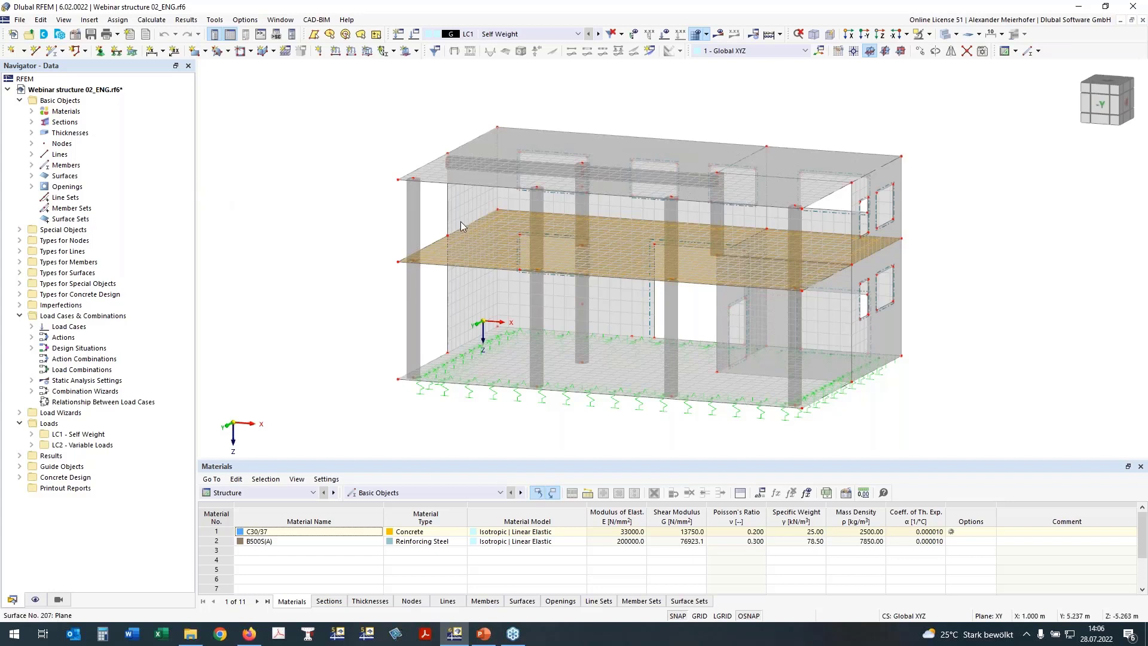
List the materials and sections, highlighting the R_M1 450/450 columns and the 450/500 beam.
middle_click_drag(345, 221, 407, 221, "ctrl")
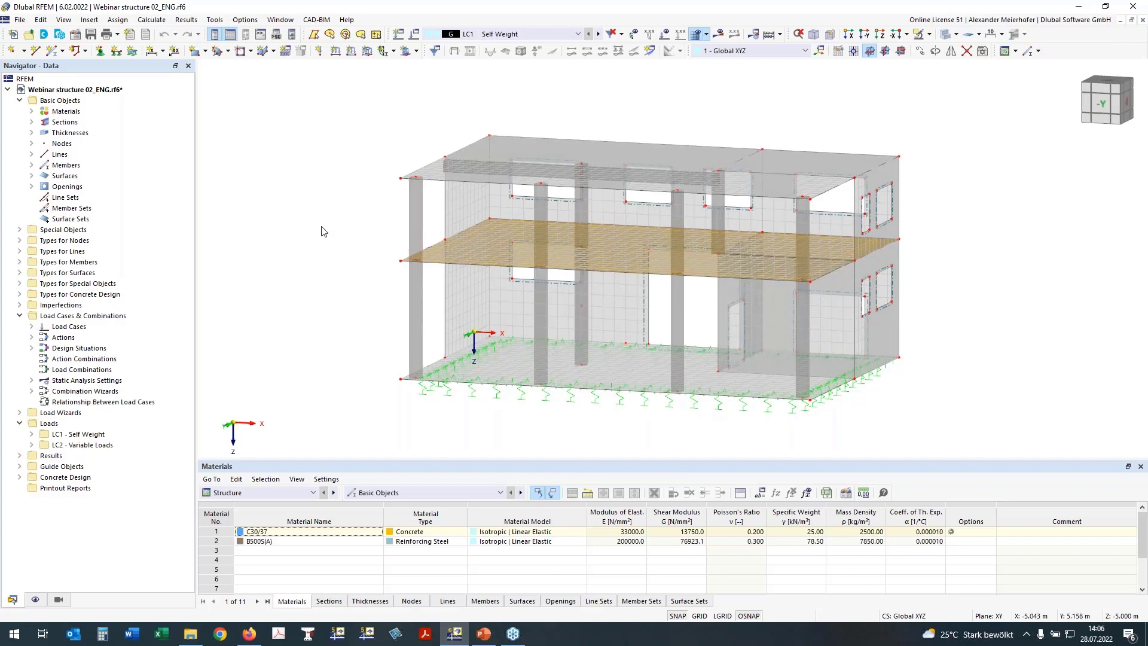
mouse_move(322, 228)
middle_mouse_down("ctrl")
mouse_move(336, 226)
mouse_move(327, 231)
middle_mouse_up("ctrl")
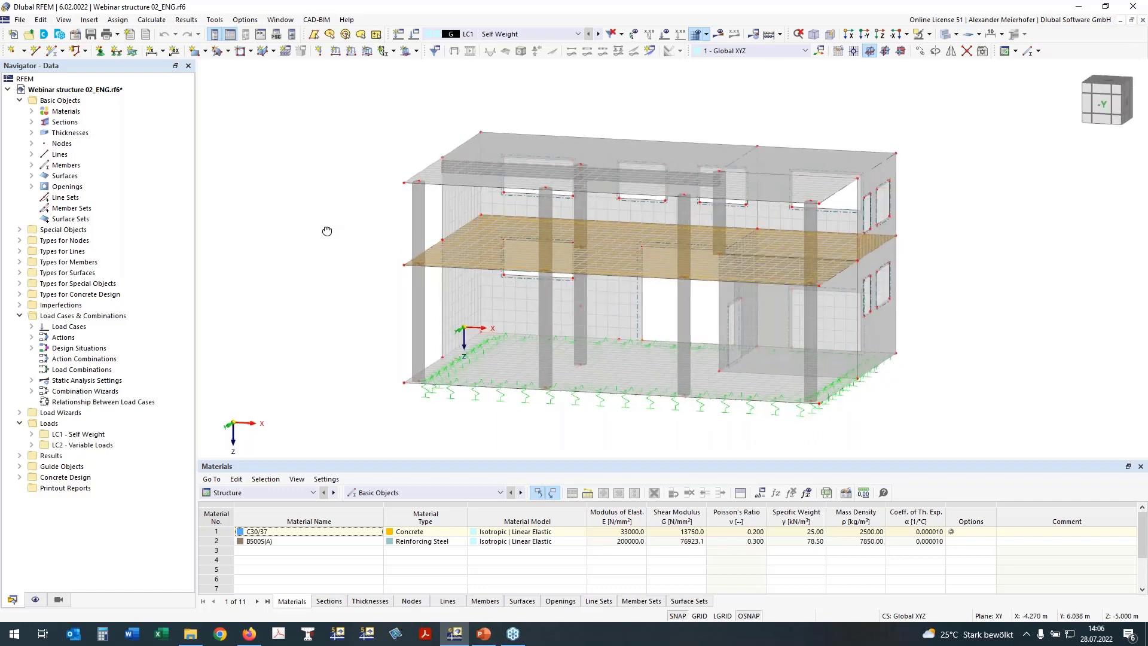
middle_click_drag(327, 231, 327, 231, "ctrl")
middle_click_drag(301, 223, 311, 229, "ctrl")
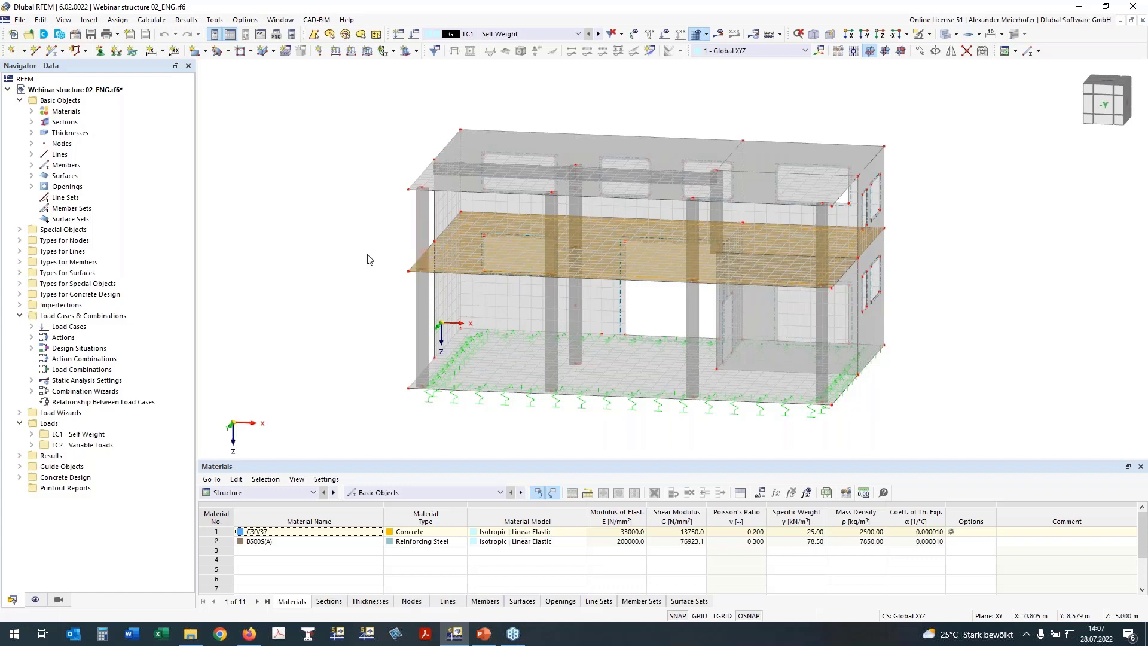
middle_click_drag(331, 251, 396, 278)
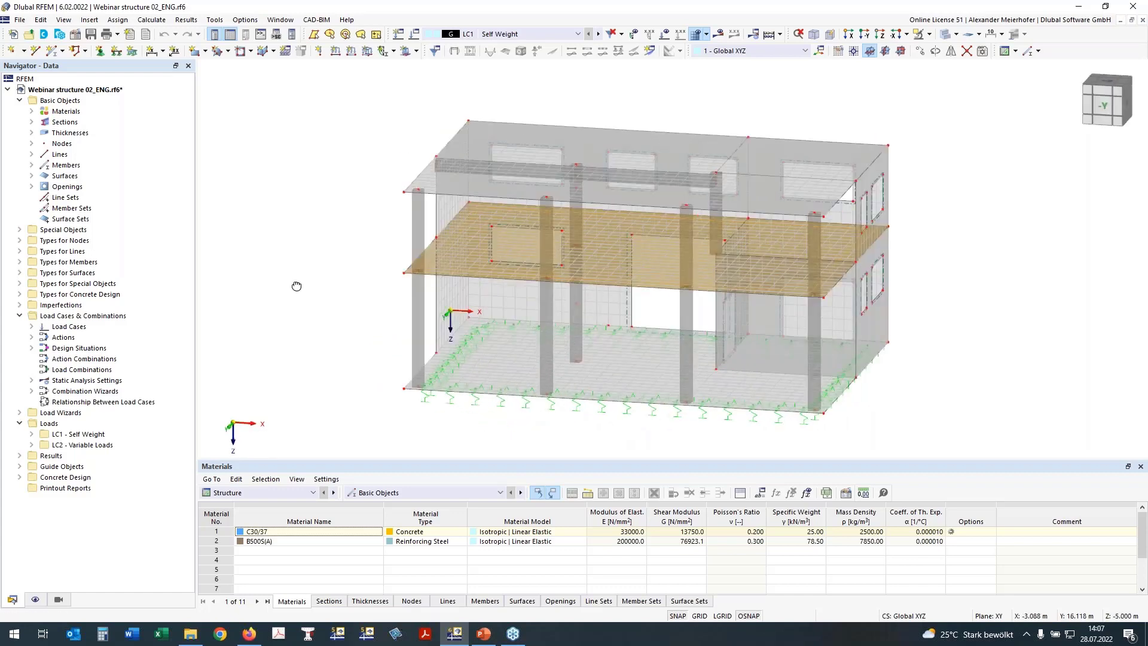
middle_click_drag(296, 287, 305, 246, "ctrl")
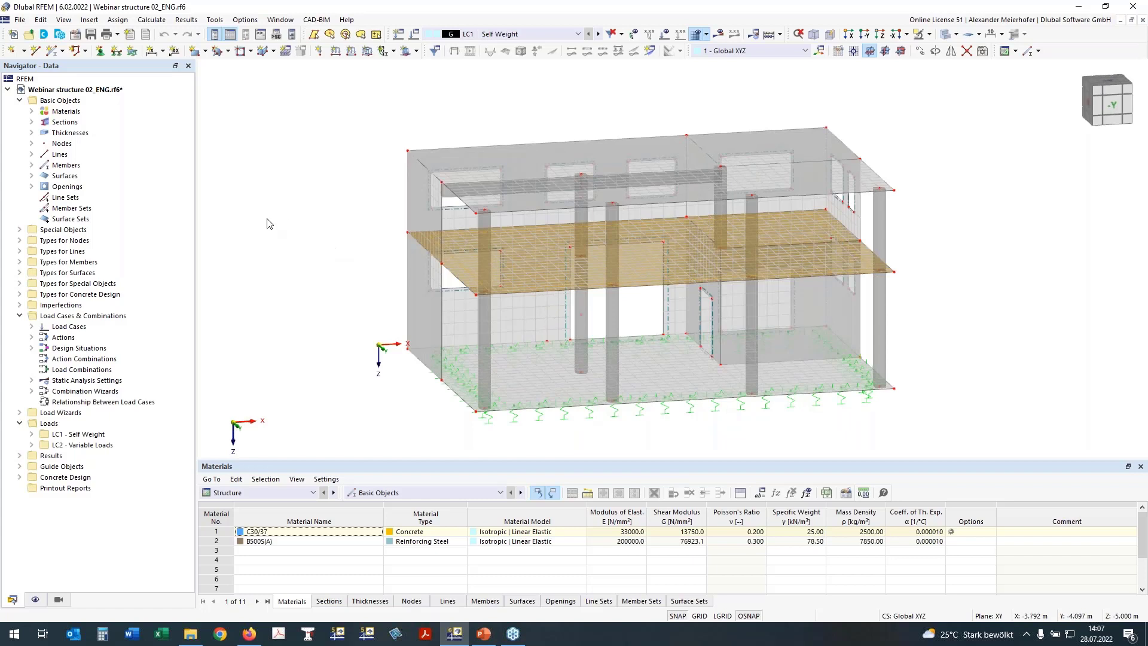
left_click(32, 111)
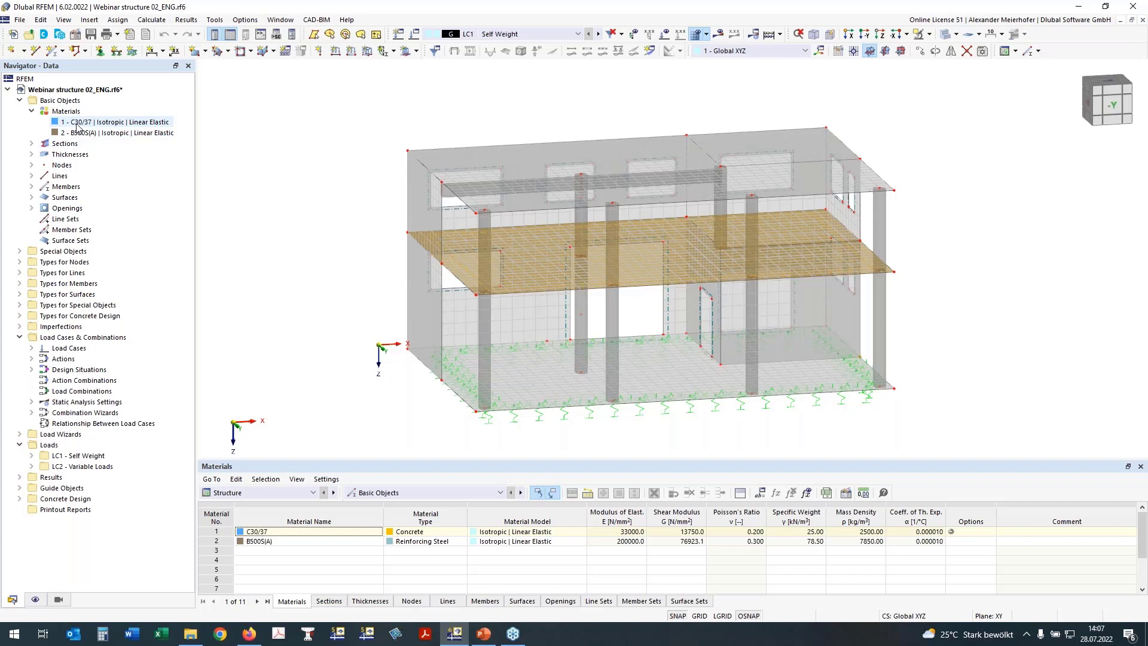
left_click(31, 143)
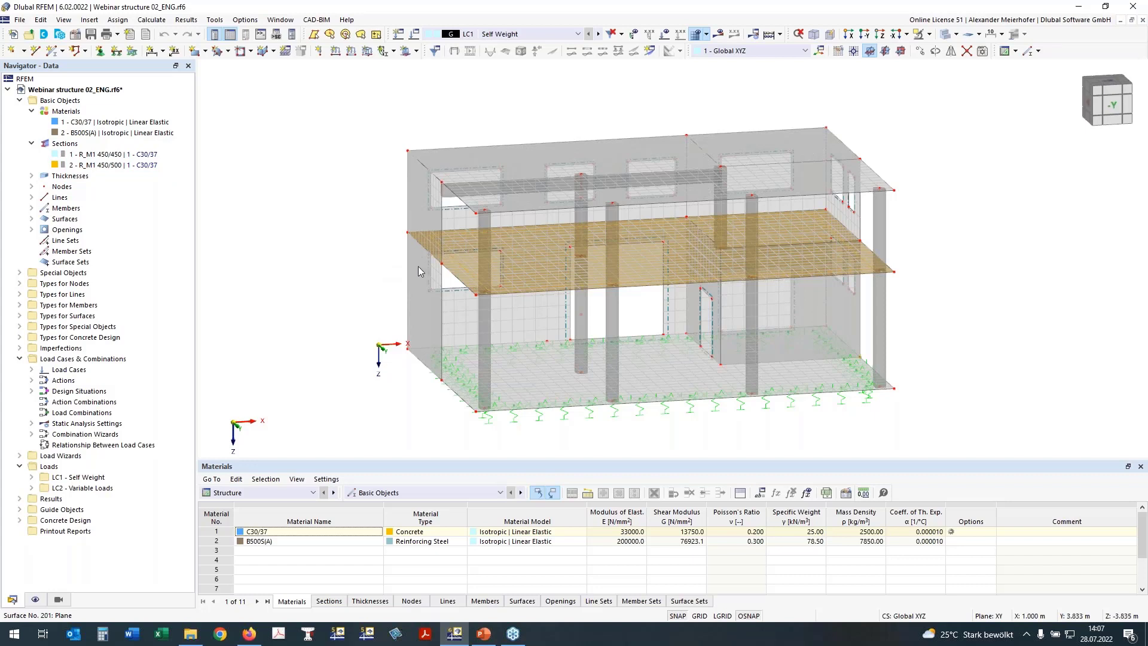
left_click(100, 154)
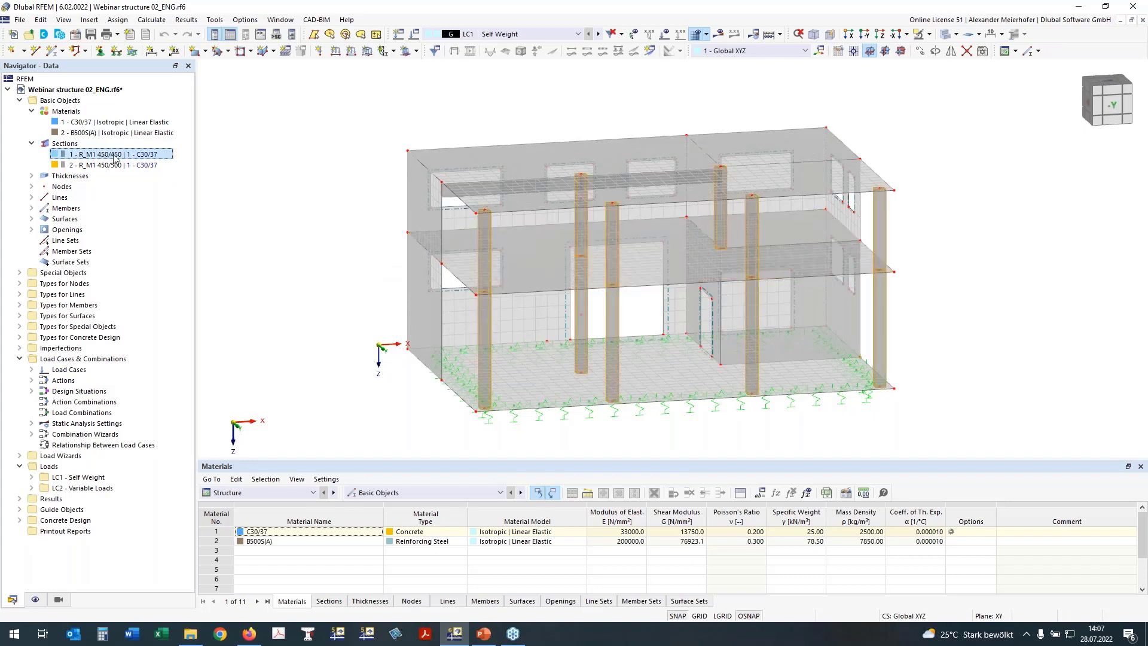
left_click(68, 167)
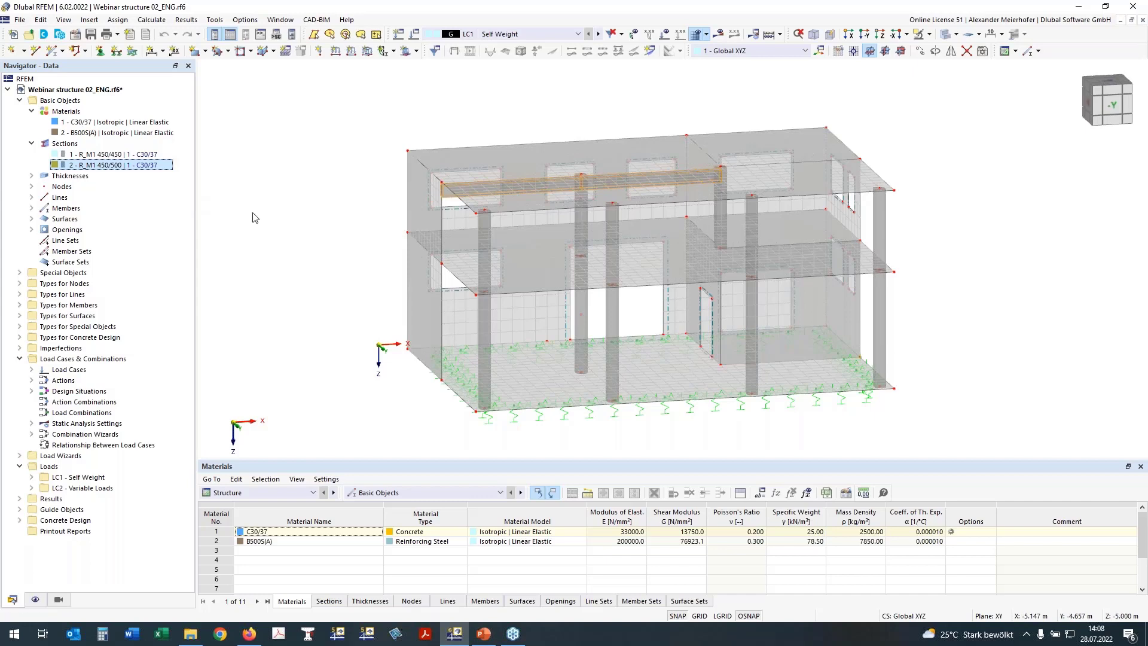
Highlight the 250 mm walls, 240 mm floor slabs and 300 mm ground slab, then clear the highlight.
middle_click_drag(286, 214, 497, 226, "ctrl")
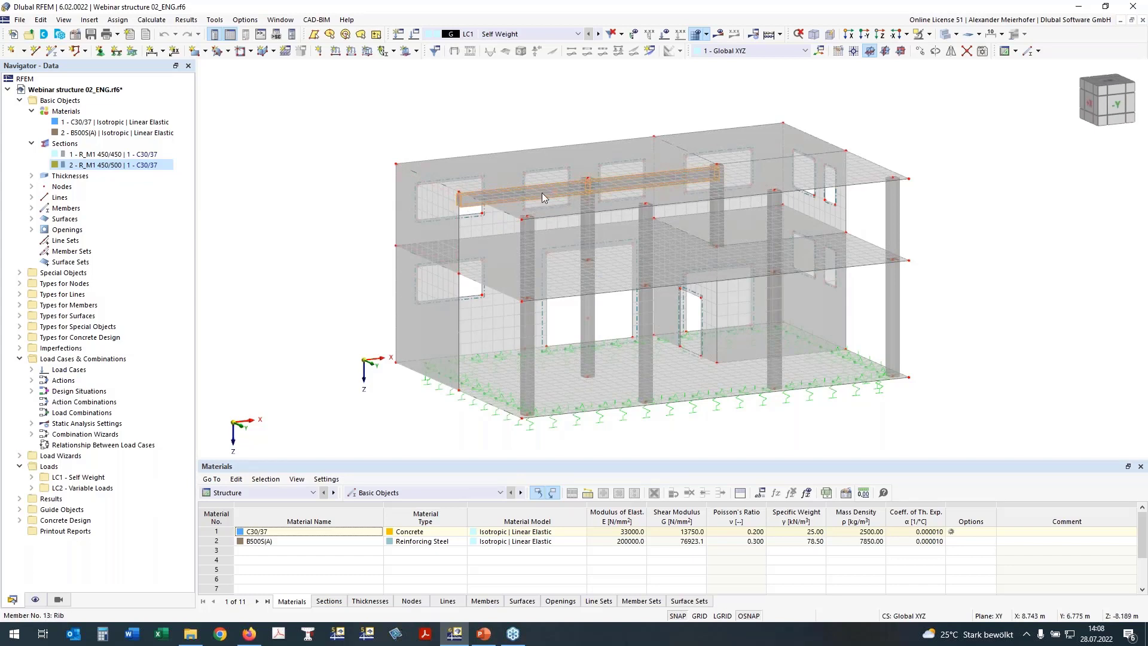
left_click(31, 176)
left_click(82, 188)
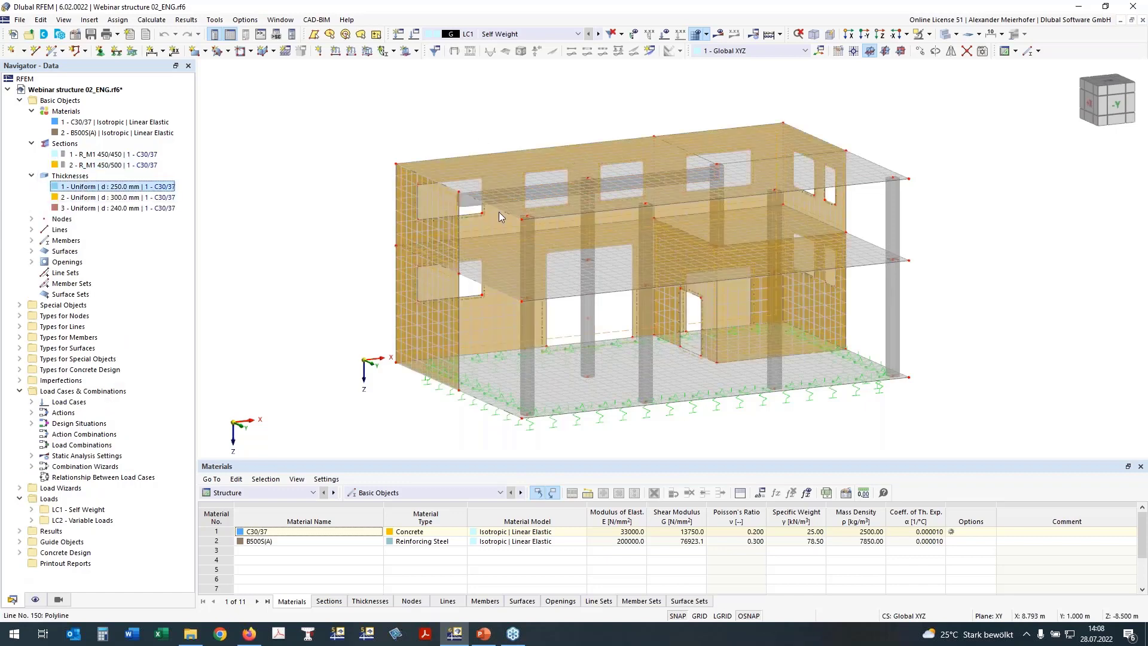
left_click(114, 208)
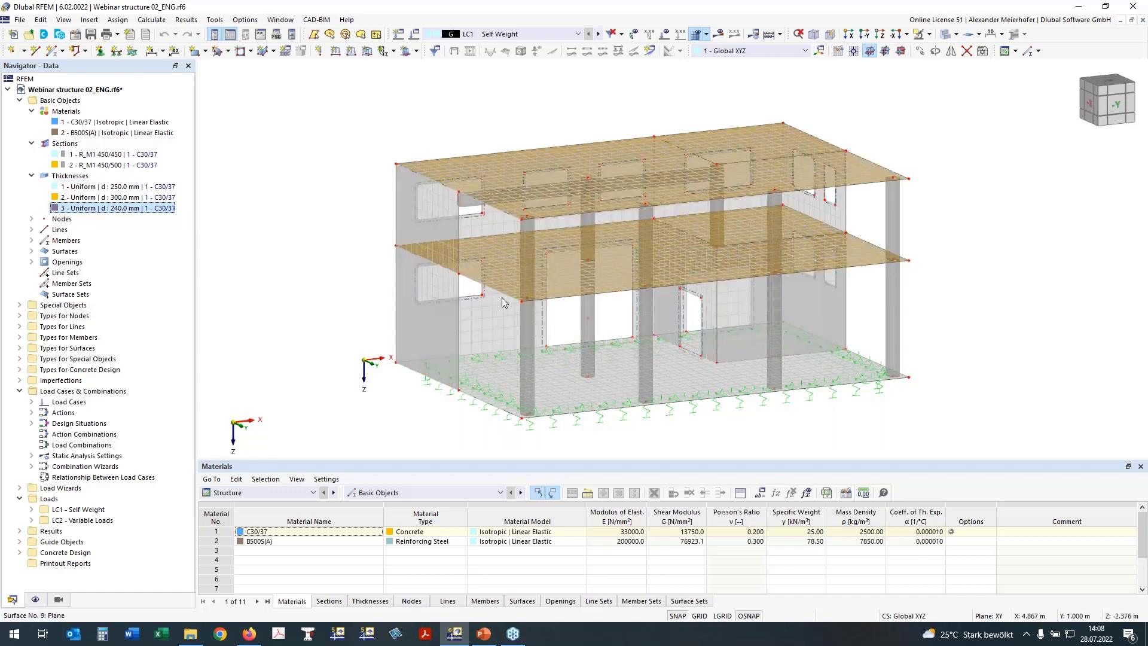
left_click(82, 197)
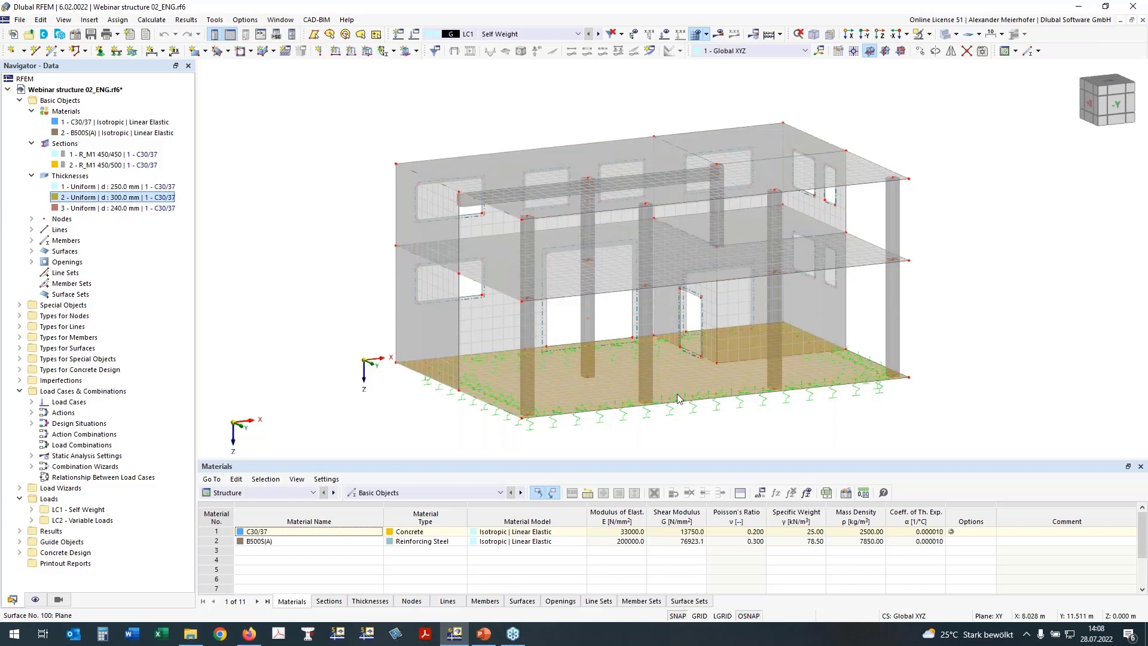
left_click(351, 355)
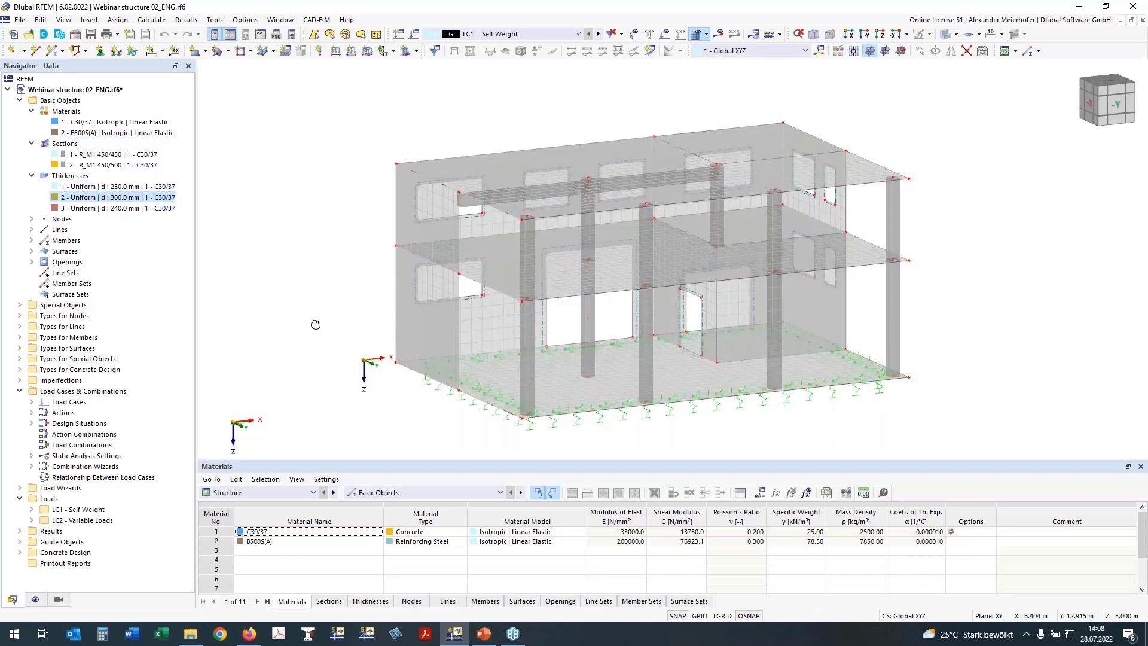
Orbit and zoom the building to inspect it from several angles.
middle_click_drag(315, 325, 238, 326, "ctrl")
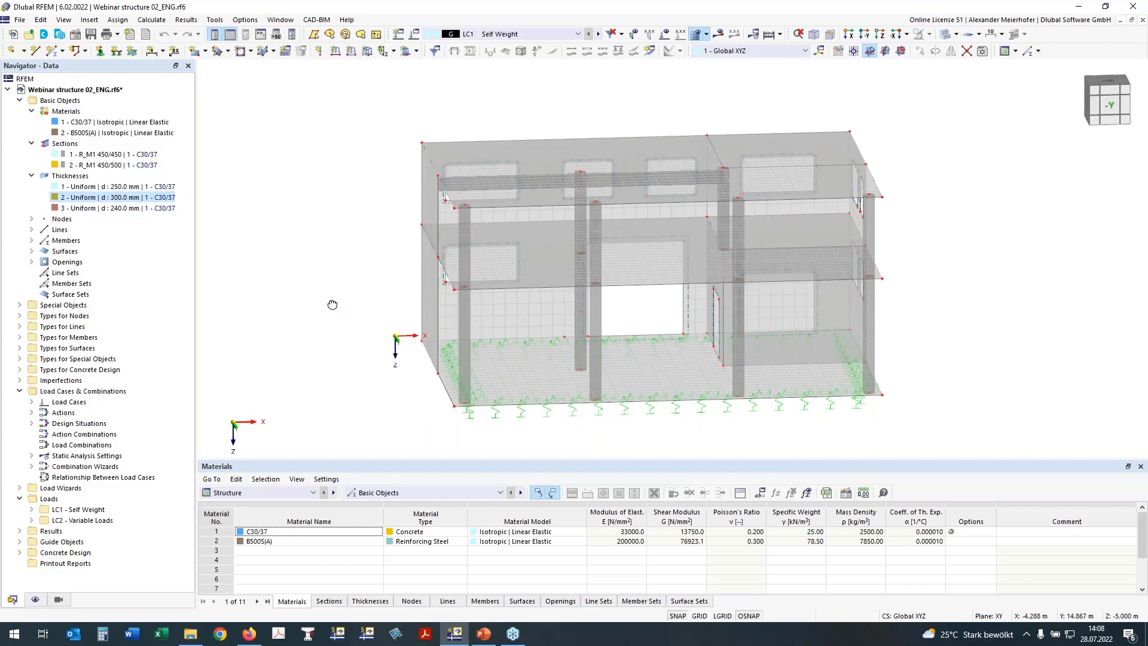
middle_click_drag(327, 309, 391, 313, "ctrl")
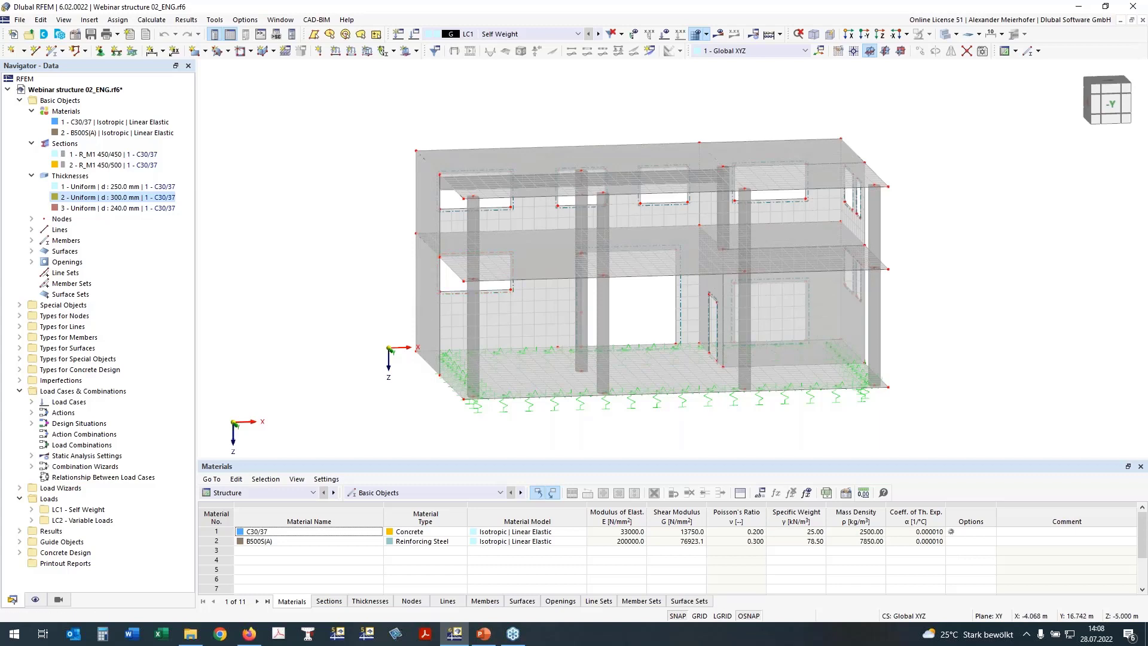
right_click_drag(420, 299, 350, 290)
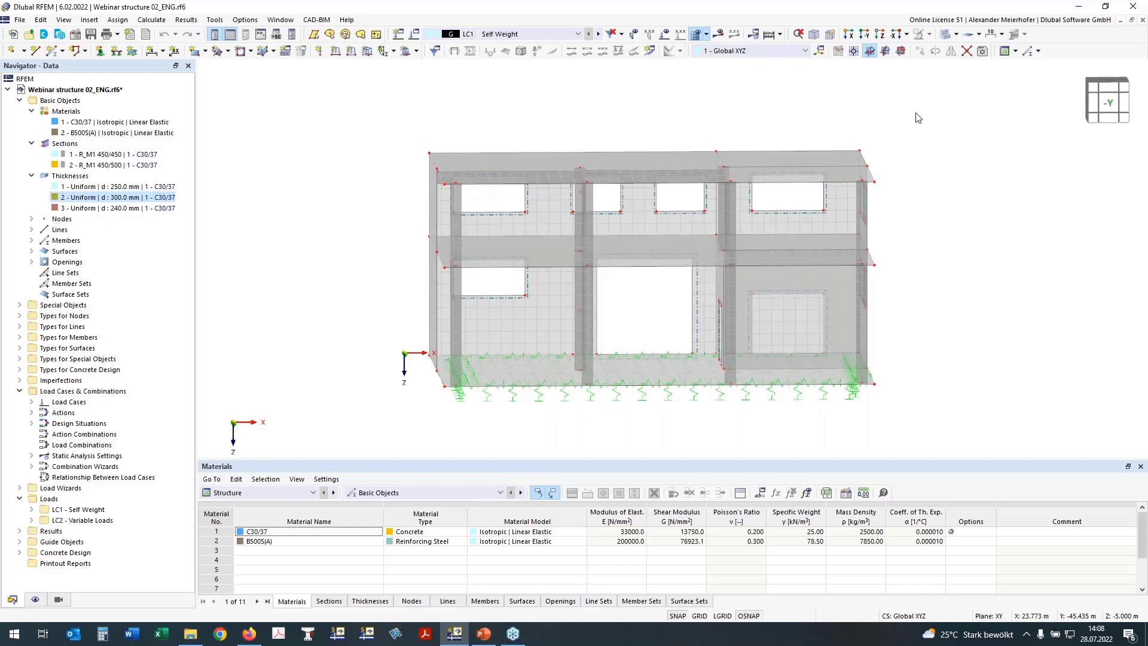
right_click_drag(860, 180, 837, 217)
right_click_drag(805, 150, 775, 183)
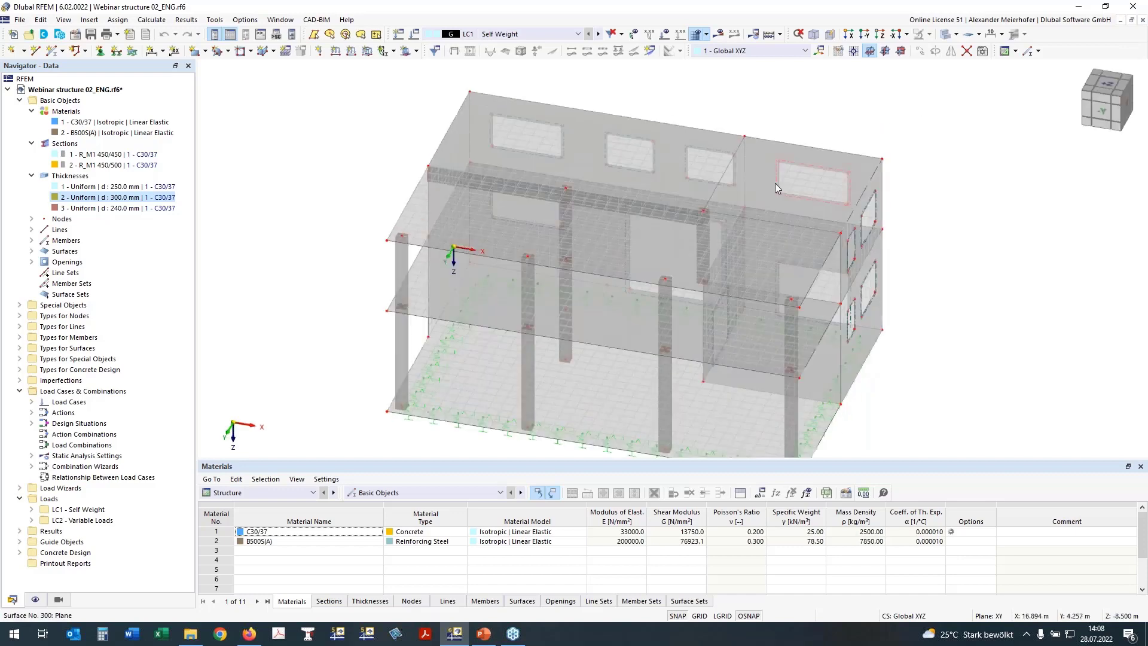
scroll(400, 240, "up", 3)
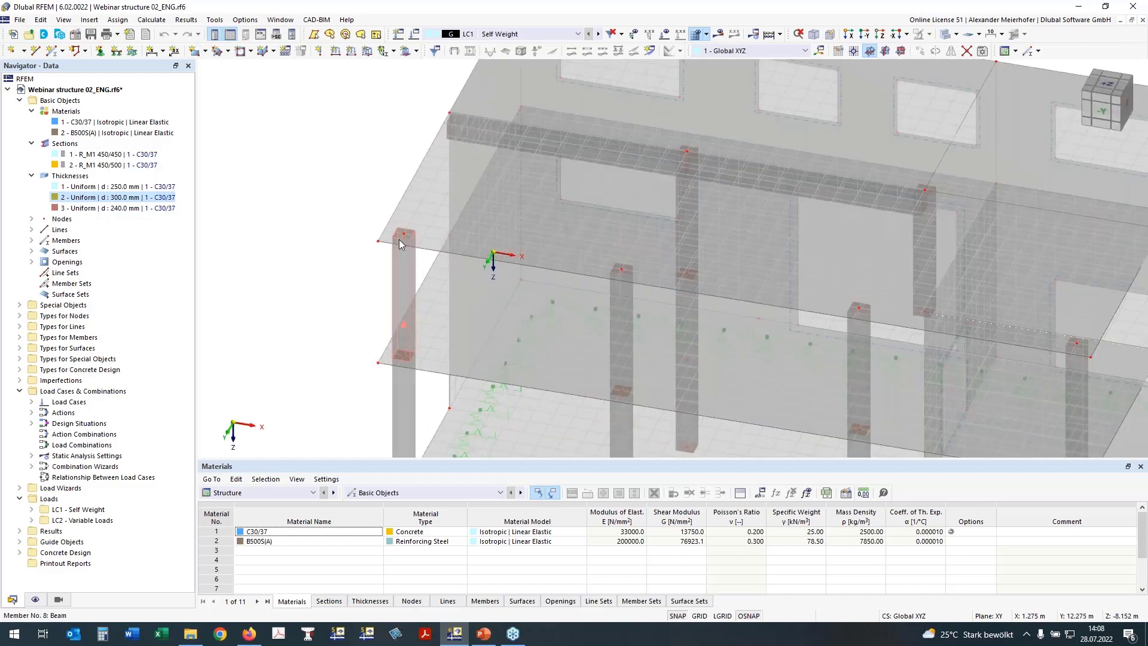
scroll(400, 239, "up", 1)
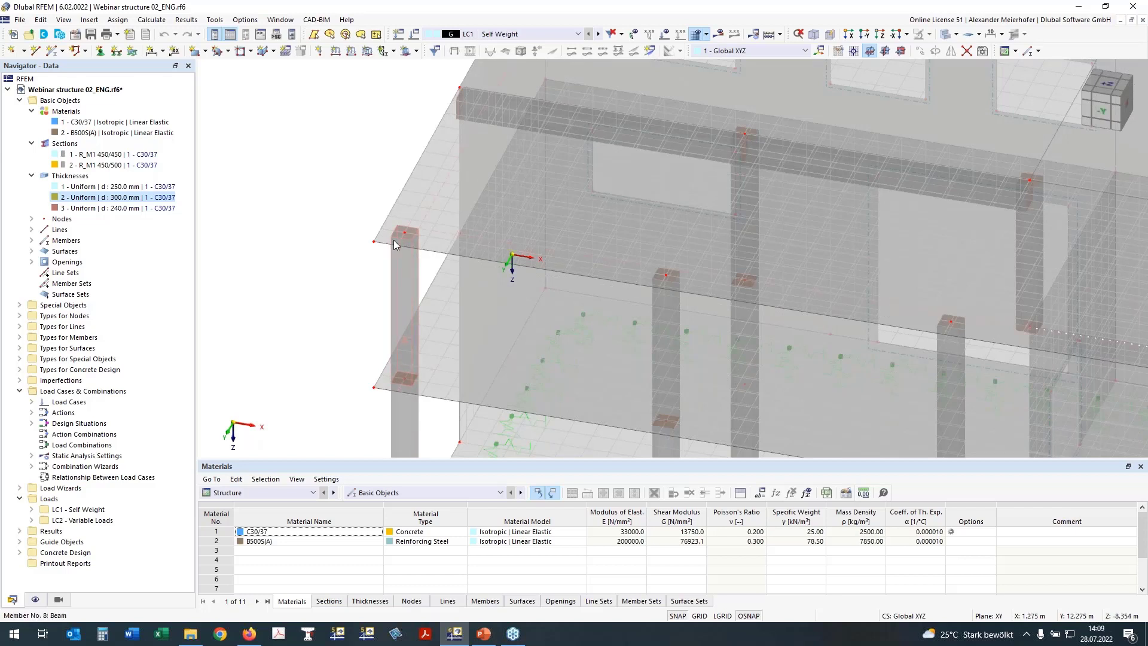
Set the view to look straight down on the building plan from +Z.
left_click(1108, 84)
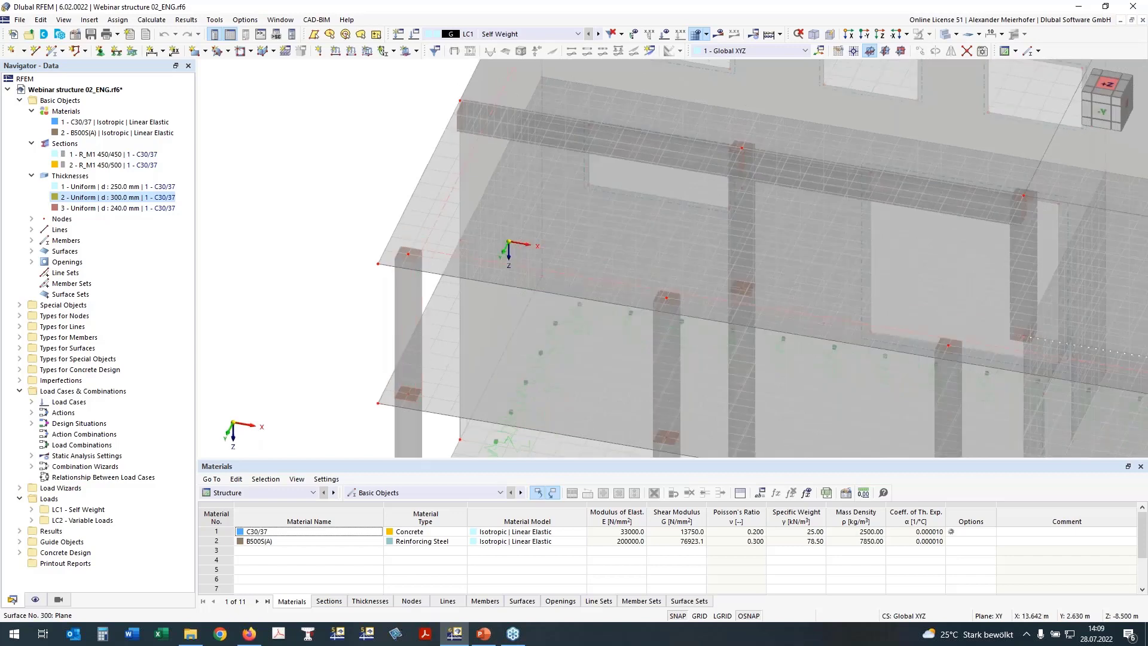
left_click_drag(1110, 88, 1109, 93)
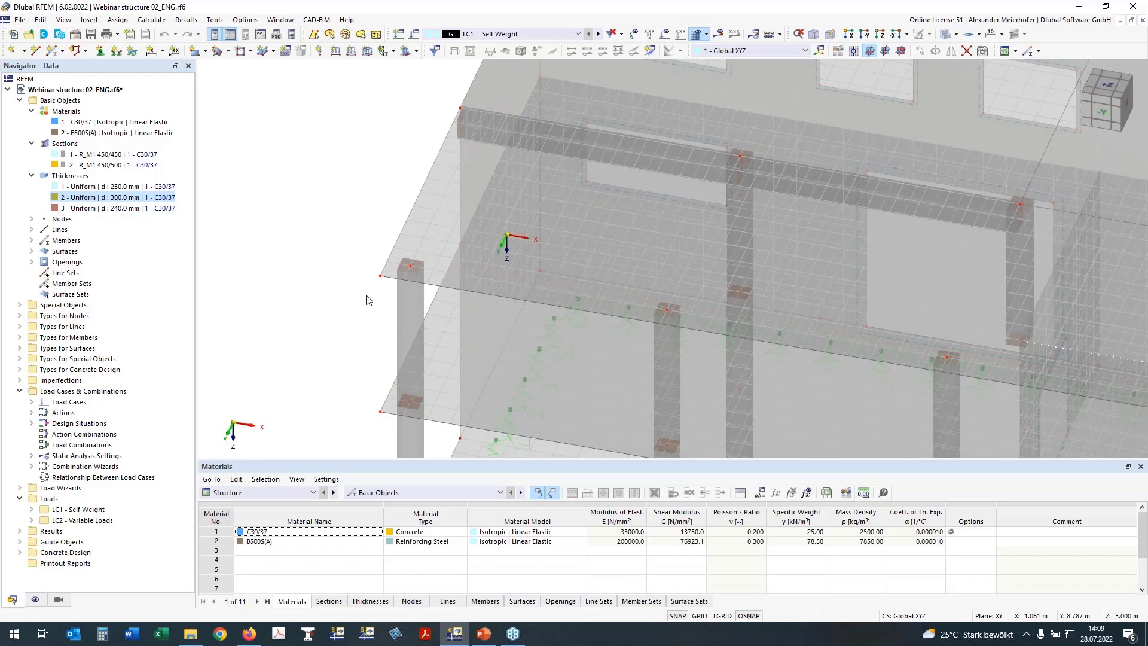
scroll(311, 223, "down", 3)
left_click(880, 34)
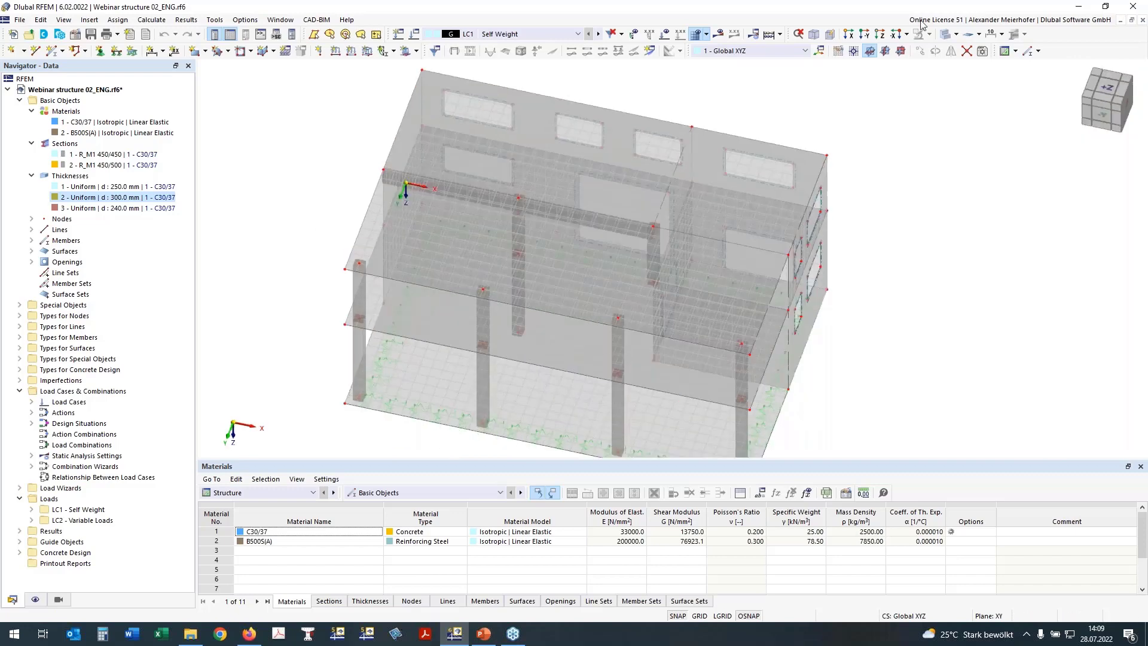
left_click(881, 35)
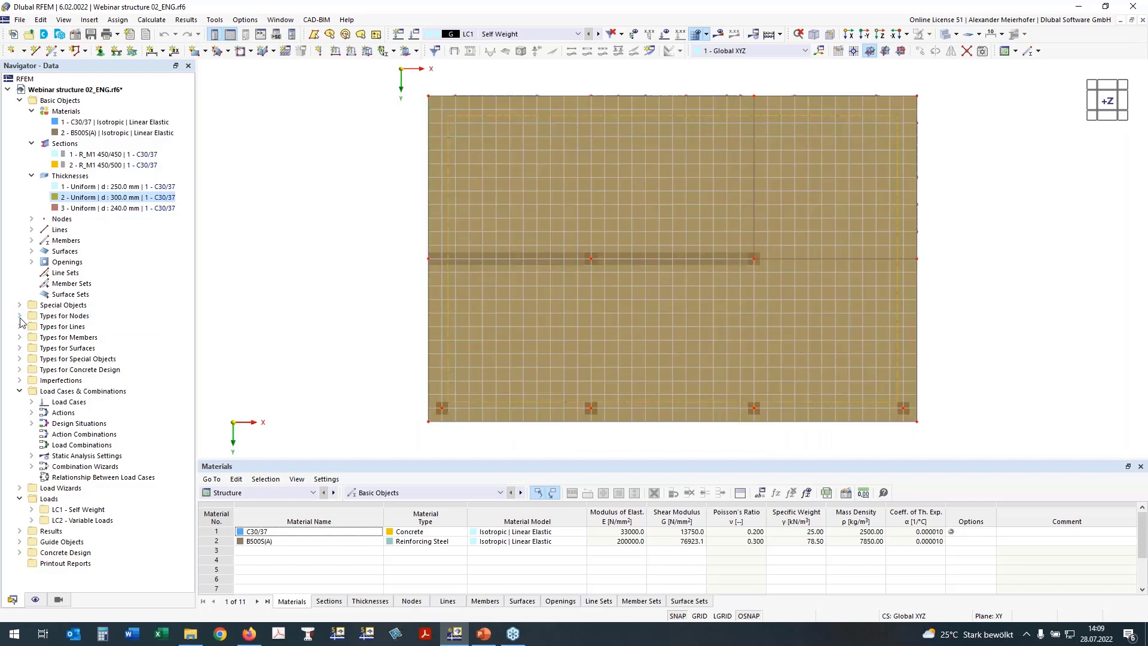
left_click(20, 316)
Define a circular nodal mesh refinement with radius 1.000 m, inner FE length 0.150 m, combined arrangement.
double_click(49, 338)
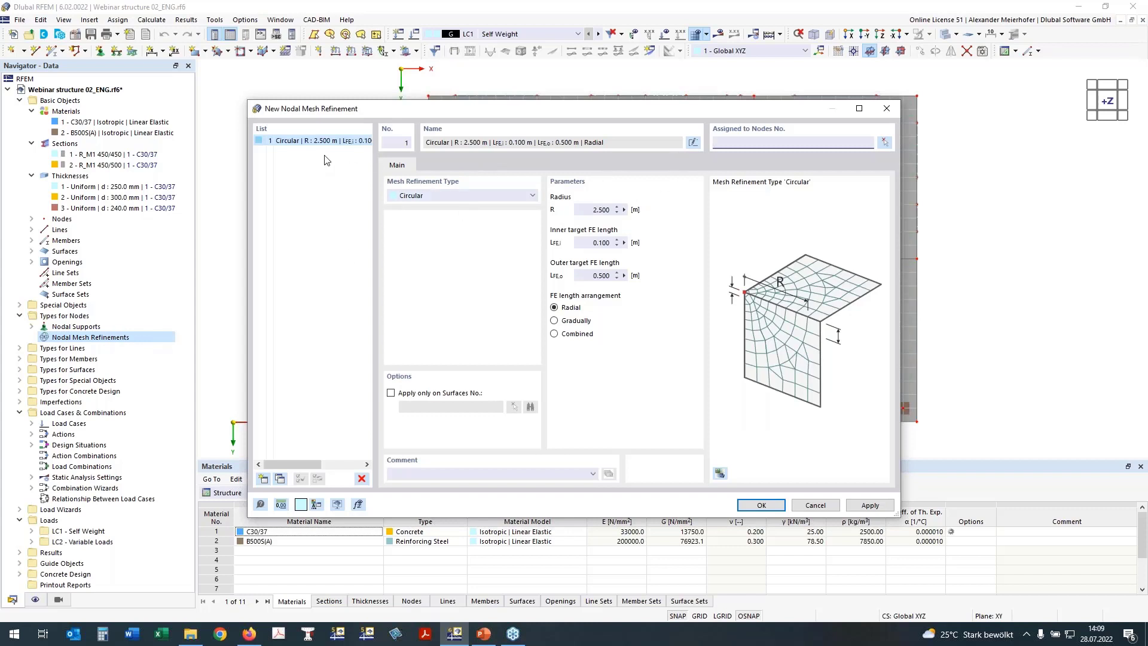
left_click_drag(575, 210, 636, 212)
type("1")
left_click(599, 276)
left_click_drag(602, 243, 607, 243)
type("5")
left_click(555, 335)
Window-select the bottom-edge and middle rows of nodes for the refinement.
left_click(885, 143)
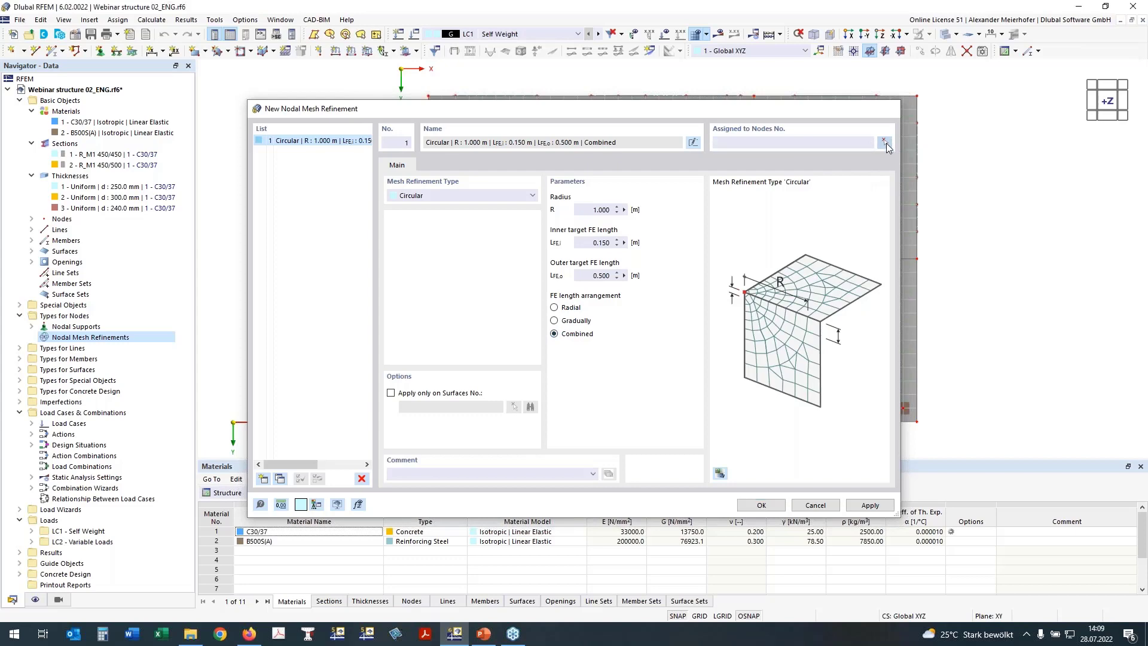
left_click(887, 145)
left_click_drag(362, 378, 945, 419)
left_click_drag(390, 236, 936, 286)
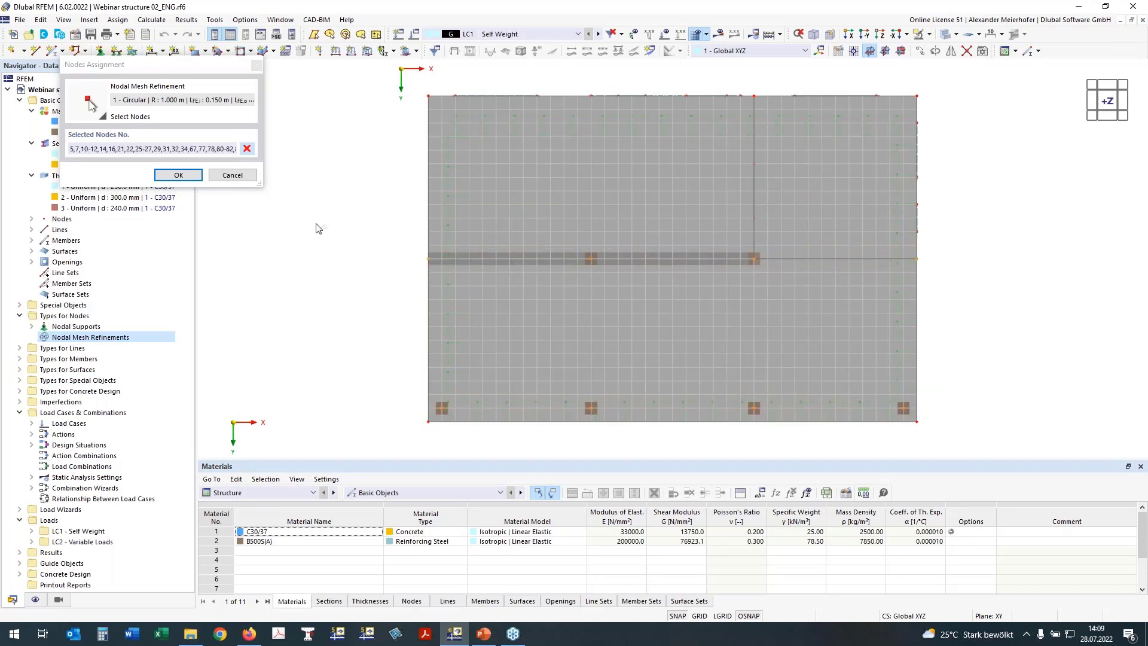
middle_click_drag(1053, 308, 999, 150, "ctrl")
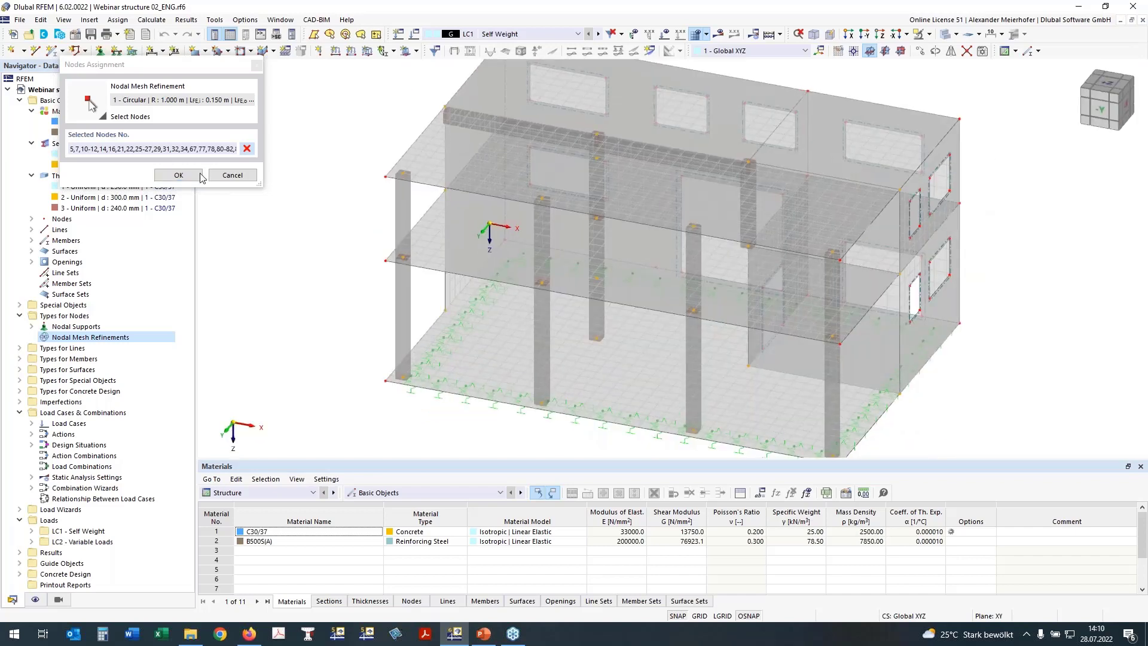
left_click(201, 176)
left_click(616, 373)
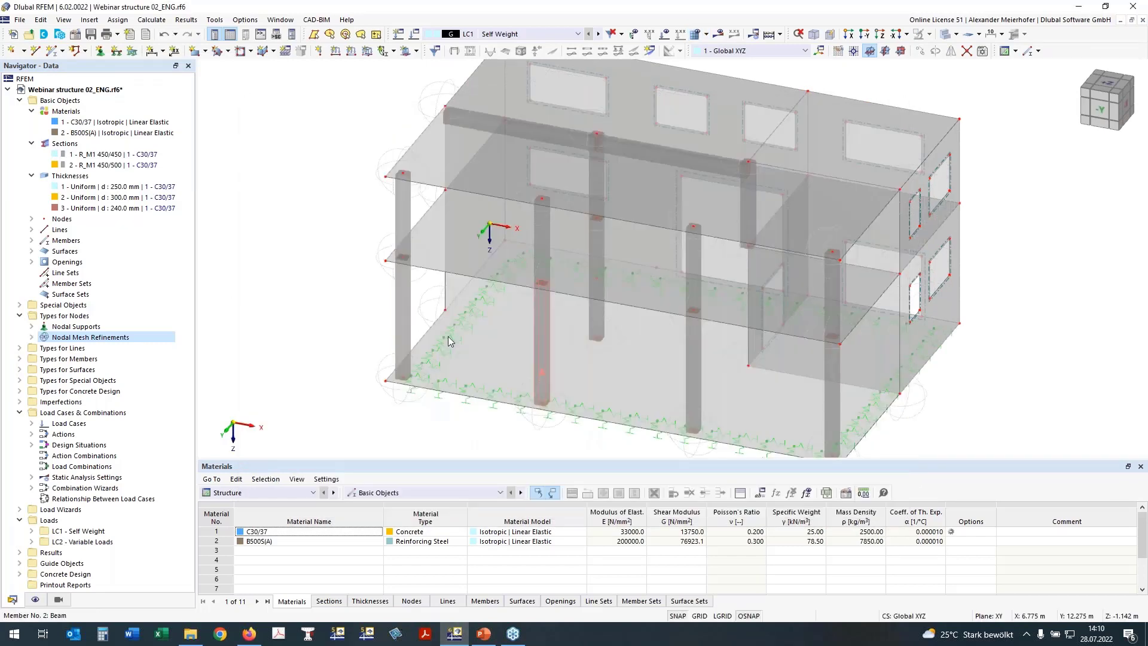
middle_click_drag(391, 142, 378, 266, "ctrl")
scroll(378, 266, "up", 3)
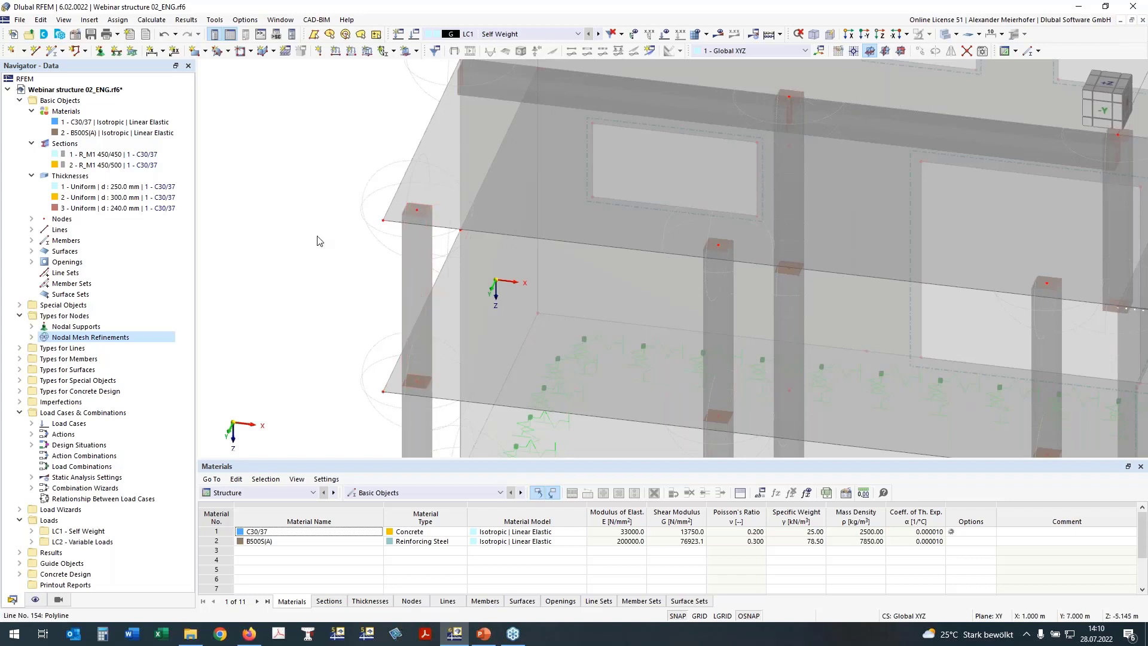
scroll(357, 292, "down", 2)
middle_click_drag(320, 292, 264, 295)
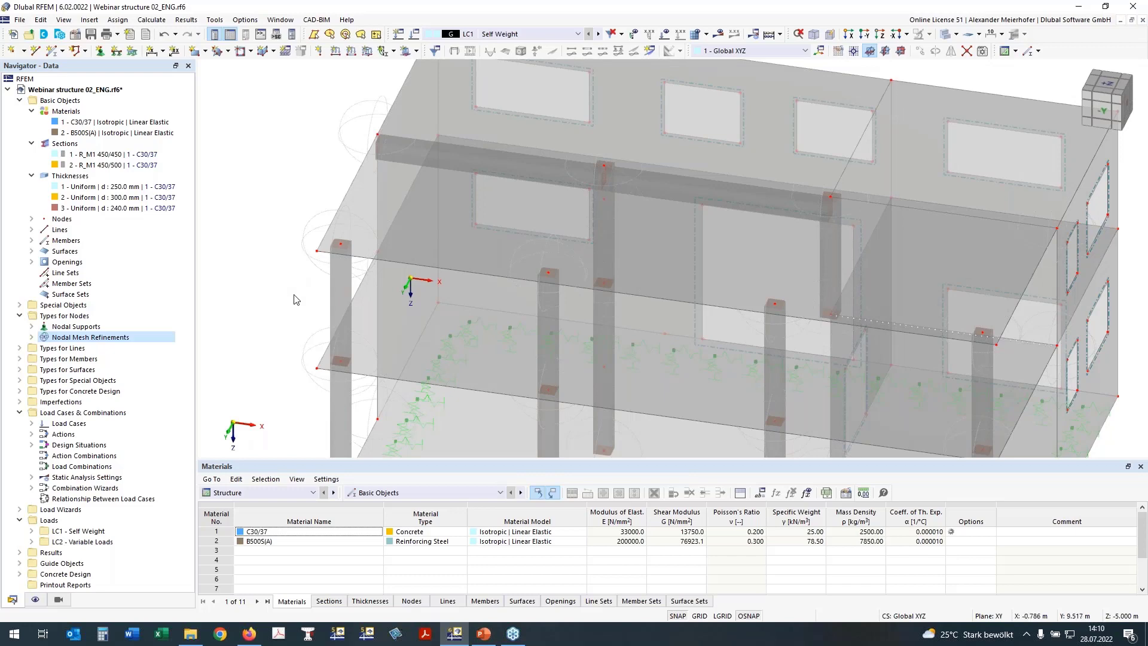
middle_click_drag(291, 297, 302, 262, "ctrl")
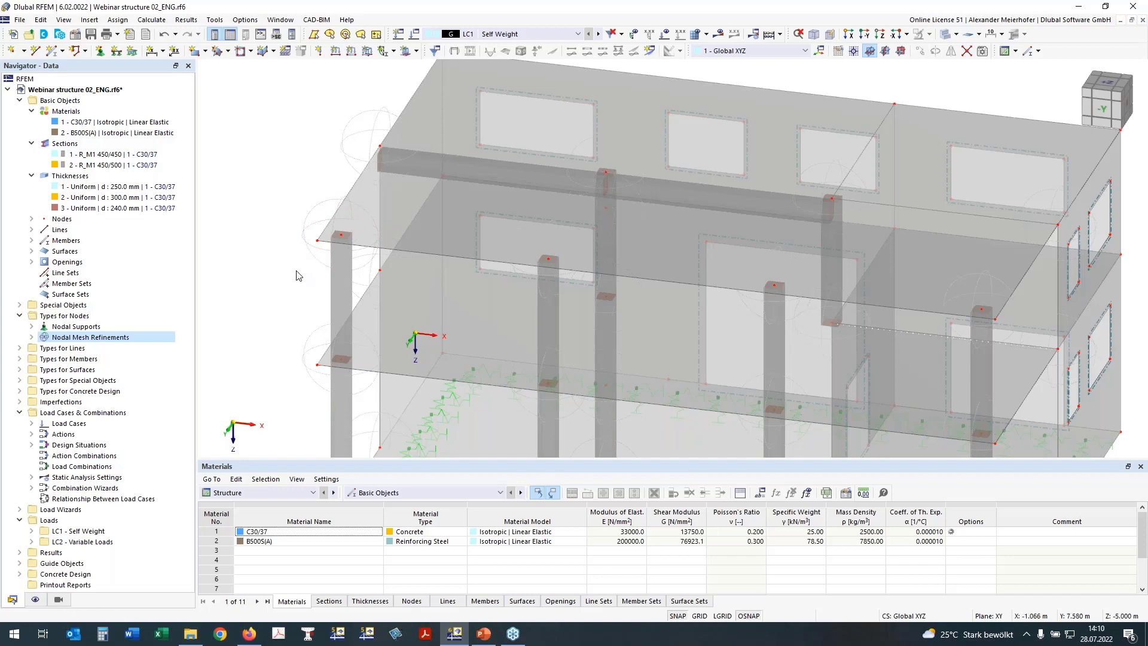
middle_click_drag(289, 267, 306, 320)
From the top plan view, start a new Surface Results Adjustment under Special Objects.
left_click(1108, 91)
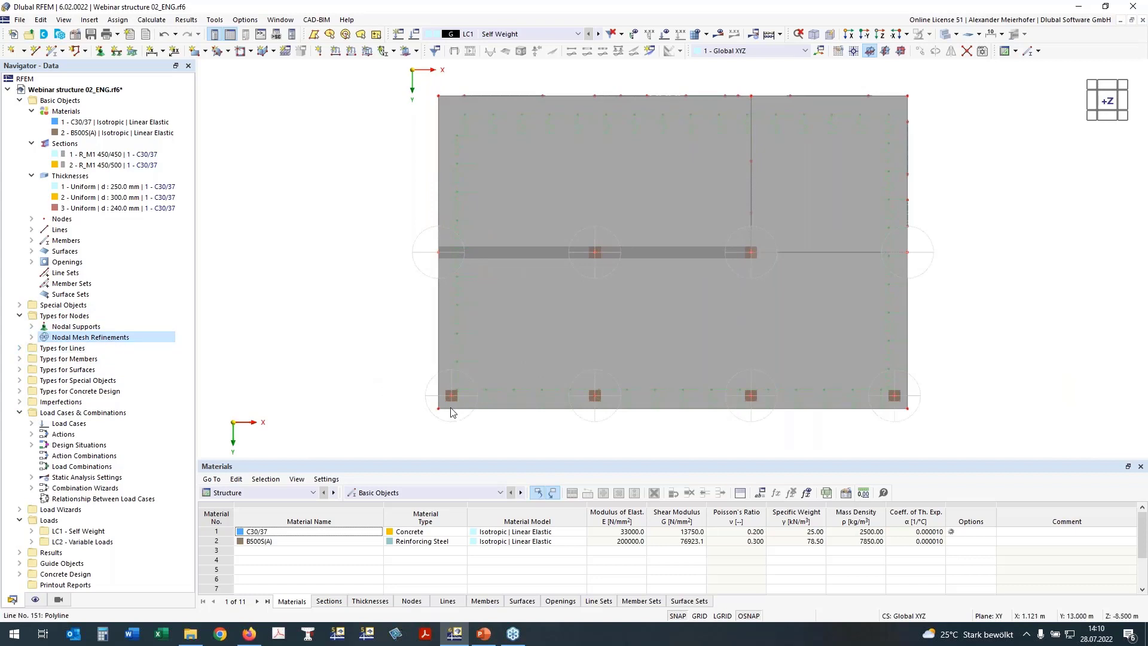
middle_click_drag(393, 390, 329, 321)
scroll(368, 307, "up", 3)
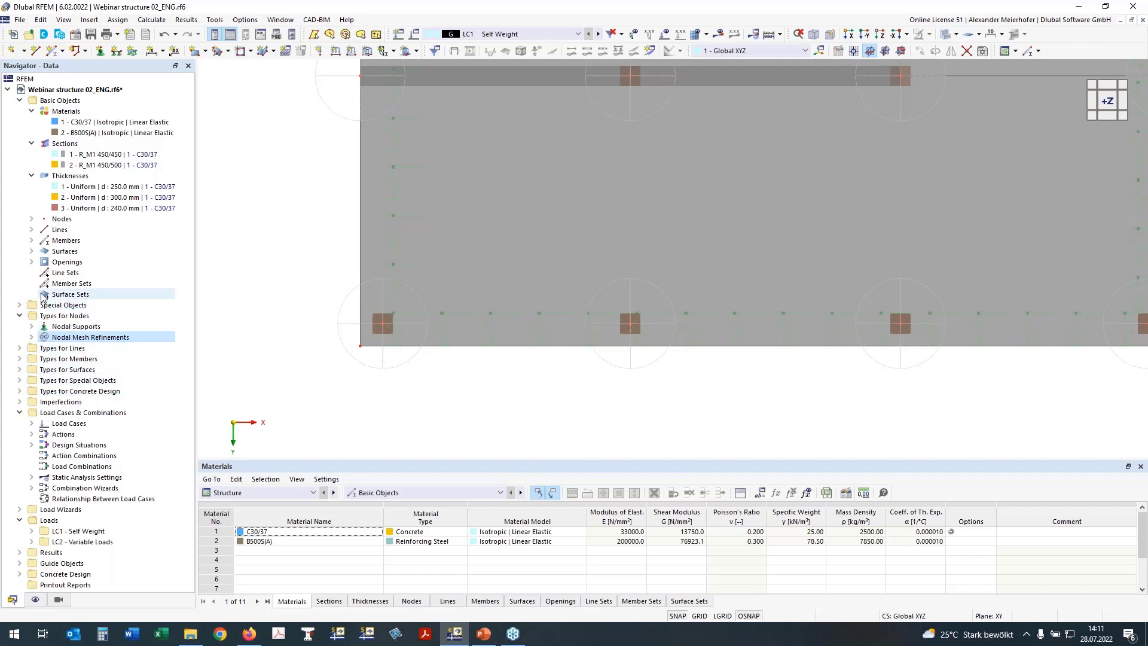
left_click(19, 305)
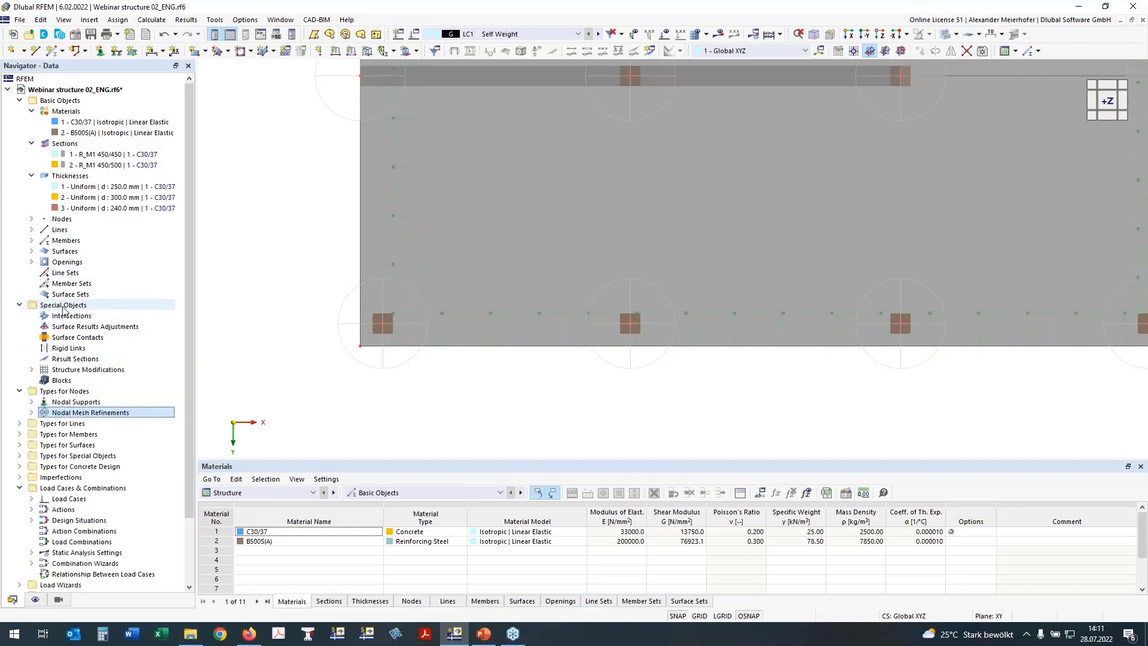
left_click(61, 326)
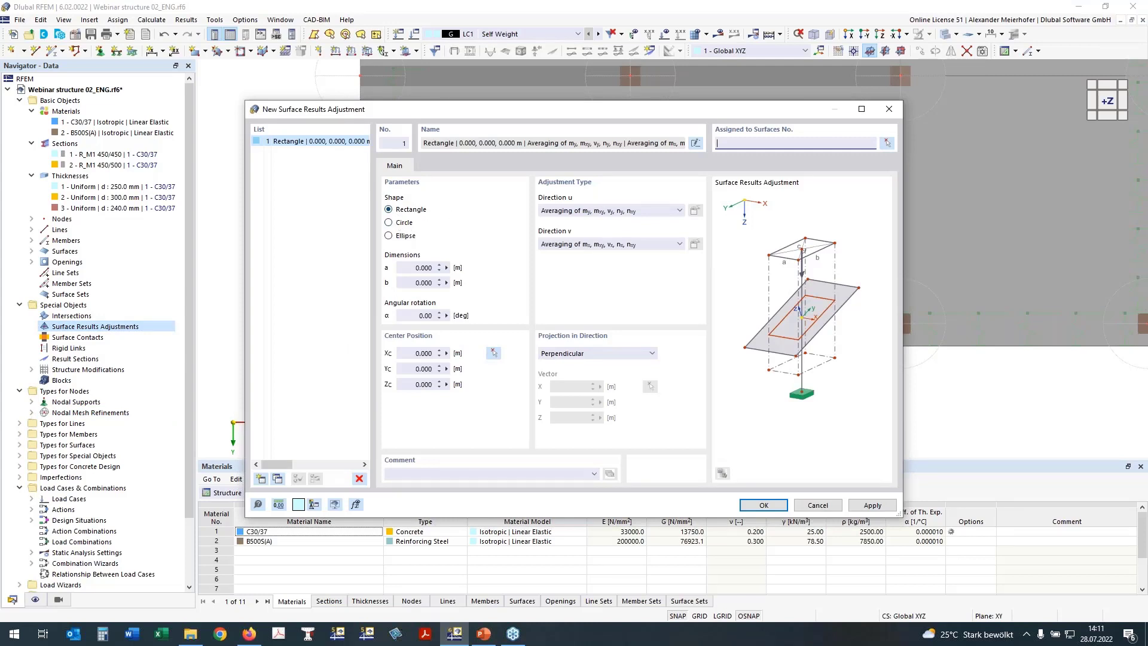
Make the adjustment a 0.45 × 0.45 m rectangle applied to surfaces 100, 200 and 300.
left_click(417, 268)
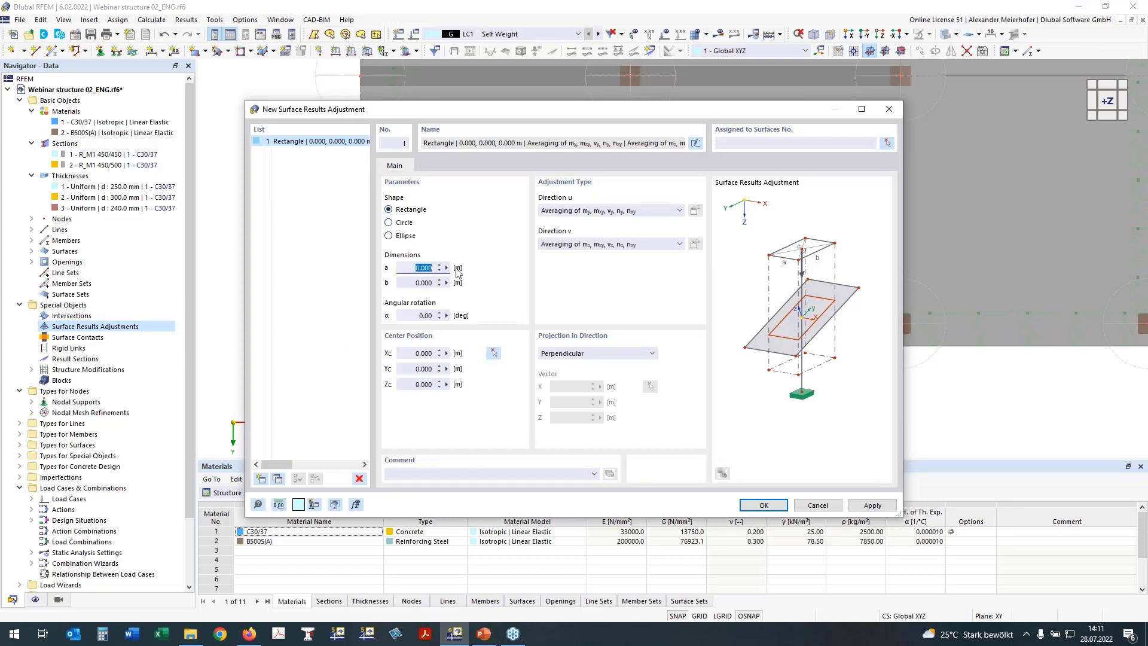
type("0,45")
left_click(417, 283)
type("0,45")
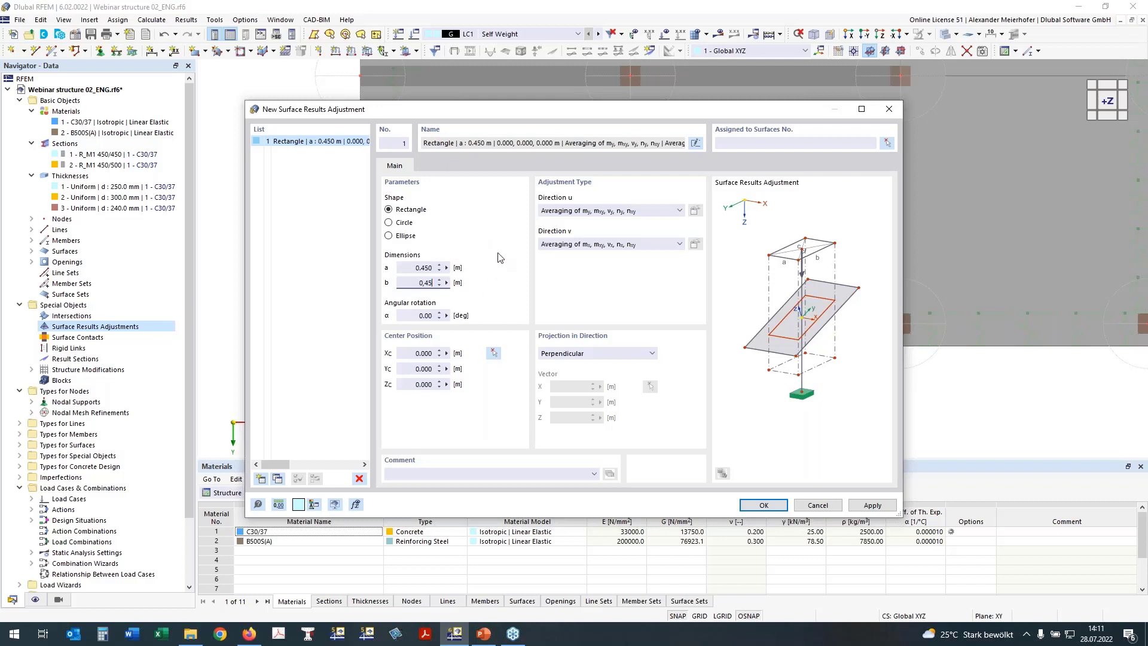
left_click(422, 316)
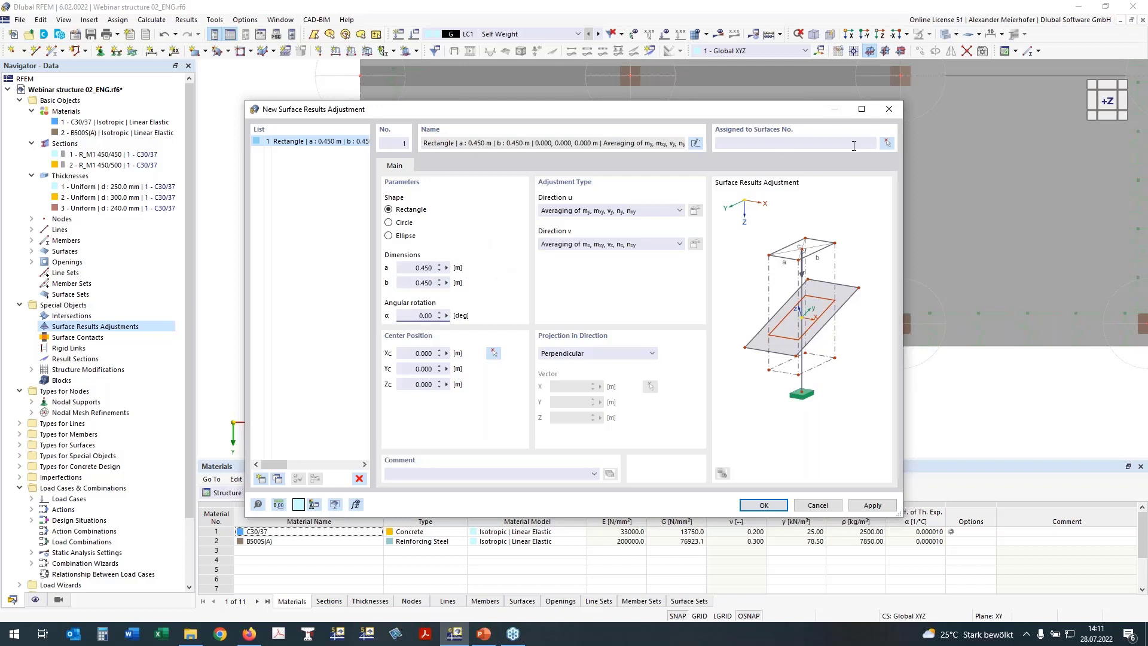
left_click(887, 144)
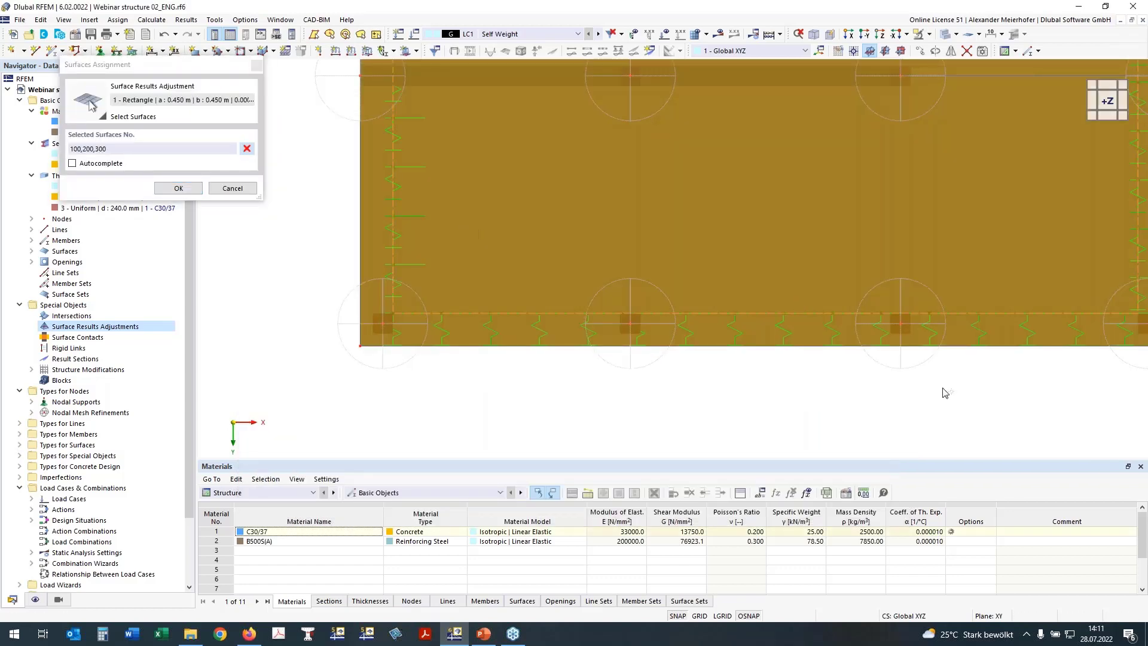
middle_click_drag(944, 392, 728, 247, "ctrl")
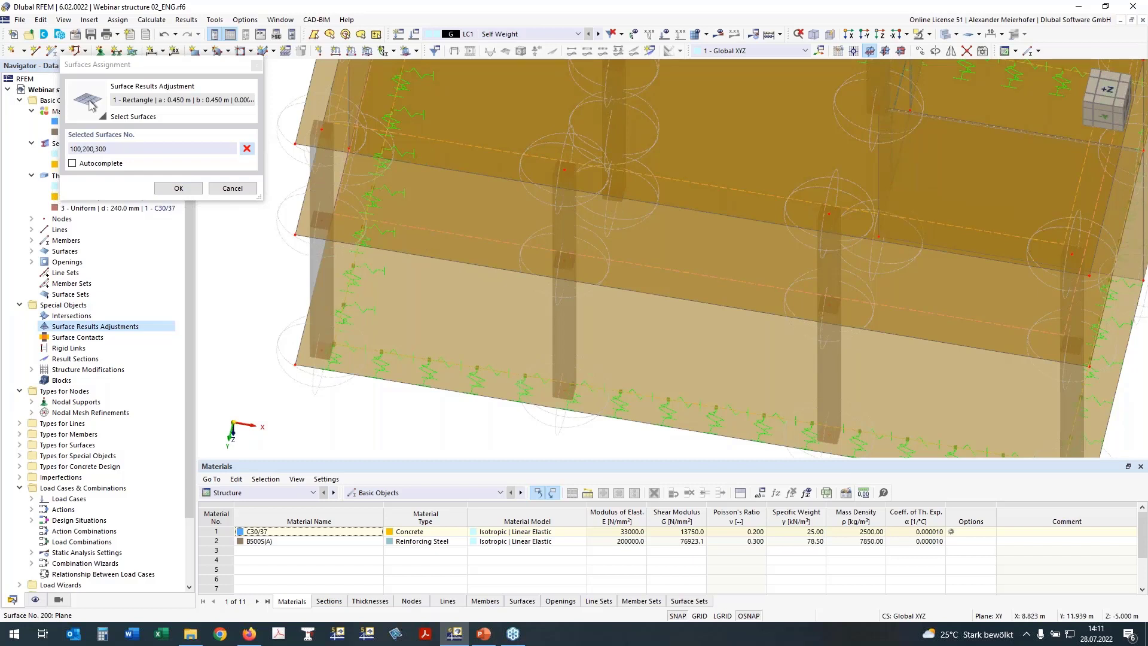
left_click(178, 188)
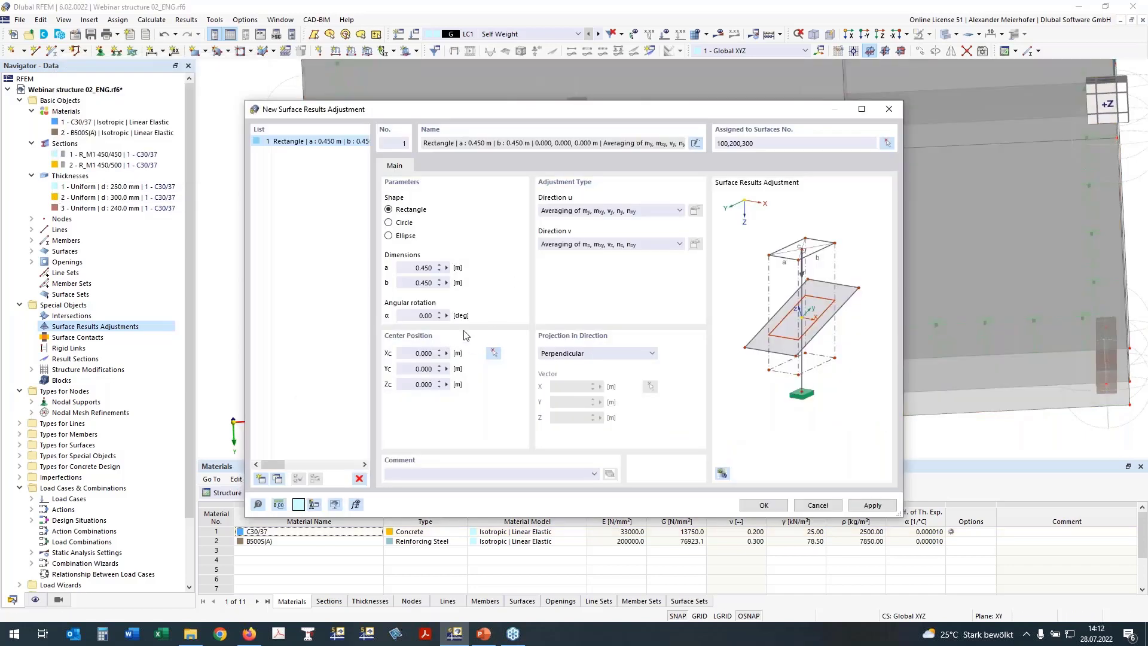
Centre the first adjustment at node 87 and a copied second one at node 77.
left_click(493, 354)
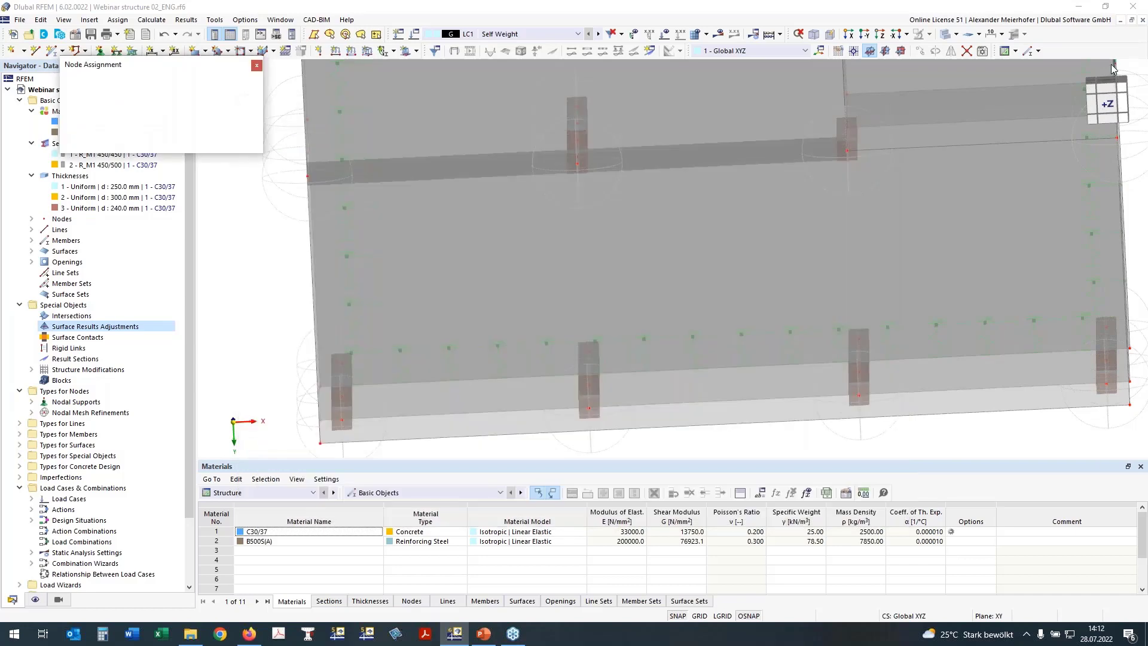
left_click(1098, 111)
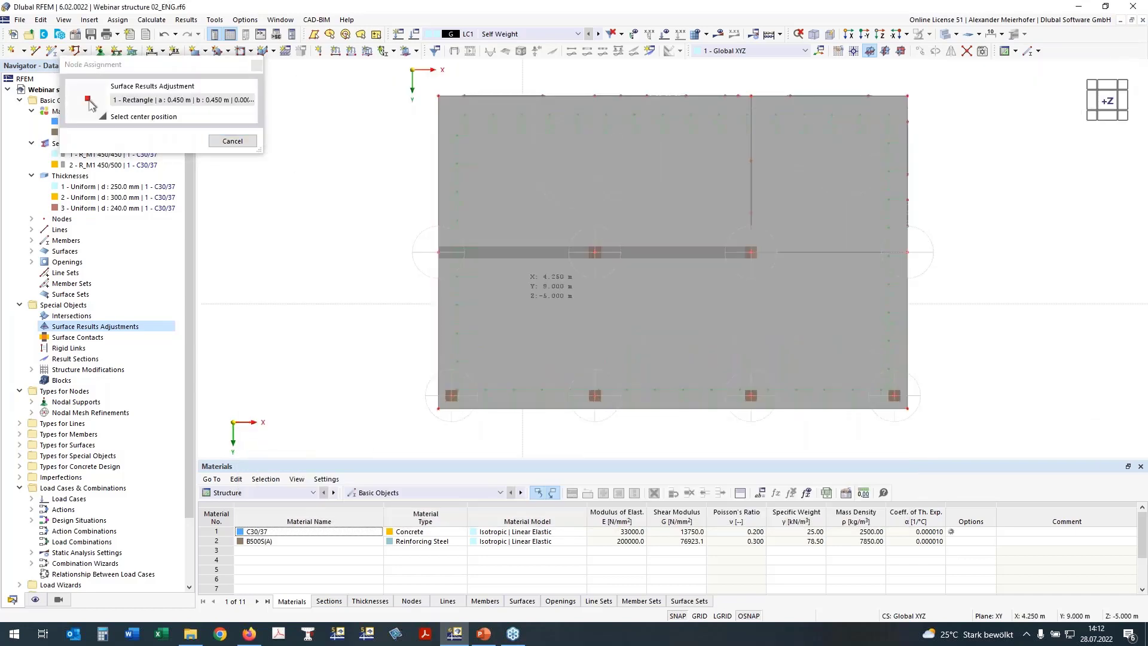
left_click(438, 251)
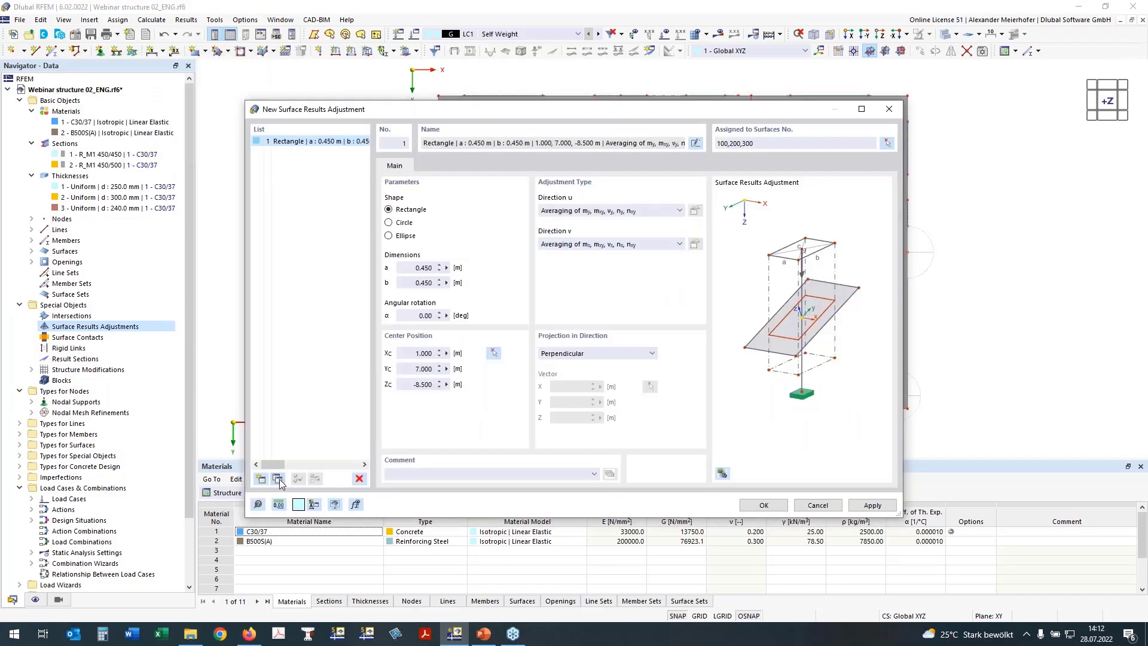
left_click(278, 480)
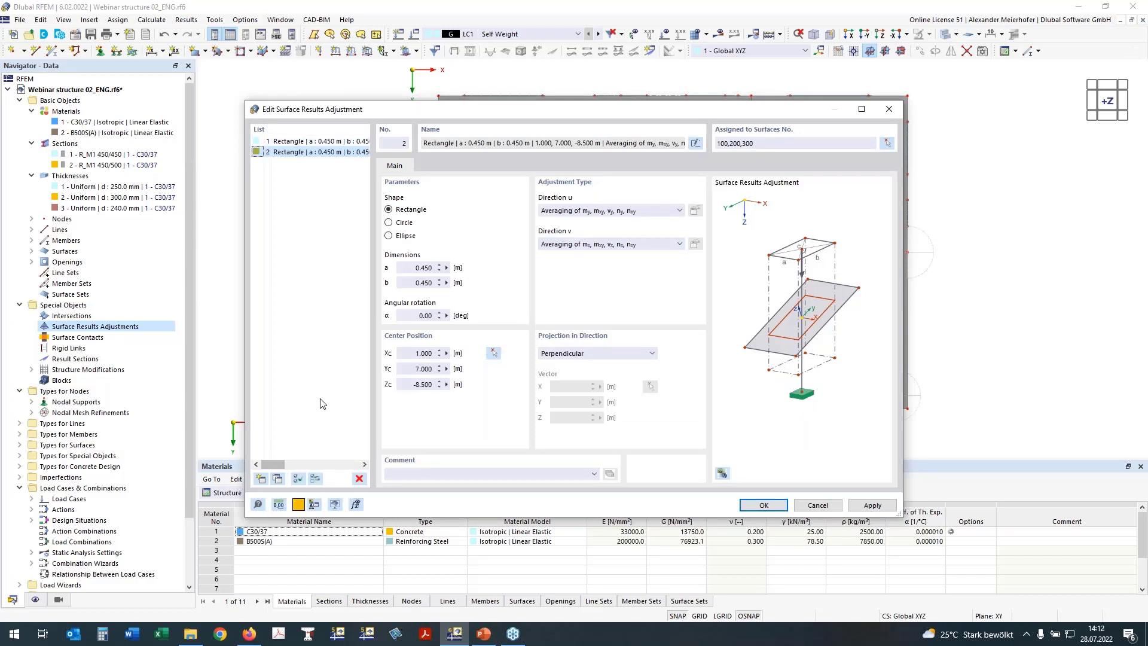
left_click(495, 353)
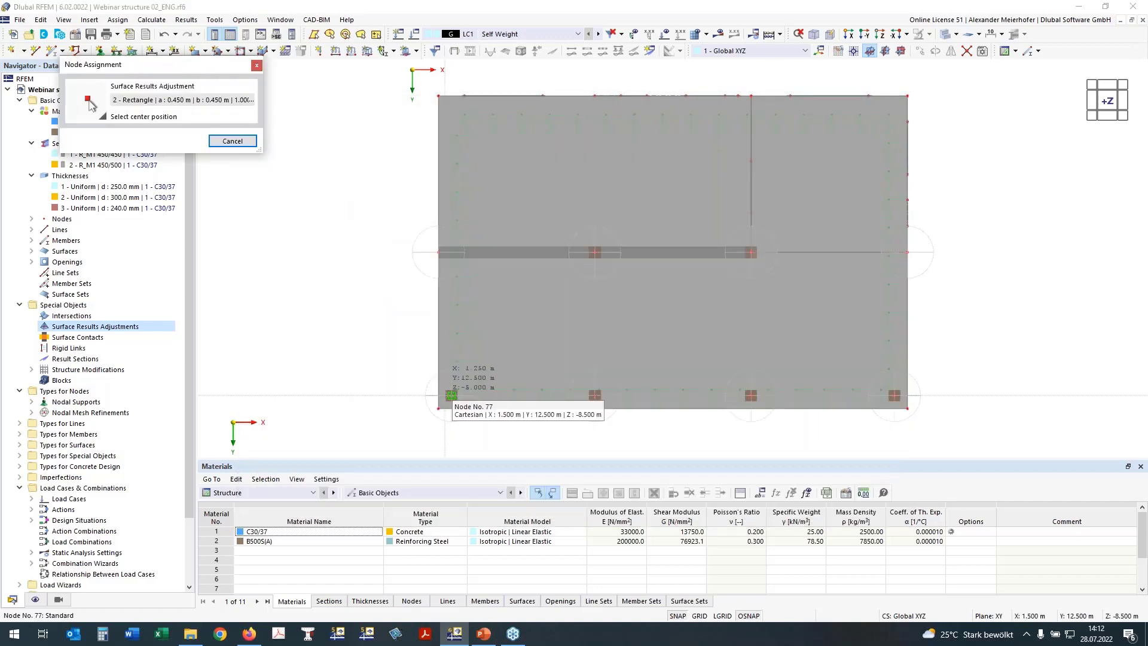
scroll(451, 395, "up", 3)
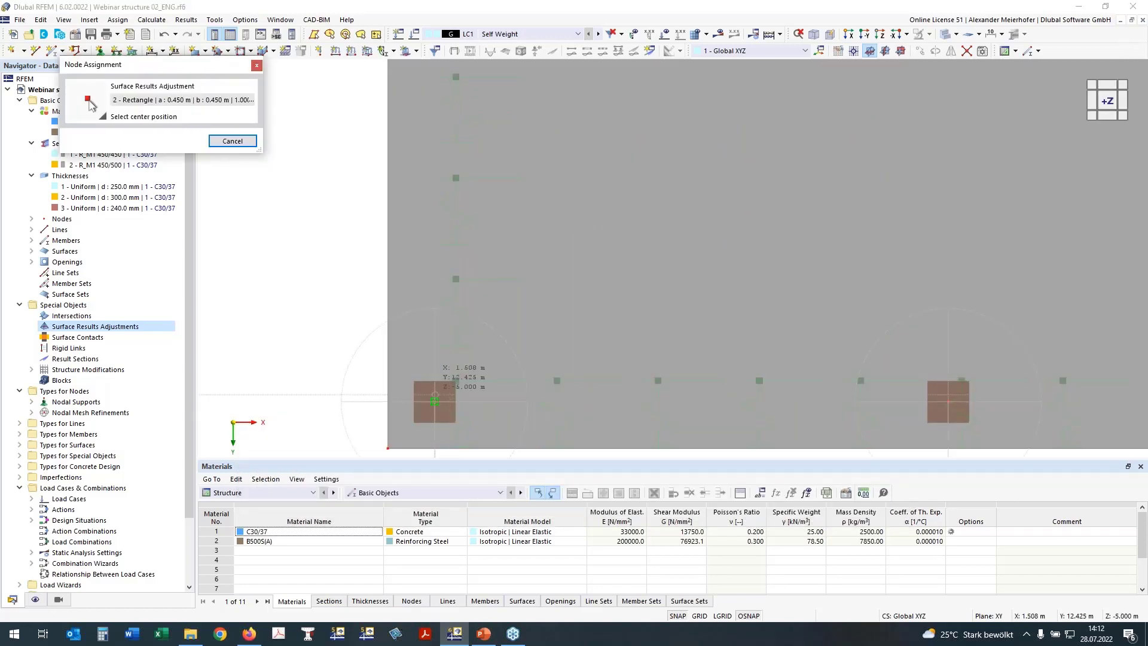
left_click(434, 400)
Add copies centred at 7.000, 12.500 and 7.000, 7.000, plus a fifth copy.
left_click(277, 480)
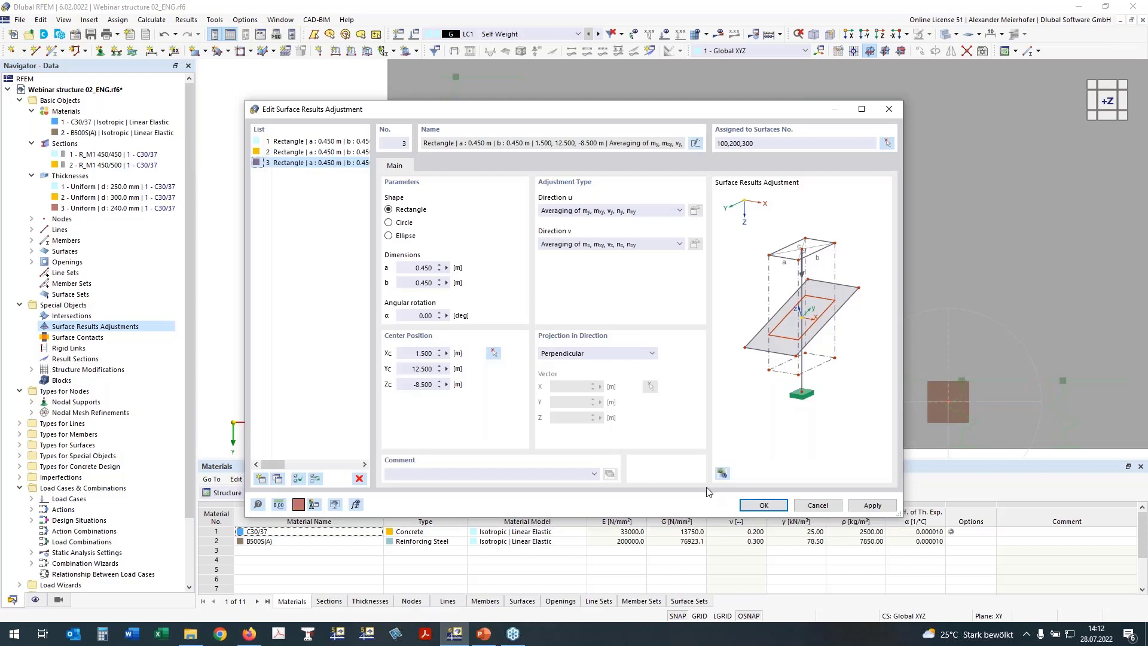
left_click(495, 353)
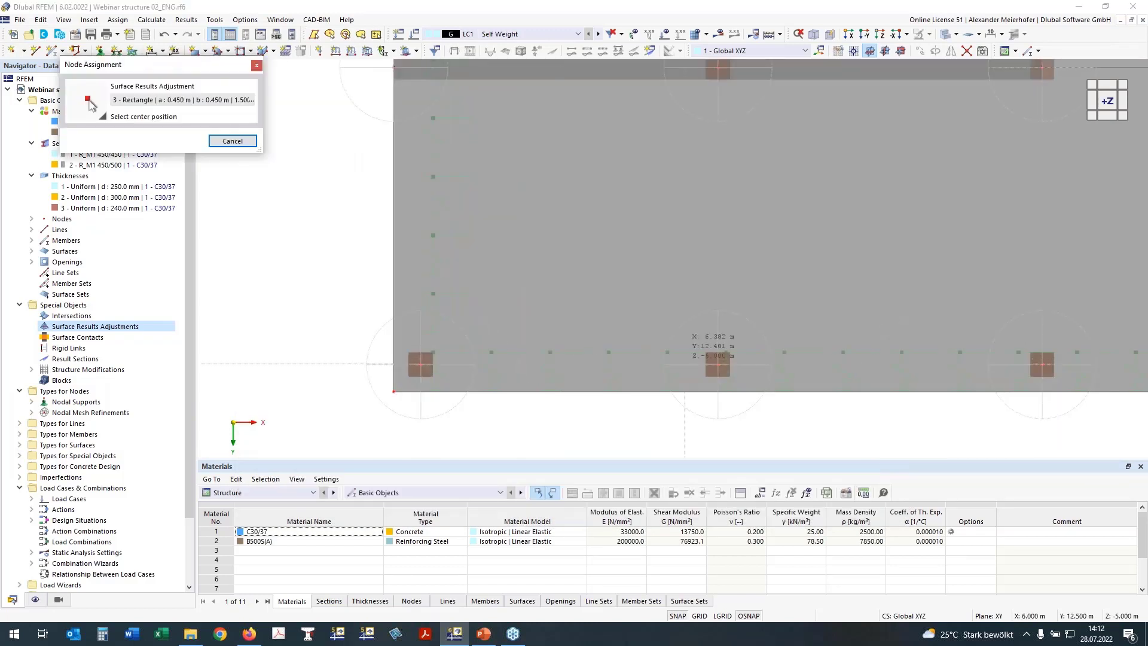
left_click(718, 364)
left_click(277, 480)
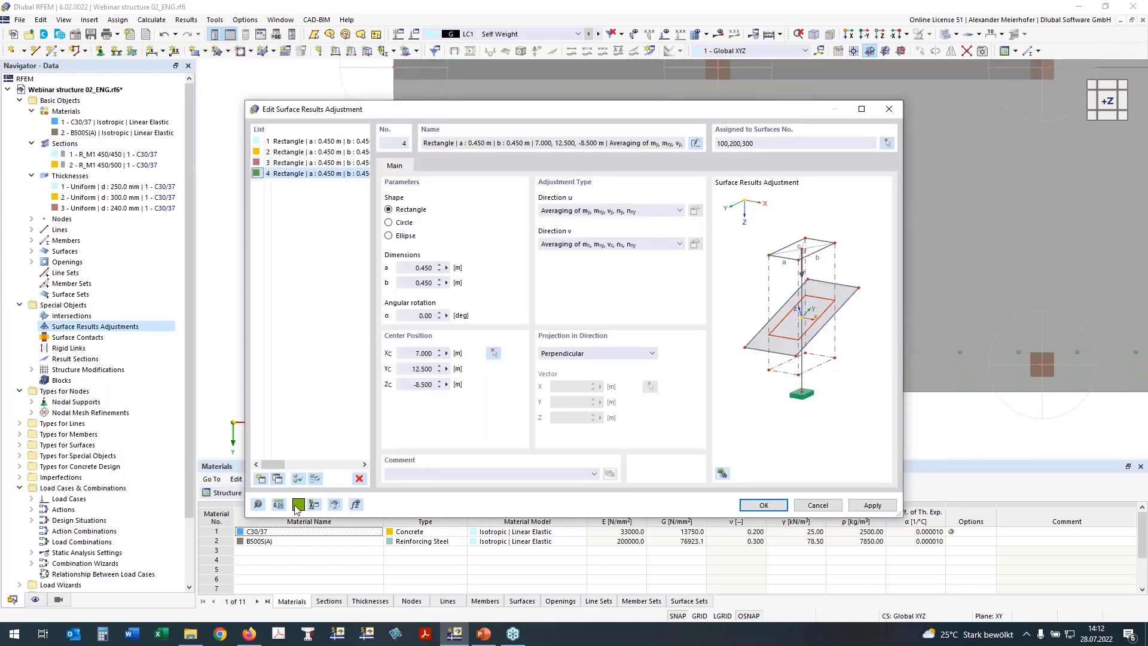
left_click(494, 354)
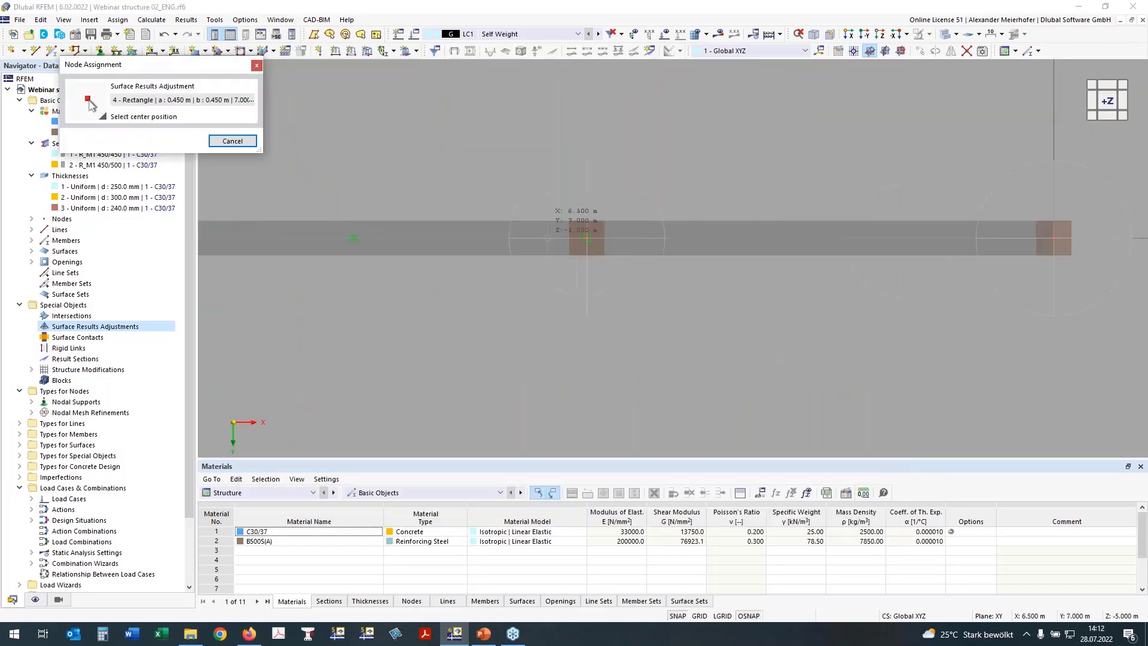
left_click(586, 239)
left_click(278, 479)
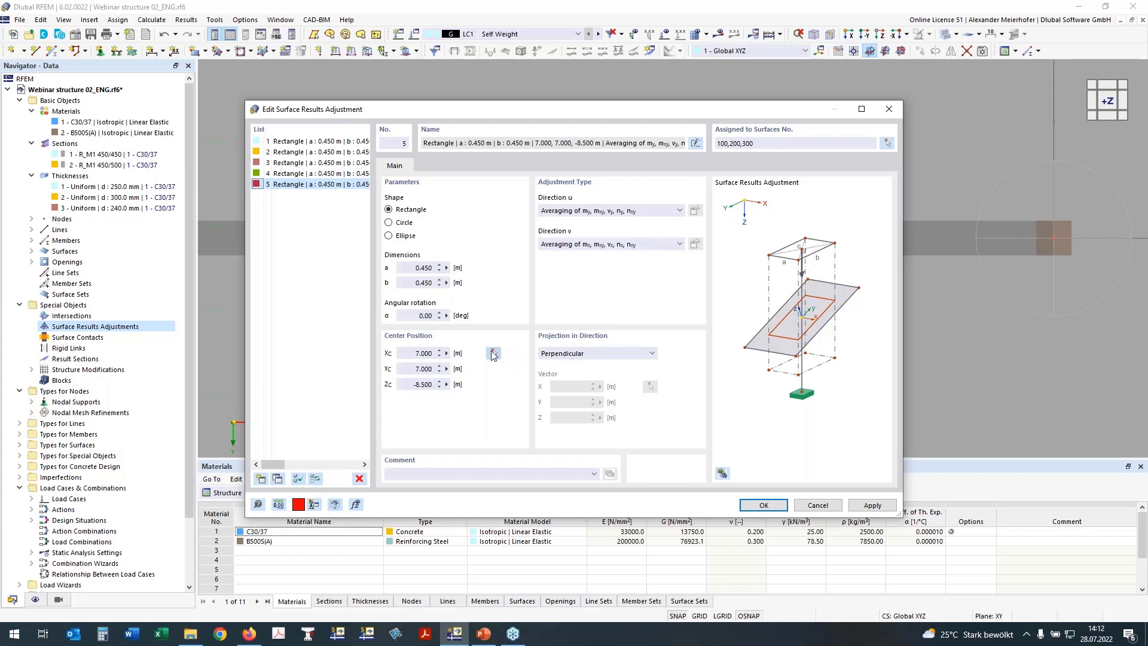
Resize the fifth adjustment to 1.000 × 0.250 m and centre it at 19.000, 7.000.
left_click(424, 283)
type("2")
left_click(423, 267)
double_click(424, 267)
type("1")
left_click(431, 282)
left_click(493, 354)
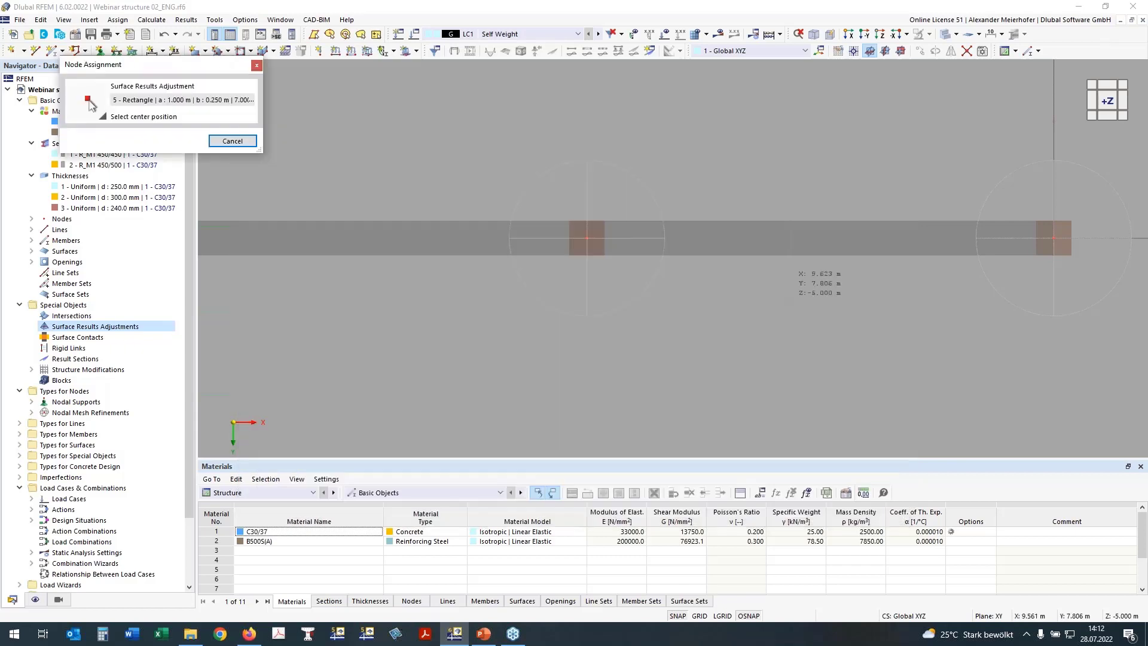
scroll(801, 302, "down", 3)
middle_click_drag(800, 302, 407, 348)
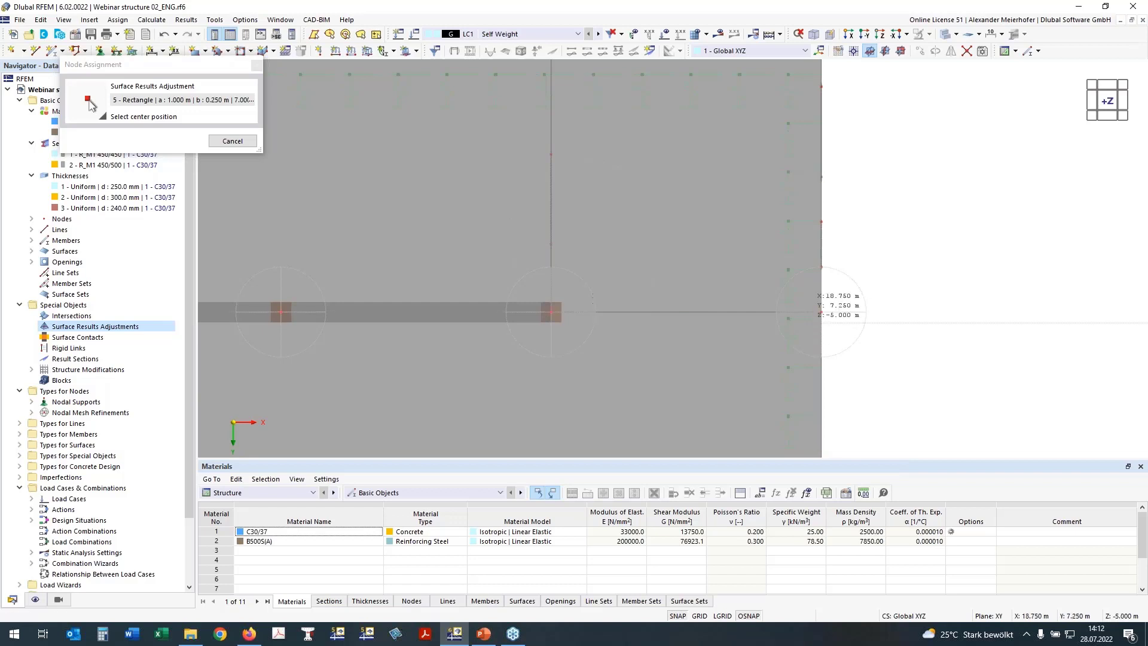
left_click(821, 312)
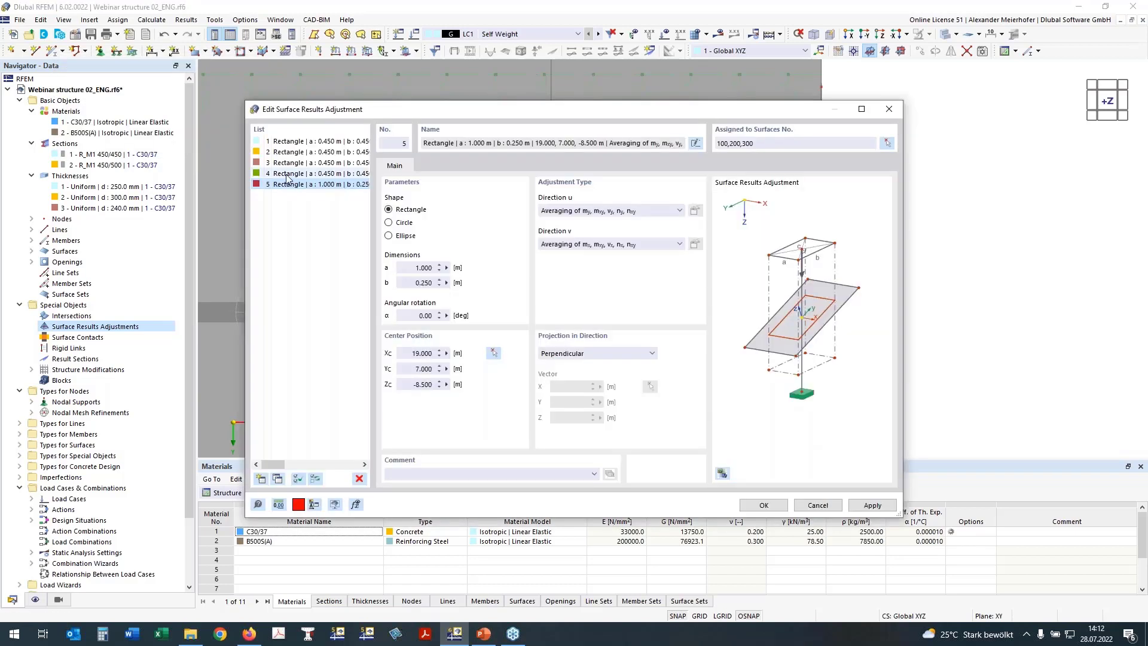
left_click(292, 142)
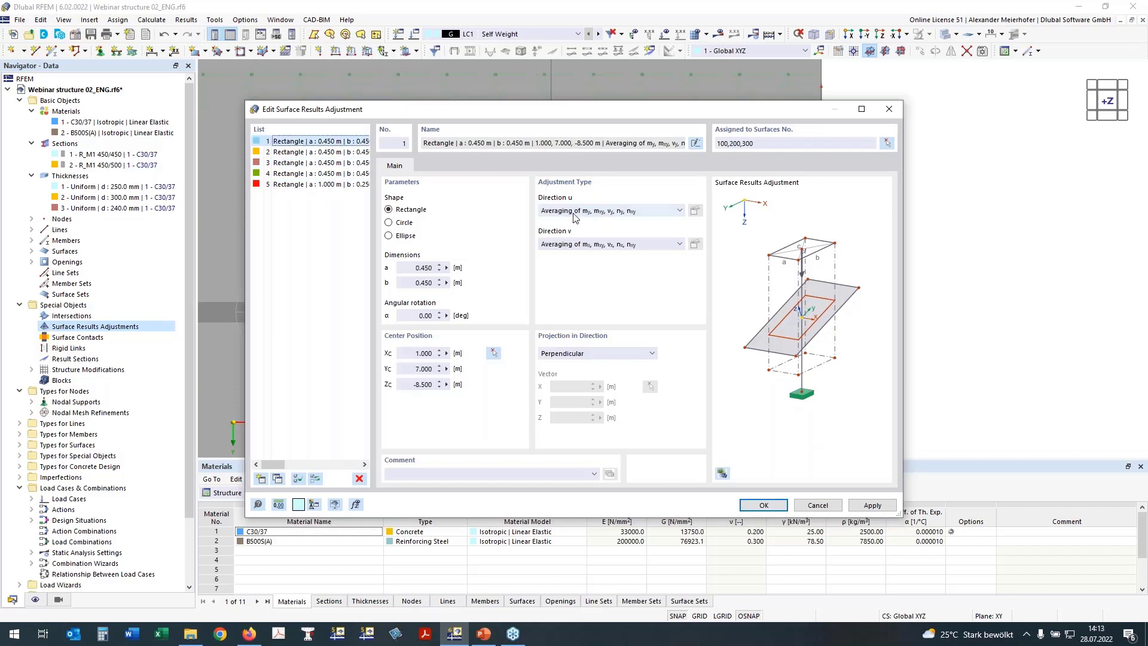
Set direction u to Zero for all five adjustments and choose zeroed results for adjustments 1 and 2.
left_click(630, 214)
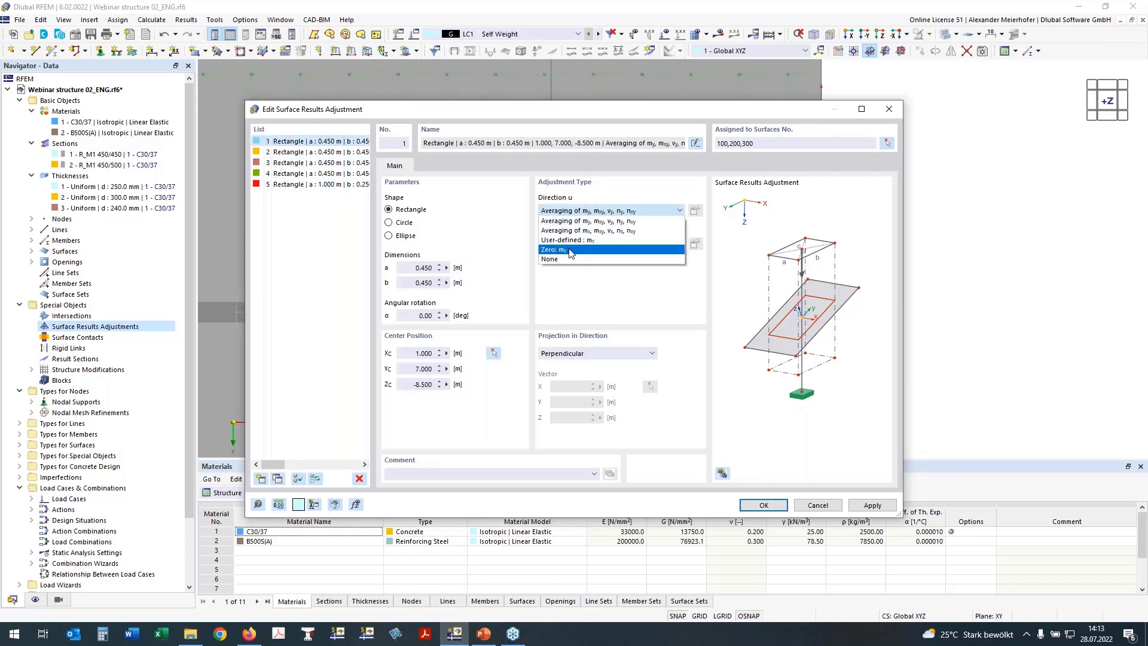
left_click(652, 234)
left_click(694, 211)
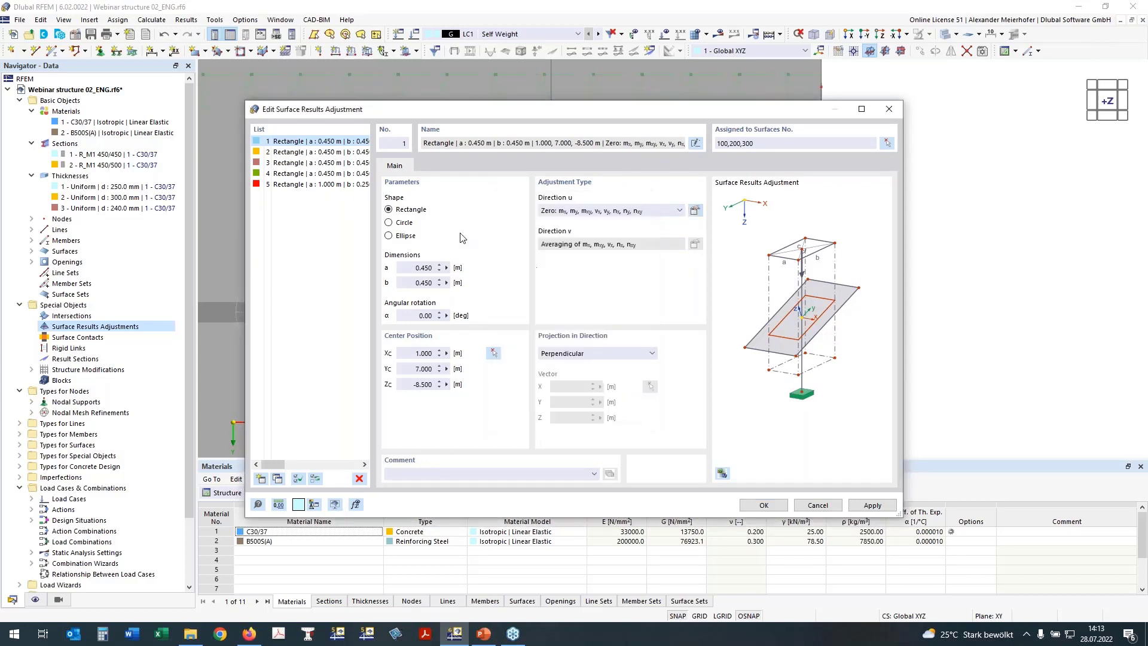
left_click(308, 152)
left_click(315, 186, "shift")
left_click(679, 210)
left_click(677, 223)
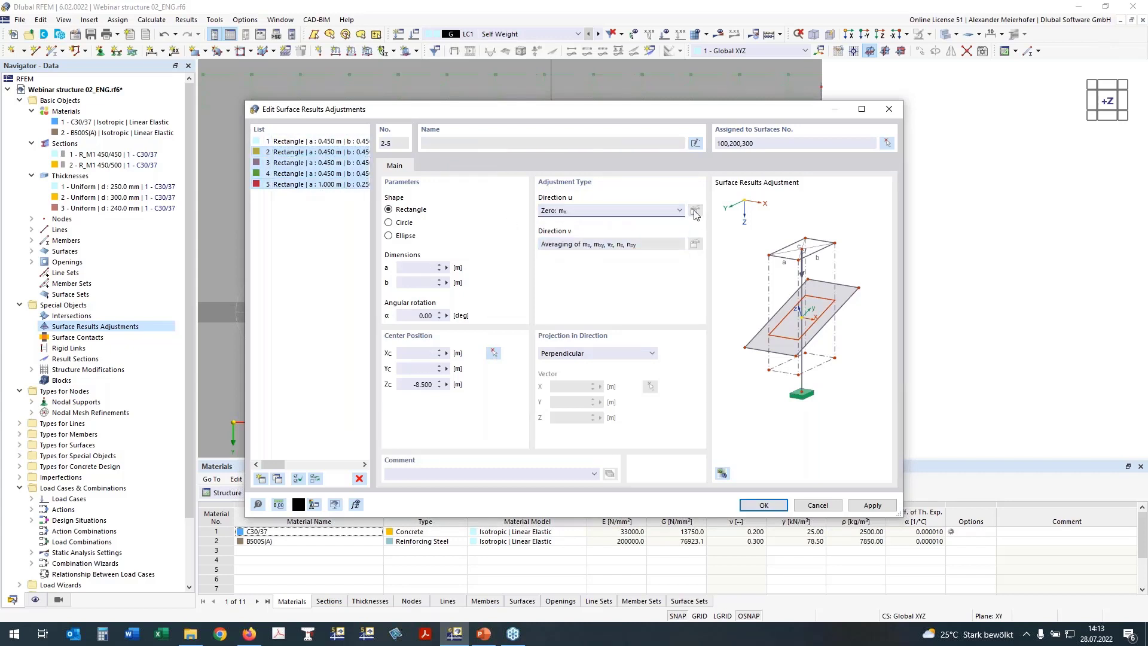
left_click(308, 152)
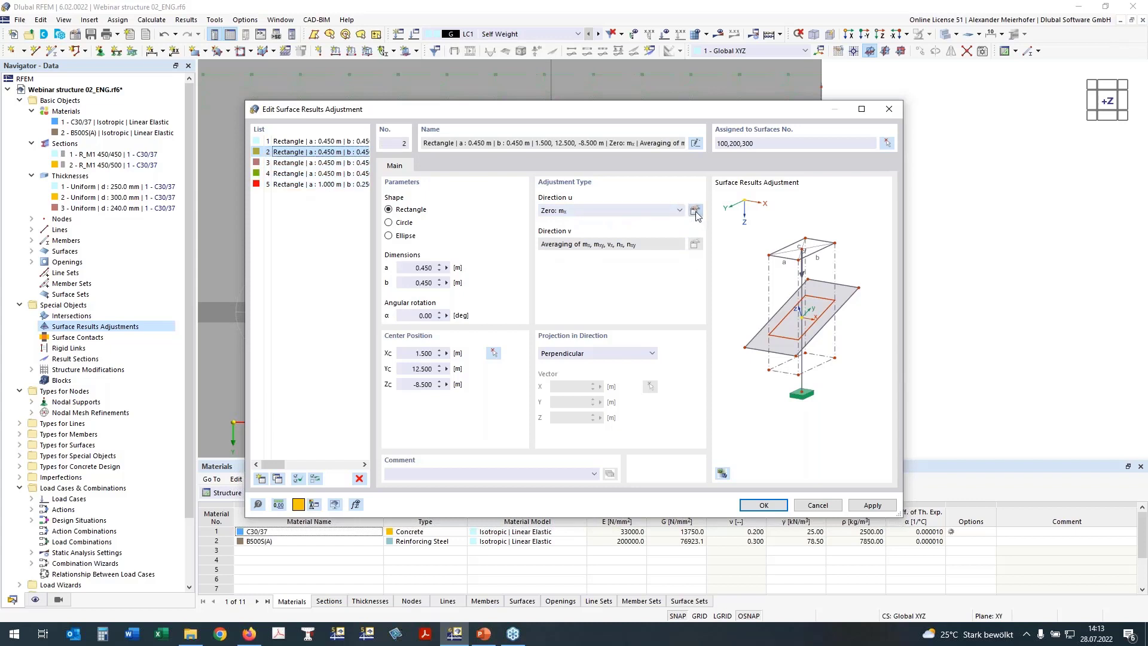
left_click(695, 211)
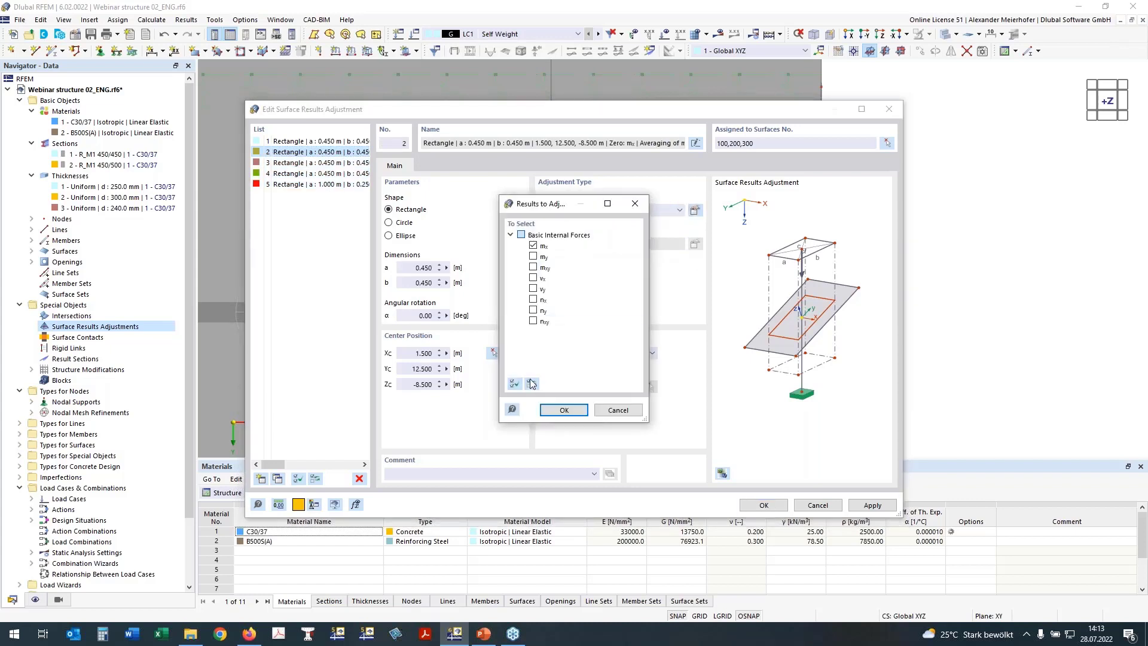
left_click(564, 410)
Zero all basic internal forces for adjustments 3, 4 and 5, then apply and close.
left_click(320, 163)
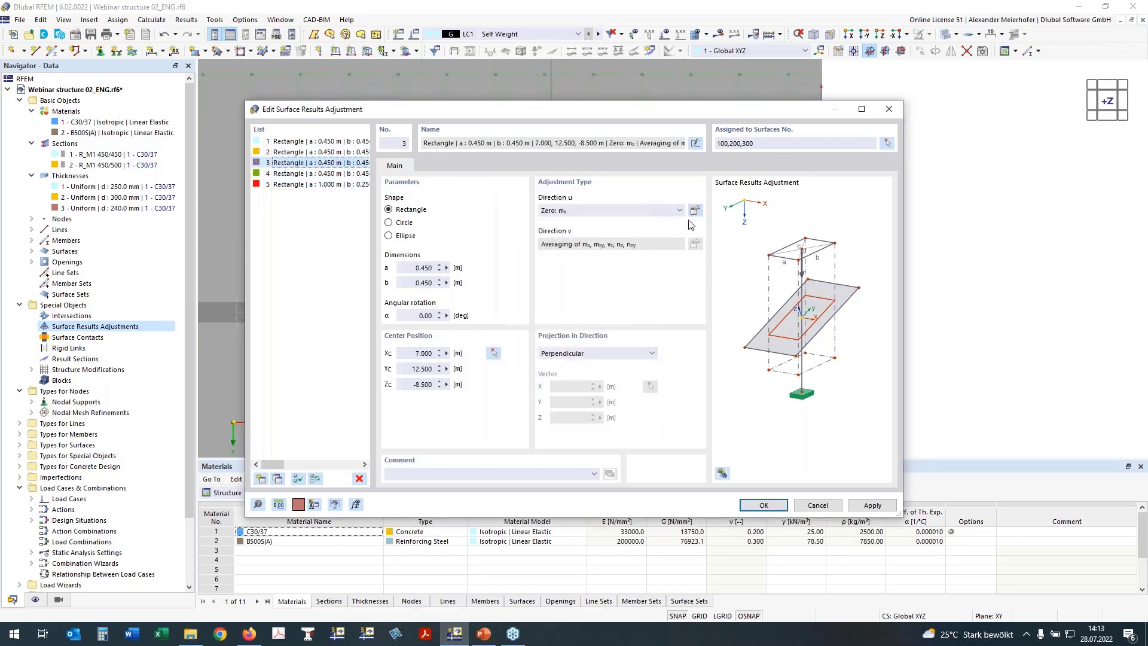
left_click(693, 211)
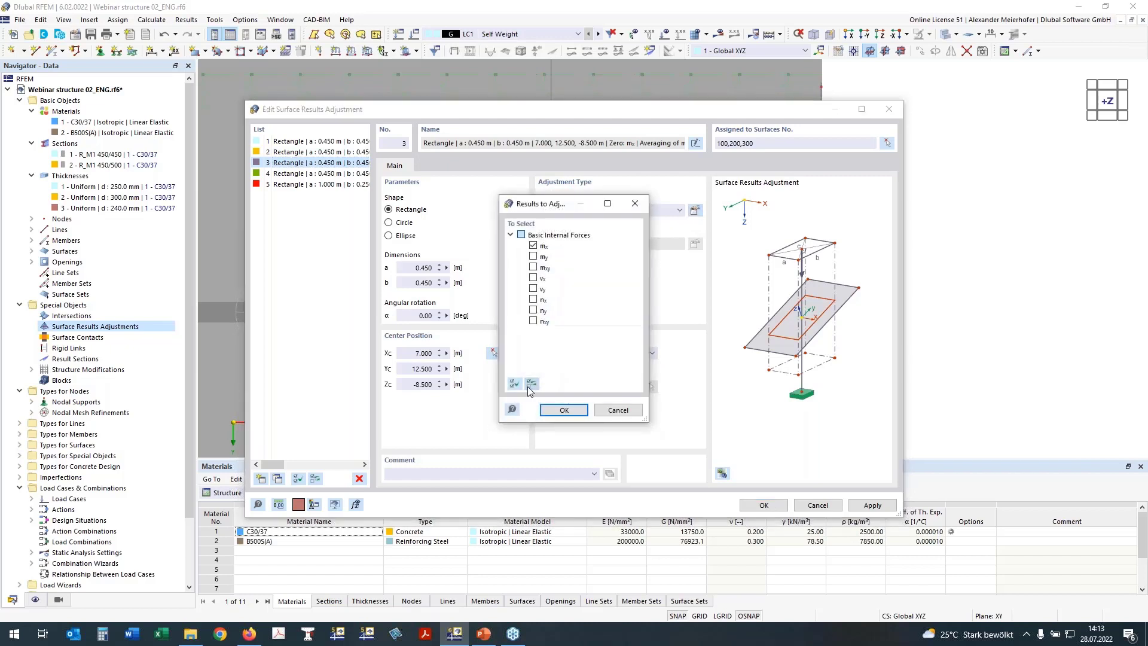
left_click(514, 384)
left_click(564, 410)
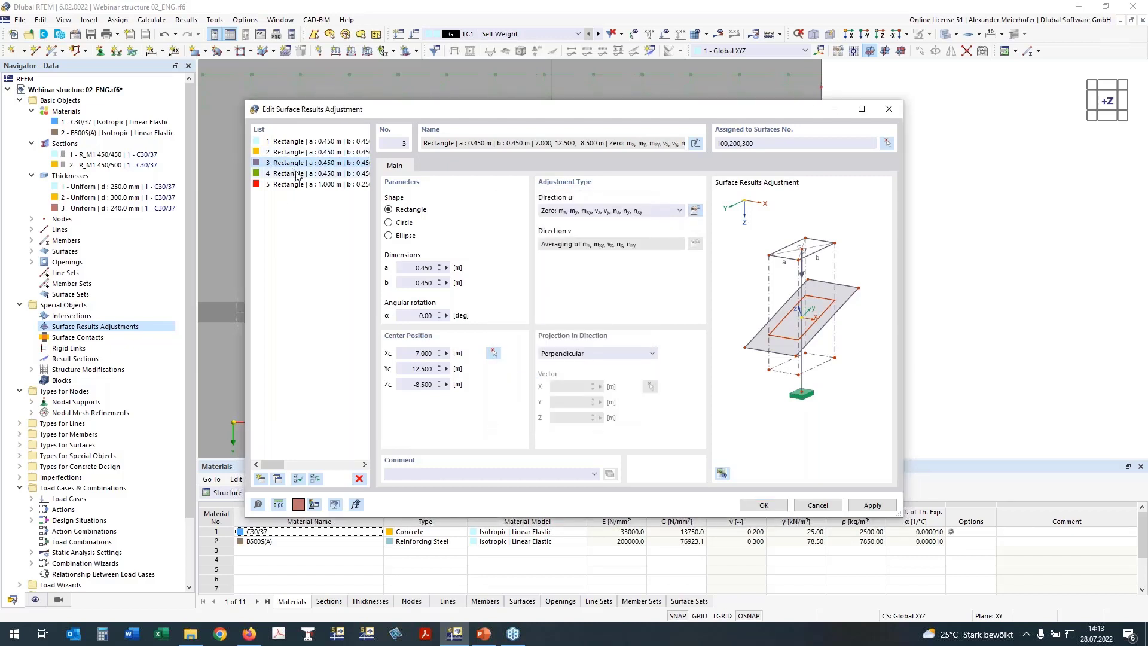
left_click(320, 174)
left_click(696, 211)
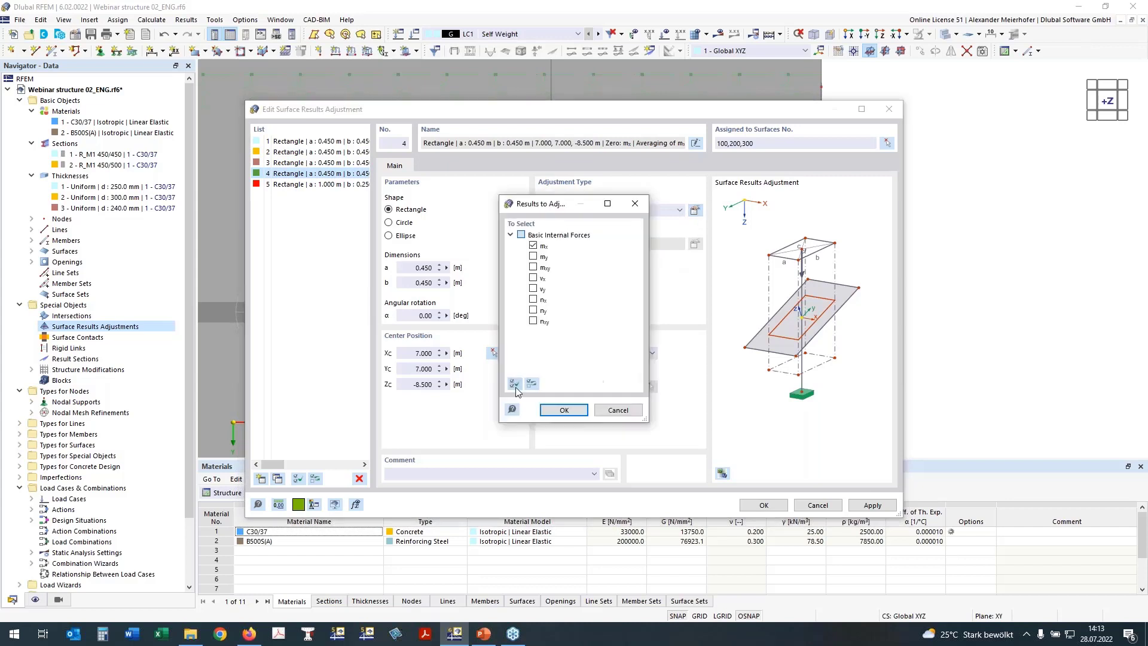
left_click(564, 410)
left_click(320, 184)
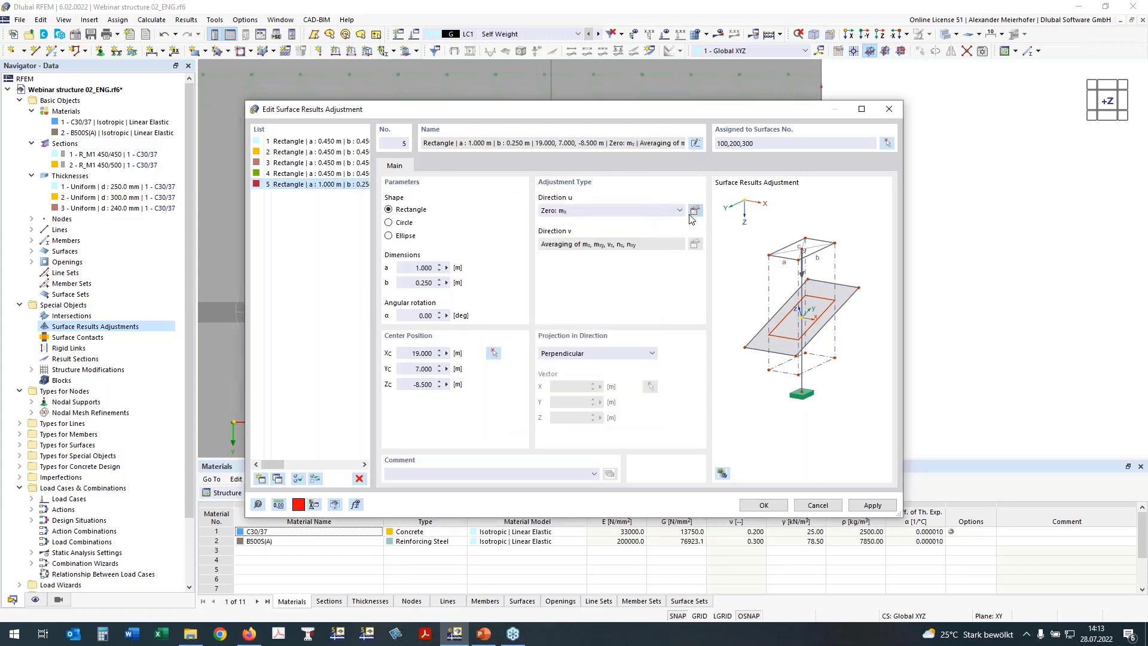
left_click(695, 211)
left_click(562, 410)
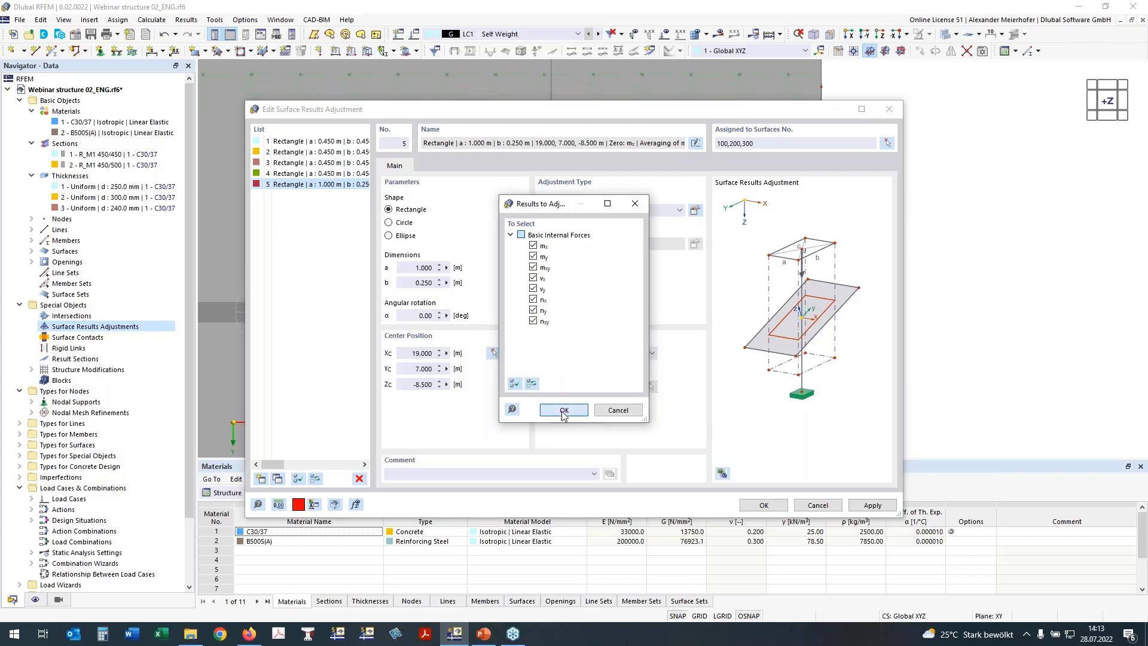
left_click(767, 508)
Copy the column results adjustments 6.000 m and 5.500 m onto the neighbouring columns.
scroll(626, 383, "down", 5)
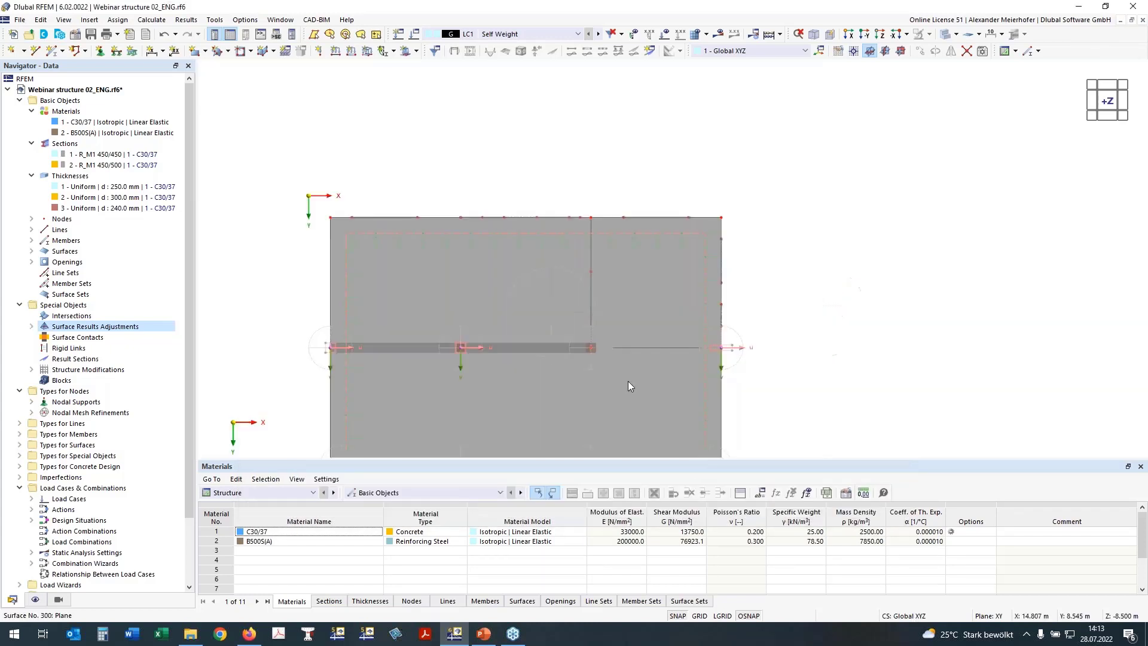
middle_click_drag(869, 421, 864, 286, "ctrl")
scroll(515, 185, "up", 3)
middle_click_drag(707, 133, 698, 46)
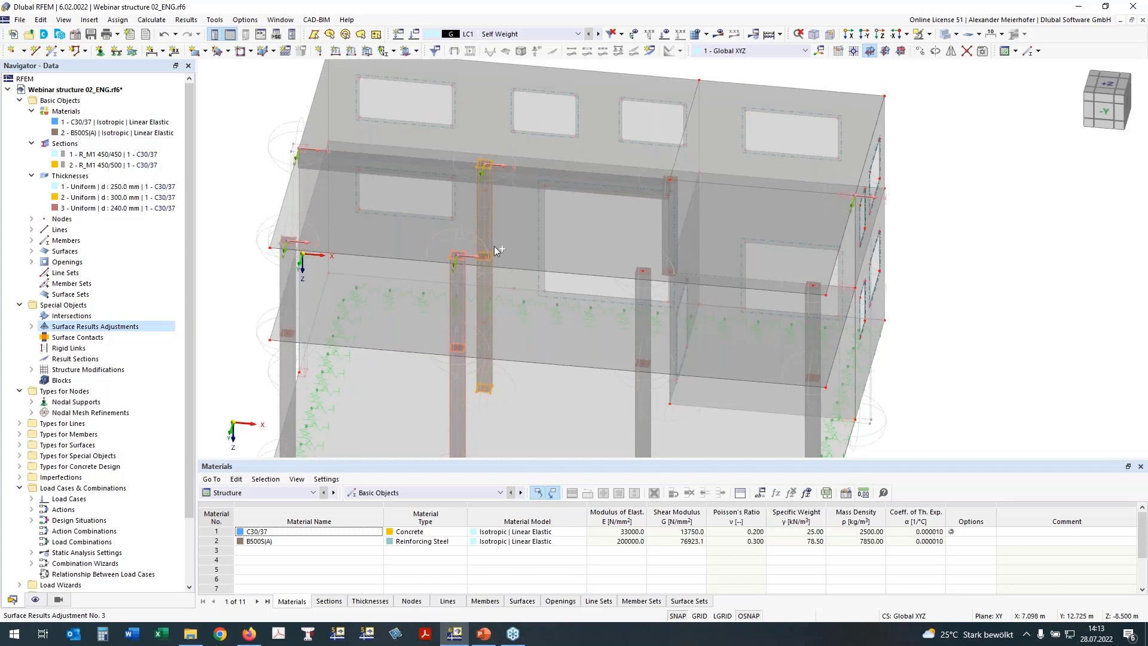
left_click_drag(494, 247, 652, 277, "ctrl")
left_click(970, 289)
left_click_drag(766, 280, 813, 286, "ctrl")
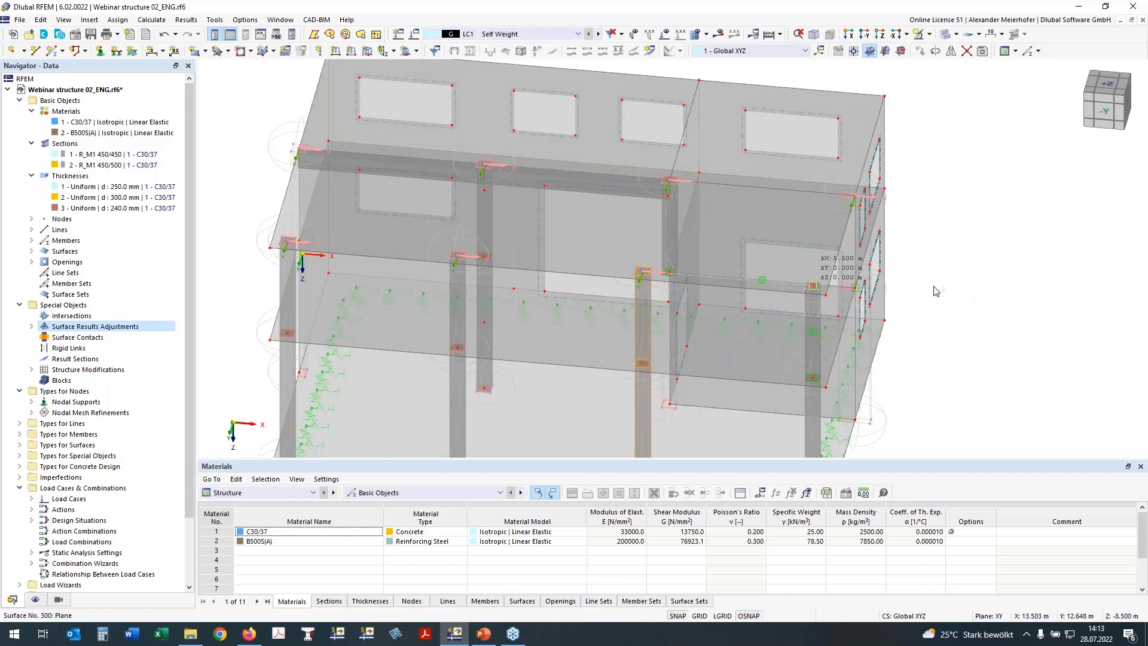
Orbit around the building to check the copied adjustments from several sides.
scroll(974, 288, "down", 1)
middle_click_drag(974, 288, 841, 278, "ctrl")
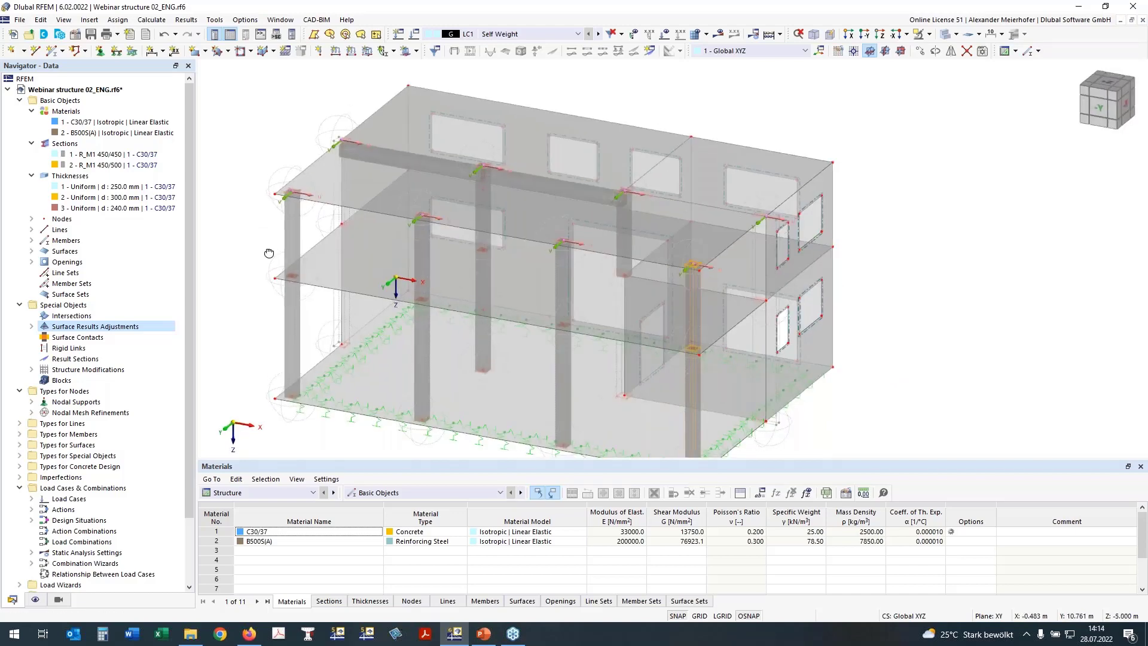
middle_click_drag(269, 254, 420, 206, "ctrl")
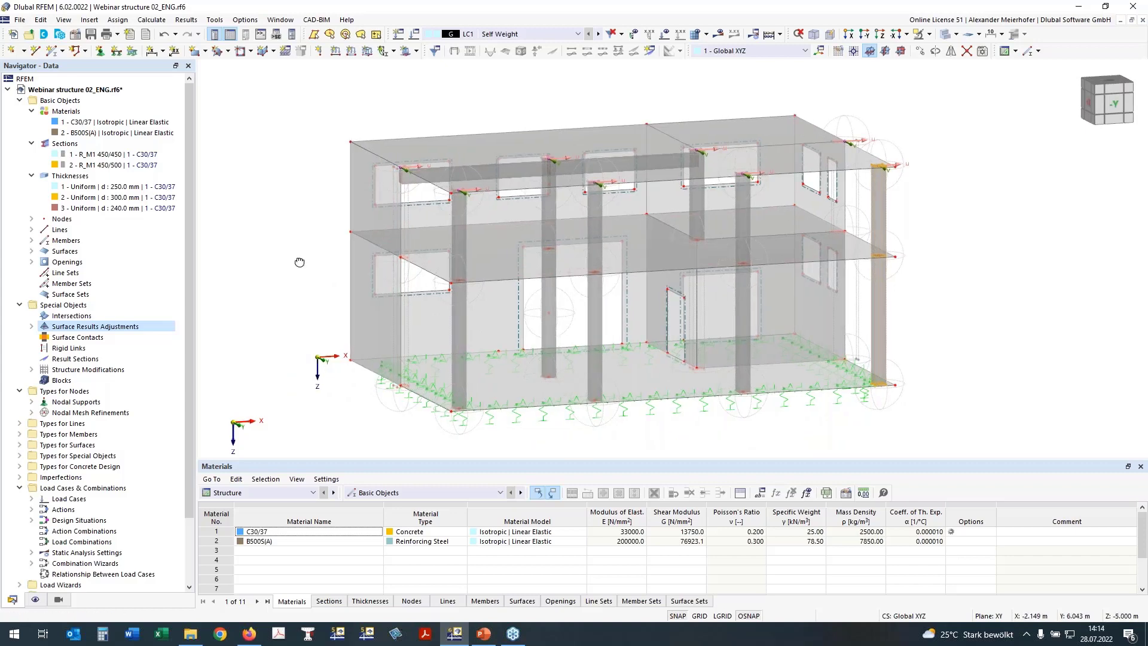
middle_click_drag(300, 262, 388, 266, "ctrl")
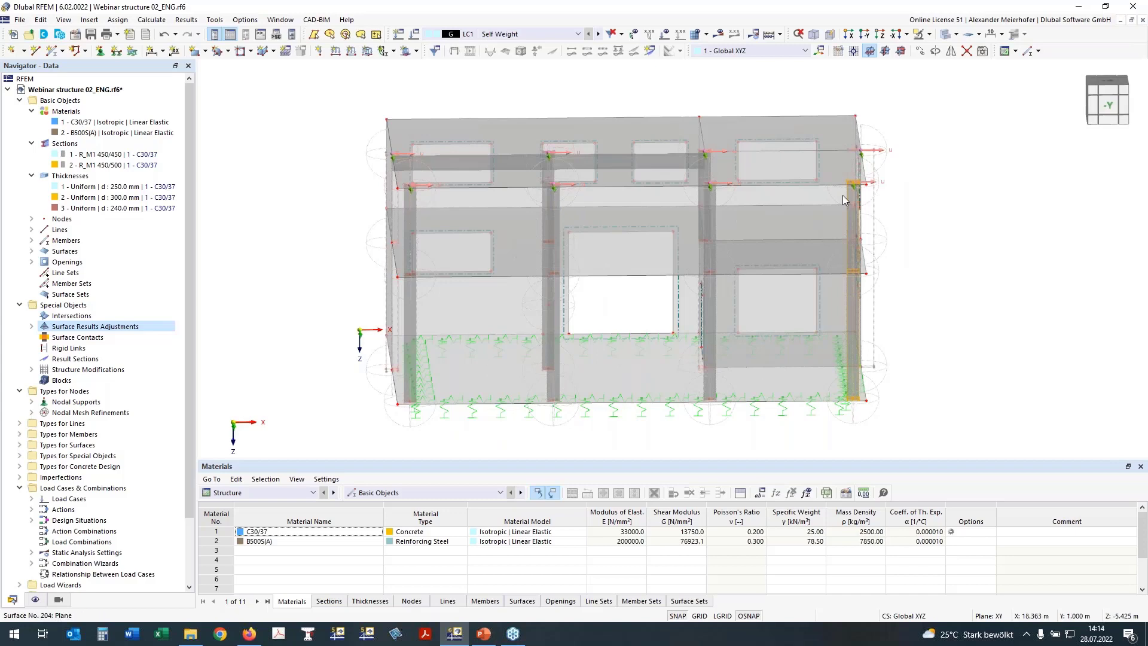
middle_click_drag(333, 325, 418, 335, "ctrl")
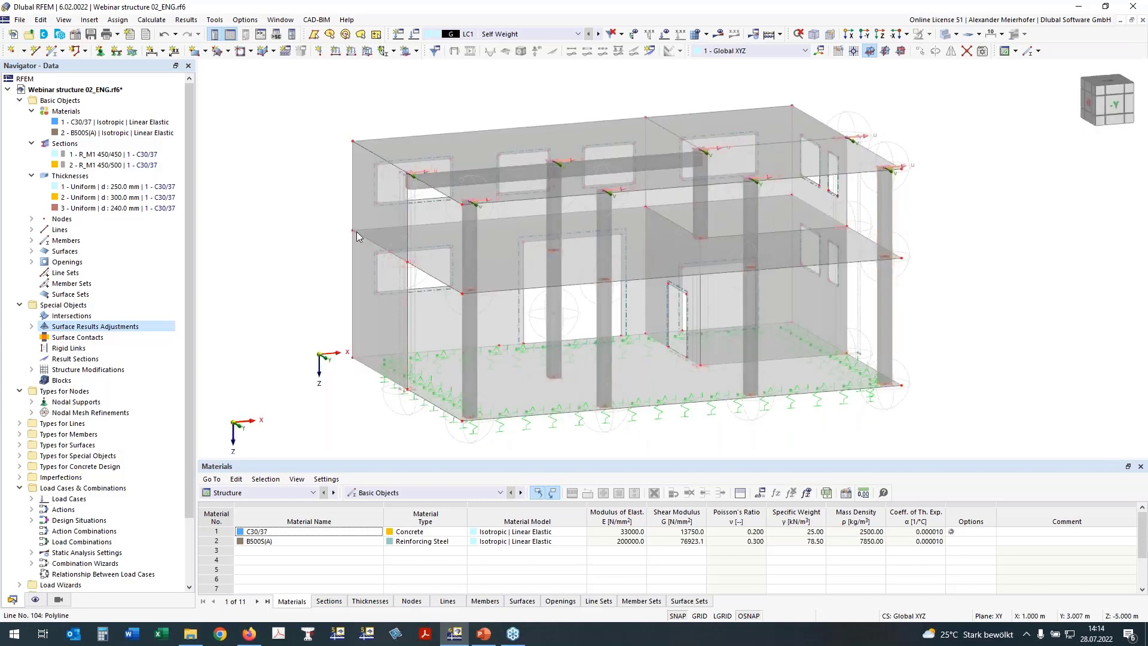
Enable hinges on surface 200 and pick its edge lines 87, 95 and 104.
double_click(503, 261)
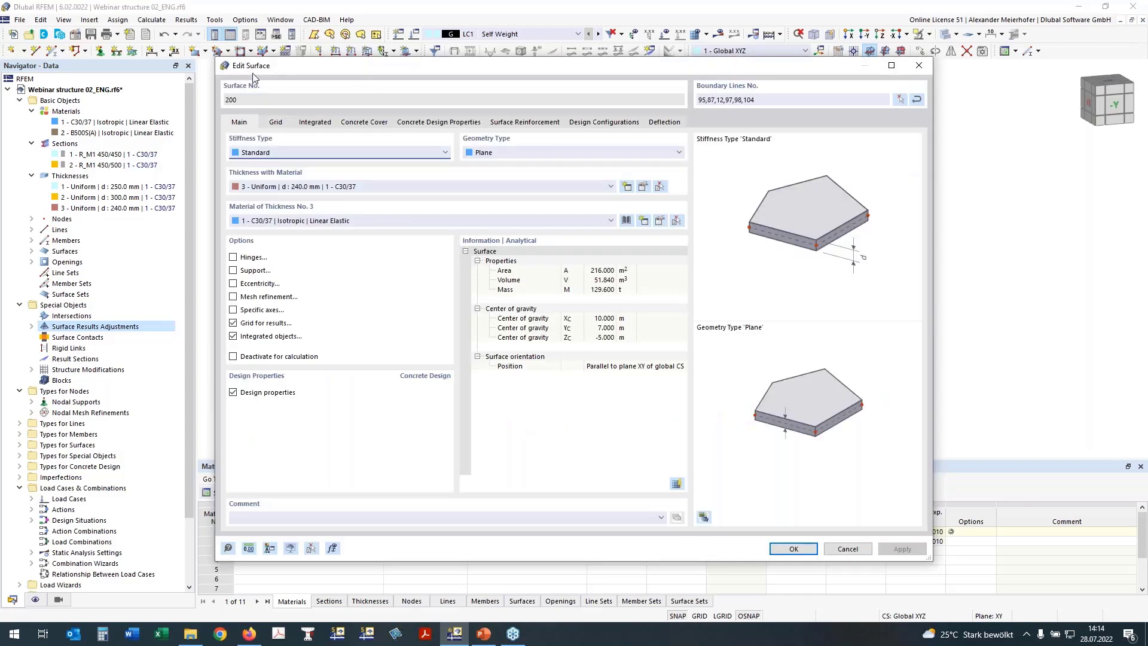
left_click(233, 257)
left_click(275, 122)
left_click(281, 178)
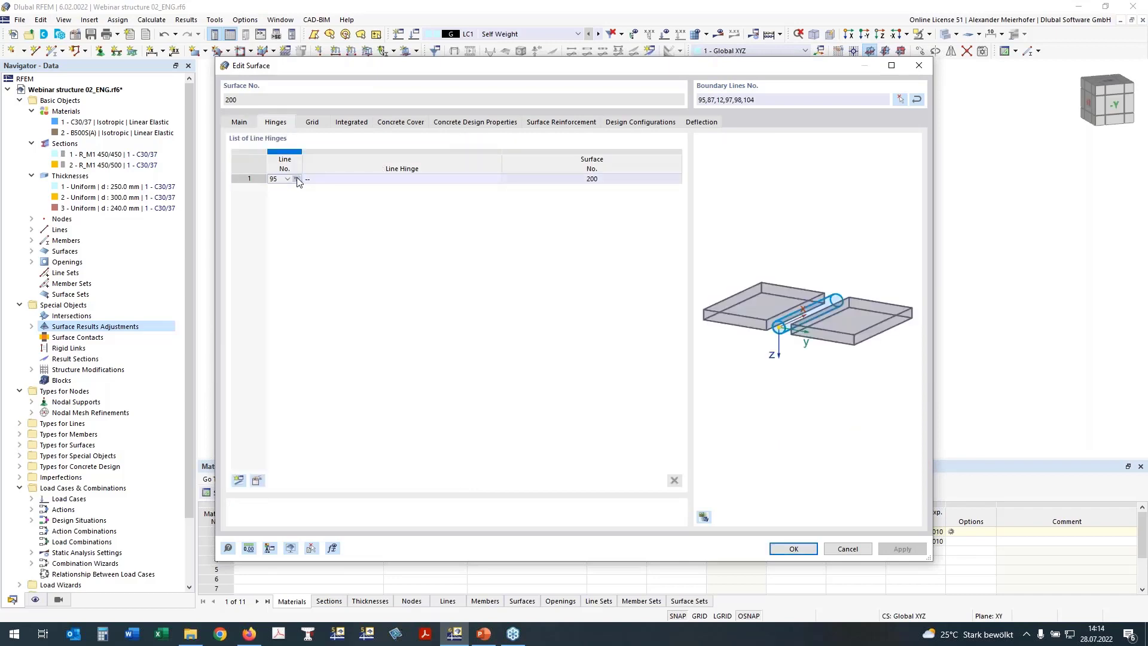
left_click(297, 179)
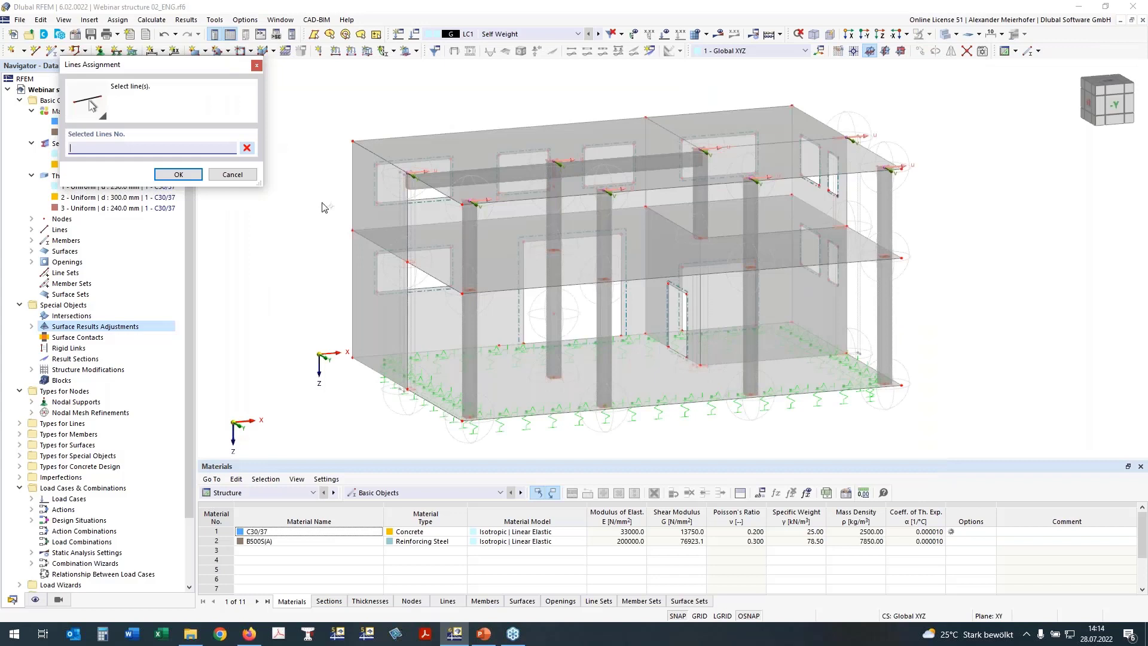
left_click(376, 242)
left_click(420, 226)
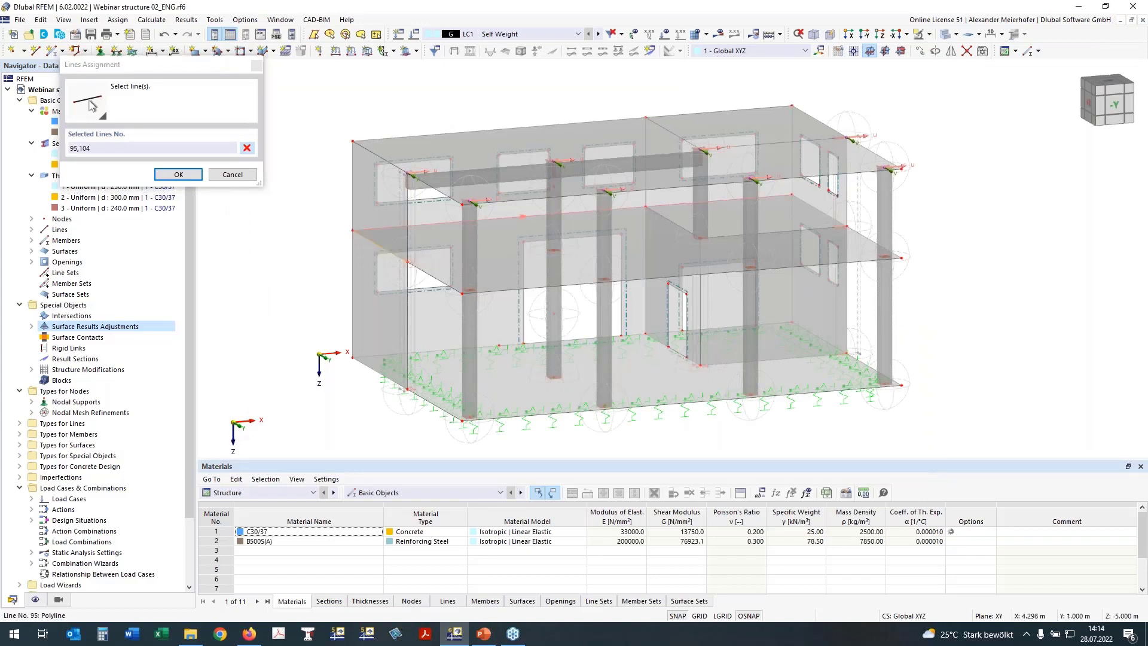
left_click(815, 208)
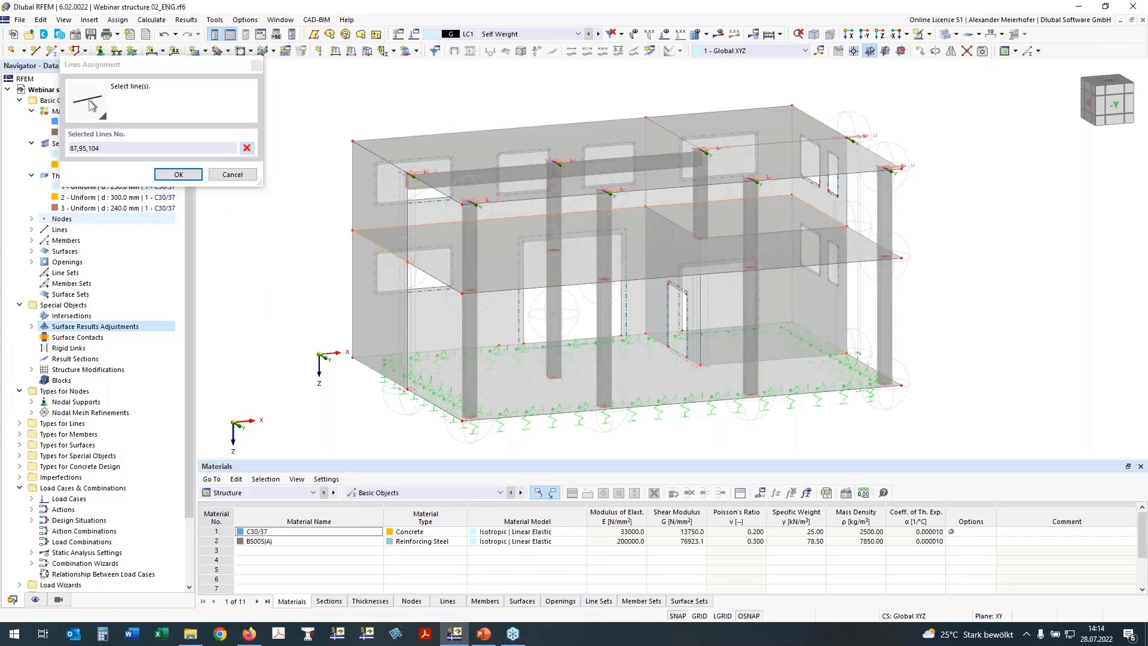
left_click(179, 175)
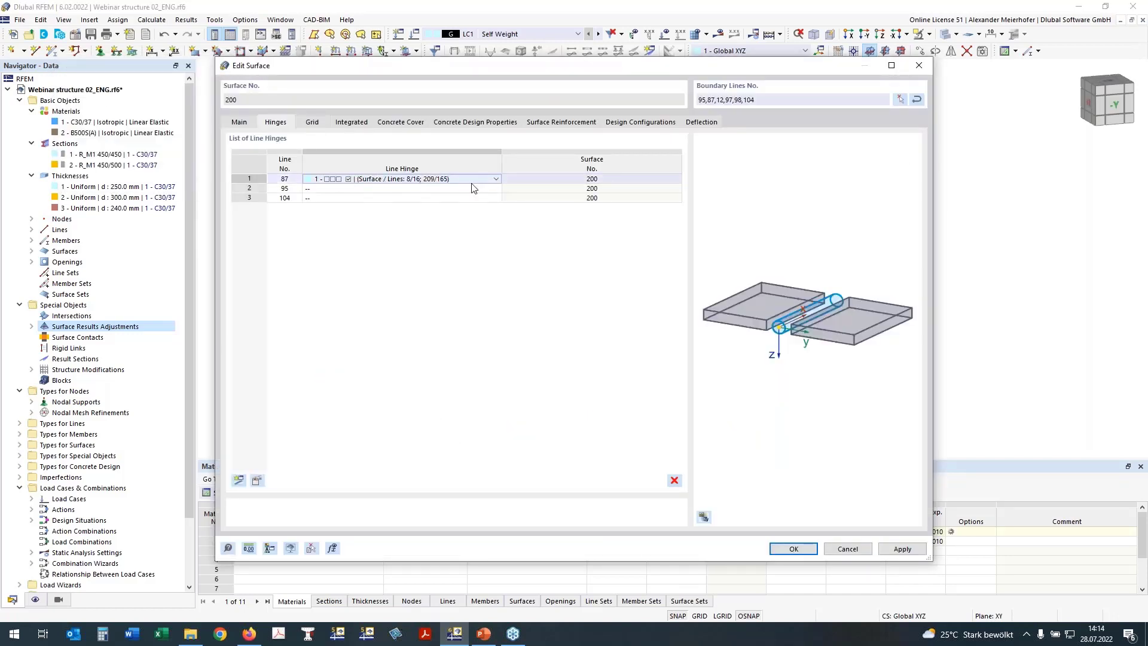
Assign line hinge 1 to lines 87, 95 and 104 and close the surface dialog.
left_click(488, 179)
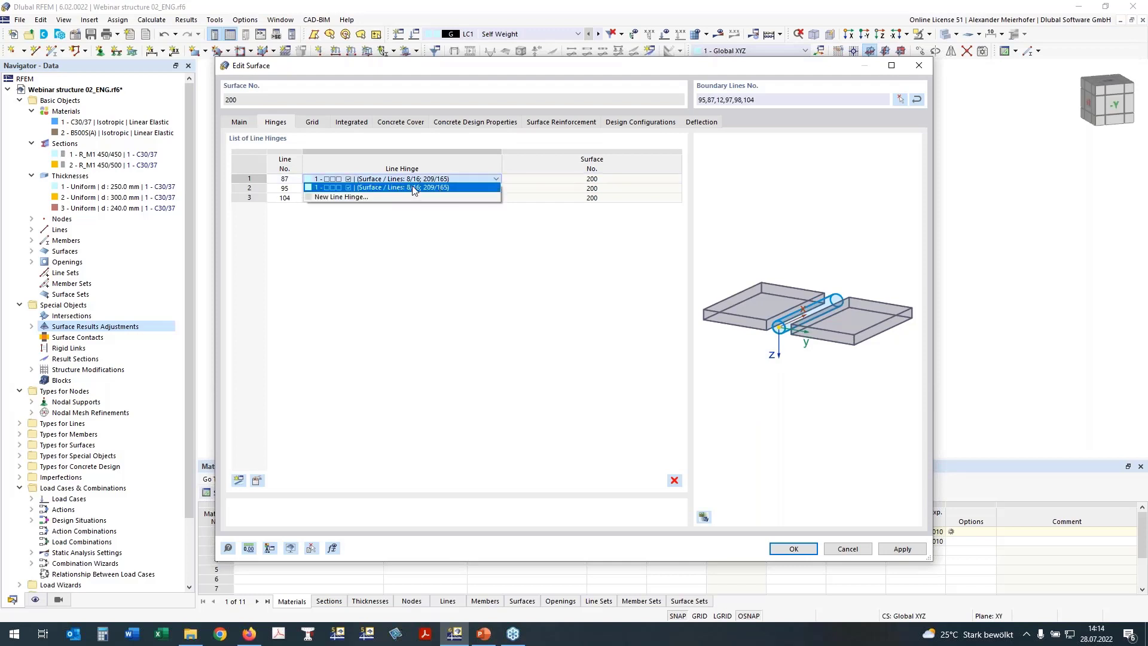
left_click(333, 189)
left_click(332, 189)
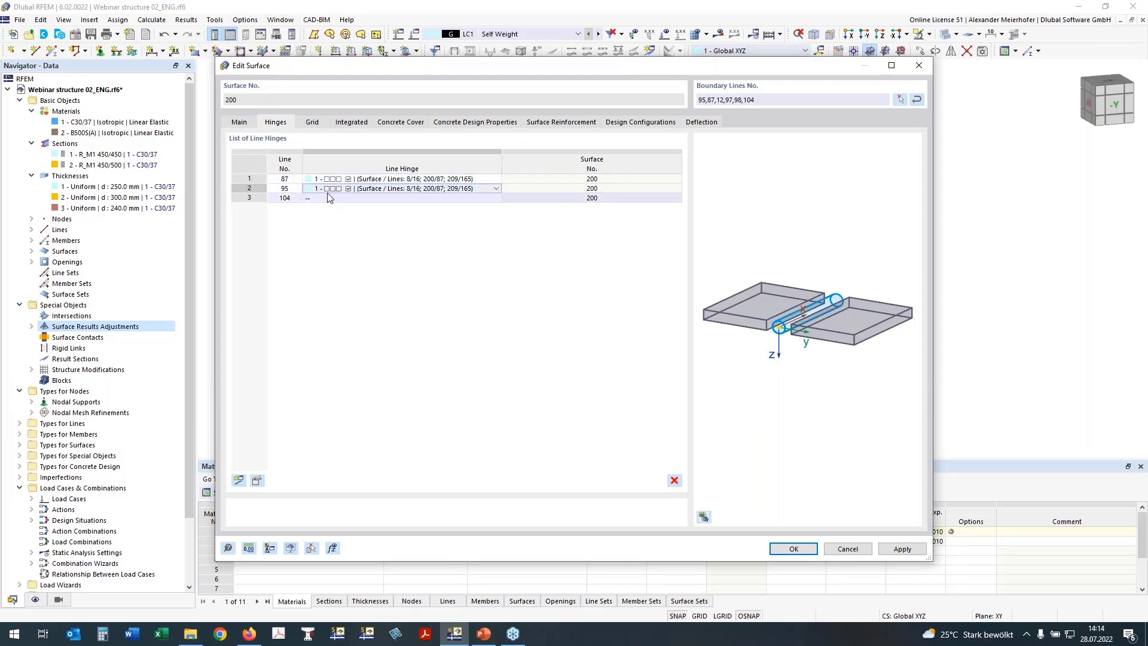
left_click(333, 198)
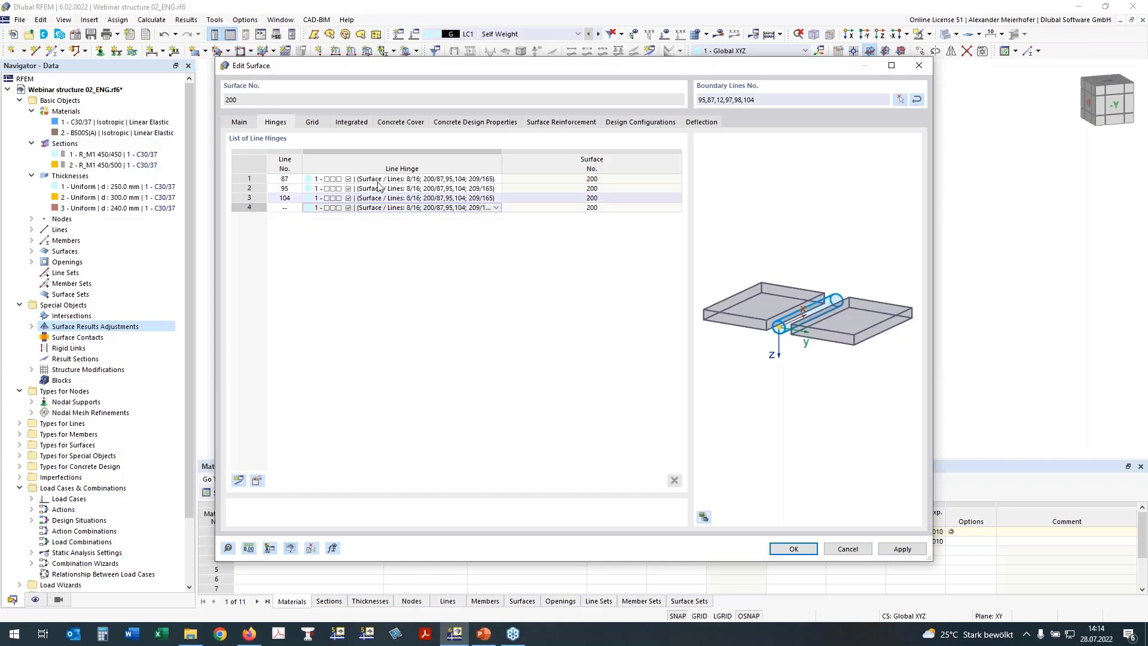
left_click(796, 551)
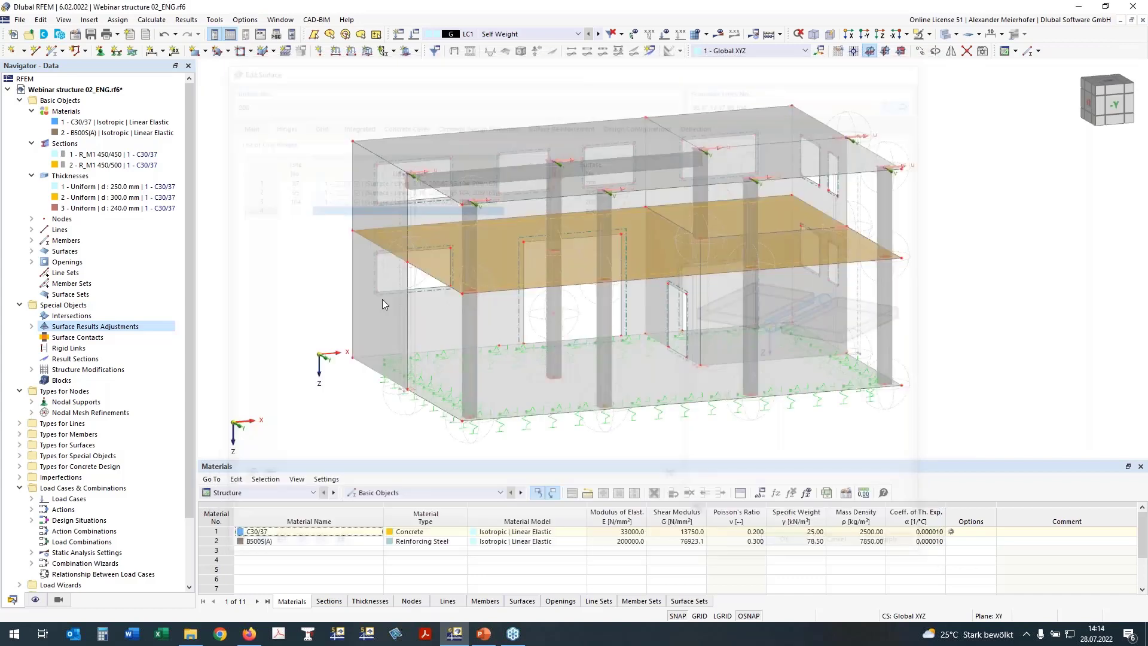
Hide the nodal mesh refinement circles under Nodes in the Display navigator.
middle_click_drag(913, 305, 413, 281)
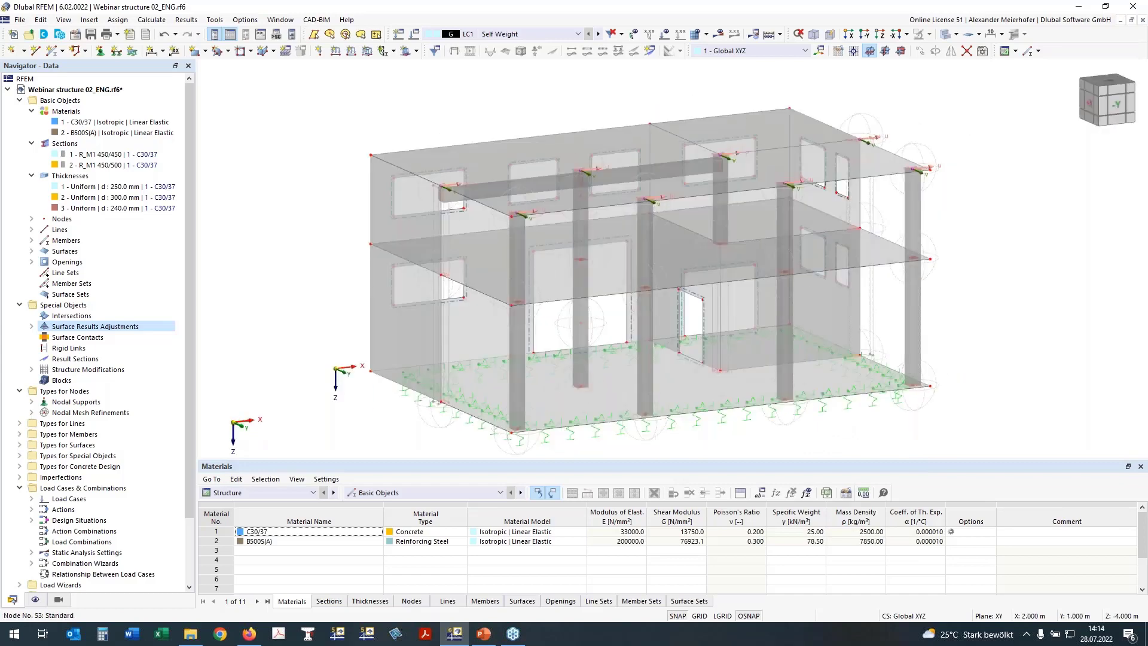
scroll(439, 281, "up", 3)
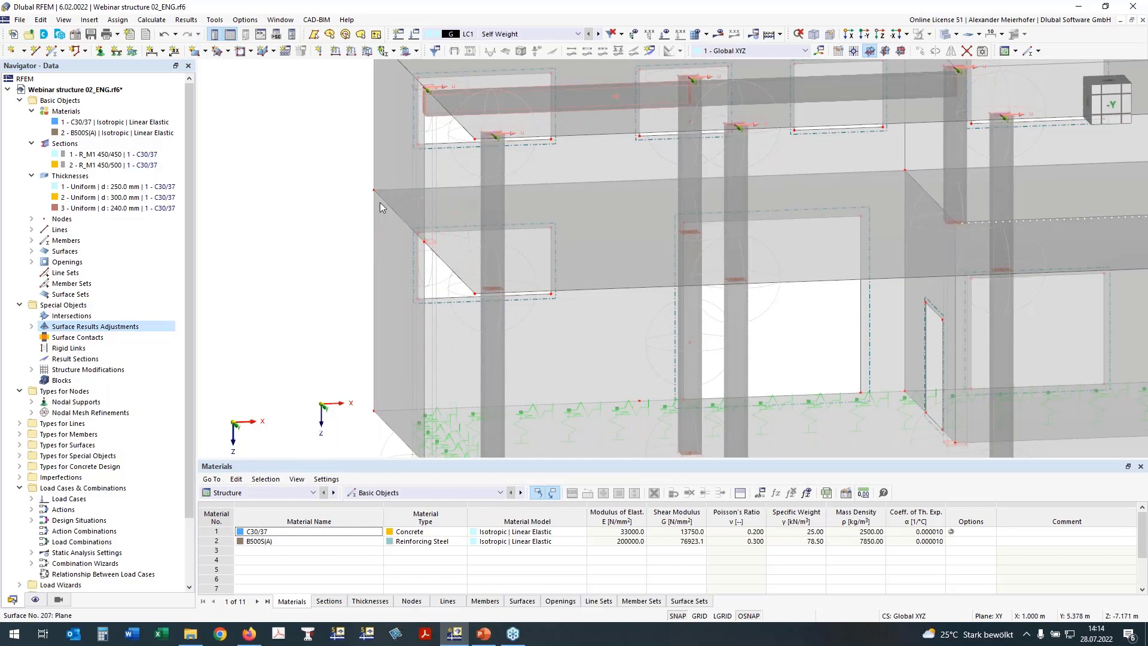
scroll(381, 207, "down", 3)
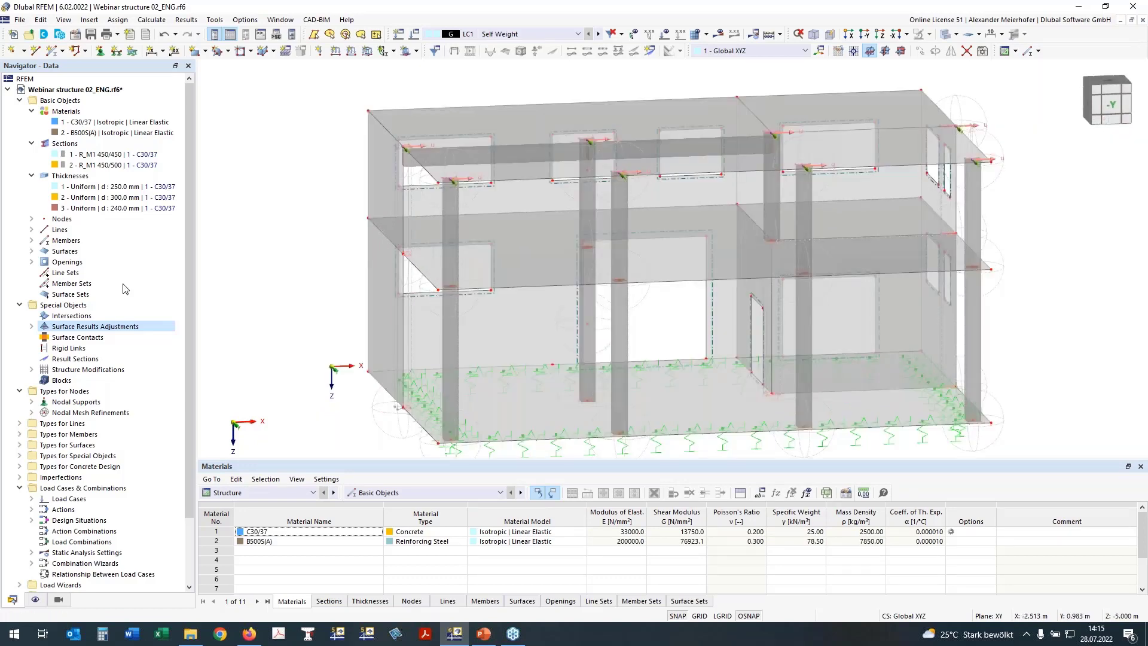
left_click(34, 599)
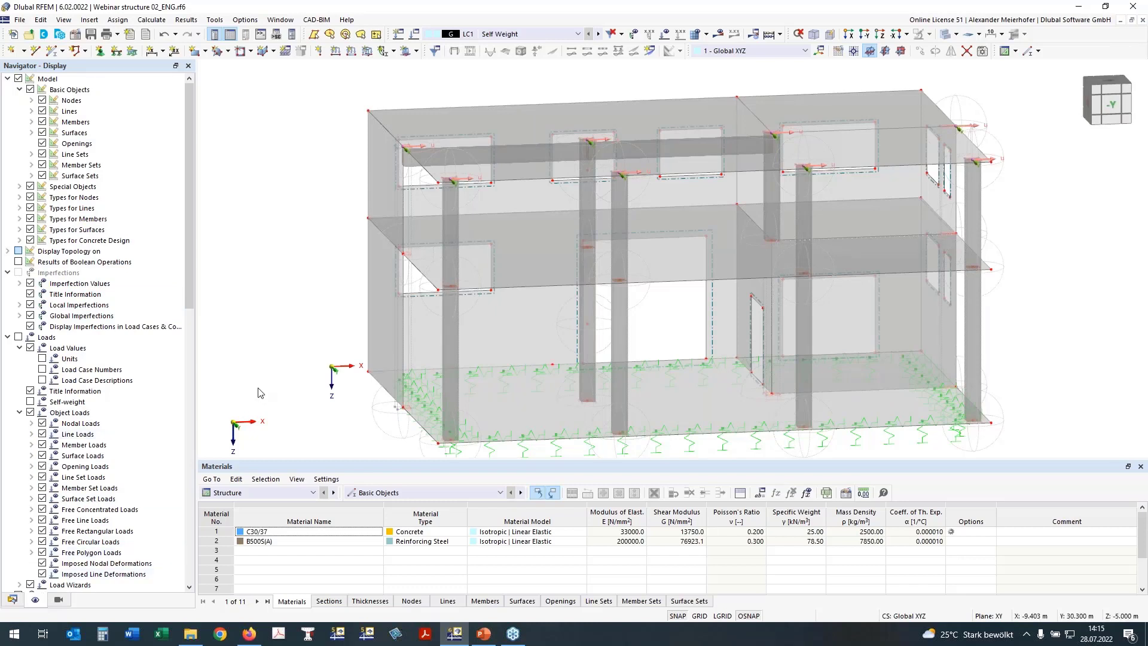
left_click(21, 197)
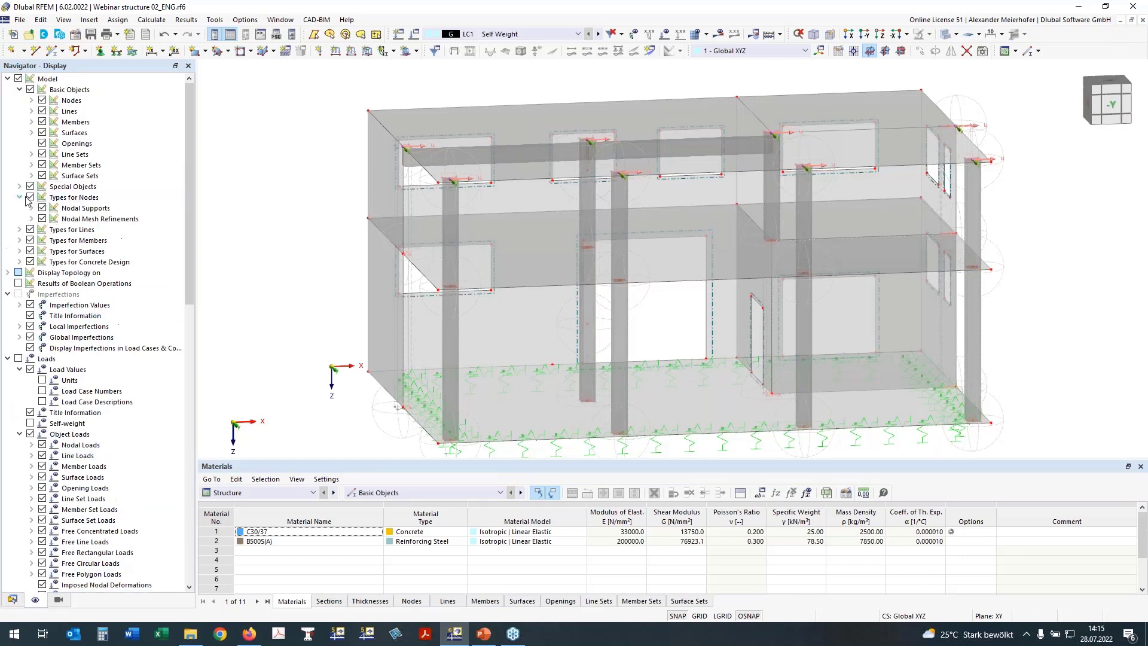
left_click(33, 218)
left_click(42, 219)
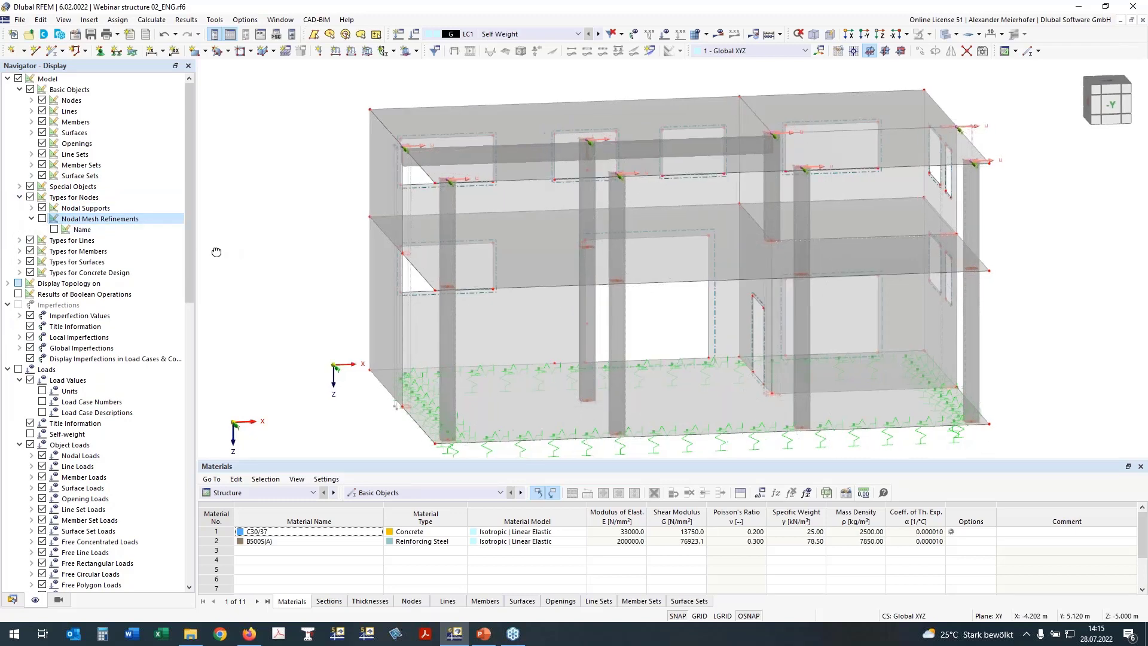
Hide the surface results adjustment symbols under Result Objects.
middle_click_drag(217, 252, 188, 251, "ctrl")
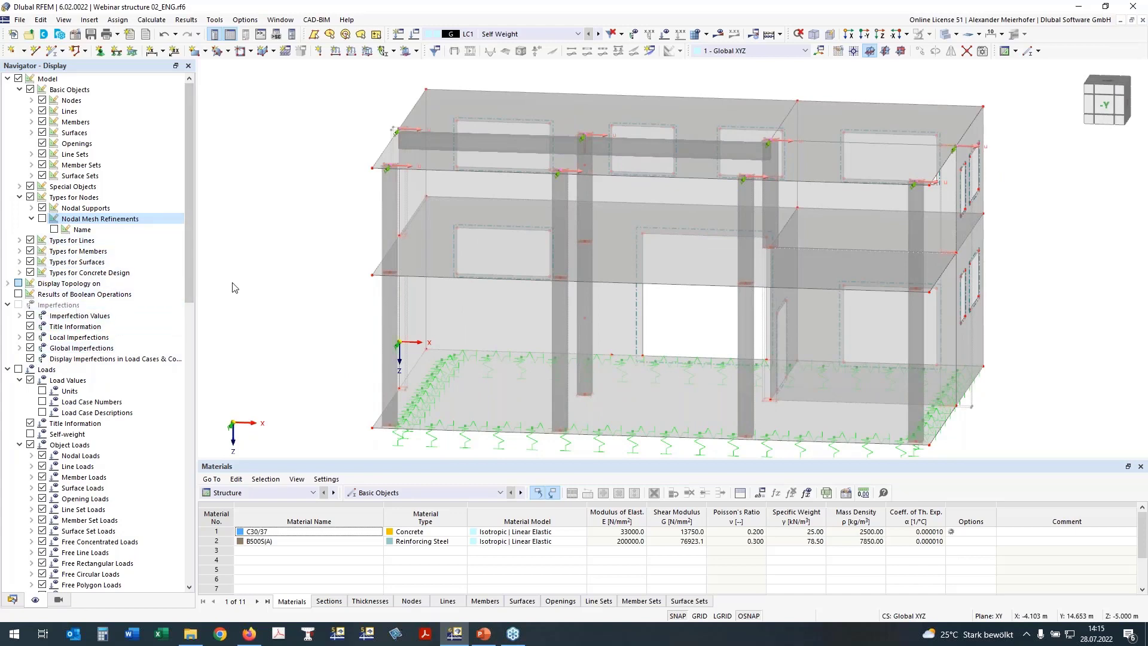
right_click_drag(246, 284, 297, 296)
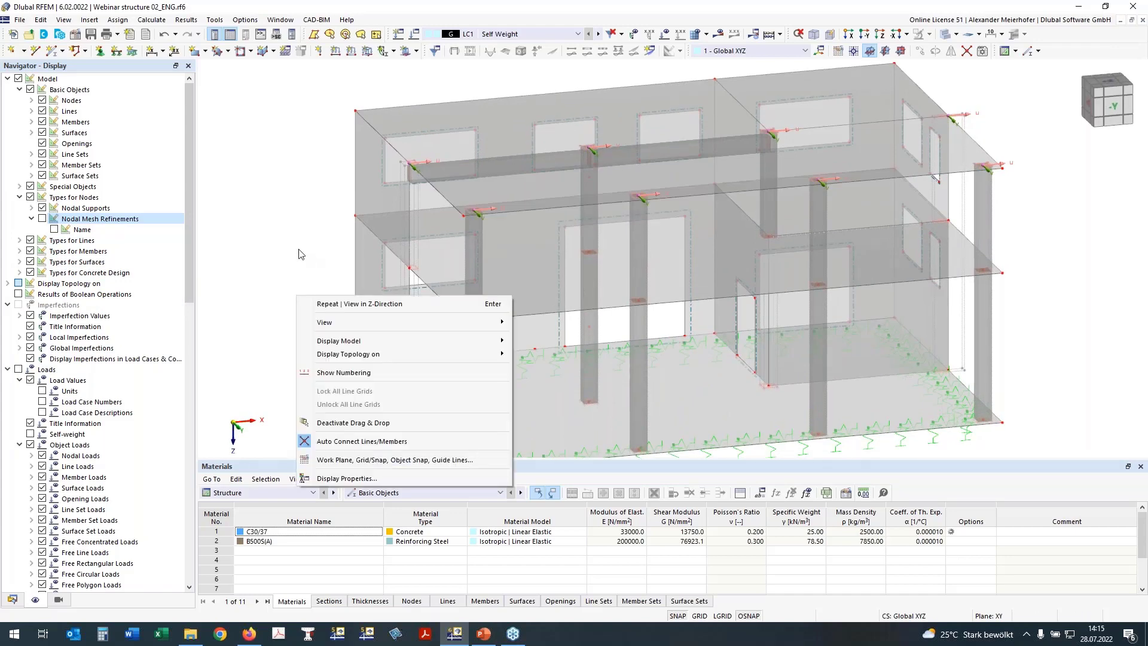
left_click(299, 250)
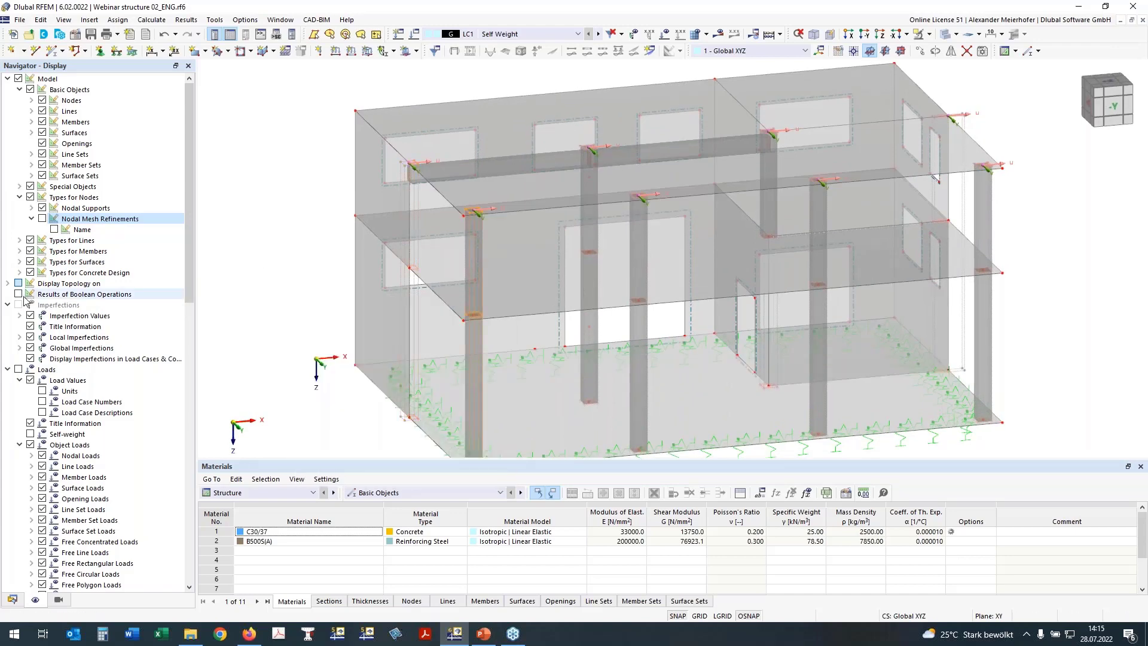
scroll(95, 335, "down", 20)
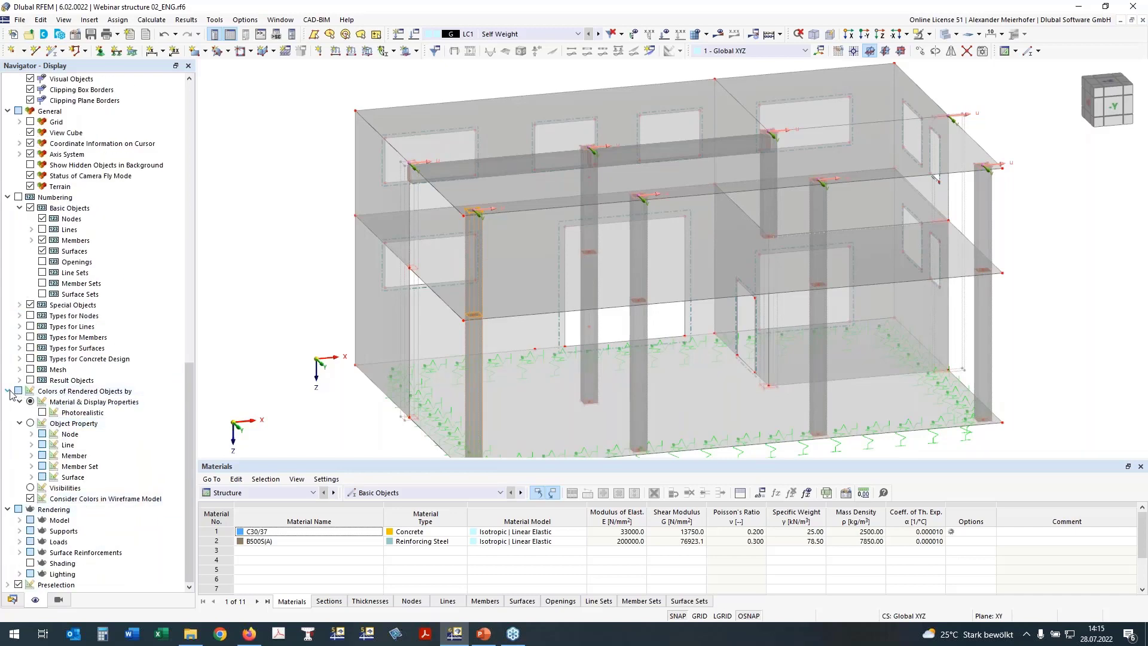
left_click(7, 391)
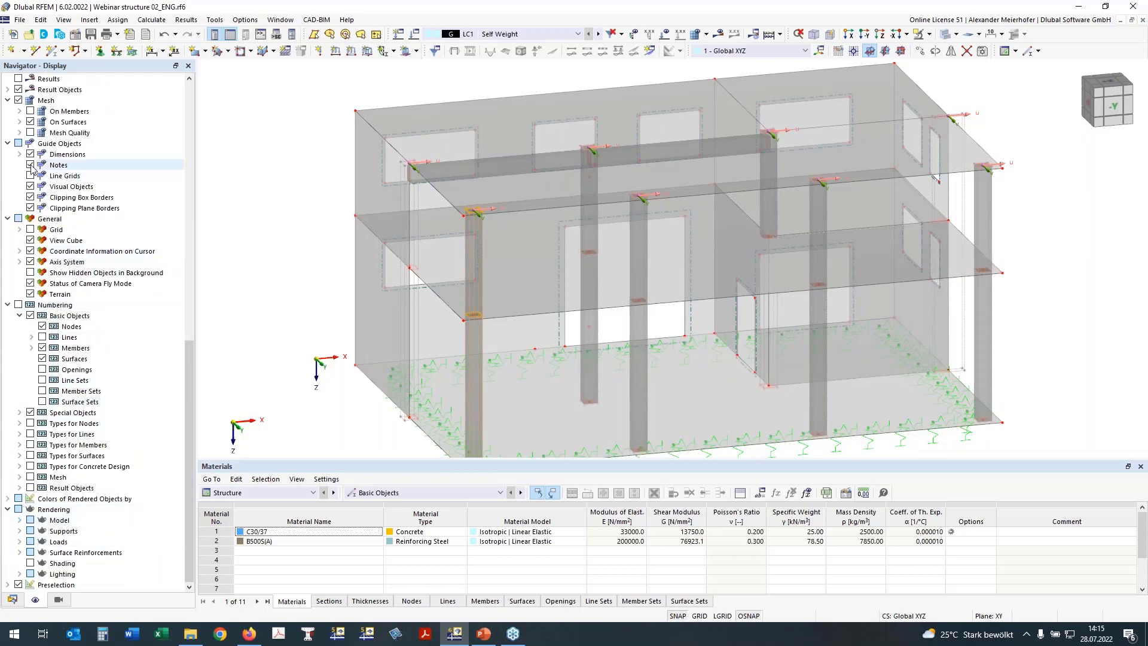
scroll(32, 170, "up", 2)
left_click(8, 165)
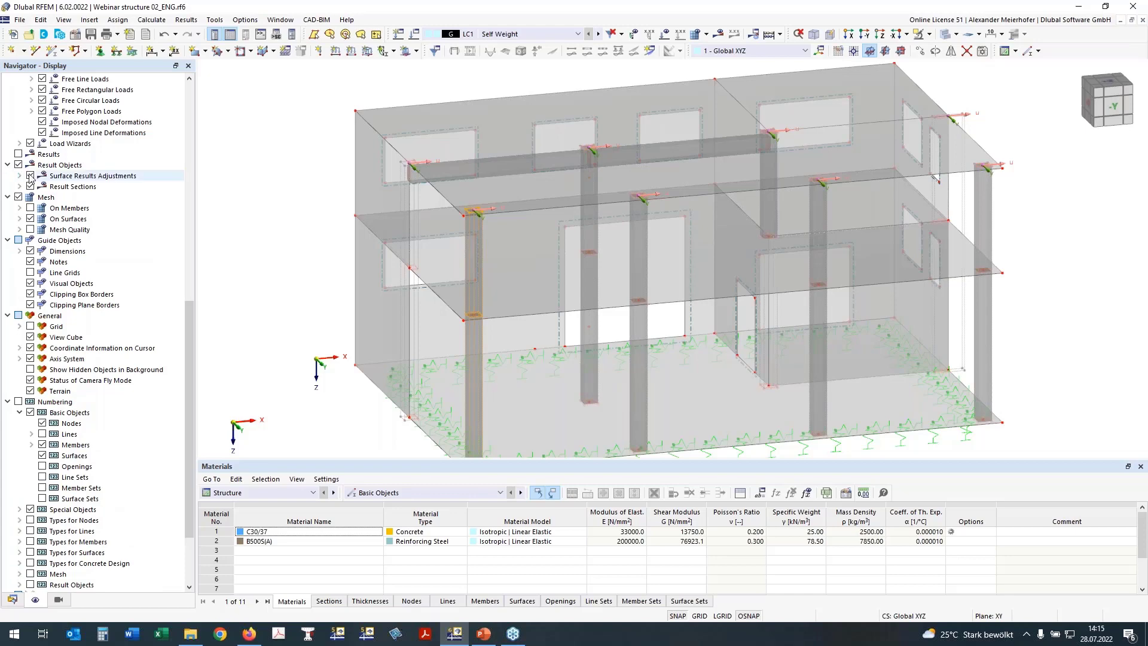
left_click(30, 175)
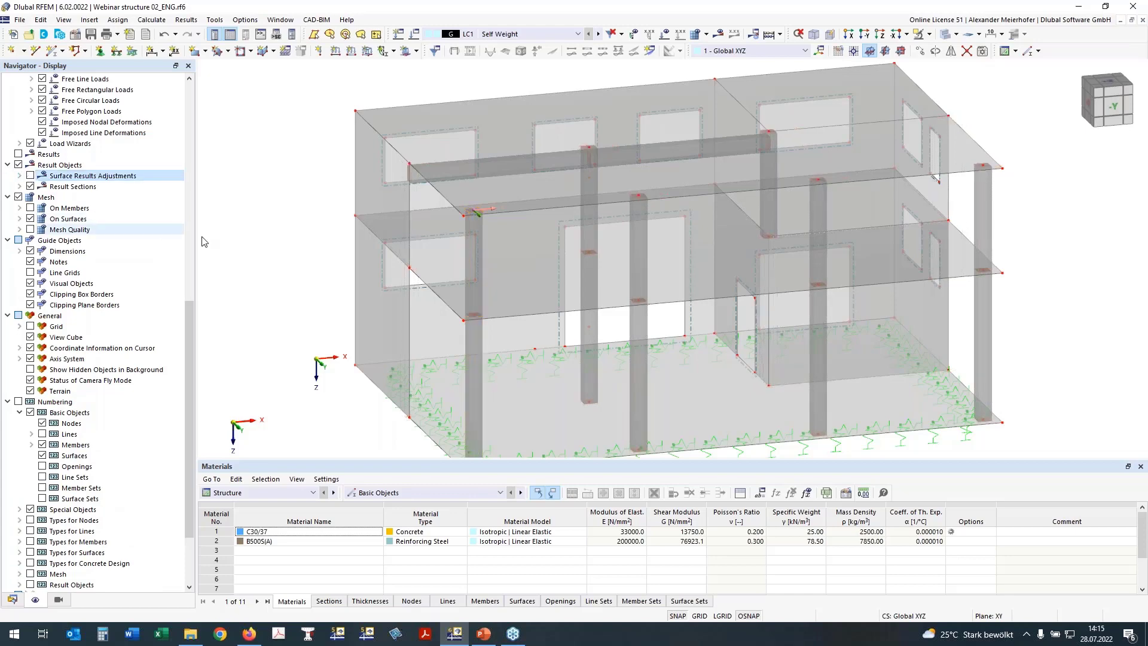
scroll(260, 255, "down", 1)
Turn to a front view and window-select all walls of the upper storey.
middle_click_drag(1033, 270, 994, 235, "ctrl")
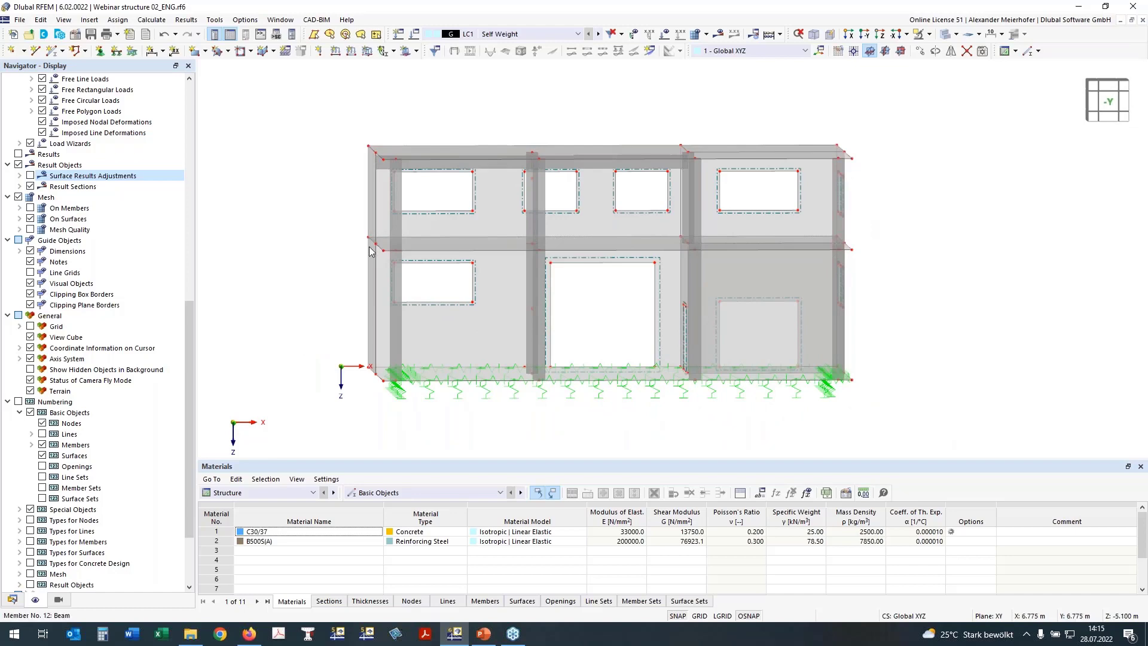
right_click_drag(336, 292, 327, 314)
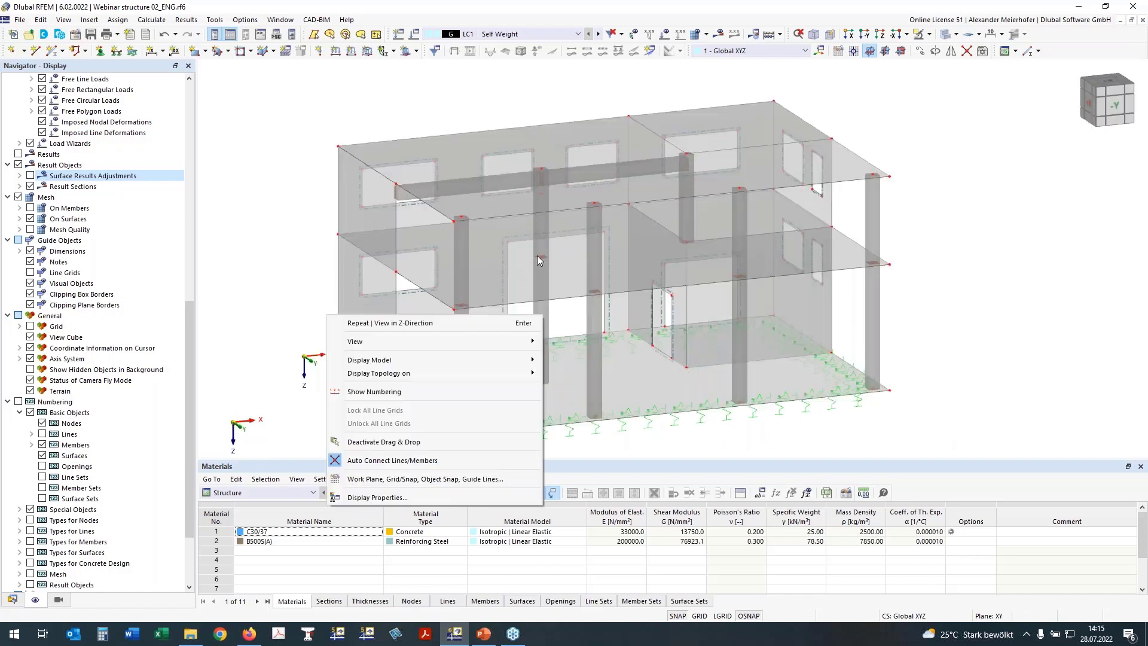
left_click(526, 289)
left_click(527, 290)
middle_click_drag(956, 267, 937, 247, "ctrl")
left_click(938, 247)
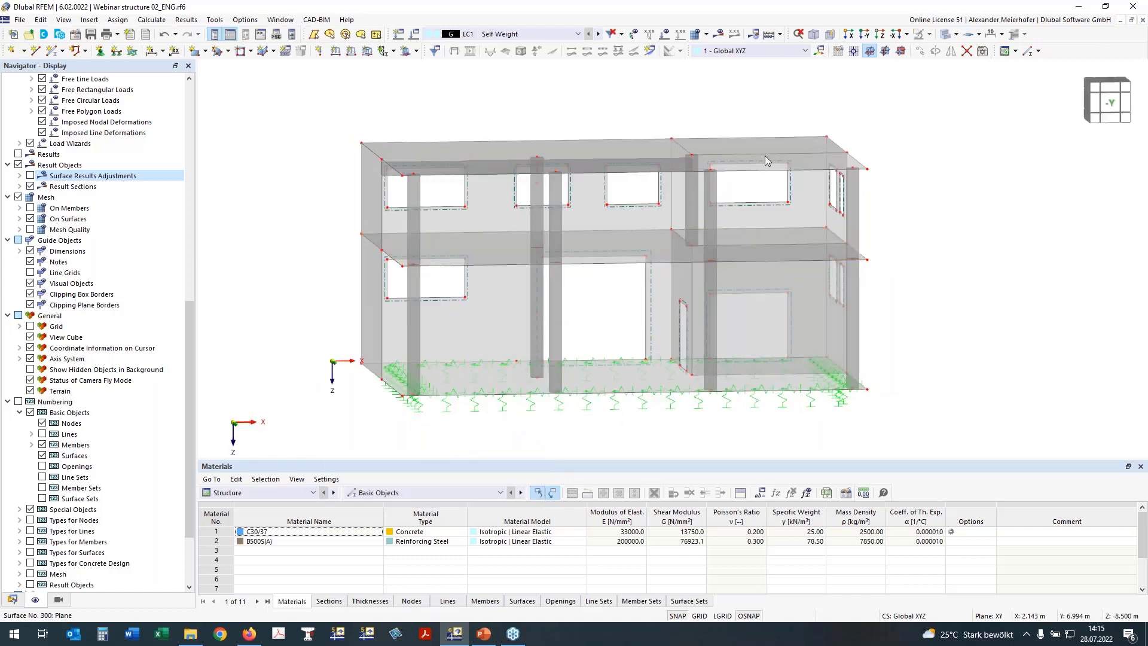
left_click_drag(902, 239, 237, 88)
middle_click_drag(240, 101, 281, 141, "ctrl")
left_click_drag(916, 244, 327, 100)
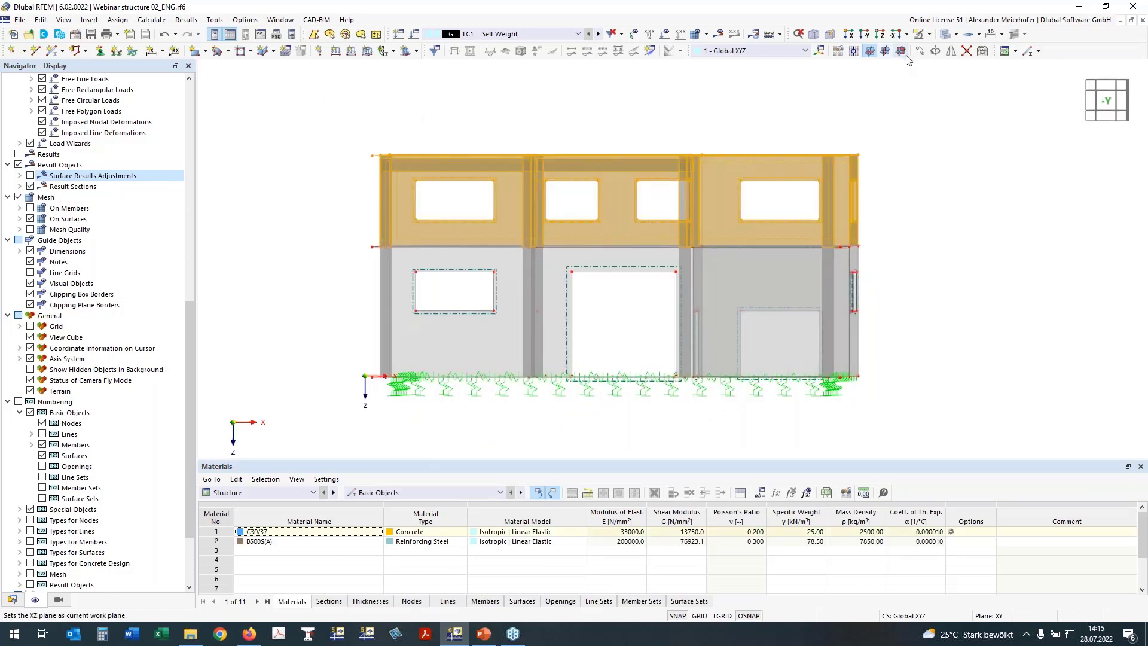
Hide the selected upper storey to expose the ground floor.
left_click(929, 34)
left_click(929, 50)
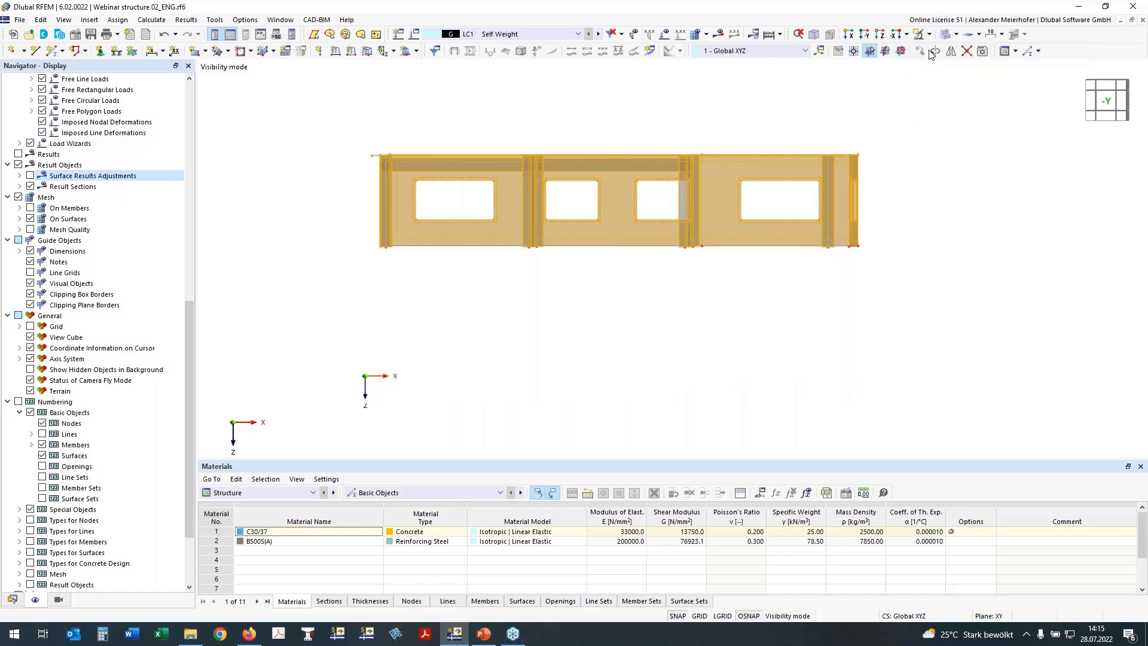
left_click(929, 34)
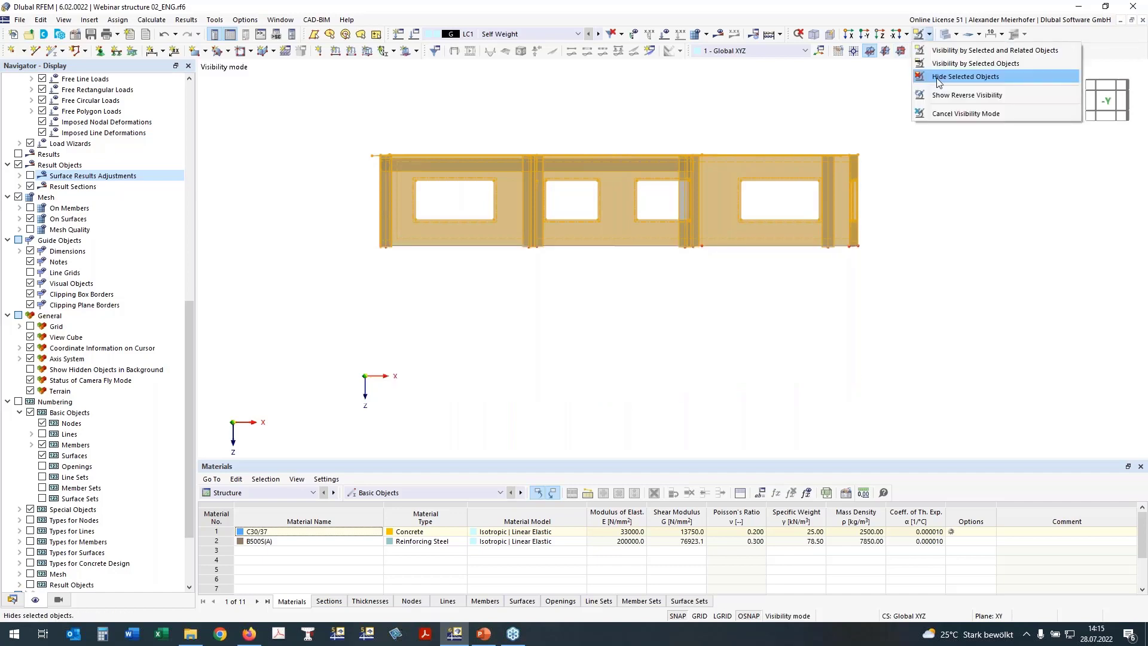
left_click(938, 78)
middle_click_drag(810, 192, 742, 161, "ctrl")
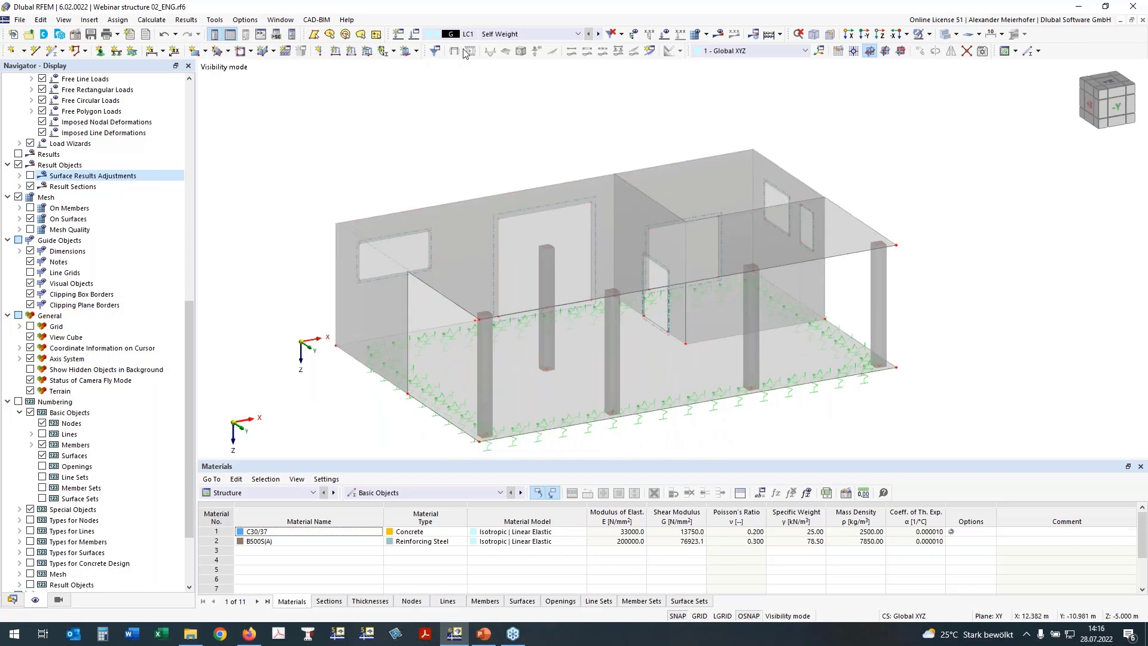
Define a new single member of type Rib with section 2 - R_M1 450/500.
left_click(52, 55)
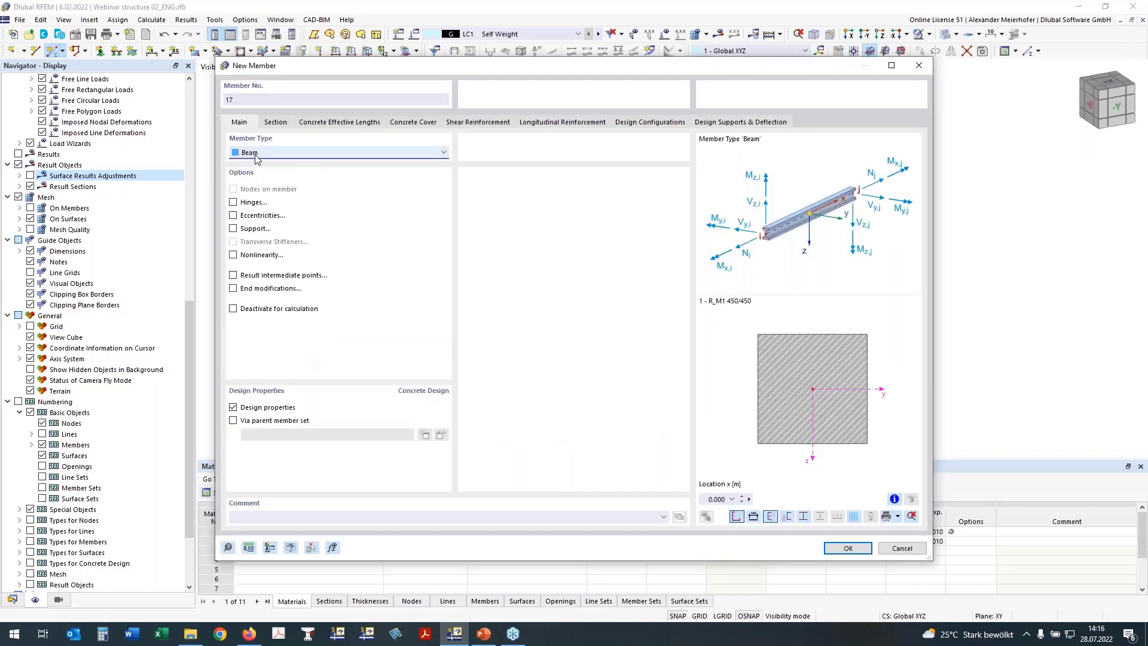
left_click(258, 153)
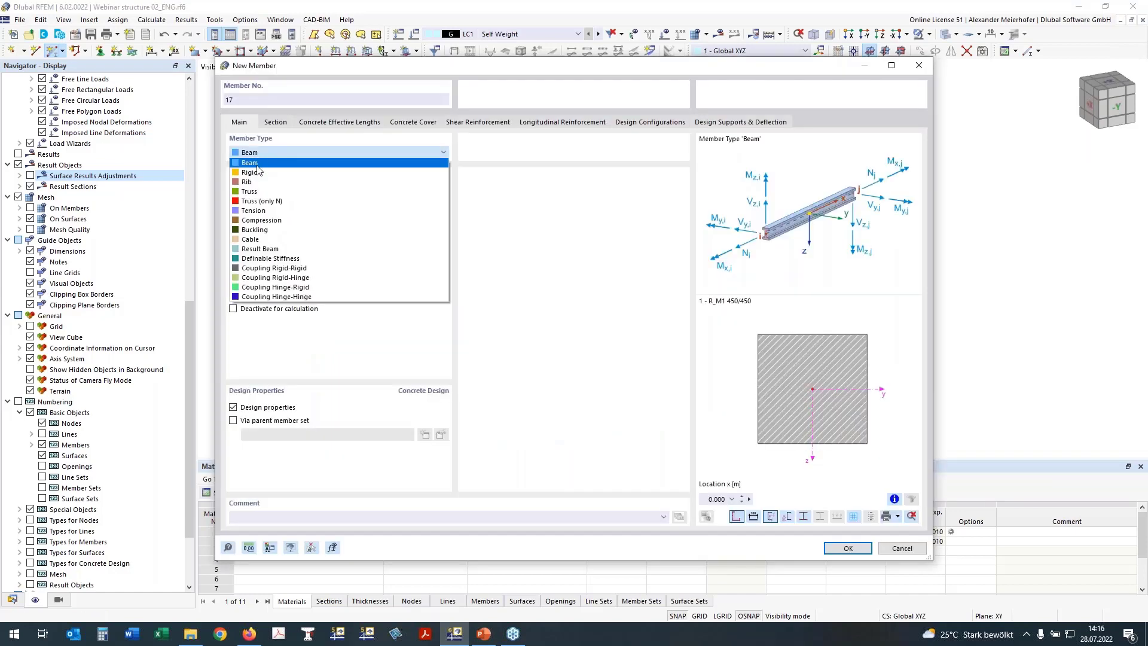
left_click(254, 181)
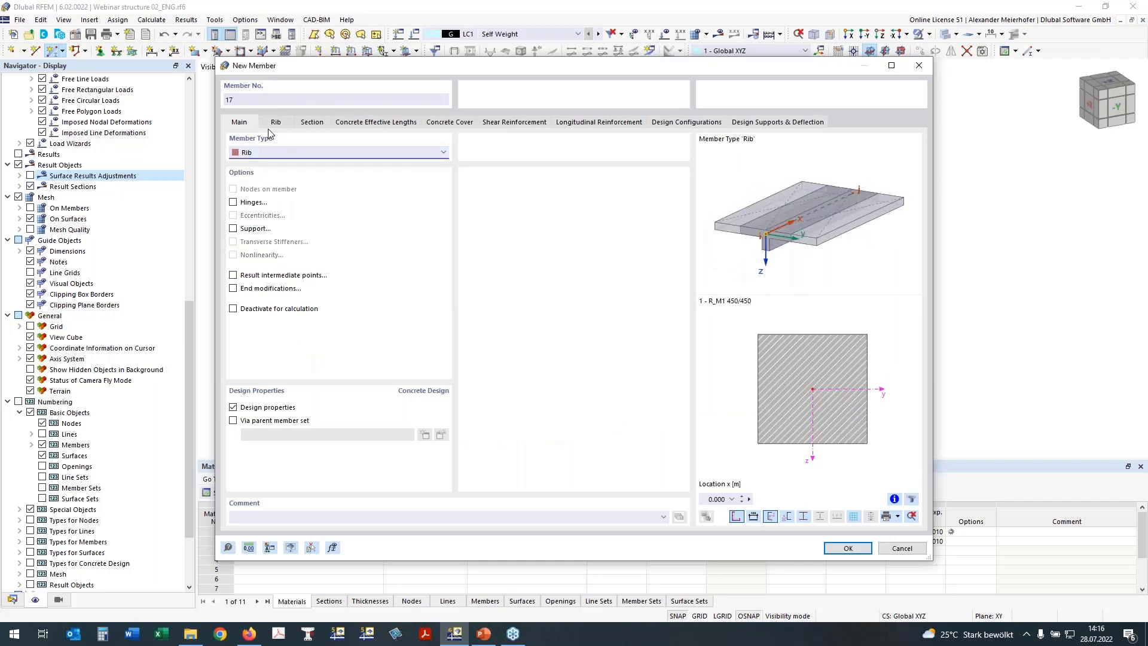
left_click(311, 122)
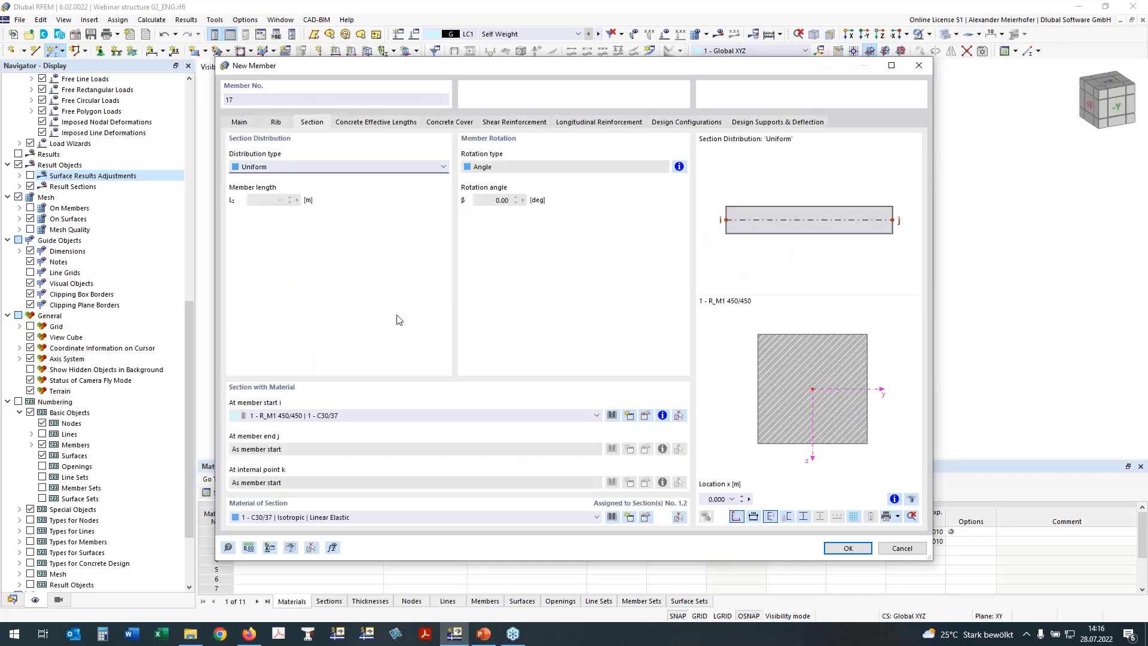
left_click(314, 416)
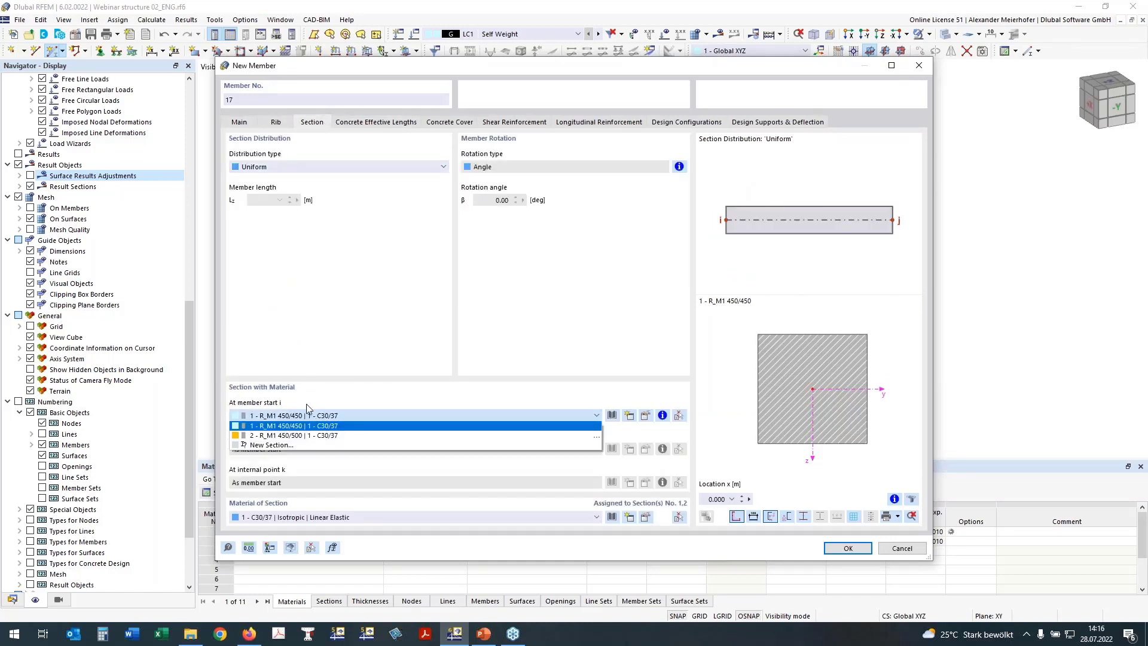
left_click(288, 436)
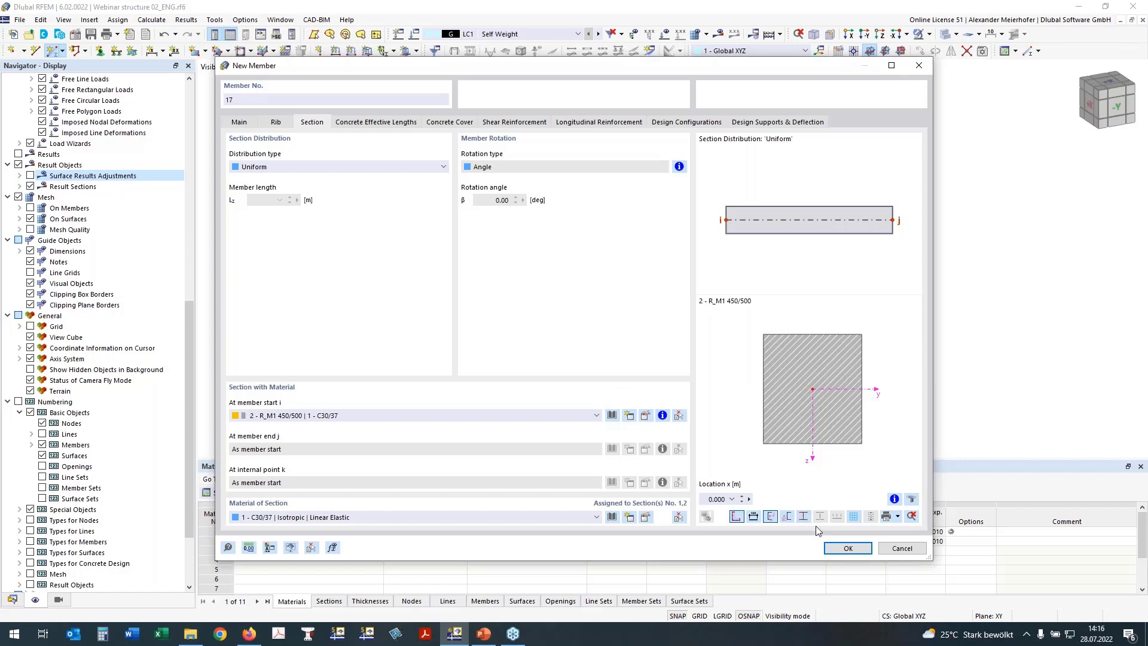
left_click(844, 548)
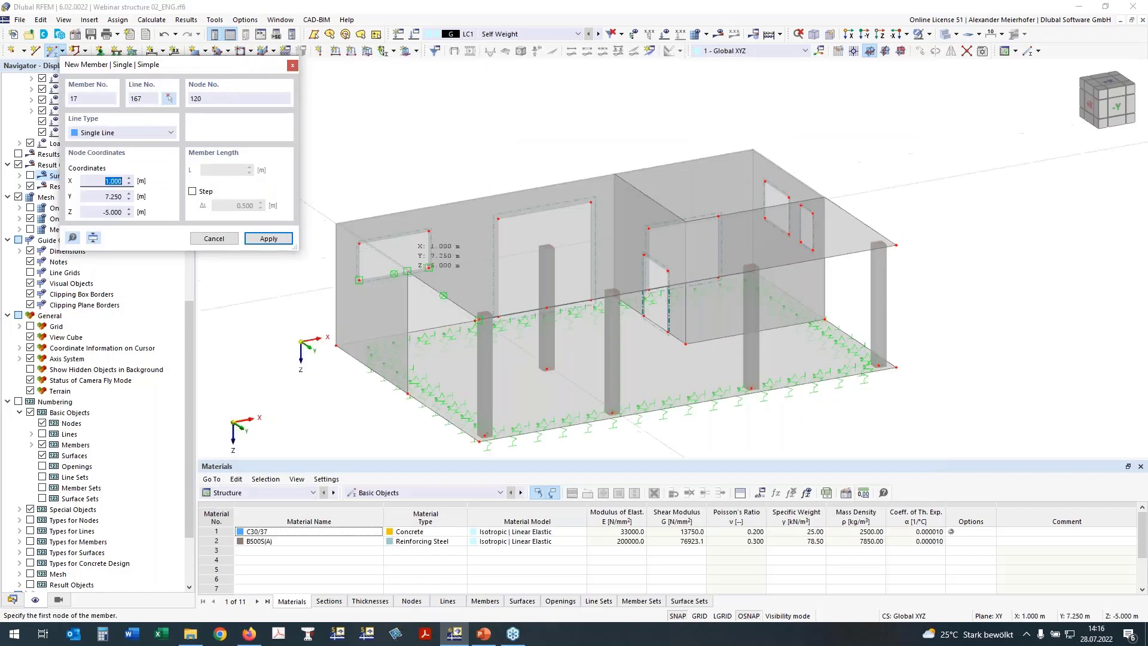
Place the rib at the column top, then draw another from node 29 to node 33.
scroll(429, 268, "up", 3)
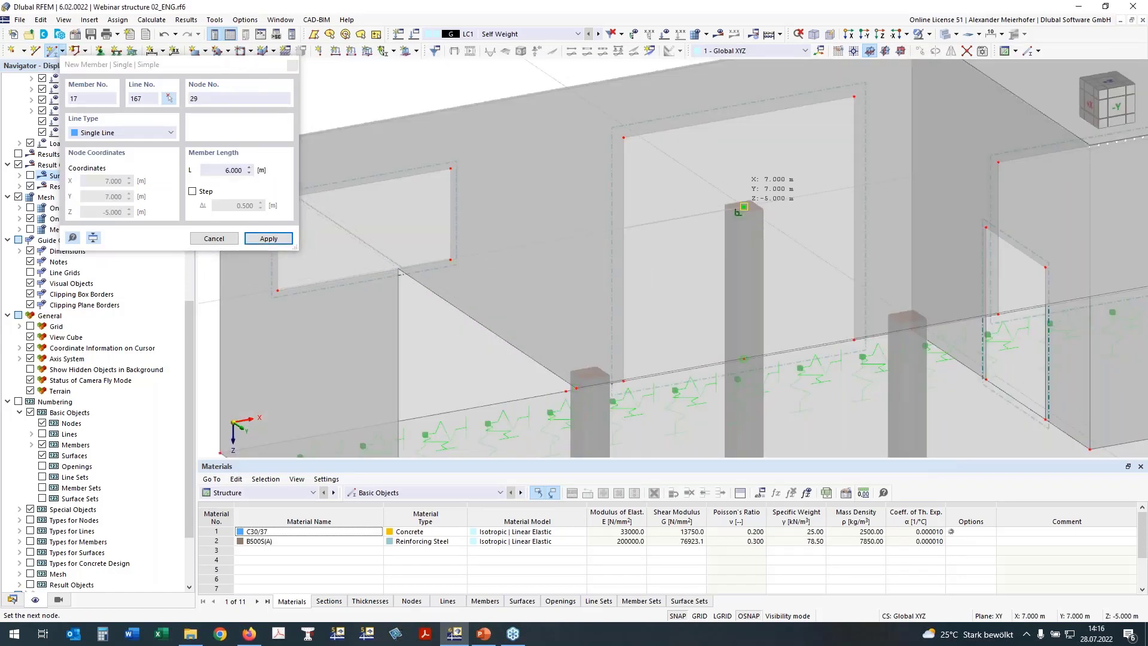
left_click(744, 207)
scroll(743, 207, "down", 2)
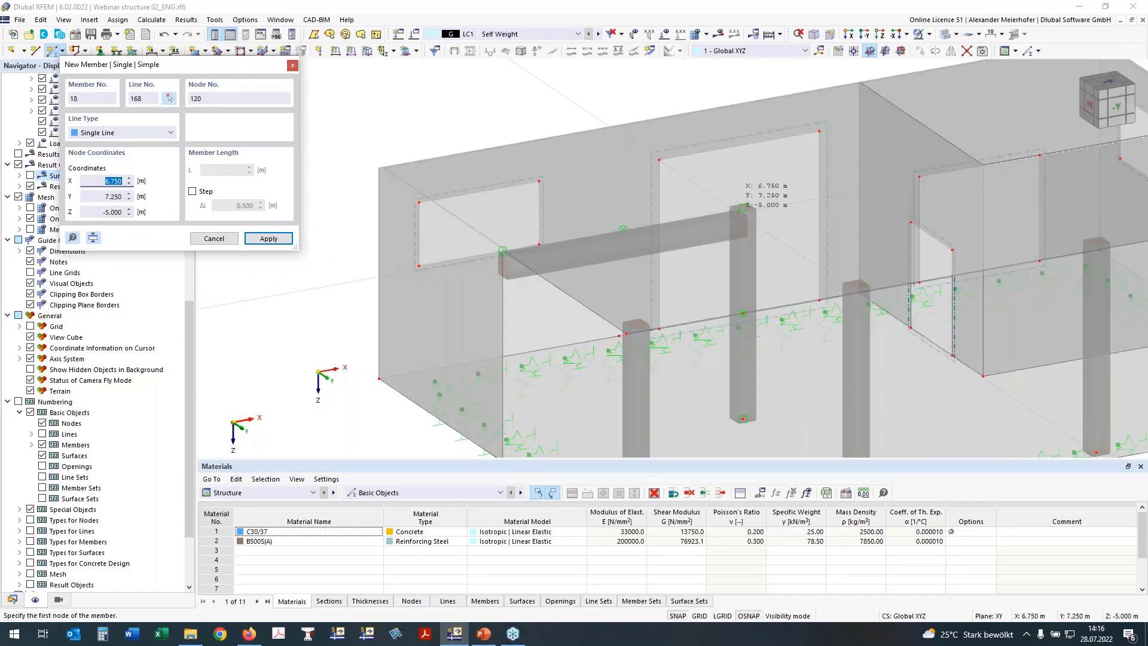
left_click(744, 207)
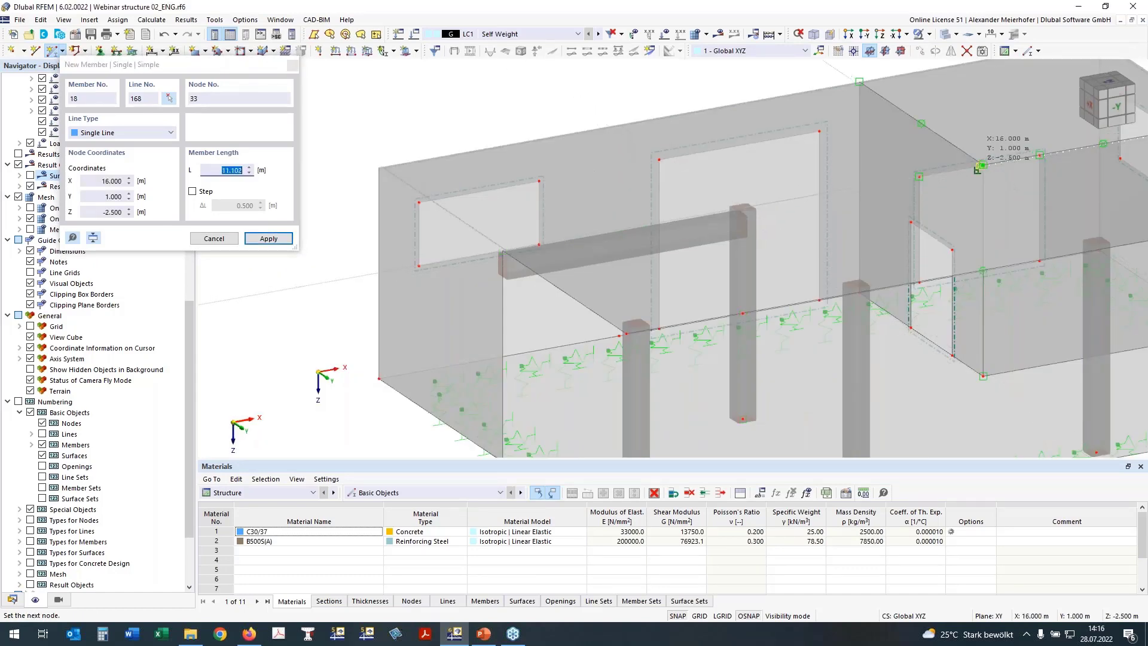
left_click(980, 166)
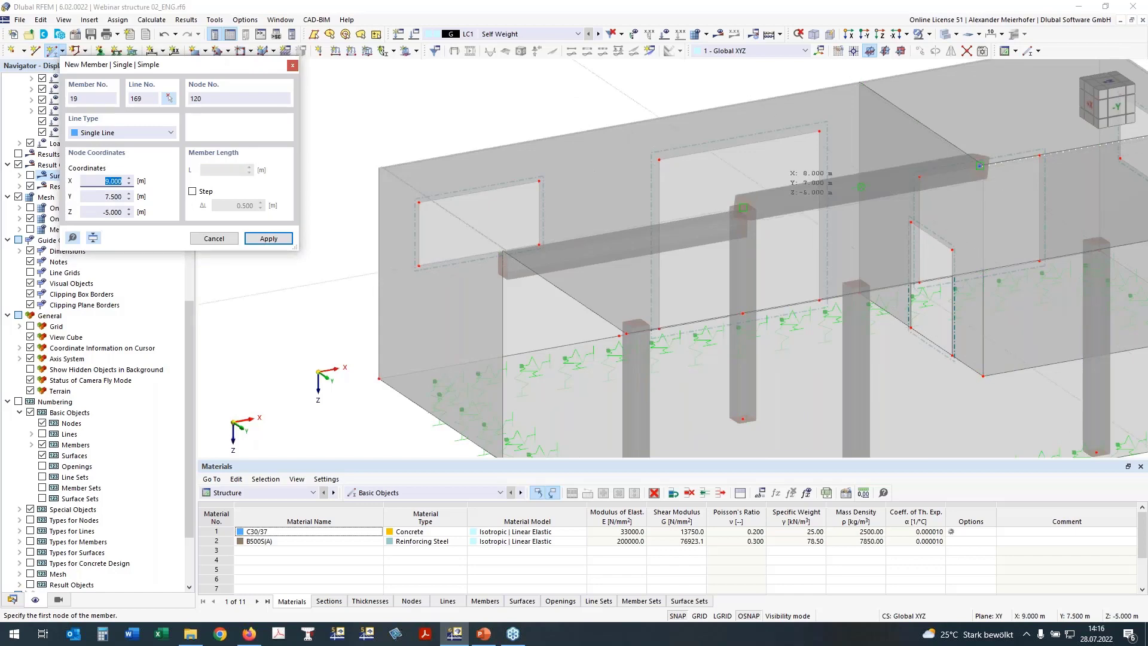
key("Escape")
Undo the inclined beam and cancel visibility mode to show all objects.
middle_click_drag(675, 209, 740, 198, "ctrl")
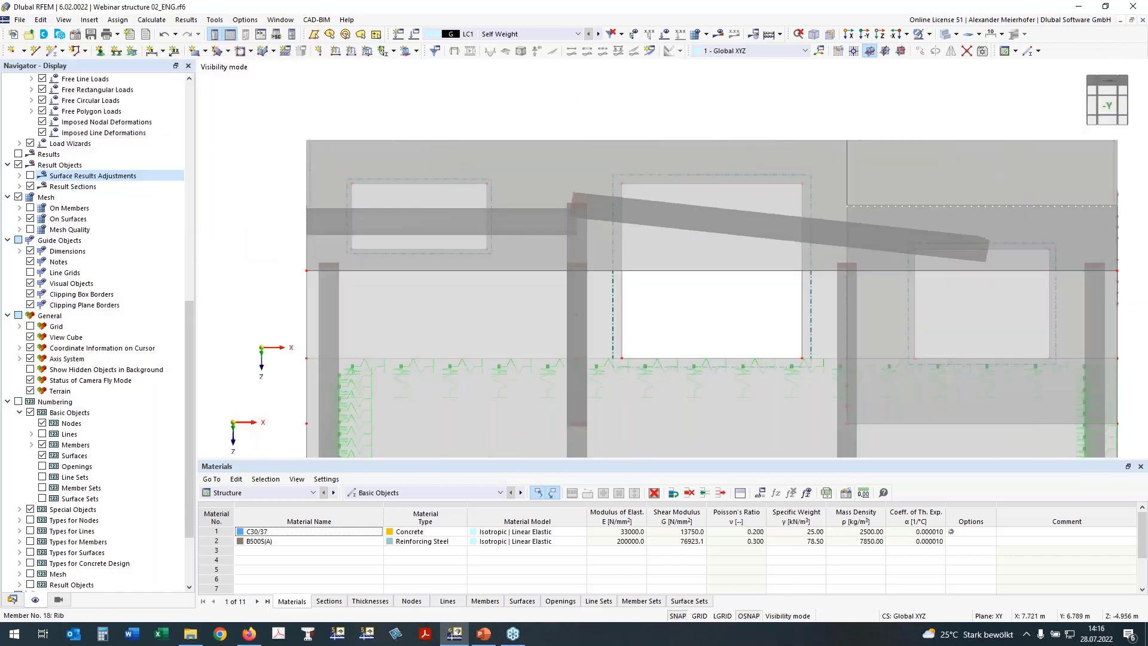
left_click(163, 35)
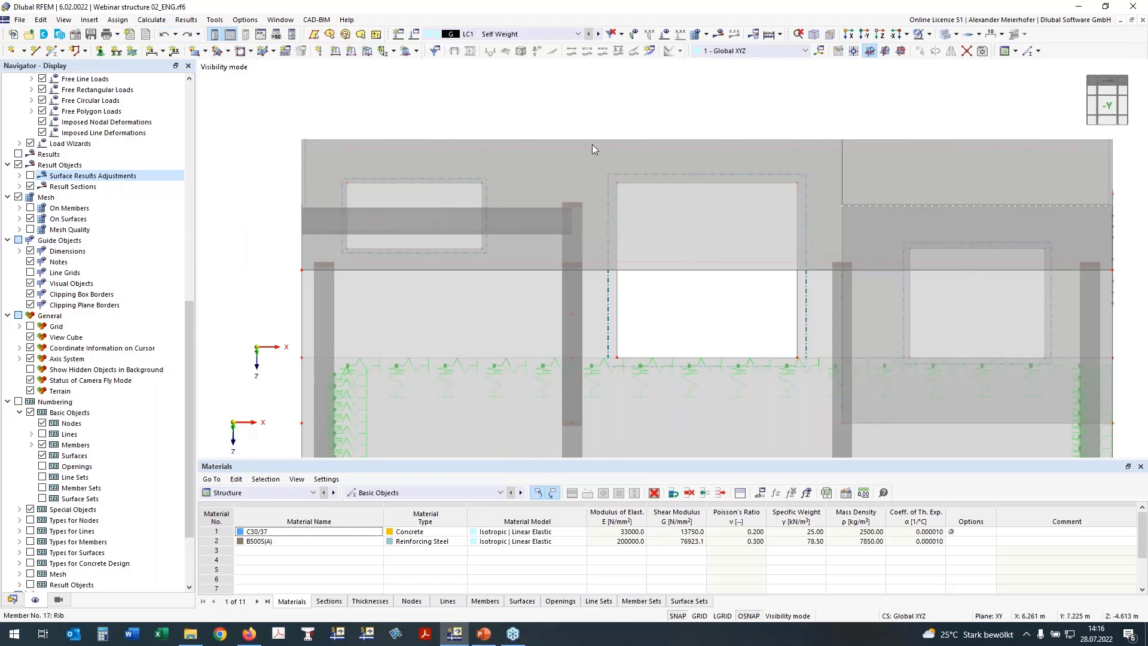
scroll(871, 145, "down", 2)
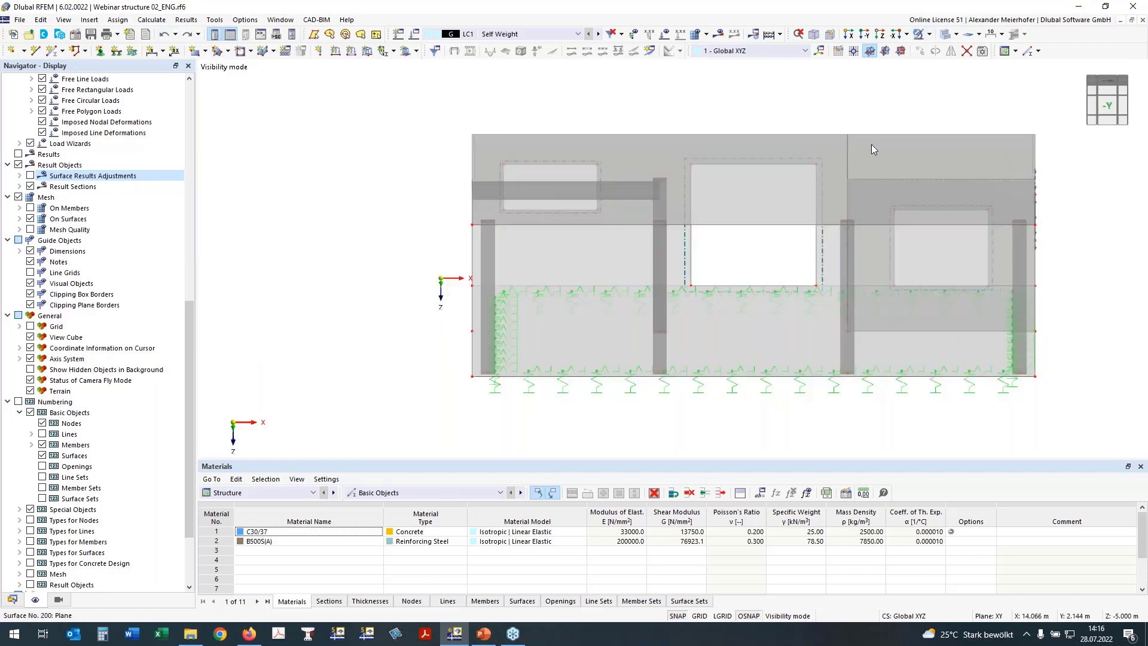
middle_click_drag(871, 145, 939, 174, "ctrl")
middle_click_drag(1009, 63, 901, 84)
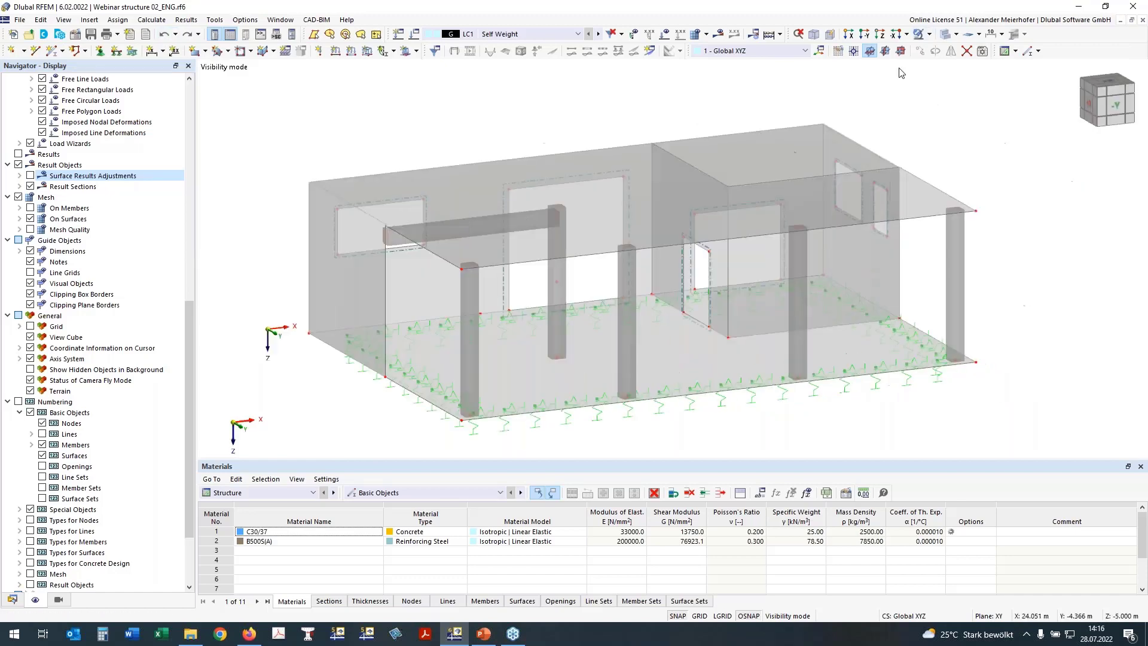
left_click(931, 35)
left_click(947, 127)
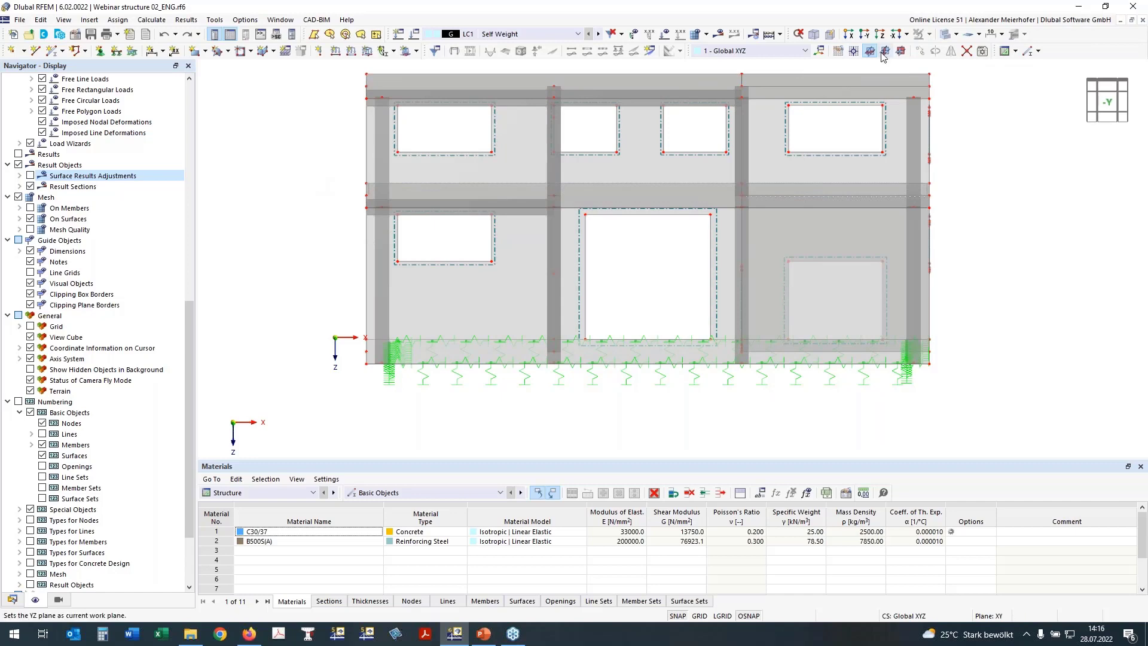
Isolate the selected floor slab from the -Y view and orbit it obliquely.
left_click(853, 50)
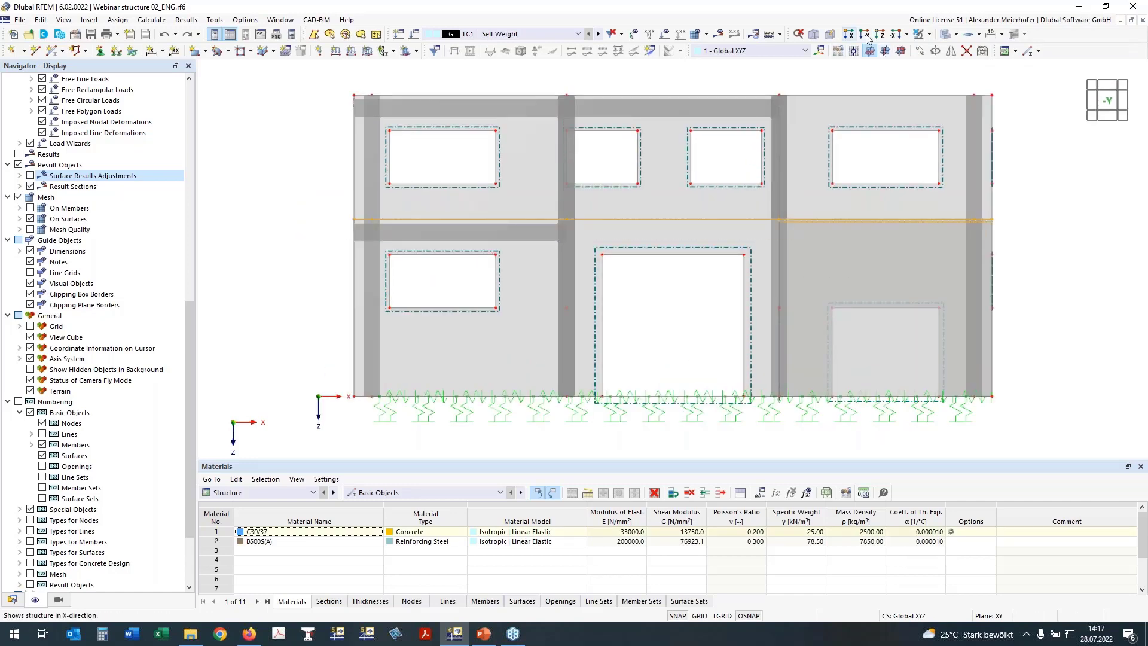
left_click(928, 34)
left_click(933, 50)
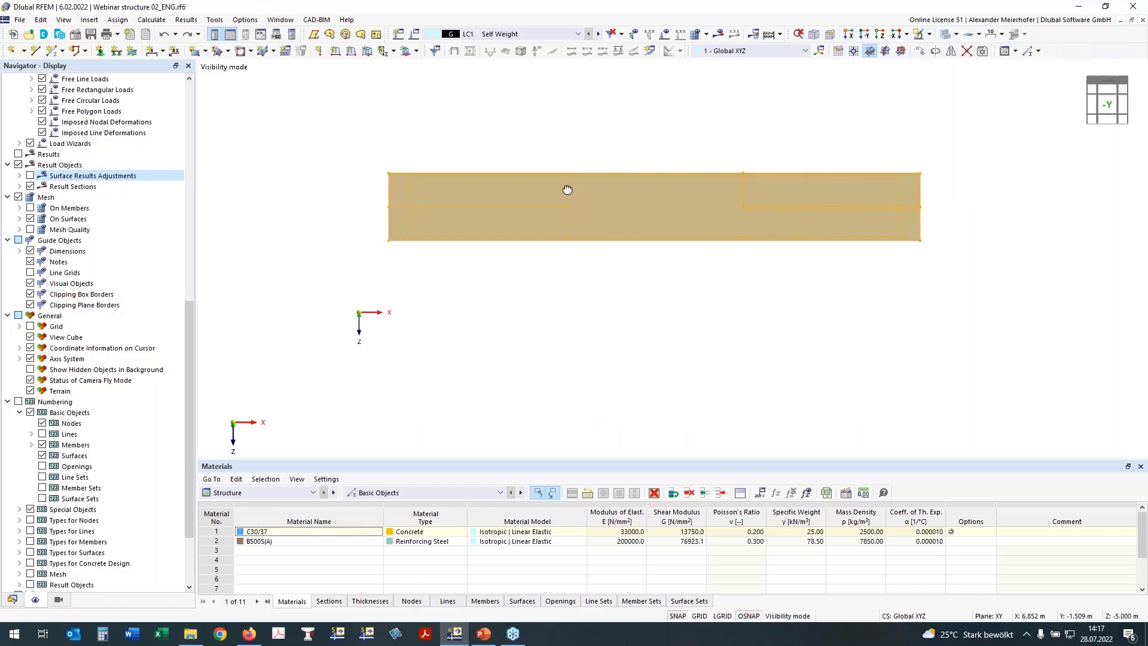
middle_click_drag(568, 189, 613, 210, "ctrl")
left_click(393, 328)
middle_click_drag(393, 328, 379, 364, "ctrl")
Draw member 18 along the slab line with section R_M1 450/500, then show everything.
left_click(52, 51)
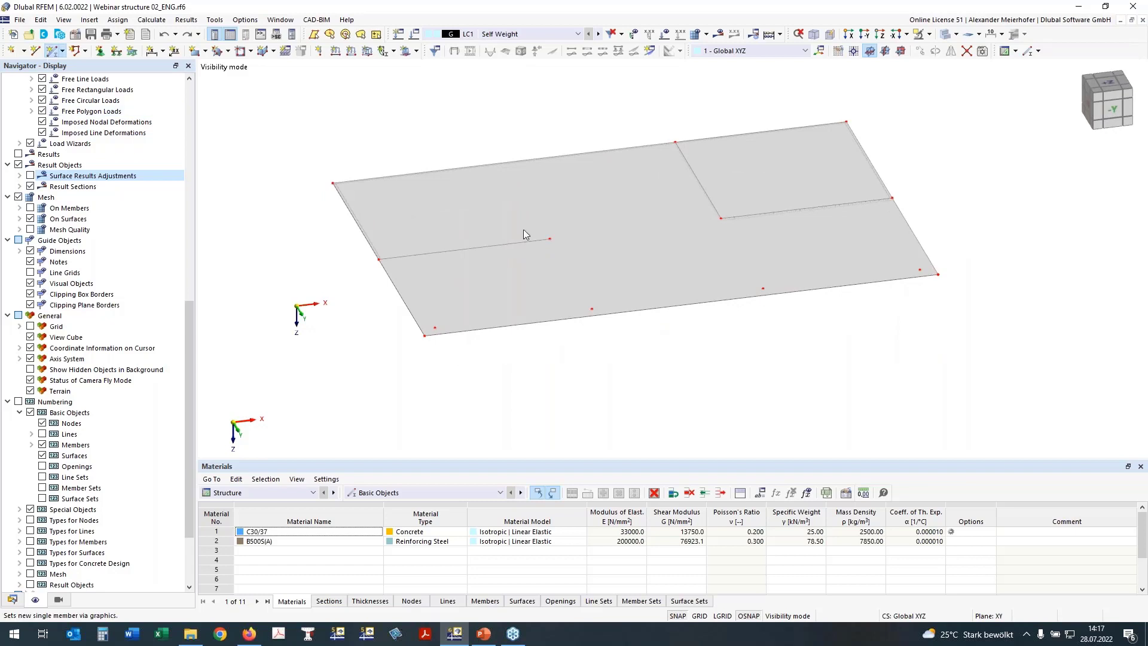
left_click(547, 241)
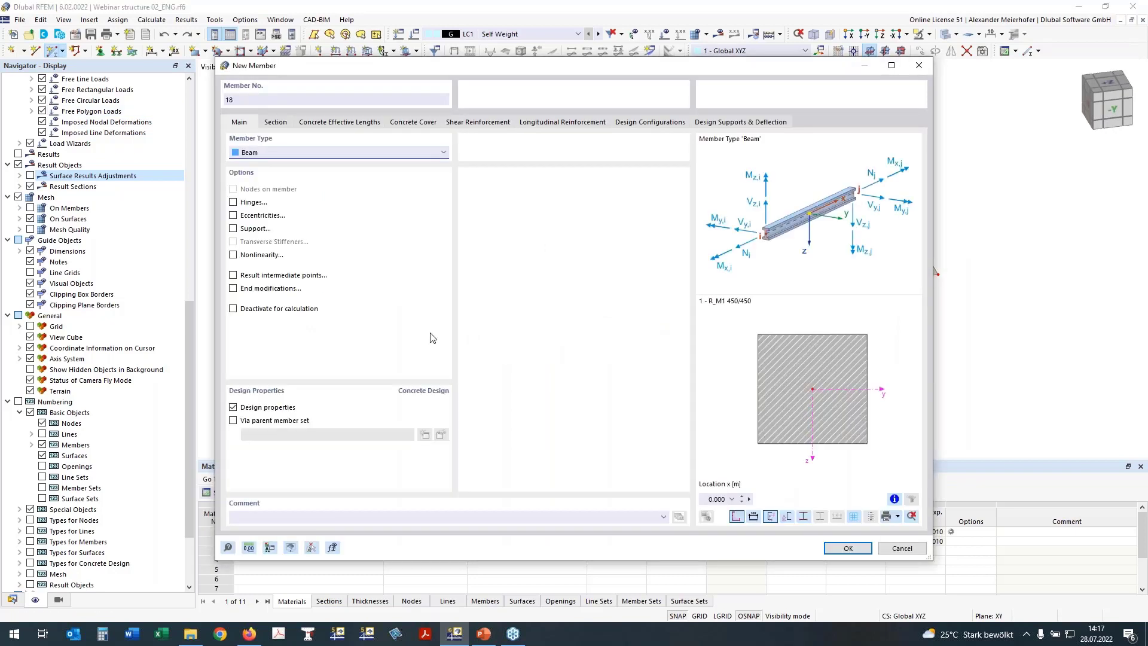
left_click(274, 122)
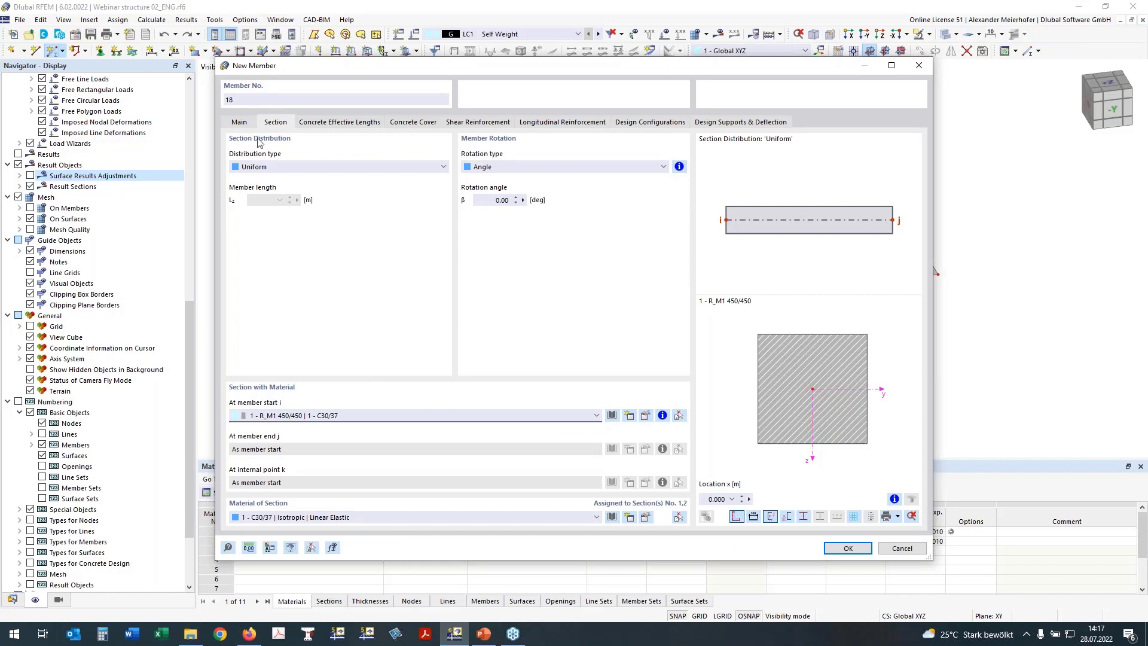
left_click(596, 417)
left_click(556, 437)
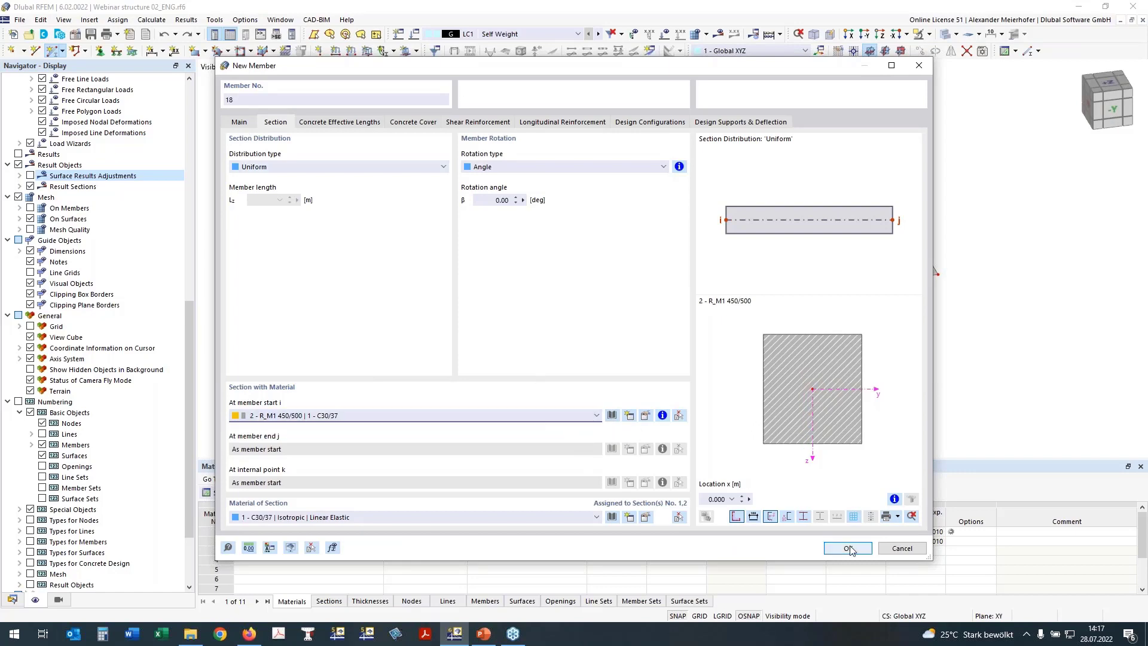
key("Return")
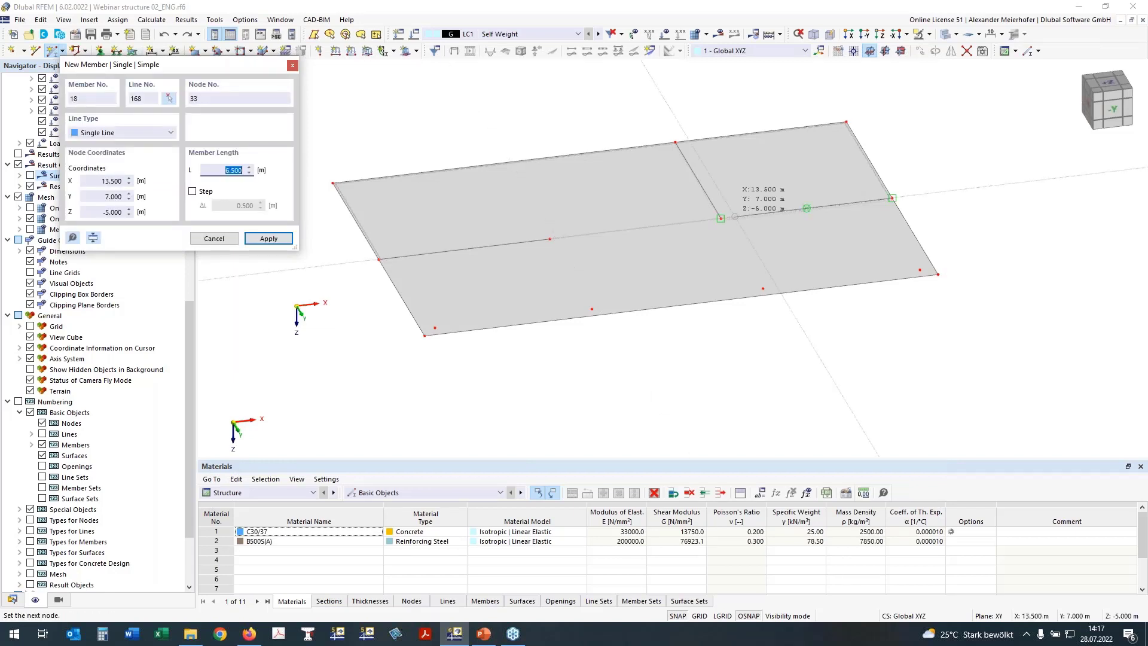
key("Return")
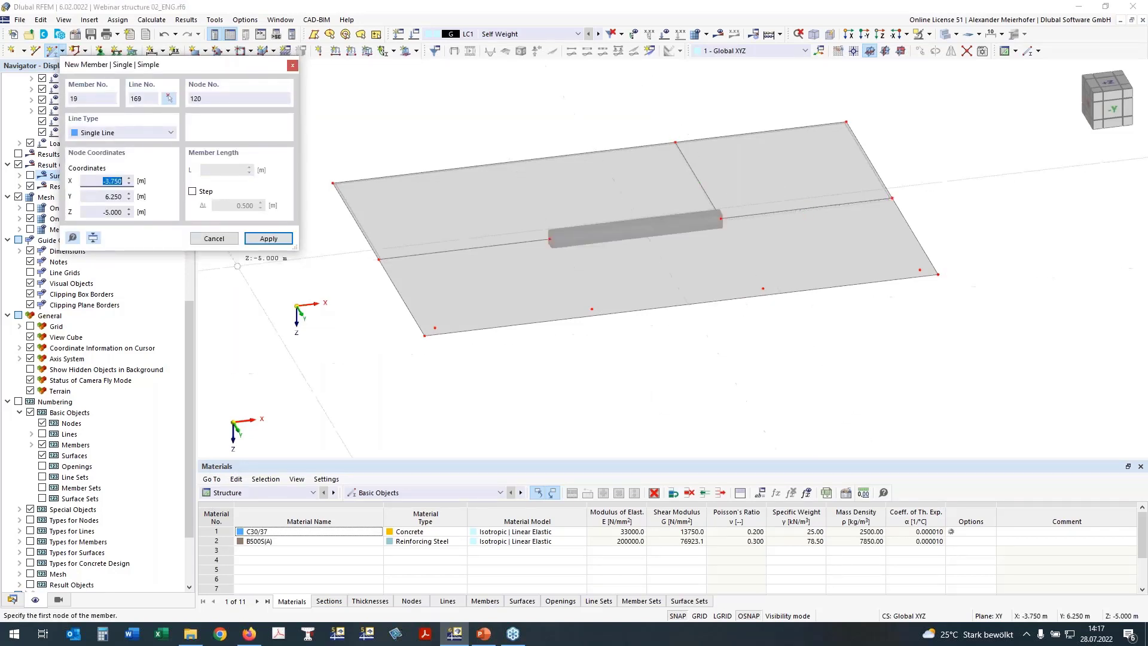
key("Escape")
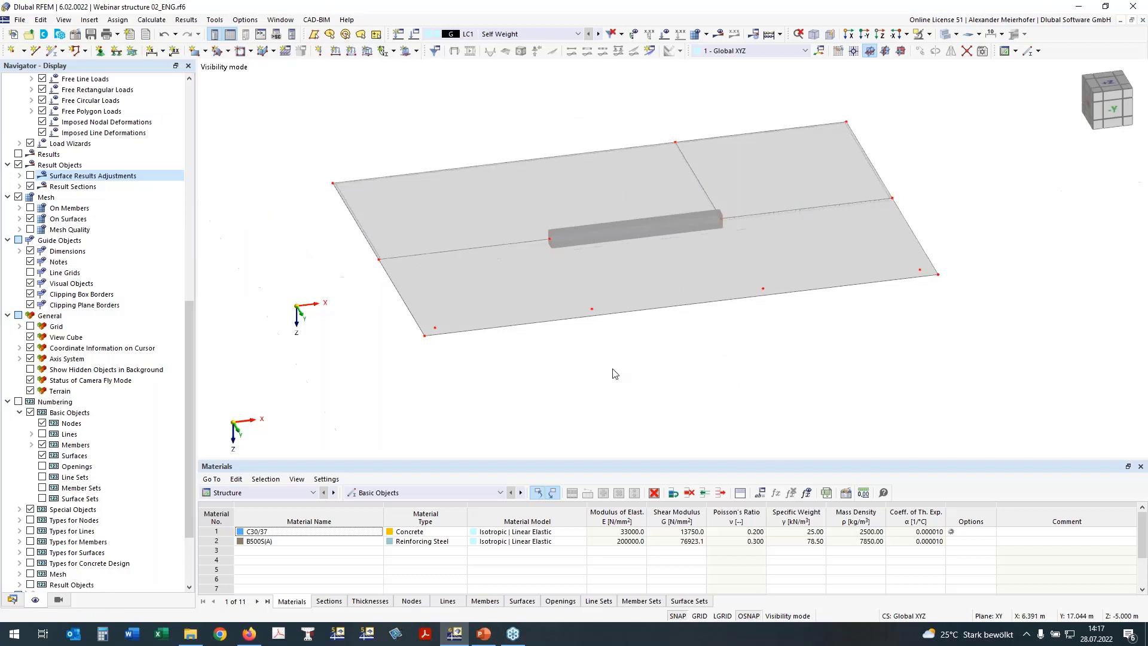
left_click(919, 35)
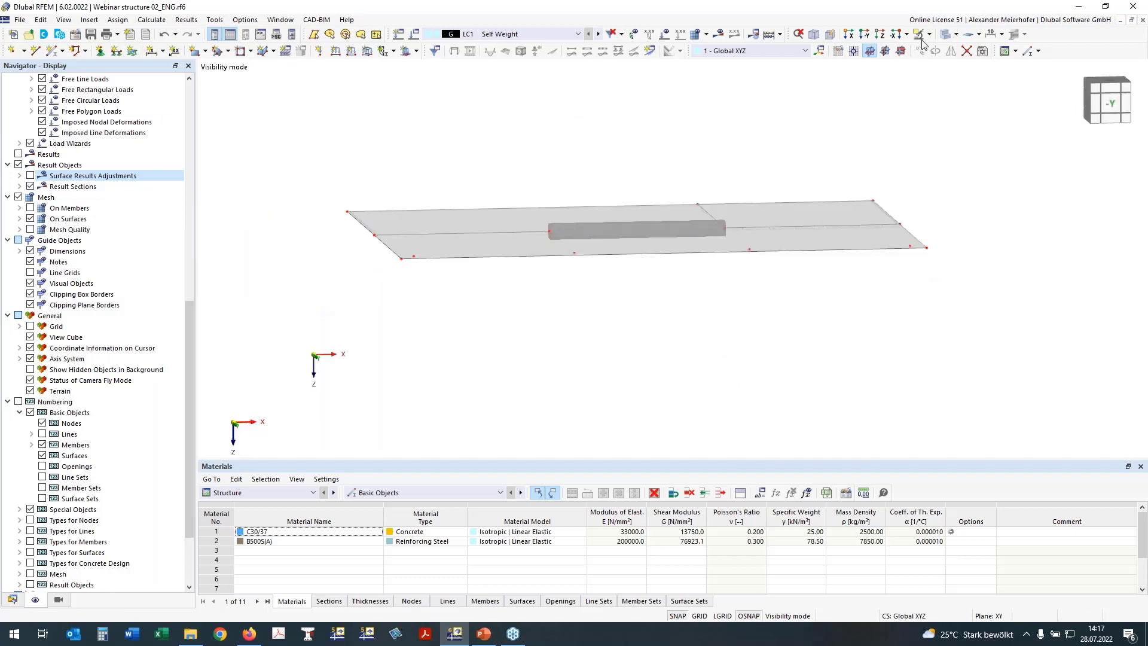
left_click(929, 34)
left_click(938, 118)
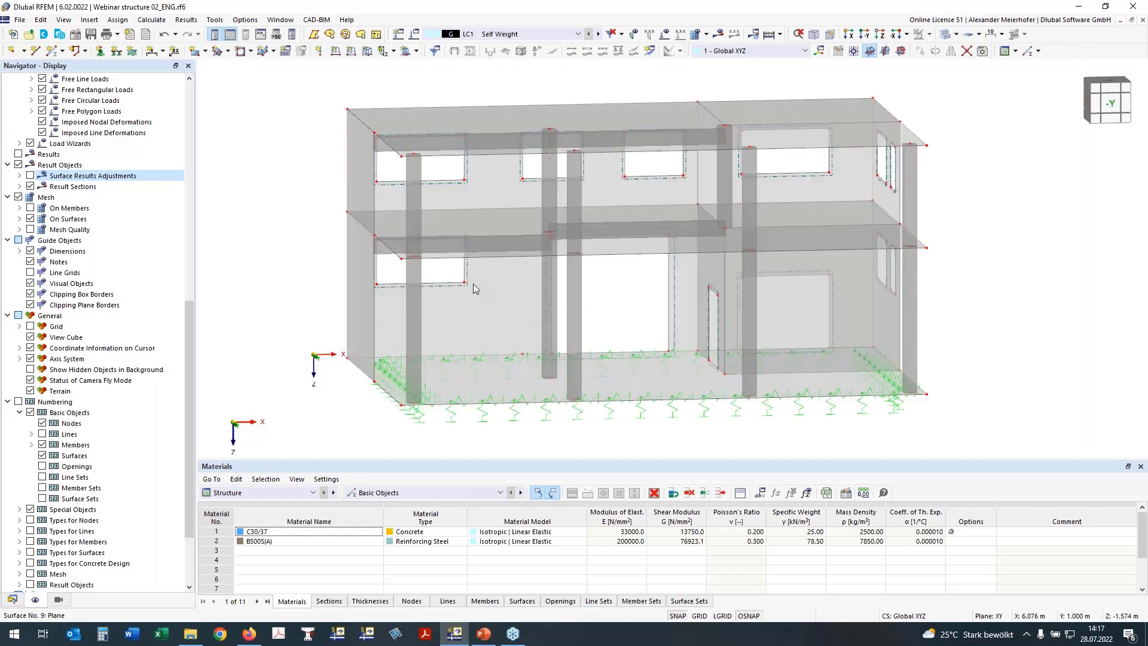
Open rib member 17's Rib tab with the preview viewed from above.
mouse_move(382, 264)
middle_mouse_down("ctrl")
mouse_move(397, 267)
mouse_move(382, 279)
middle_mouse_up("ctrl")
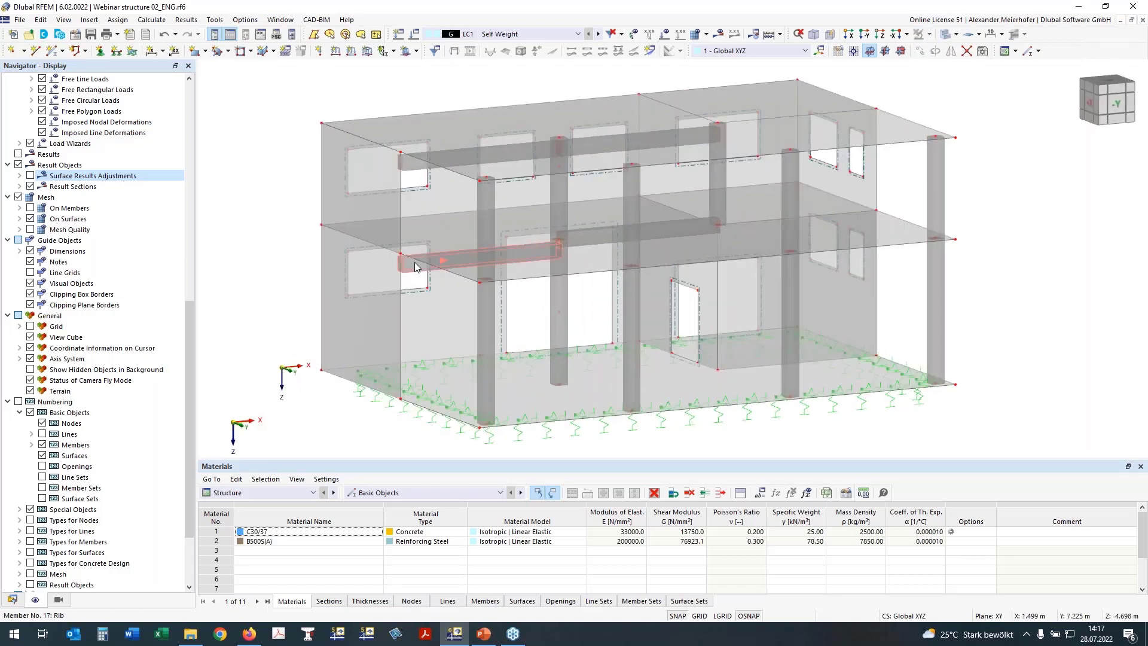
double_click(415, 262)
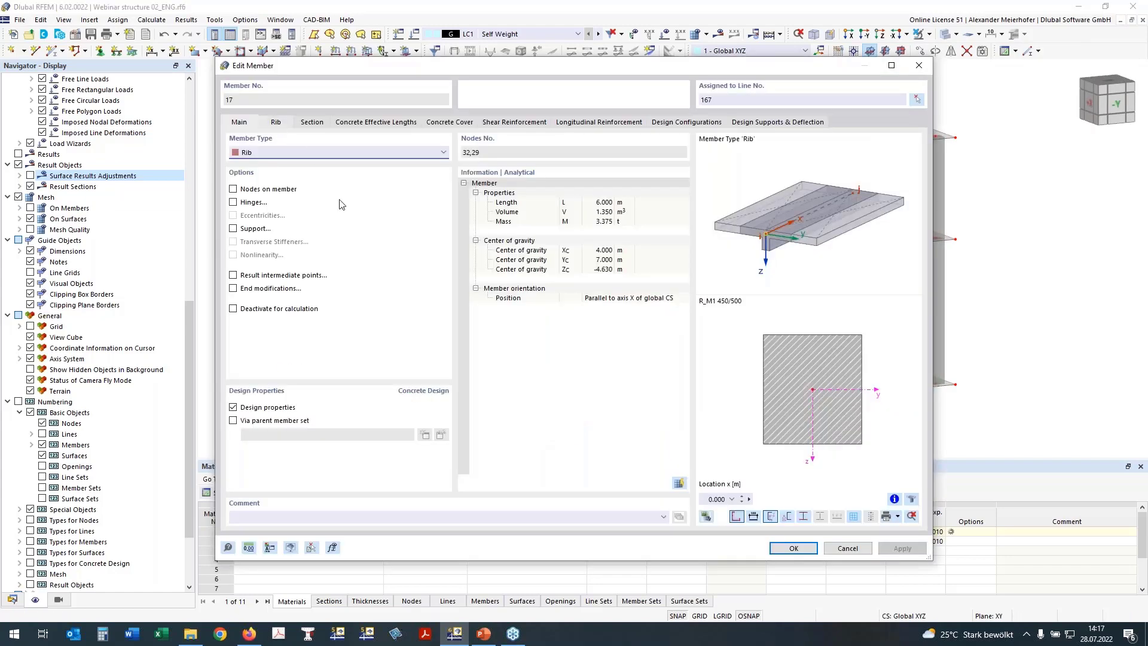
left_click(277, 123)
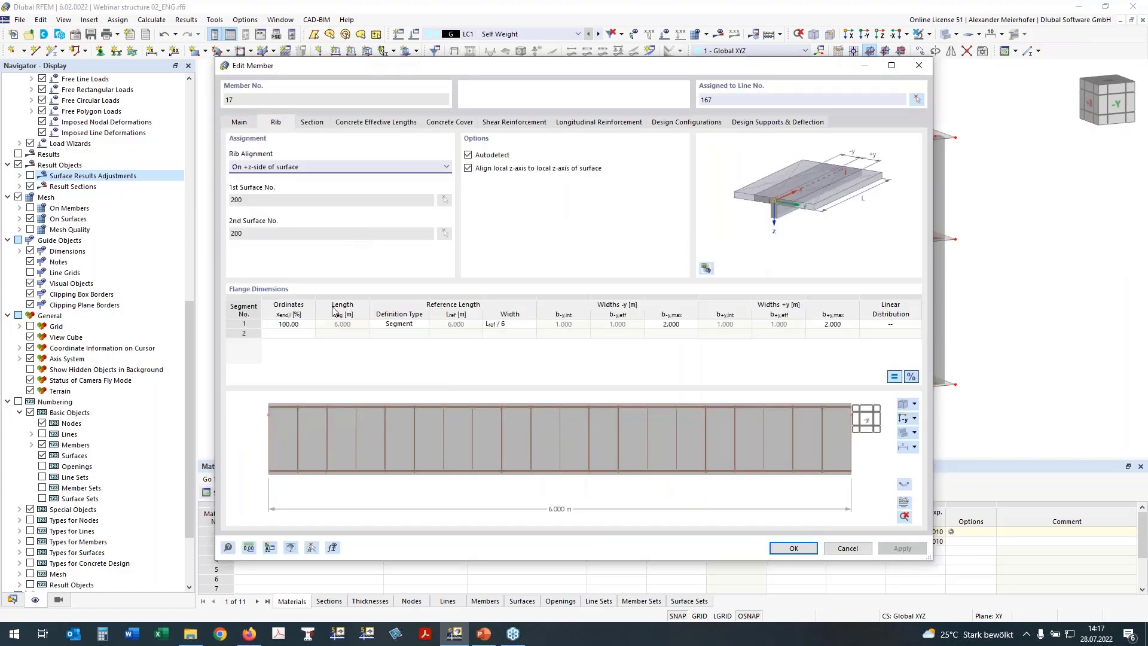
left_click(904, 420)
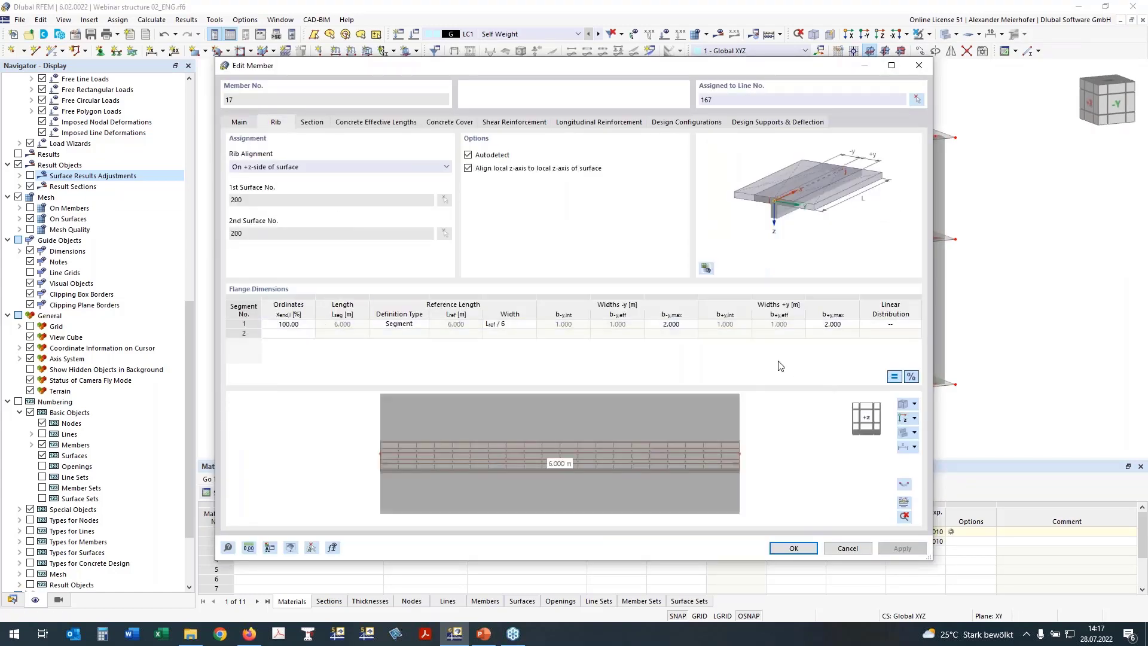
Define flange segments at ordinates 15, 85 and 100 with EC2 widths for rows 1 and 2.
left_click(289, 324)
type("15")
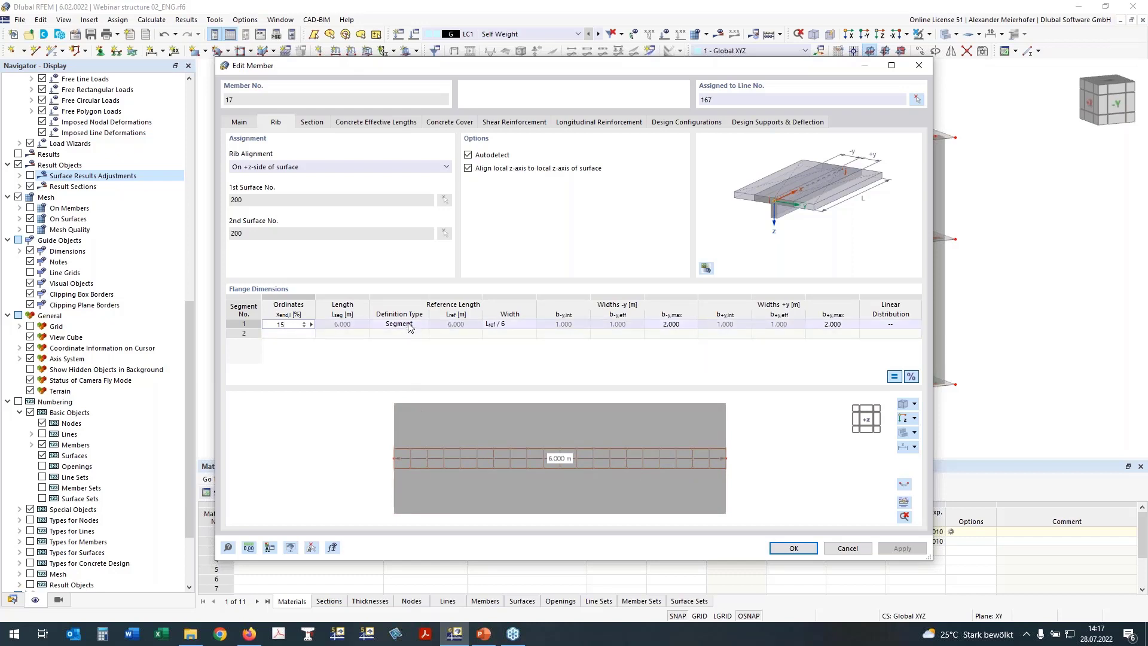
key("Return")
left_click(506, 324)
left_click(505, 324)
left_click(493, 362)
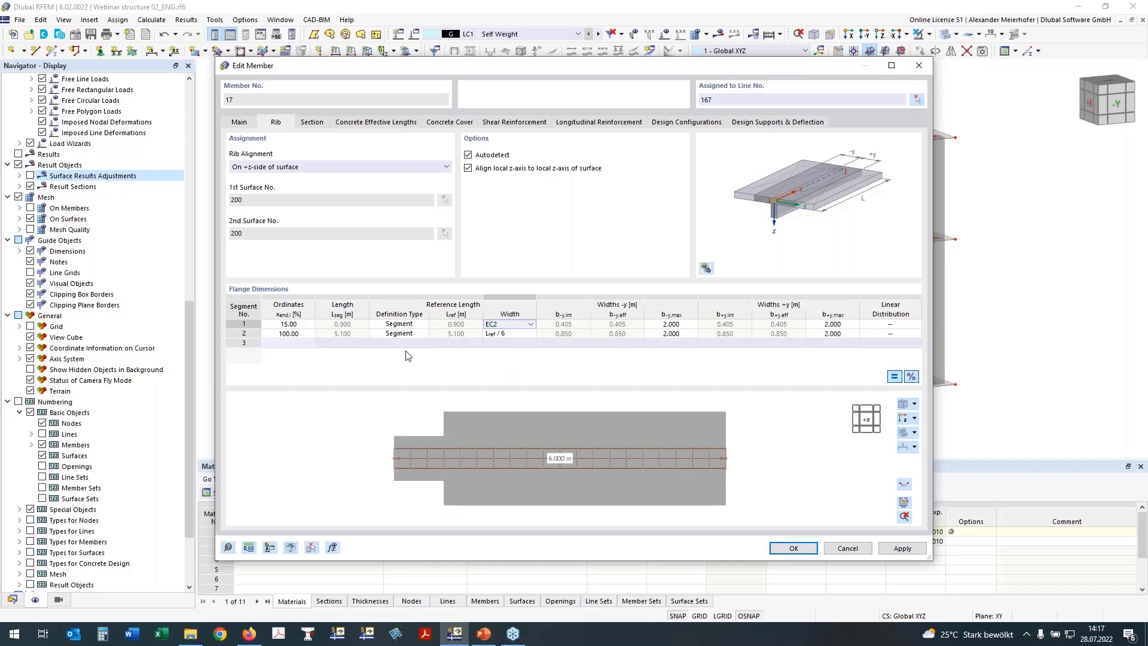
left_click(509, 333)
left_click(507, 334)
left_click(500, 371)
left_click(295, 335)
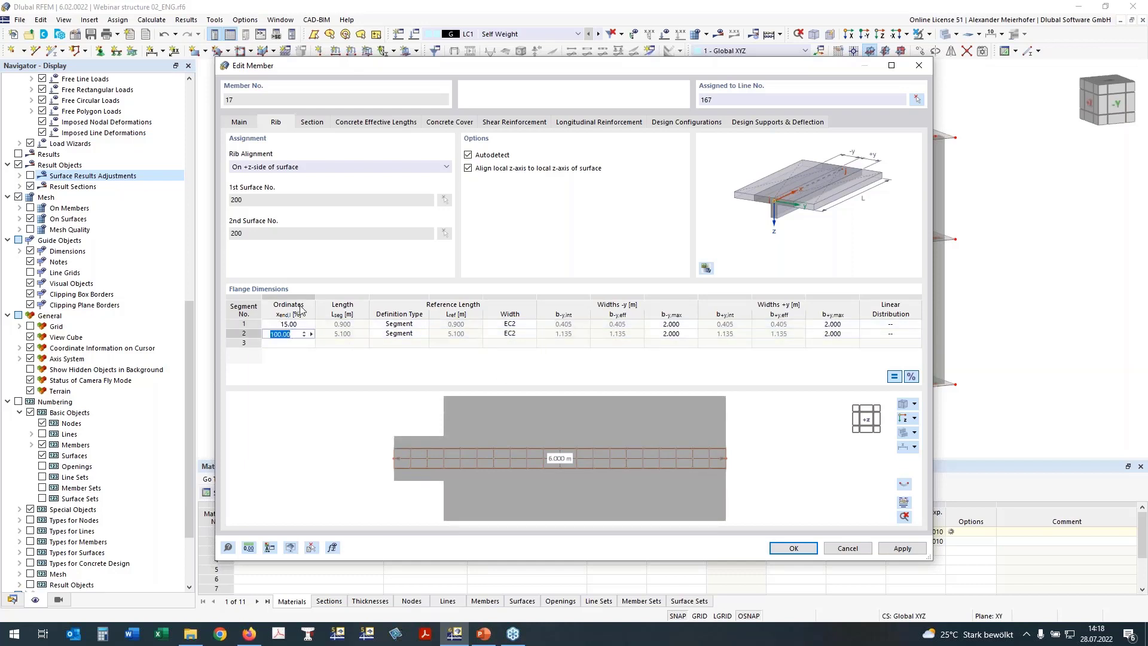
type("85")
left_click(285, 344)
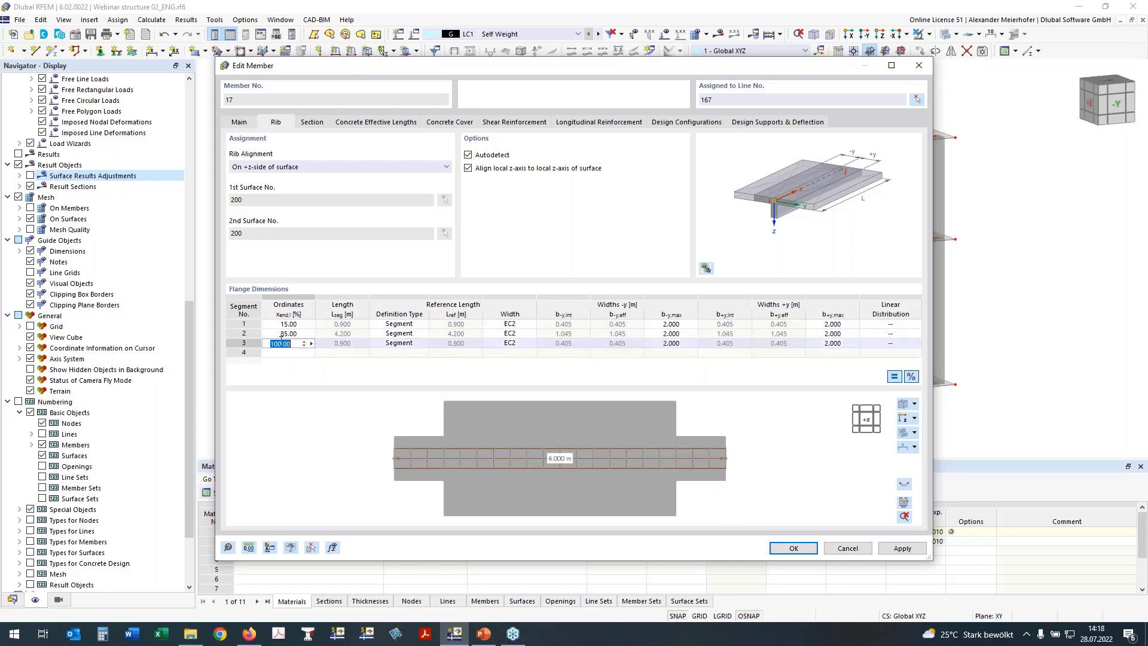
type("100")
key("Up")
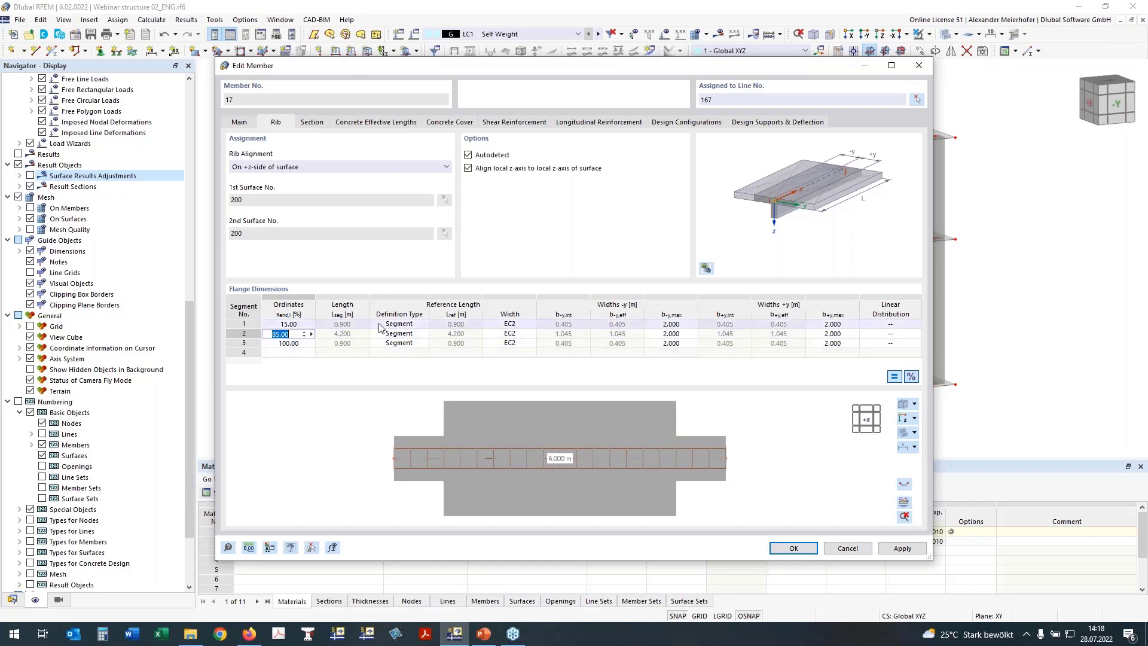
Give row 3 a user-defined reference length of 1.800.
left_click(400, 345)
left_click(717, 454)
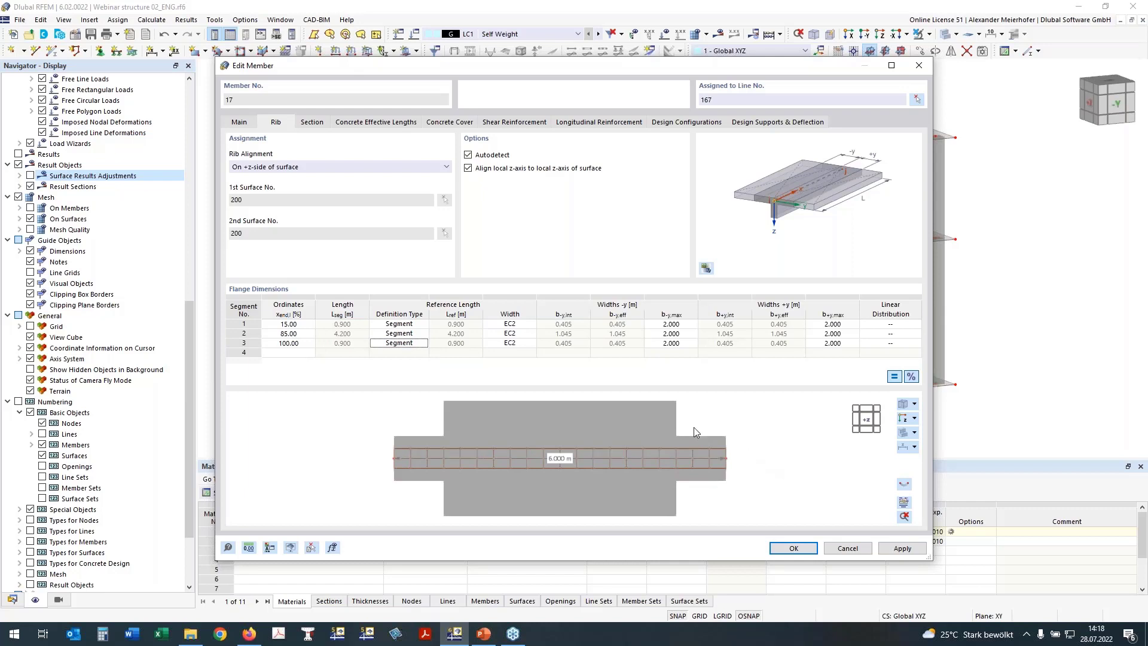
left_click(400, 343)
left_click(409, 371)
left_click(460, 345)
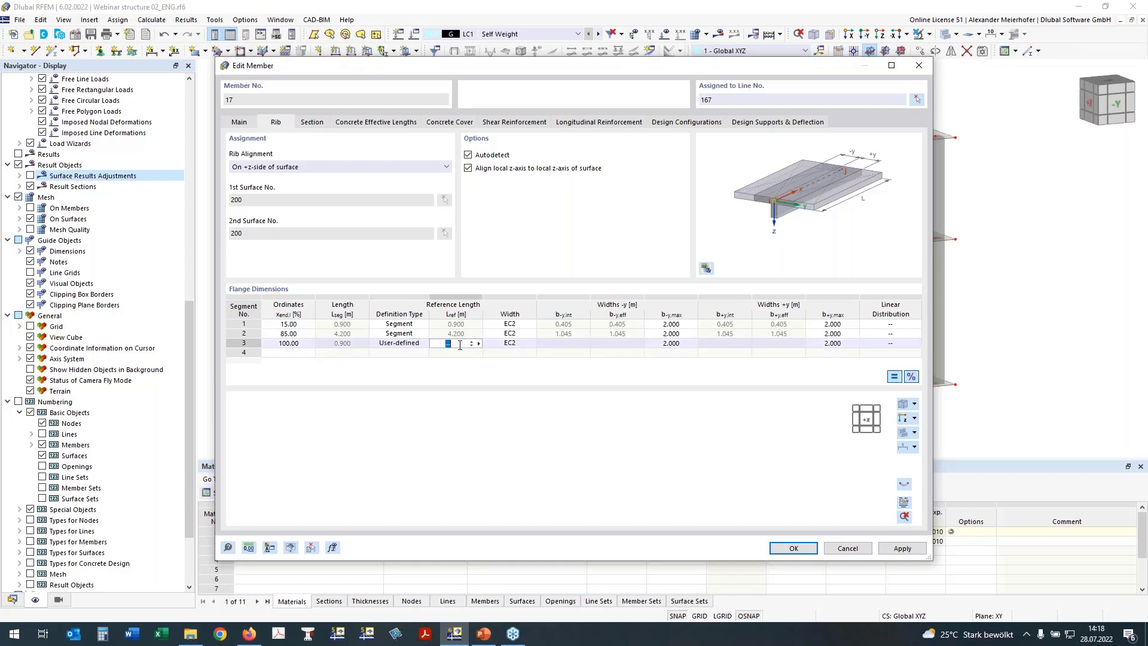
type("1,8")
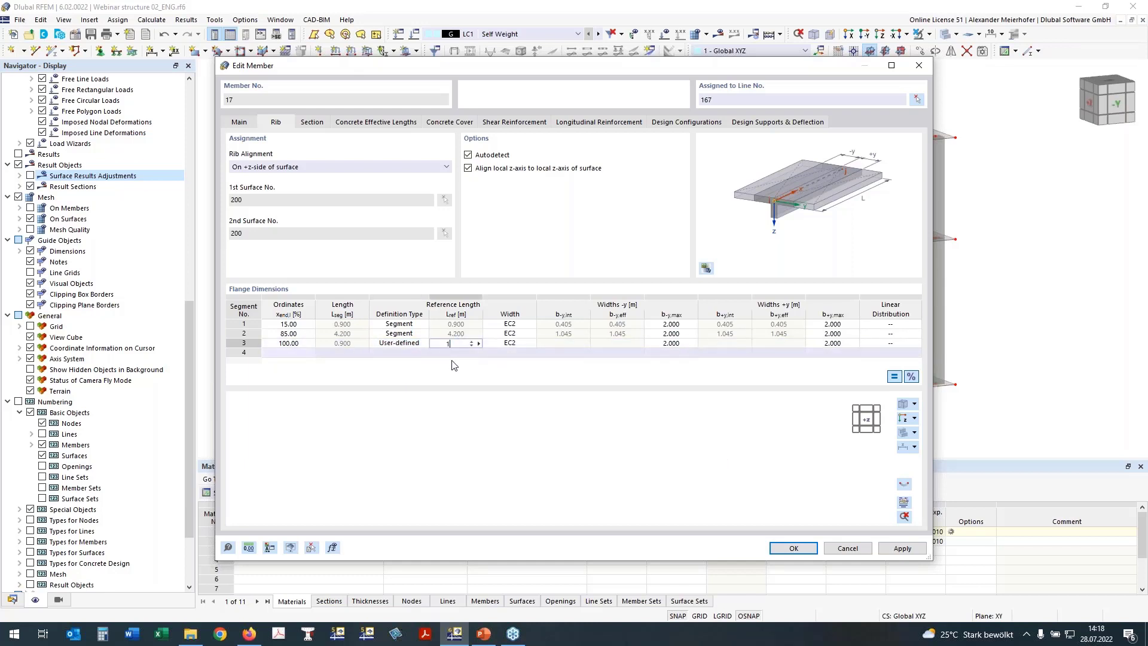
left_click(507, 344)
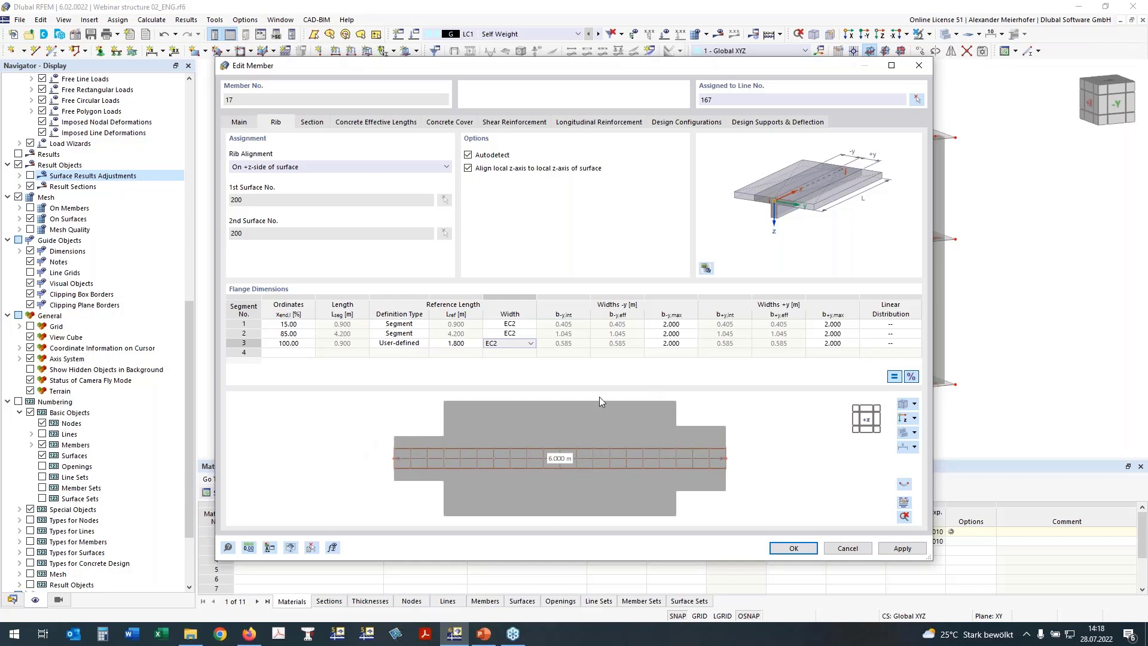
Set row 1's linear distribution to From Start and row 3's to To End, and confirm.
left_click(897, 324)
left_click(903, 324)
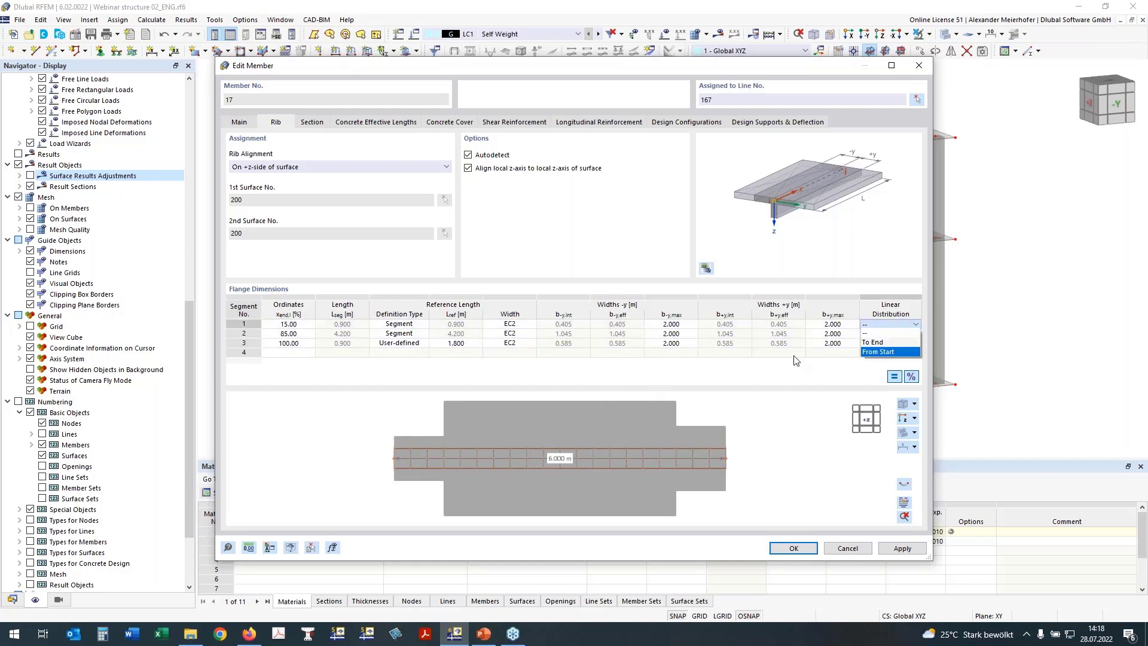
left_click(894, 349)
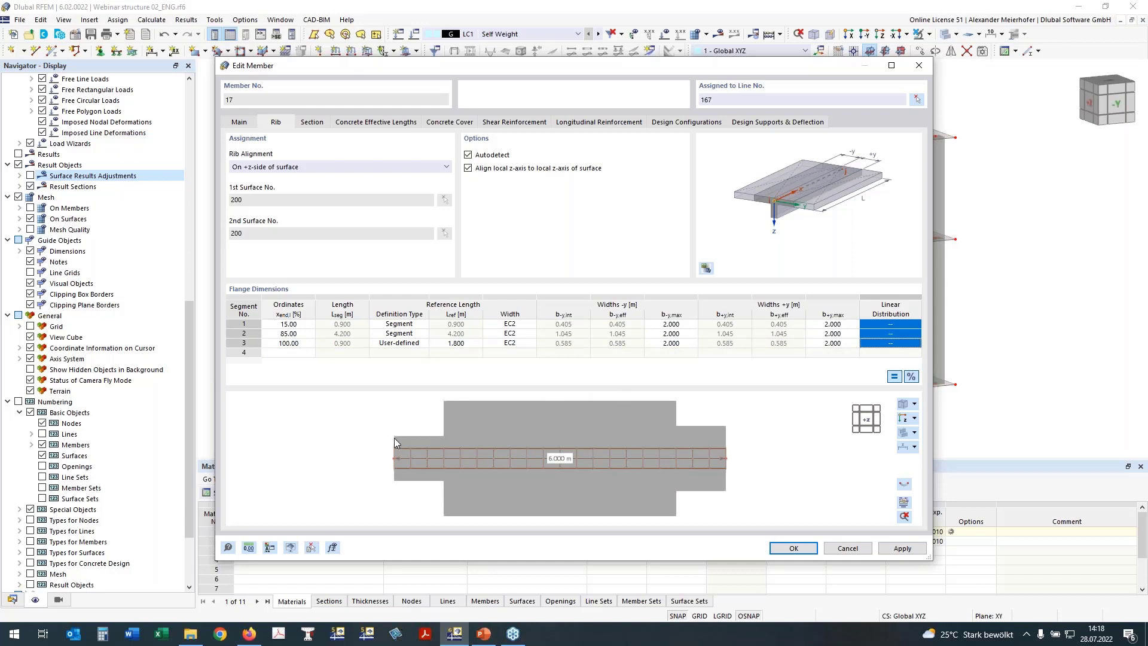
left_click(904, 326)
left_click(905, 326)
left_click(889, 353)
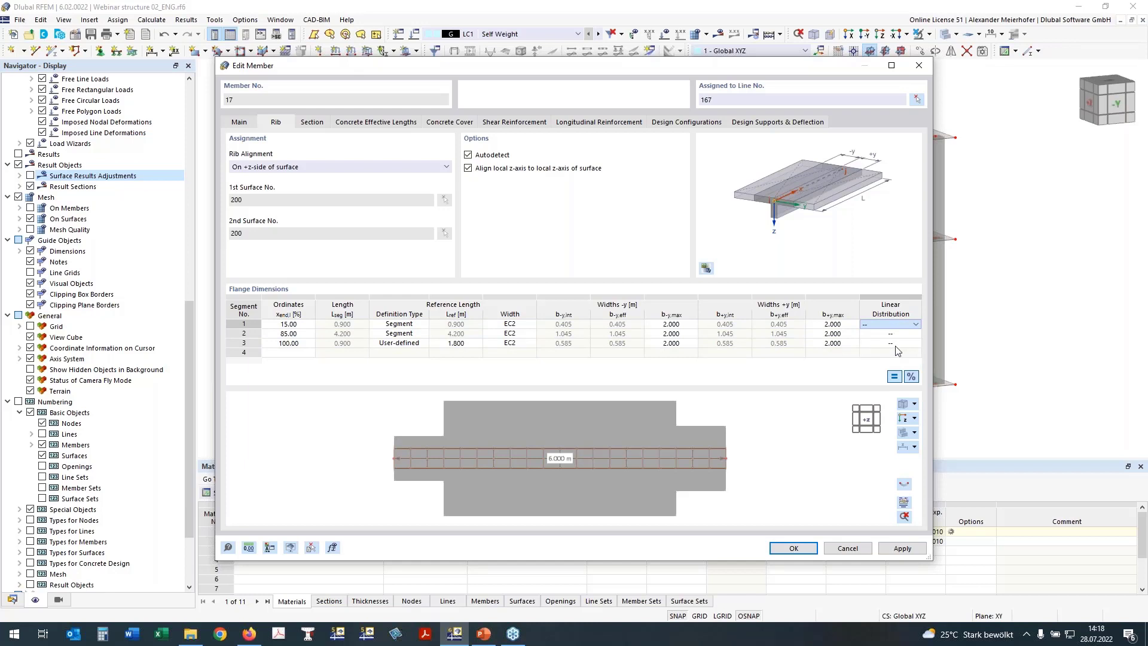
left_click(898, 344)
left_click(897, 344)
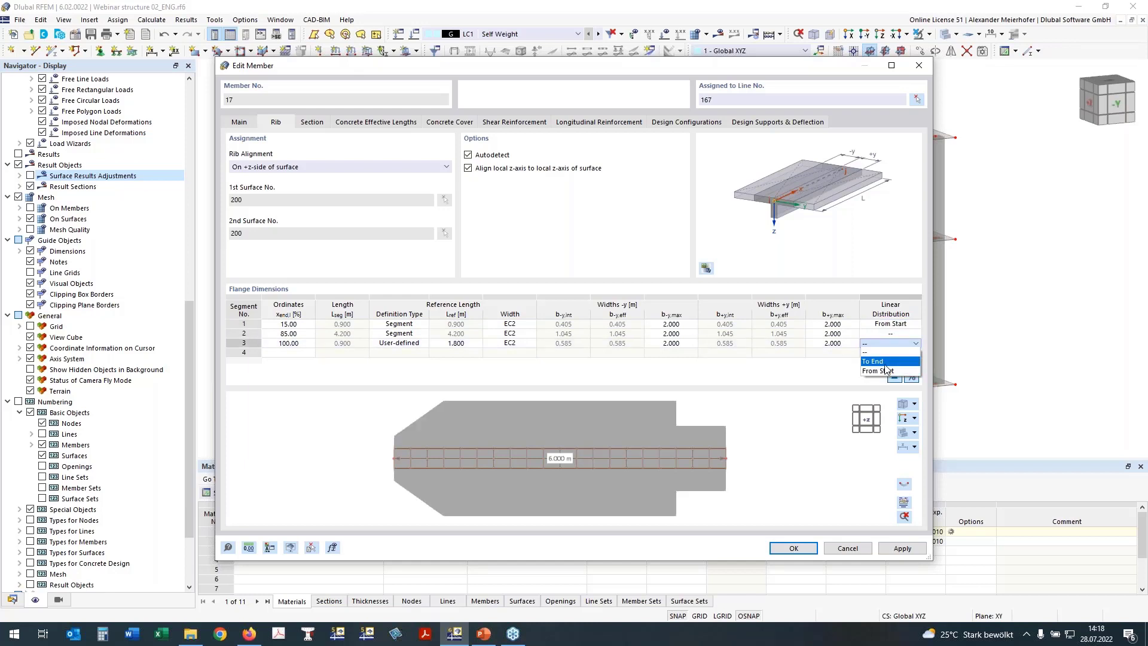
left_click(886, 362)
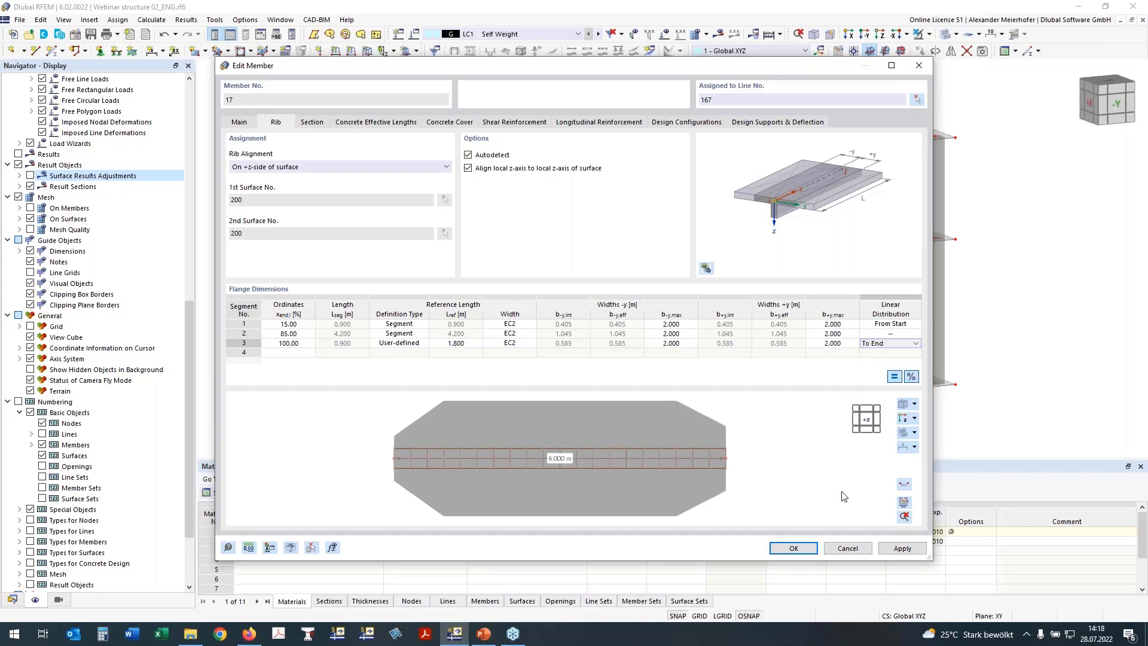
left_click(800, 547)
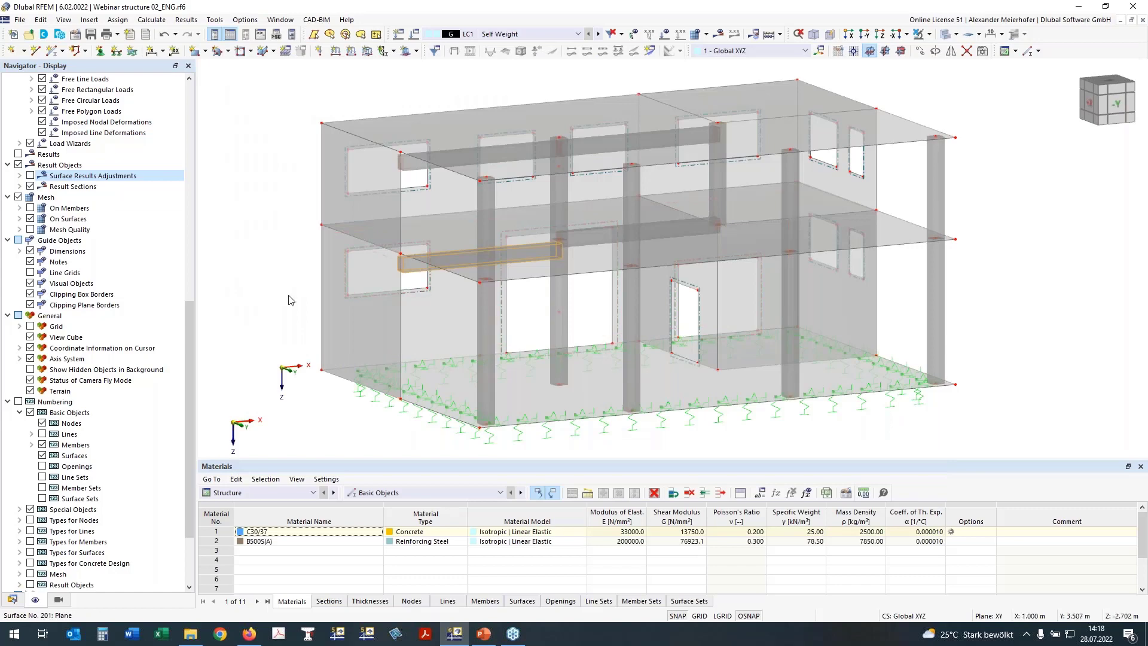
Open the Edit Member dialog for member 18, the middle floor beam.
middle_click_drag(291, 300, 291, 289, "ctrl")
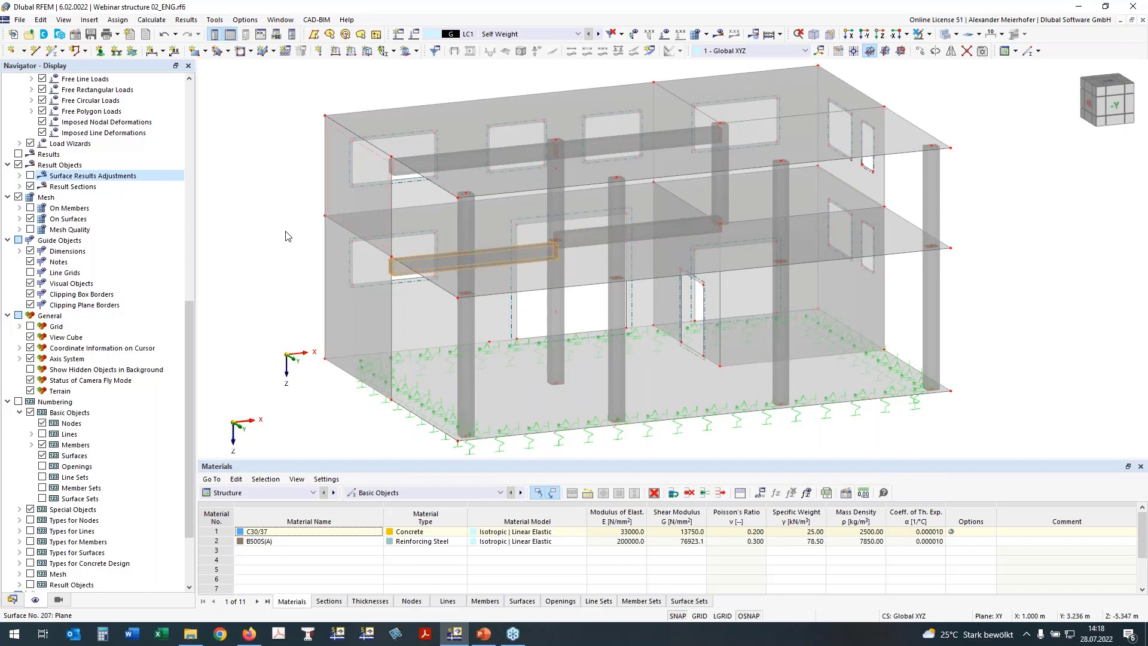
double_click(655, 231)
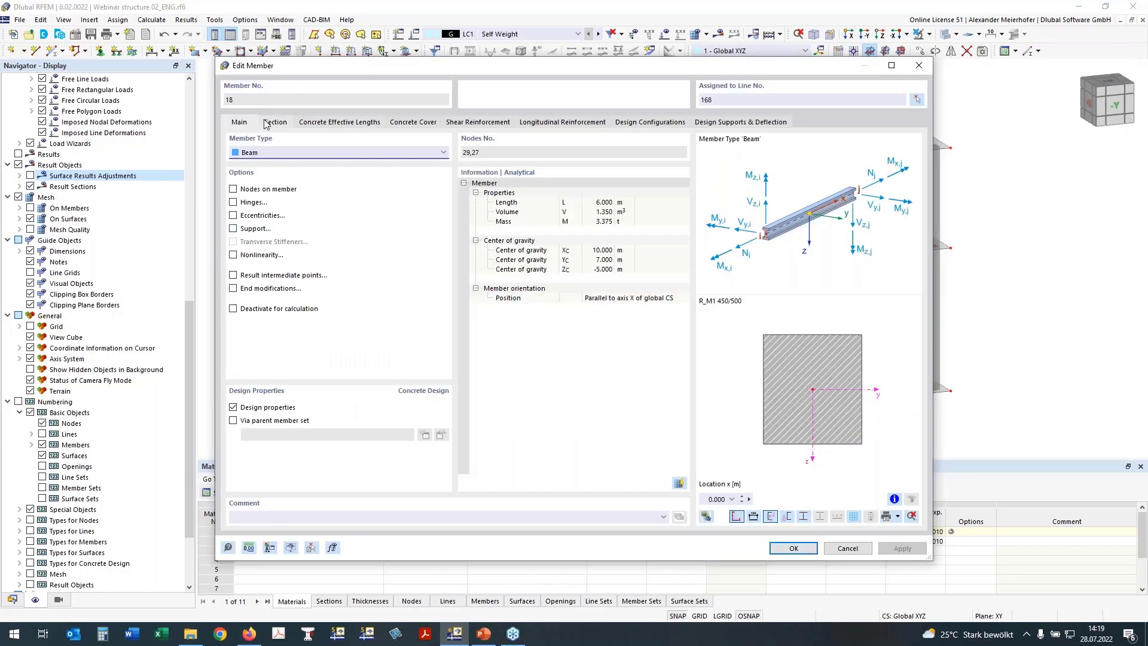
Copy member 17's rib properties onto member 18 and set segment 3's definition type.
left_click(312, 547)
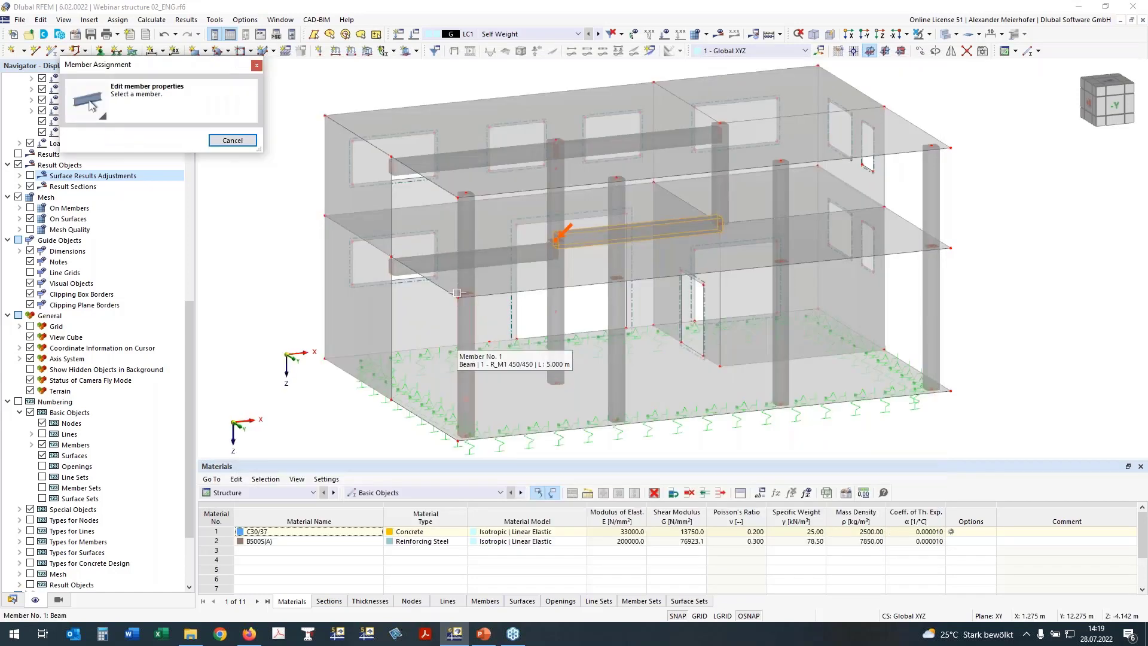
left_click(541, 230)
left_click(274, 122)
left_click(903, 418)
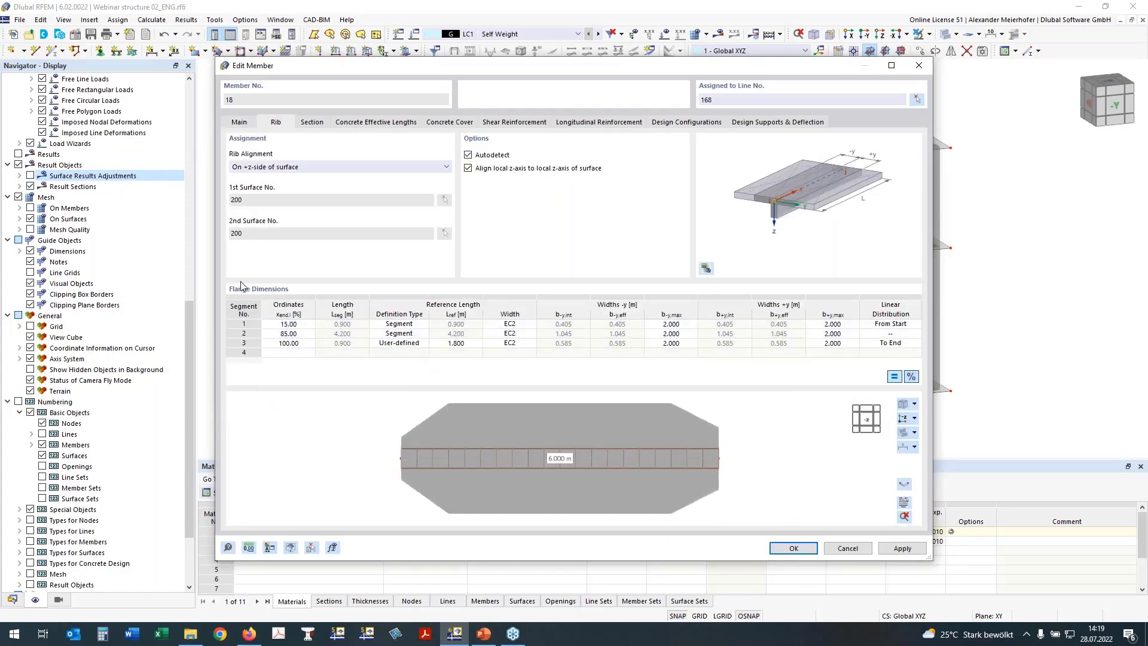
left_click(383, 346)
left_click(395, 346)
left_click(427, 344)
left_click(411, 357)
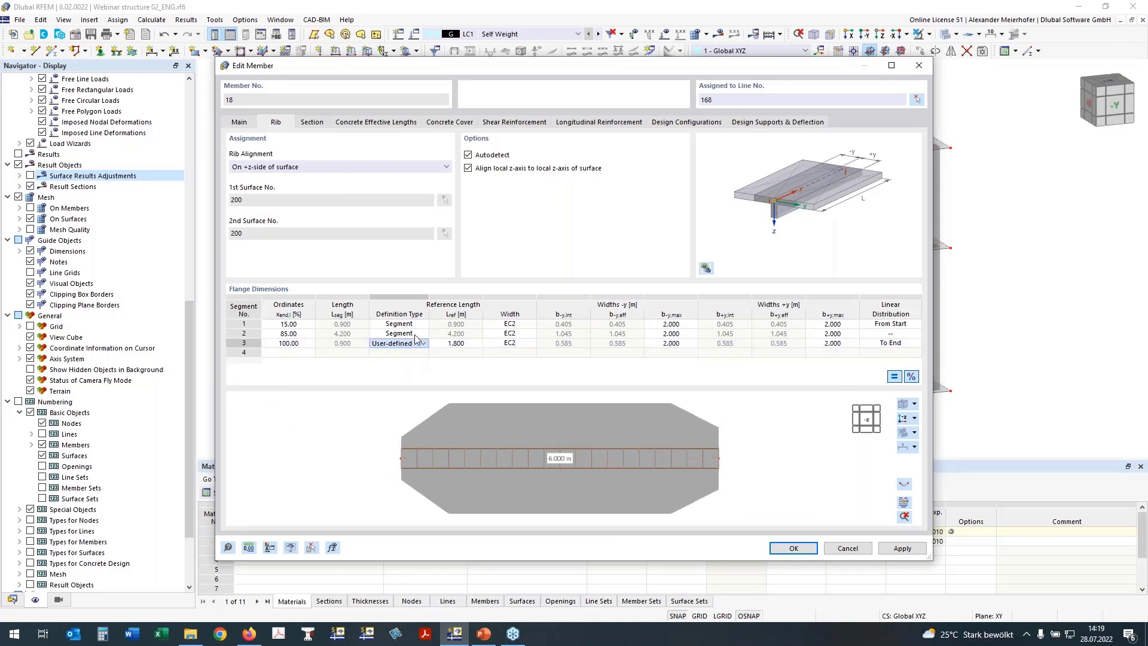
Make segment 1 user-defined with a 1.800 m reference length and confirm.
left_click(390, 324)
left_click(421, 325)
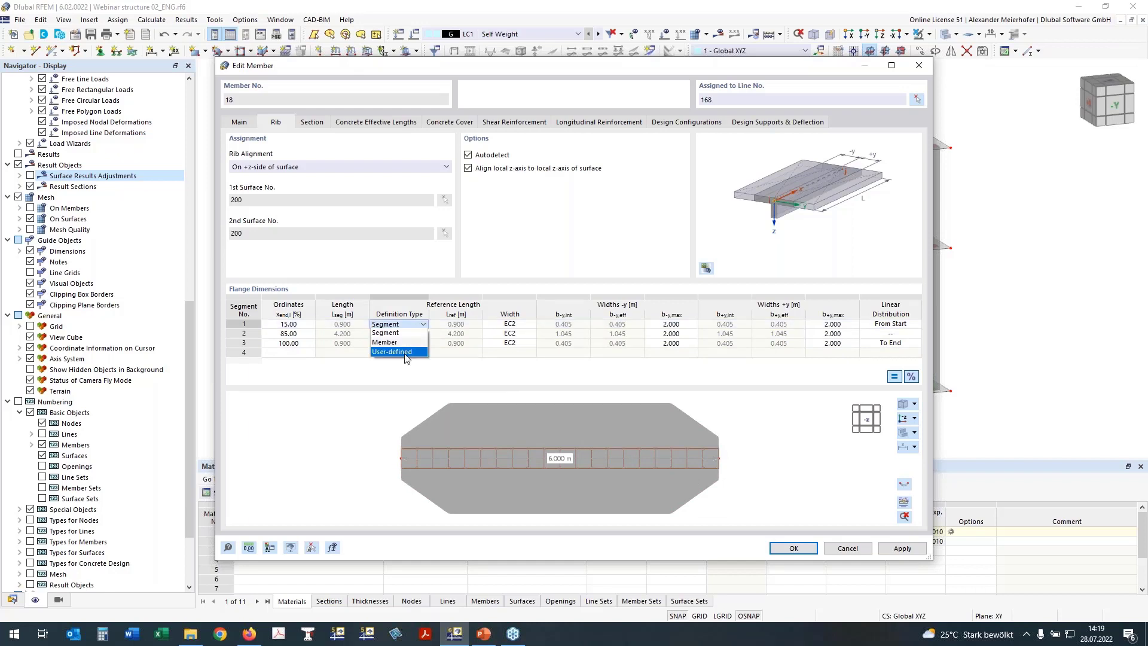
left_click(405, 352)
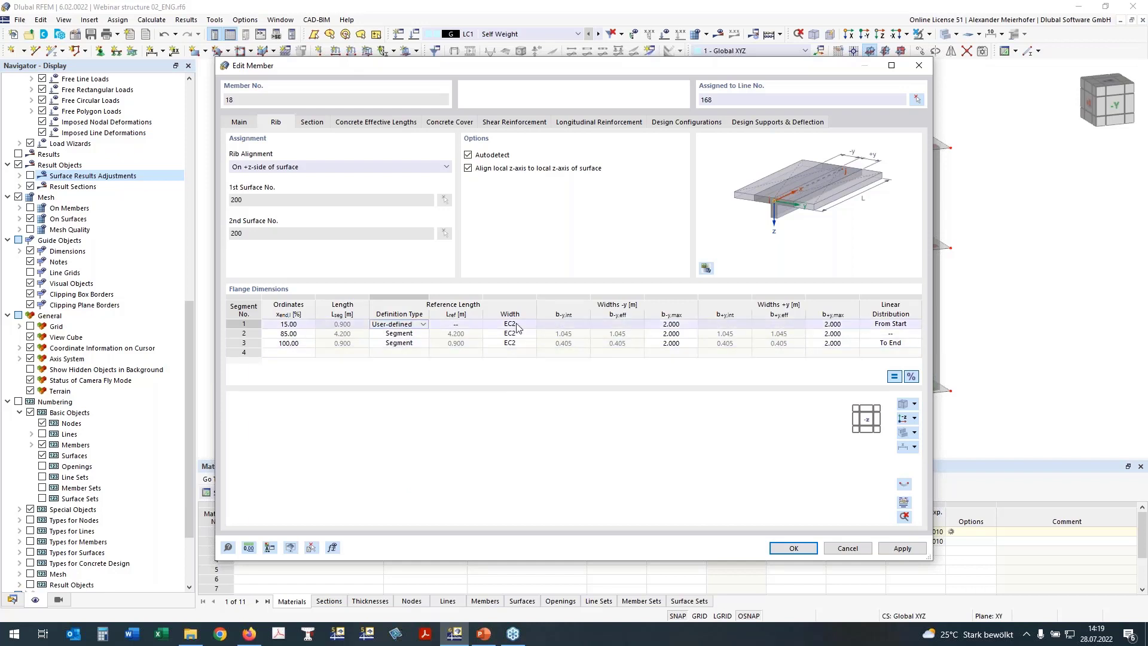
left_click(456, 324)
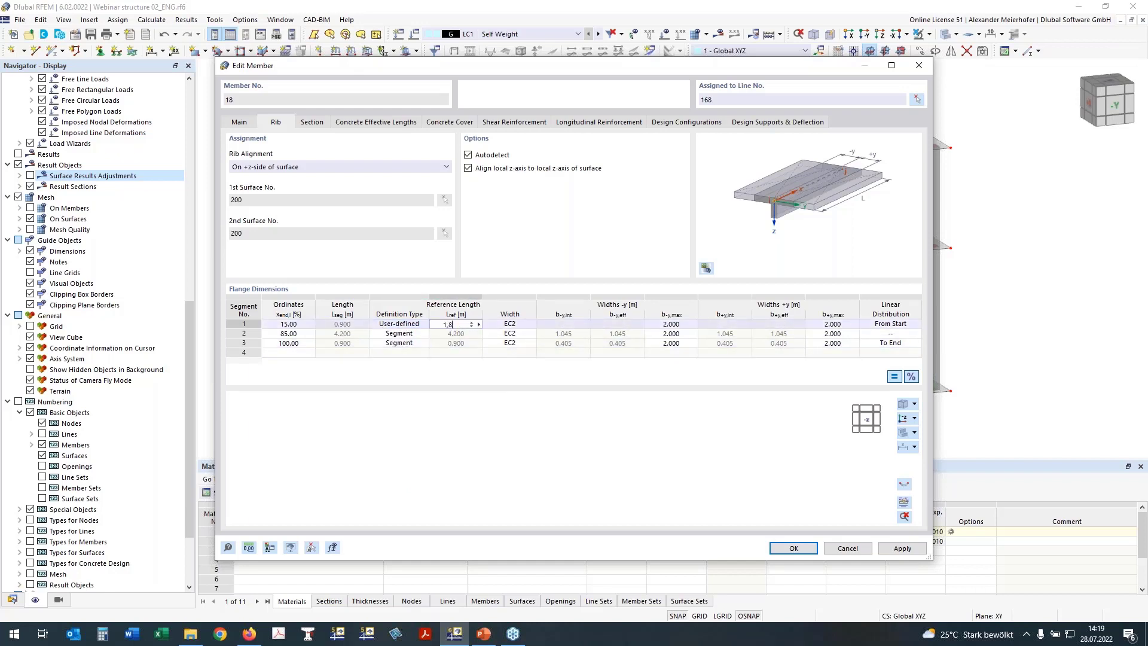
type("1,8")
key("Return")
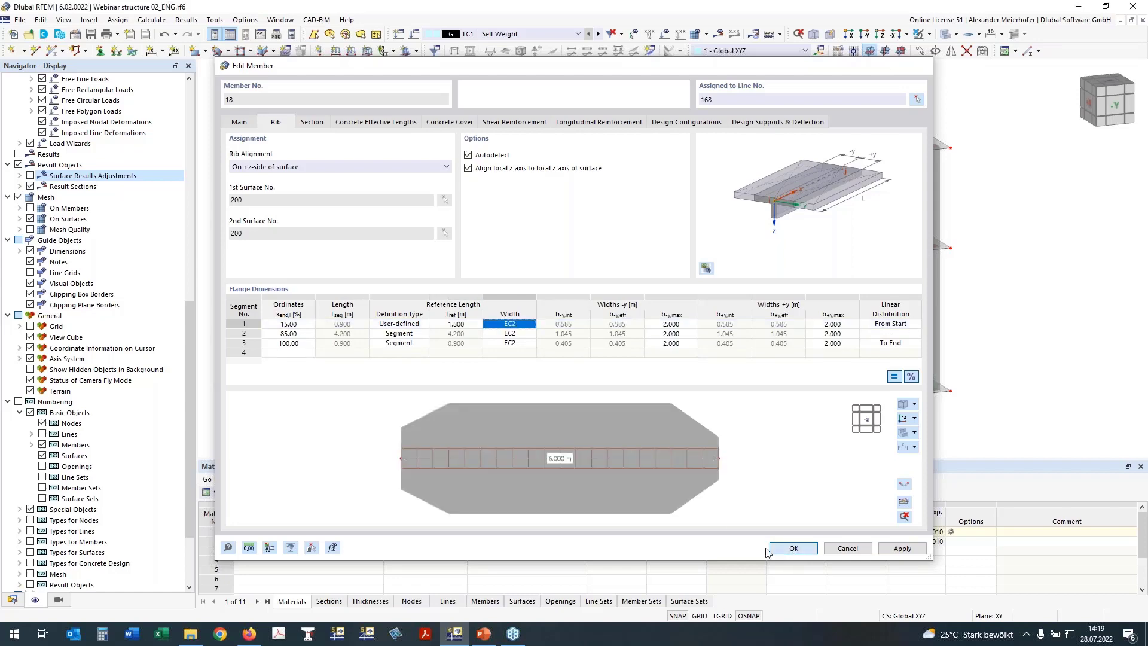
left_click(772, 549)
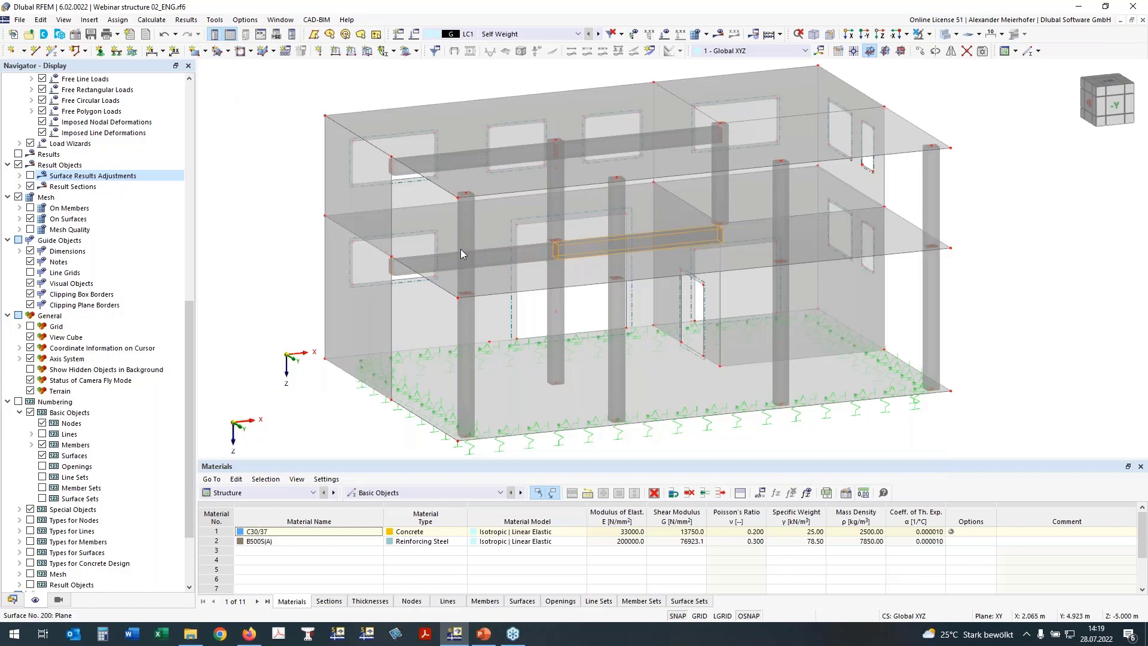
Box-select the upper storey and hide it.
middle_click_drag(1076, 252, 940, 210, "ctrl")
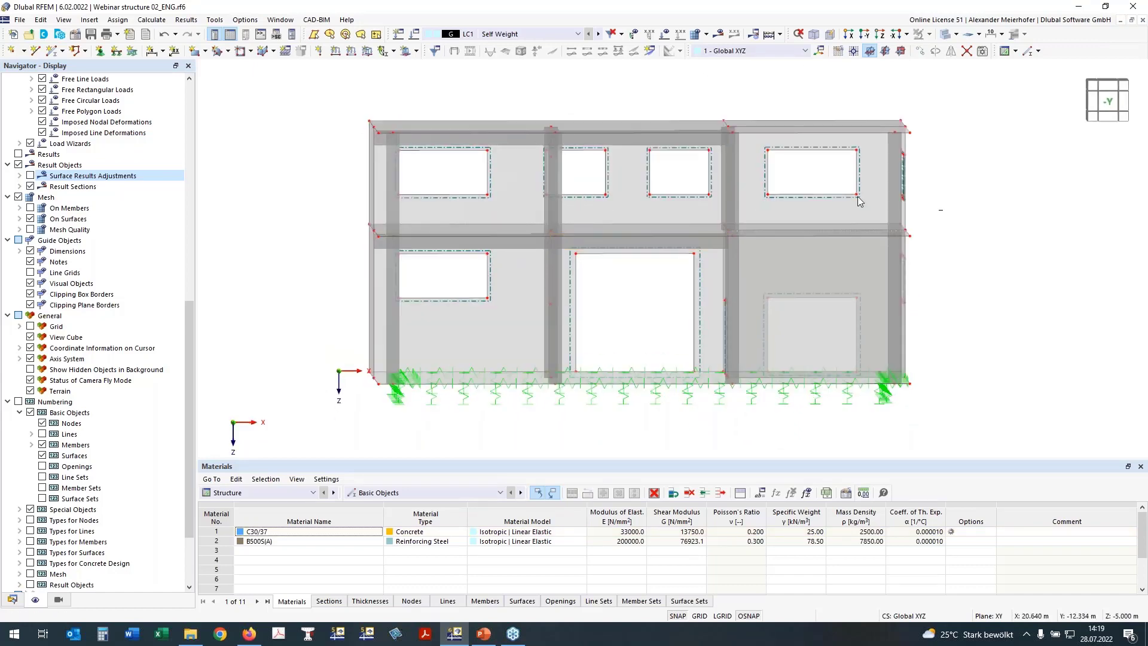
left_click_drag(676, 172, 239, 119)
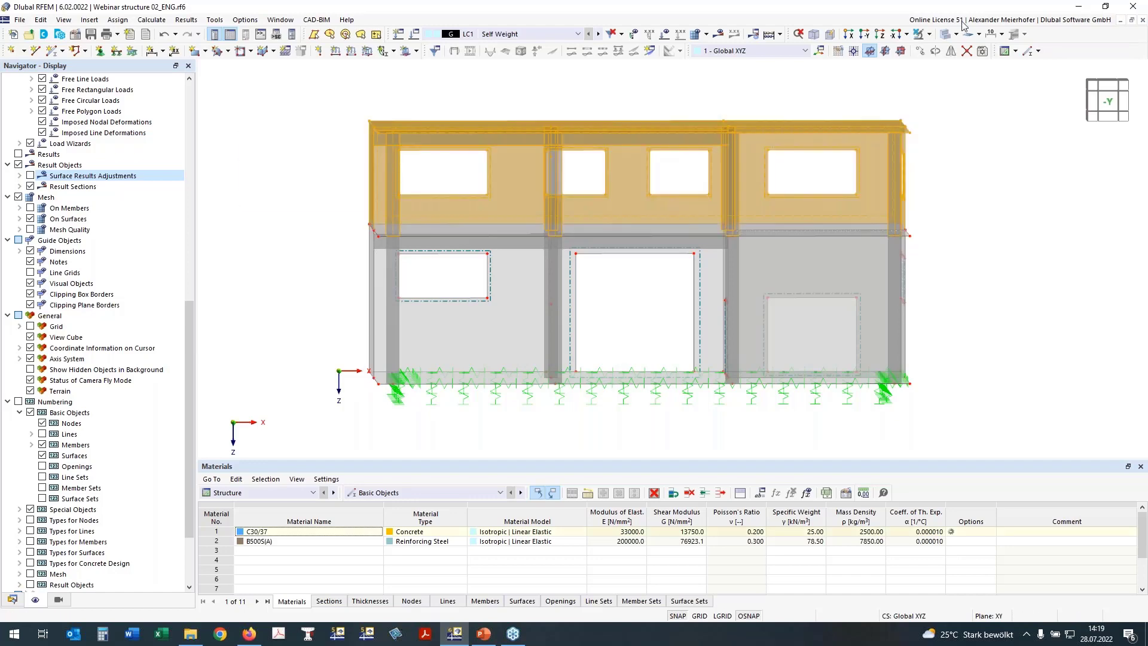
left_click(945, 36)
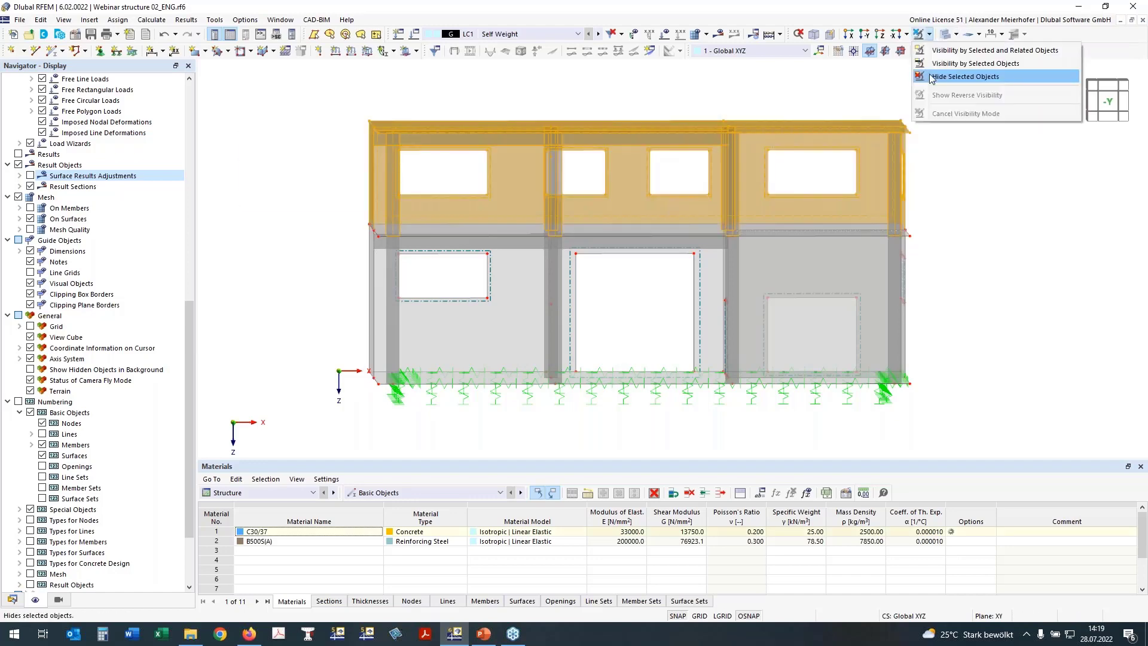
left_click(969, 77)
middle_click_drag(972, 201, 349, 165, "ctrl")
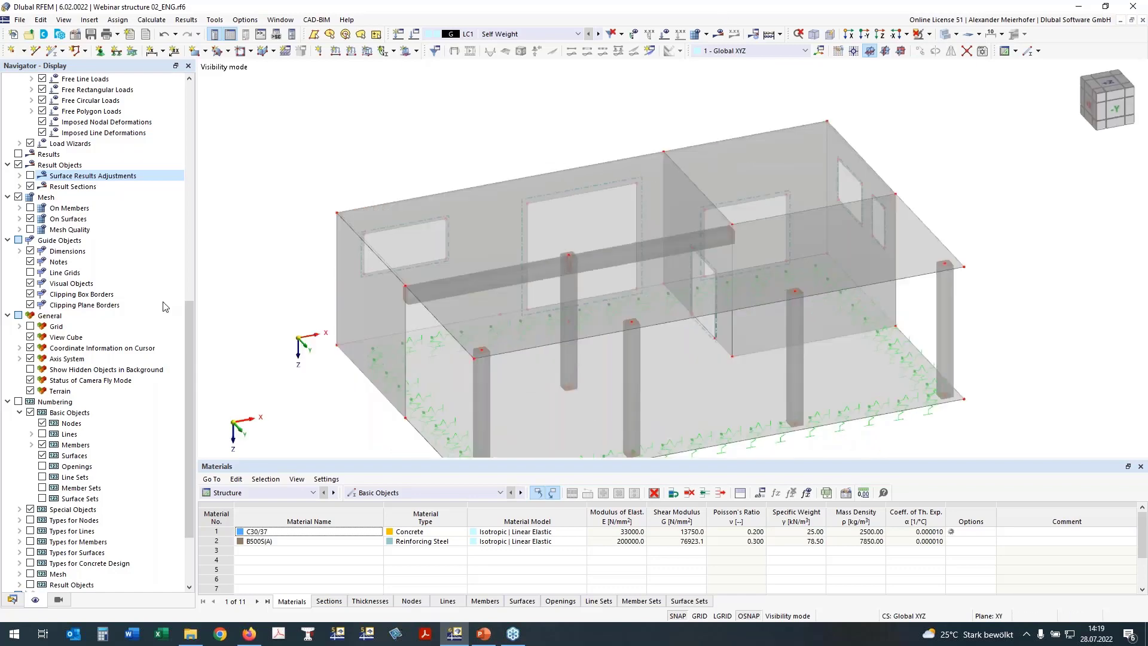
Display the ribs with their flanged Rib Section shapes.
scroll(84, 412, "up", 15)
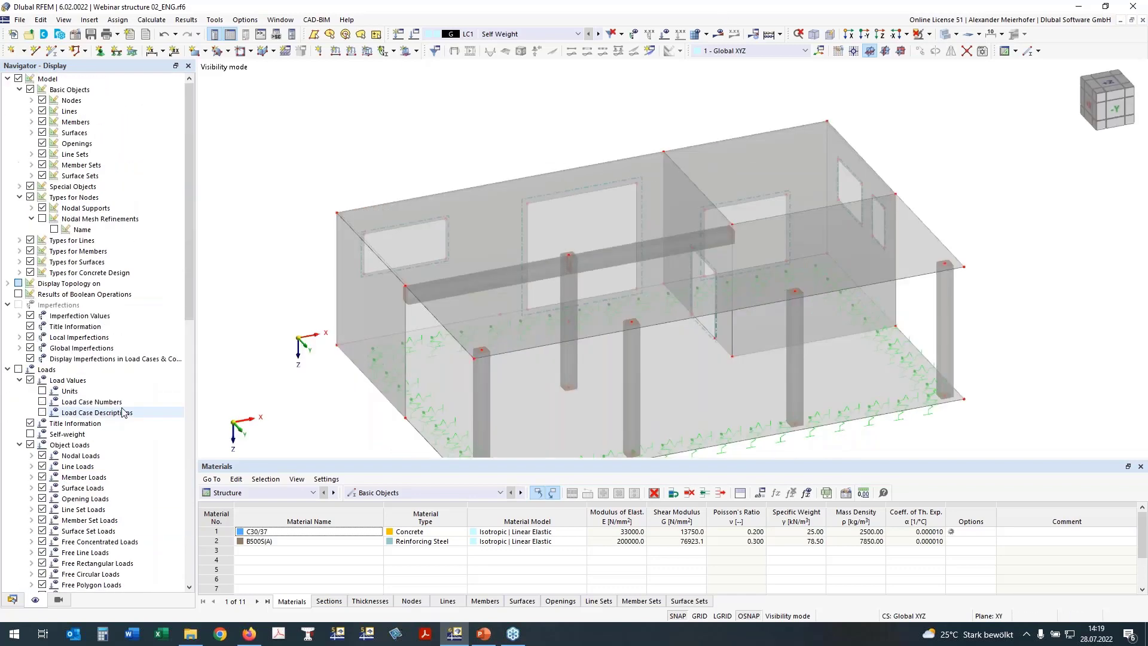
left_click(32, 122)
left_click(54, 143)
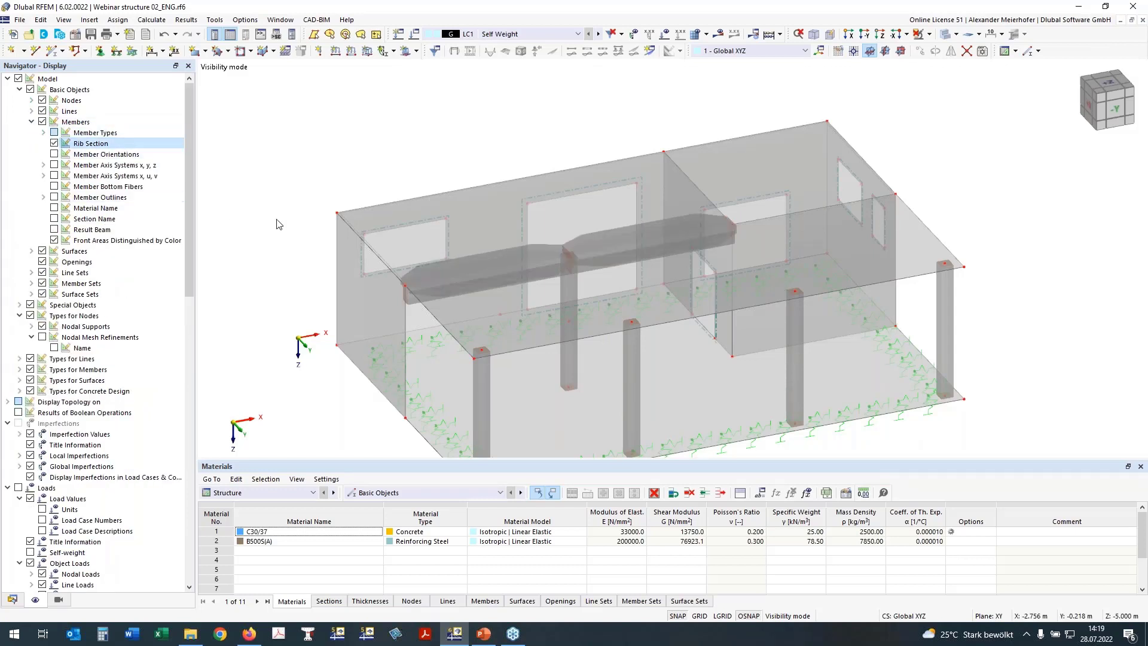
middle_click_drag(1016, 197, 998, 240, "ctrl")
right_click_drag(997, 240, 994, 238, "ctrl")
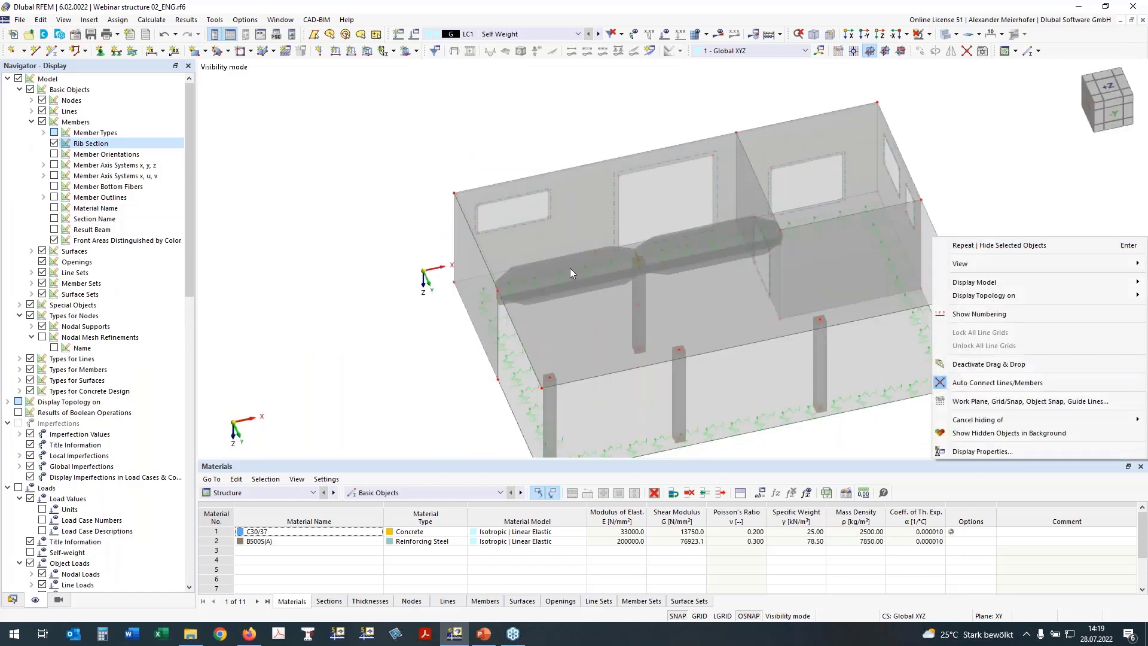
middle_click_drag(371, 325, 313, 212)
Isolate the slab and its ribs, view from +Z, and open surface 200's properties.
left_click_drag(921, 210, 951, 234)
left_click(968, 52)
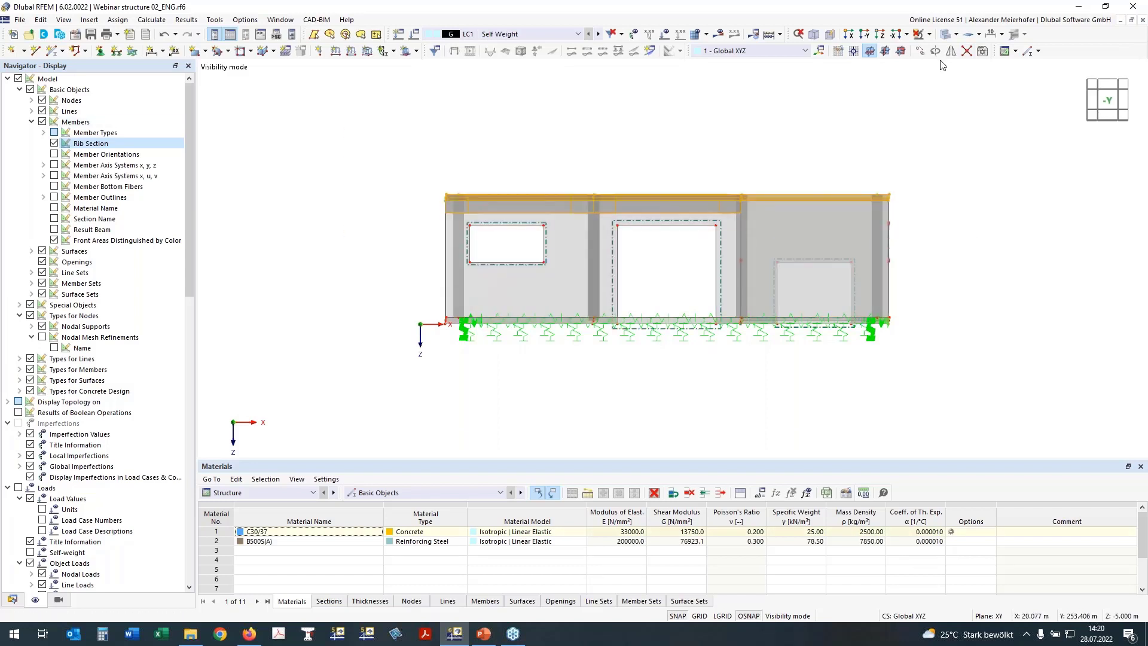
left_click(927, 36)
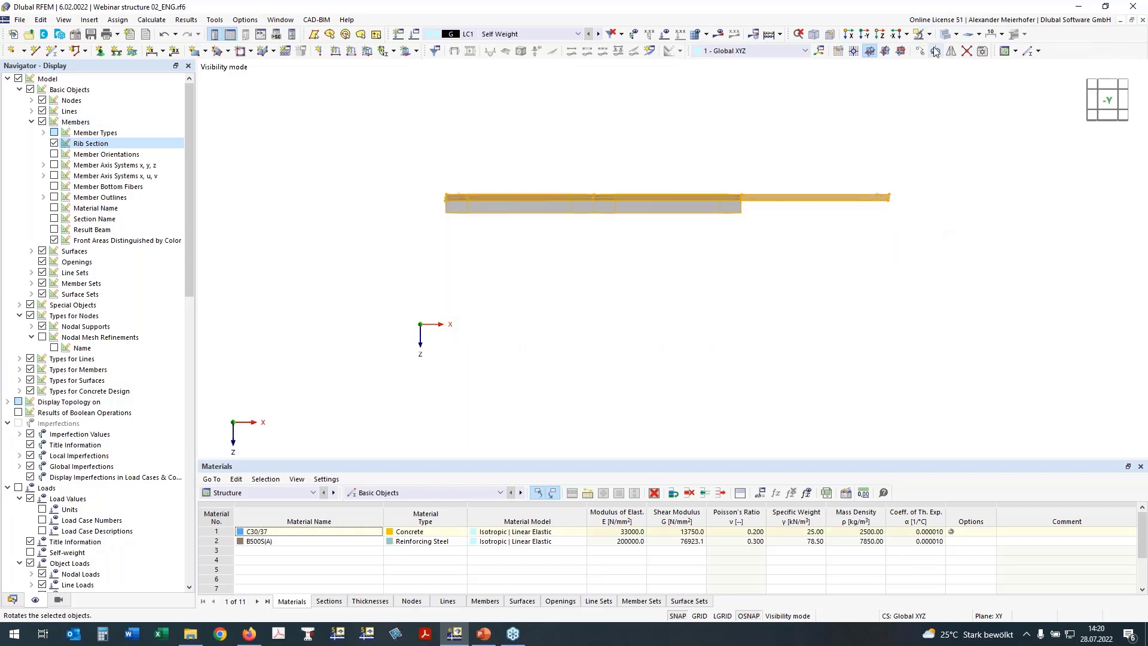
left_click(1104, 81)
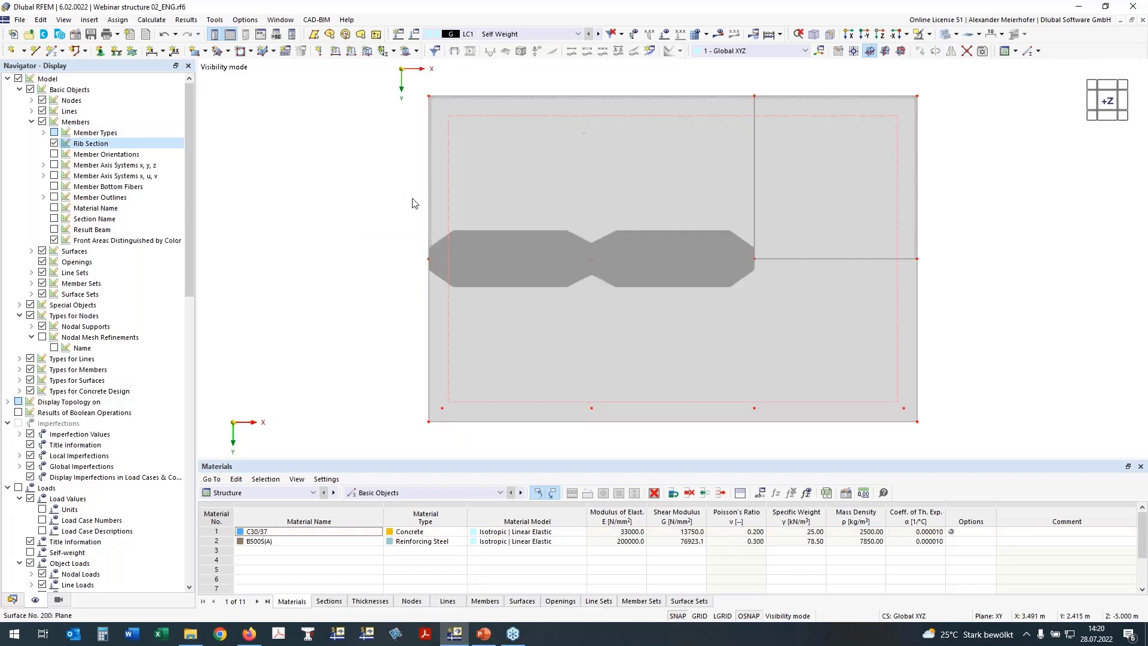
double_click(484, 125)
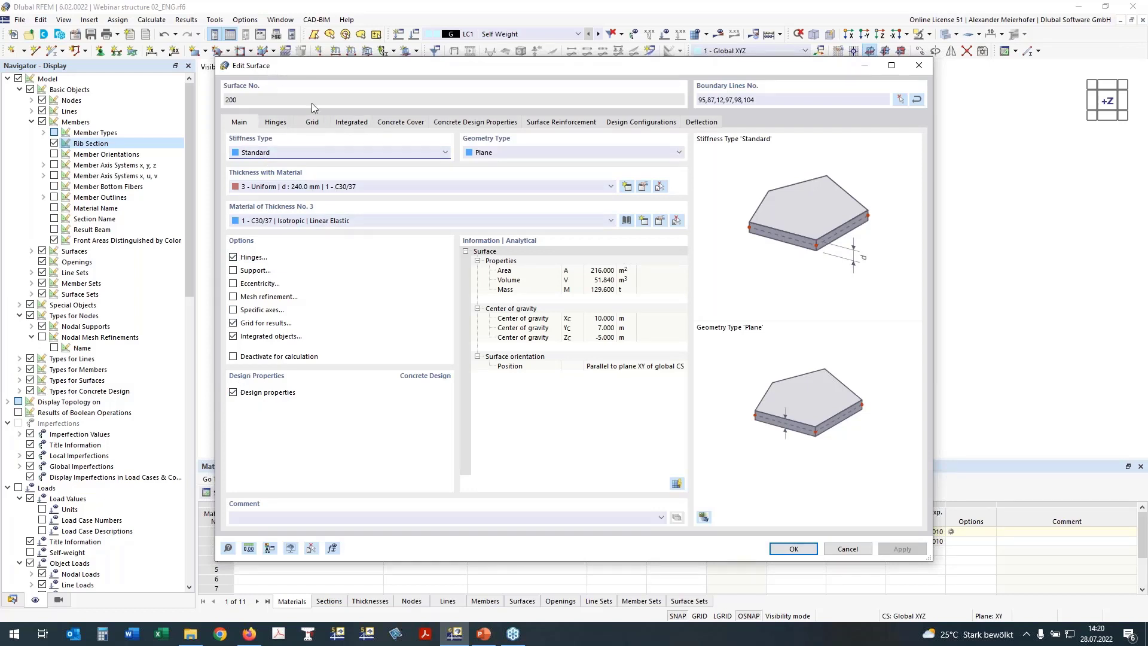
Keep XC1 exposure with 30 mm cover and show surface 200's empty surface reinforcement list.
left_click(393, 126)
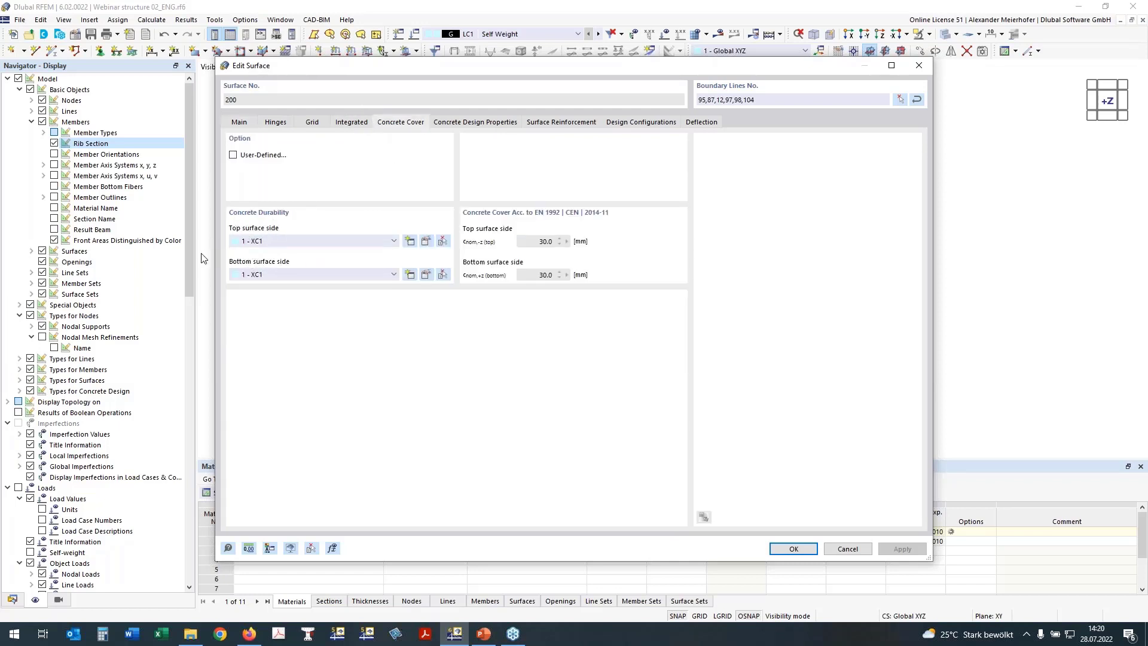
left_click(266, 241)
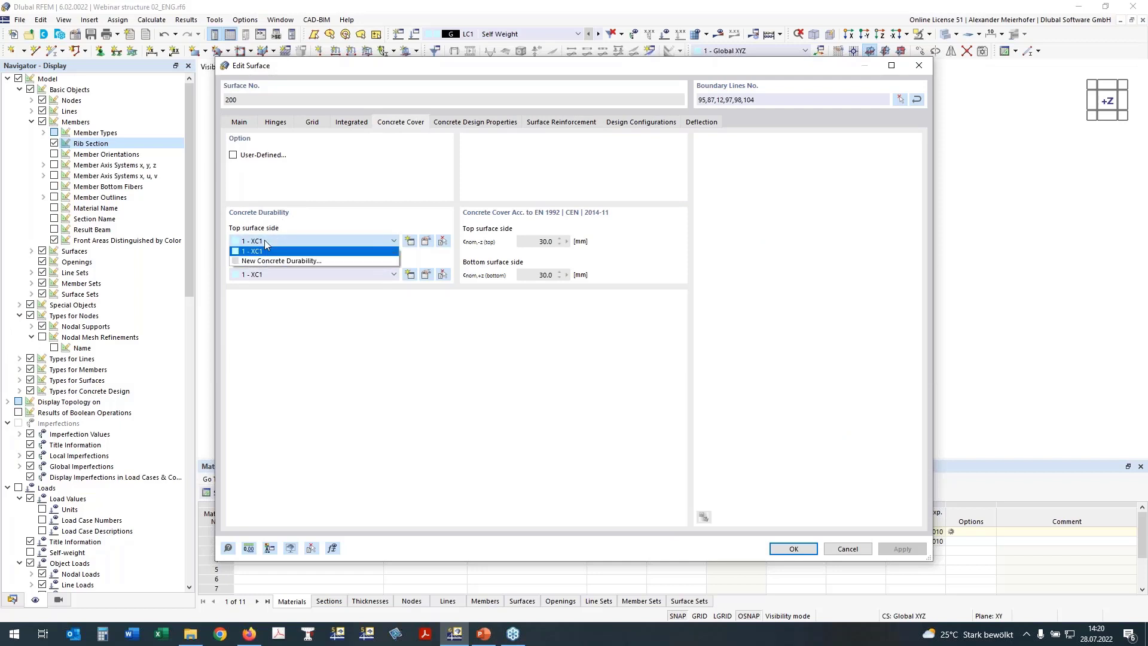
left_click(268, 250)
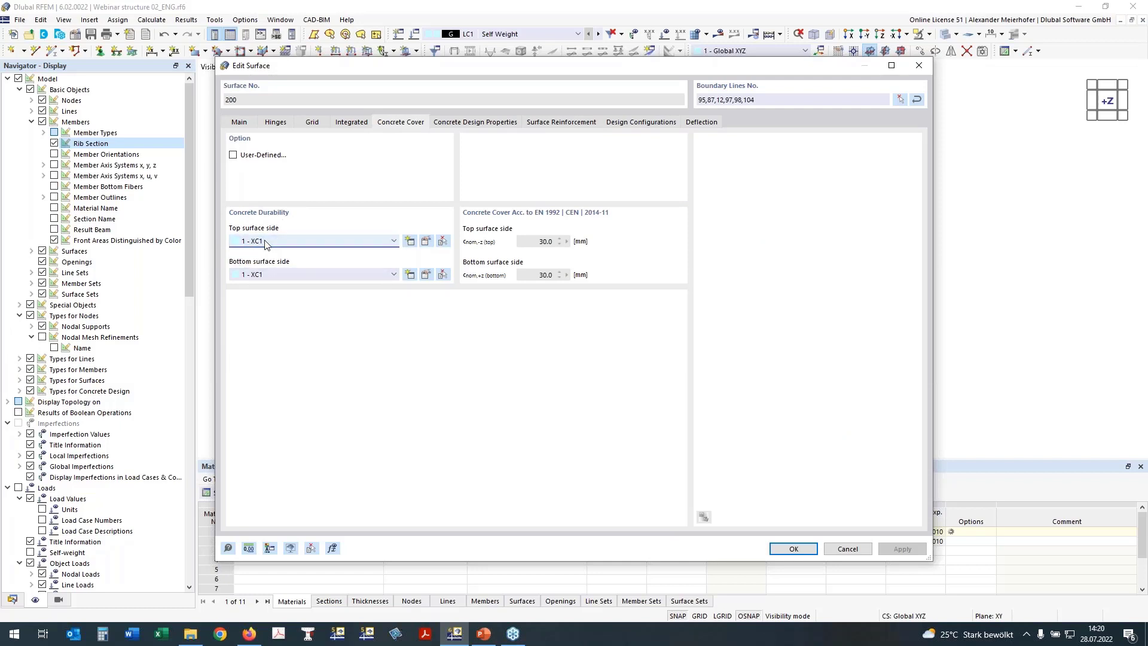
left_click(483, 123)
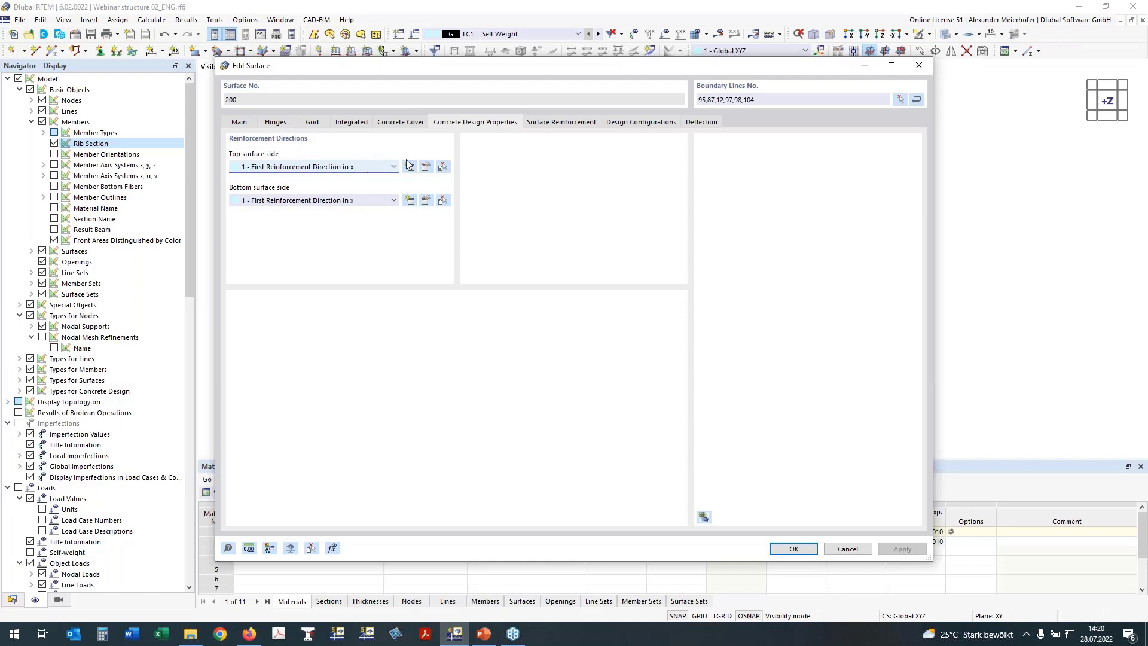
left_click(568, 124)
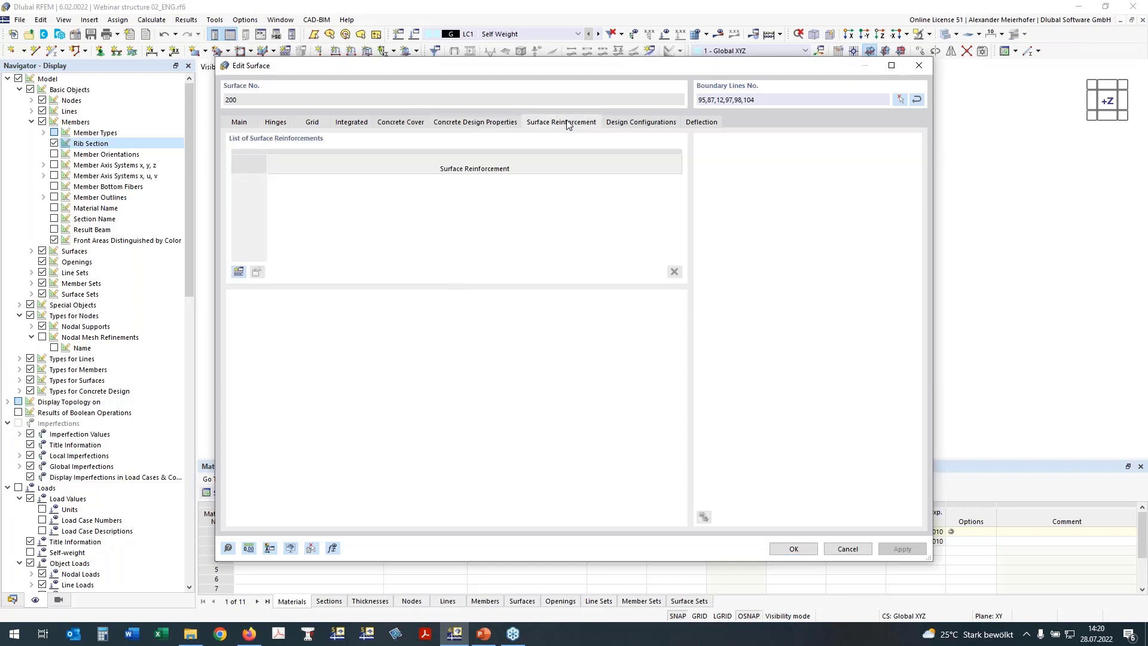
left_click_drag(532, 77, 534, 132)
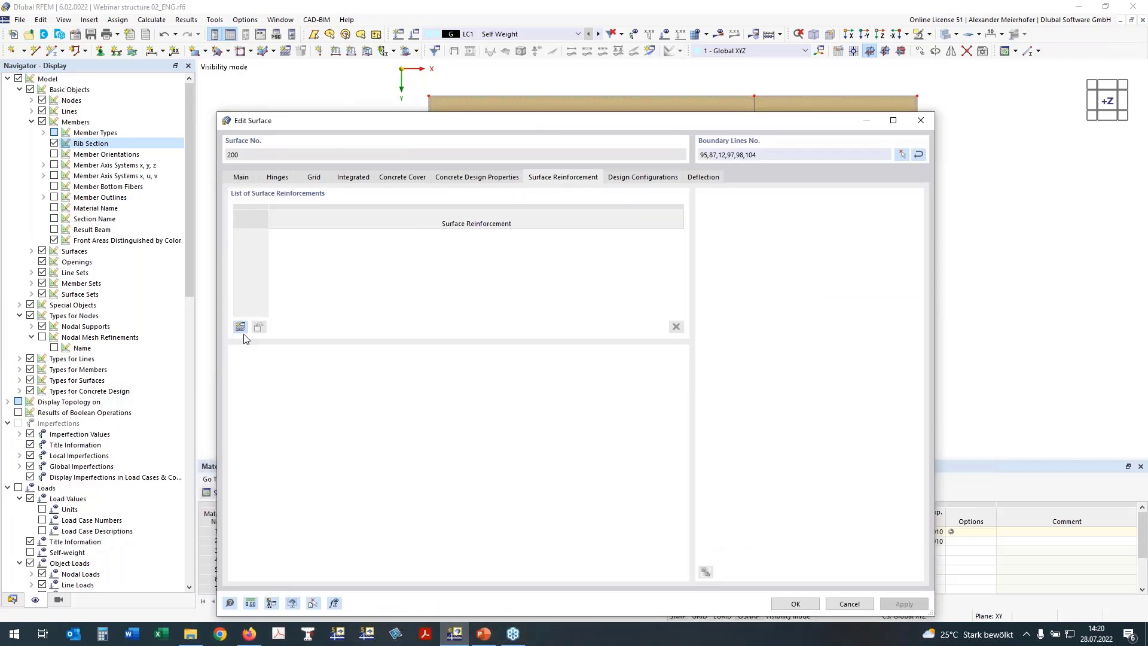
Create 'Basic Reinforcement' with 10 mm rebars at 0.100 m plus transverse bars at 0.100 m.
left_click(240, 328)
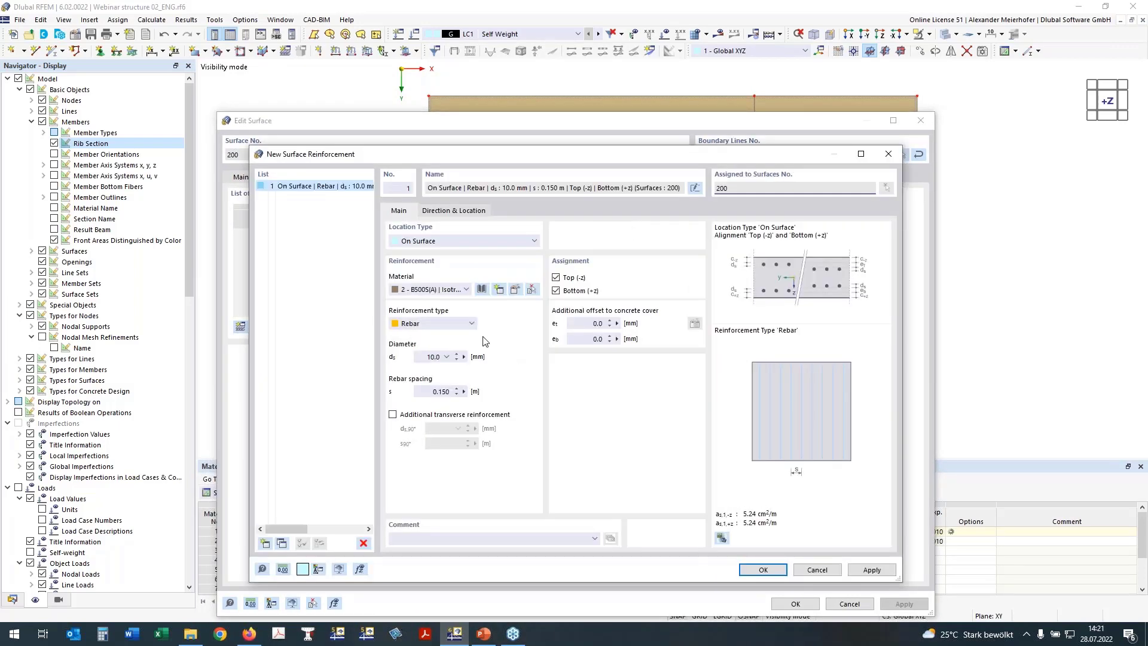
left_click(396, 414)
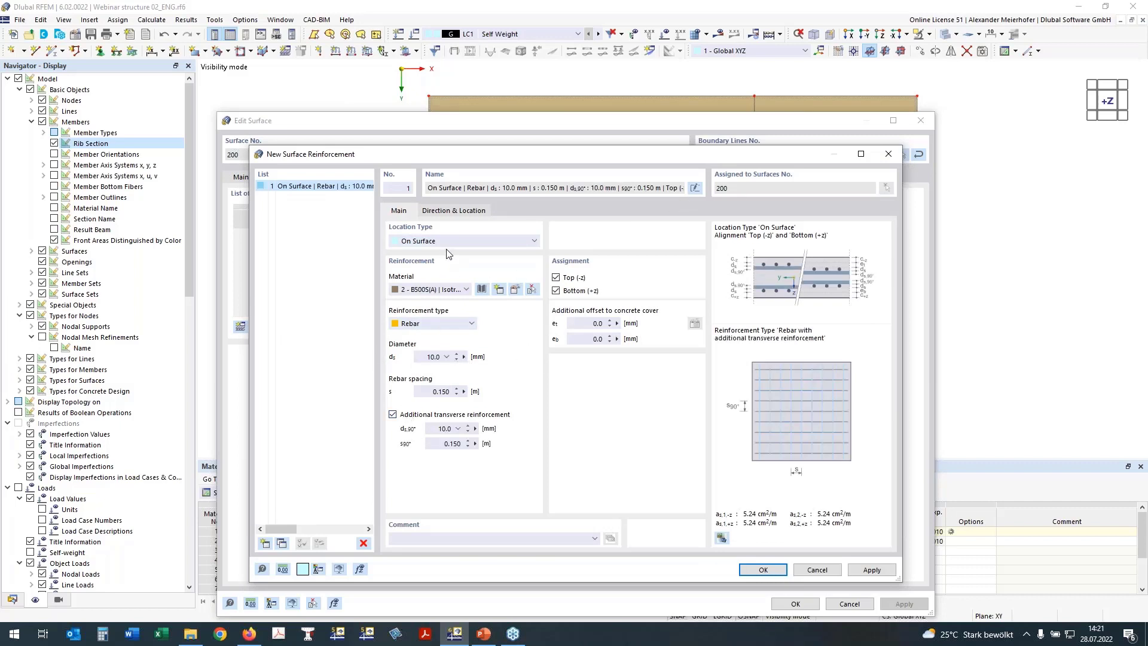
left_click(695, 187)
type("Basic Reinf")
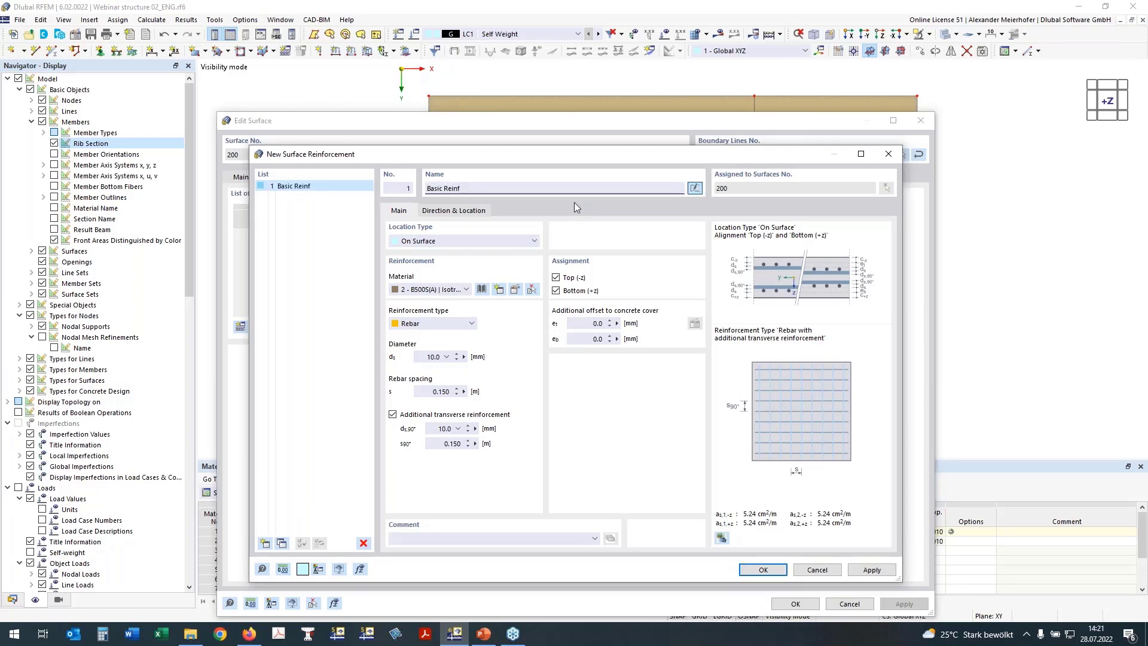
type("orcement")
double_click(445, 392)
type("1")
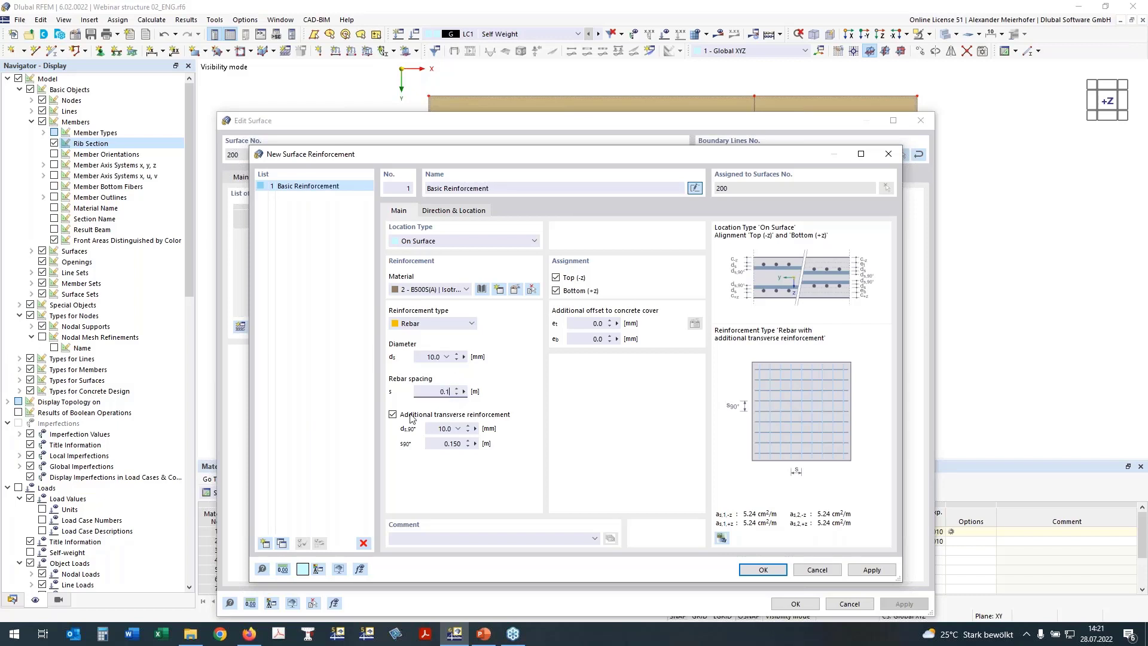
double_click(456, 445)
type("1")
left_click(422, 357)
left_click(772, 570)
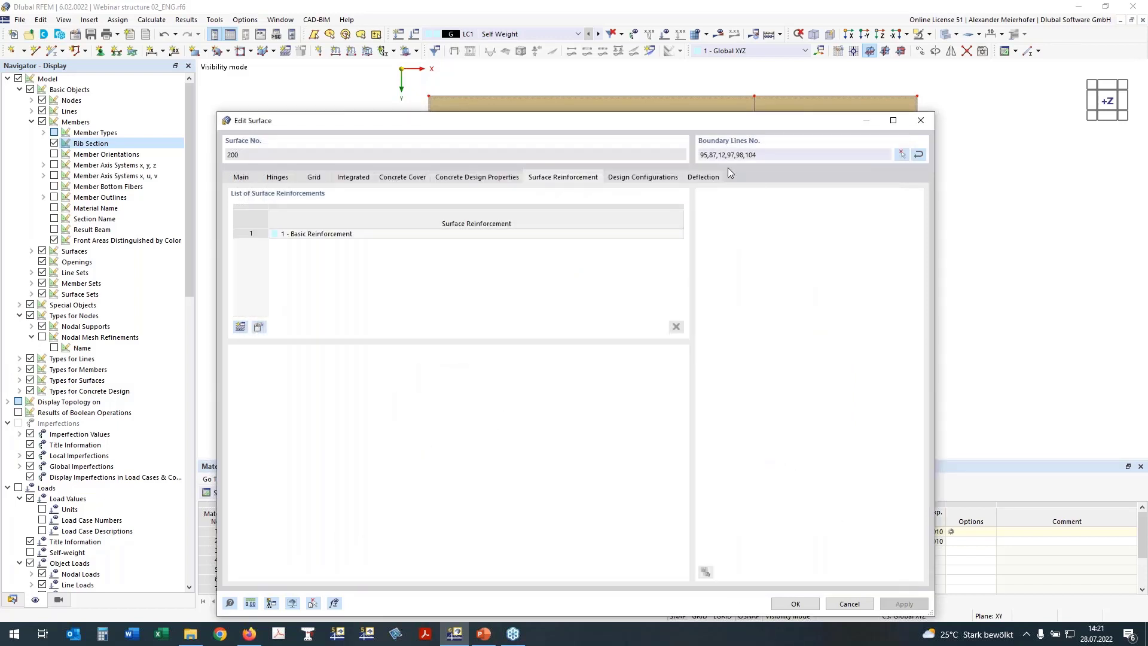
Show surface 200's design configurations, using 1 - Standard for ultimate and serviceability checks.
left_click(657, 180)
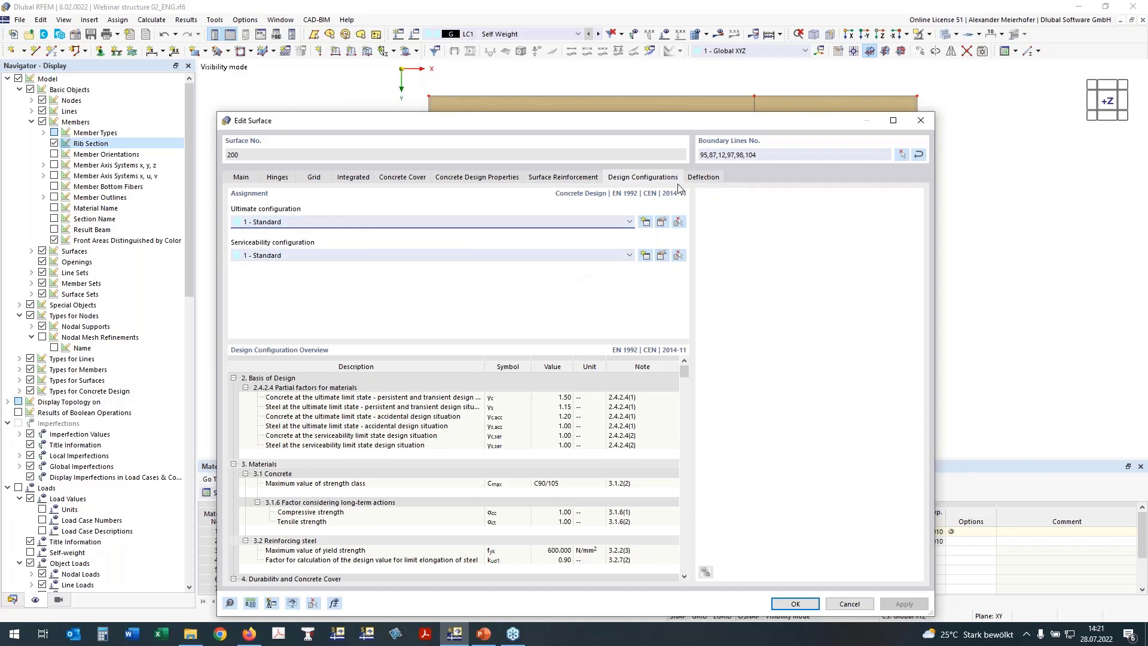
Set the deflection displacement reference to parallel surface at the point of minimum nodal deformation.
left_click(705, 178)
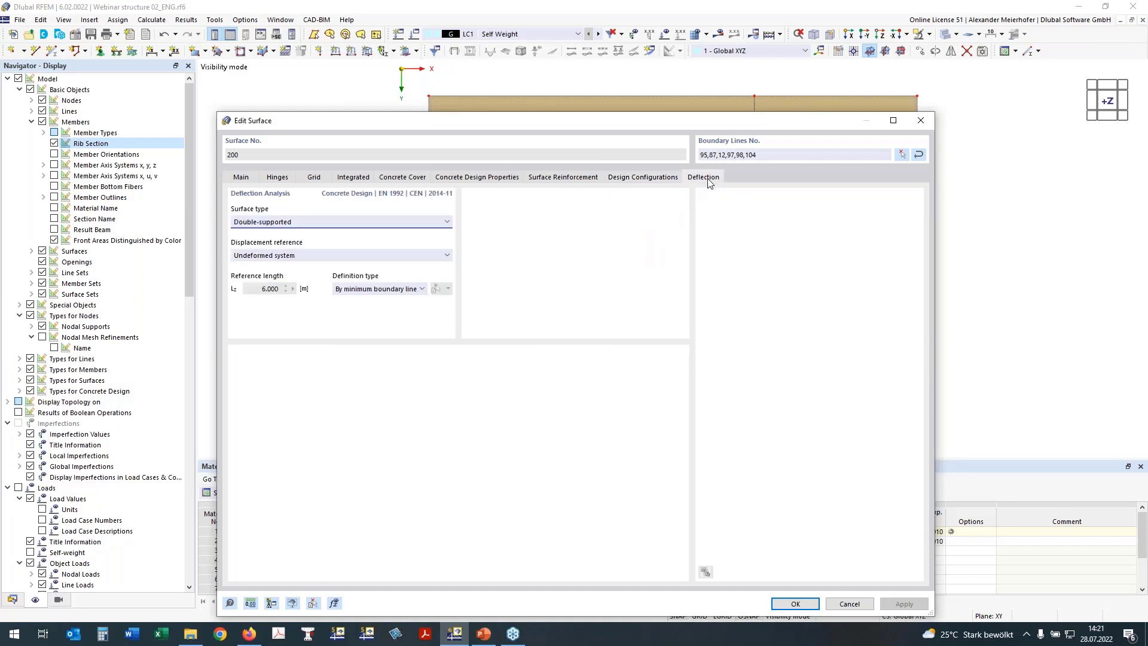
left_click_drag(534, 113, 329, 249)
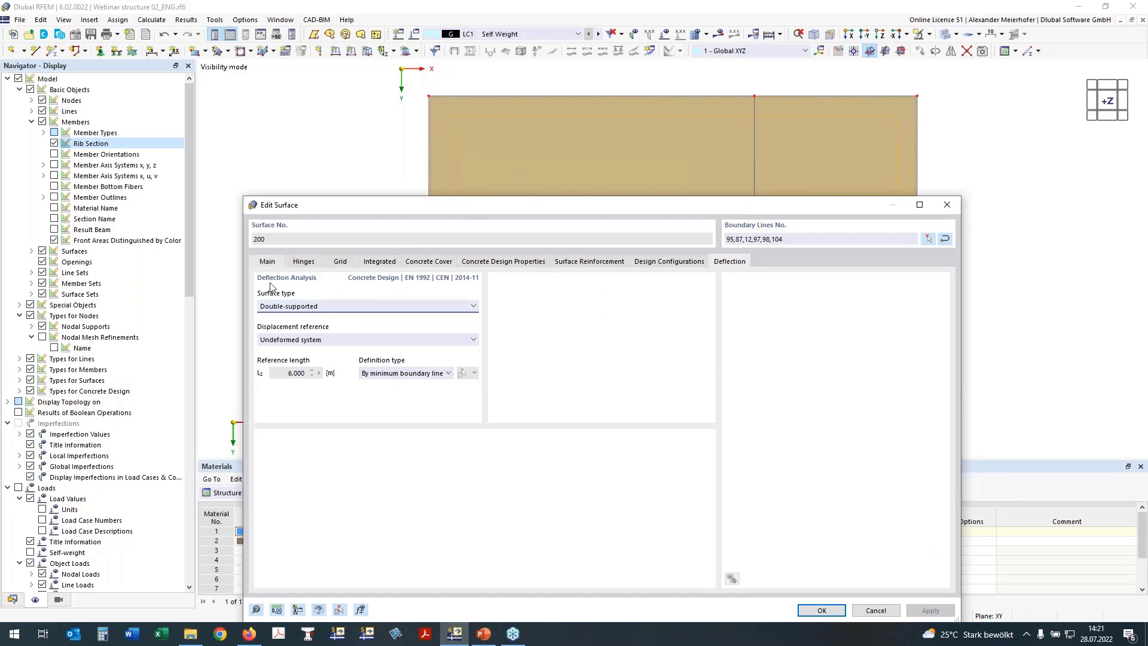
left_click(282, 340)
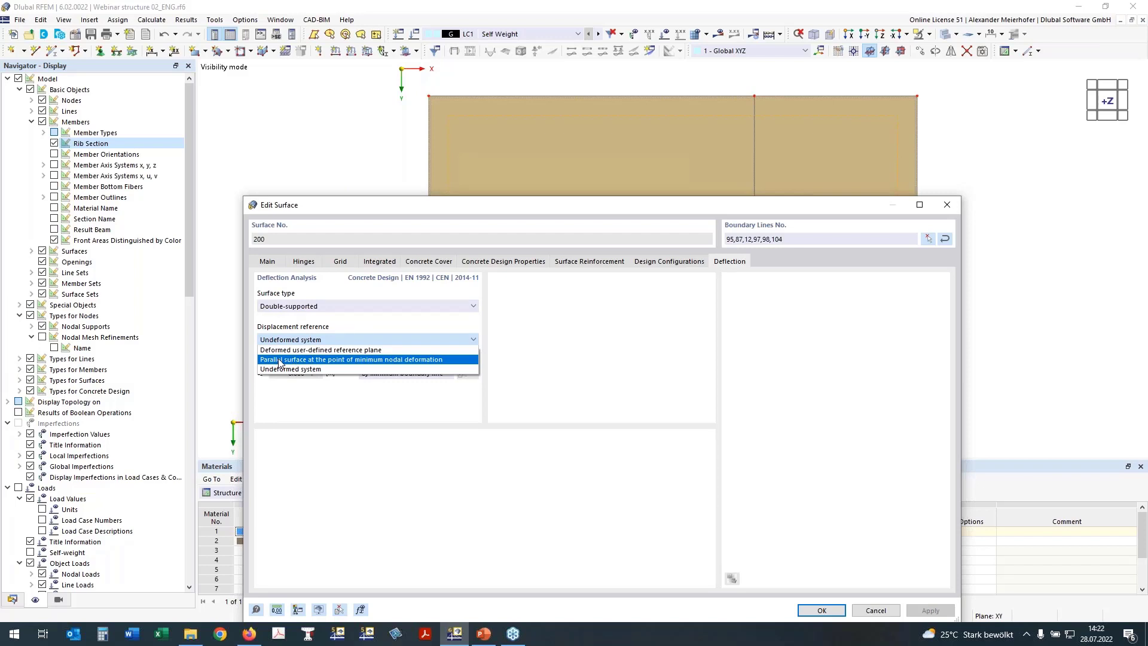
left_click(279, 359)
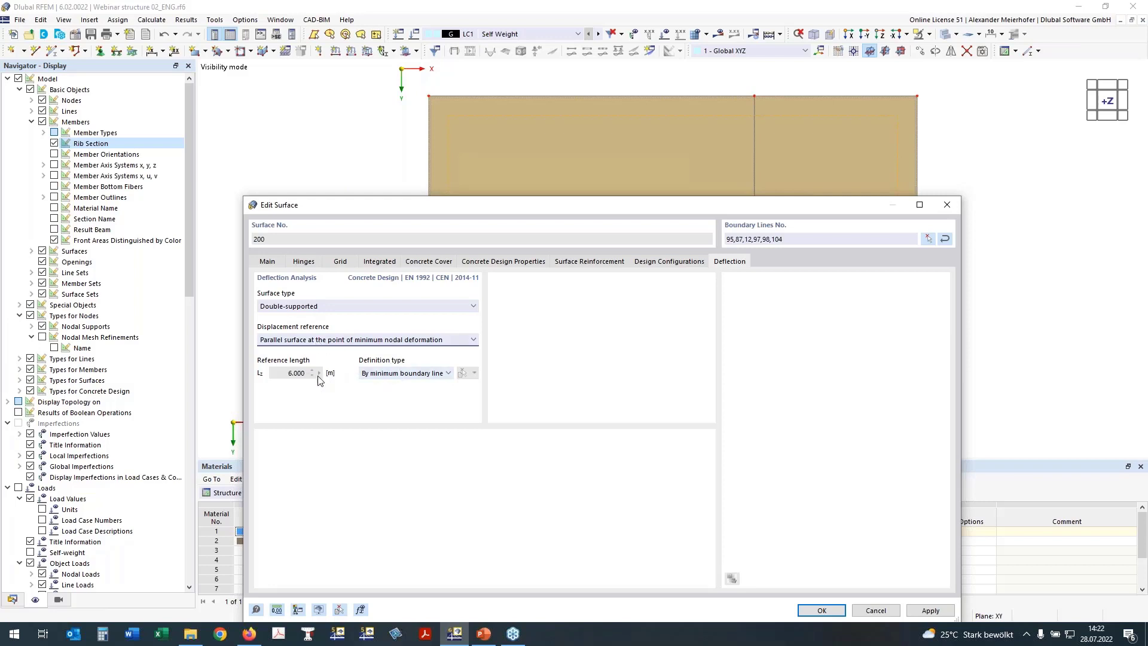
Define the reference length manually as 5.500 m between nodes 29 and 22, and confirm.
left_click(407, 377)
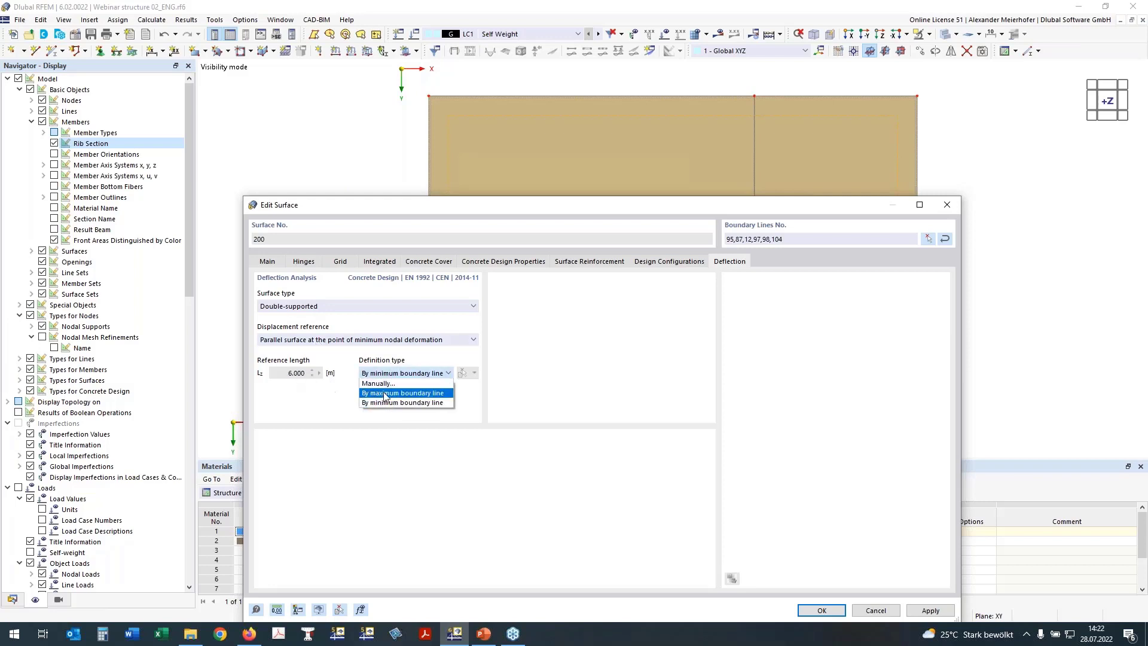
left_click(406, 384)
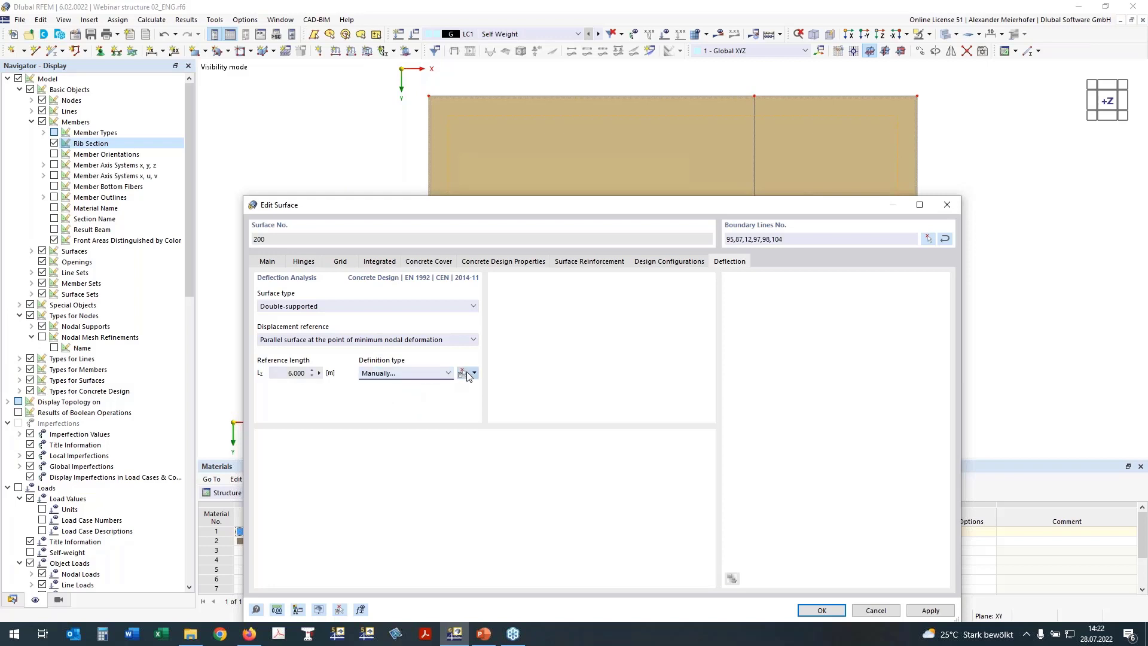
left_click(468, 372)
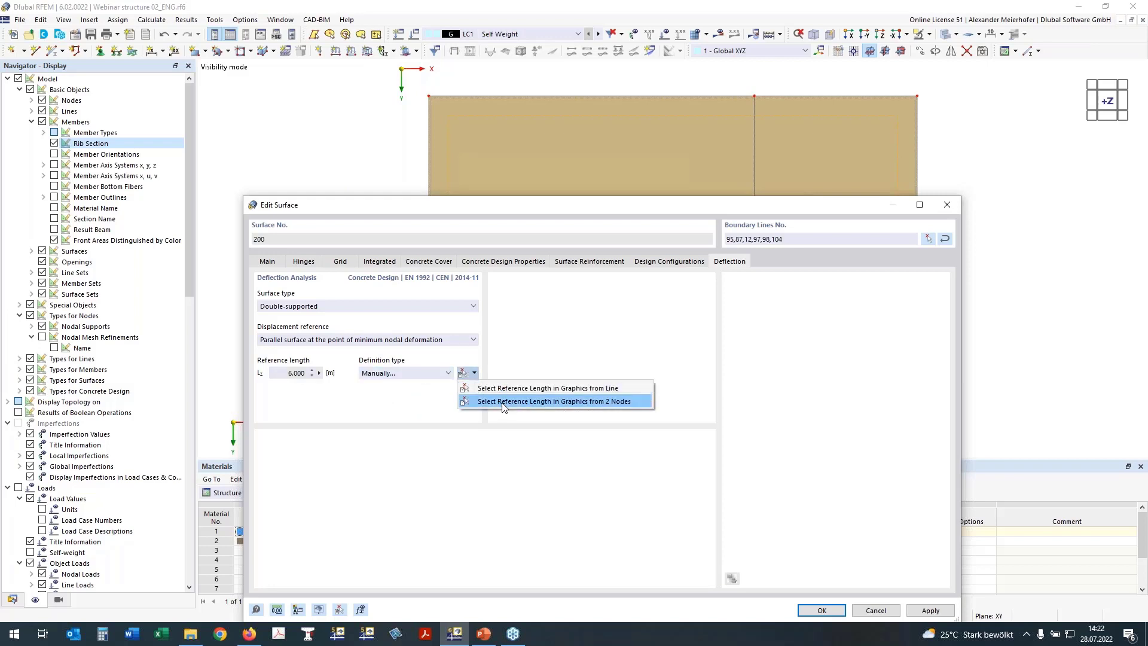
left_click(503, 401)
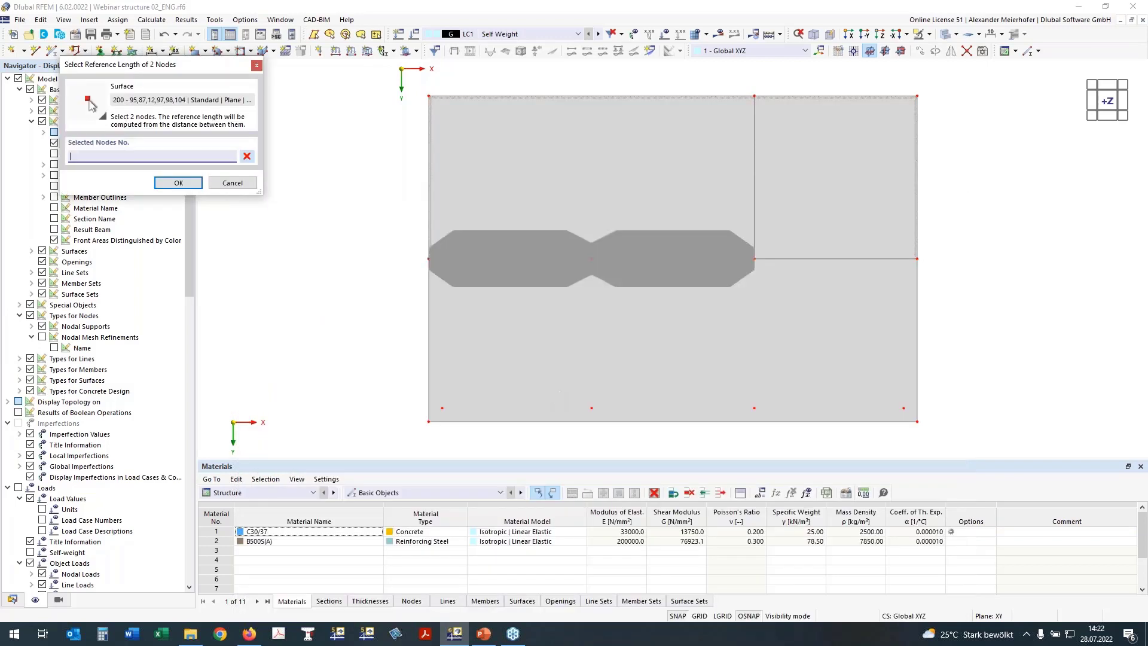
left_click(592, 258)
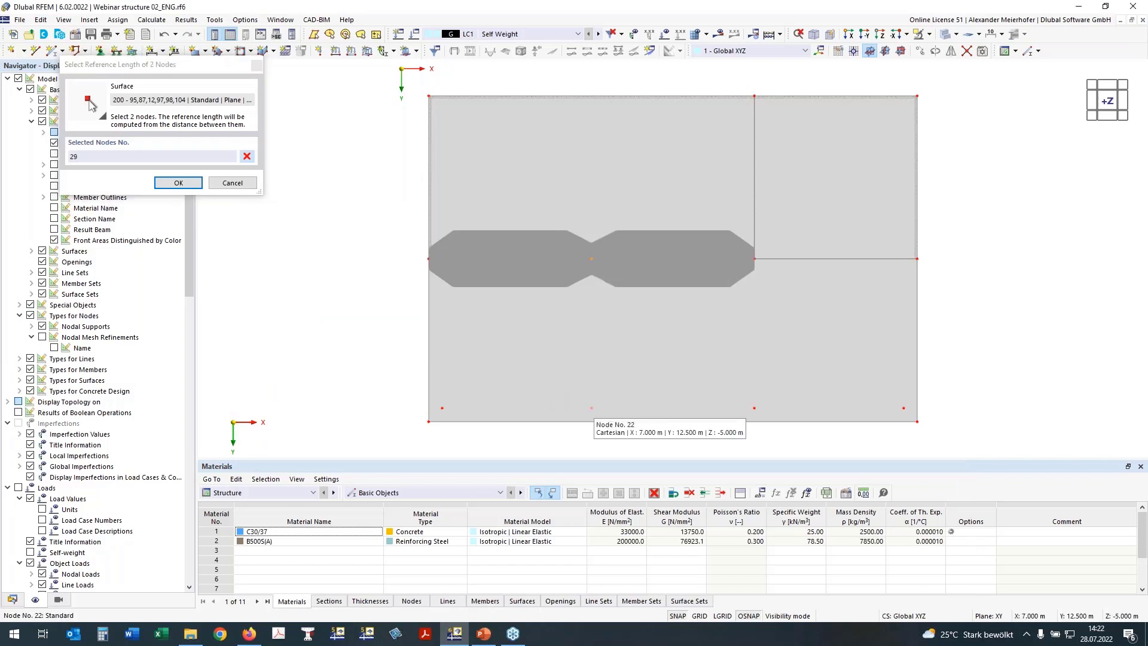
left_click(591, 408)
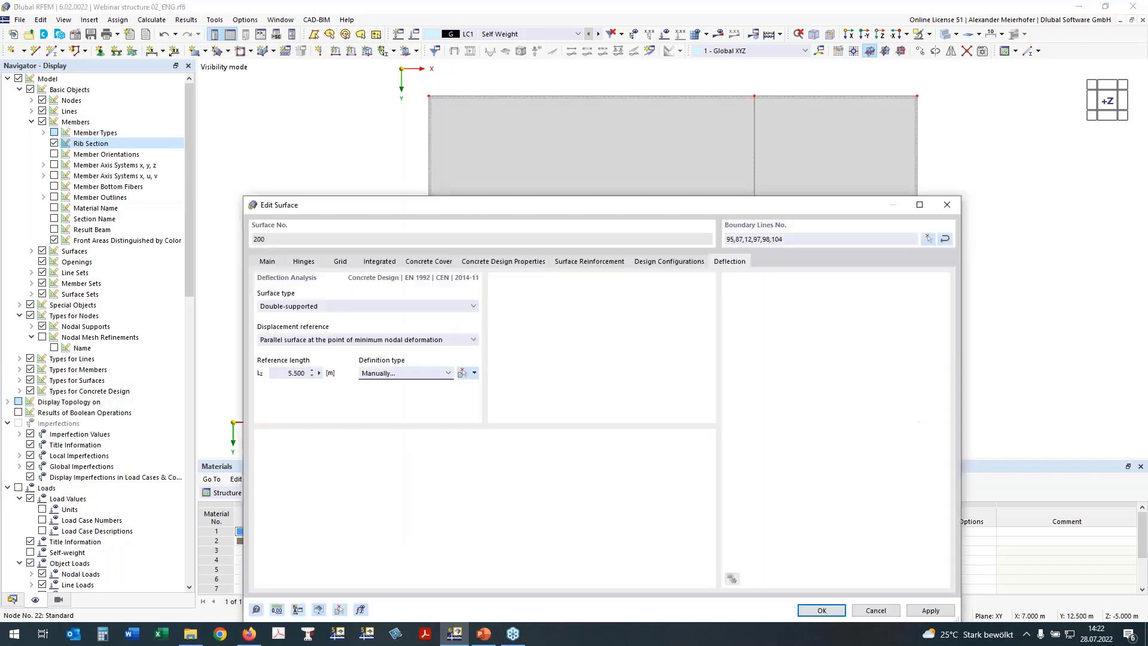
left_click(823, 611)
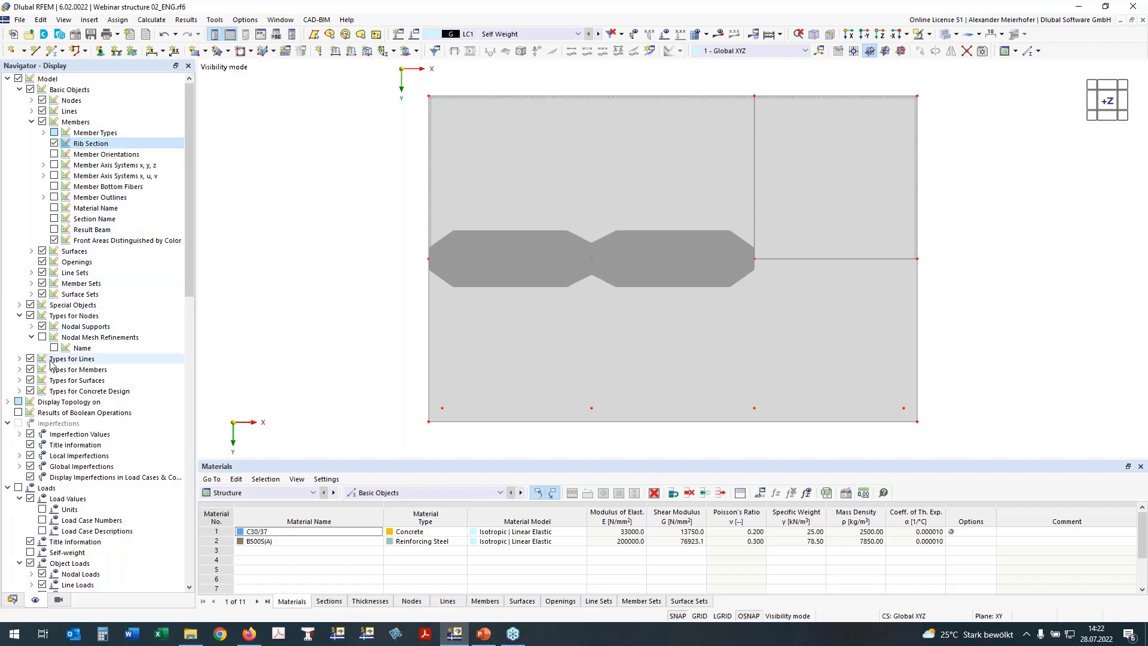
Display the on-surface reinforcement on the slab and inspect it, ending in the +Z plan view.
left_click(19, 391)
scroll(41, 386, "down", 2)
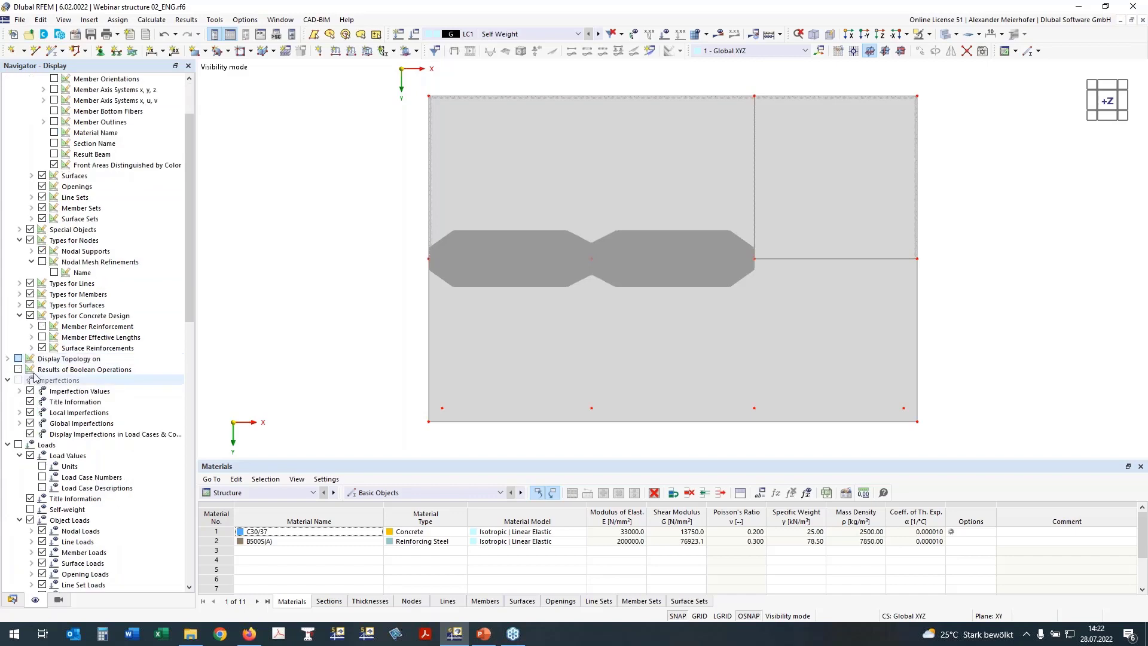
left_click(32, 349)
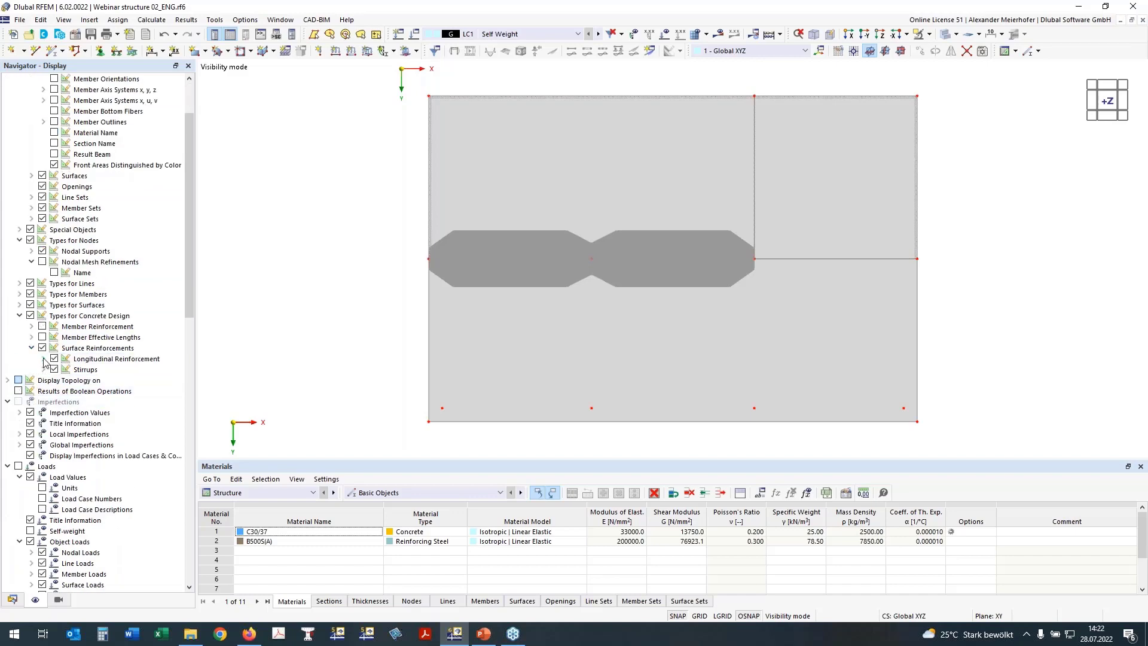
left_click(43, 359)
left_click(67, 423)
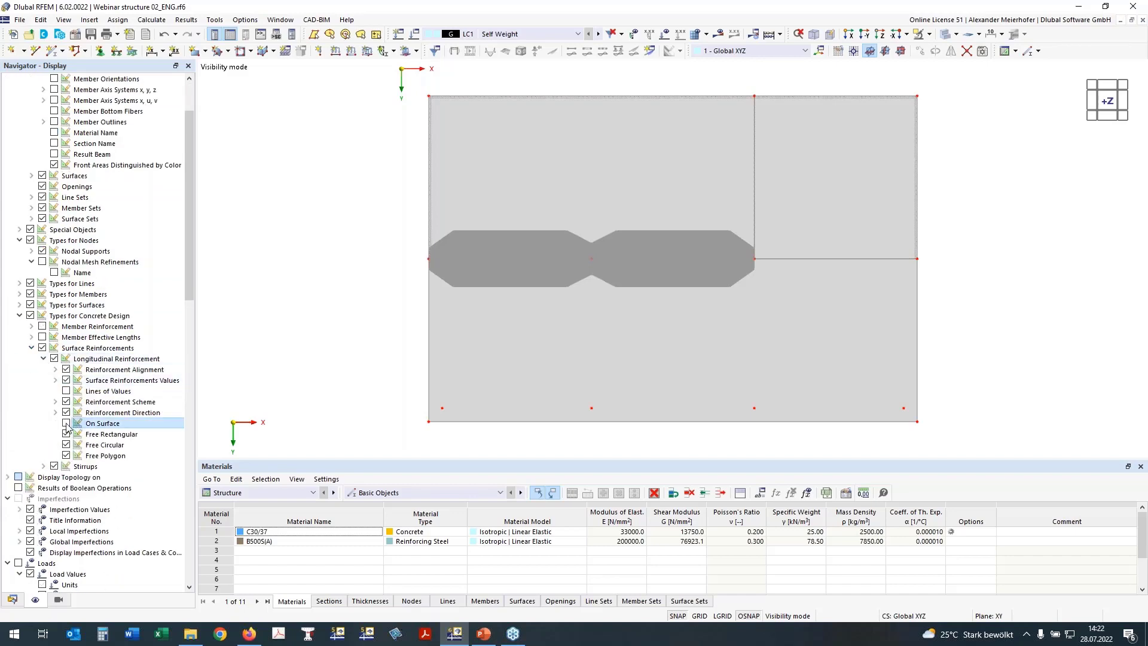
left_click(66, 423)
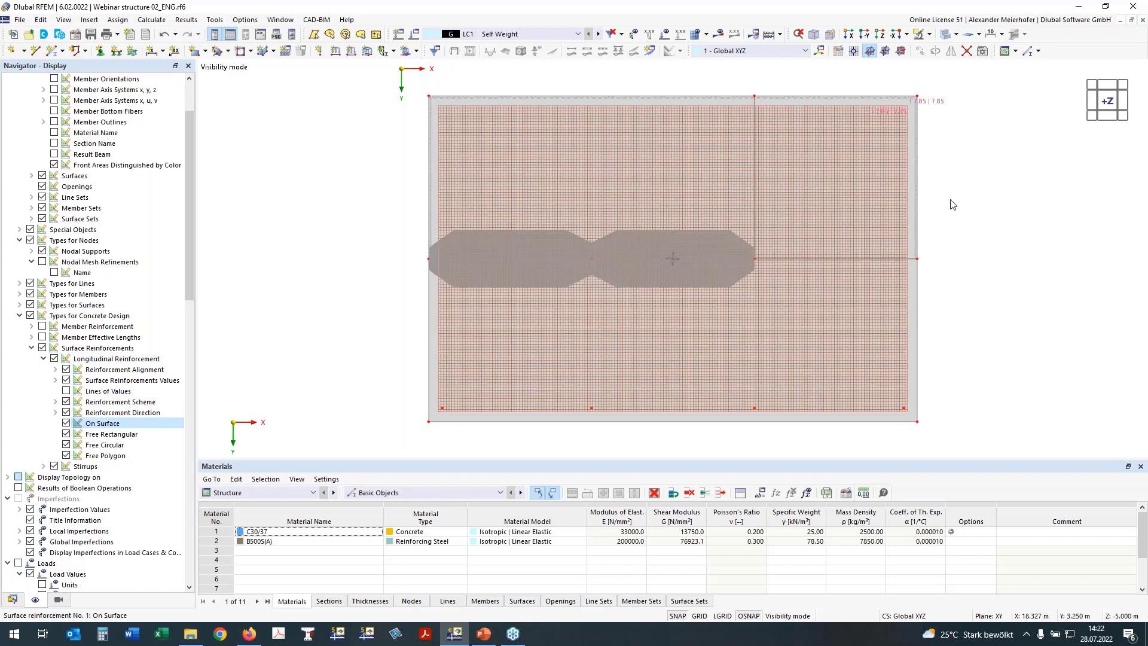
middle_click_drag(953, 205, 946, 246, "ctrl")
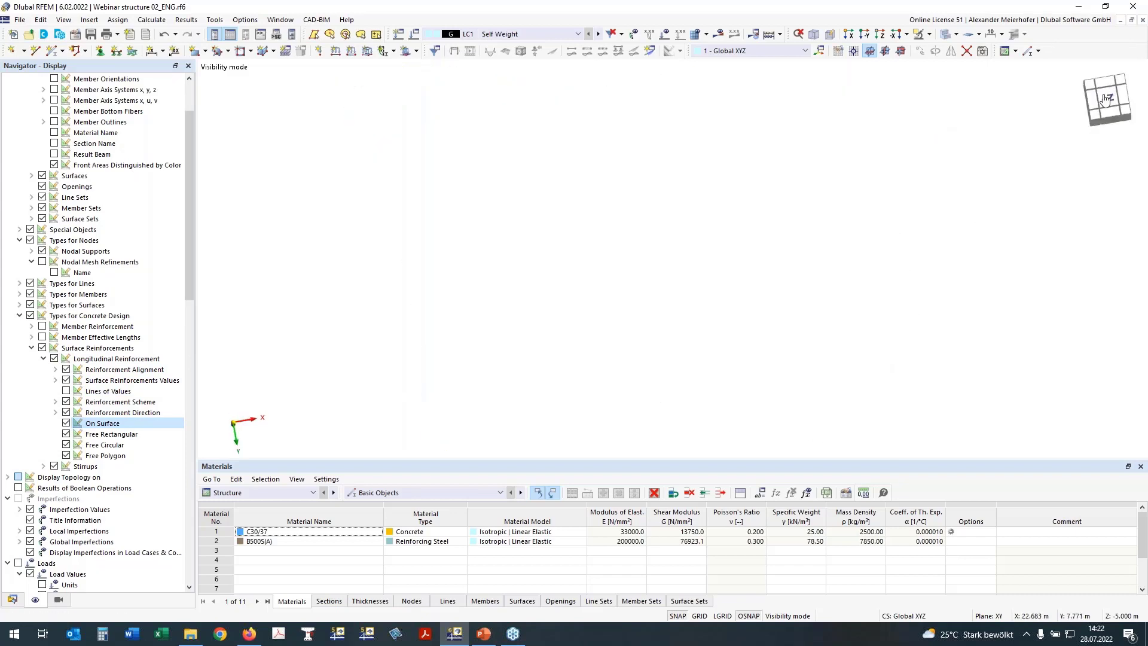
left_click(1105, 98)
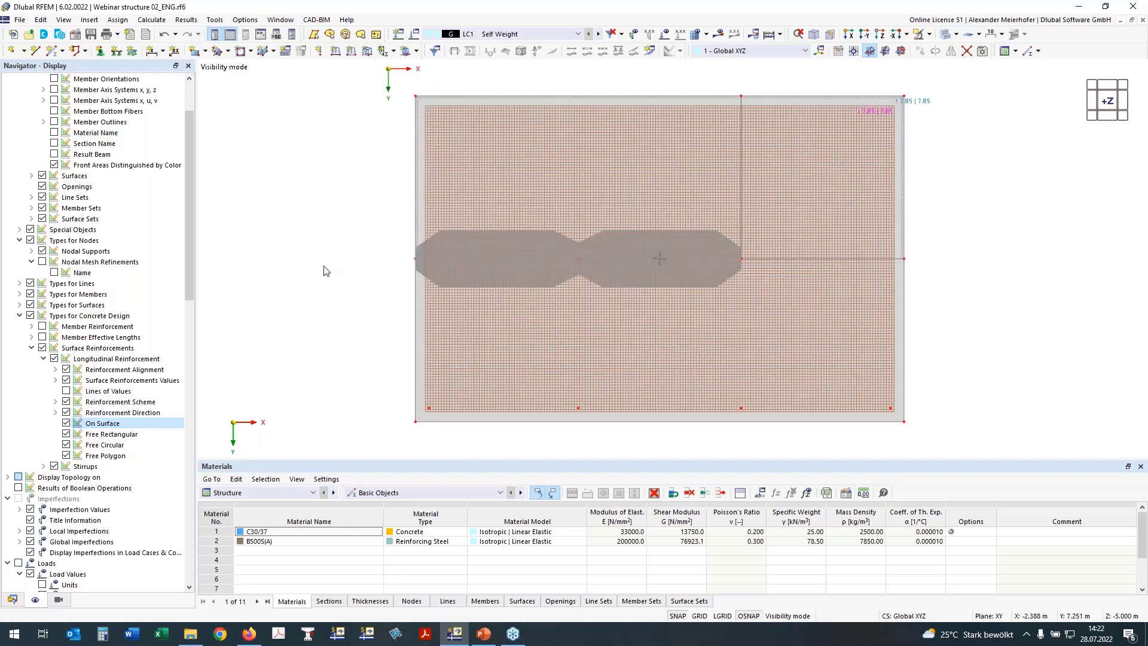
Hide the surface reinforcement and window-select the row of nodes near the slab's lower edge.
left_click(42, 349)
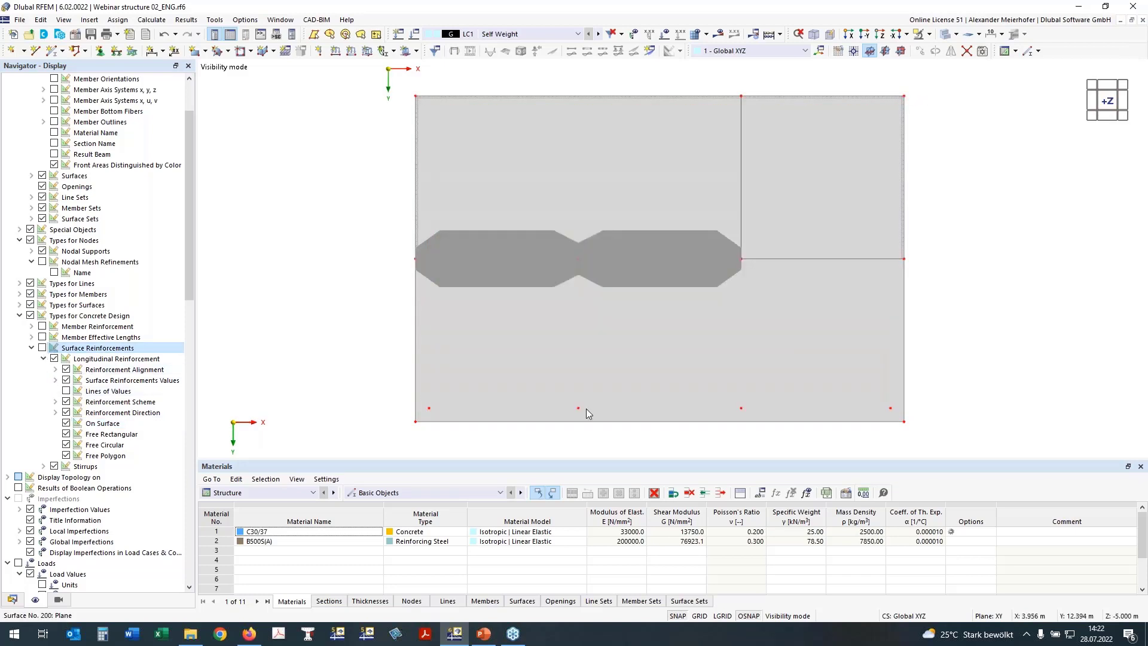
middle_click_drag(388, 244, 358, 423, "ctrl")
left_click_drag(353, 367, 987, 427)
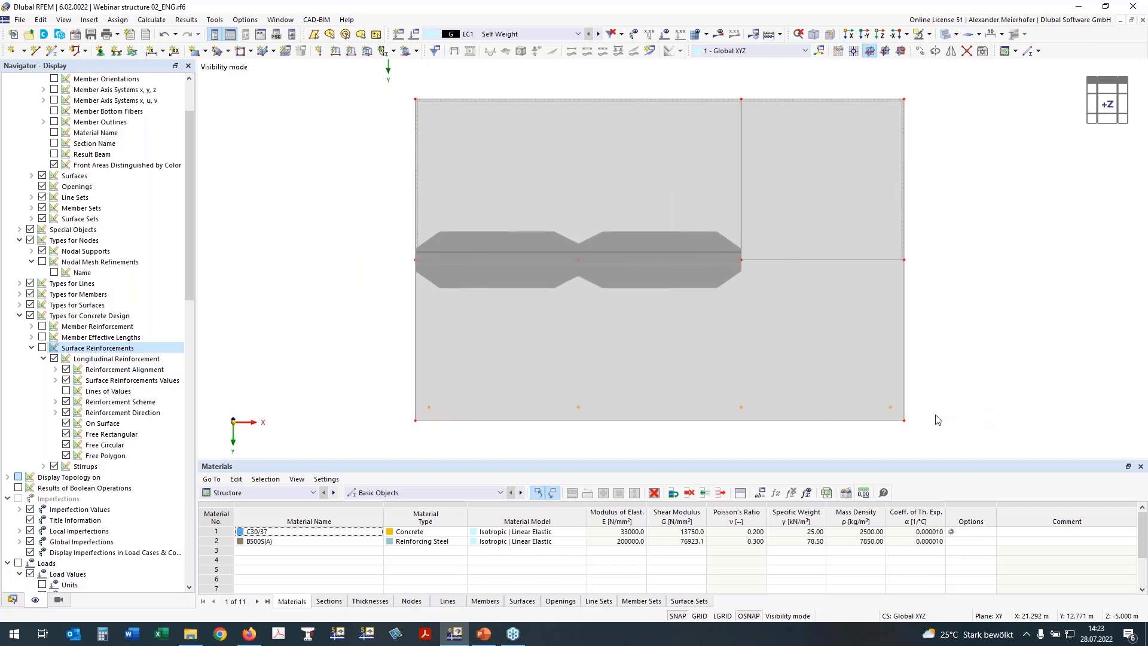
right_click(892, 412)
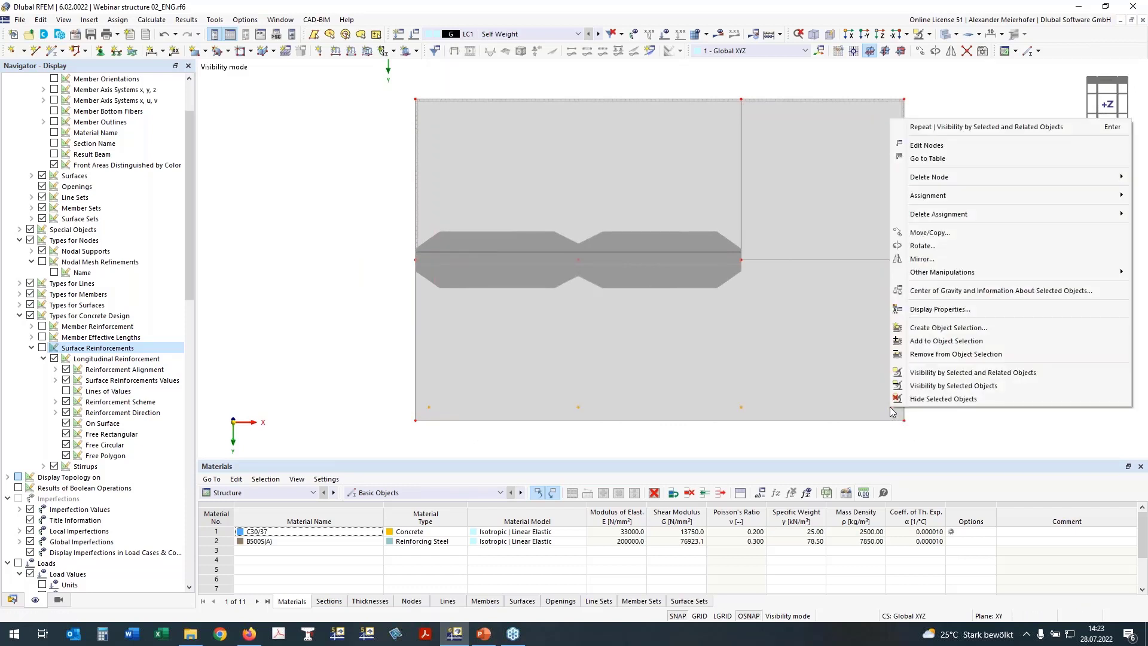
Enable punching design for nodes 21, 22, 25 and 26.
left_click(926, 144)
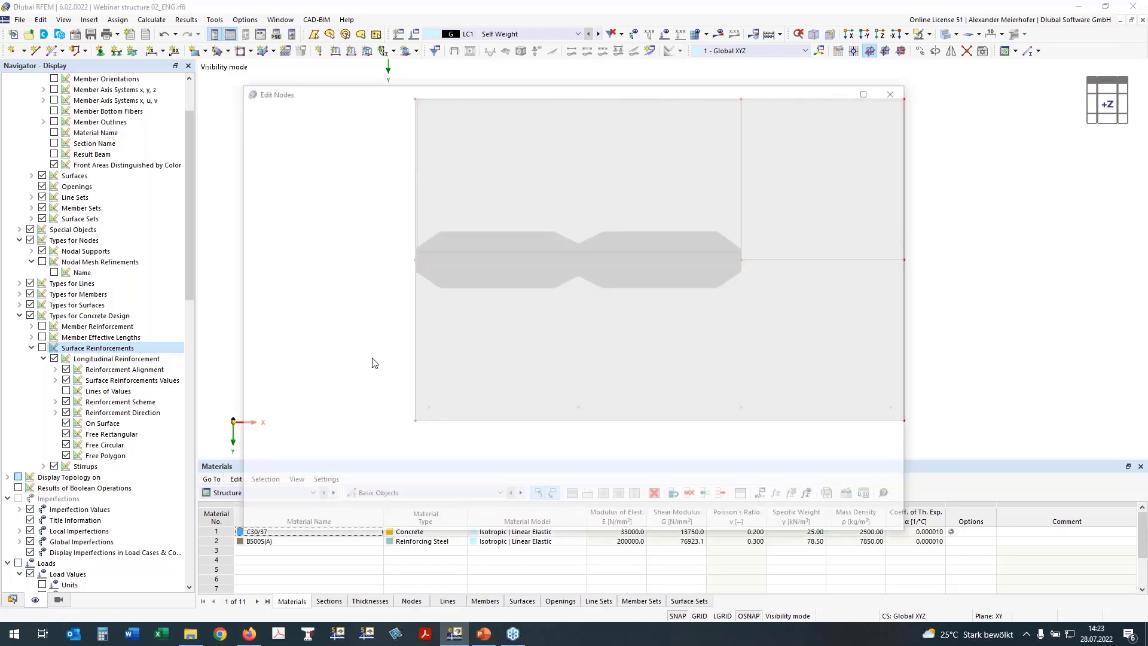
left_click(262, 453)
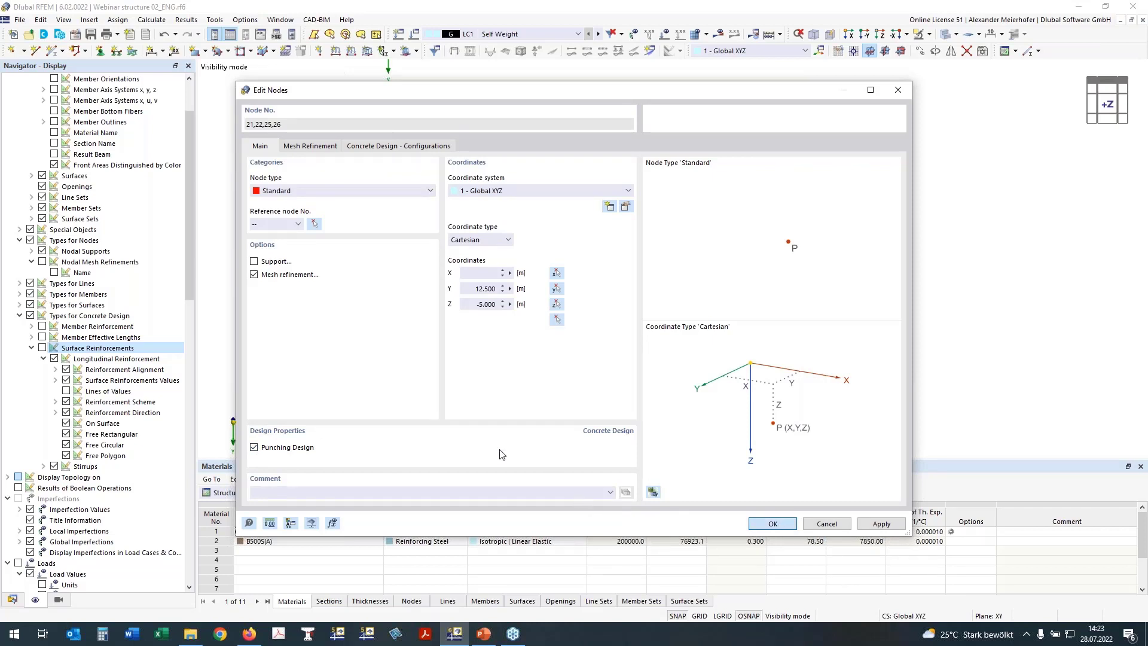
key("Return")
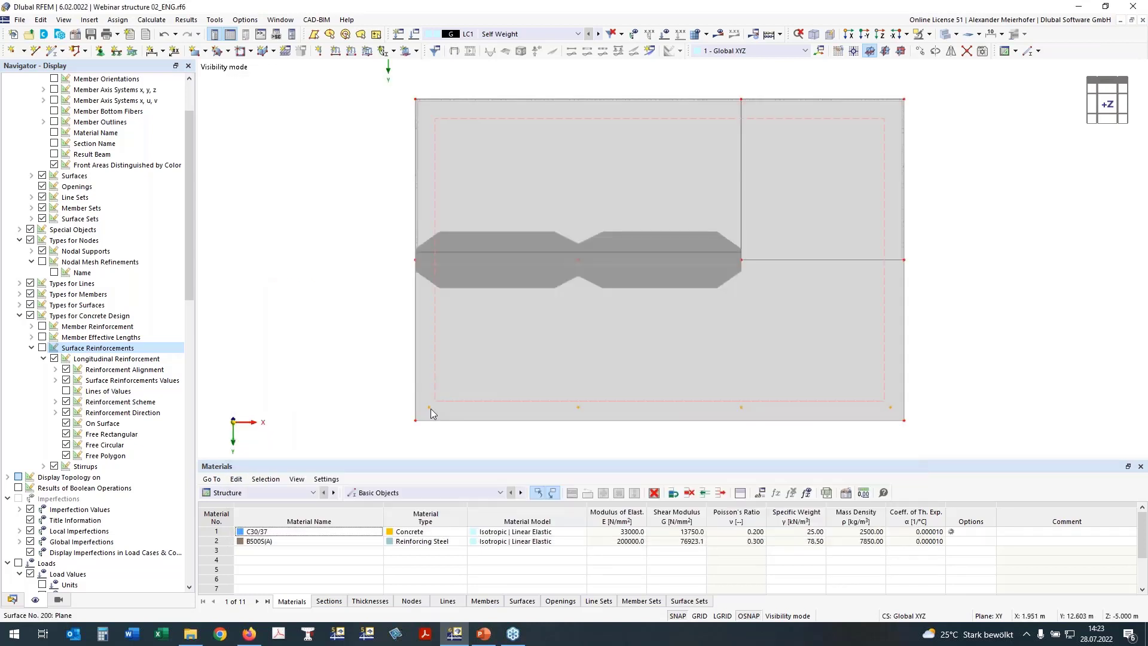
left_click(366, 386)
View the slab from above (+Z) and select the rib members.
middle_click_drag(356, 365, 349, 379, "ctrl")
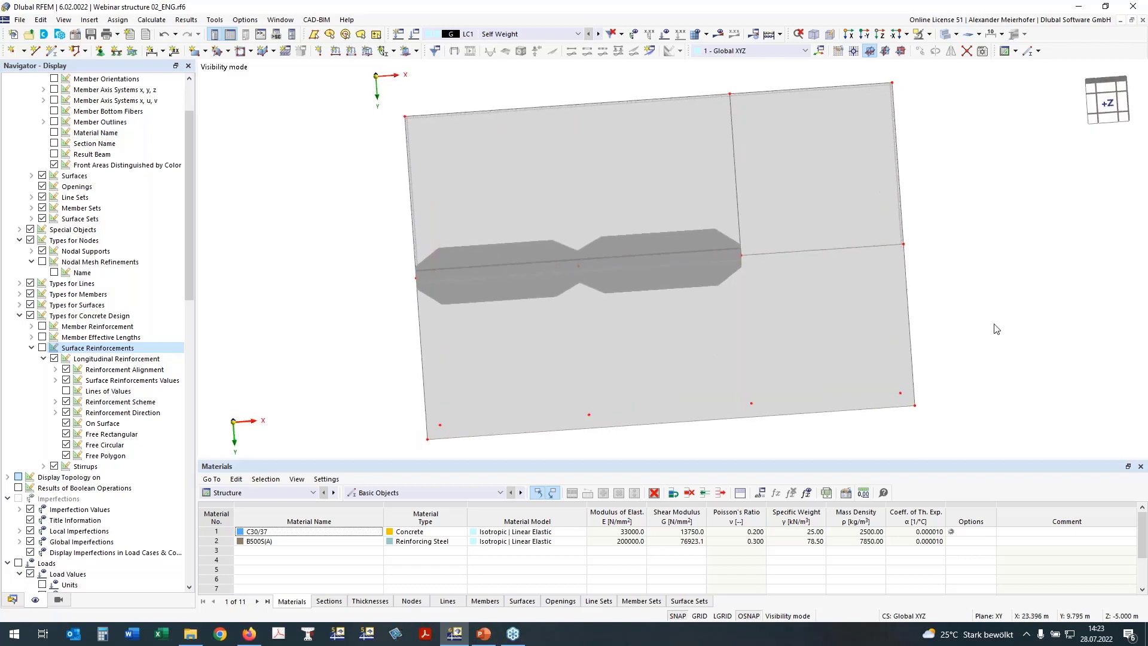
left_click(1109, 105)
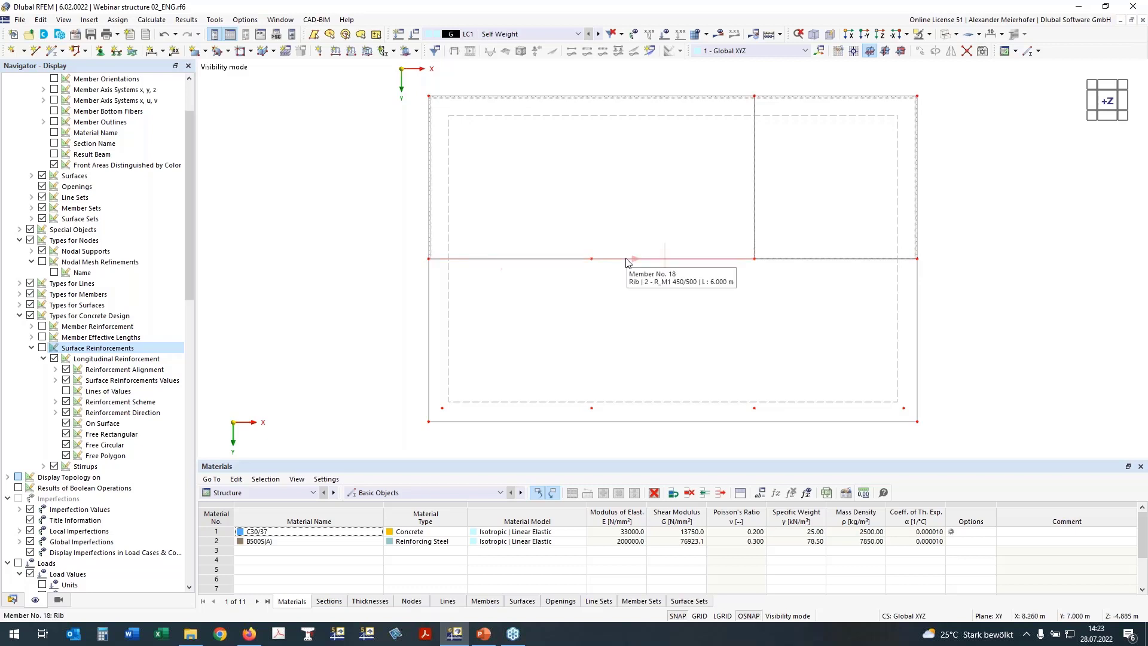
left_click(549, 260)
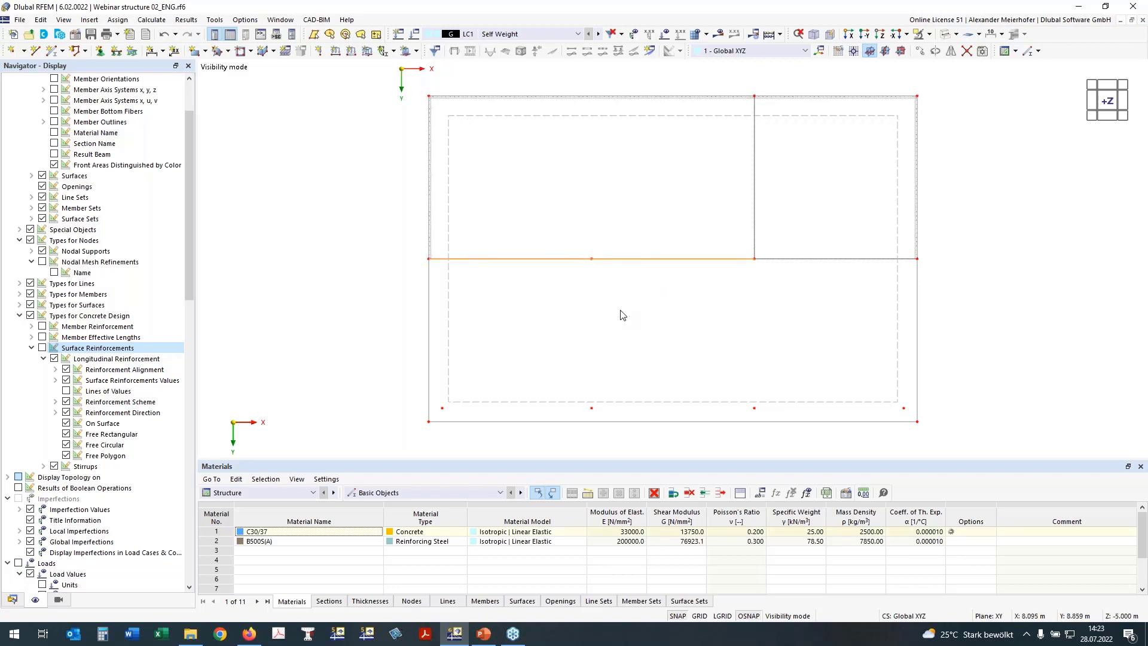
Create a member set from rib members 17 and 18 with design properties enabled.
right_click(638, 262)
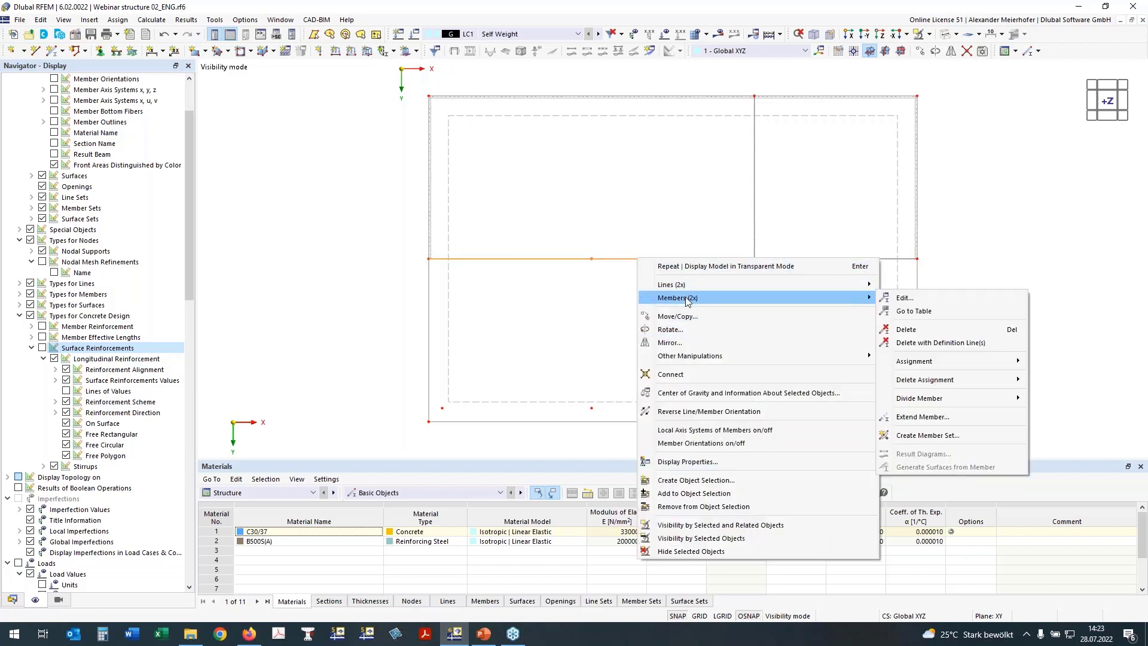
left_click(951, 435)
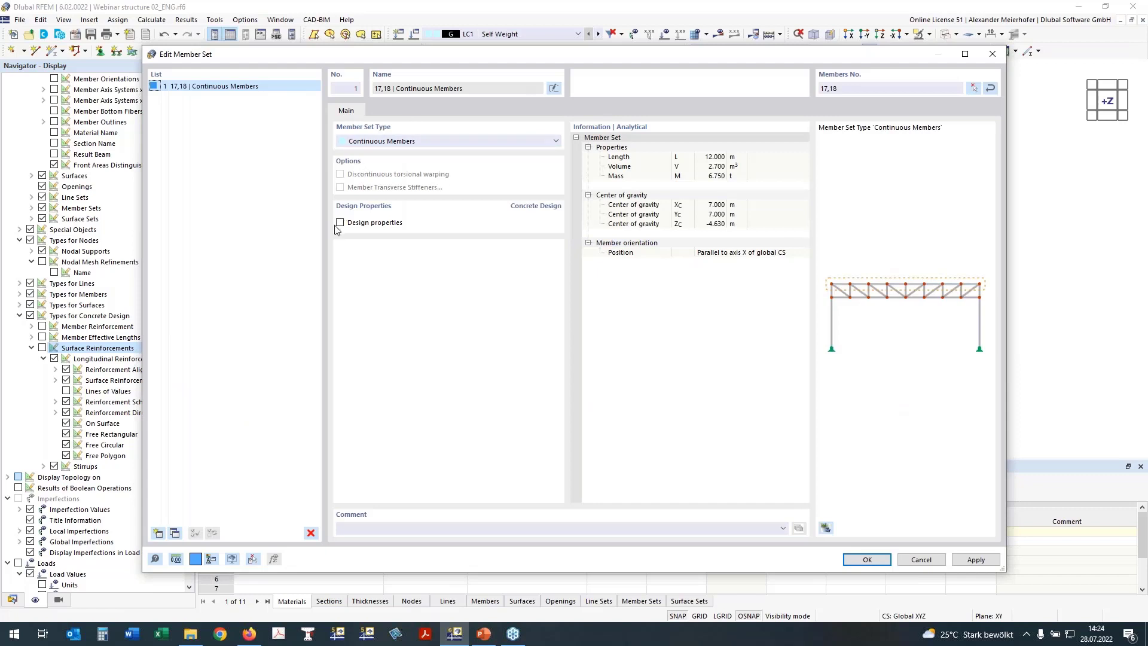
left_click(359, 224)
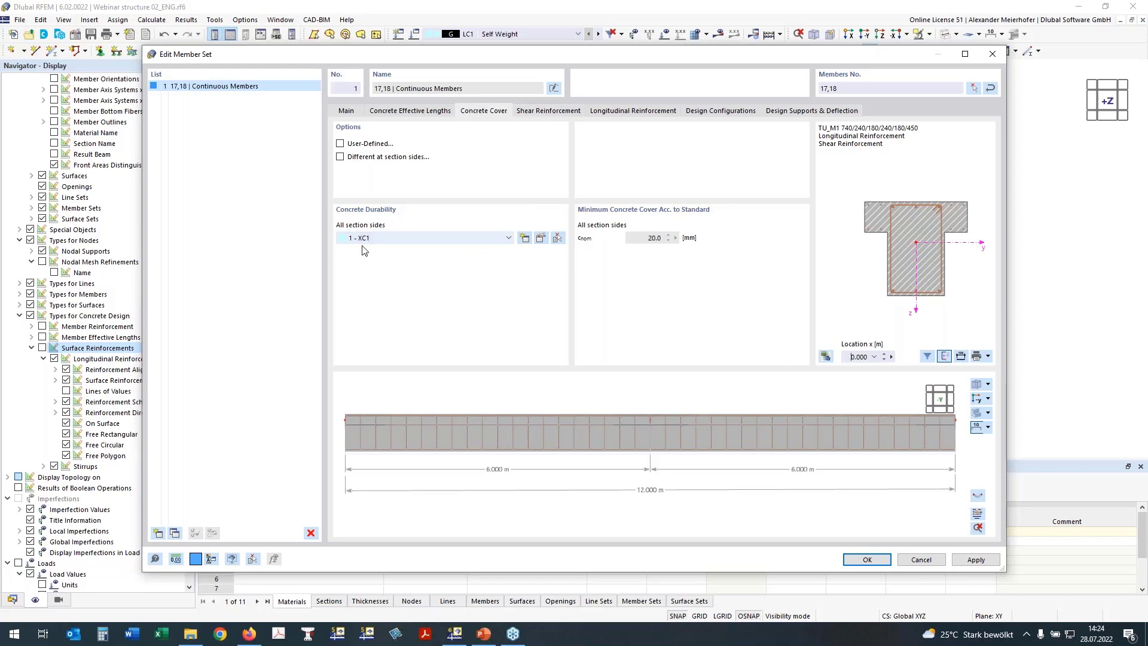
Set the member set's stirrup spacing to 0.150 m.
left_click(547, 111)
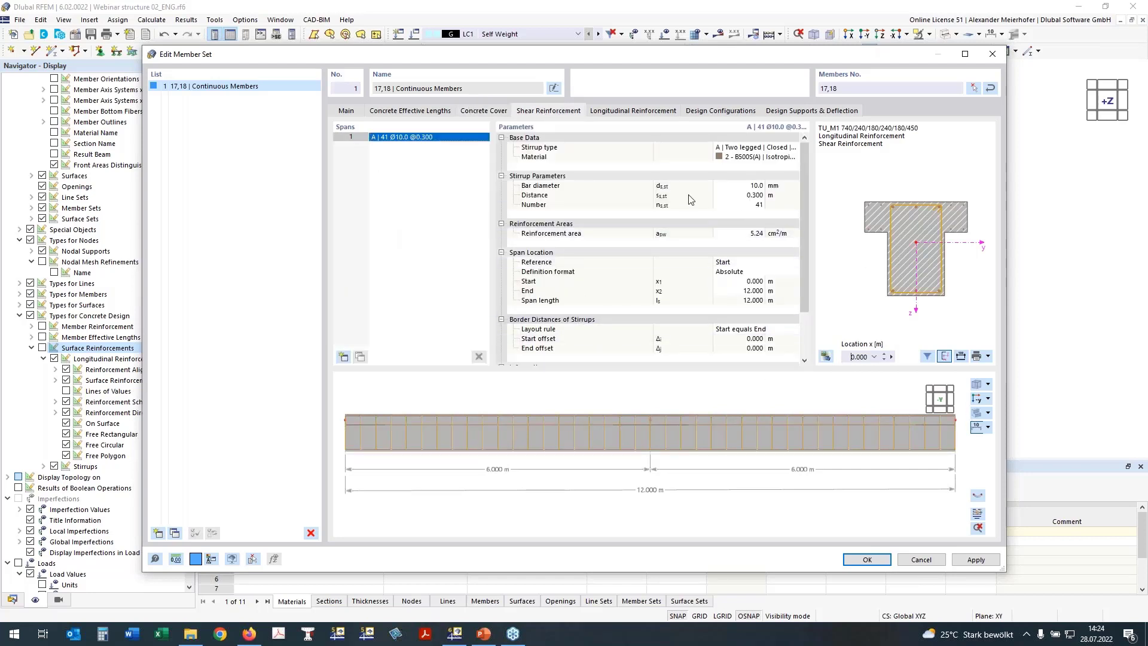
left_click(755, 195)
type("0,15")
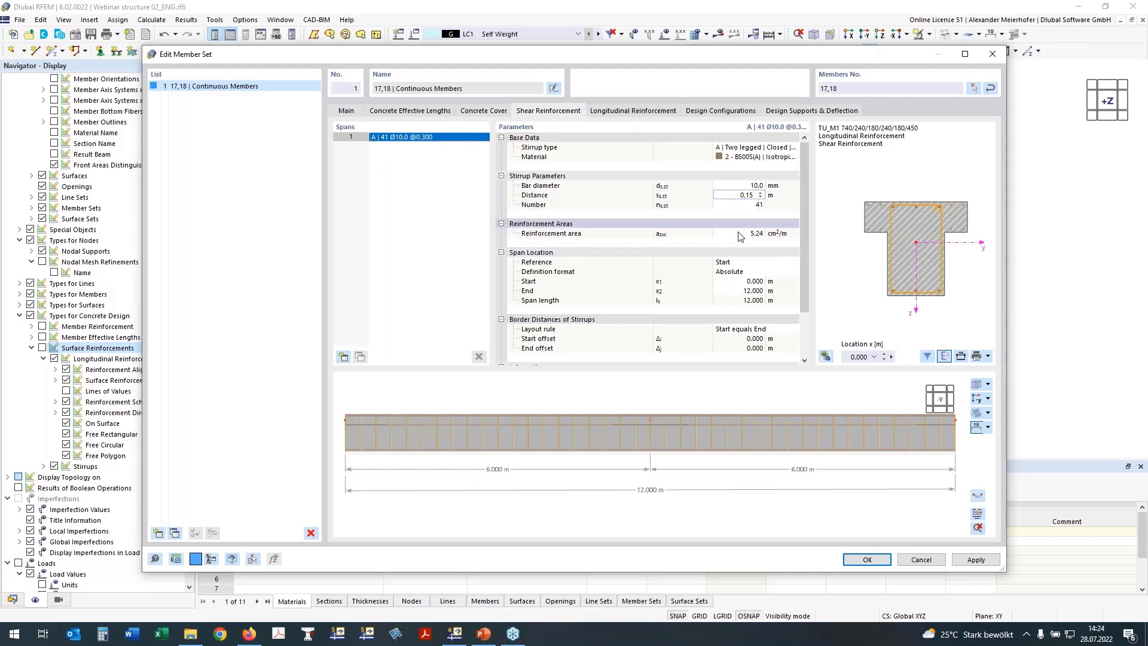
left_click(979, 402)
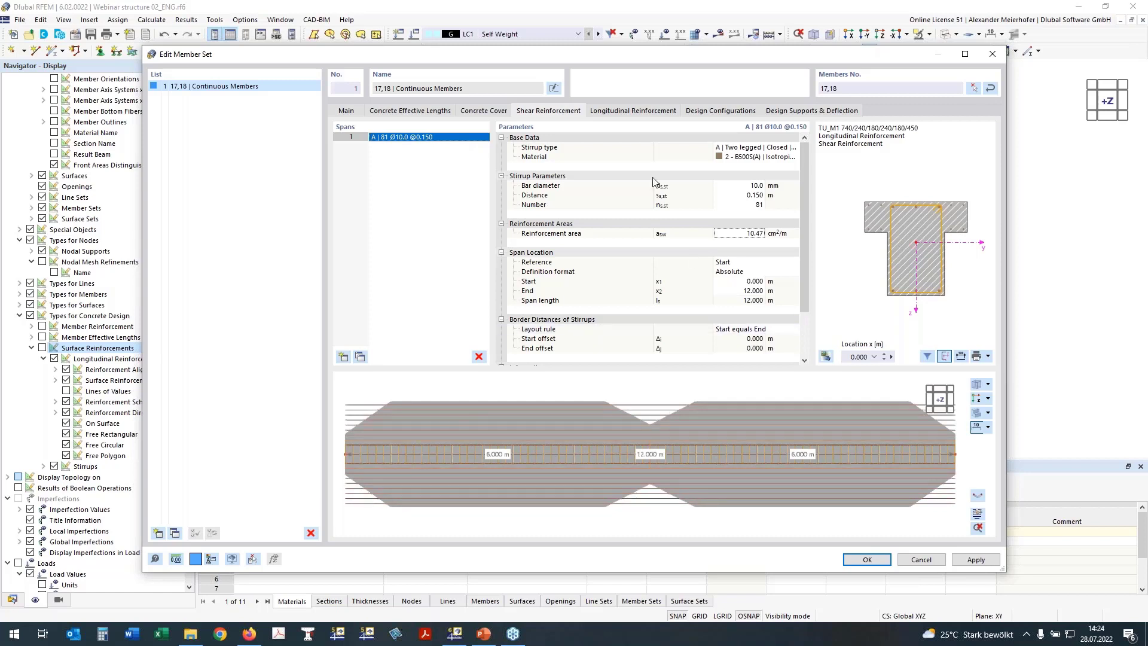
left_click(628, 111)
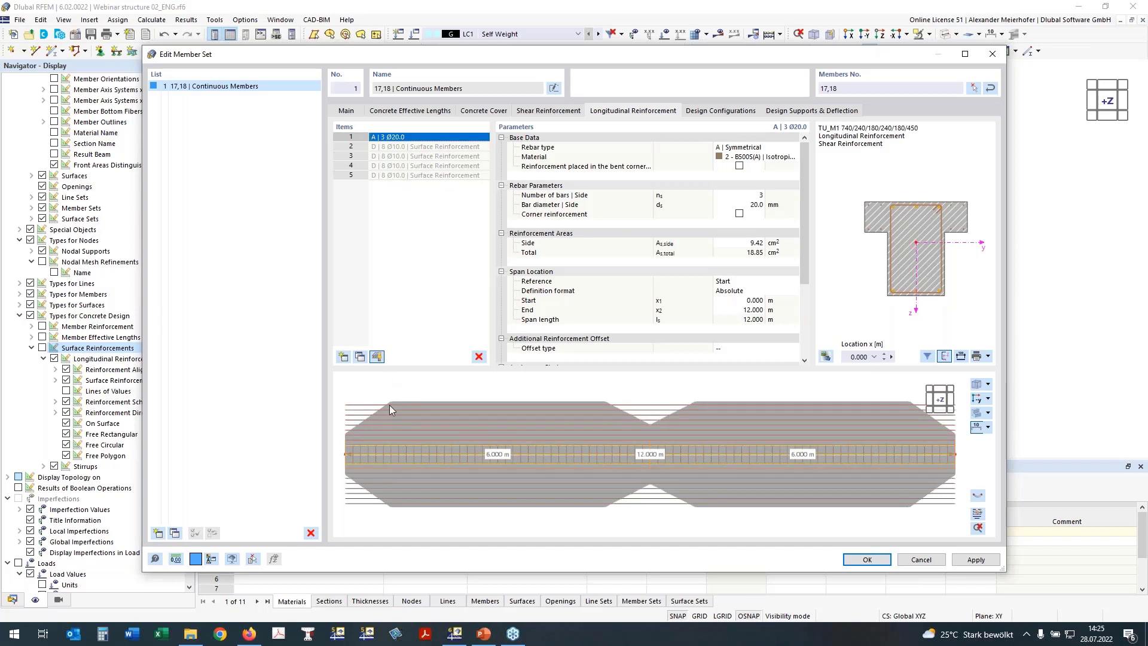
Make the longitudinal rebars unsymmetrical with 3 Ø20 top, 2 lateral and 4 Ø20 bottom bars.
left_click(884, 354)
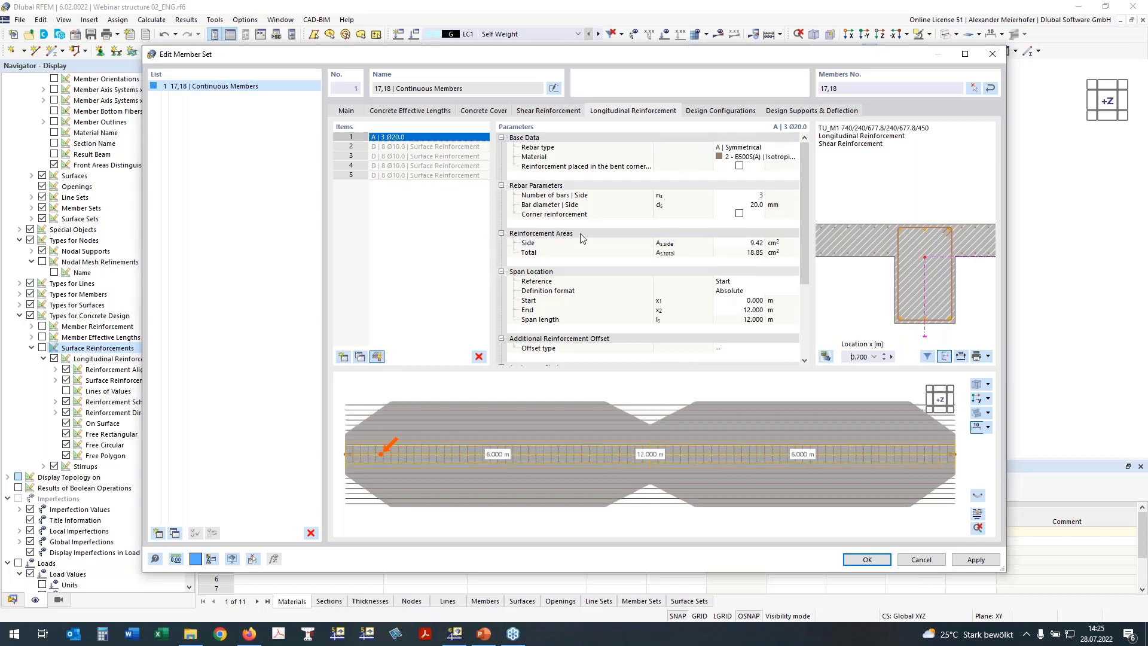
left_click(744, 149)
left_click(737, 163)
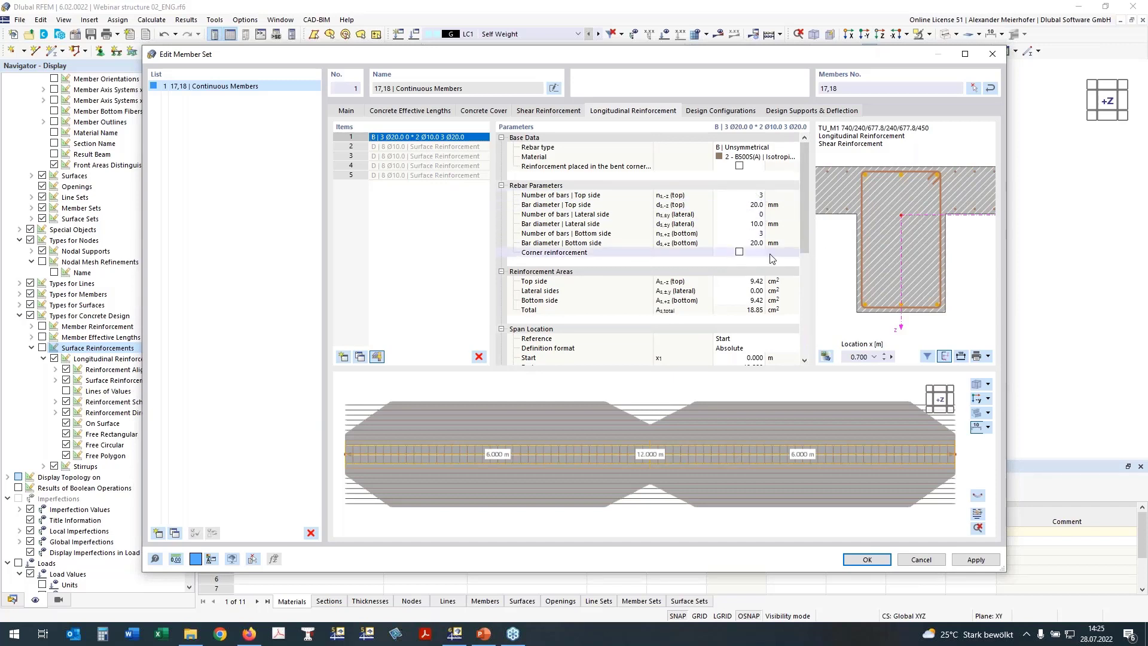
left_click(748, 214)
type("2")
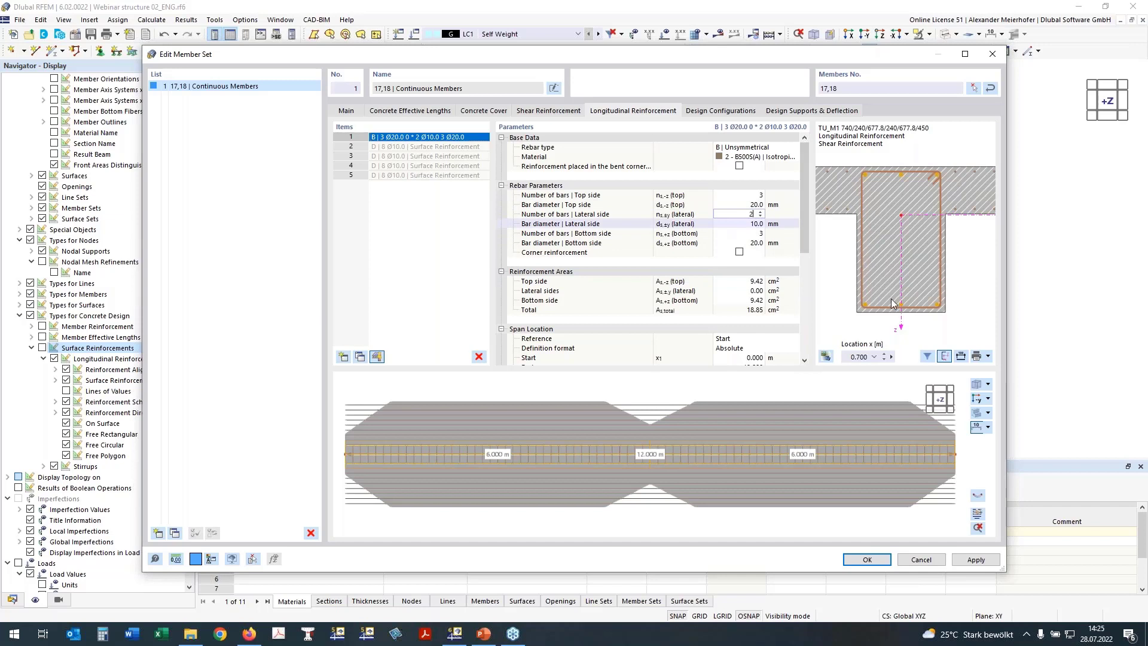
left_click(752, 236)
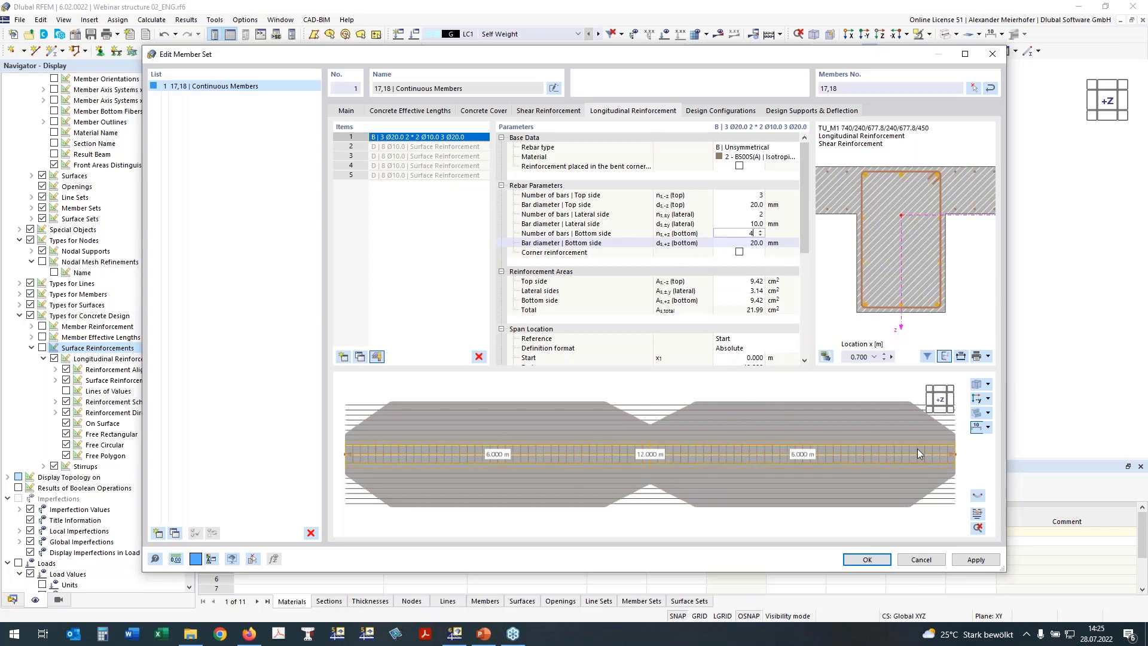
key("Tab")
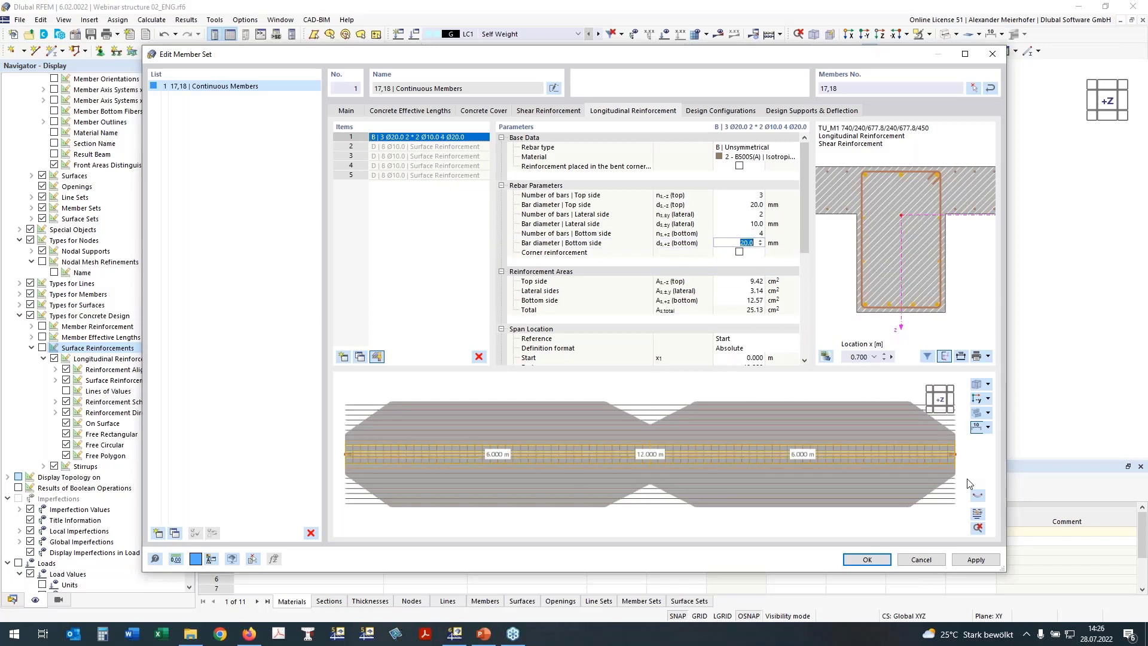
Review the rib's reinforcement layout drawing.
left_click(978, 515)
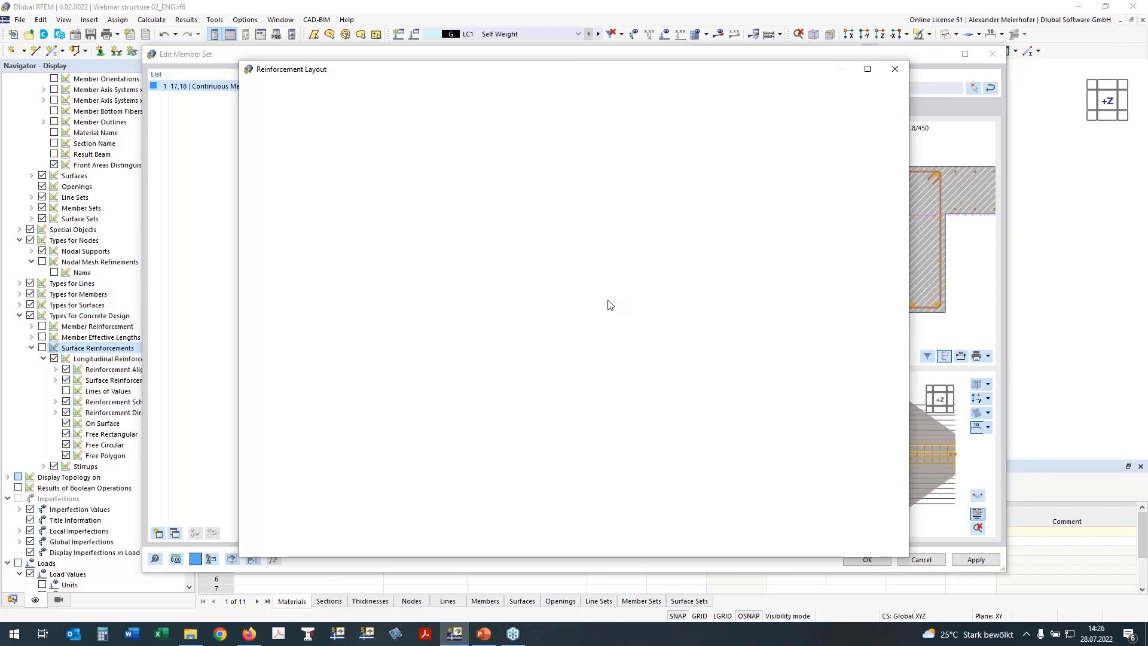
scroll(645, 288, "down", 1)
middle_click_drag(701, 289, 682, 262)
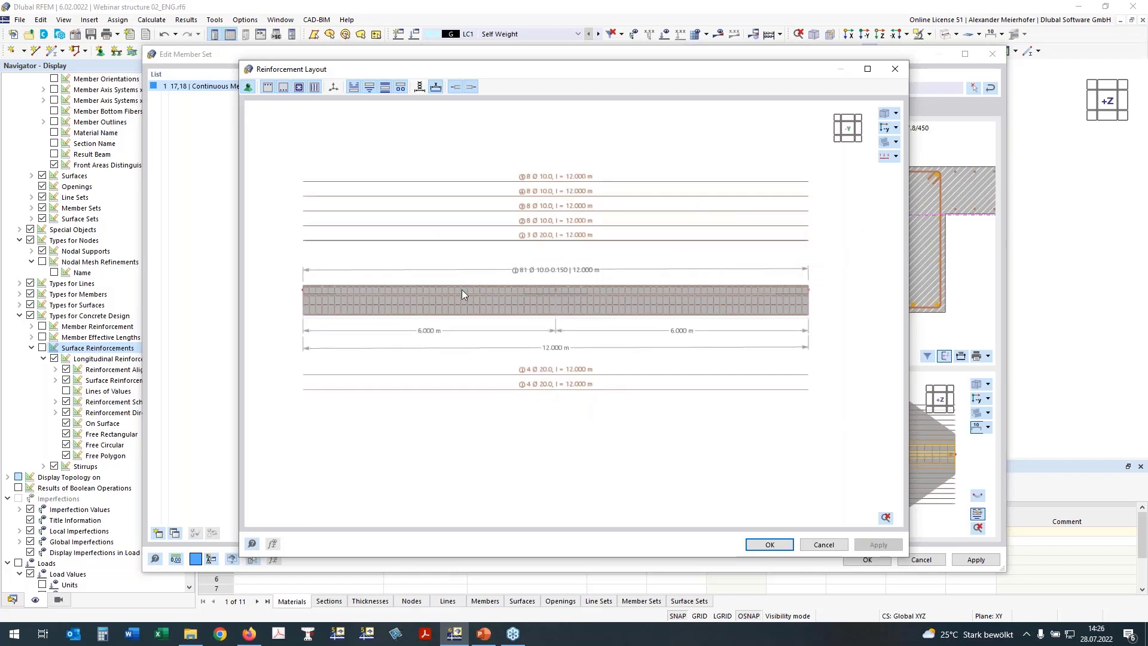
scroll(520, 277, "up", 2)
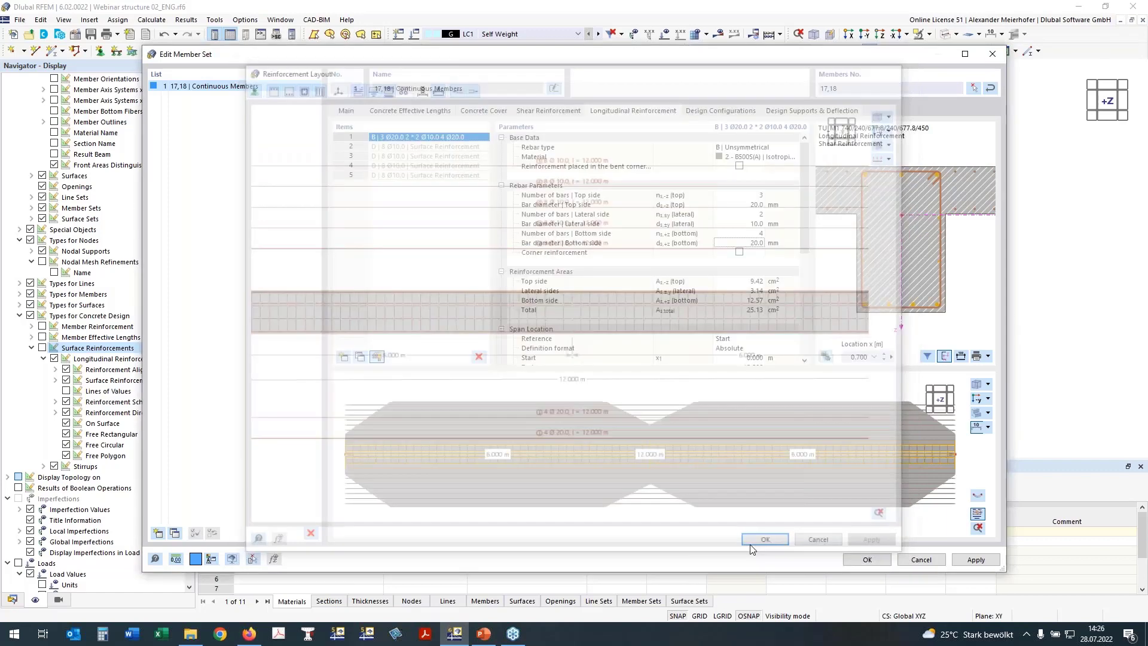
Check member set 1's deflection about local axis z only, referenced to the undeformed system.
left_click(798, 112)
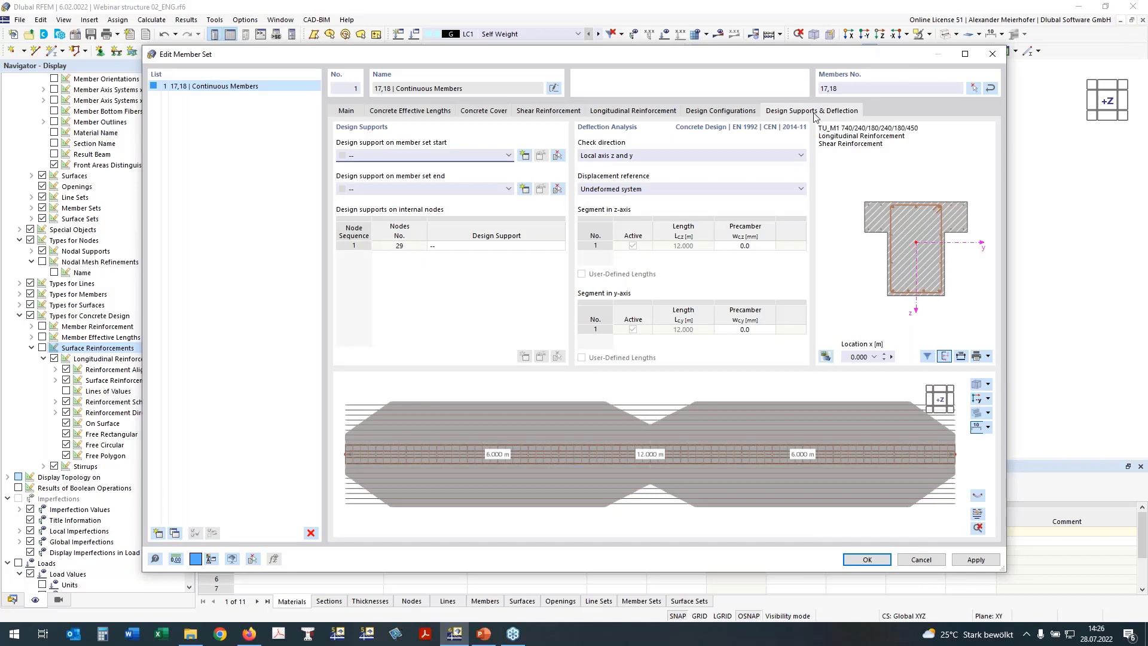
left_click(645, 158)
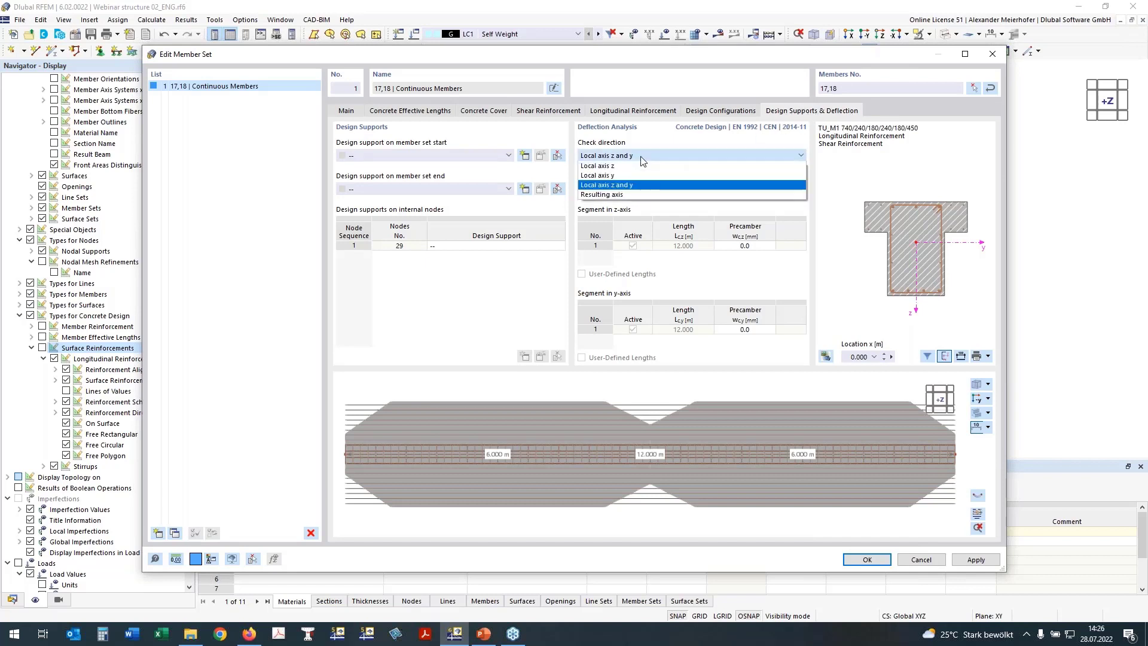
left_click(597, 167)
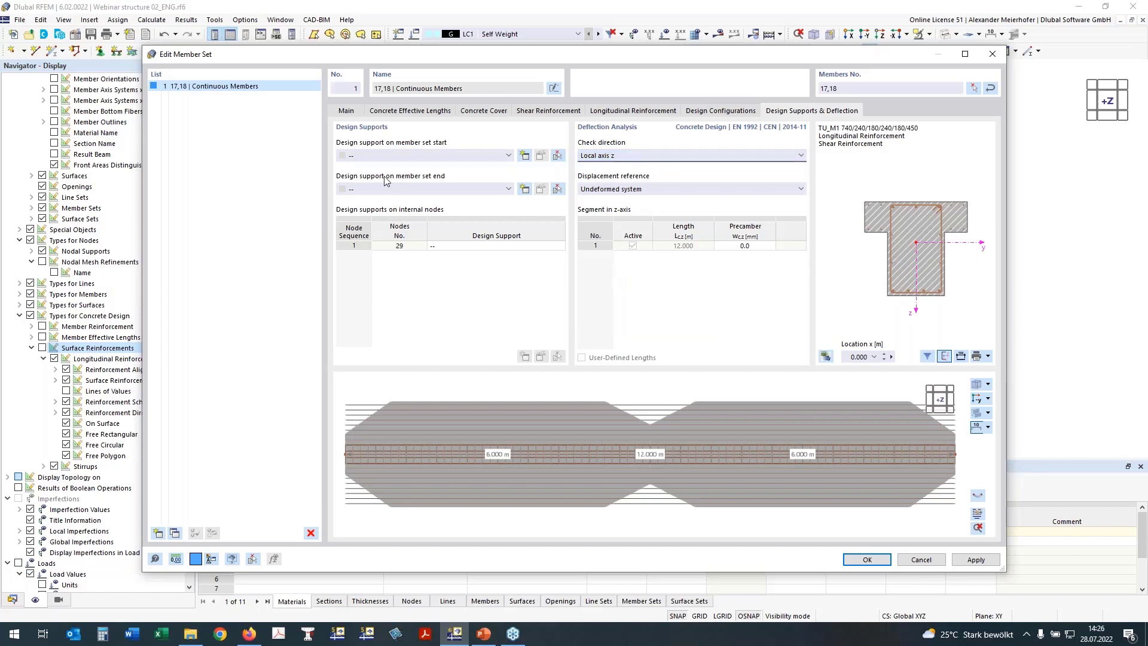
left_click(605, 190)
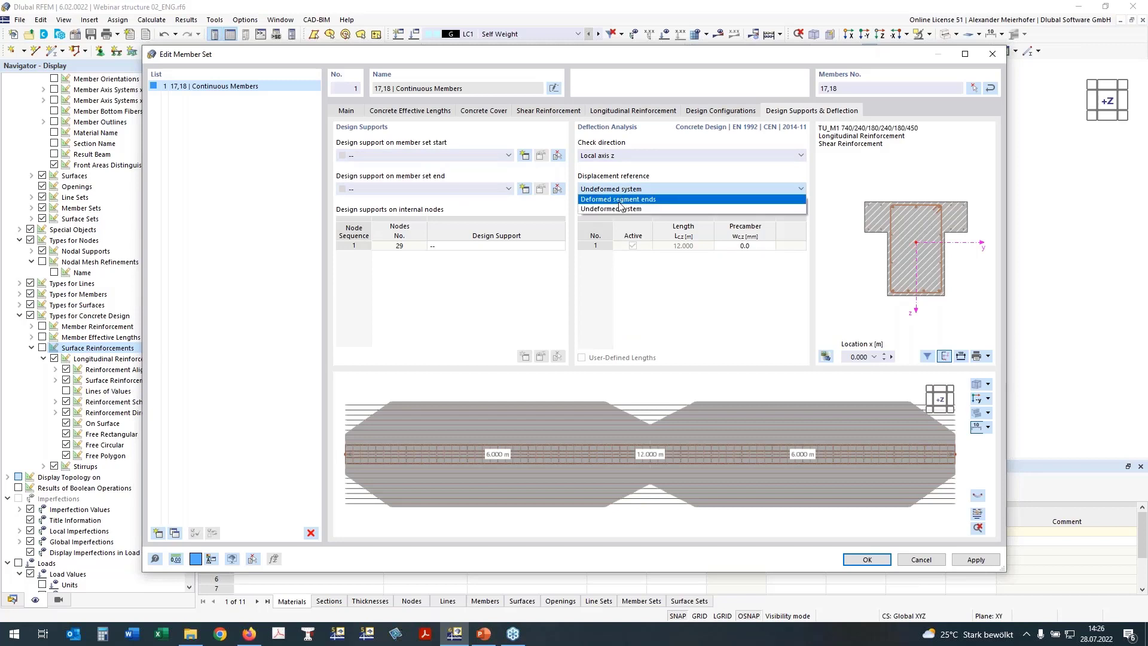
left_click(615, 200)
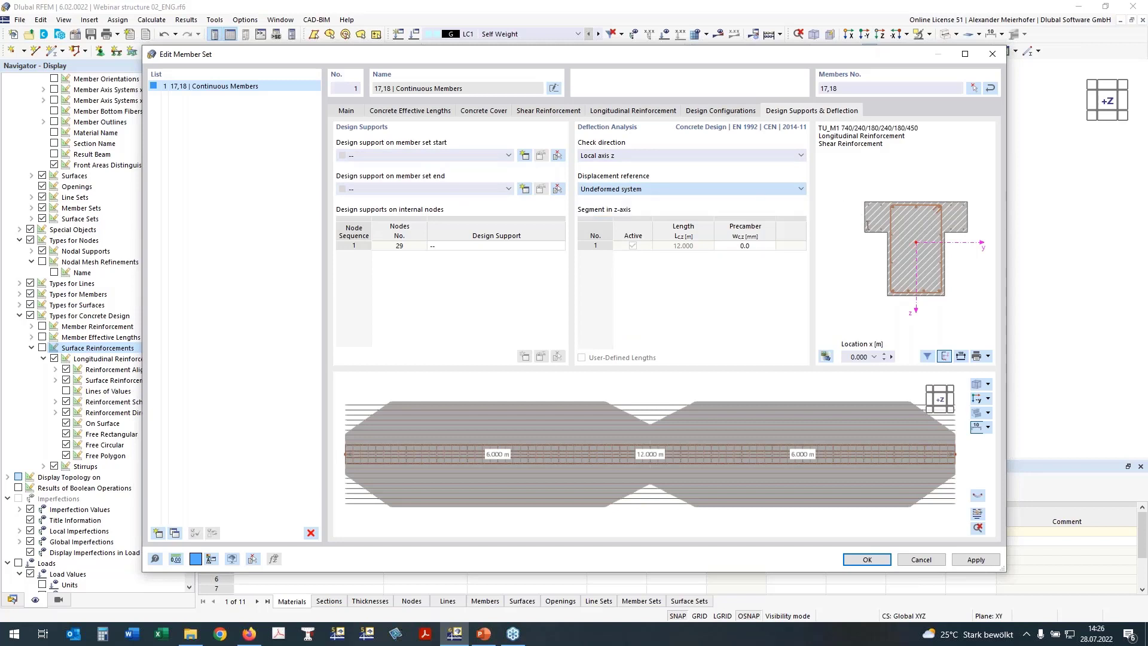
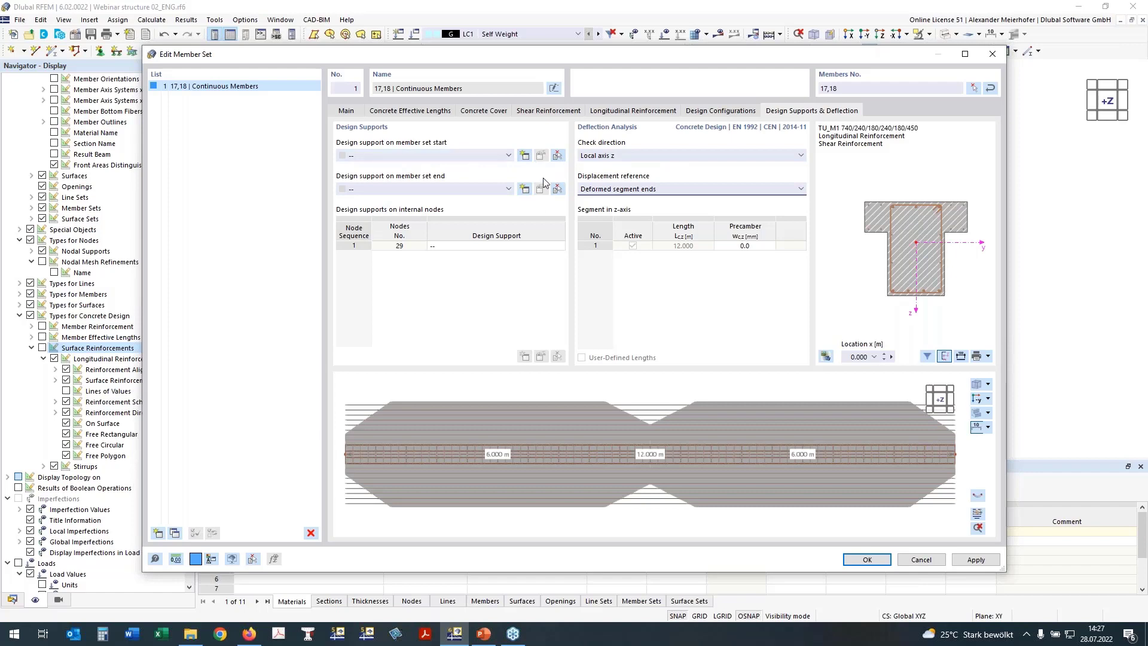
Start a new concrete design support for the member set start.
left_click(524, 156)
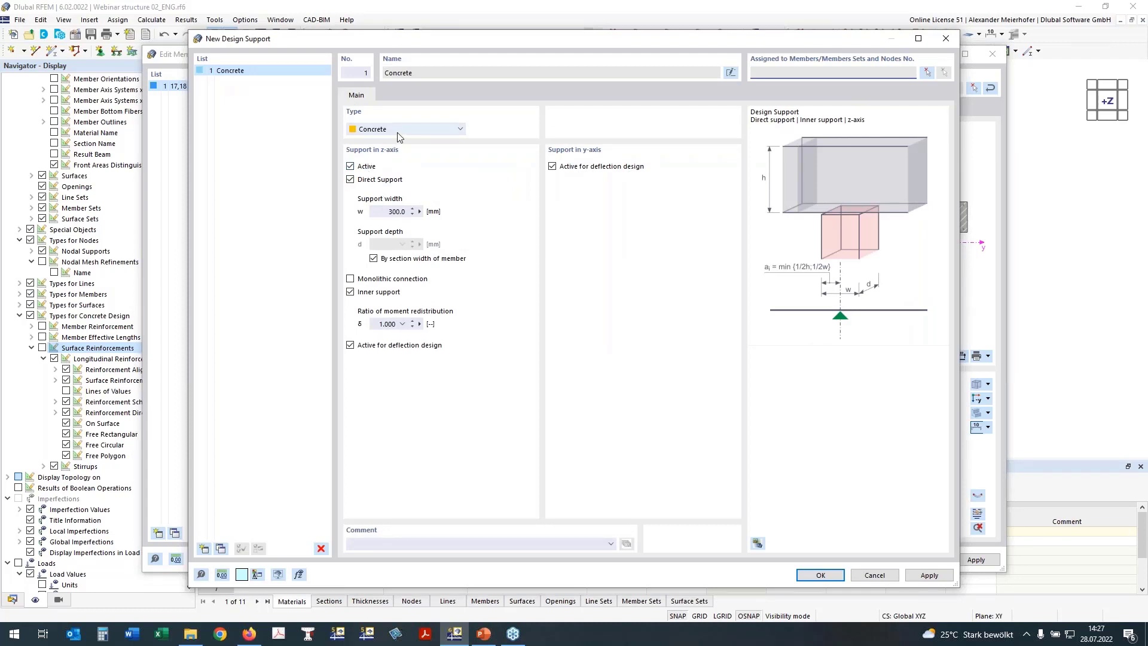
Make support 1 a 250 mm monolithic connection, excluding y-axis deflection.
left_click(552, 166)
left_click(395, 212)
double_click(395, 212)
type("250")
left_click(351, 280)
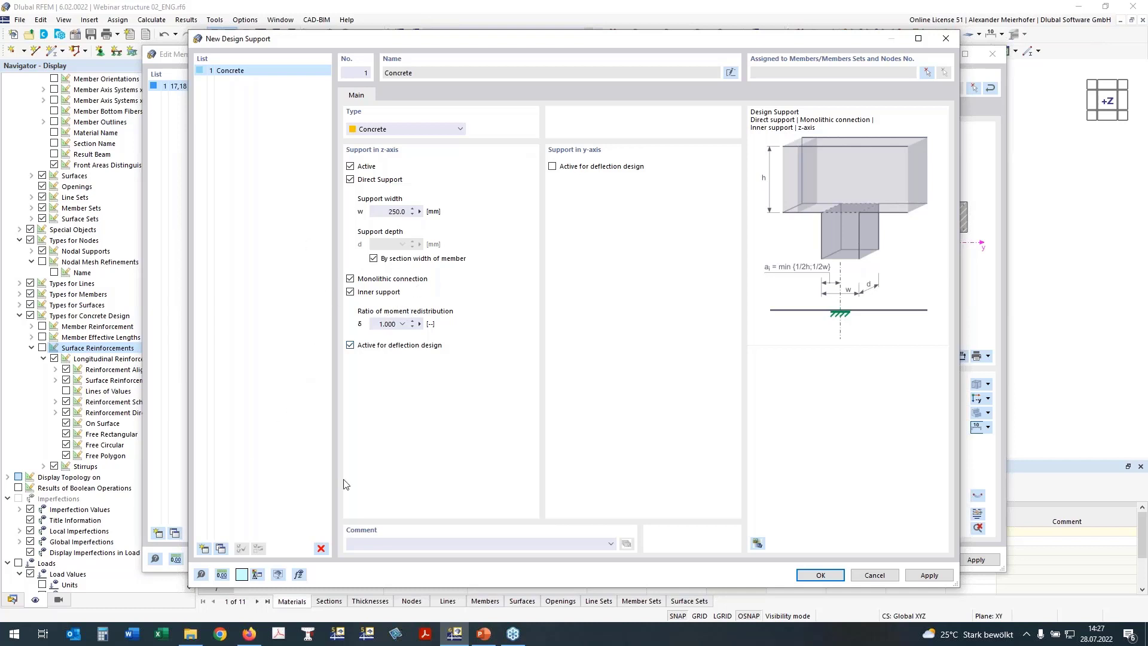
Copy it as inner support 2 with 450 mm width, and make support 1 an end support.
left_click(221, 550)
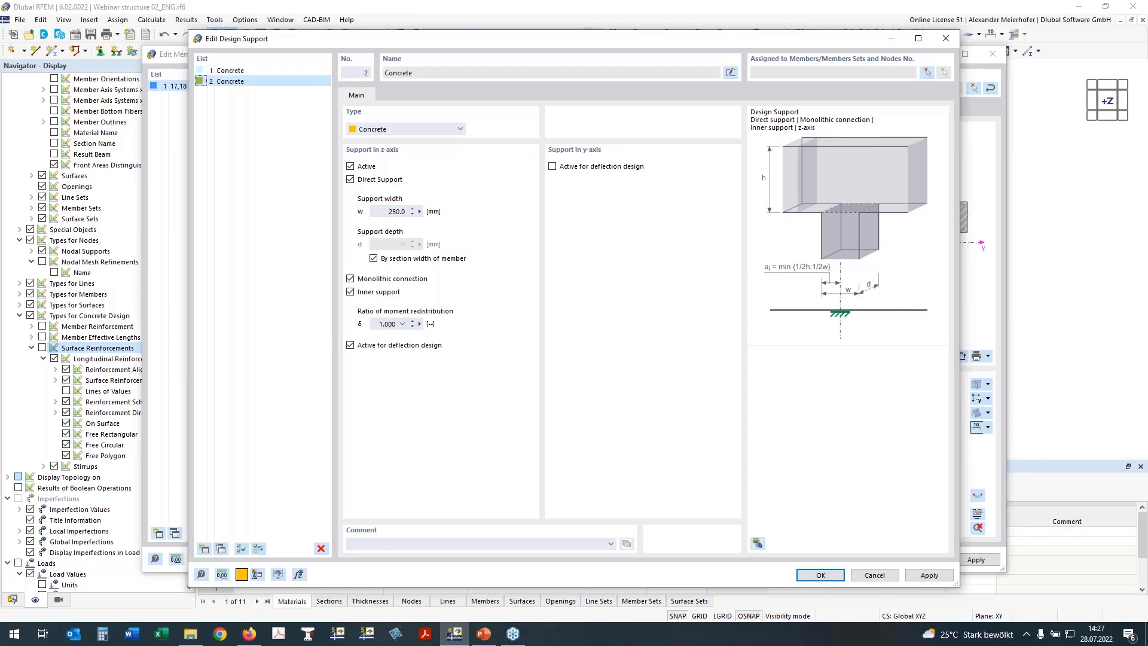
left_click(391, 212)
left_click(350, 292)
left_click(350, 292)
left_click(239, 71)
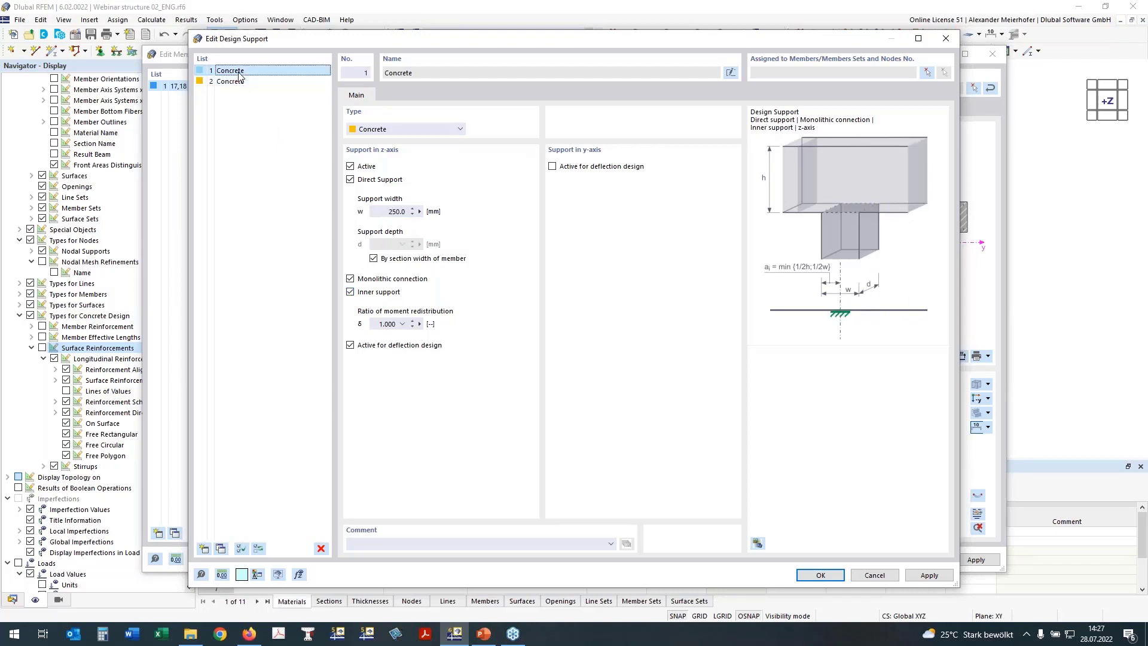
left_click(350, 293)
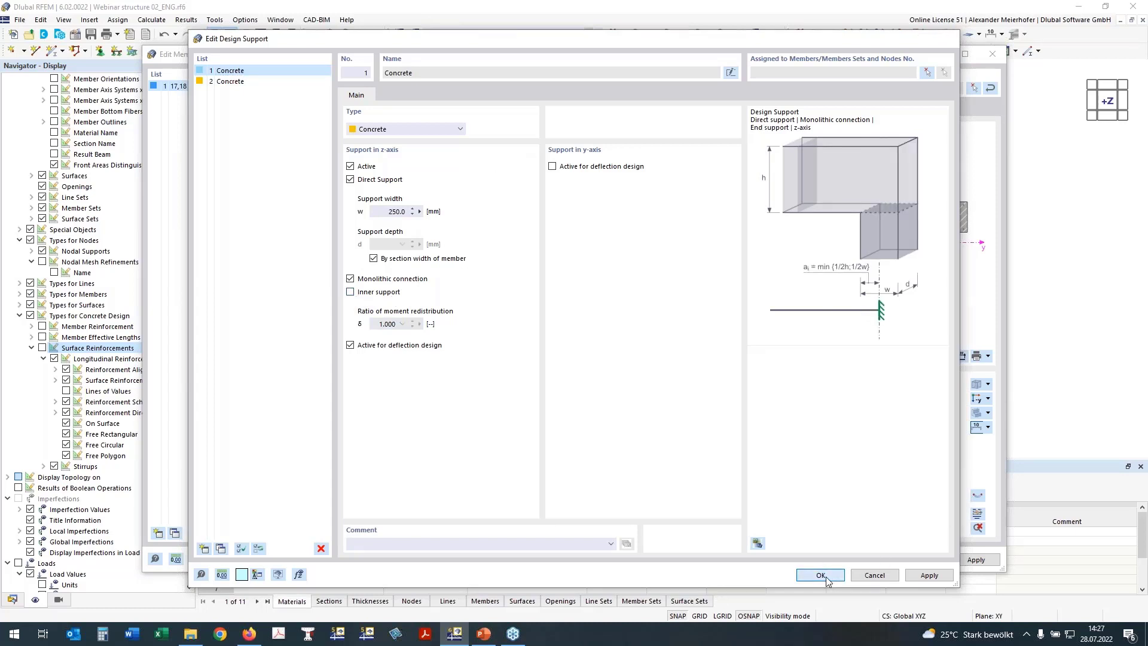
left_click(820, 576)
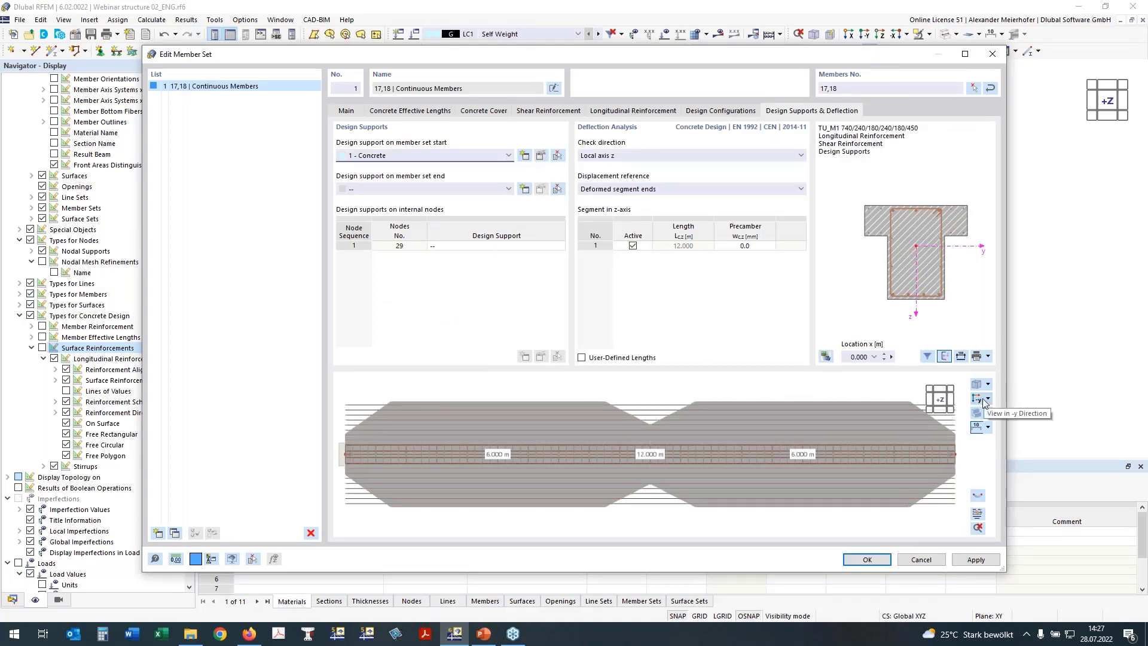
Assign design support '1 - Concrete' to the member set end.
left_click(981, 402)
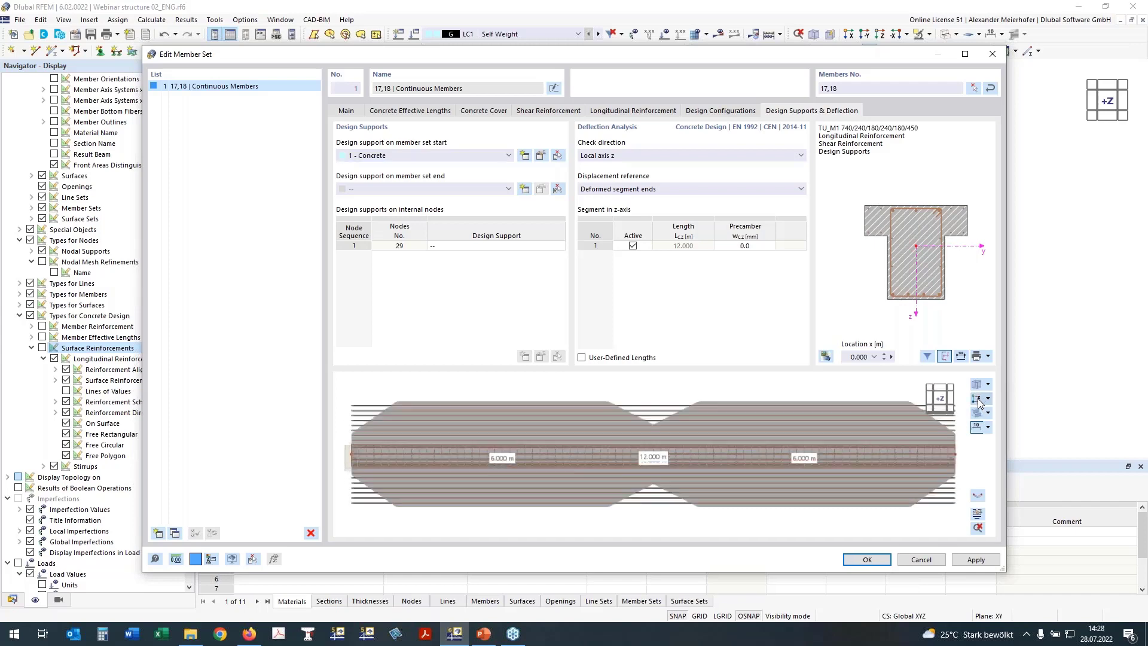
left_click(982, 402)
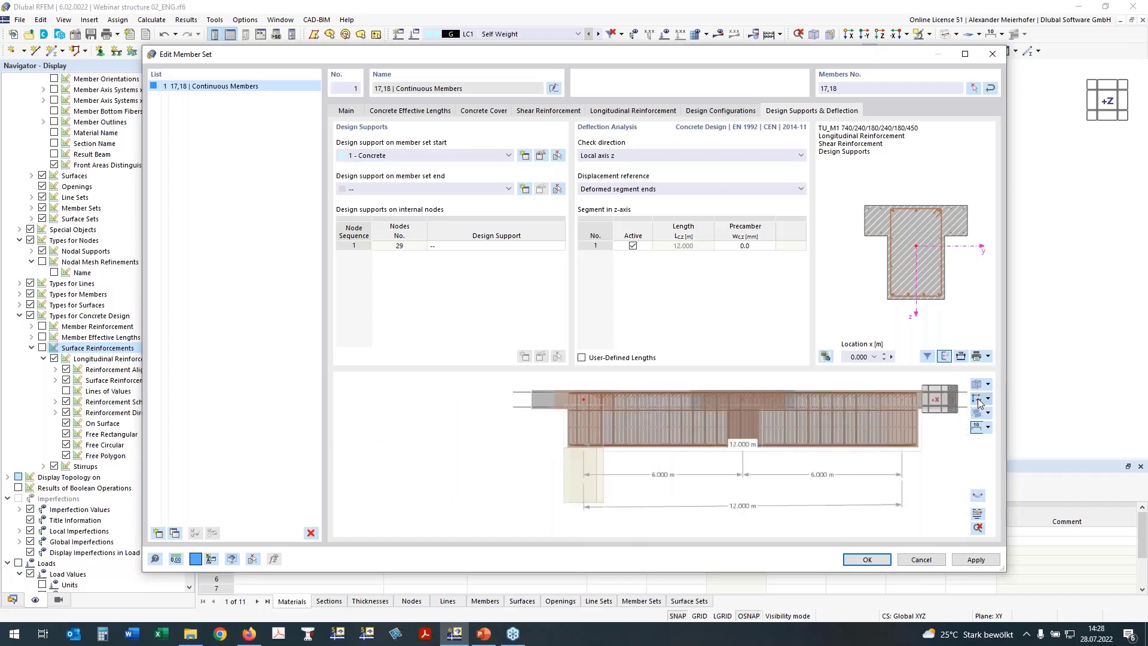
left_click(383, 190)
left_click(371, 209)
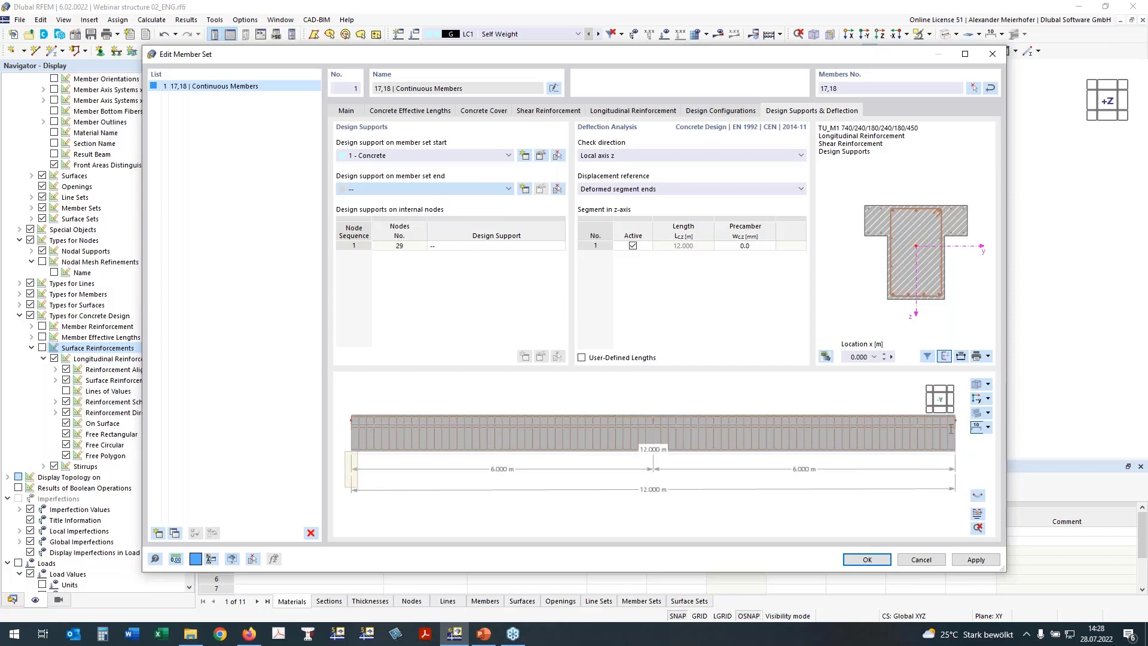
Assign design support '2 - Concrete' to internal node 29 and accept the settings.
left_click(439, 246)
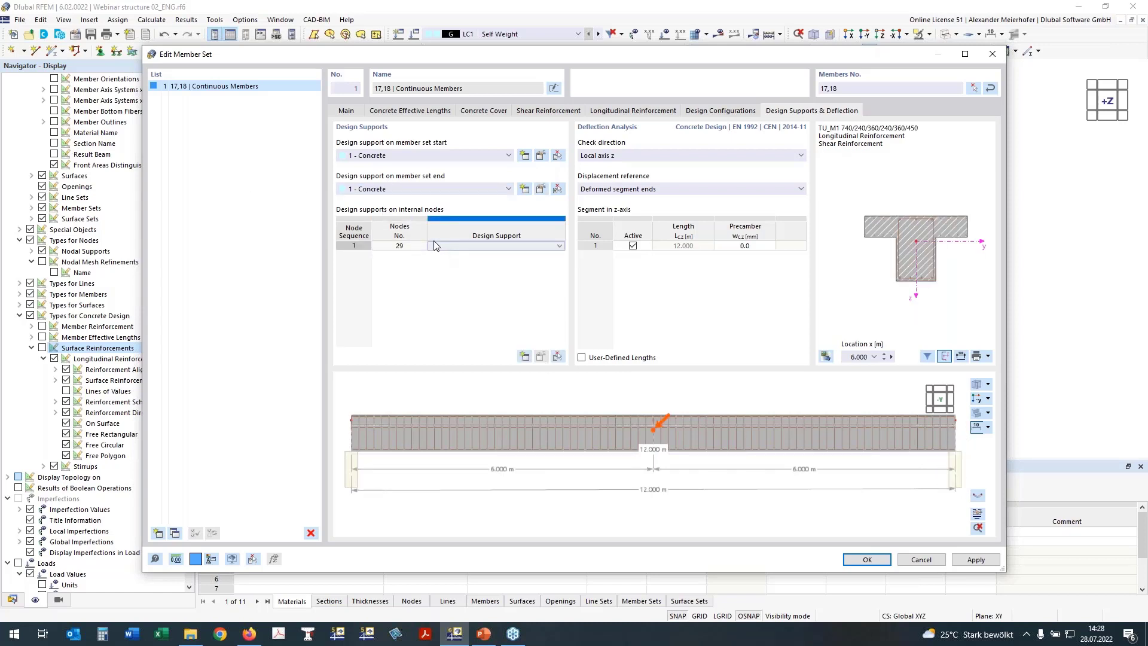
left_click(444, 247)
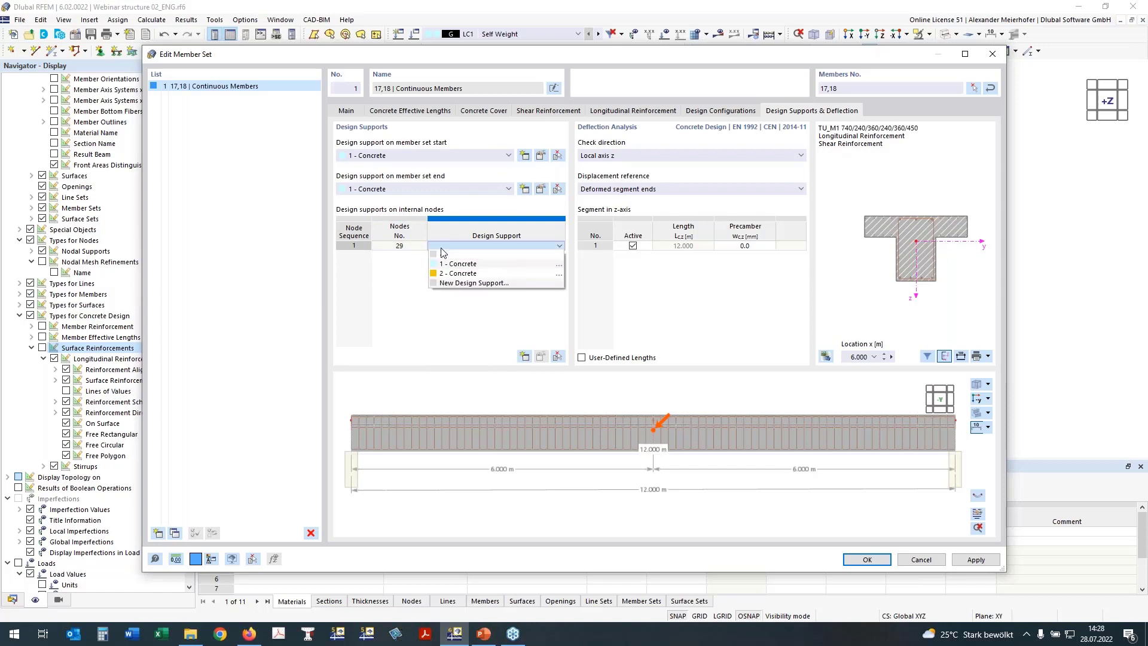
left_click(458, 274)
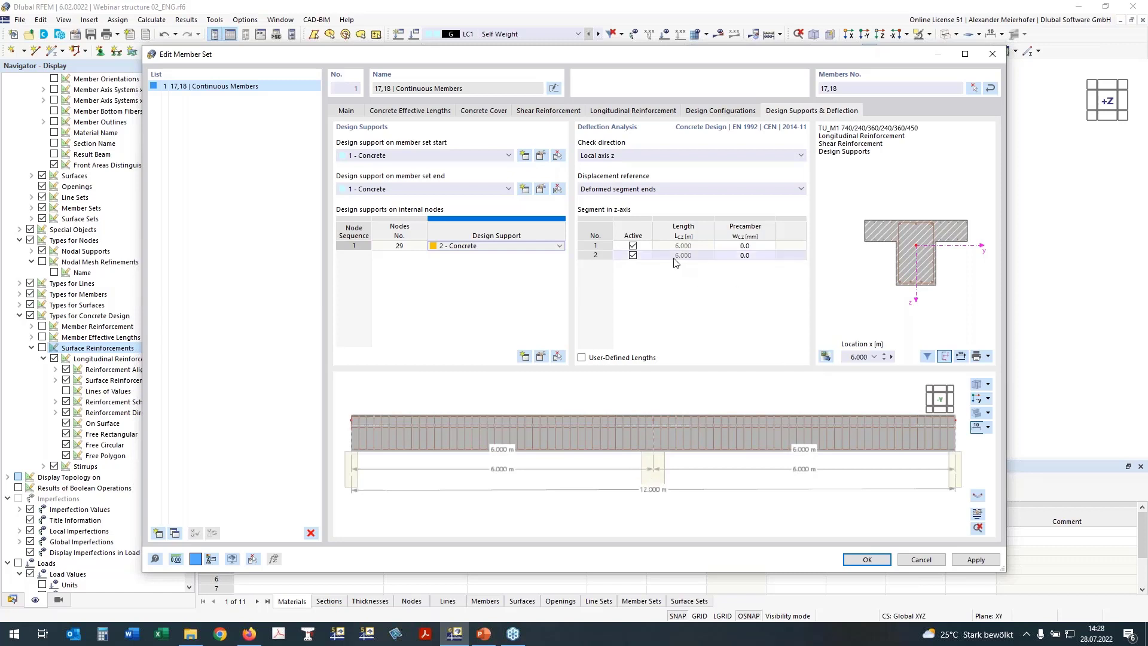
left_click(638, 245)
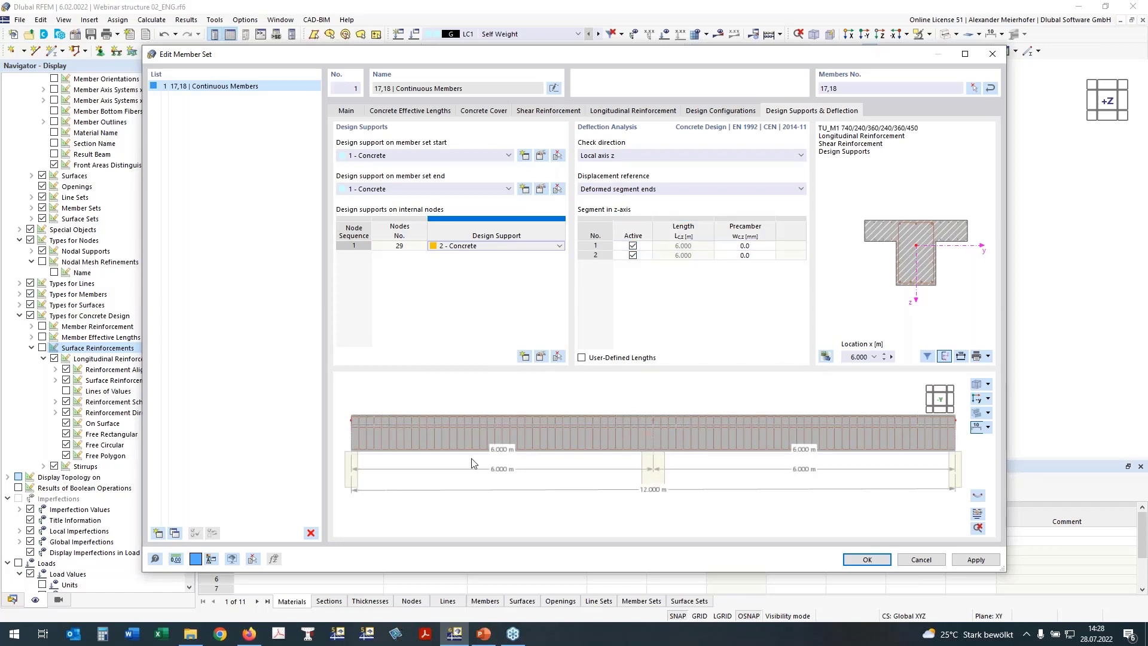
left_click(745, 256)
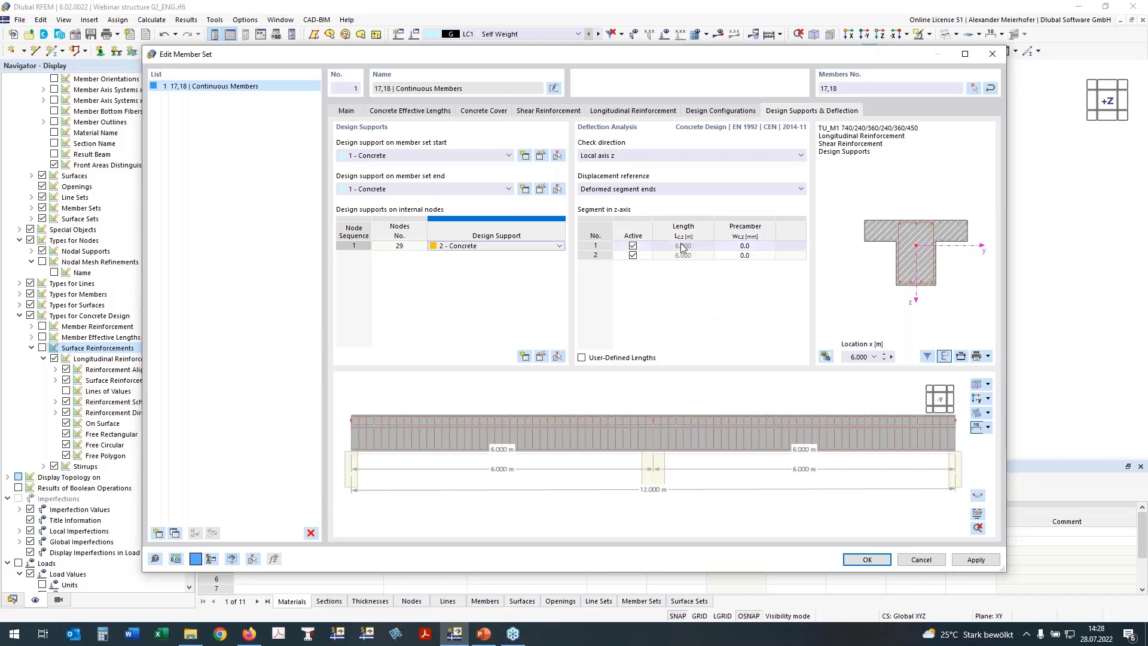
left_click(868, 562)
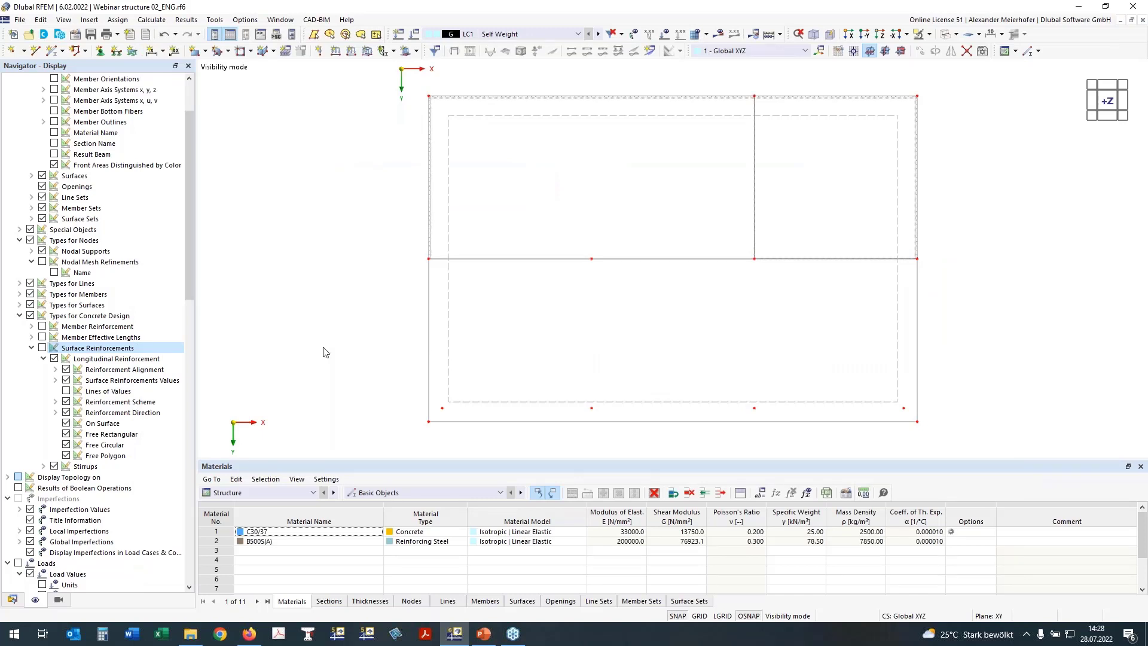
Display the member reinforcement and tilt the model to inspect the rebar cages.
middle_click_drag(365, 299, 395, 204, "ctrl")
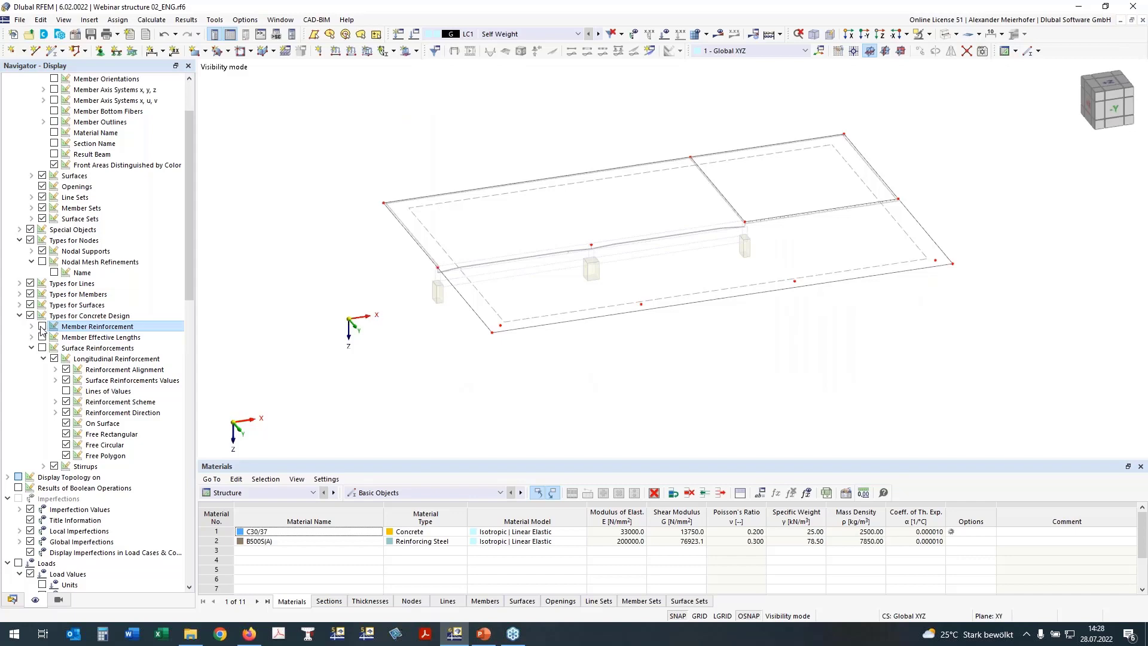
left_click(42, 326)
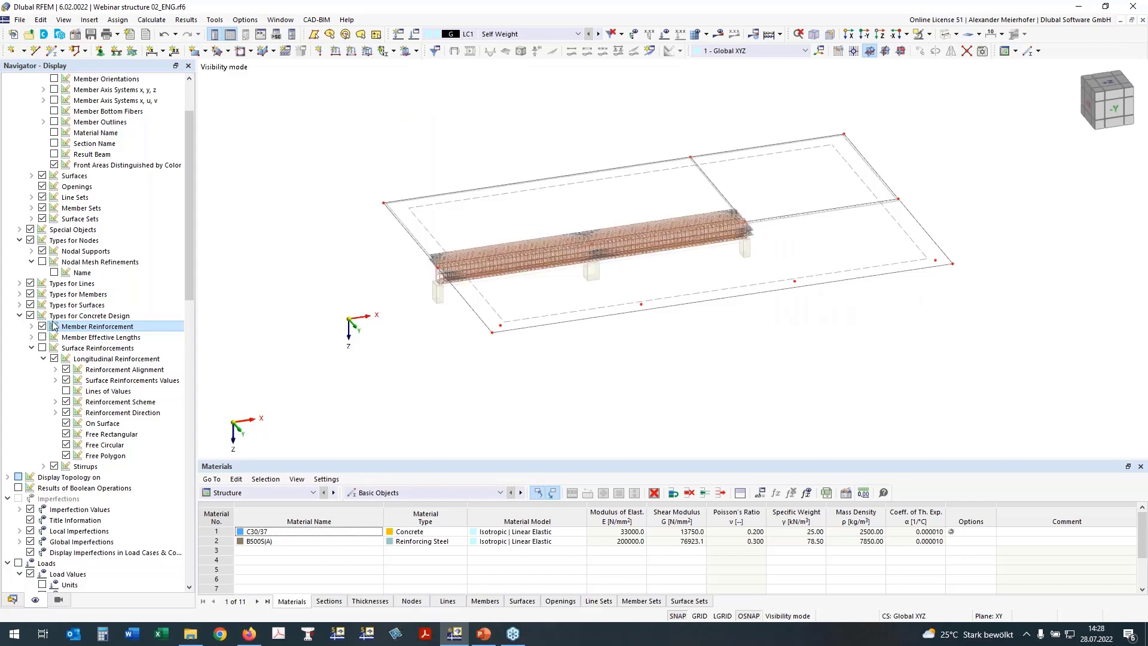
middle_click_drag(494, 370, 484, 345, "ctrl")
From the top view, window-select the entire structure and create an object selection from it.
left_click(1105, 83)
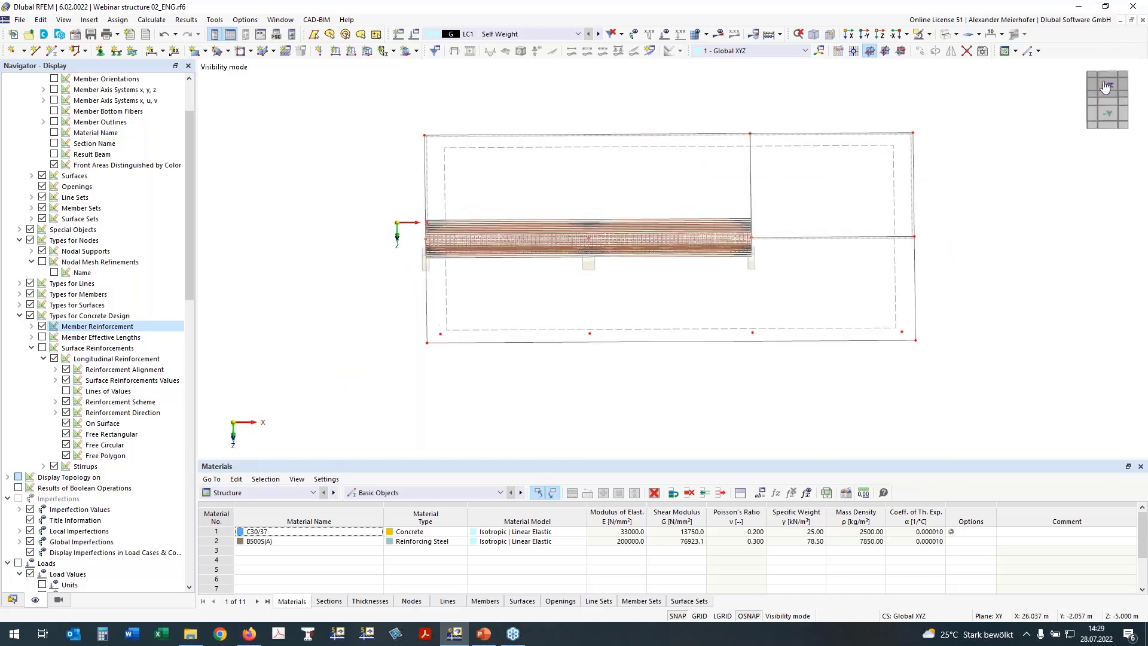
left_click_drag(549, 237, 980, 456)
right_click(860, 405)
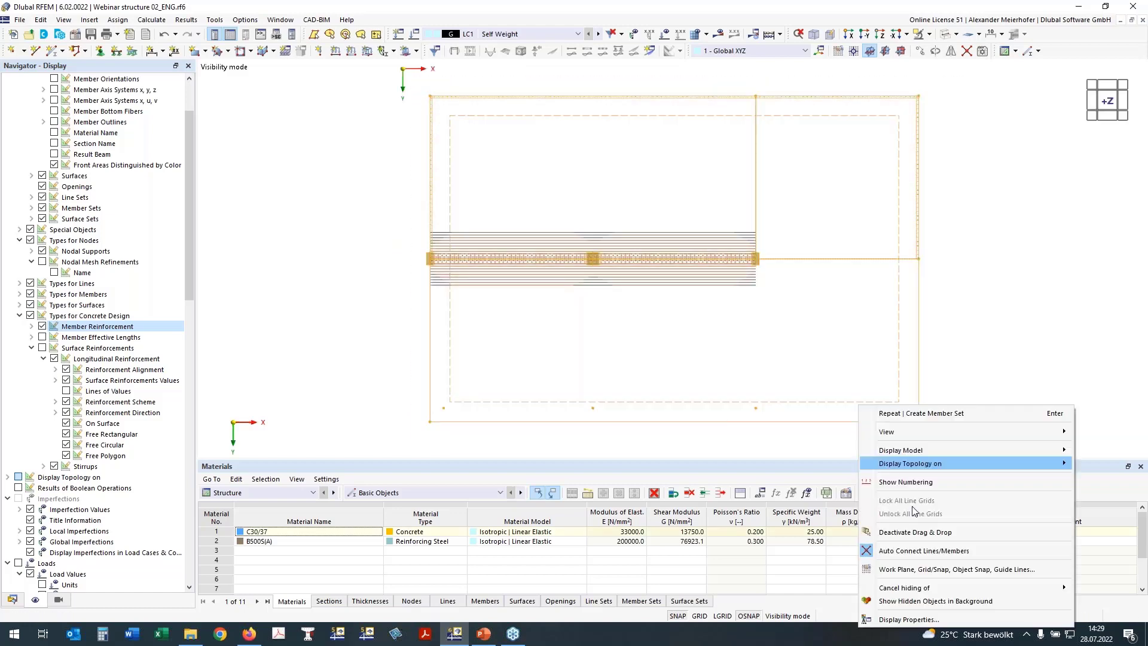
mouse_move(921, 583)
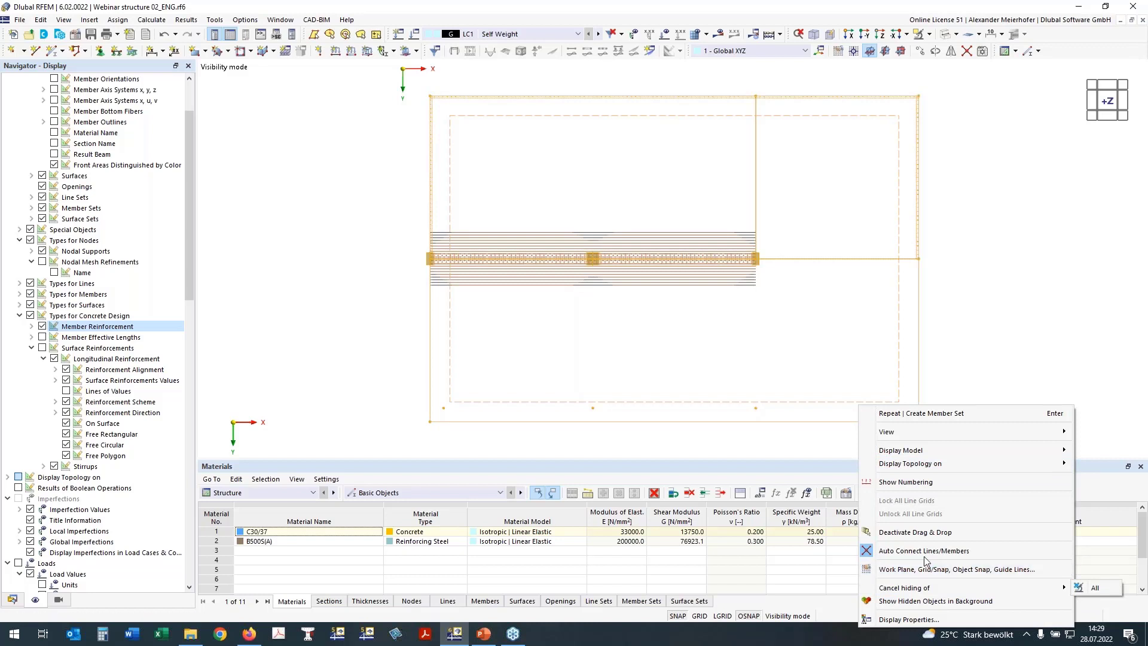
left_click(722, 450)
left_click(722, 450)
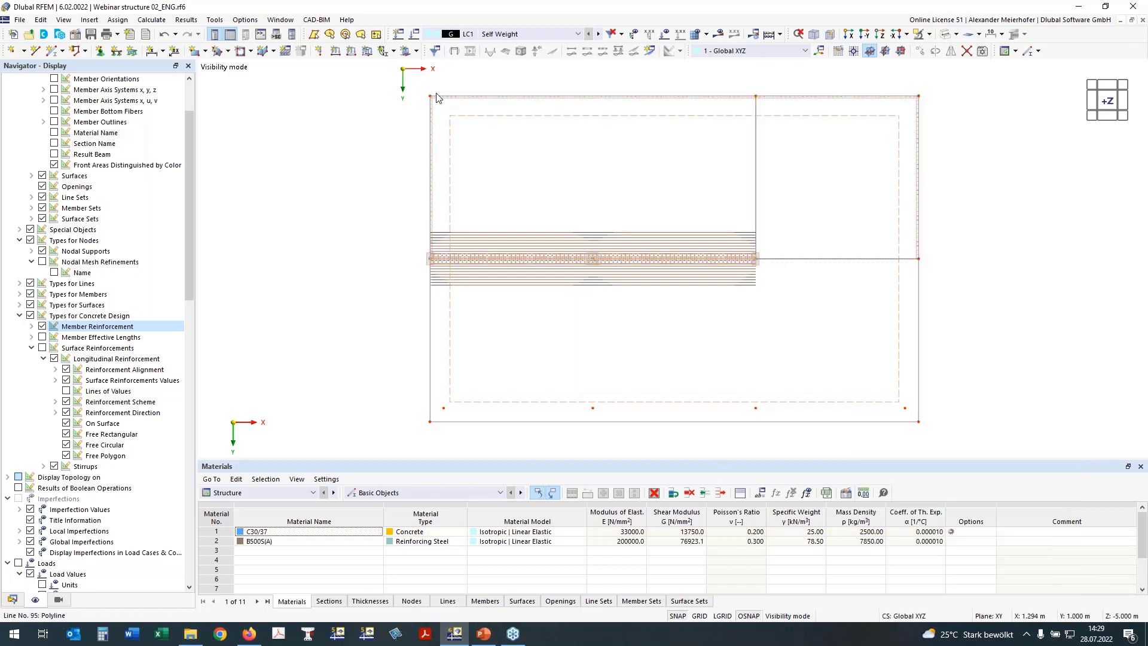
left_click_drag(404, 76, 911, 395)
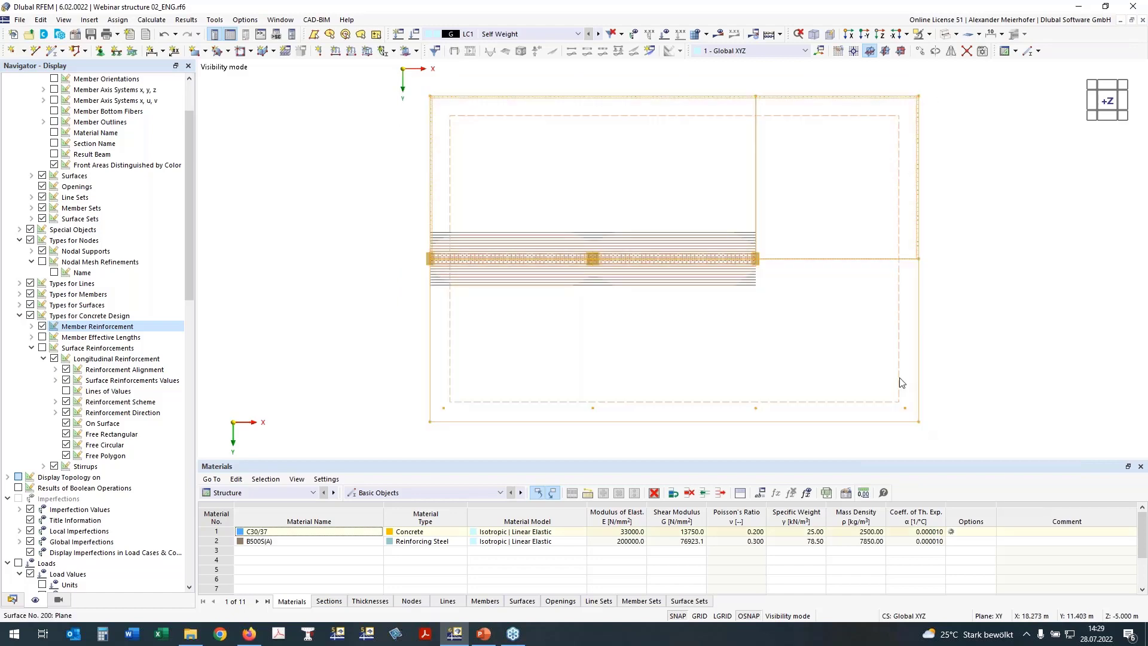
right_click(909, 391)
left_click(921, 379)
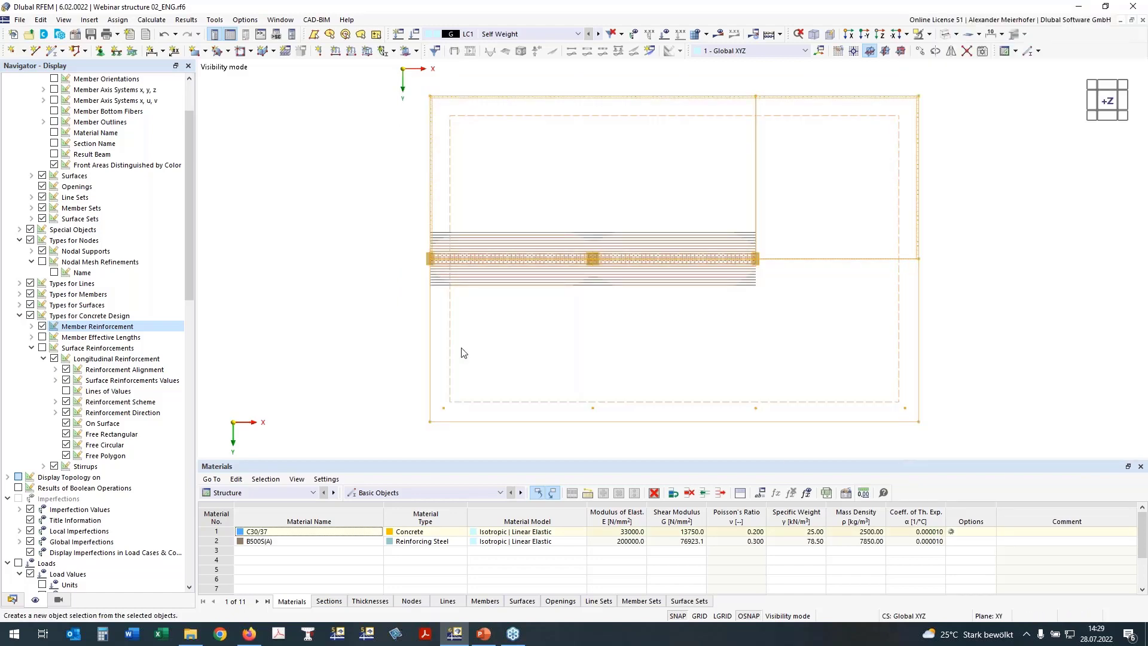
Save object selection No. 200 named 'Slab over ground floor'.
left_click(390, 134)
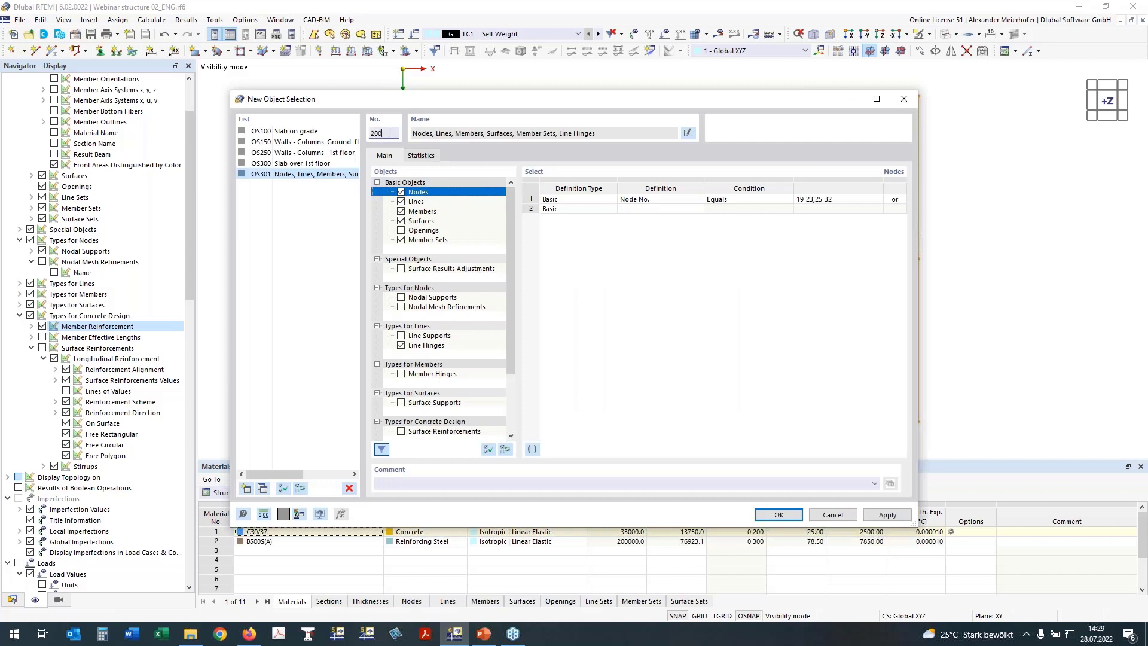
type("200")
left_click(687, 132)
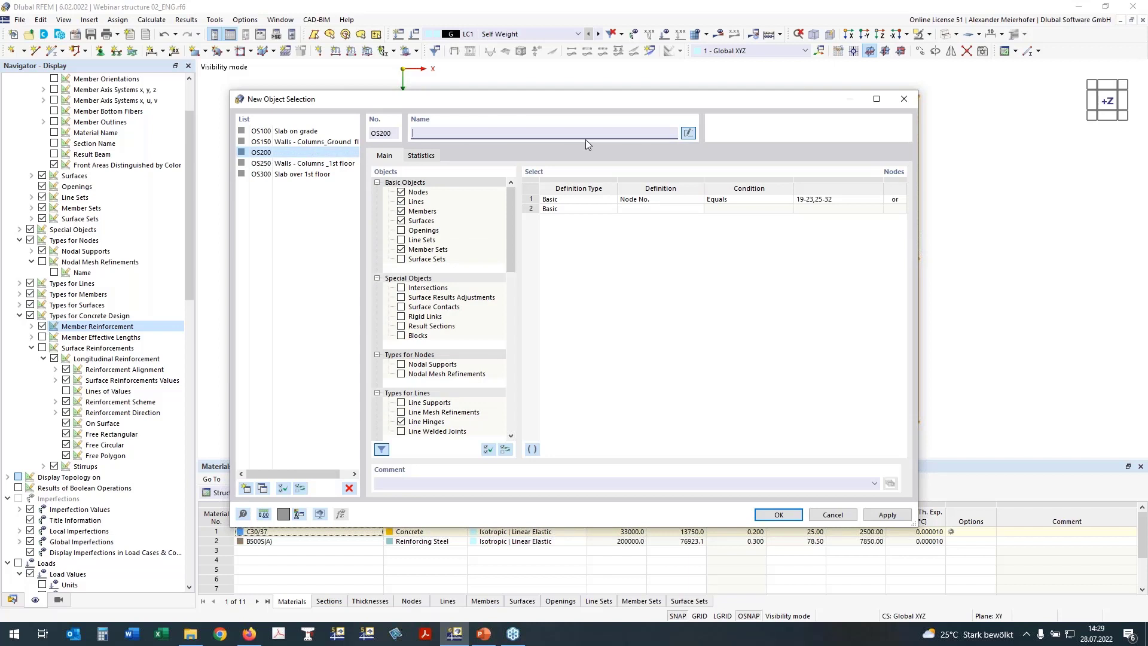
type("Slab over Gr")
key("BackSpace")
key("BackSpace")
type("ground flour")
left_click(778, 517)
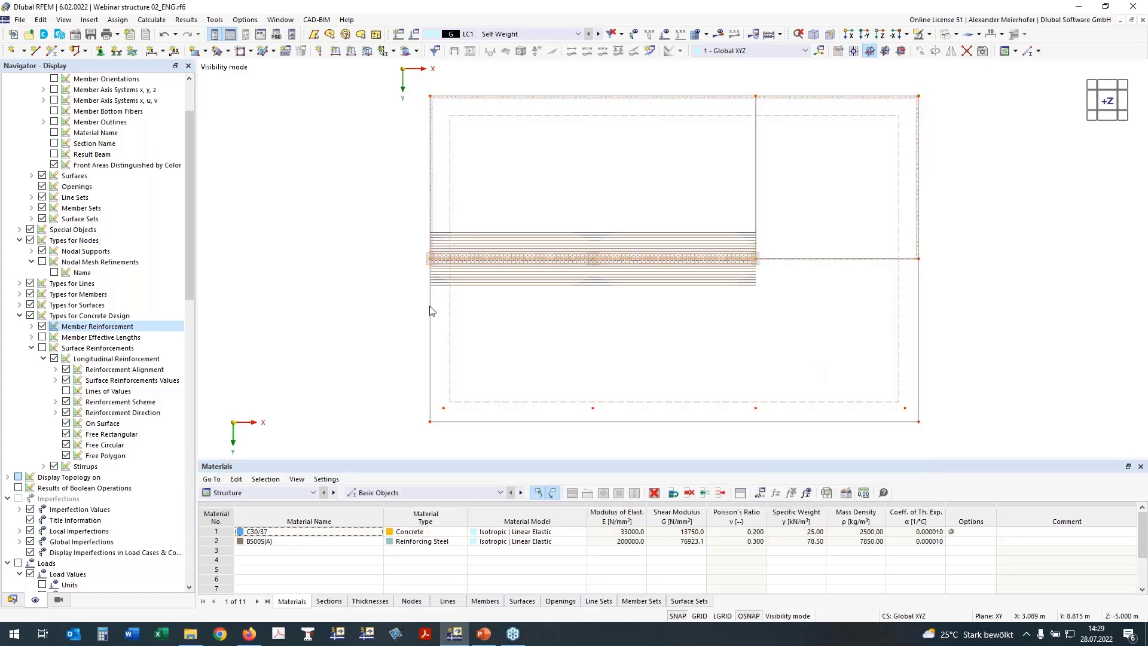
Expose the object selections in the navigator and show the Concrete Design Objects to Design table.
left_click(12, 600)
scroll(21, 572, "down", 3)
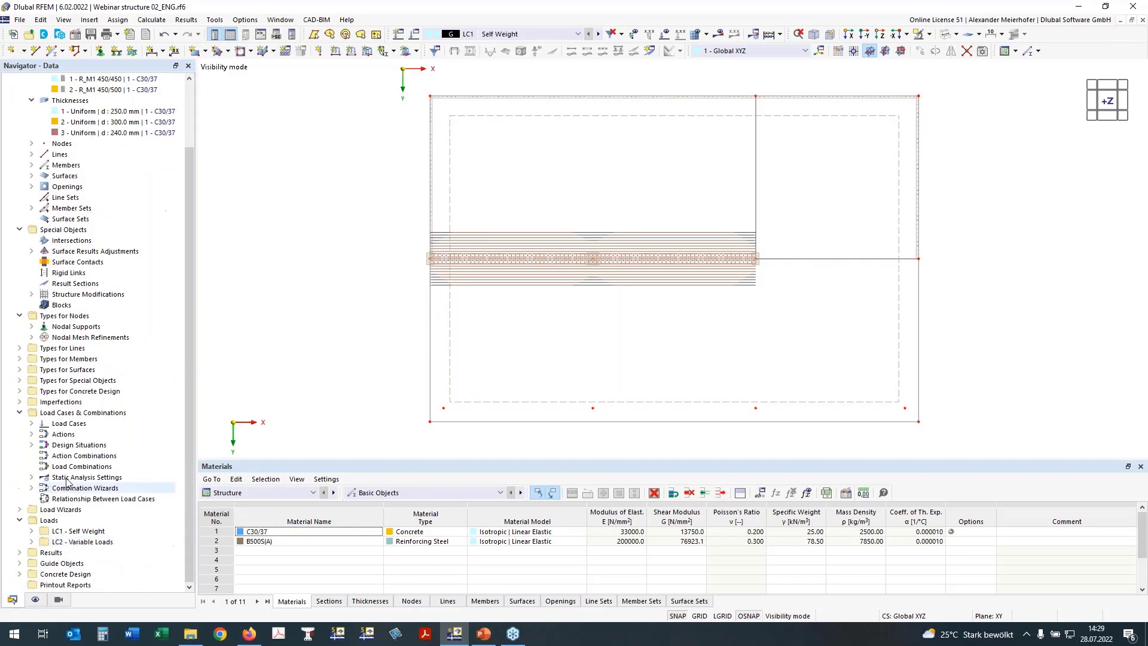
left_click(20, 564)
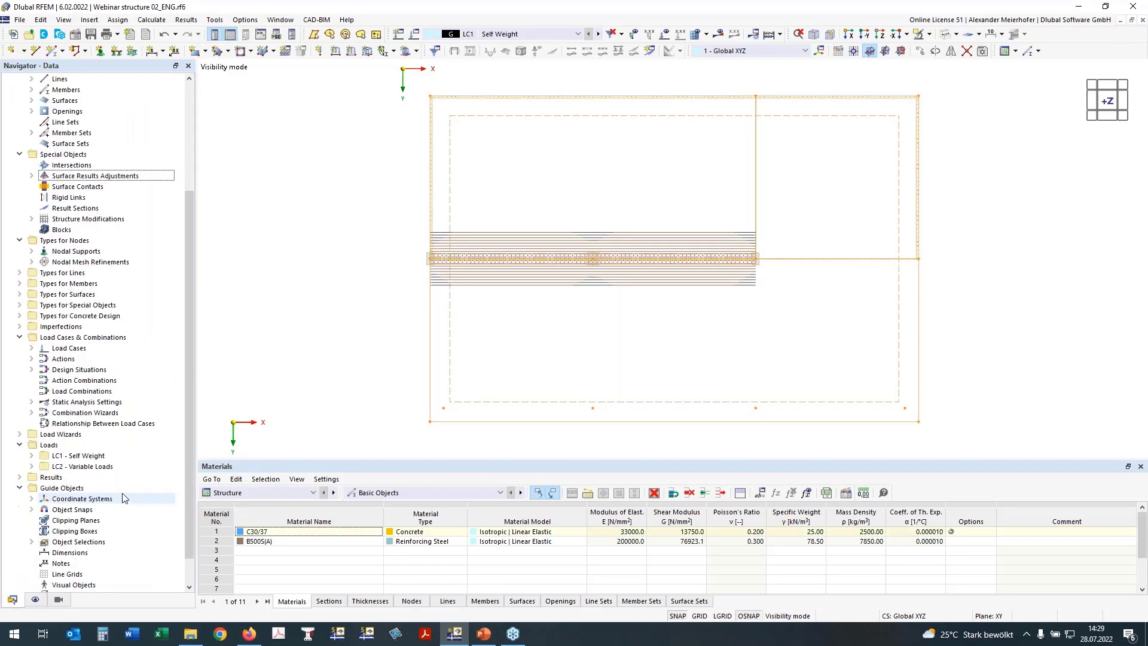
left_click(32, 509)
scroll(100, 465, "down", 2)
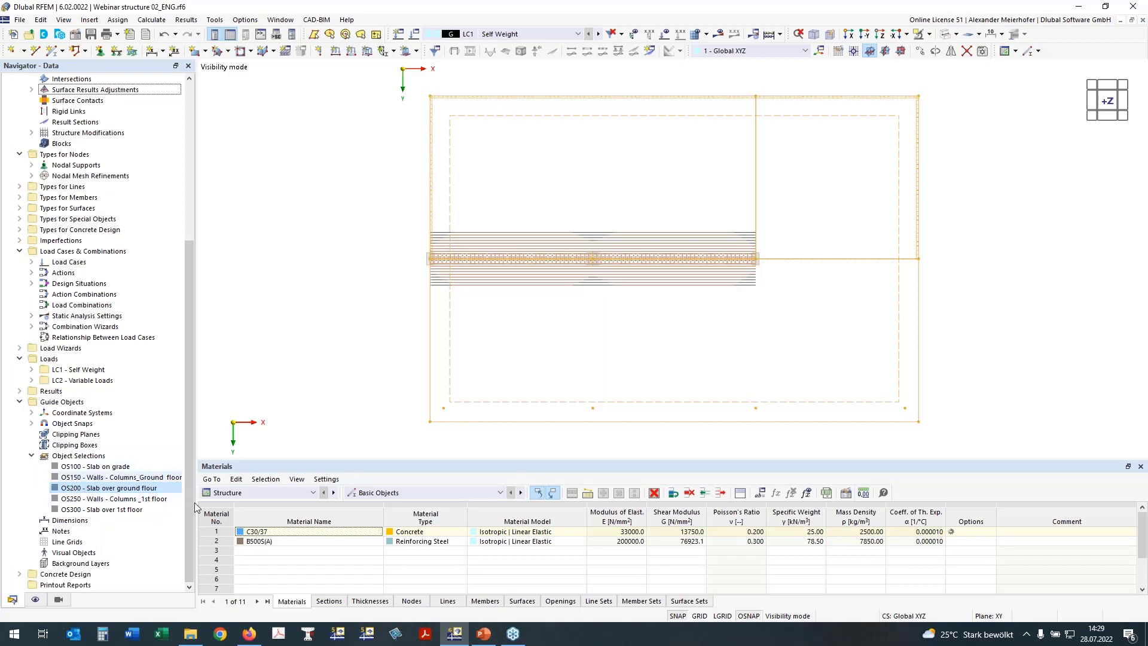
left_click(243, 493)
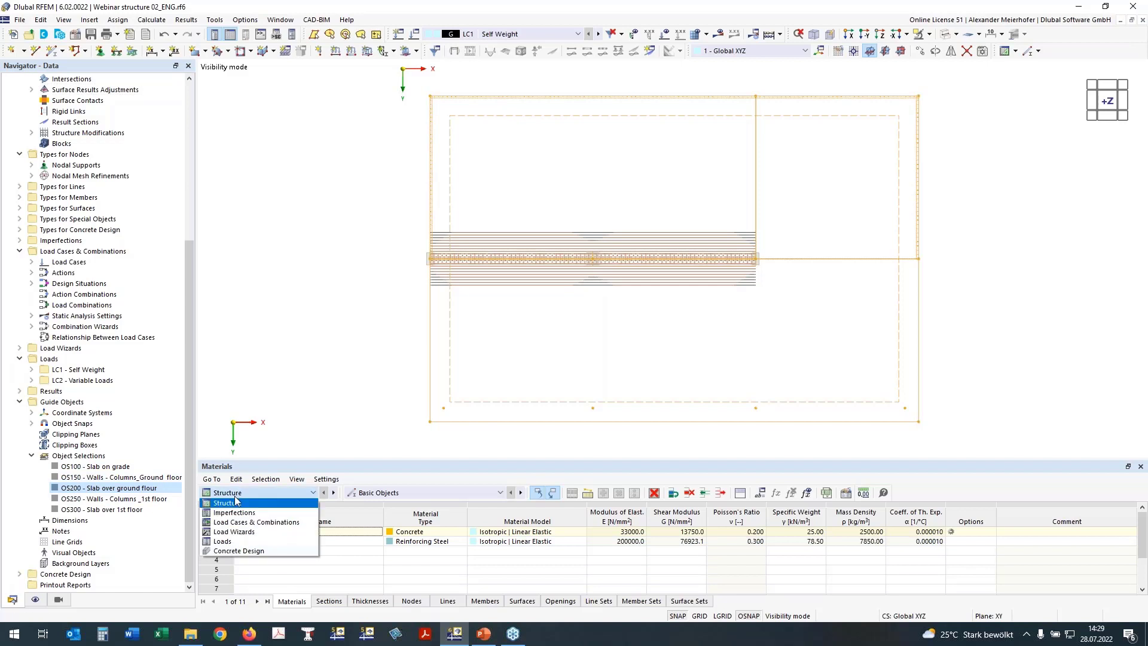
left_click(238, 551)
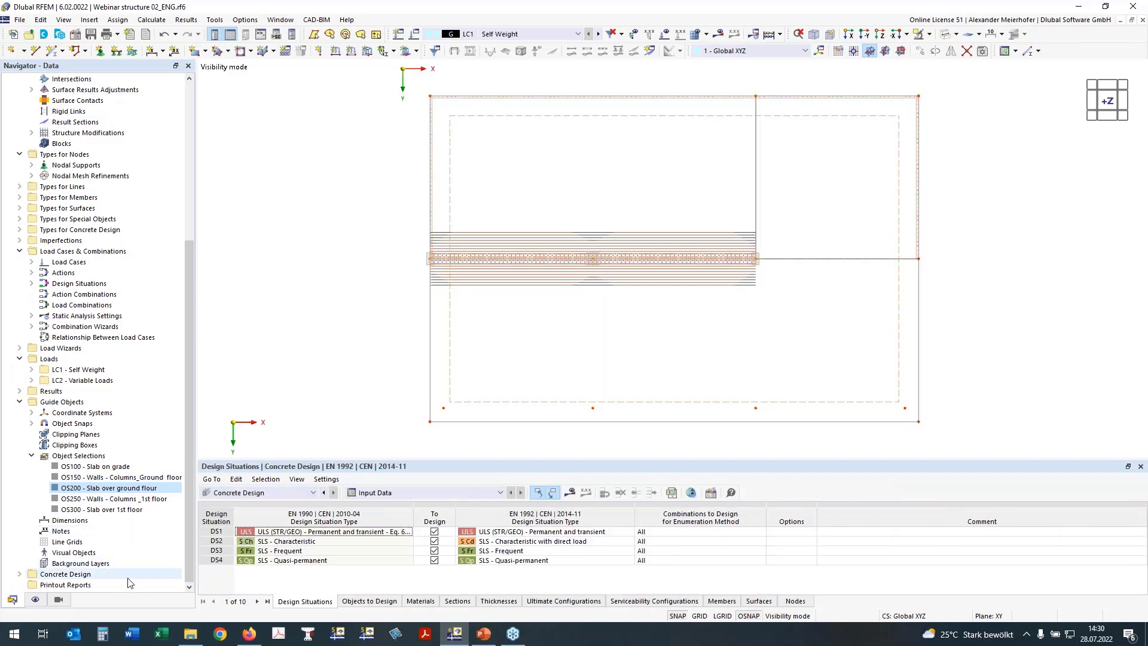
left_click(369, 602)
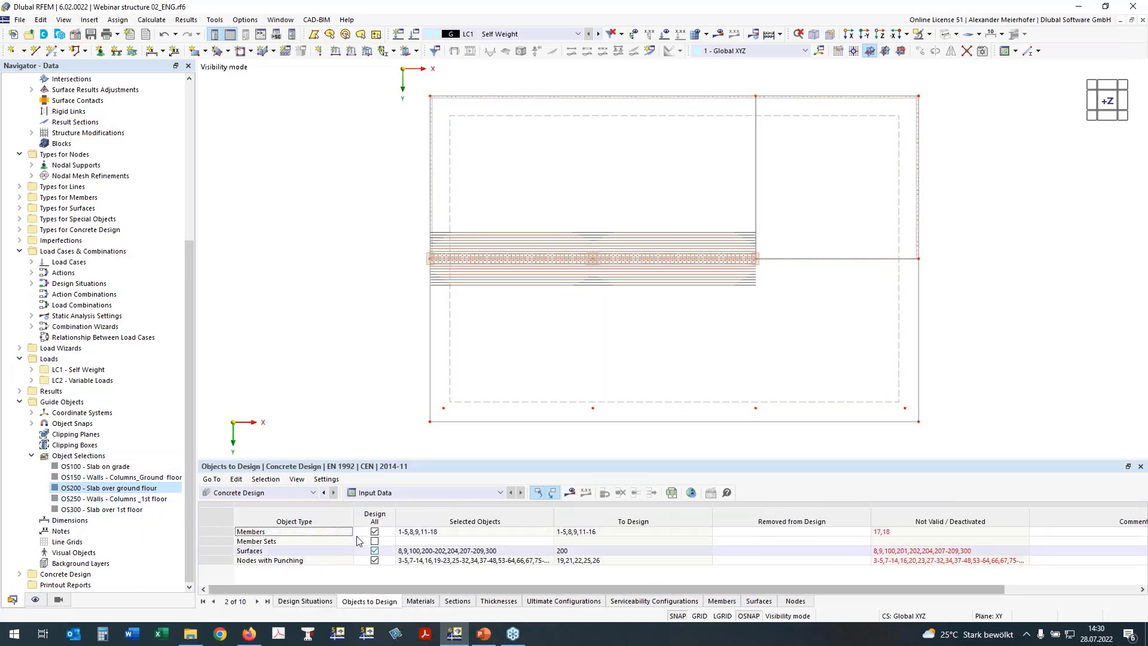
Set the OS200 selection's objects as the objects to design.
right_click(109, 490)
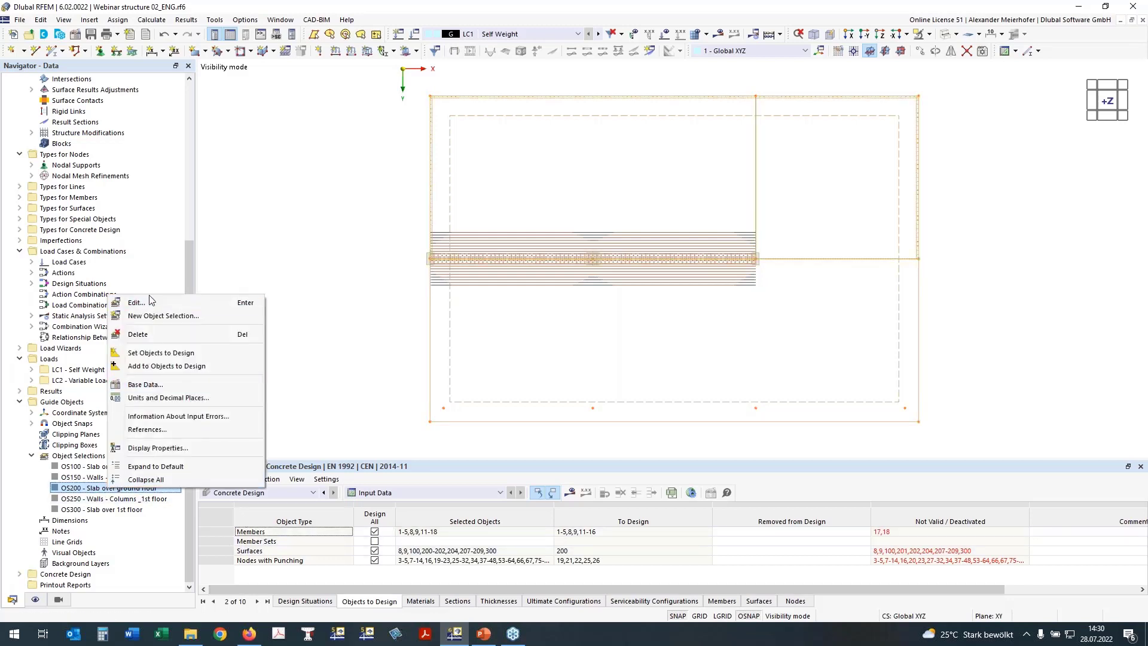
left_click(160, 353)
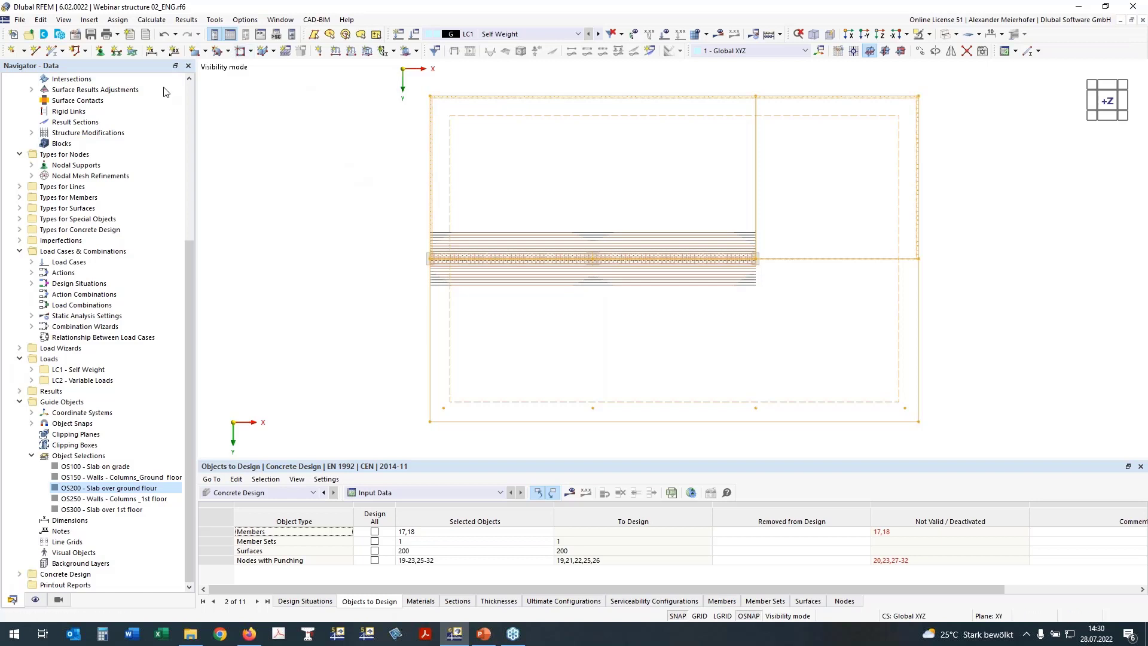
left_click_drag(189, 248, 197, 91)
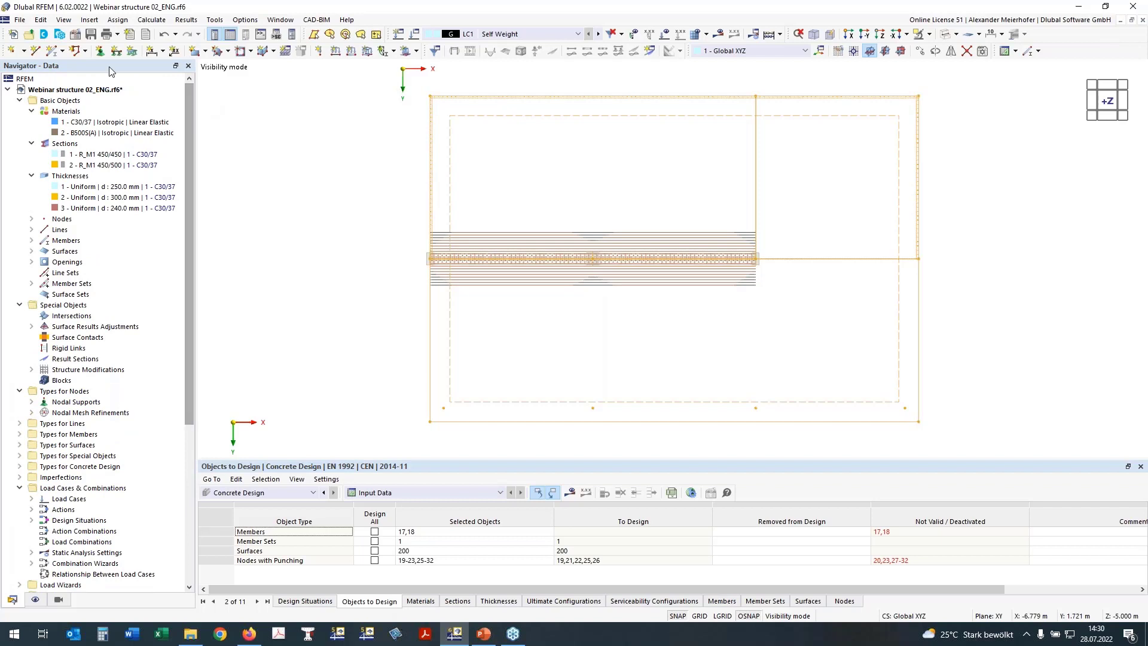
Review the activated add-ons and design standards in the model base data, discarding changes.
left_click(75, 34)
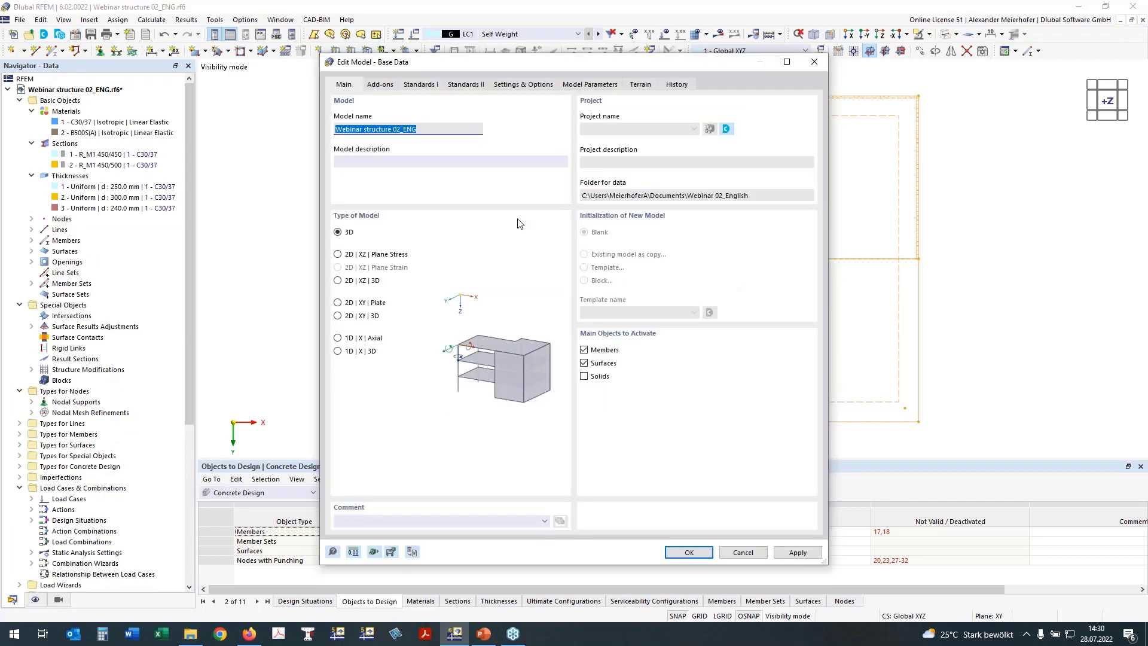
left_click(382, 84)
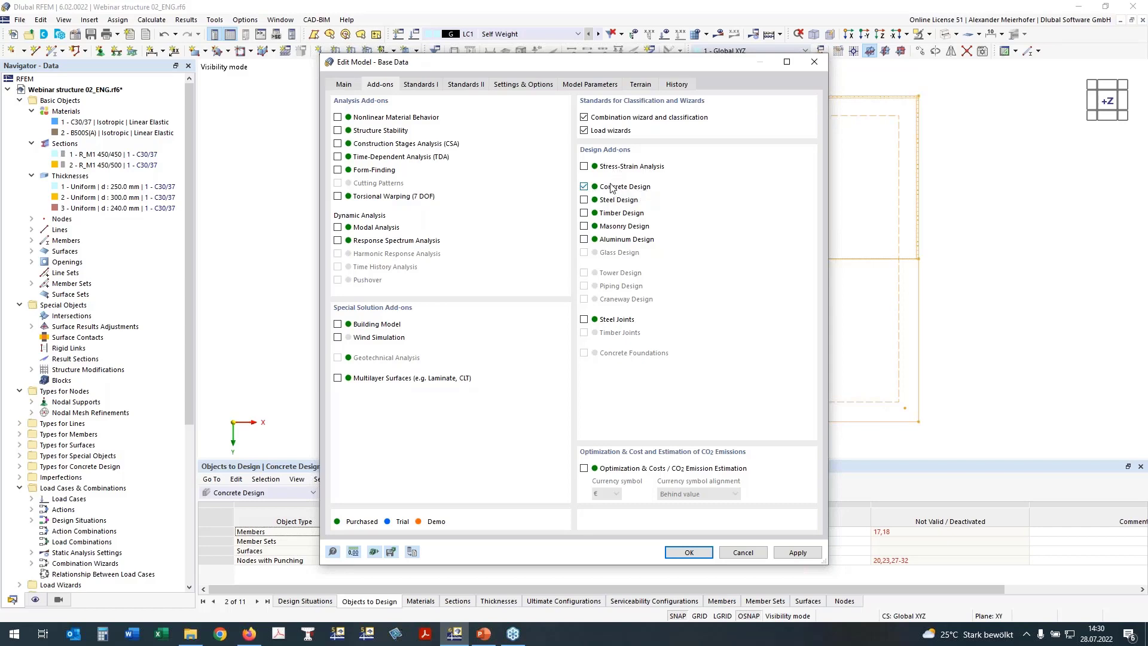
left_click(422, 85)
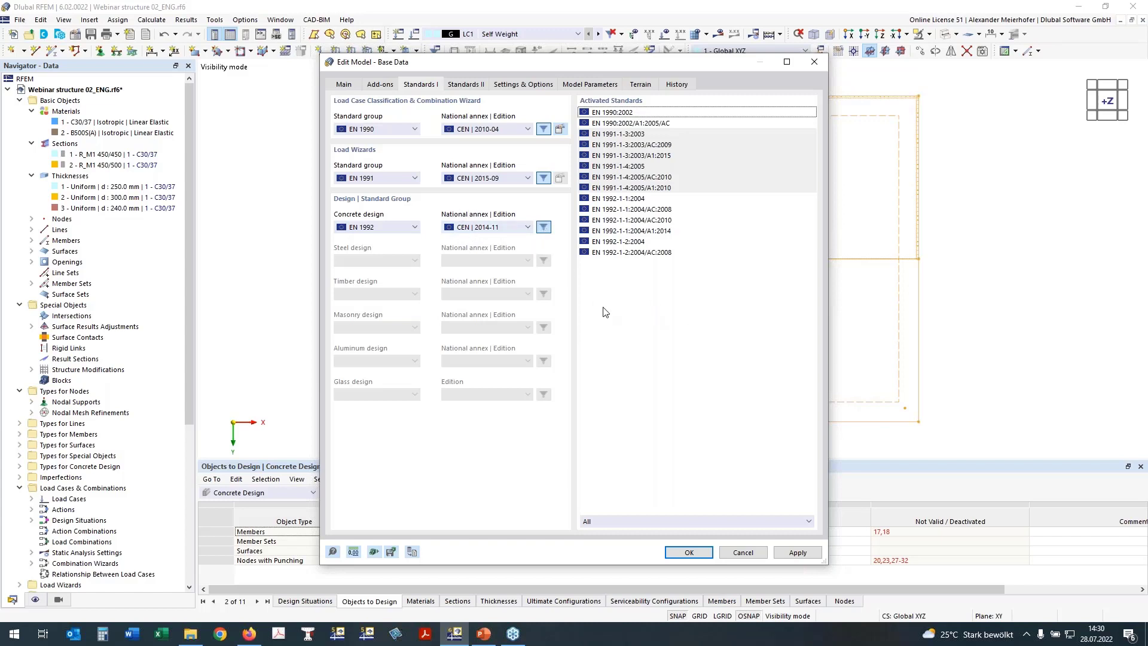
left_click(752, 554)
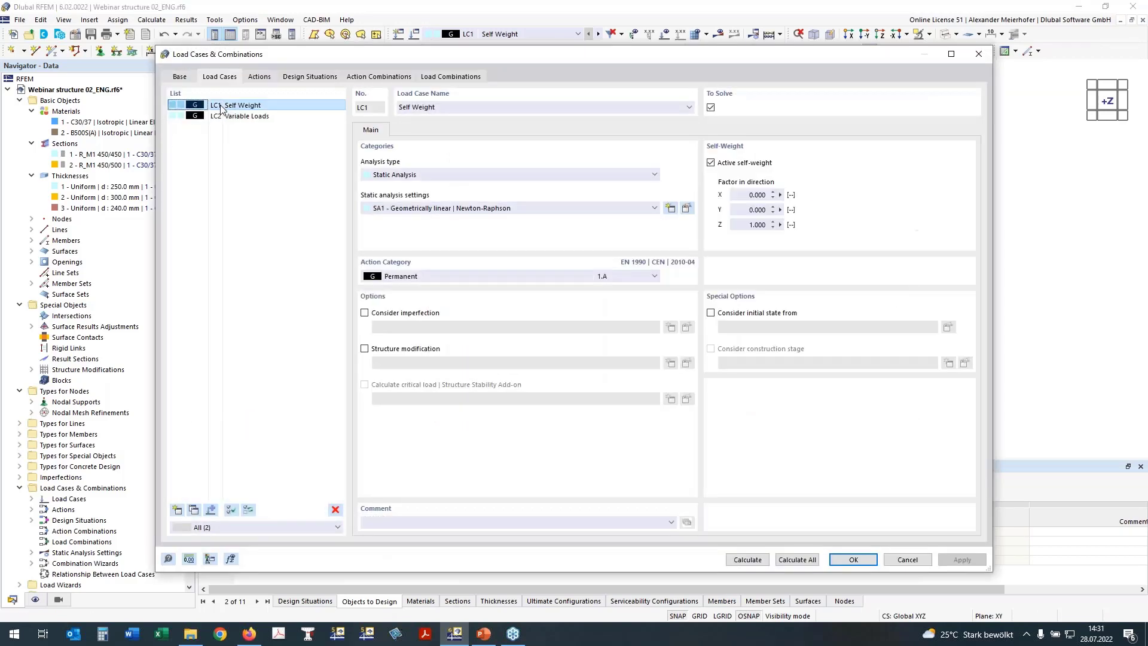
Set Variable Loads LC2 to action category B, office imposed loads.
left_click(228, 116)
left_click(449, 278)
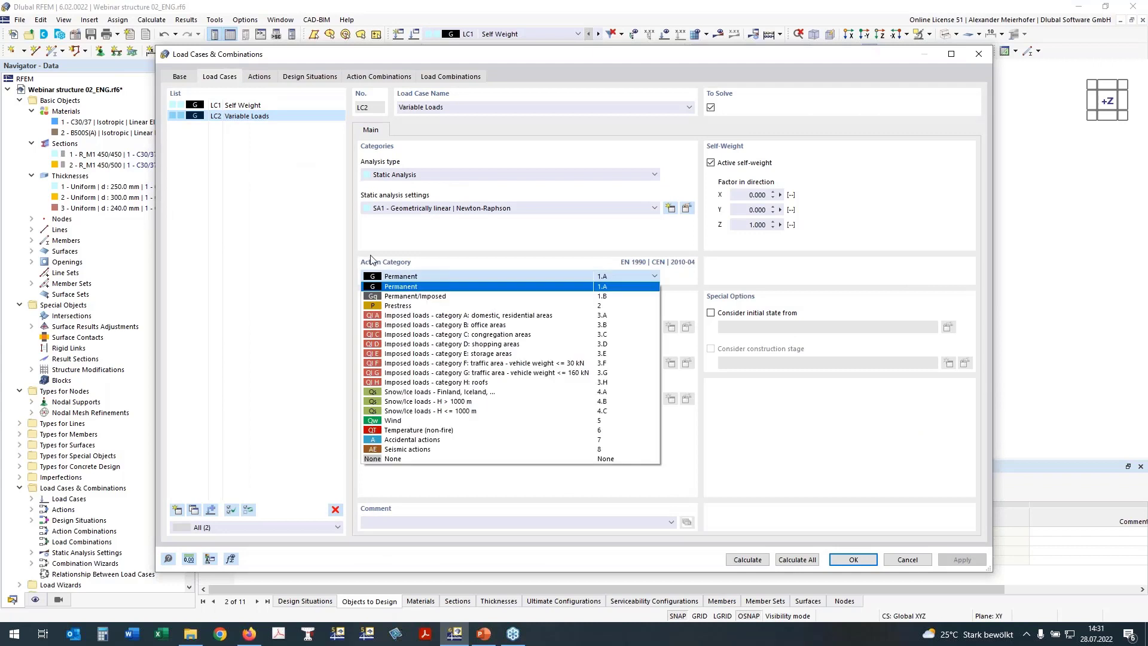
left_click(382, 326)
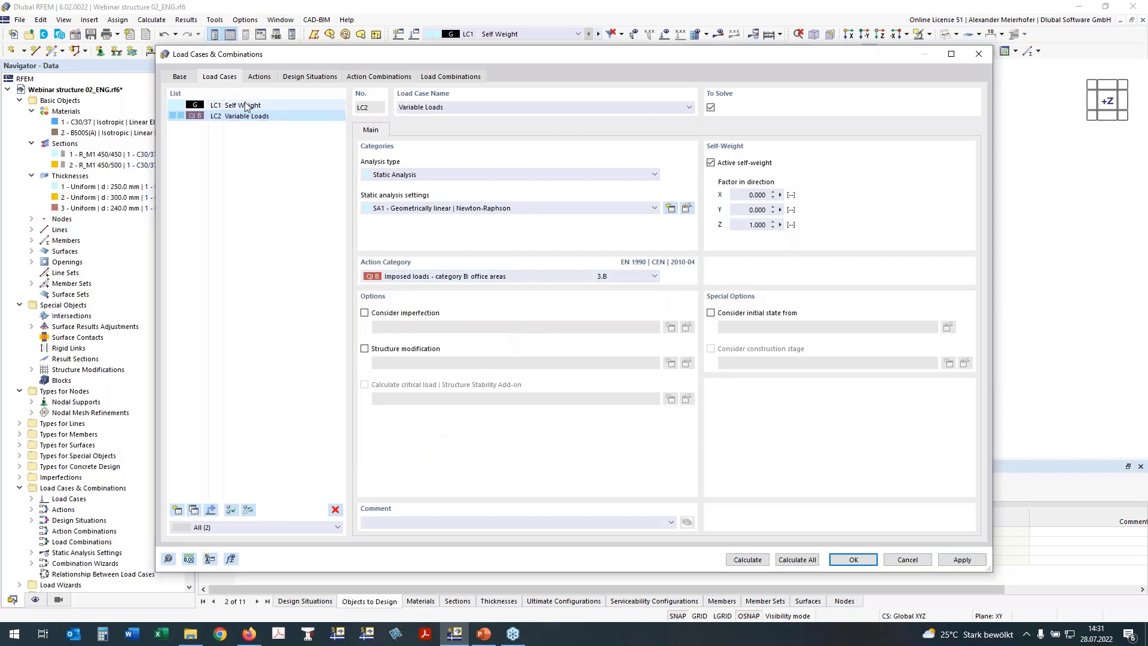
Give design situations DS1–DS4 the geometrically linear combination wizard 2, generating load combinations.
left_click(179, 78)
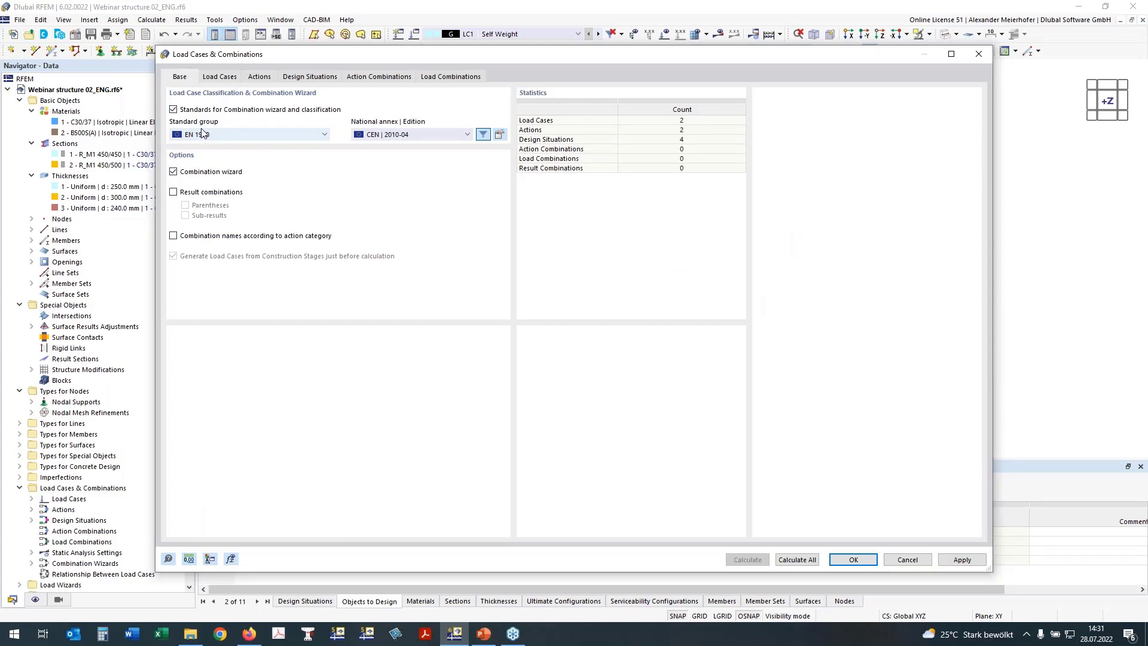
left_click(301, 78)
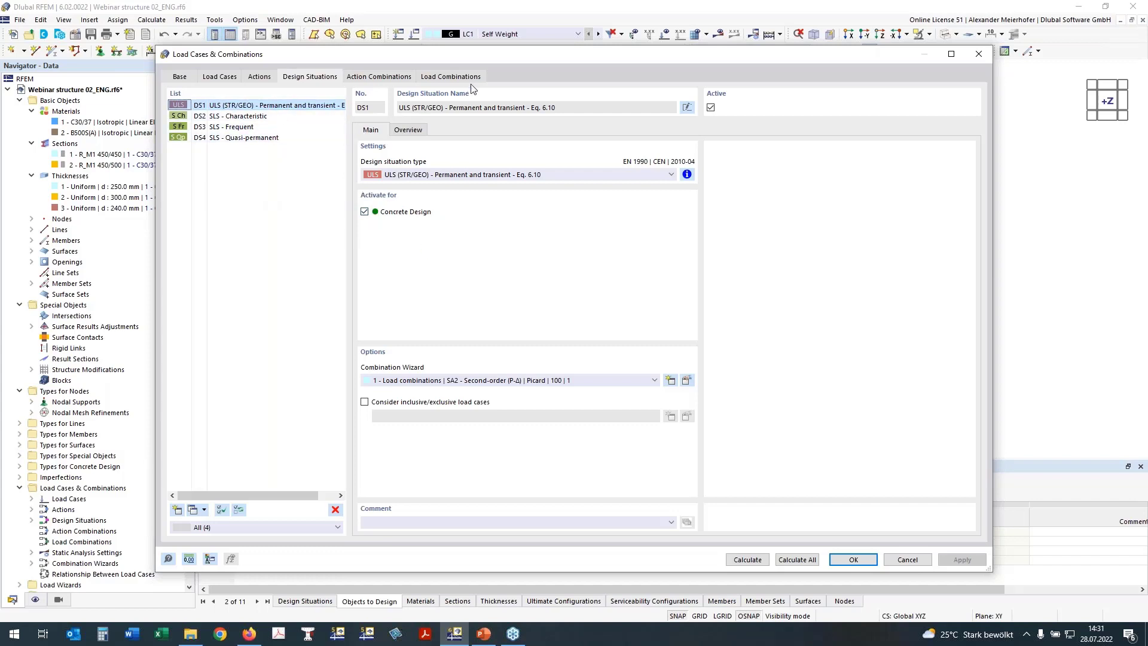
left_click(212, 140, "shift")
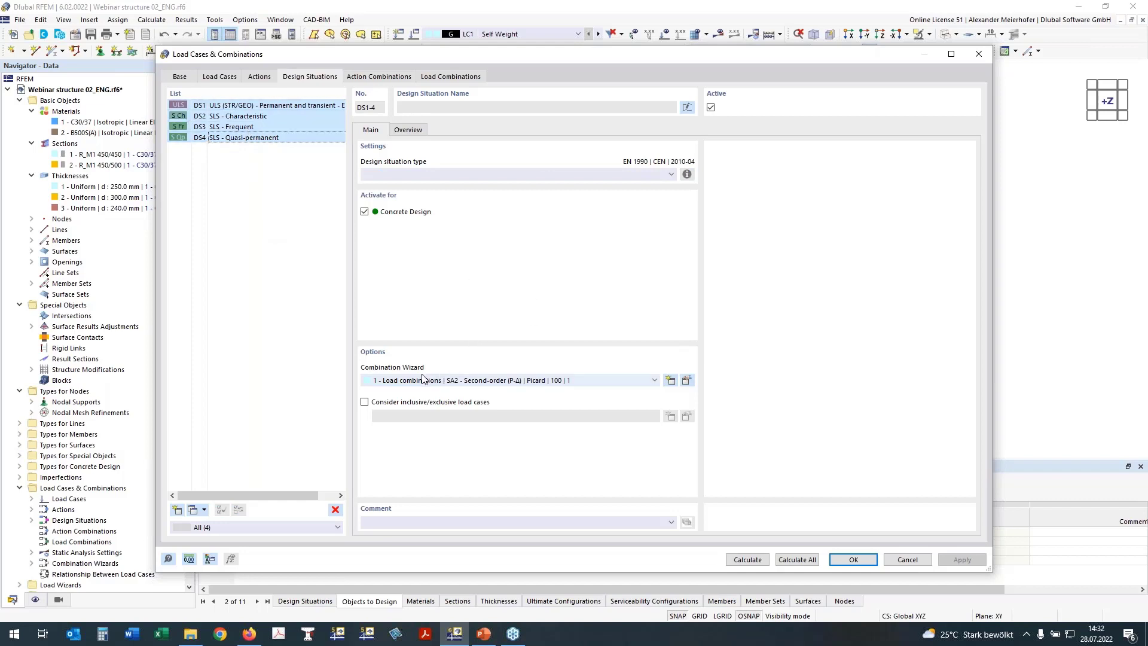
left_click(393, 382)
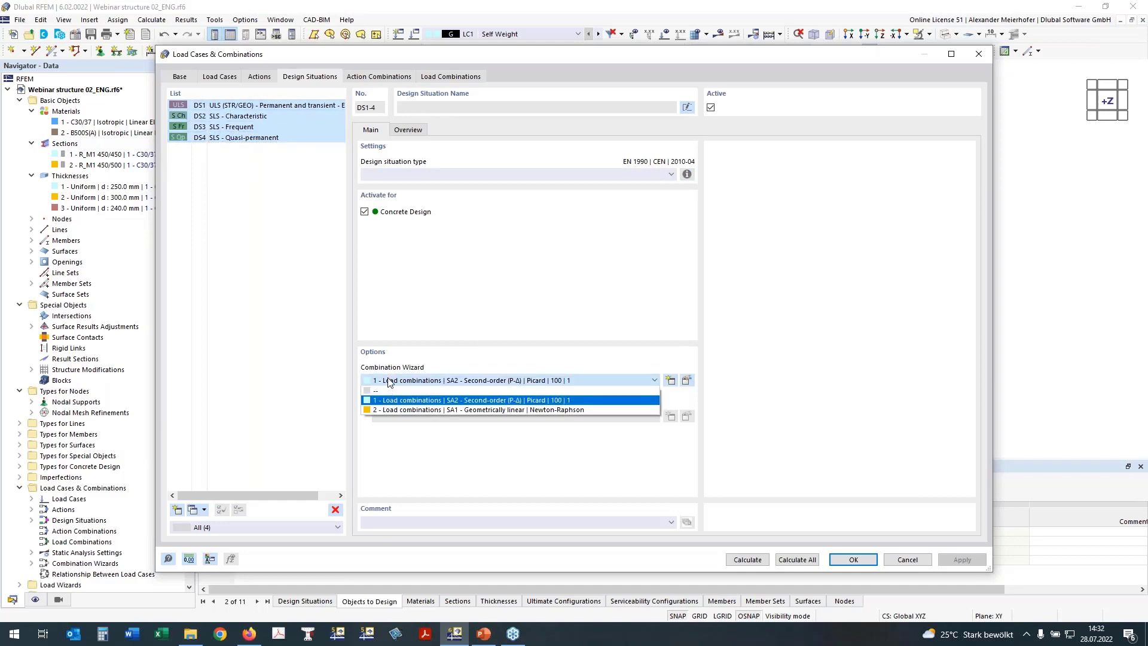
left_click(393, 408)
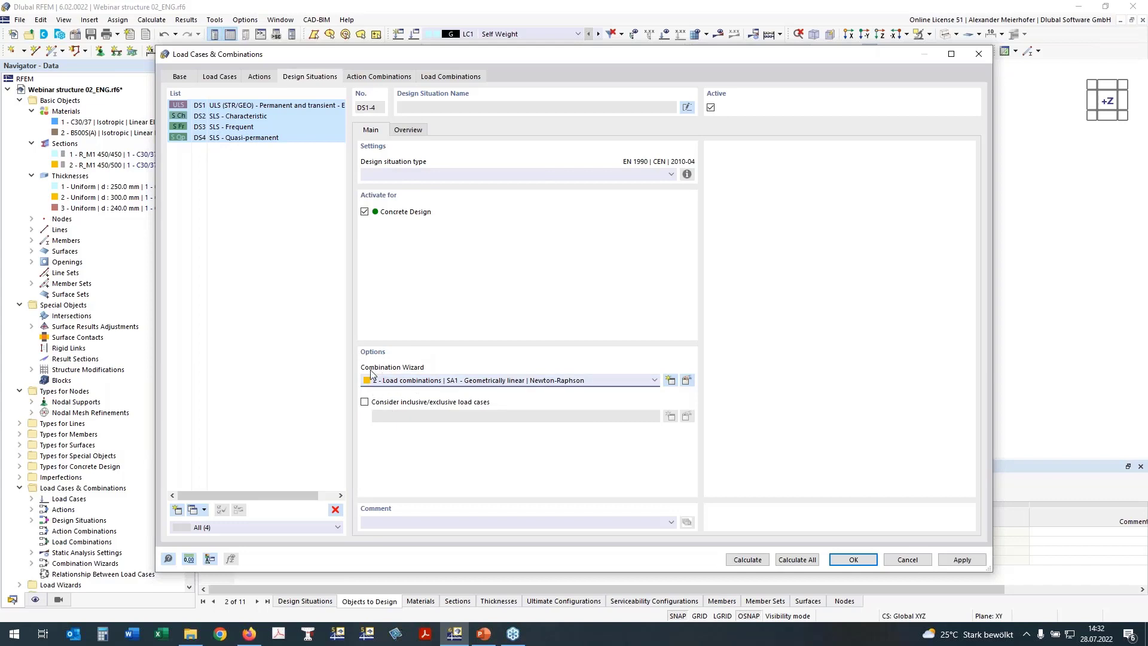
left_click(690, 384)
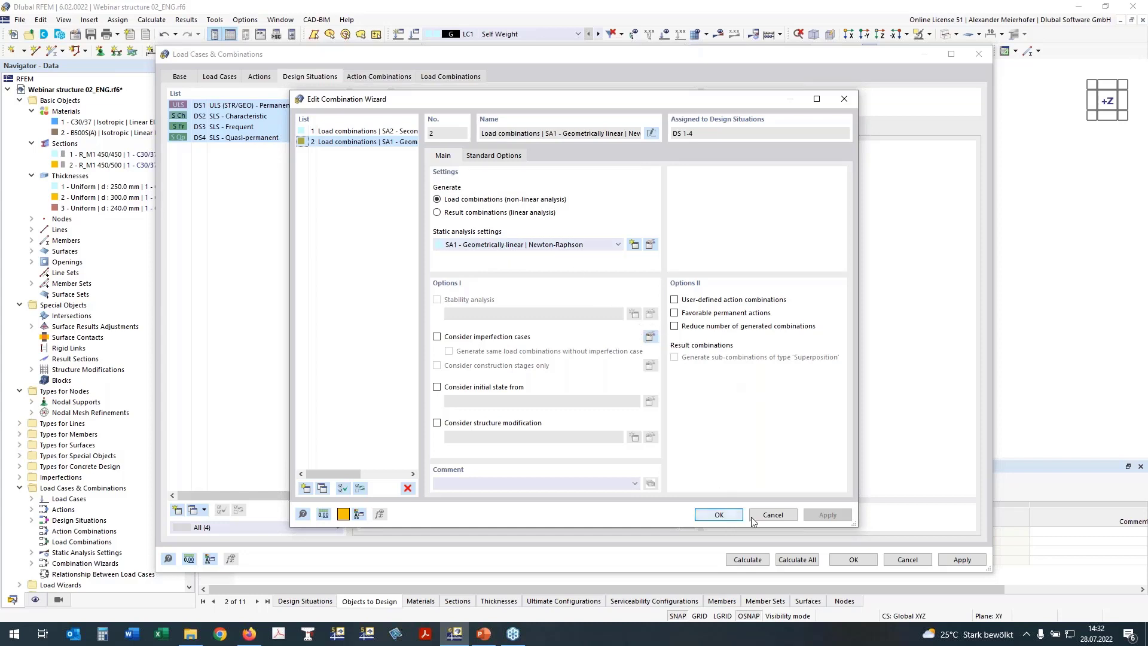
left_click(718, 515)
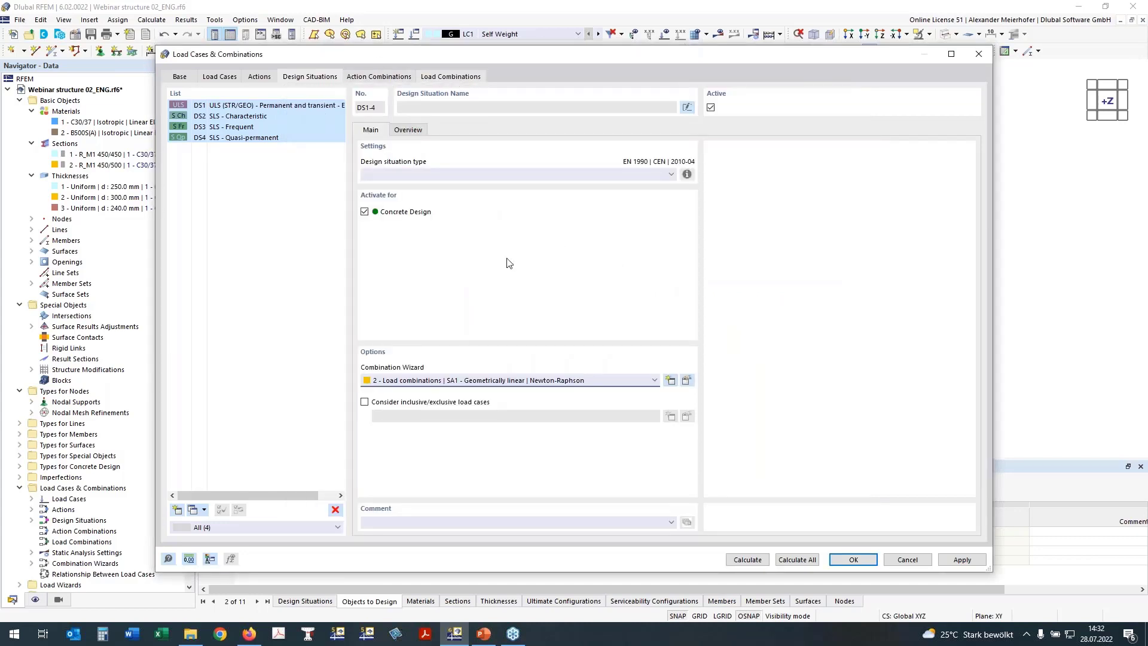
left_click(450, 75)
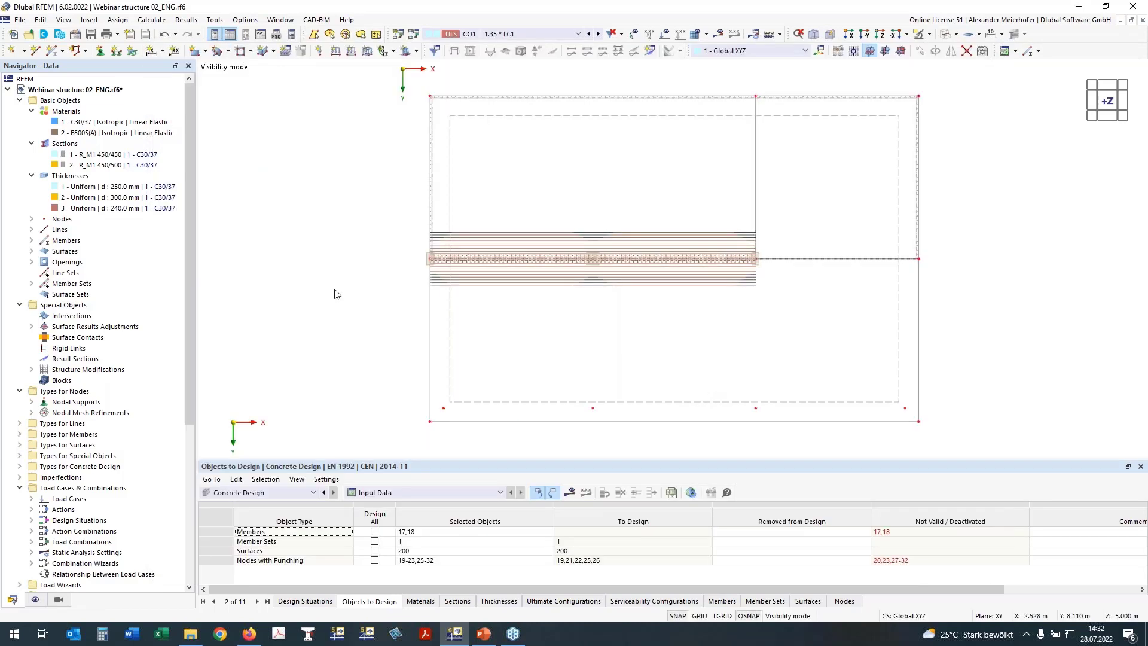
Browse the sections, thicknesses, ultimate and serviceability tables, then edit the Standard serviceability configuration.
middle_click_drag(397, 363, 356, 351)
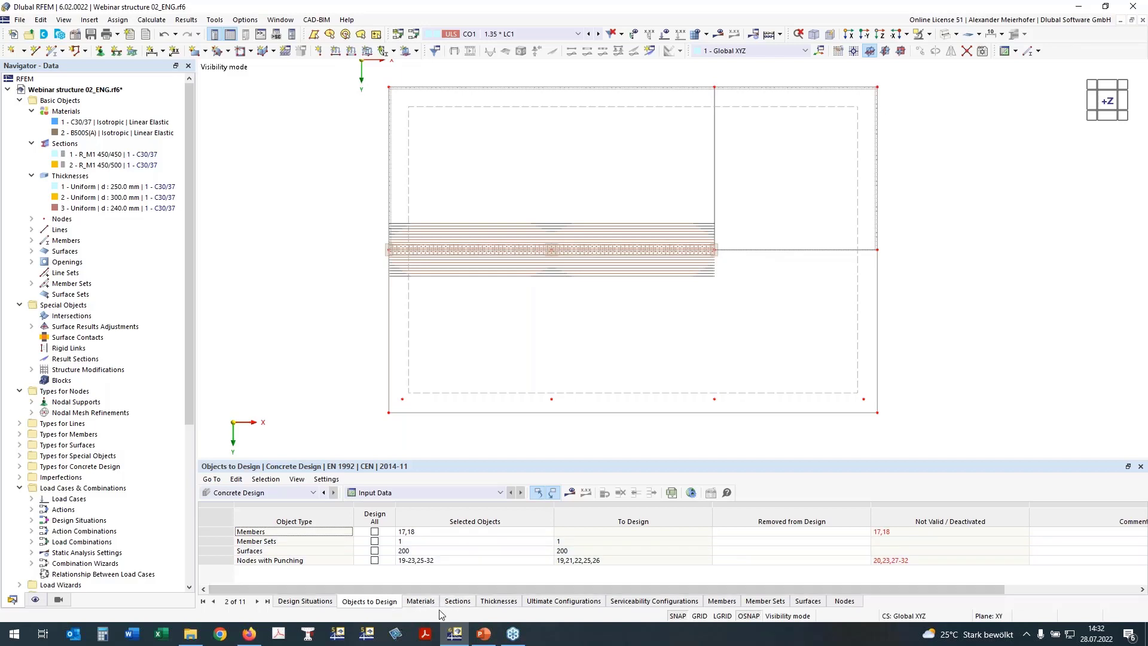
left_click(463, 604)
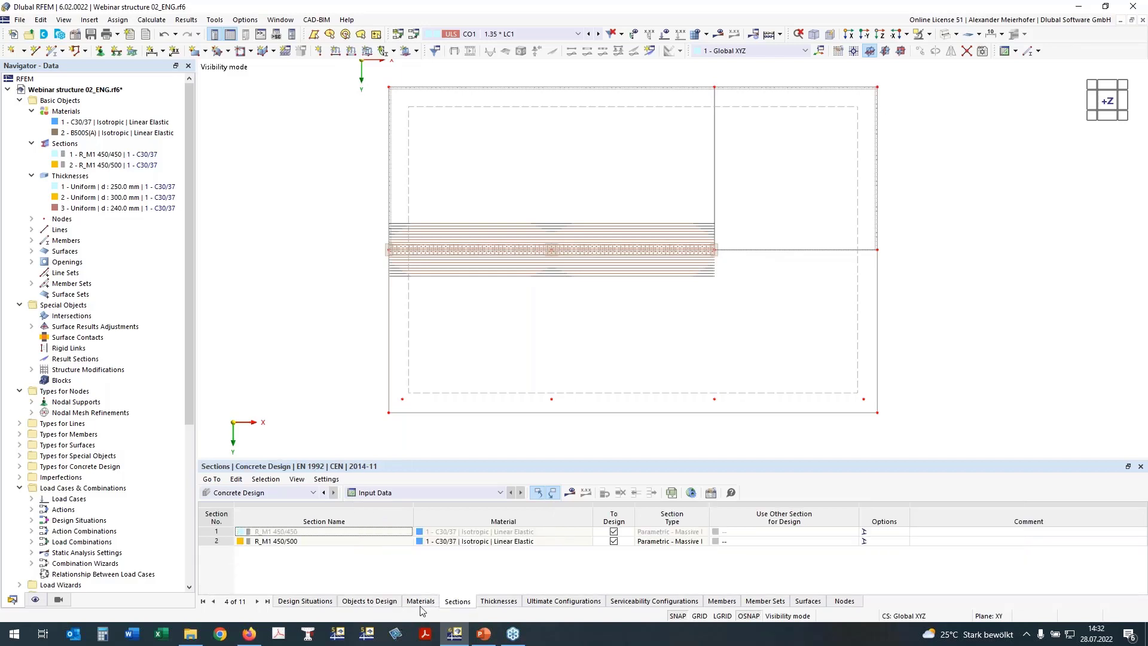
left_click(491, 604)
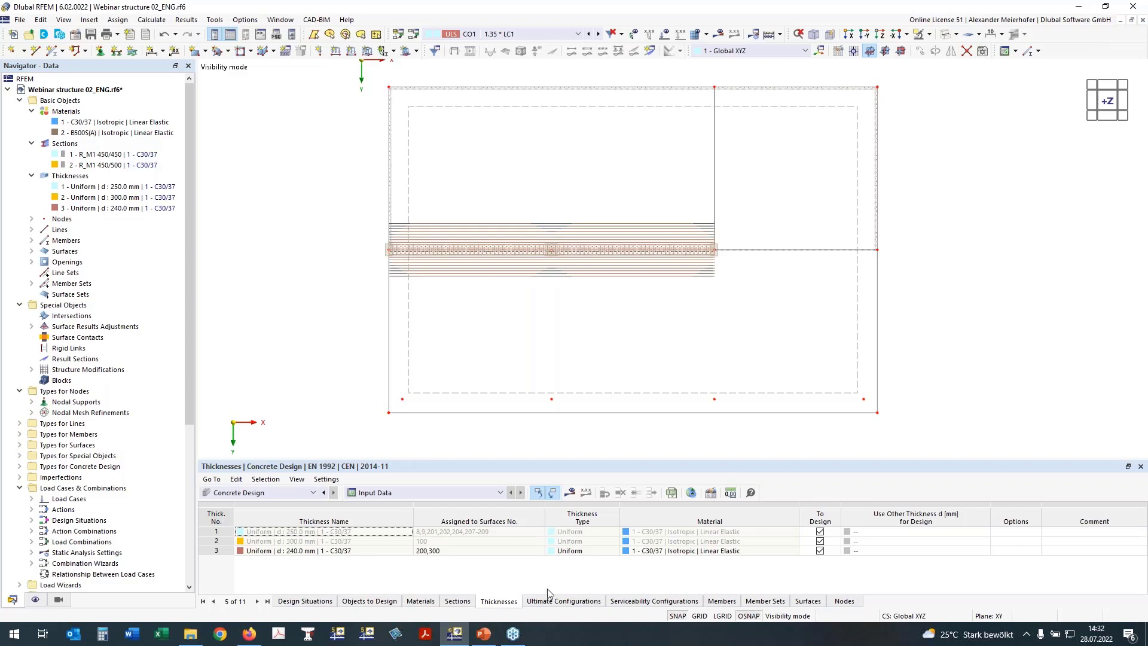
left_click(557, 604)
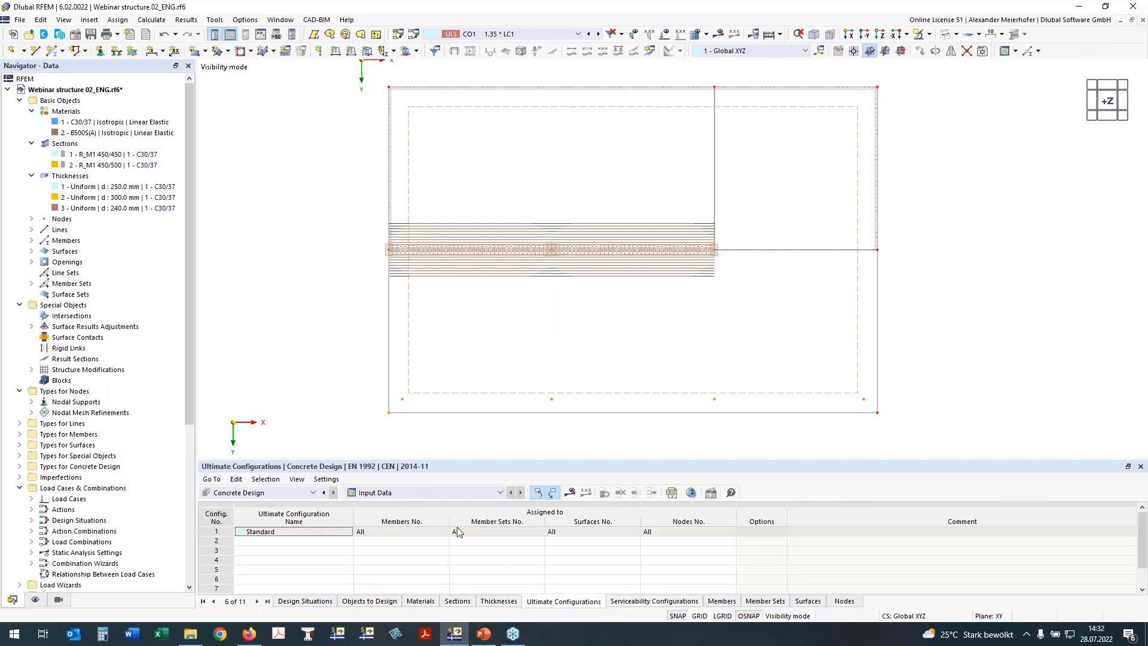
left_click(646, 602)
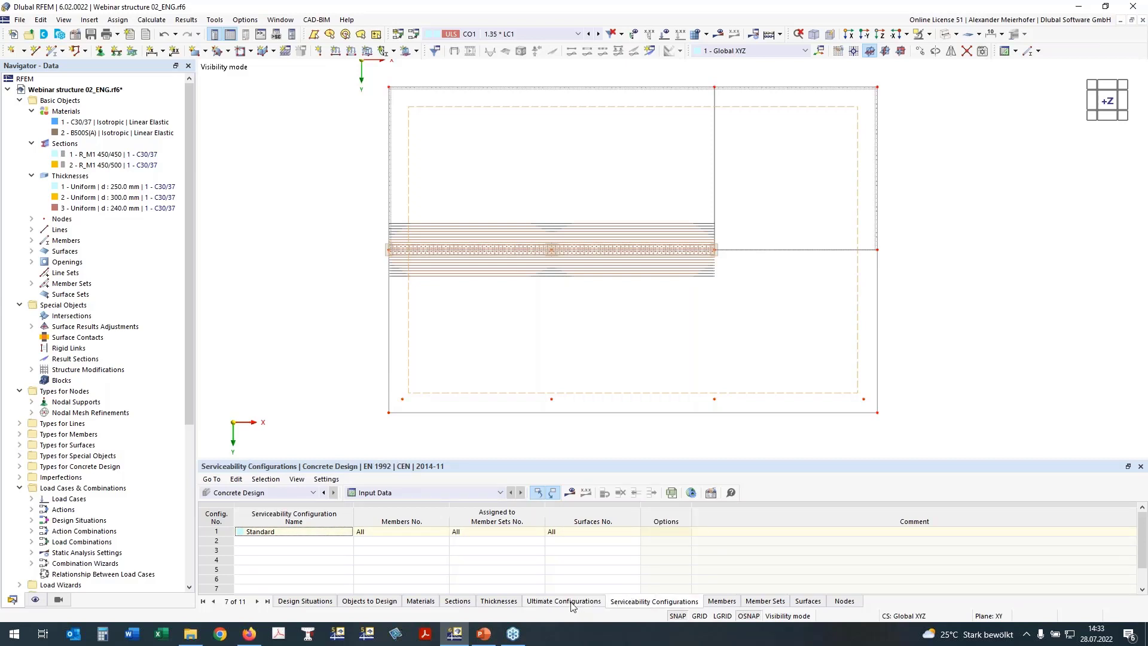
left_click(711, 493)
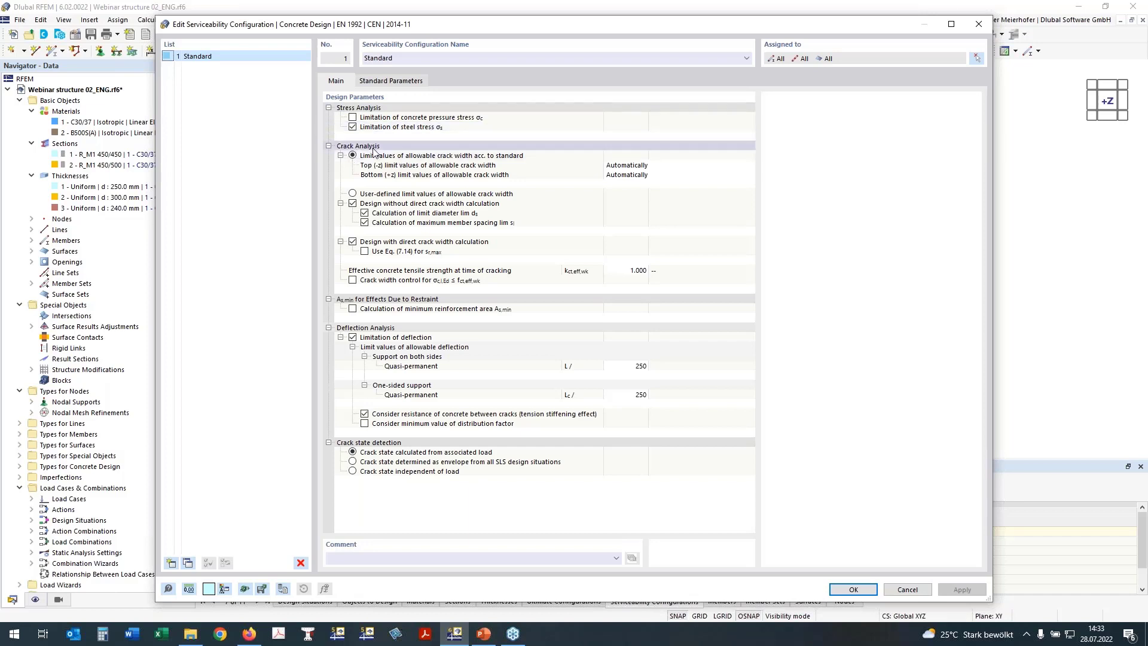
left_click(644, 166)
left_click(664, 166)
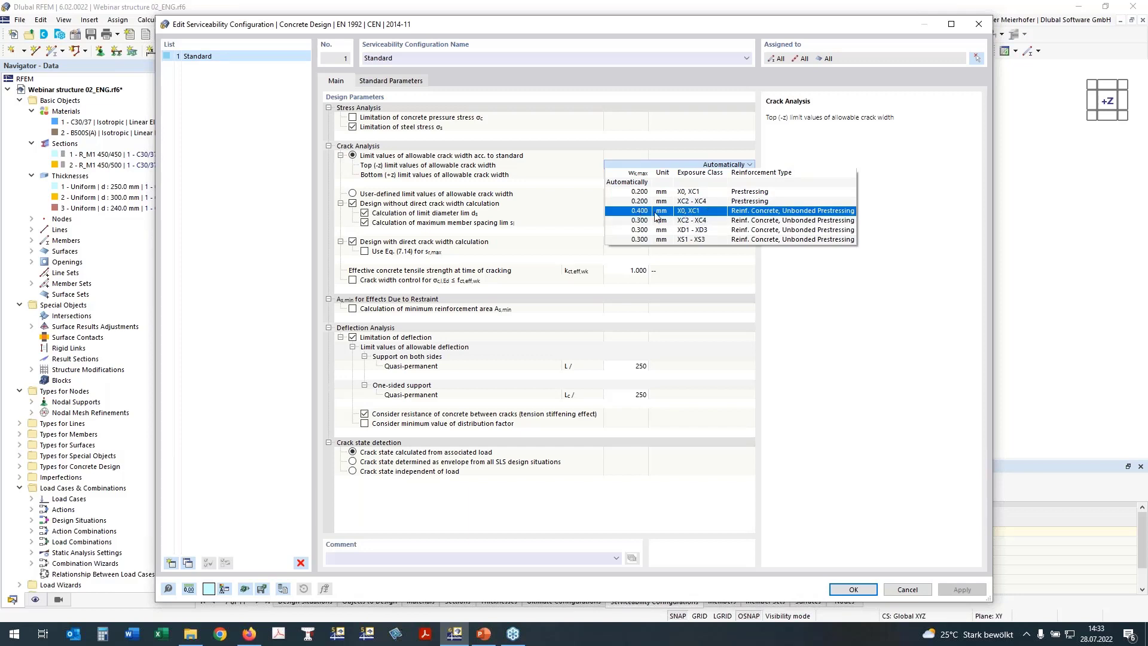
left_click(622, 164)
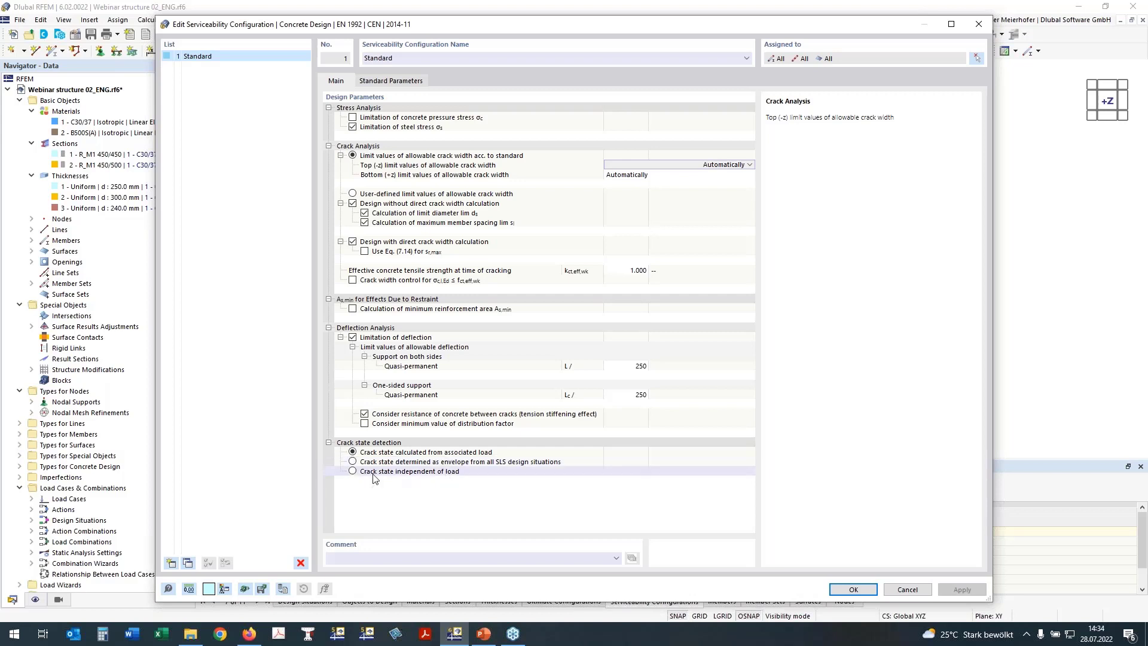
left_click(352, 472)
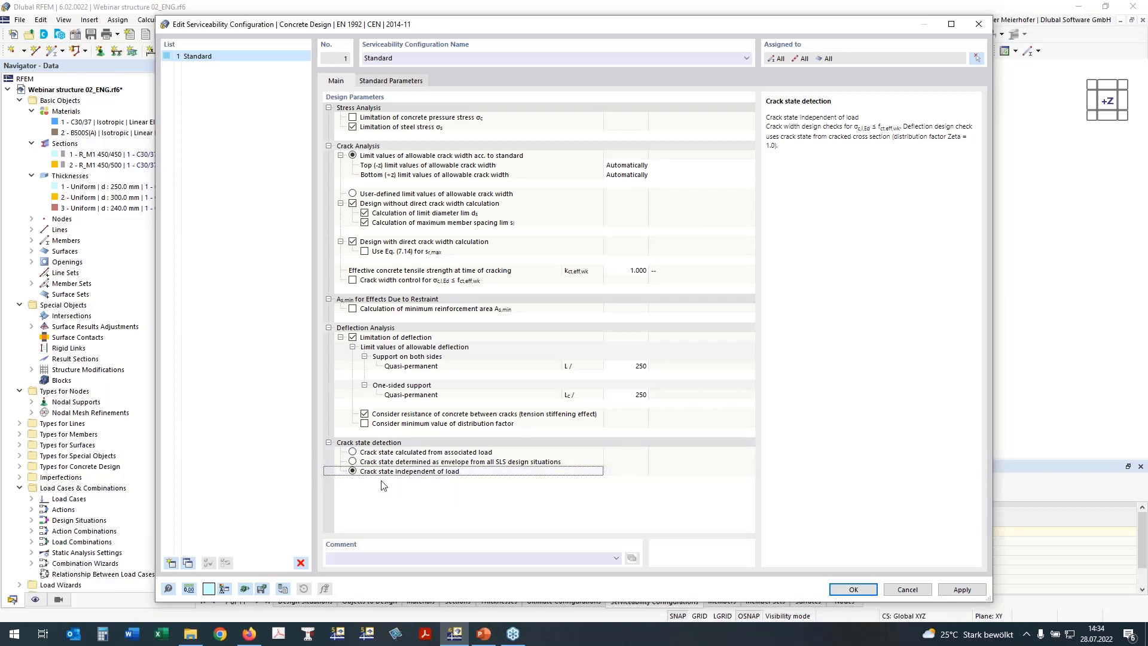
left_click(374, 453)
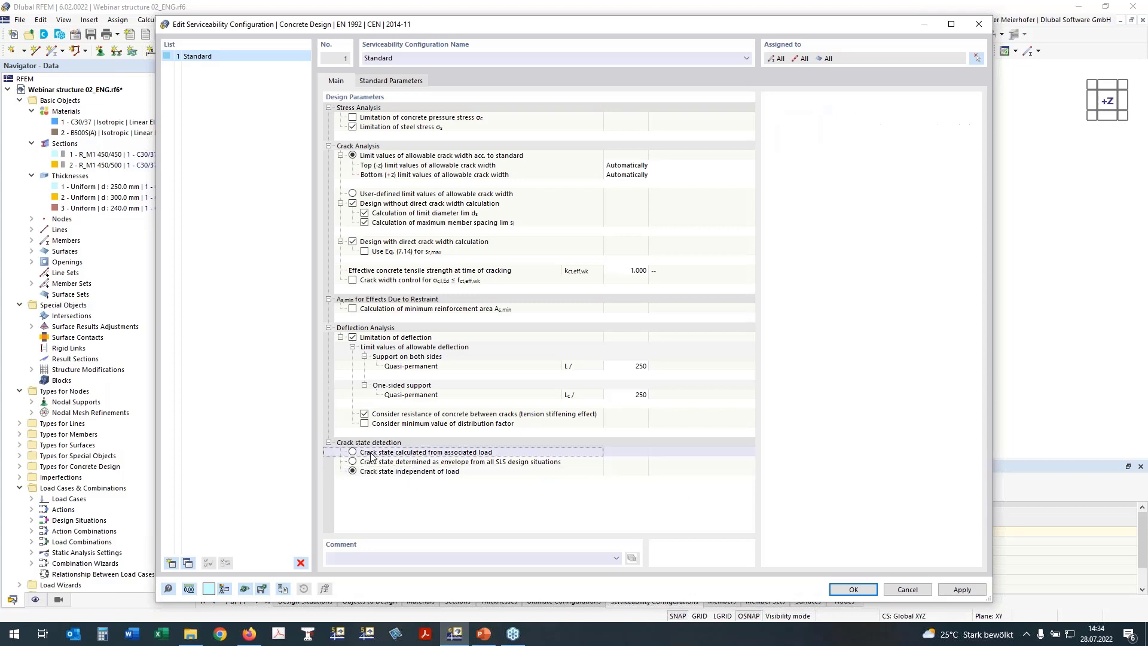
left_click(376, 453)
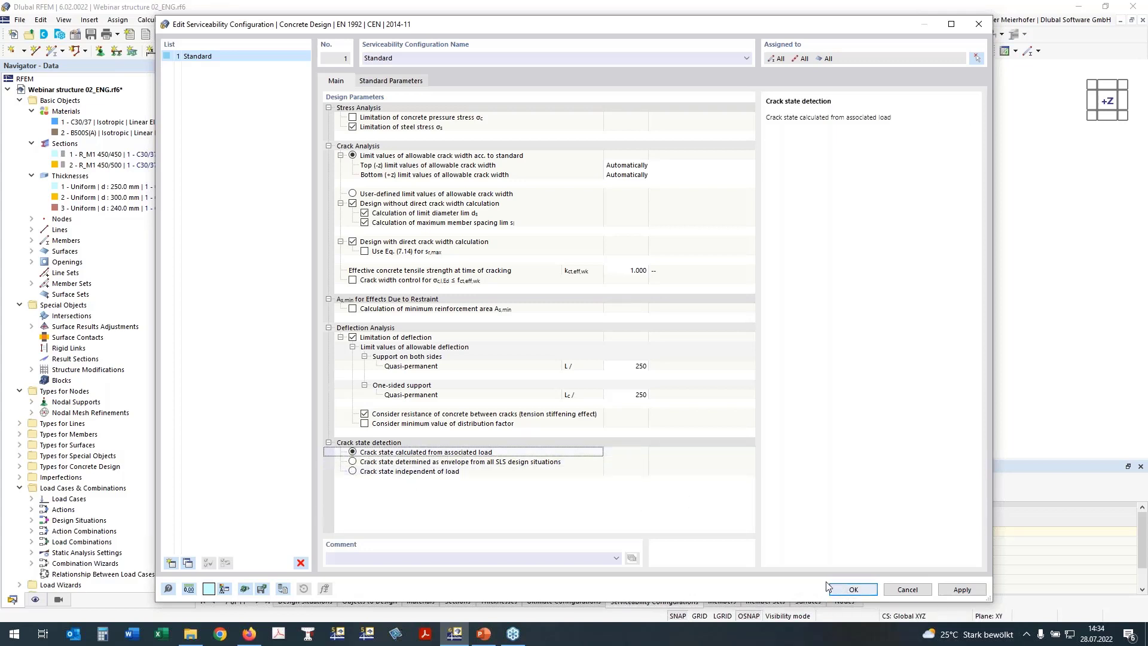
left_click(848, 592)
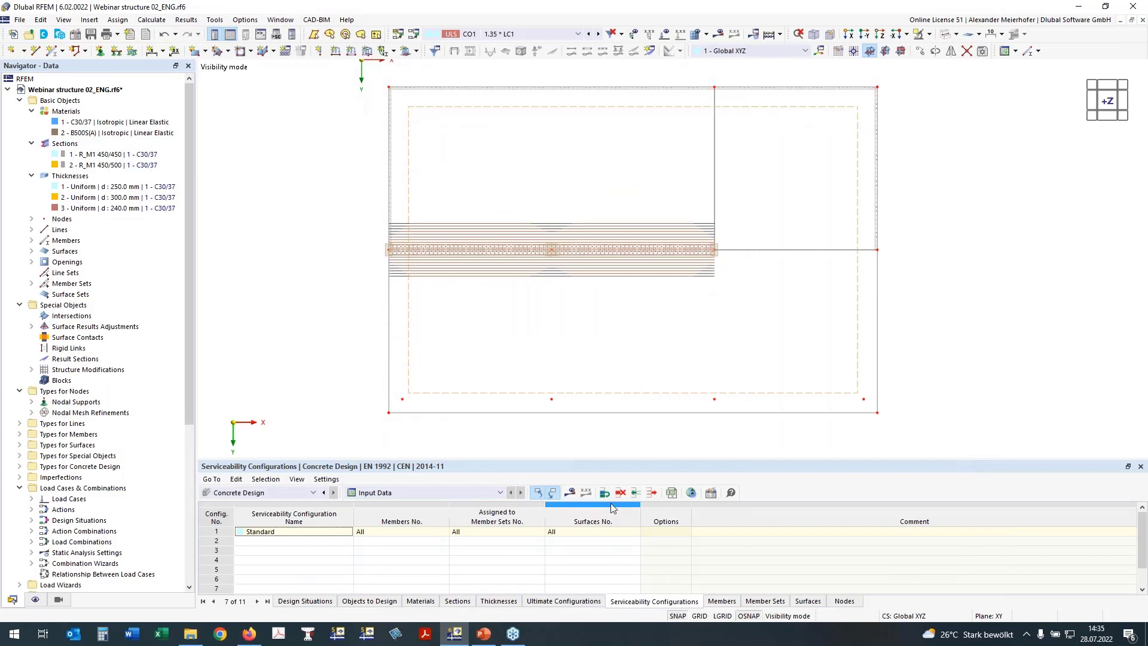
Request concrete design results and start the missing calculation.
left_click(569, 493)
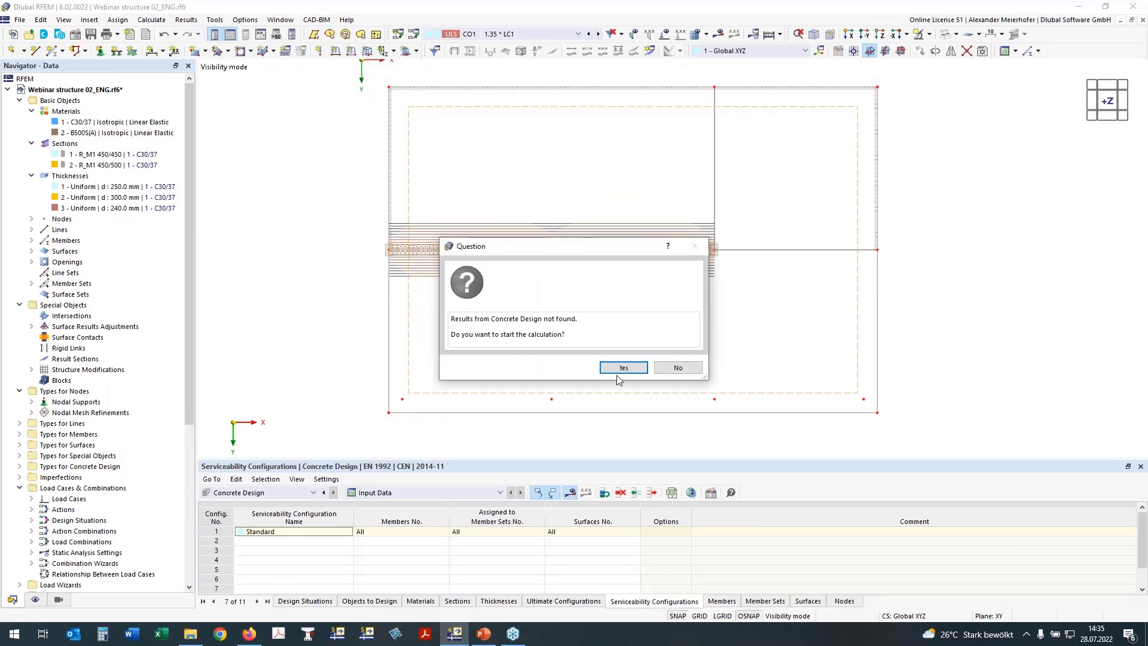
left_click(623, 367)
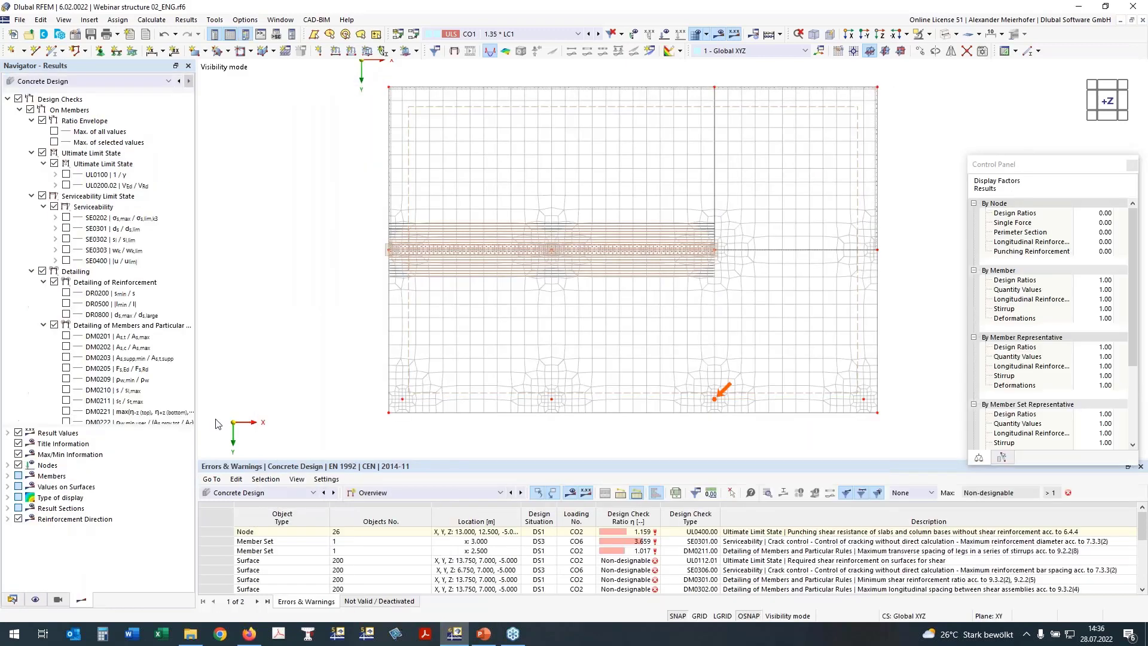
Select node 26's 1.159 ratio in the overview table and enlarge the results table.
left_click(473, 493)
left_click(472, 513)
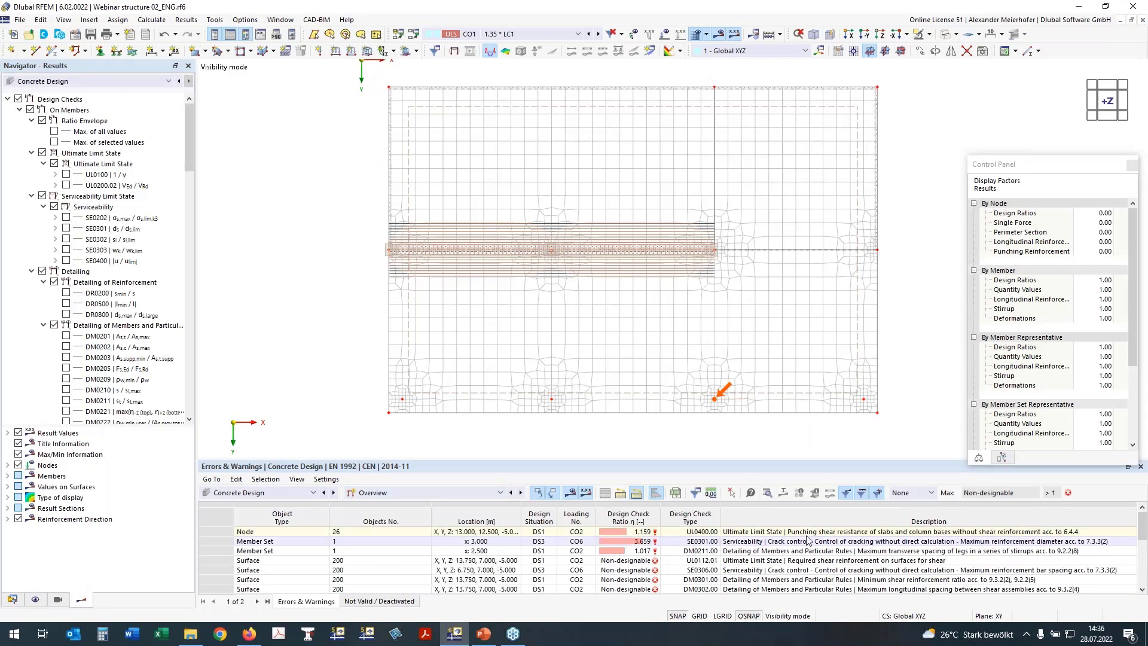
left_click(639, 533)
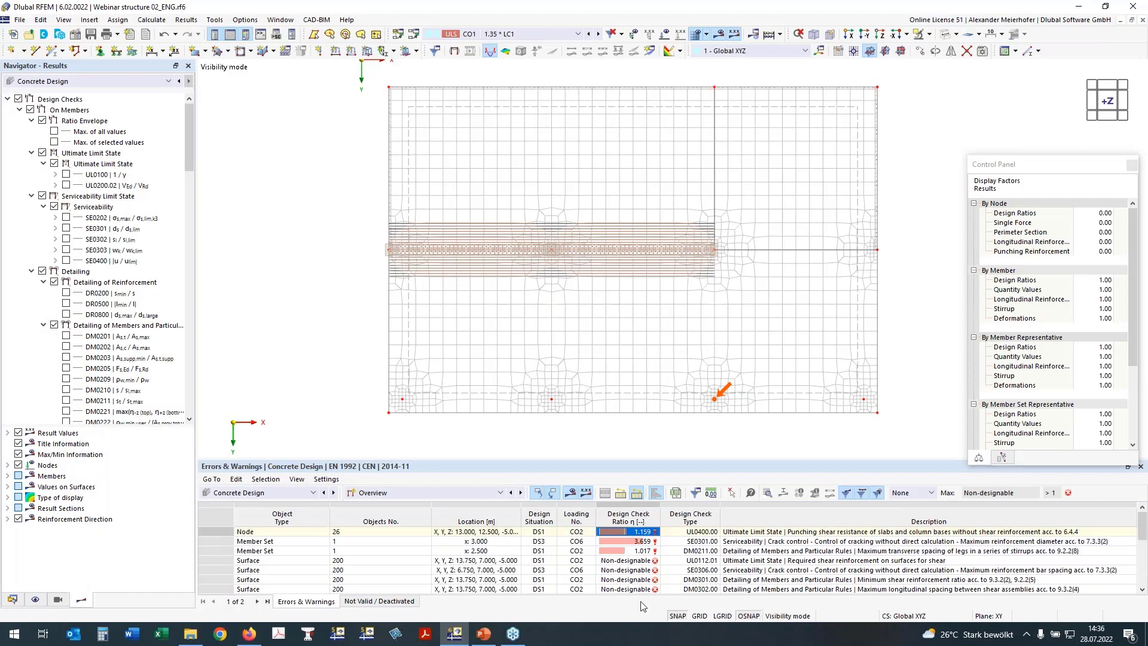
left_click_drag(658, 459, 657, 440)
left_click(419, 472)
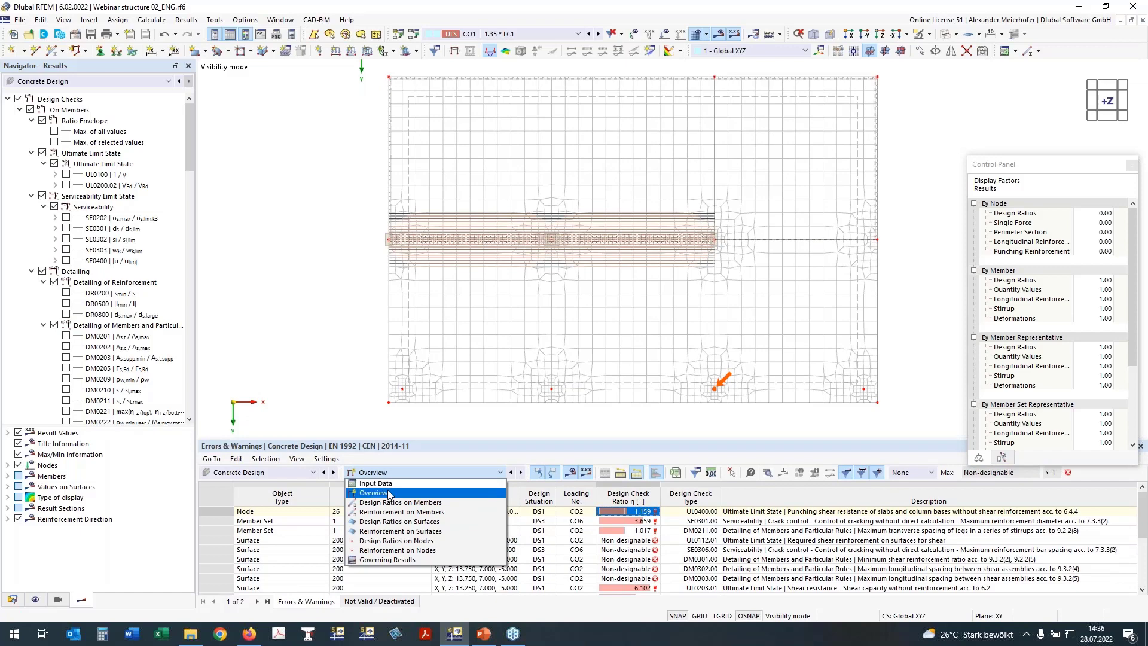
left_click(414, 474)
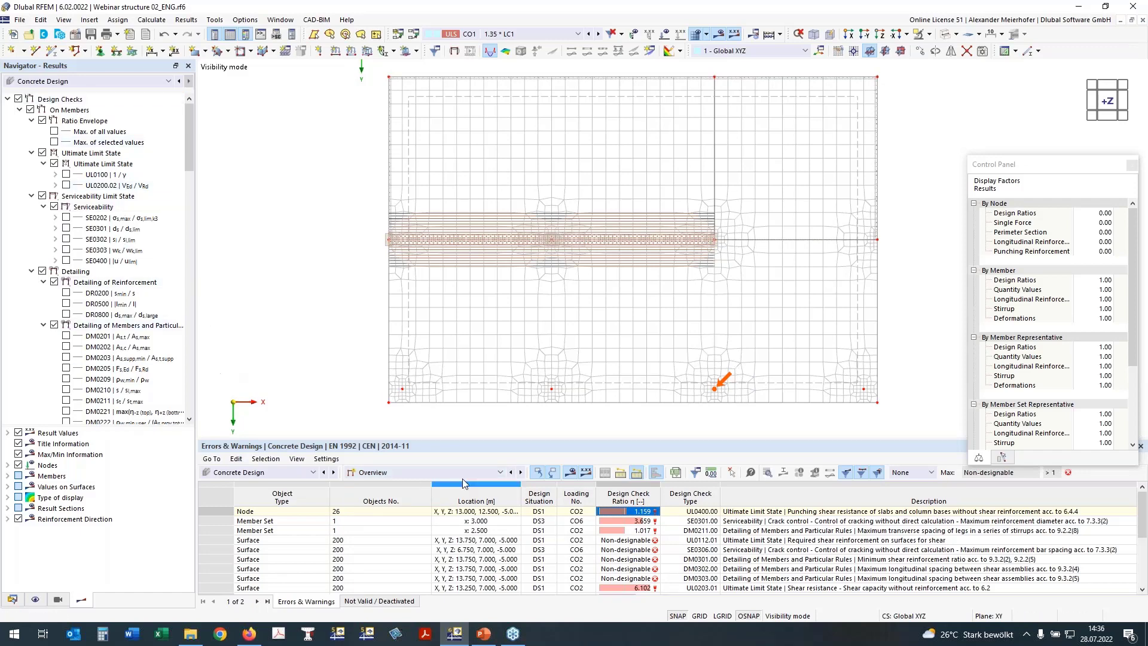
Switch the table to Design Ratios on Members and review the 0.847 and DM0211 1.017 checks.
left_click(443, 475)
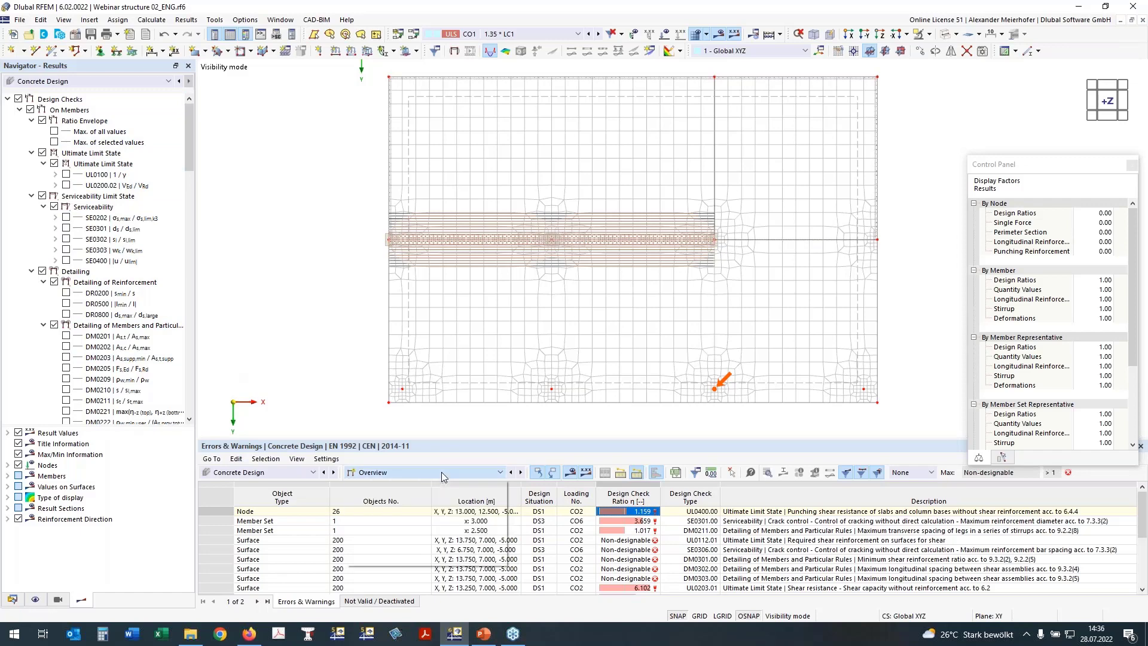
left_click(433, 501)
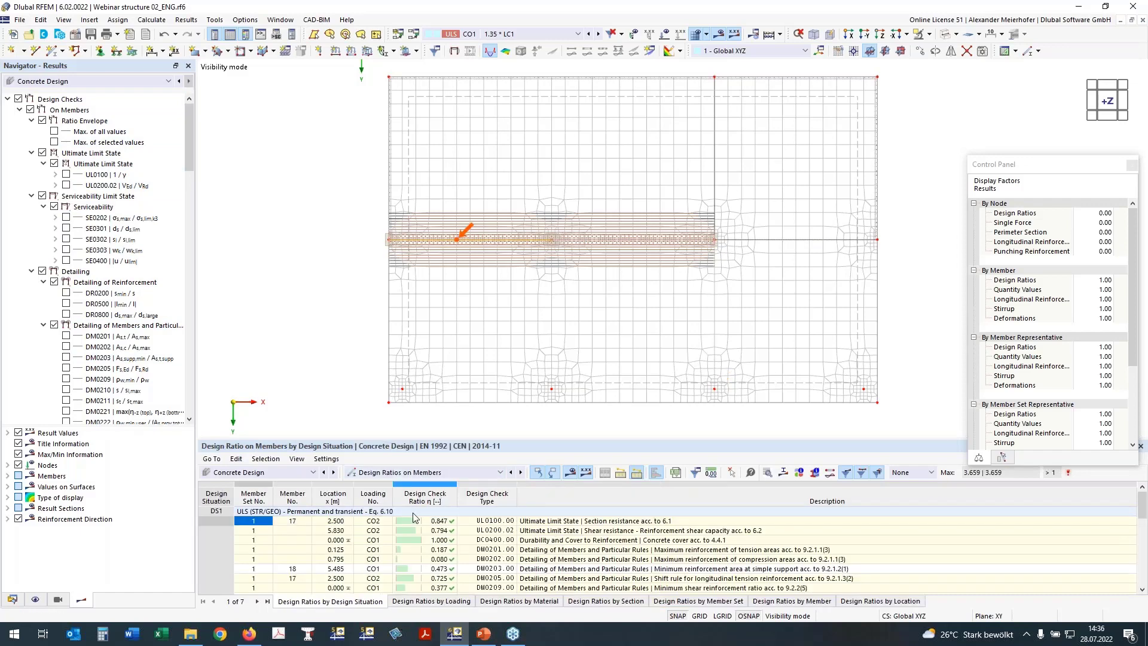
left_click(444, 520)
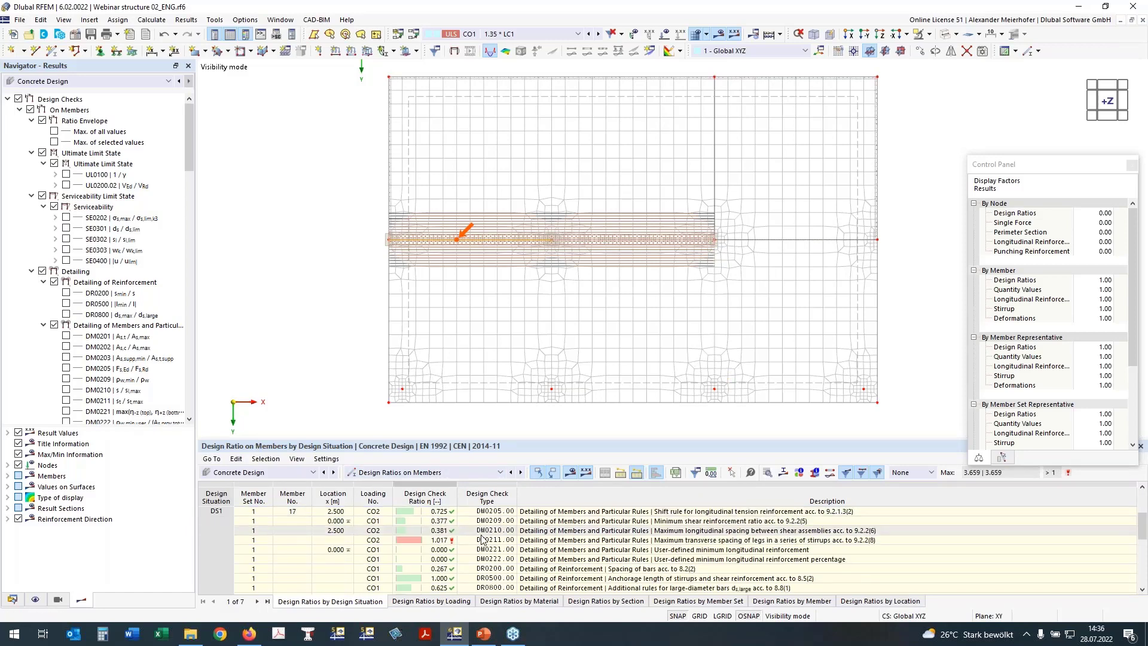
scroll(504, 538, "down", 3)
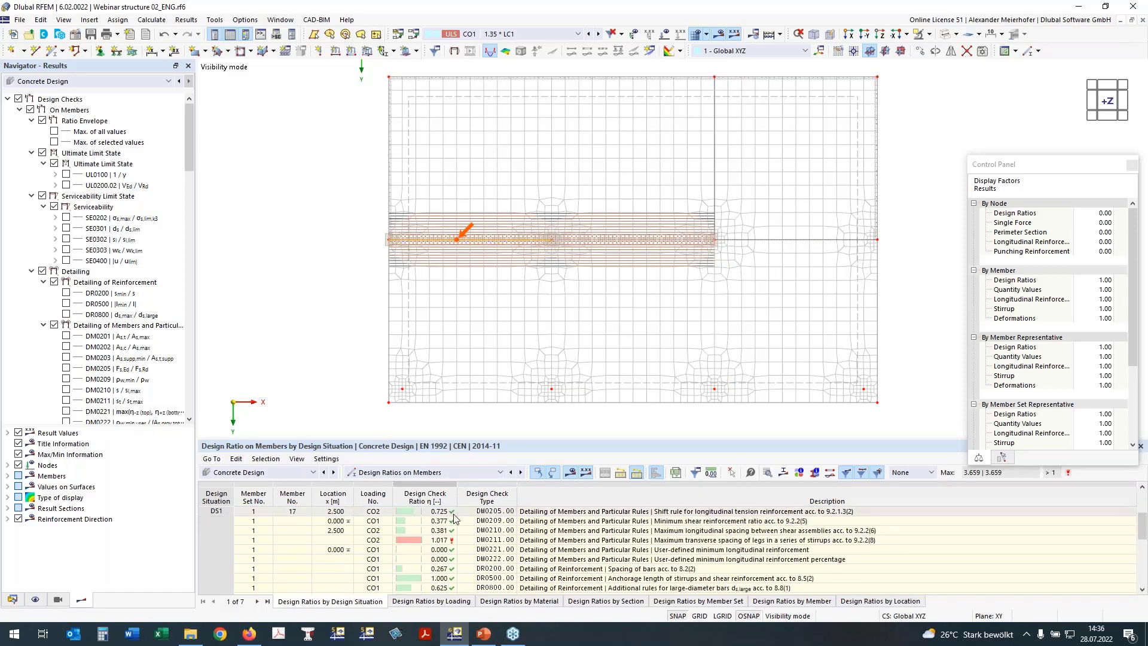
left_click(437, 540)
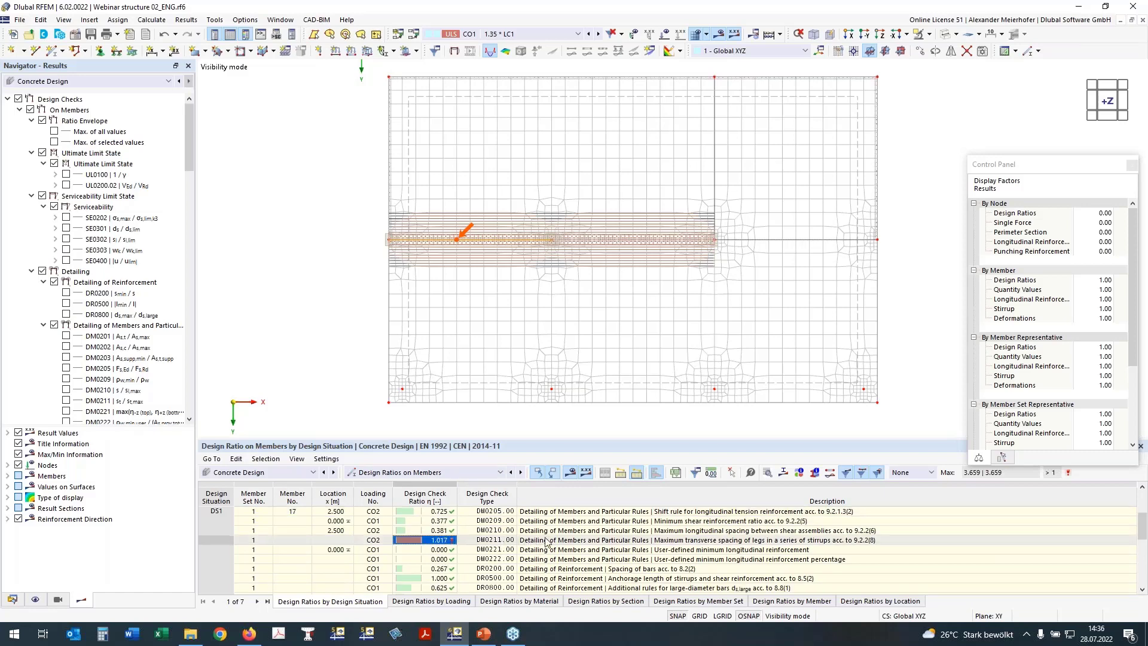
left_click(618, 542)
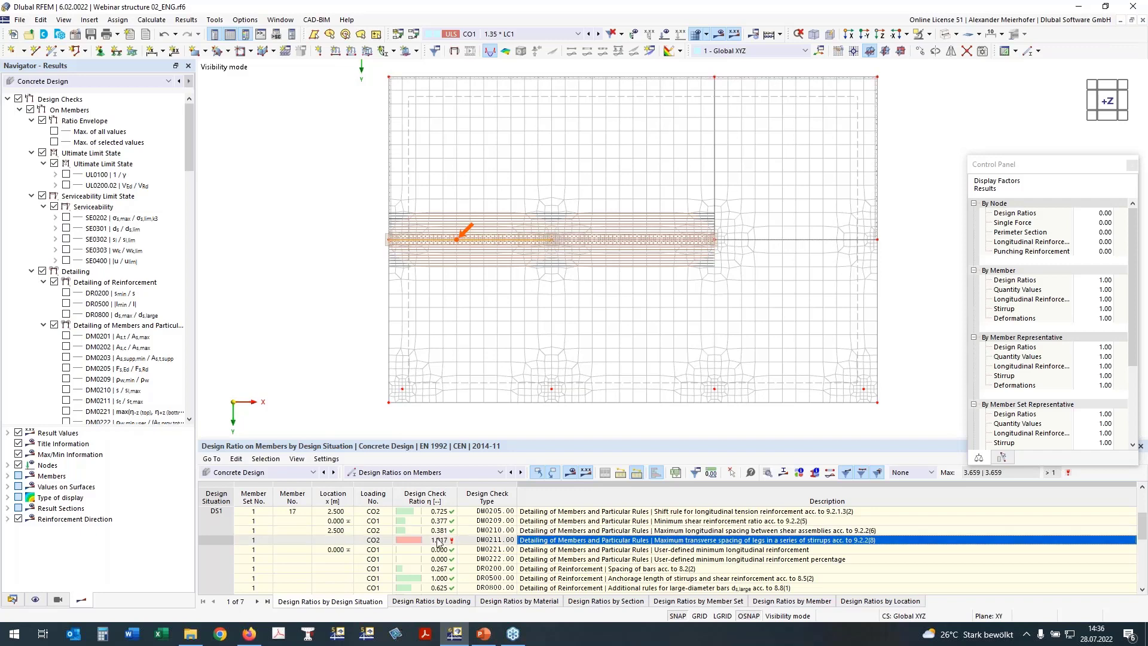
scroll(435, 543, "down", 3)
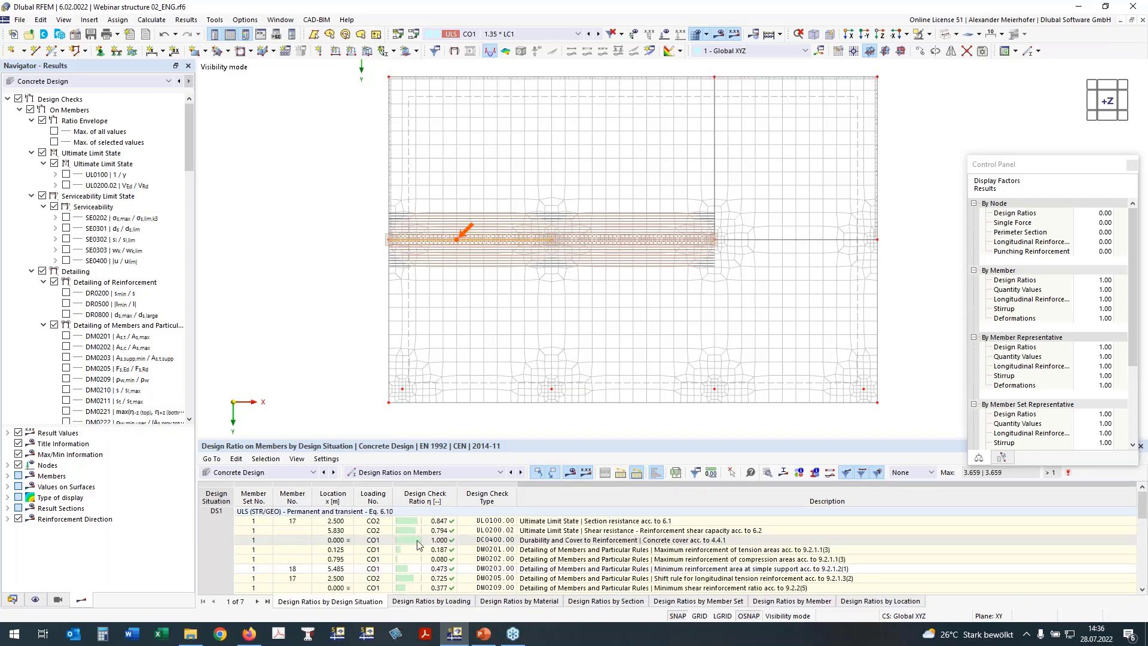
scroll(438, 542, "up", 6)
Switch the table to Design Ratios on Nodes and select the UL0400.00 punching shear check.
left_click(412, 473)
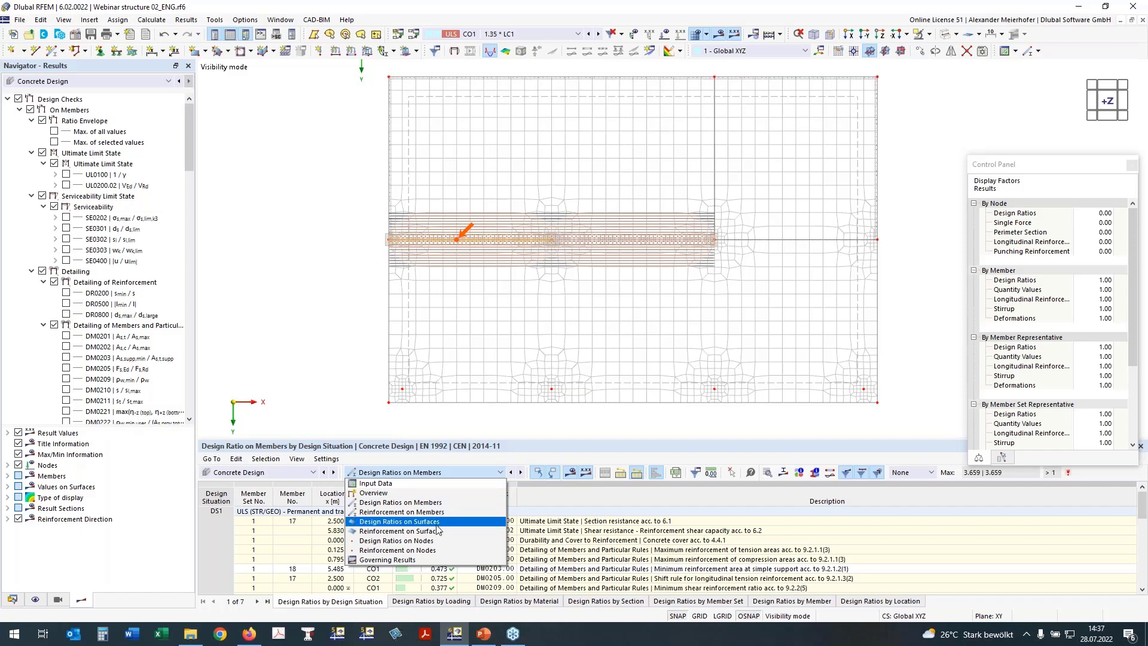
left_click(398, 544)
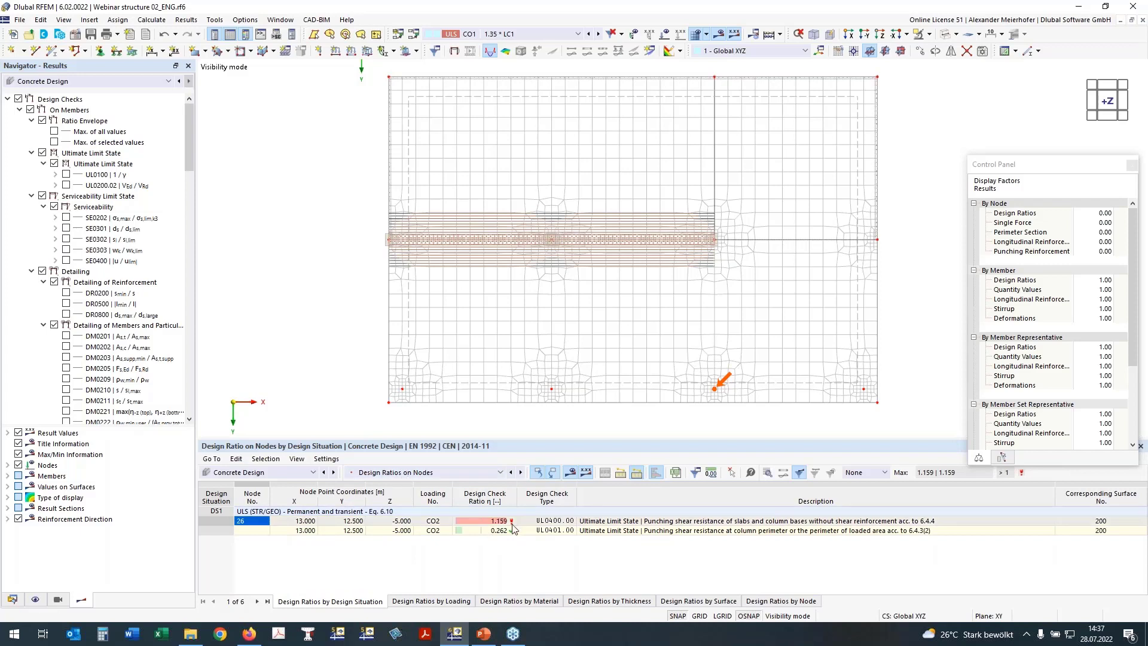
left_click(557, 523)
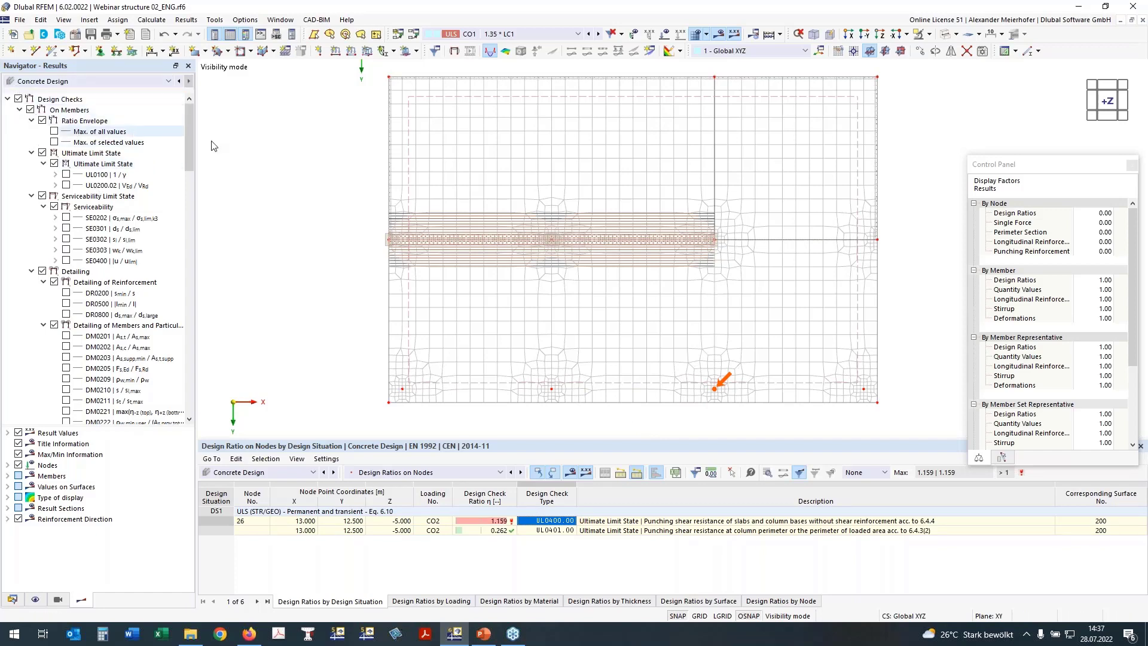
Show only extreme values on the surface results, with the colour legend and a wider navigator.
left_click(22, 111)
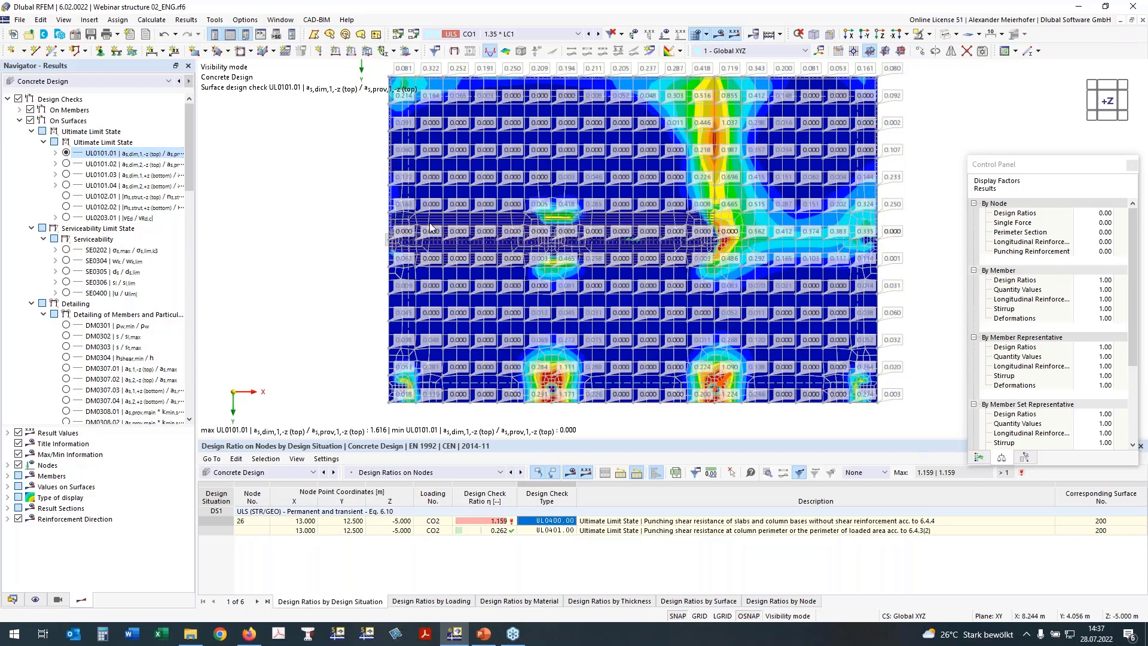
scroll(120, 299, "down", 9)
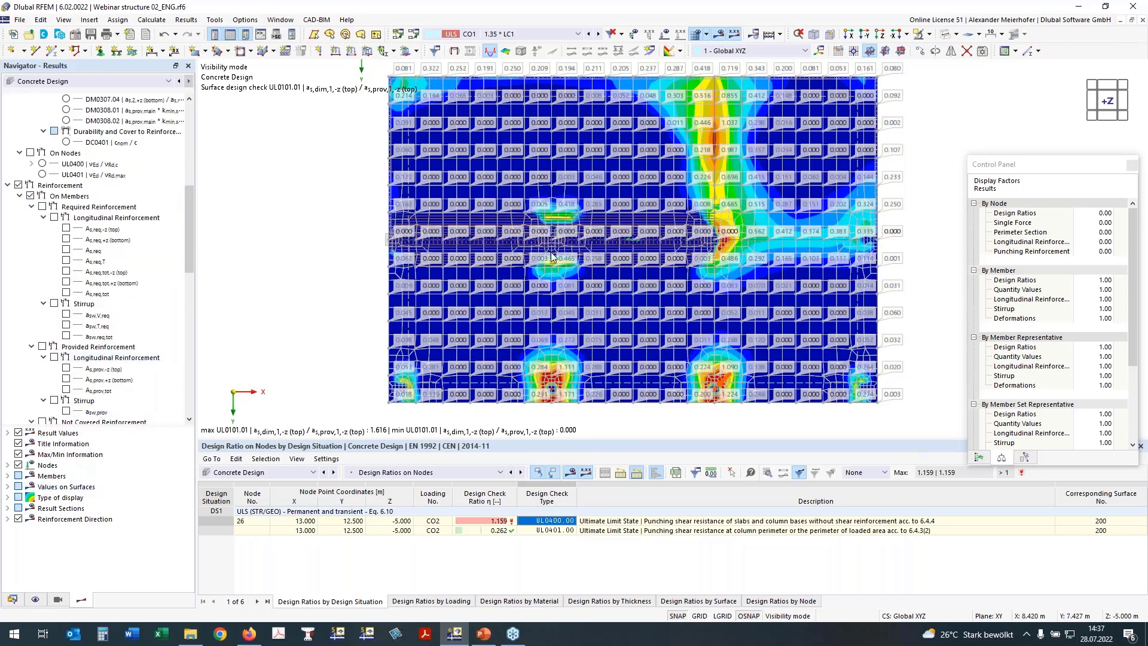
scroll(244, 320, "down", 1)
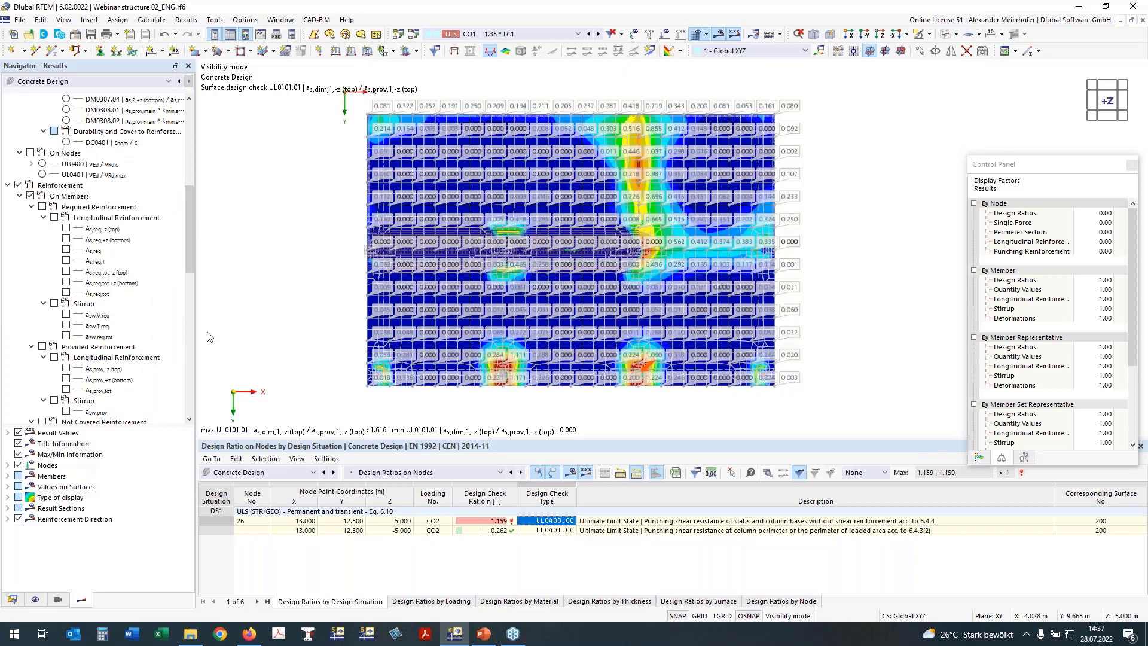
scroll(429, 227, "up", 1)
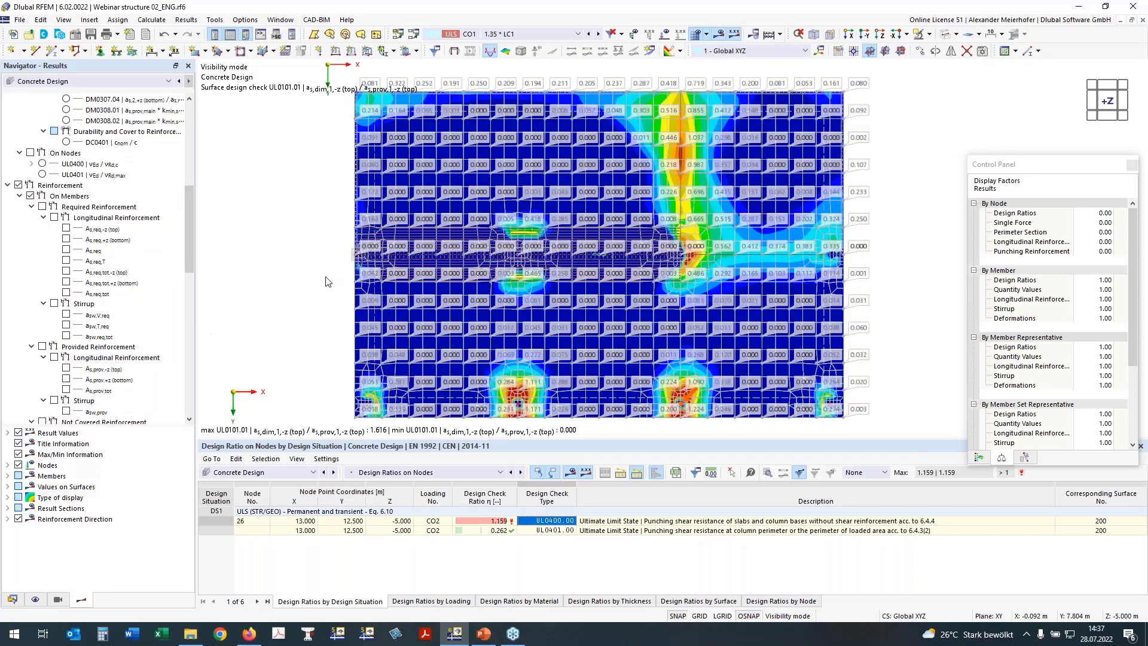
left_click(8, 488)
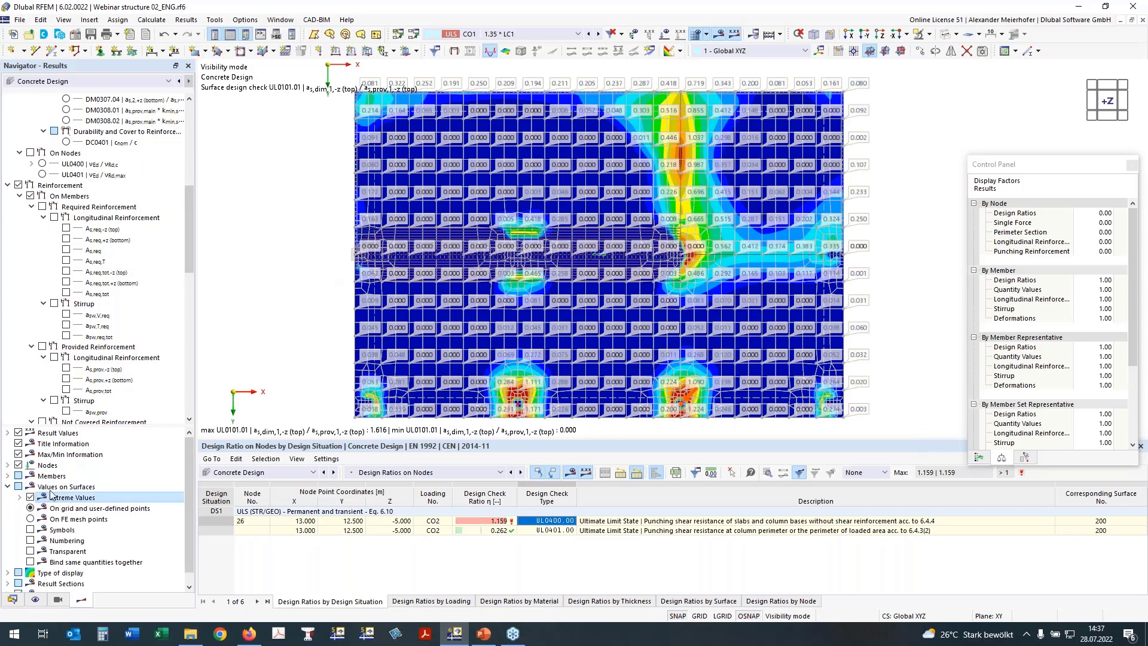
left_click(51, 494)
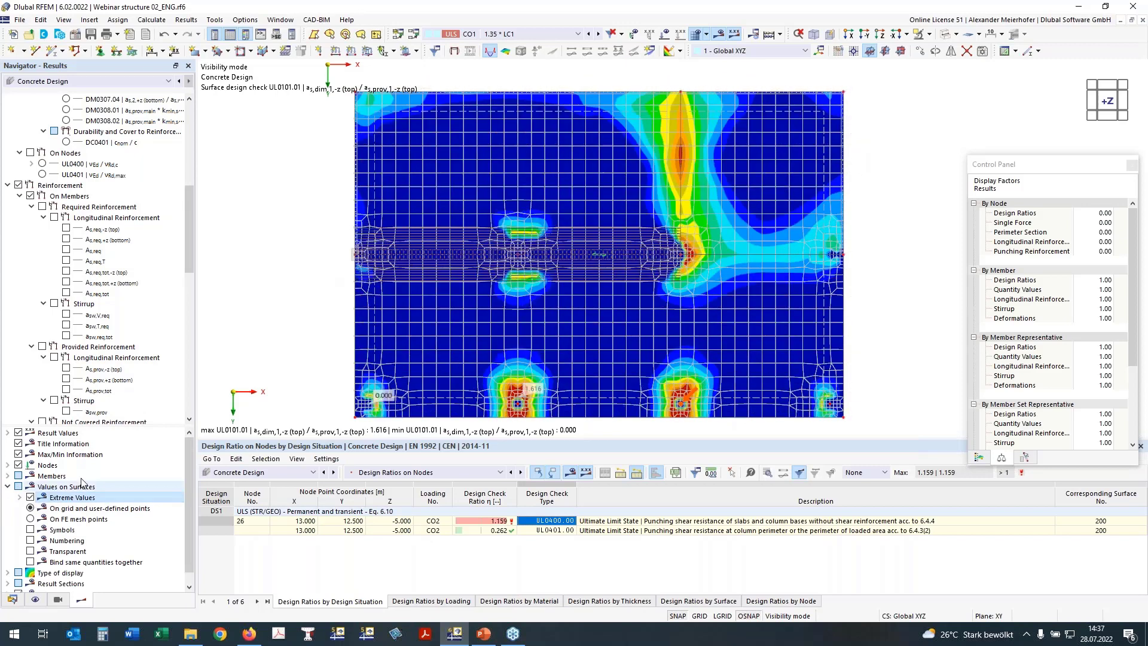
left_click(980, 457)
left_click_drag(1026, 149, 1000, 113)
scroll(146, 166, "up", 9)
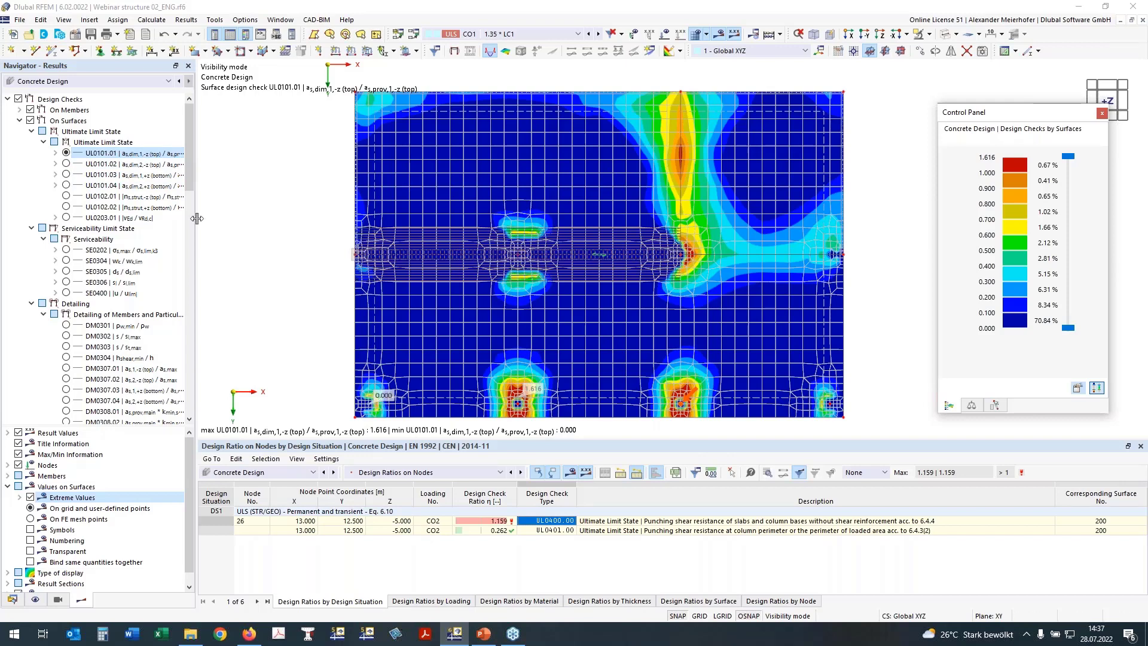
mouse_move(197, 219)
left_mouse_down()
mouse_move(233, 218)
mouse_move(211, 218)
left_mouse_up()
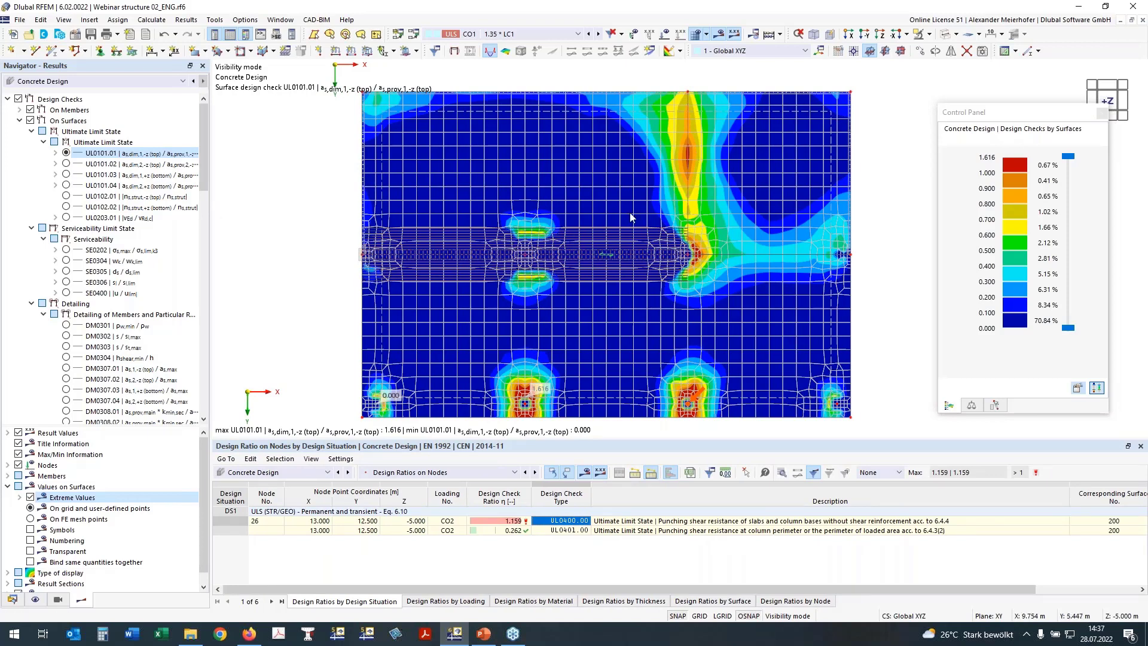
Compare the UL0101.02 and UL0101.01 surface design checks on the slab.
left_click(66, 163)
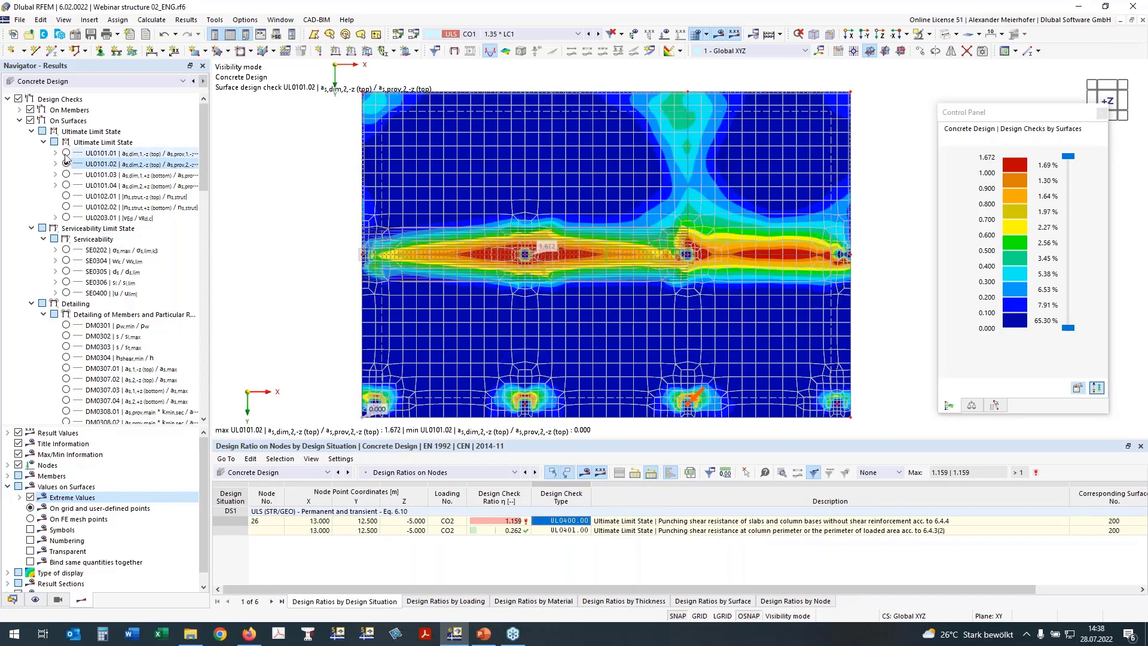
left_click(65, 153)
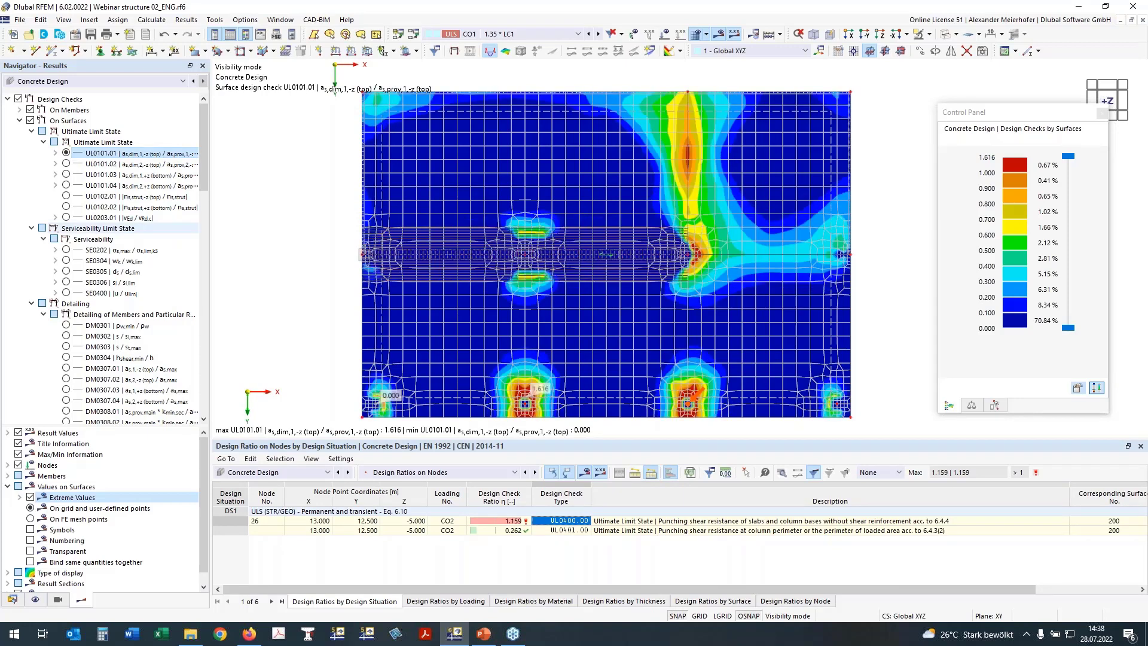
middle_click_drag(556, 390, 532, 374)
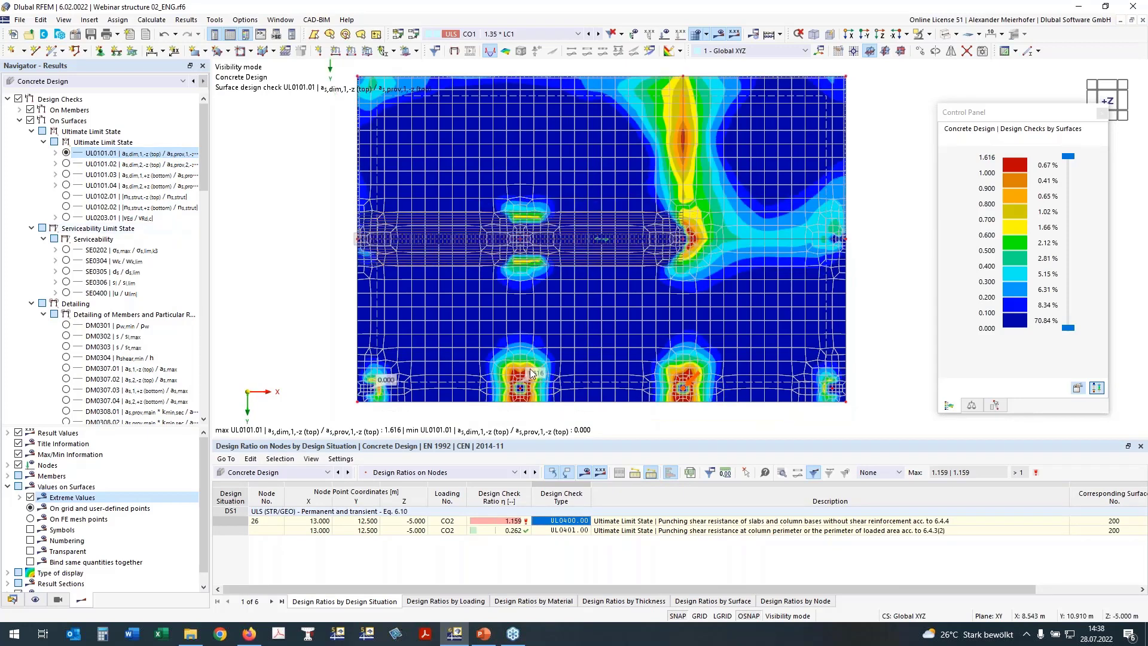
left_click_drag(993, 447, 993, 466)
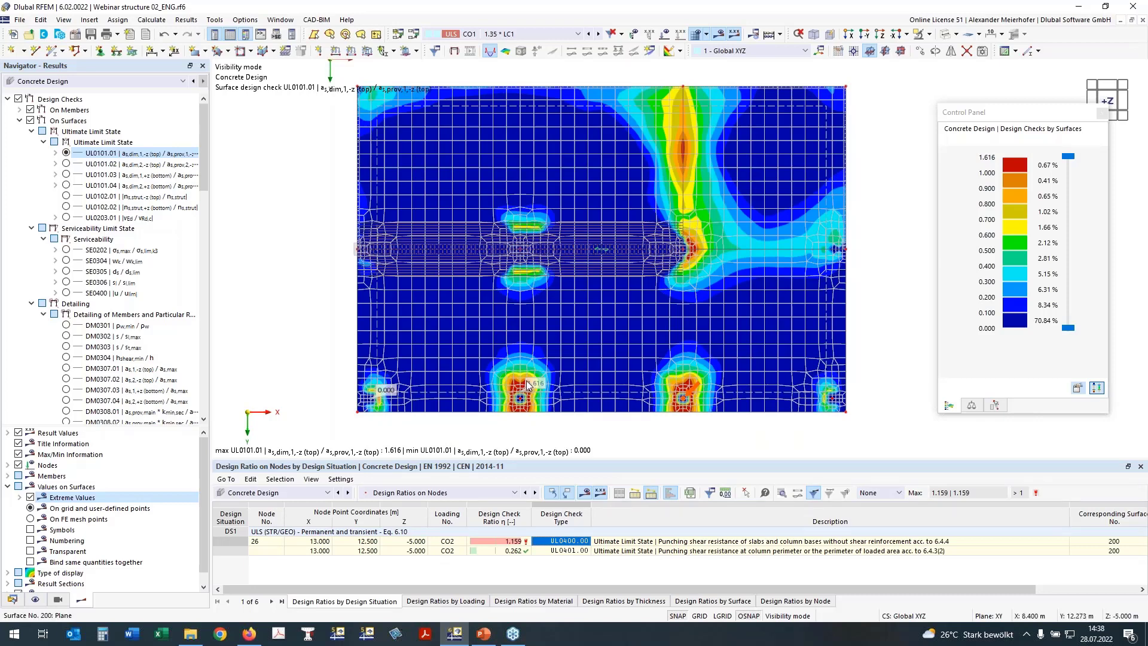
Review the UL0101.03 and UL0101.04 bottom-reinforcement checks, then collapse and deselect surface checks.
left_click(66, 174)
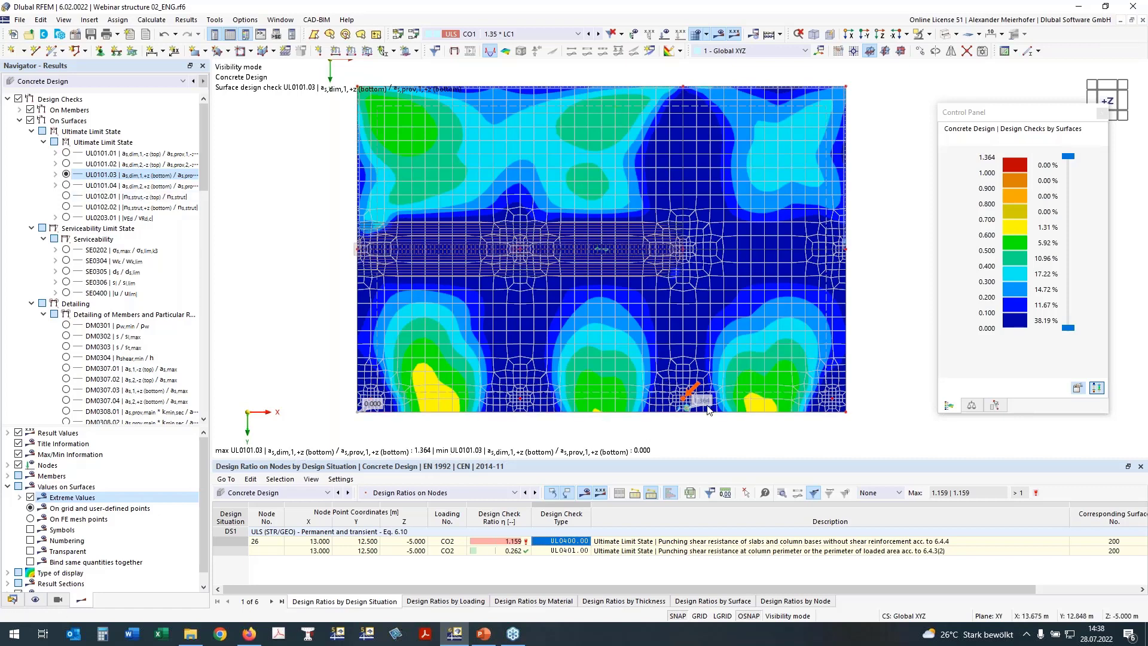
scroll(686, 407, "up", 1)
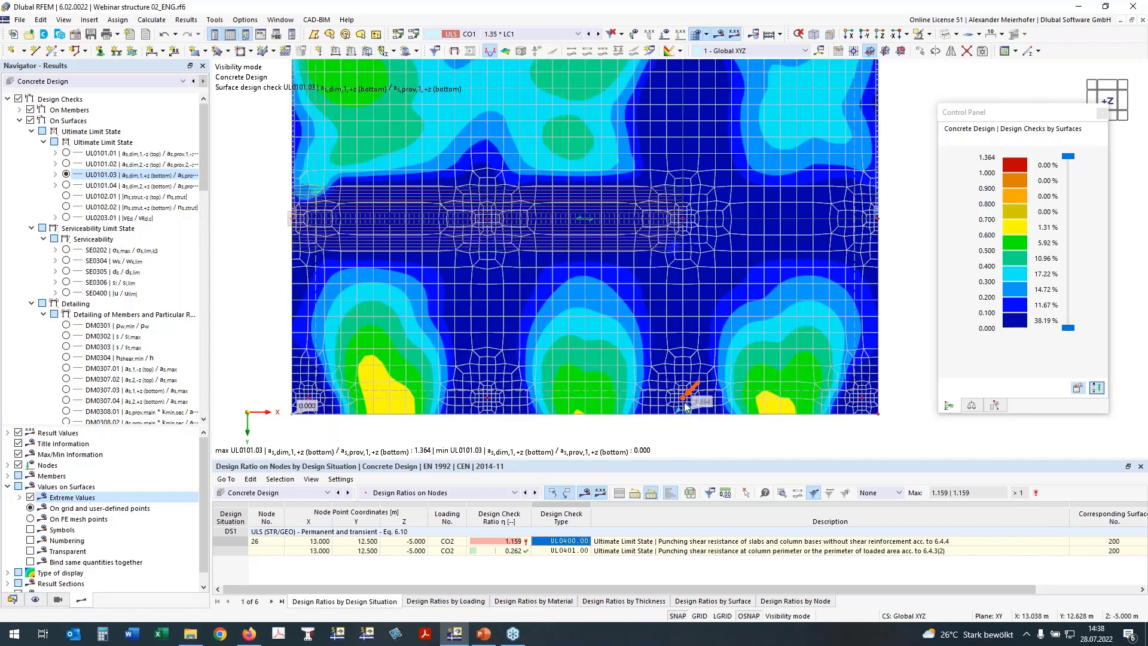
scroll(686, 407, "up", 1)
scroll(683, 415, "down", 1)
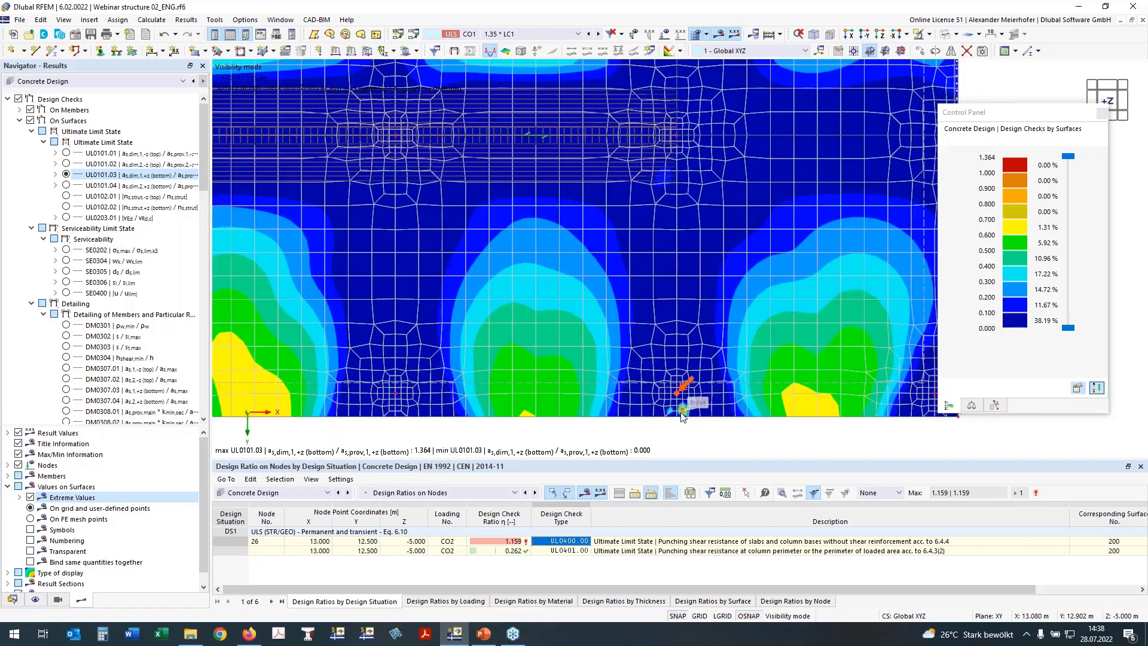
scroll(684, 415, "down", 1)
scroll(788, 404, "down", 2)
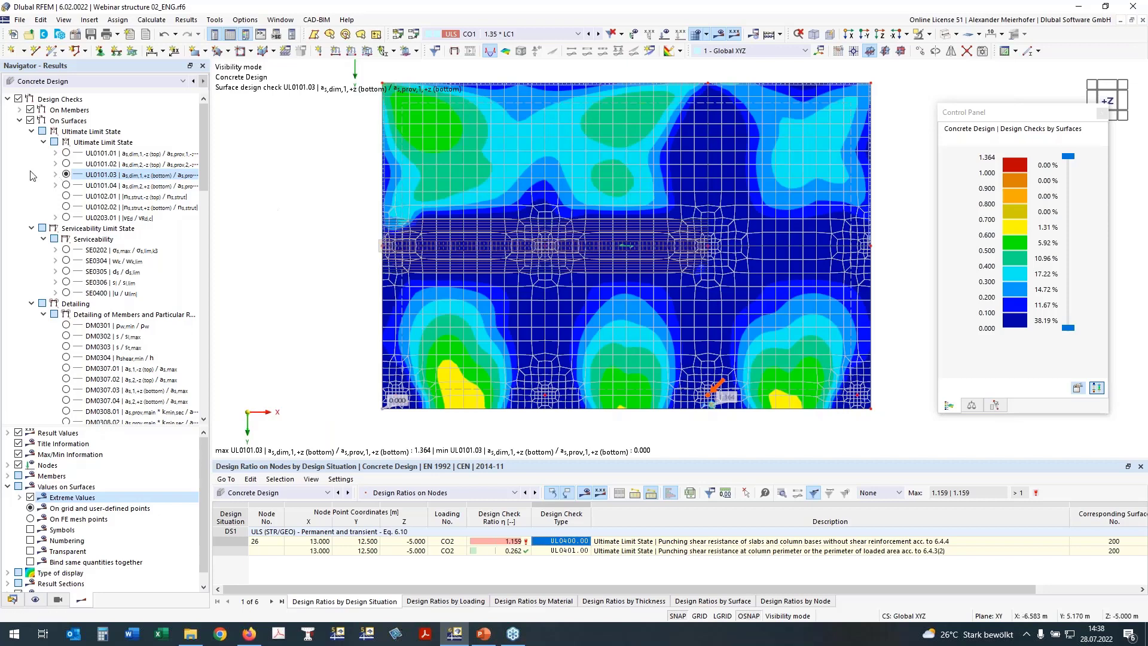
left_click(66, 186)
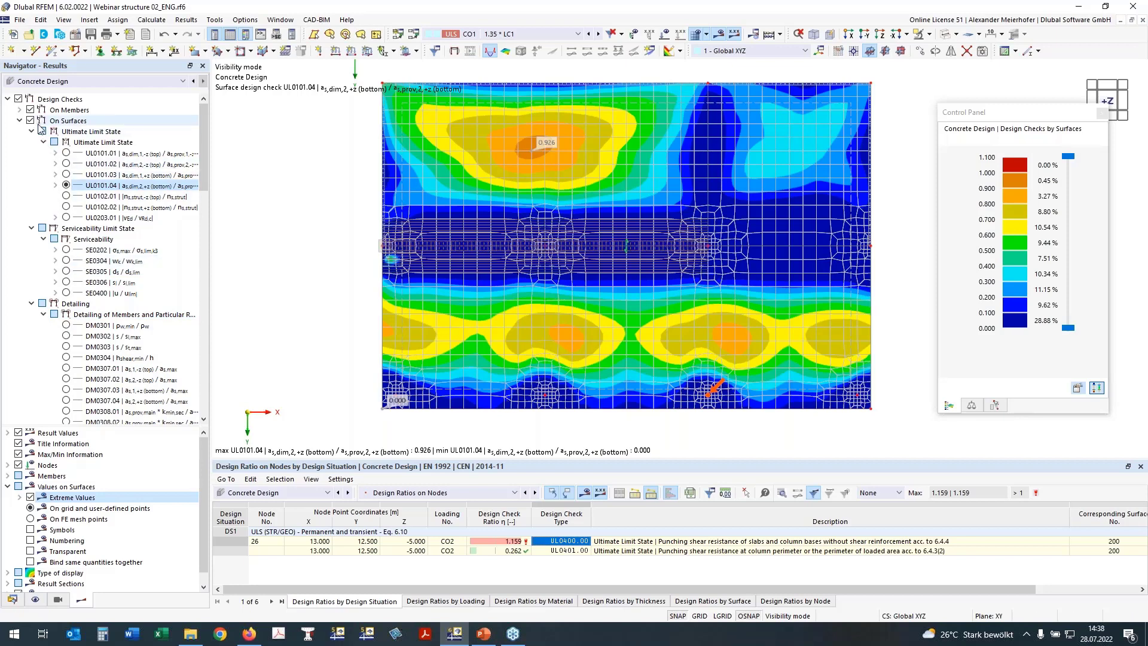
left_click(20, 120)
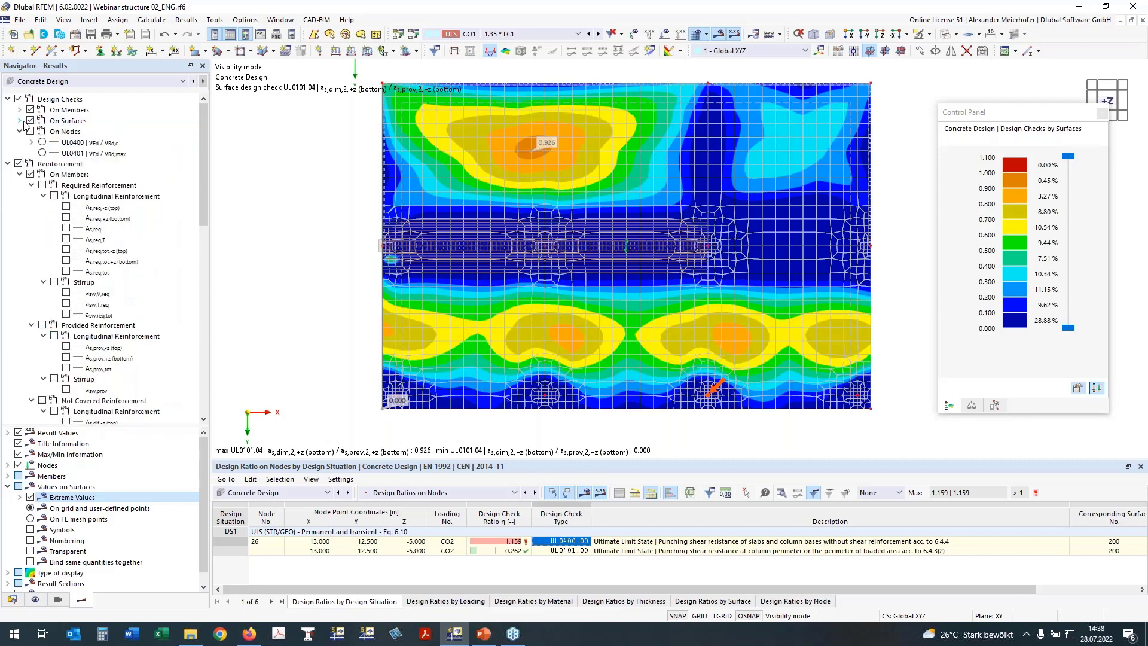
left_click(31, 121)
Replace surface results with UL0400 punching shear ratios and frame the bottom row of columns.
left_click(31, 121)
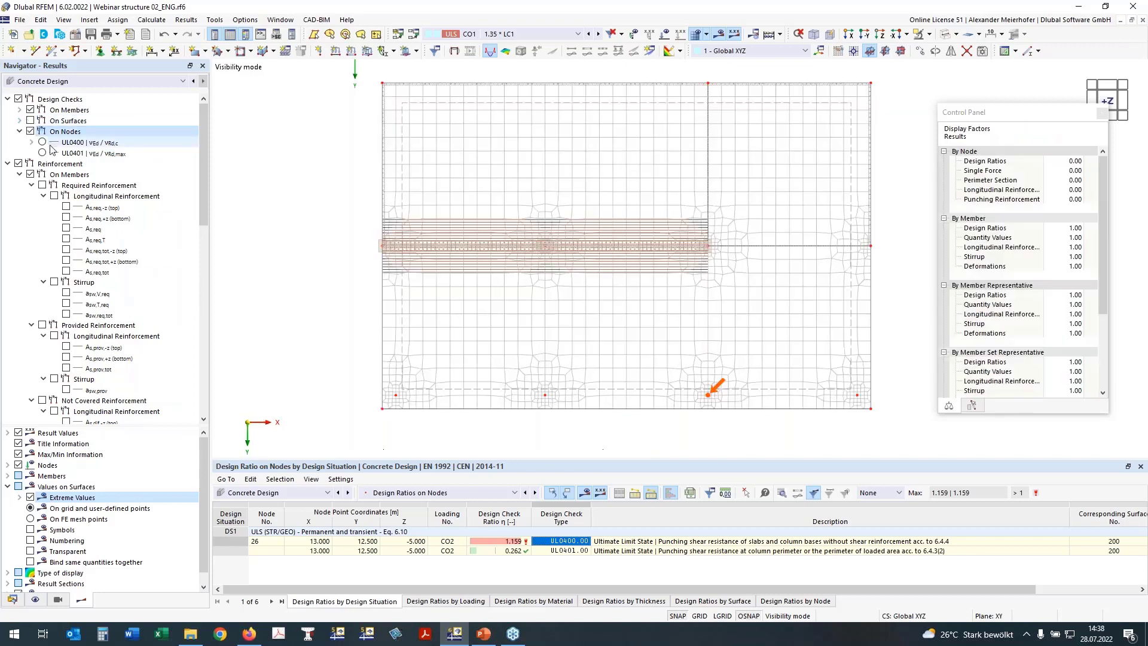
left_click(42, 142)
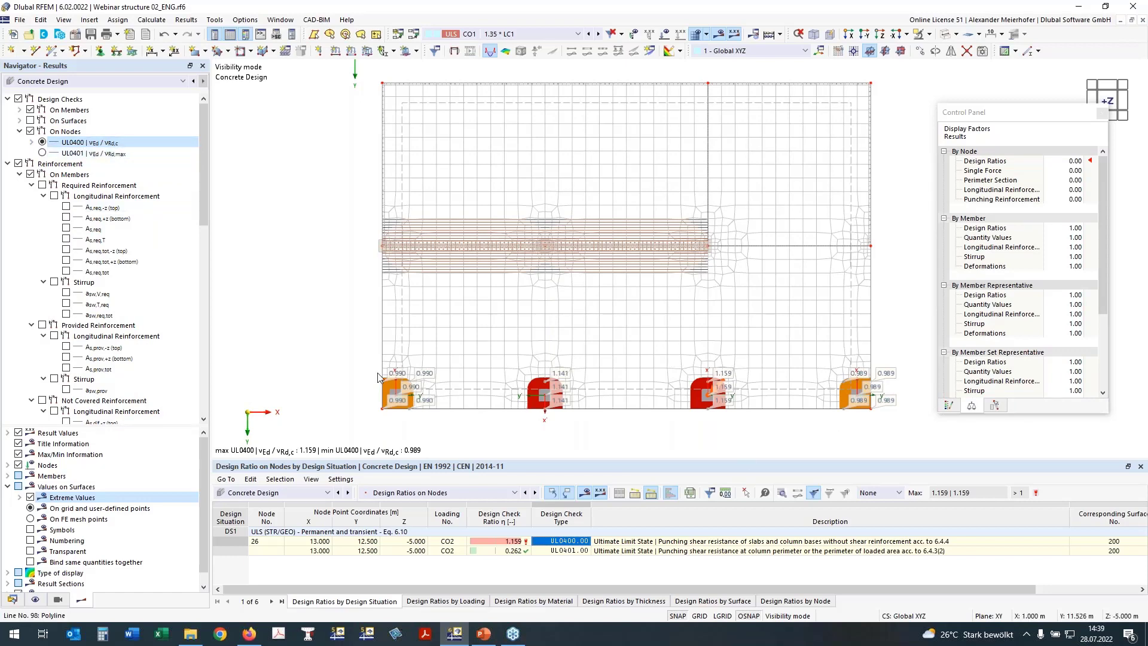
scroll(378, 377, "up", 3)
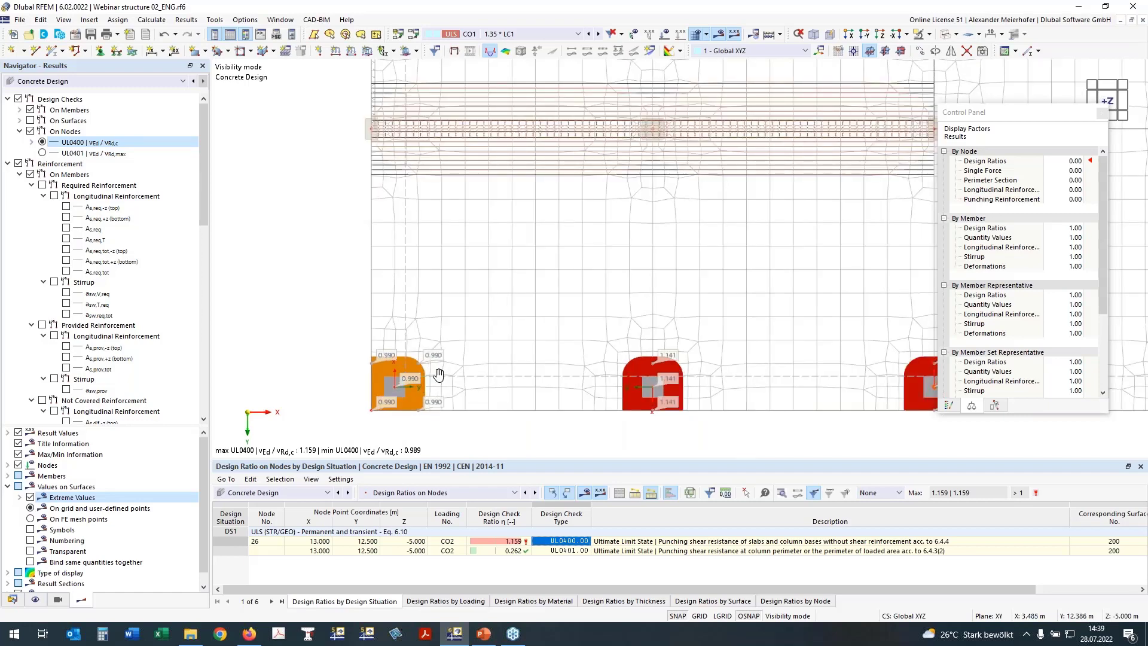
middle_click_drag(439, 375, 426, 374)
scroll(514, 380, "down", 2)
middle_click_drag(648, 350, 572, 351)
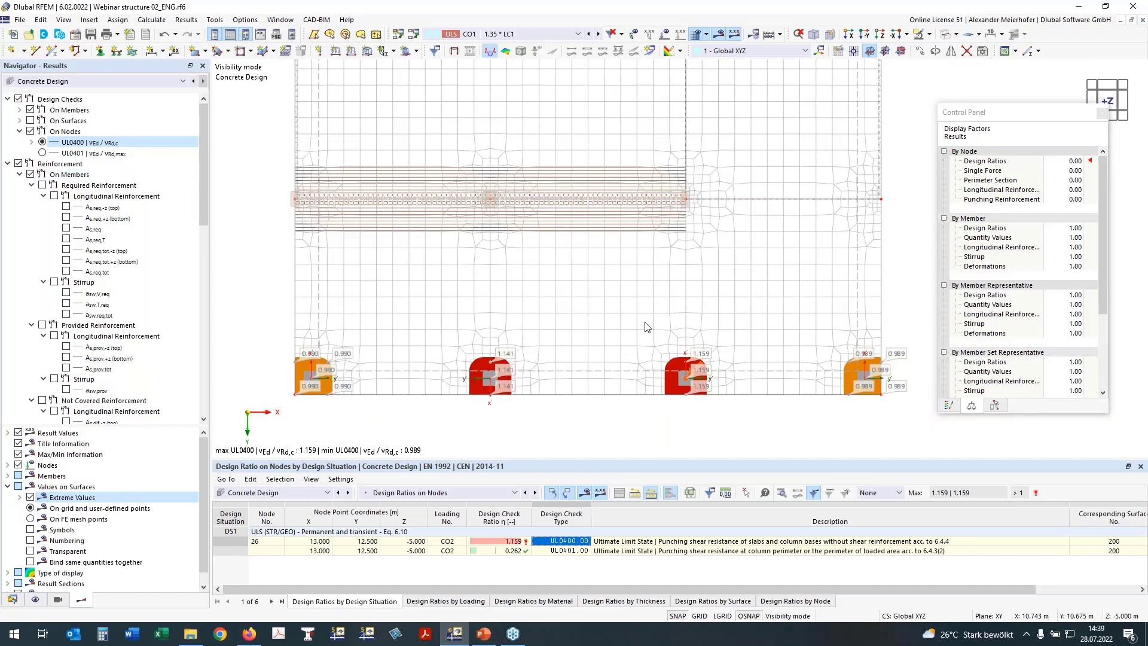
Hide the node punching checks and plot required punching reinforcement Asw,req at nodes.
left_click(32, 134)
left_click(31, 132)
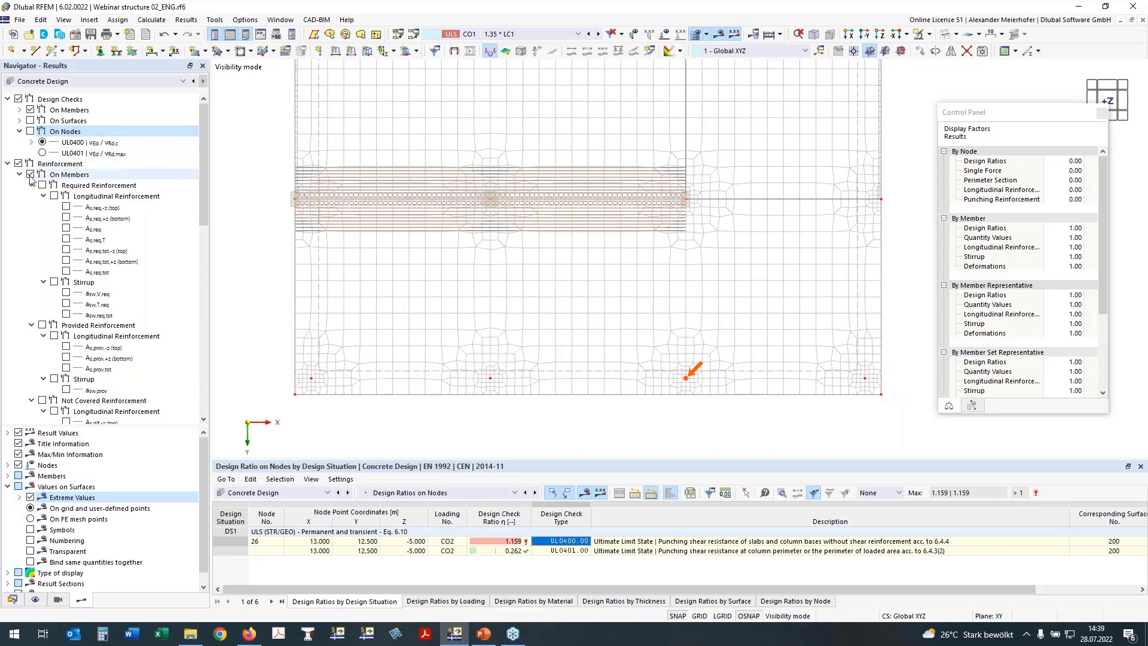
left_click(16, 165)
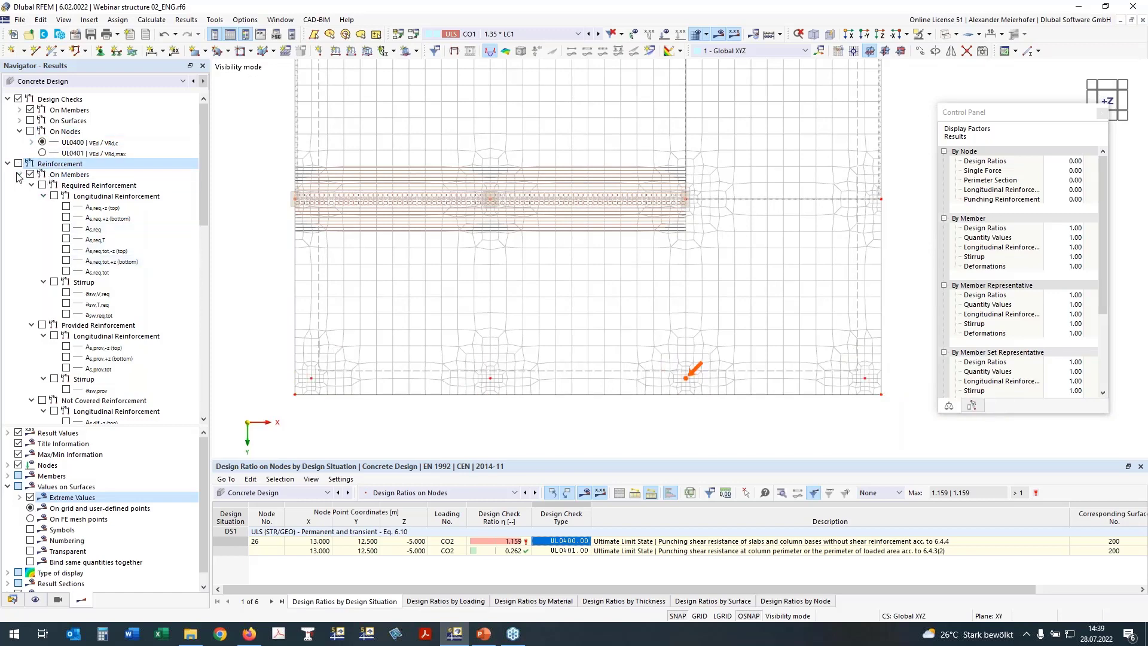
left_click(19, 174)
left_click(19, 185)
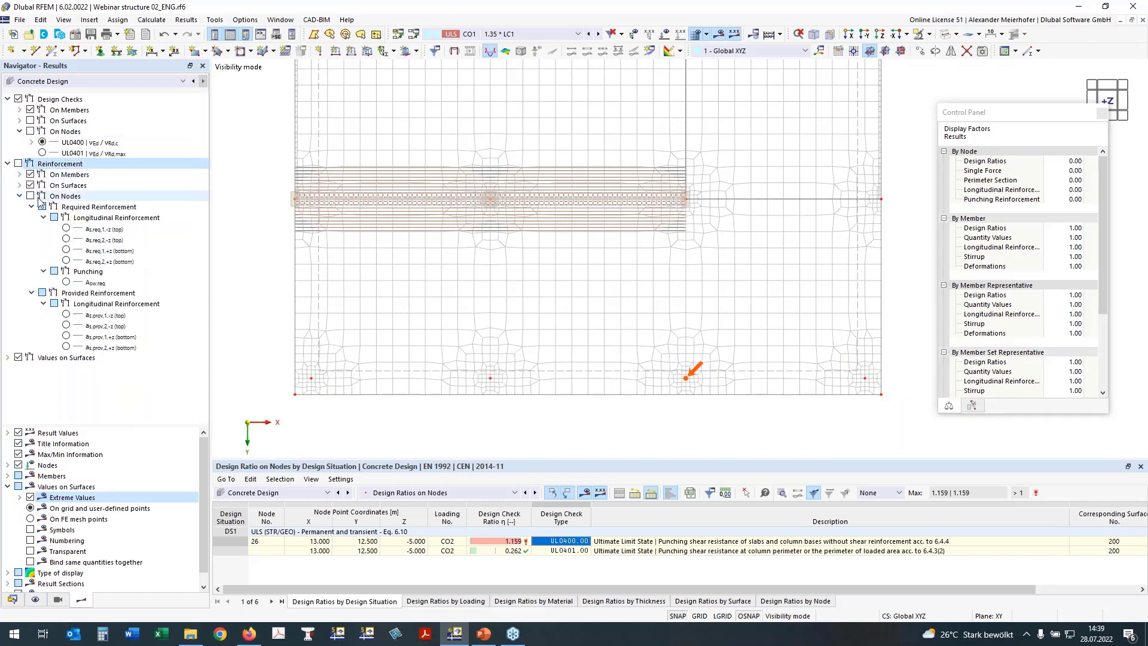
left_click(30, 196)
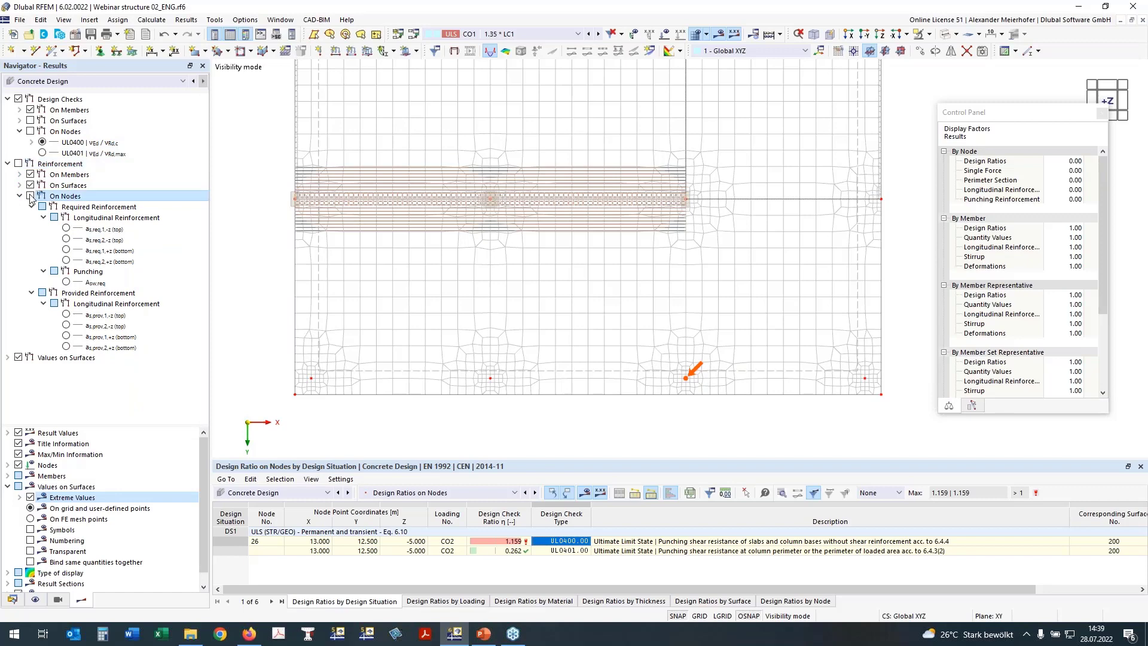
left_click(65, 282)
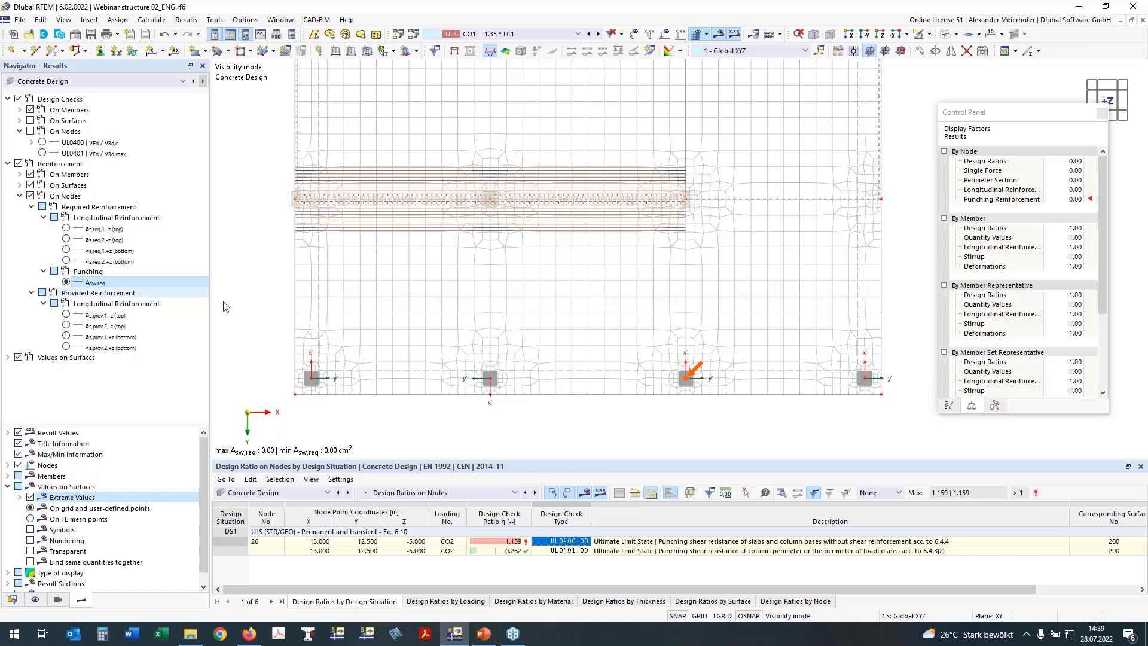
Plot the top reinforcement as,req,1,-z at column nodes, reaching 12.35 cm²/m at inner columns.
left_click(946, 407)
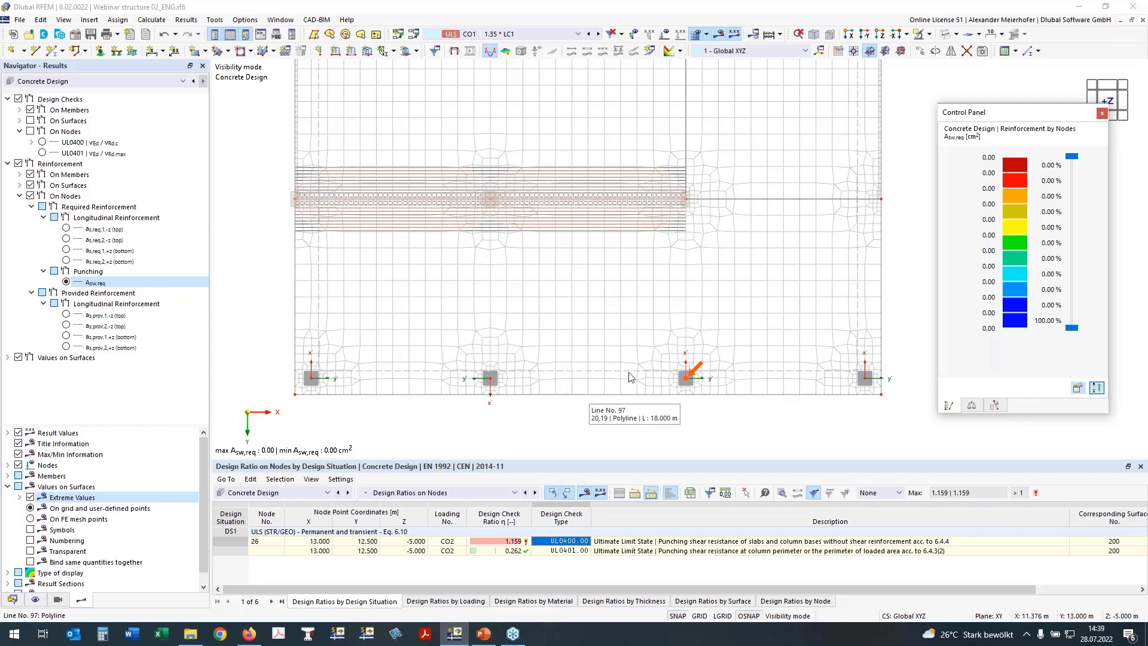
left_click(65, 229)
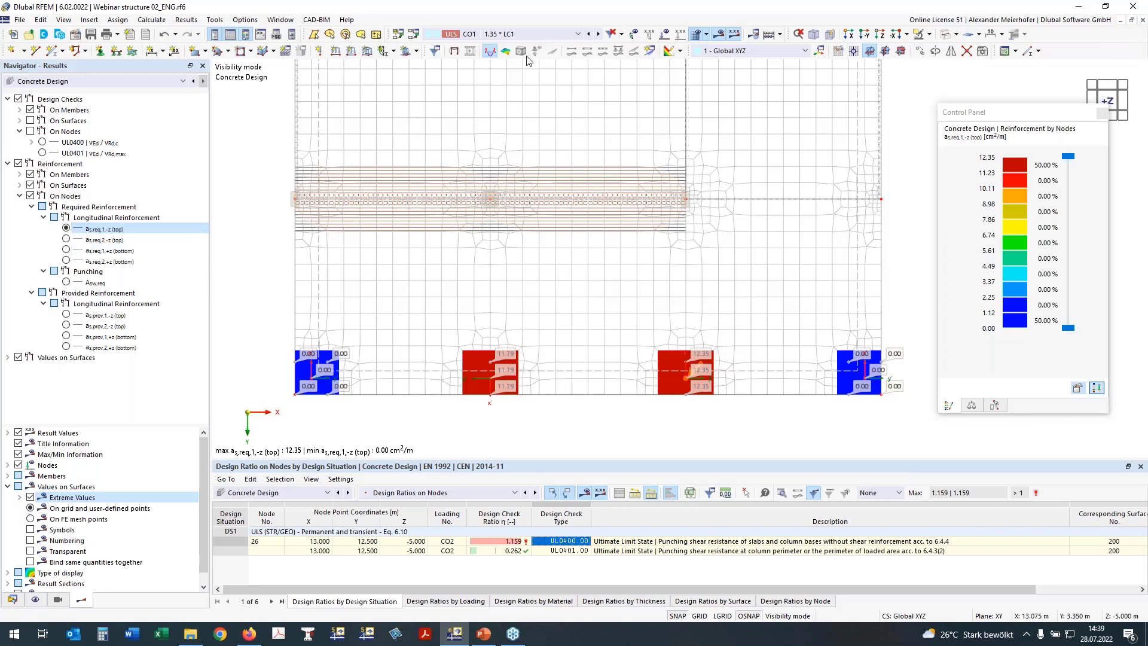
middle_click_drag(489, 262, 490, 299)
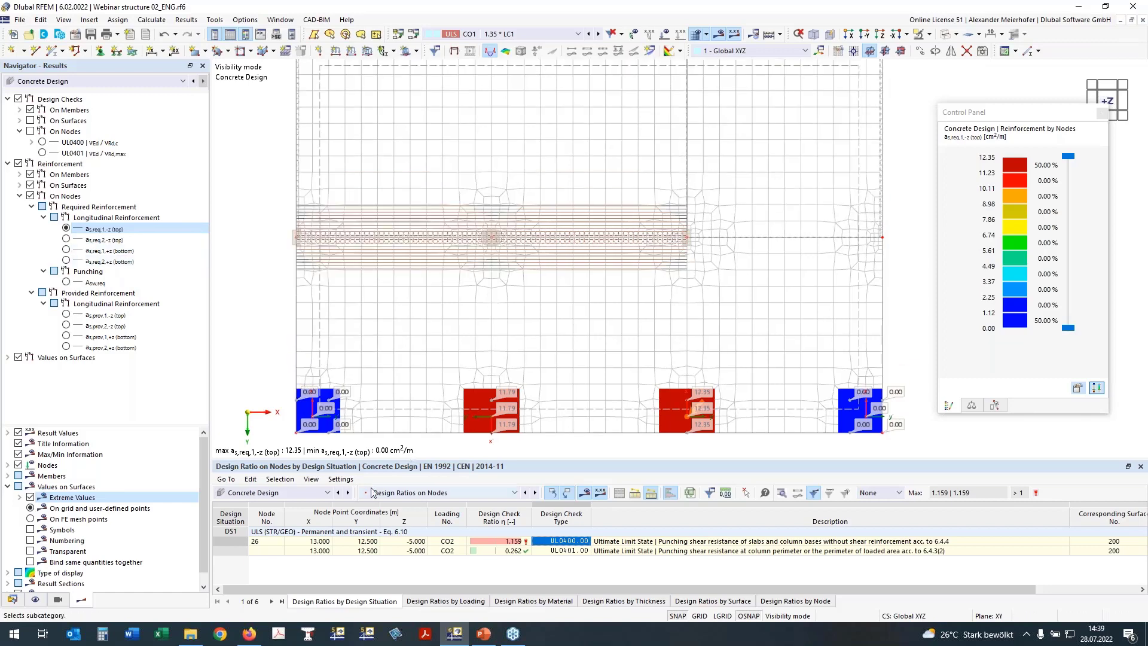
In the global concrete design settings, uncheck 'Delete add-on results by changing input data'.
left_click(401, 493)
left_click(406, 503)
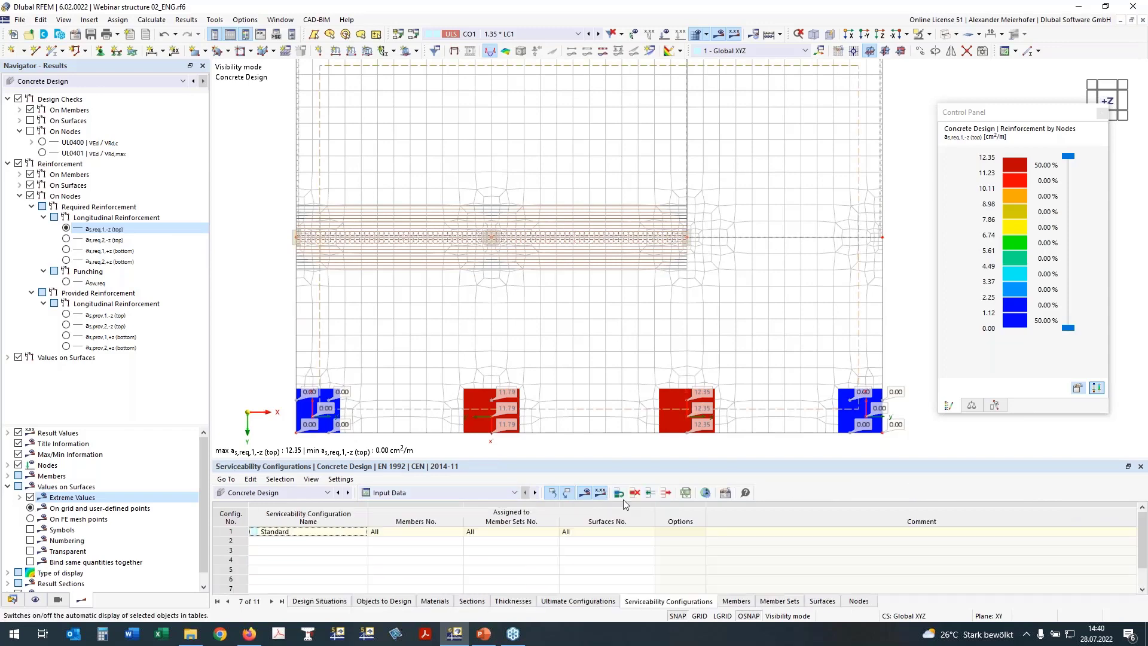
left_click(706, 493)
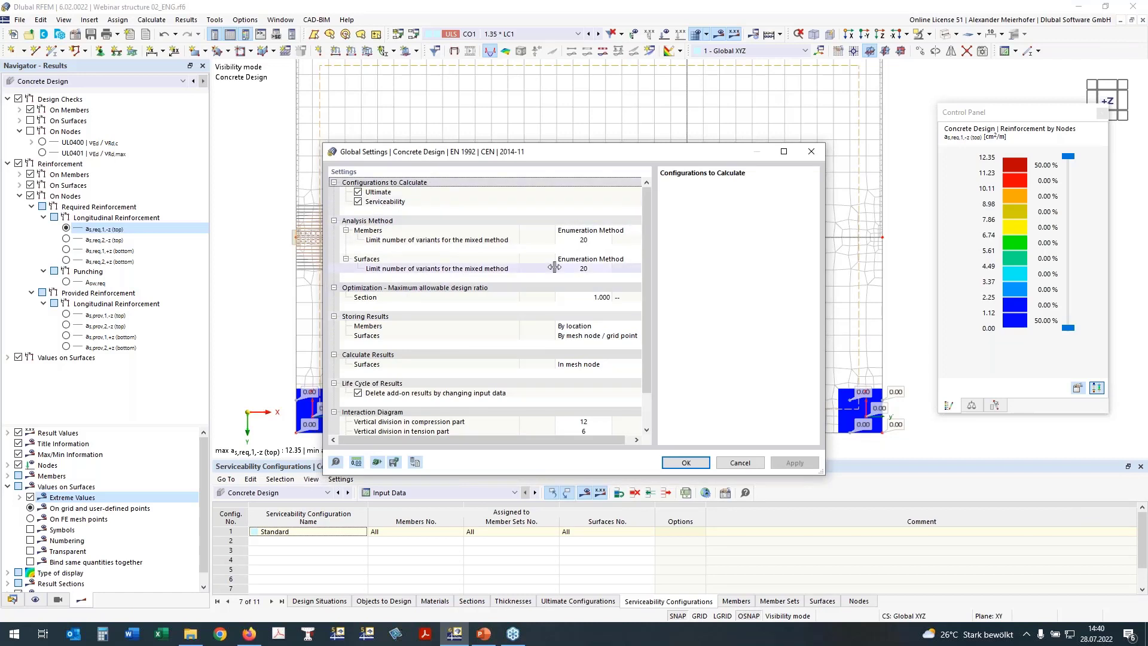
left_click(358, 393)
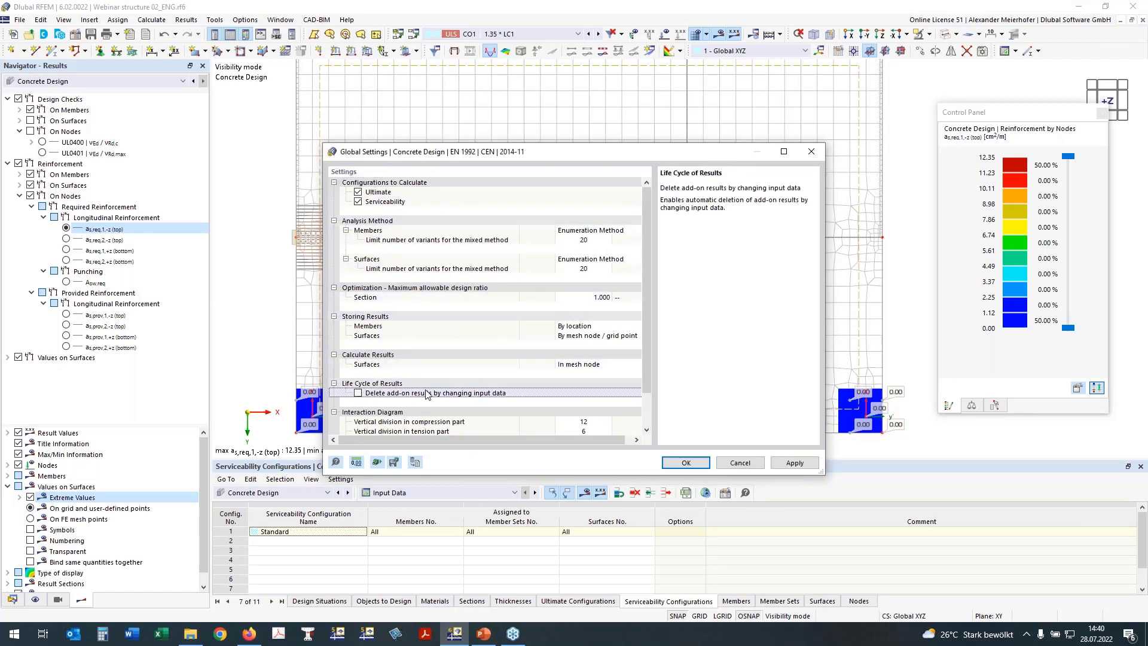
left_click(688, 464)
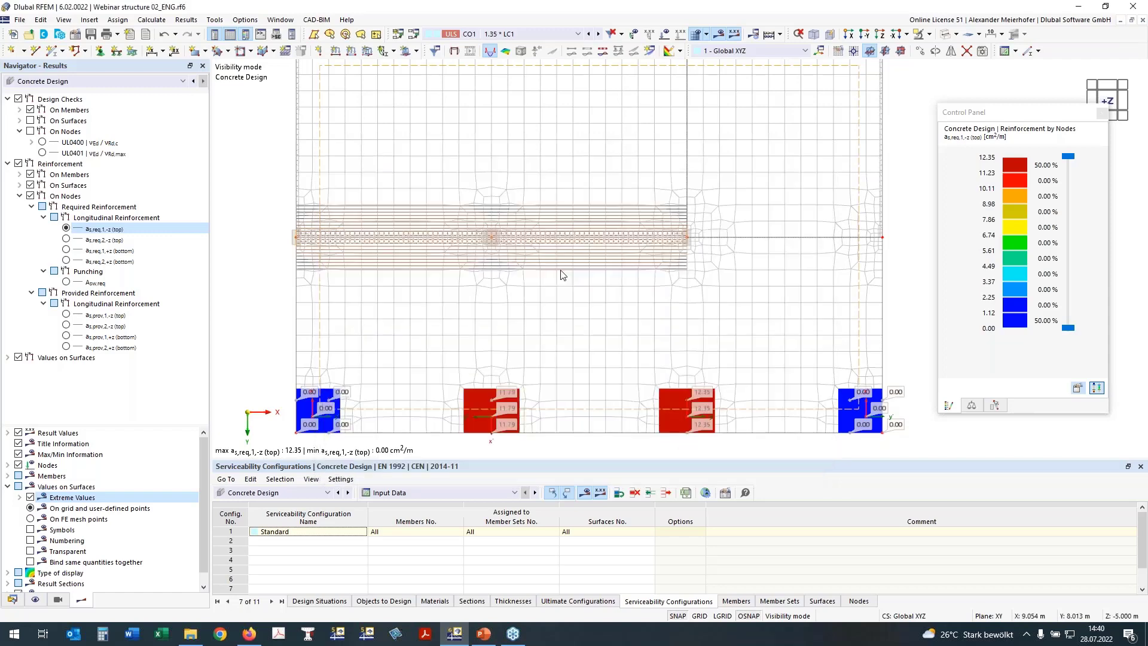
Hide the FE mesh and recentre the slab in the view.
scroll(563, 272, "down", 1)
middle_click_drag(592, 299, 573, 282)
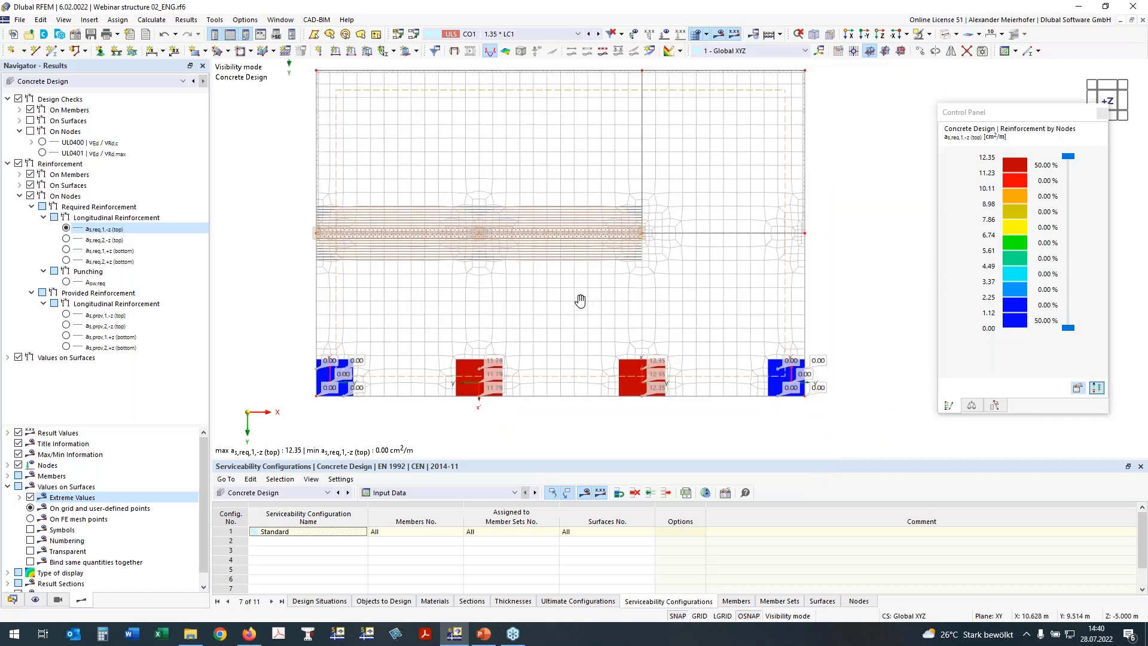
left_click(697, 34)
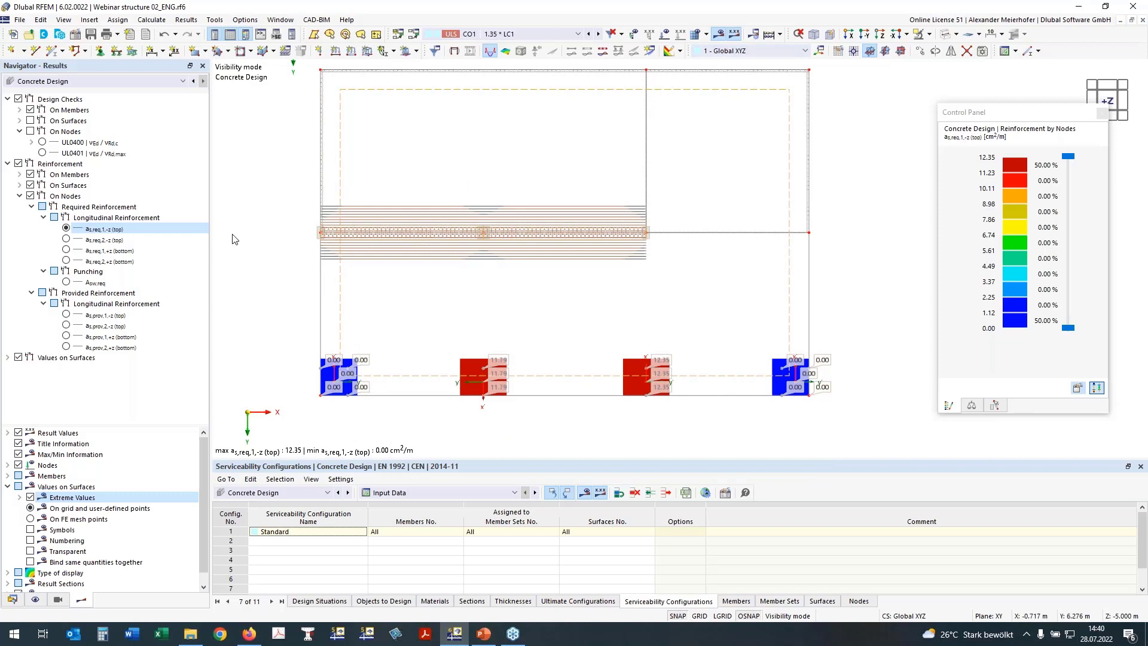
middle_click_drag(266, 305, 262, 316)
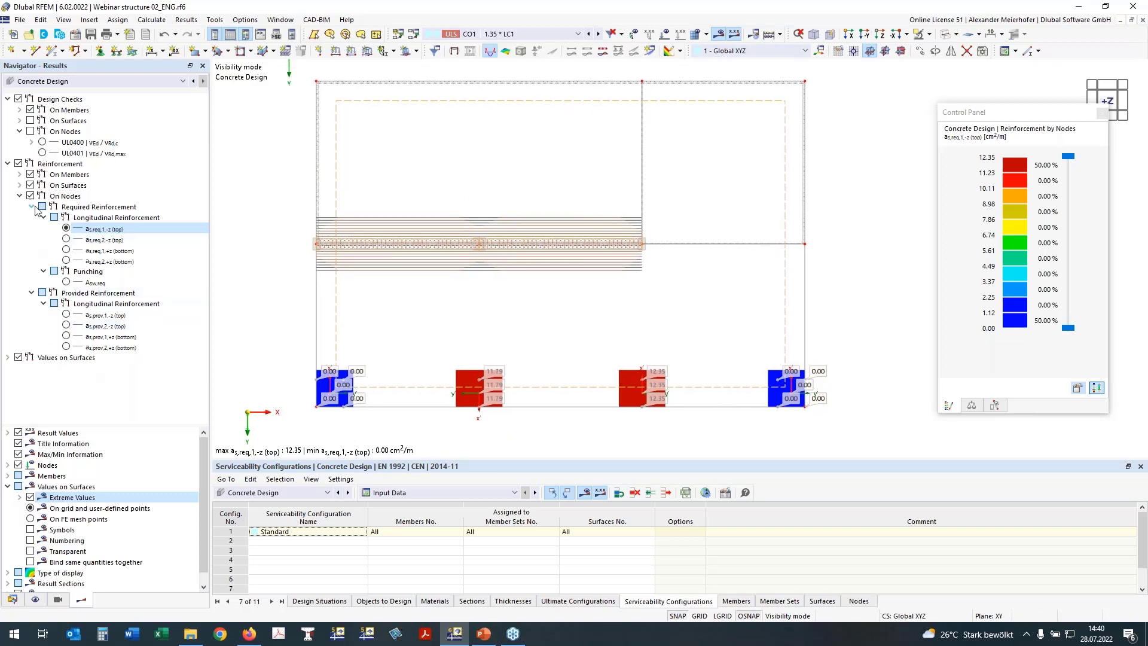
Start a new surface reinforcement from the Data navigator's Surface Reinforcements list.
left_click(12, 600)
scroll(68, 419, "down", 5)
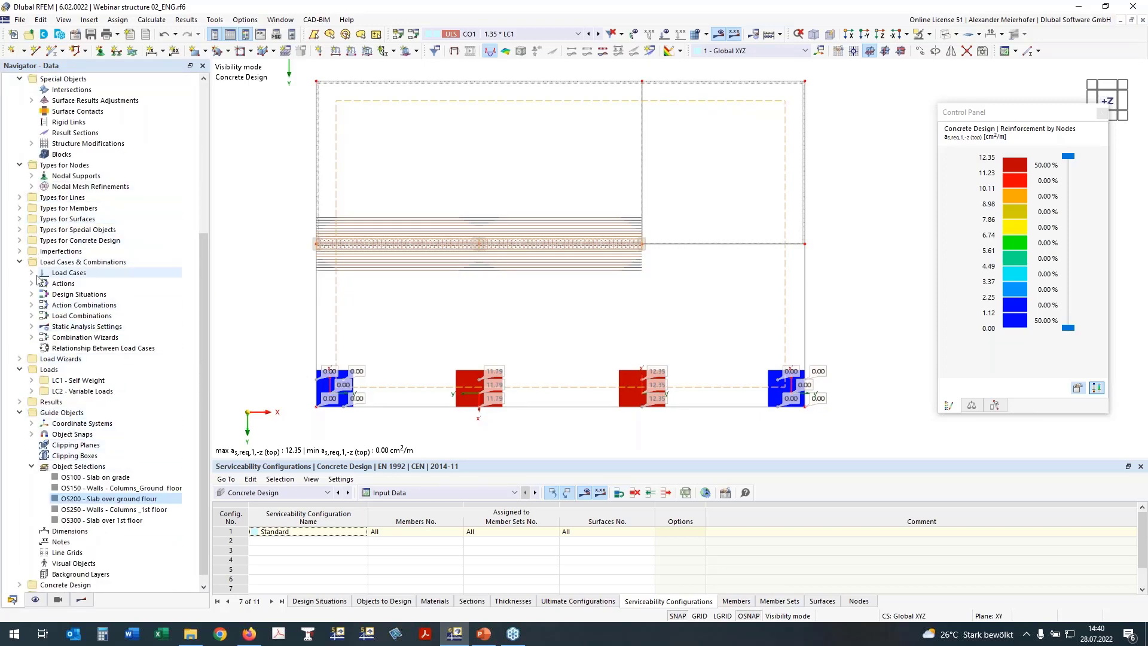
left_click(19, 262)
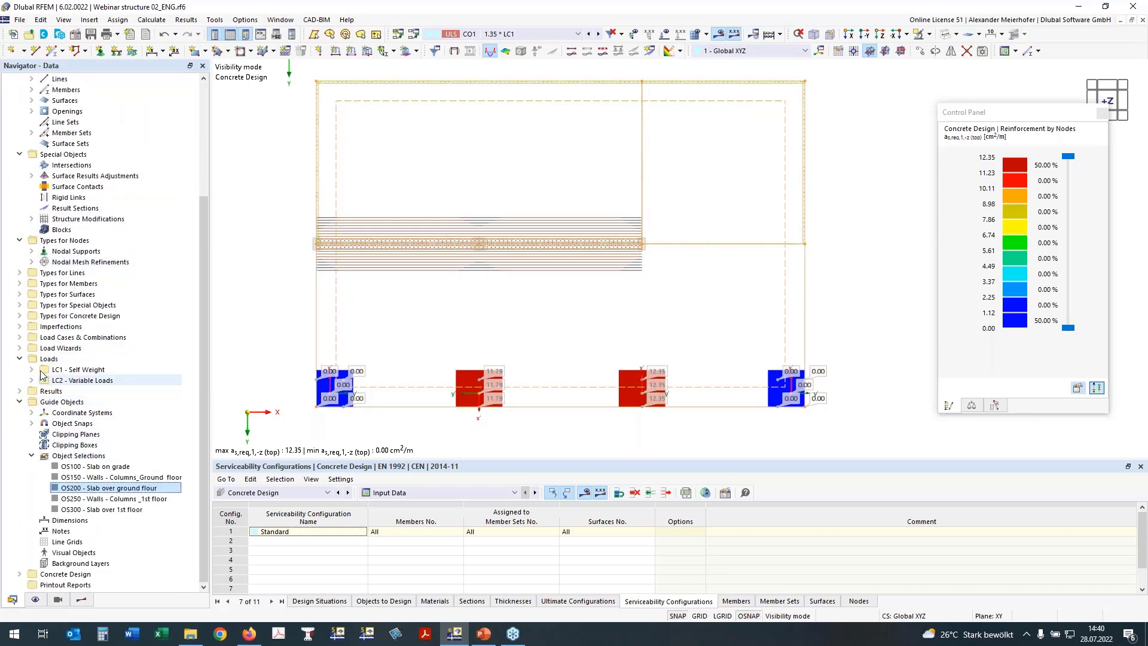
left_click(19, 317)
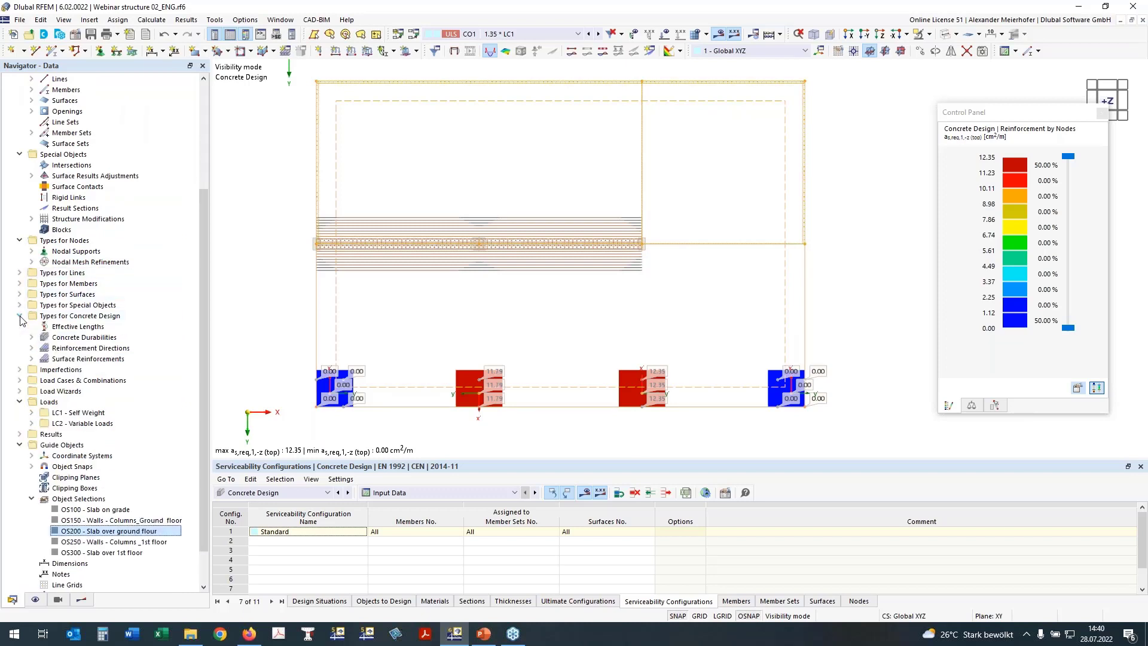
left_click(32, 359)
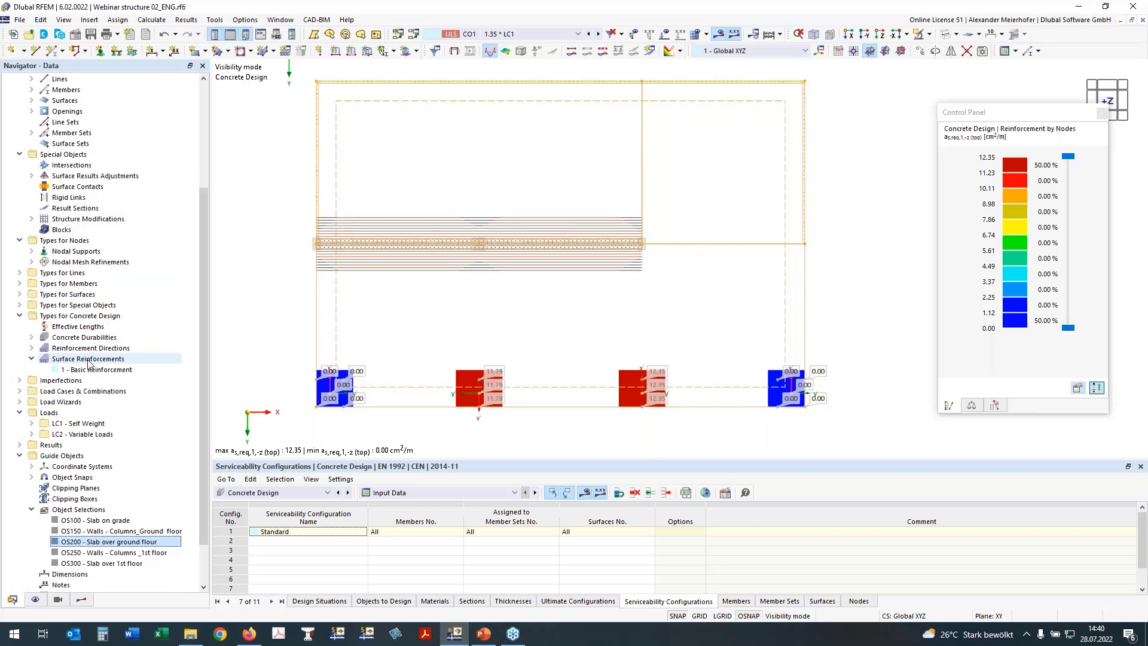
right_click(88, 359)
left_click(89, 369)
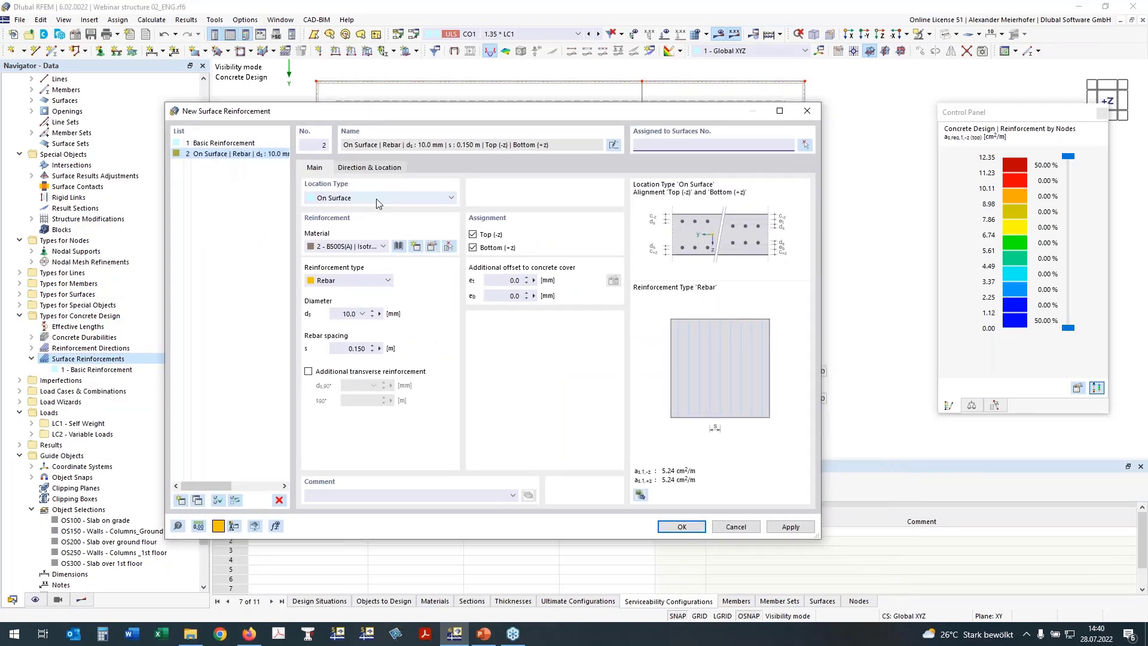
Make reinforcement 2 Free Rectangular with 0.100 m transverse spacing, top layer only.
left_click(358, 199)
left_click(357, 218)
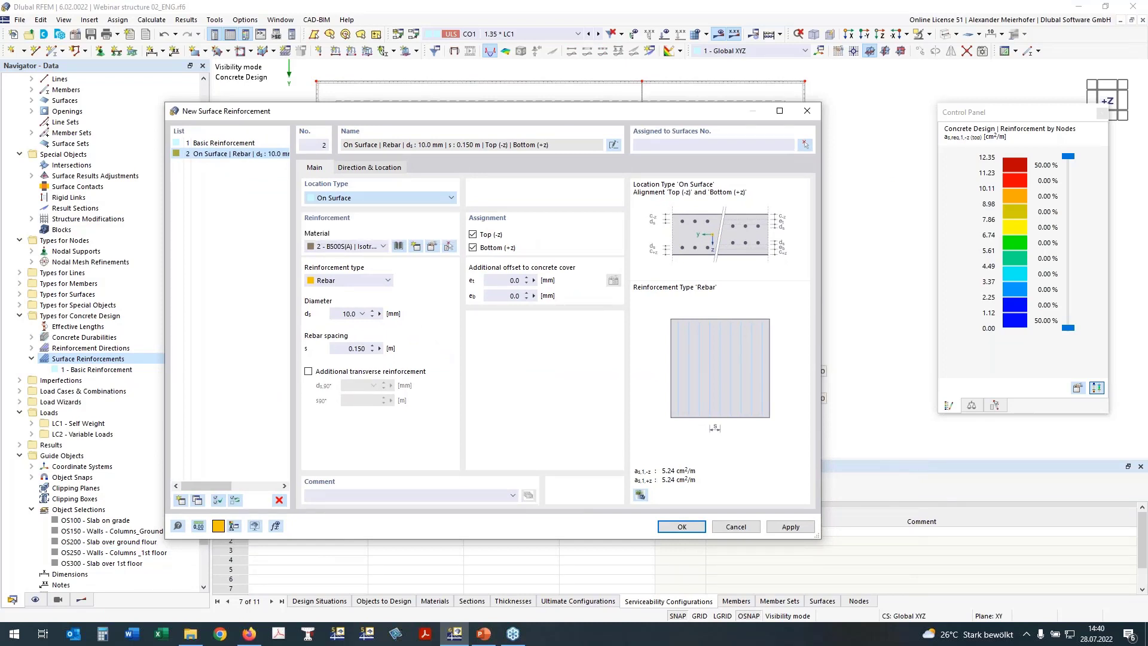
left_click(679, 142)
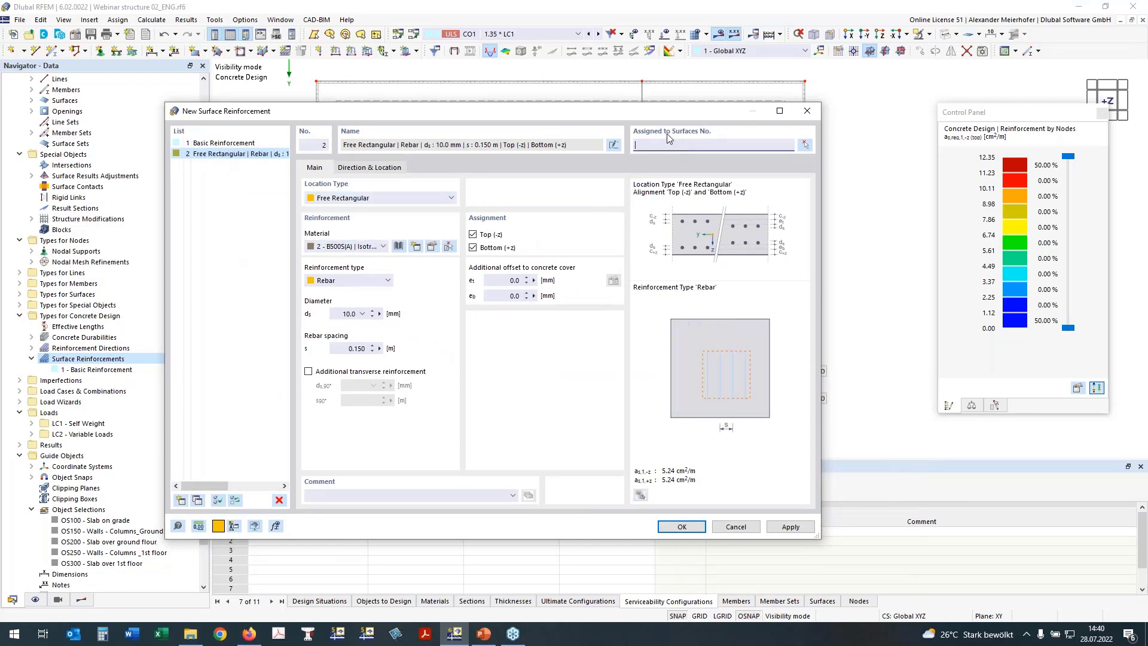
type("200")
left_click(309, 371)
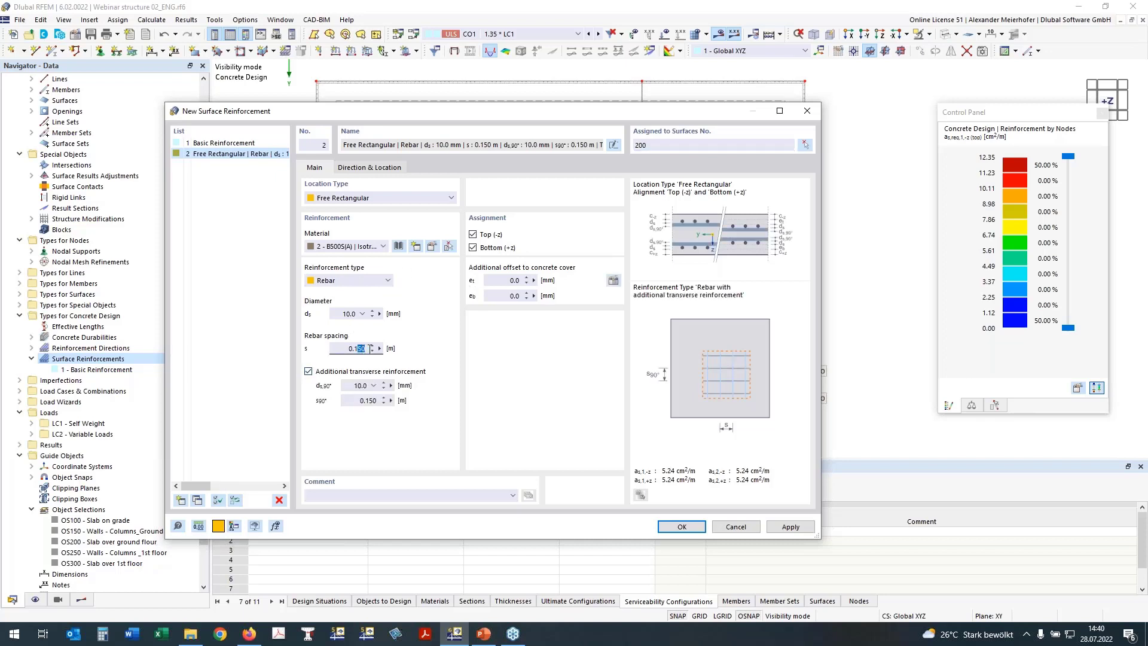
type("0")
left_click_drag(369, 405, 396, 400)
type("0")
left_click(351, 348)
left_click(474, 247)
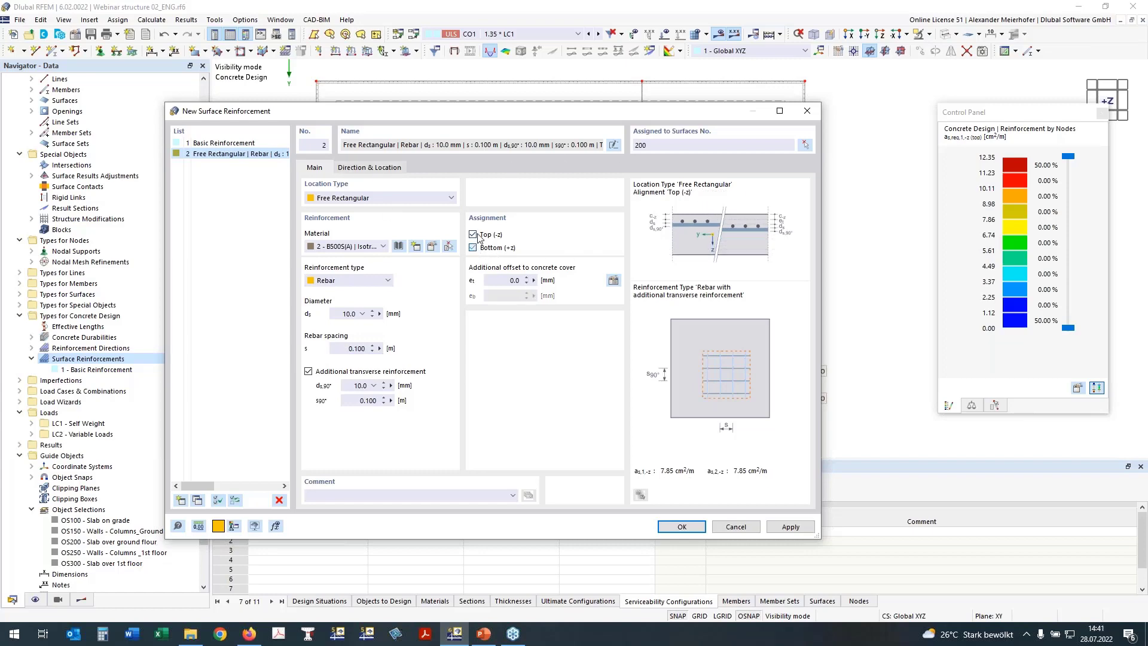
Snap the region from X 5.750/Y 11.250 to X 8.250/Y 13.000, then begin picking region 3.
left_click(379, 168)
left_click(612, 258)
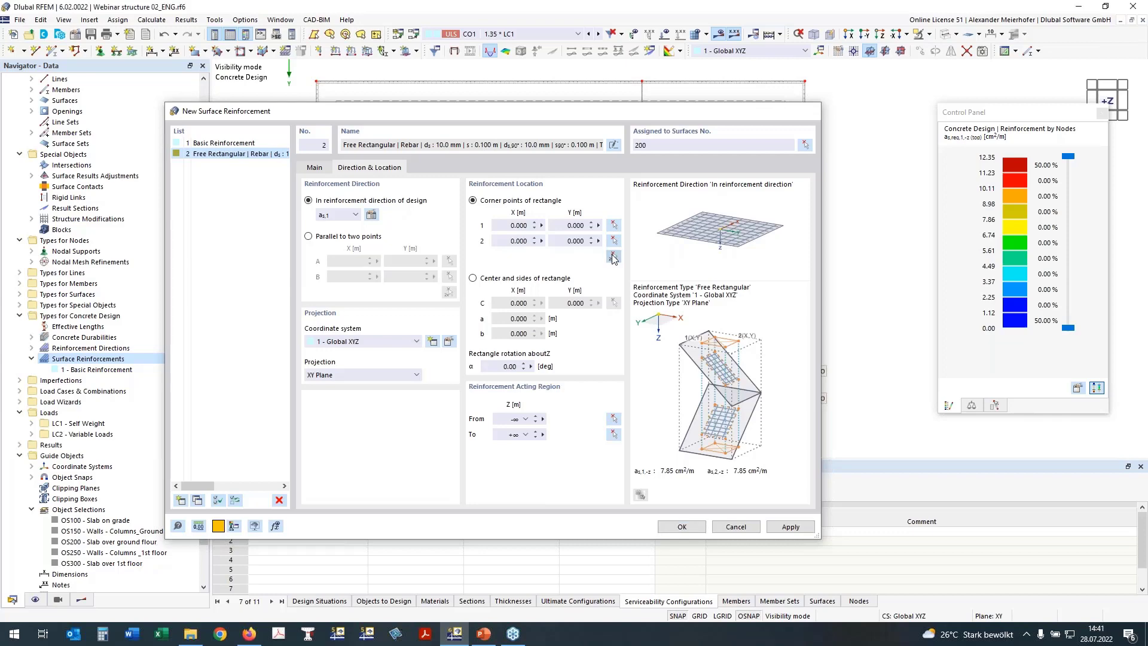
left_click(701, 616)
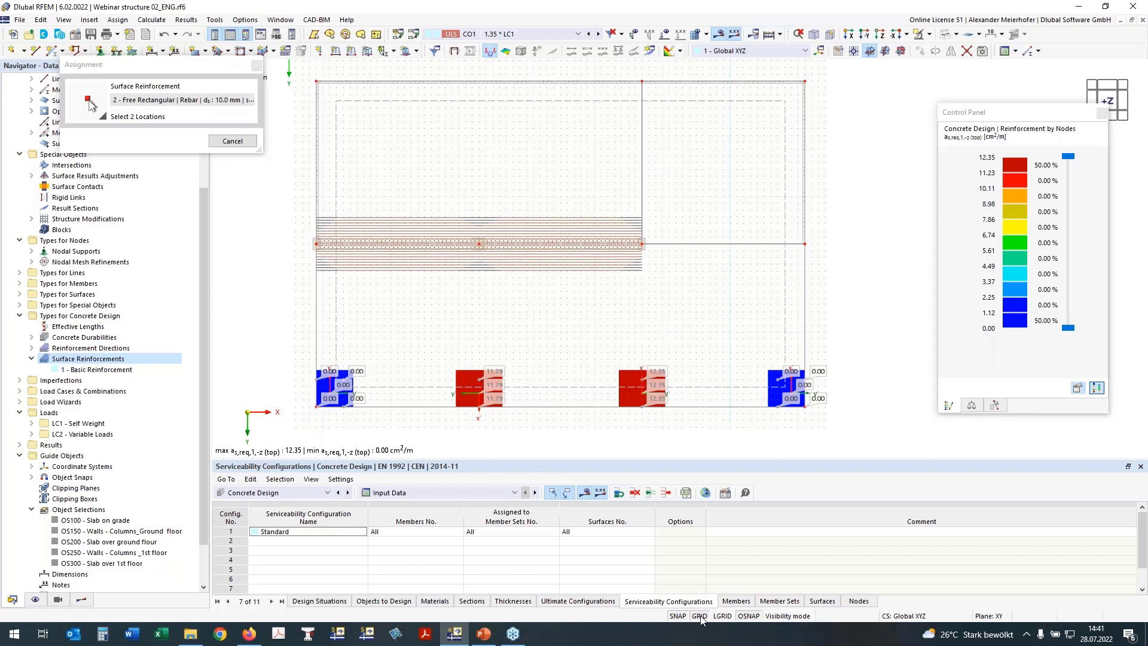
left_click(445, 359)
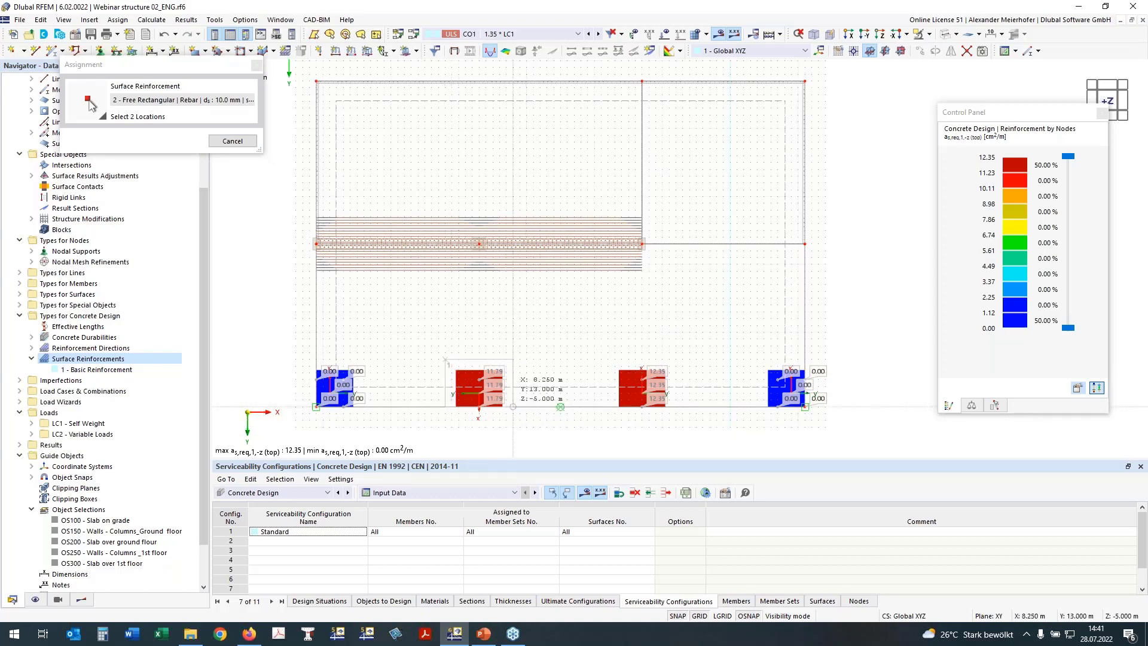
left_click(513, 407)
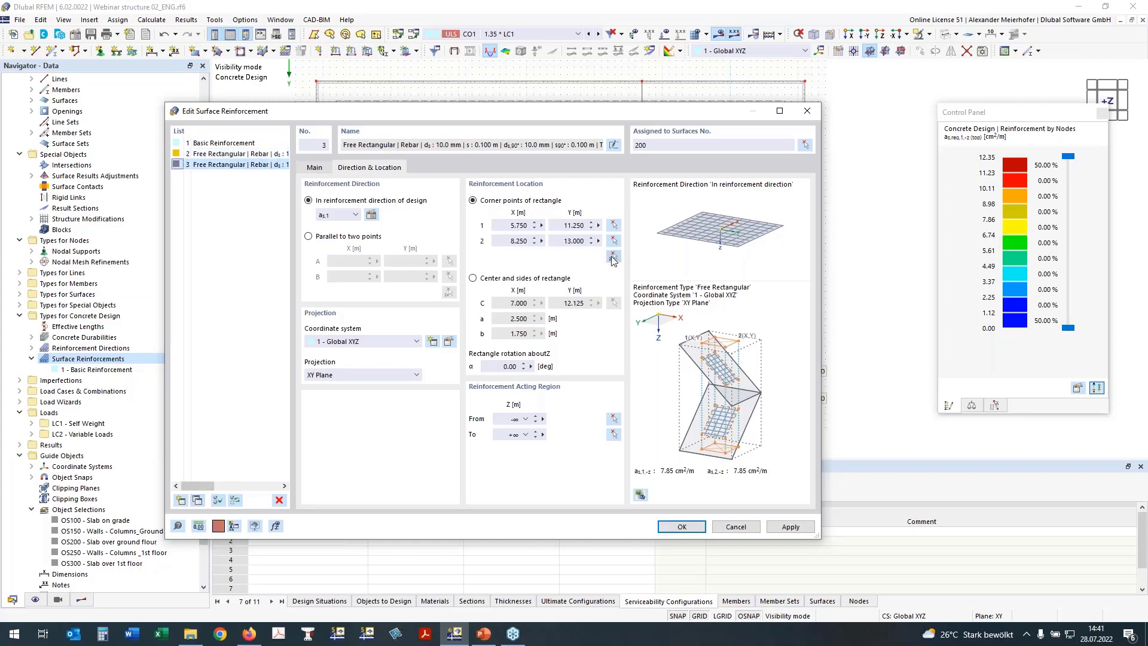
left_click(614, 259)
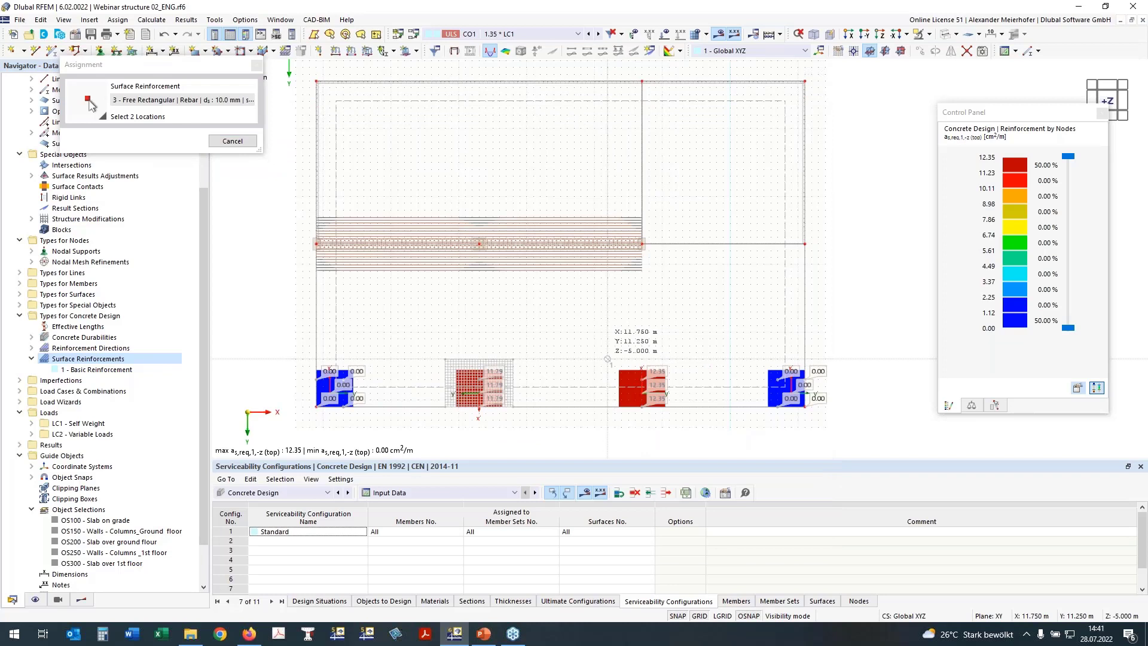
Finish region 3 at X 11.750–14.250, Y 11.250–13.000 and copy it as entry 4.
left_click(676, 406)
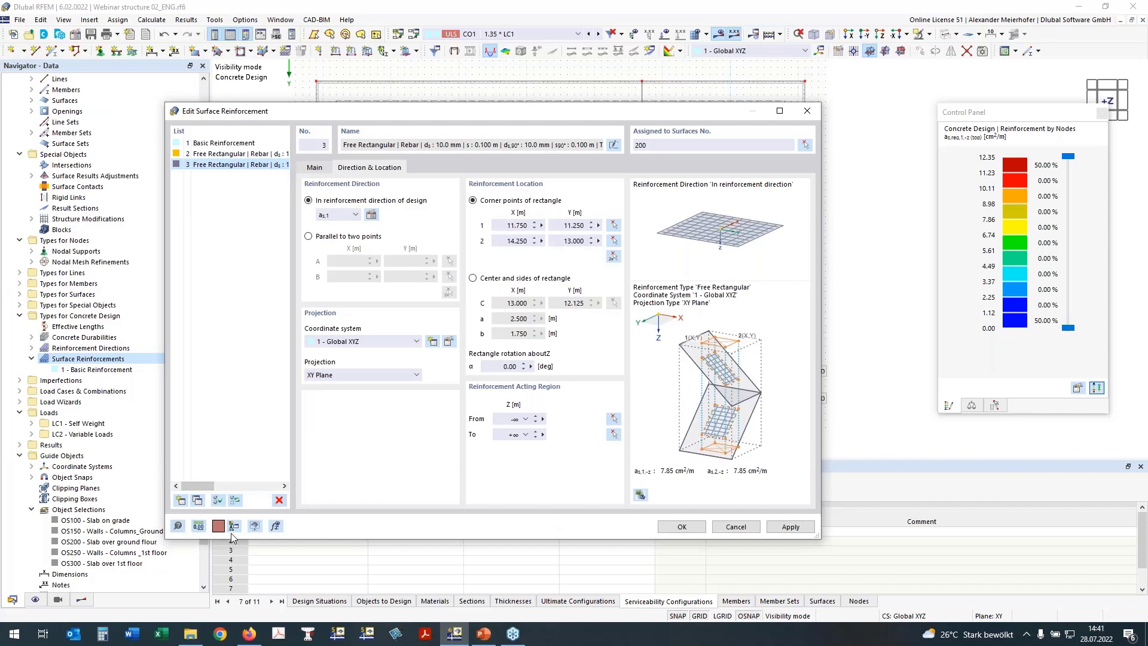
left_click(193, 503)
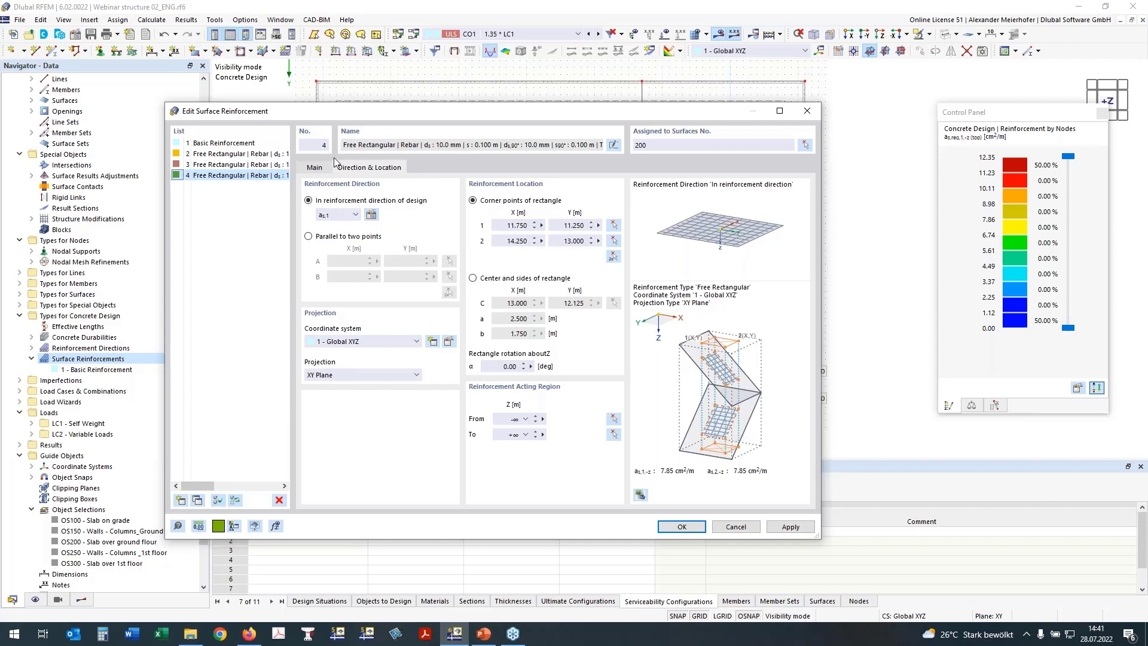
left_click(315, 168)
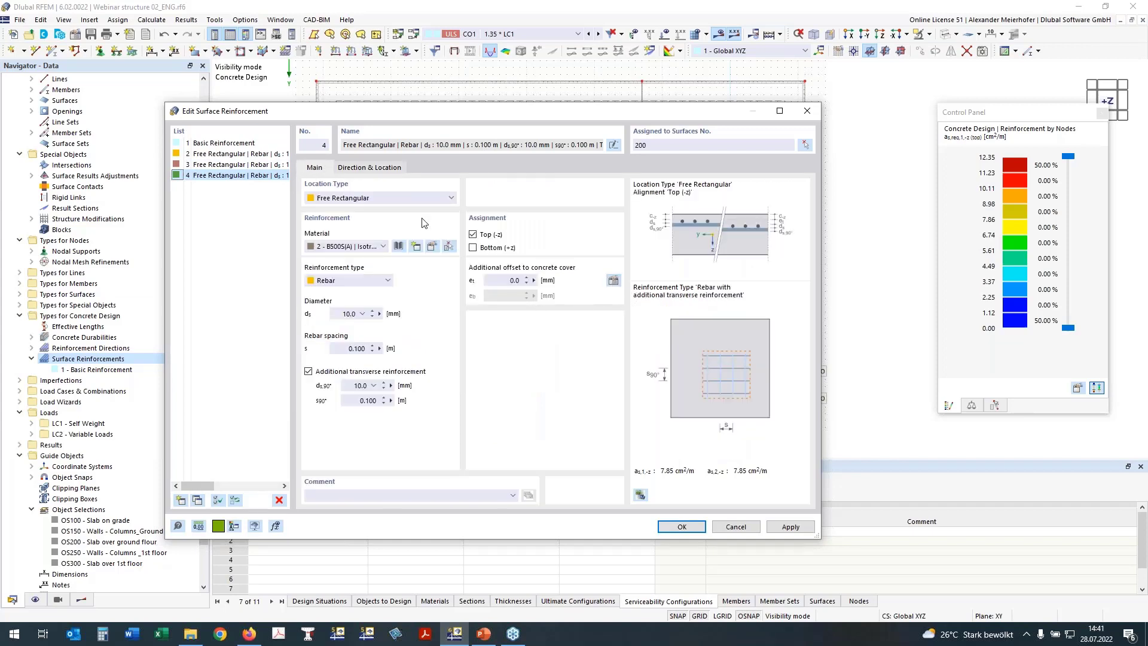
left_click(390, 169)
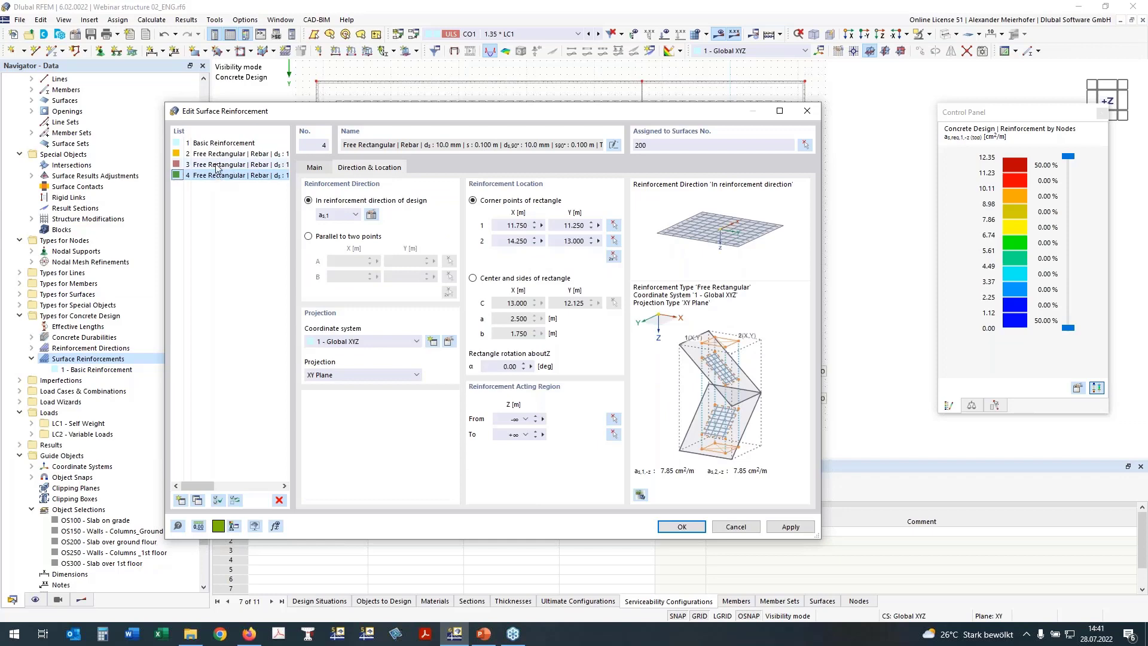
Begin picking region 4's corners and switch the navigator to the Results tree.
left_click(612, 255)
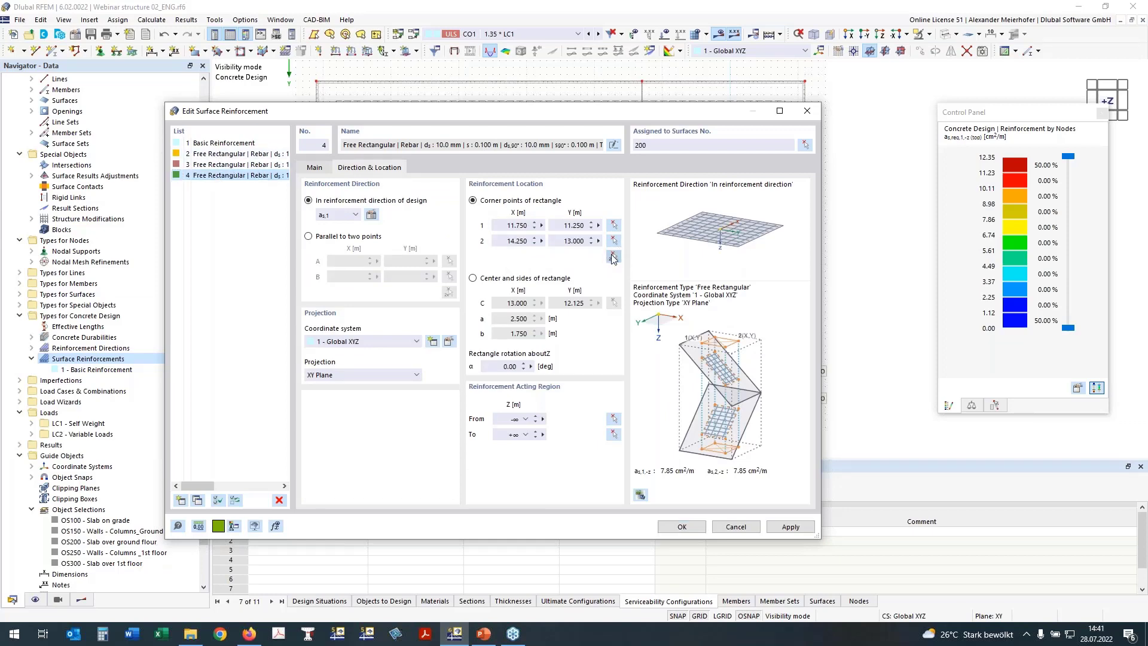
left_click(613, 257)
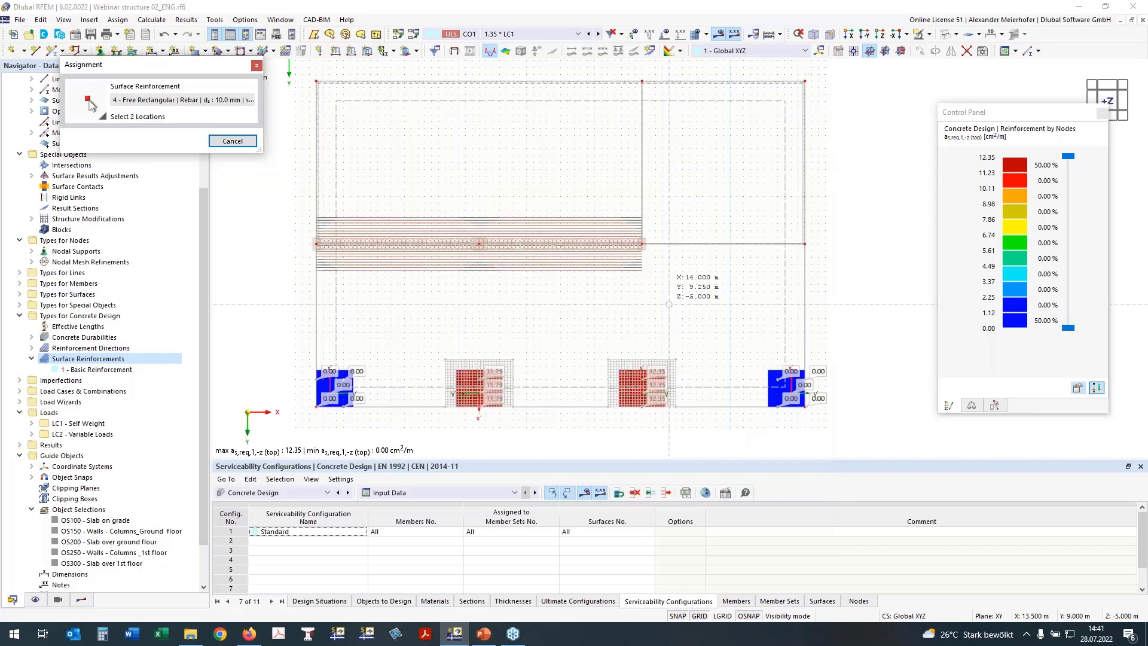
left_click(82, 599)
left_click_drag(139, 67, 237, 63)
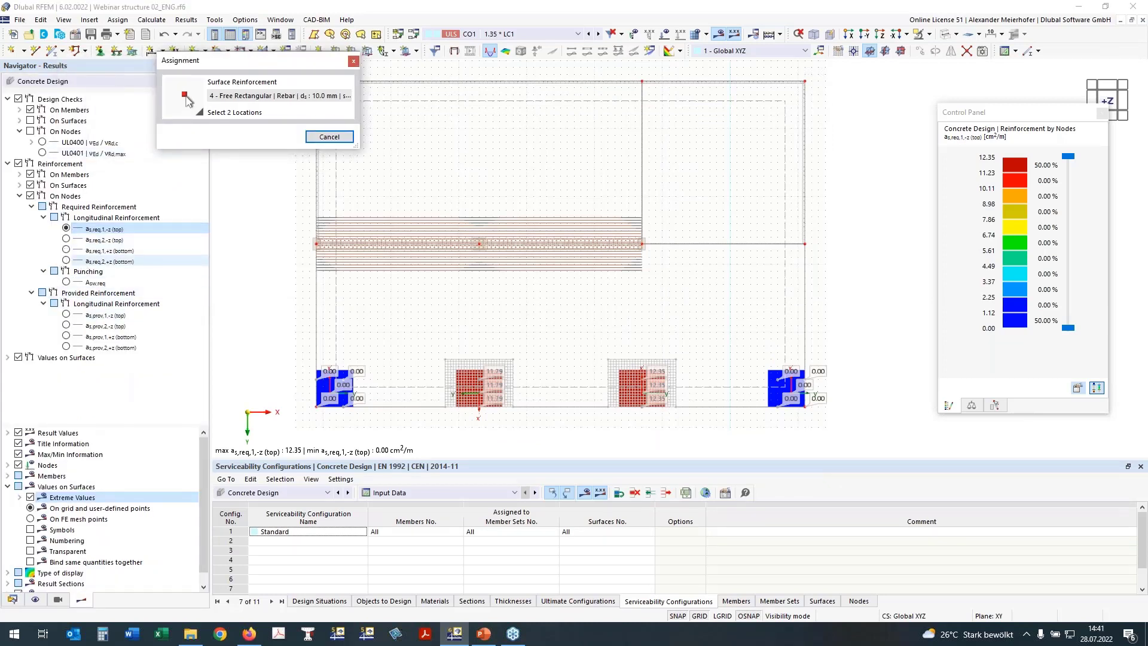
Plot uncovered top reinforcement as,dif,1,-z and redraw region 4 from X 11.750/Y 1.000 to X 14.250/Y 8.000.
left_click(31, 207)
left_click(30, 196)
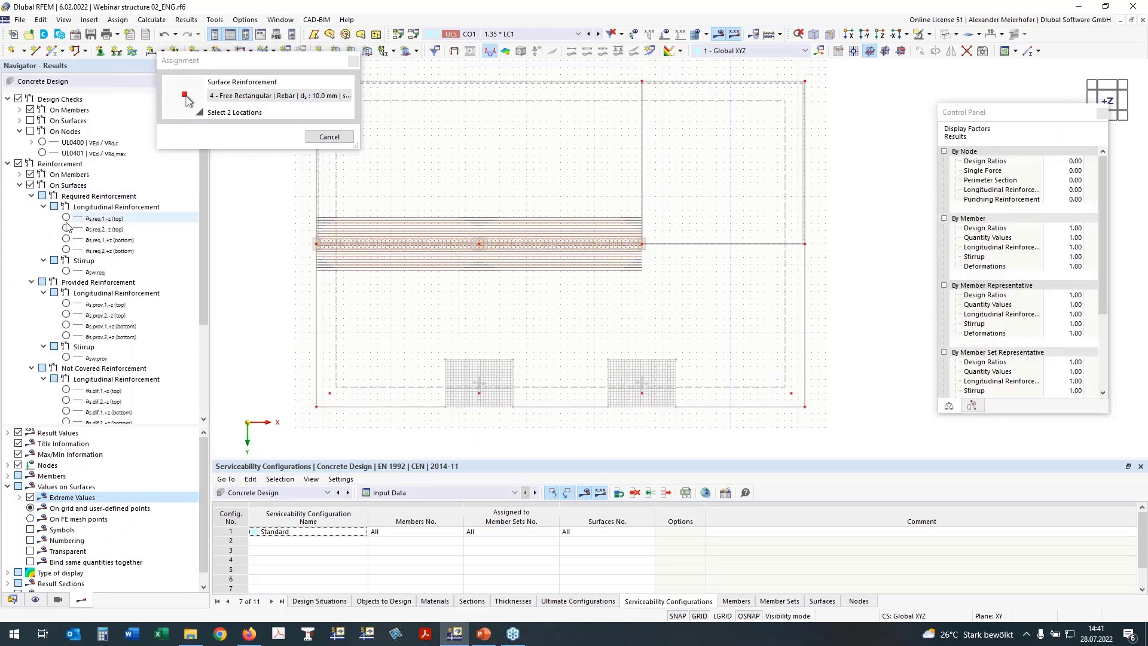
left_click(32, 196)
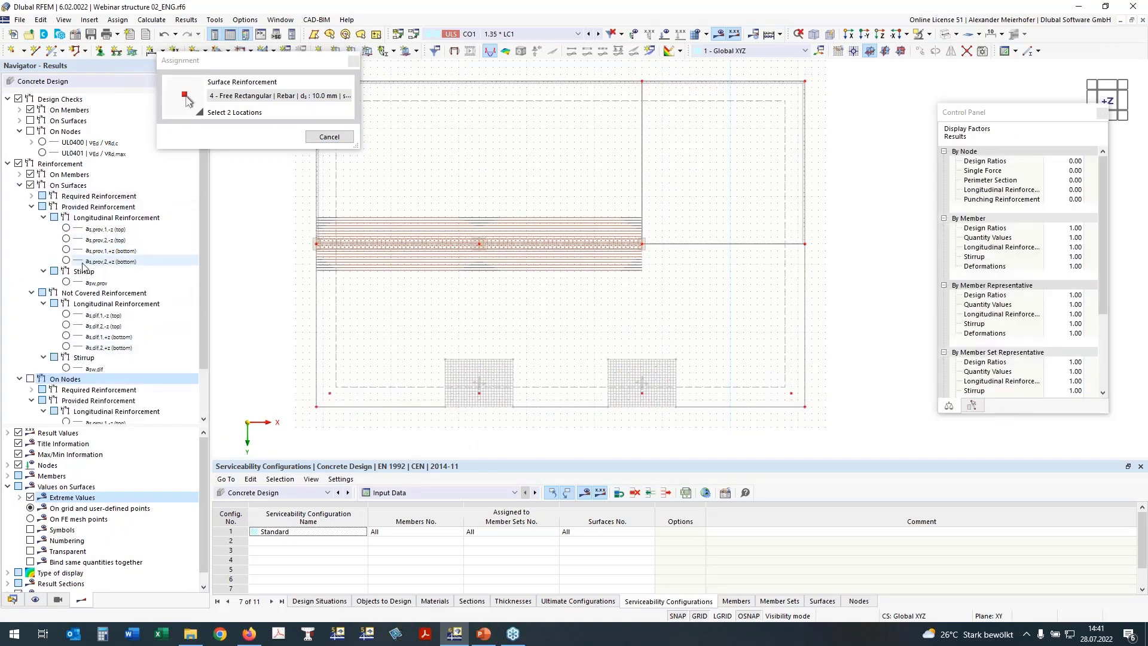
left_click(67, 315)
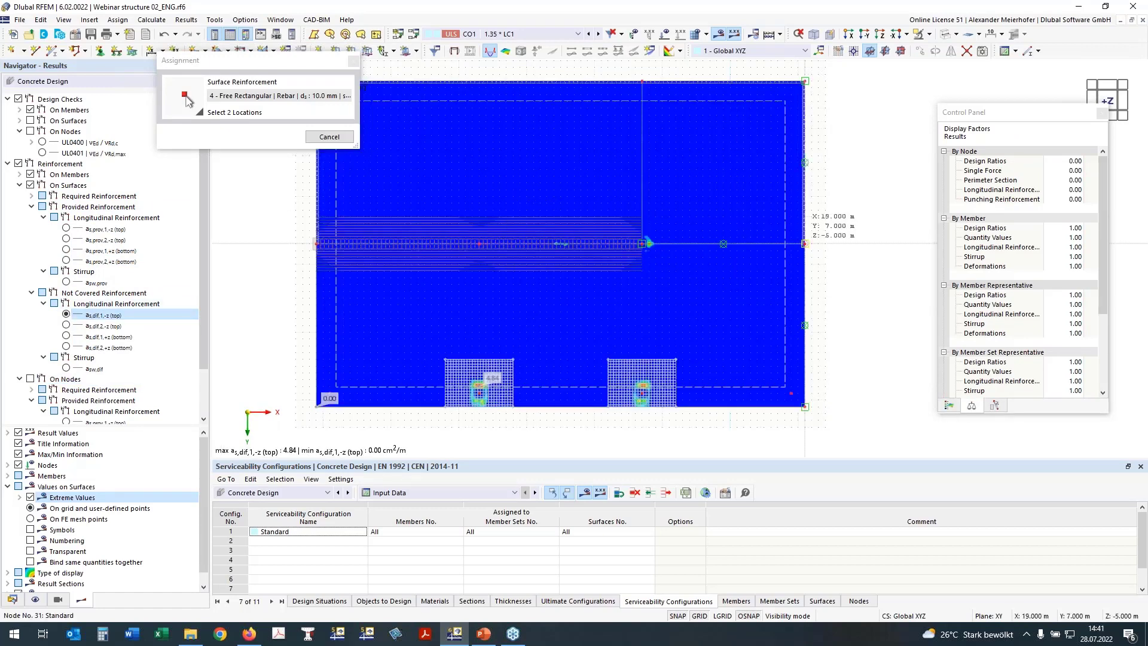
left_click(950, 406)
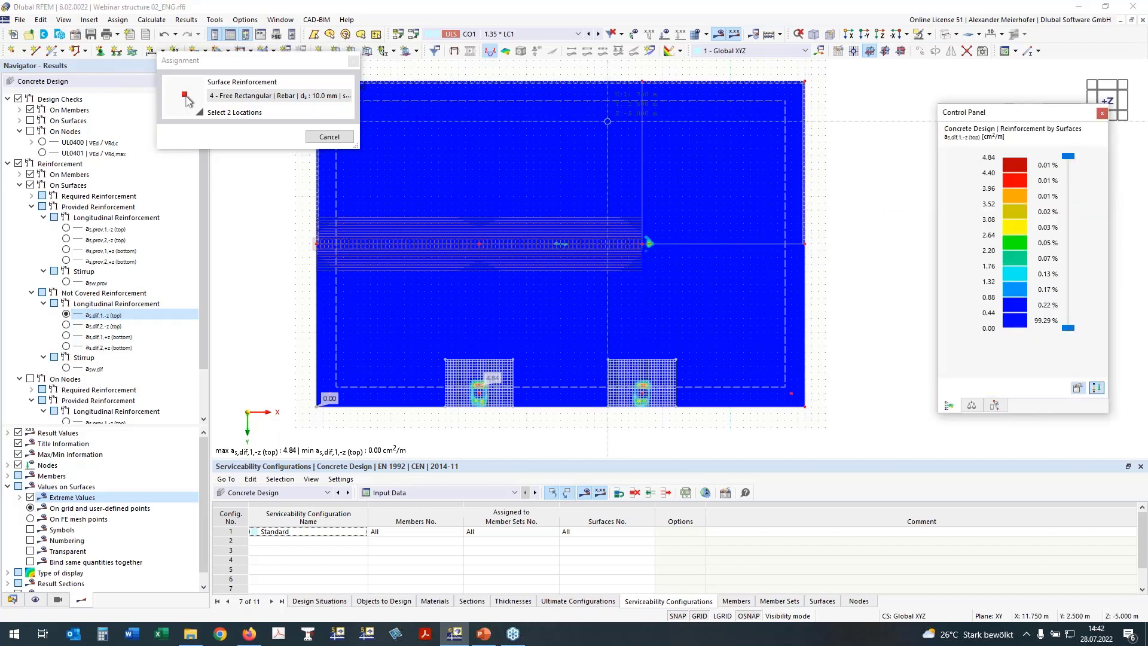
left_click(608, 81)
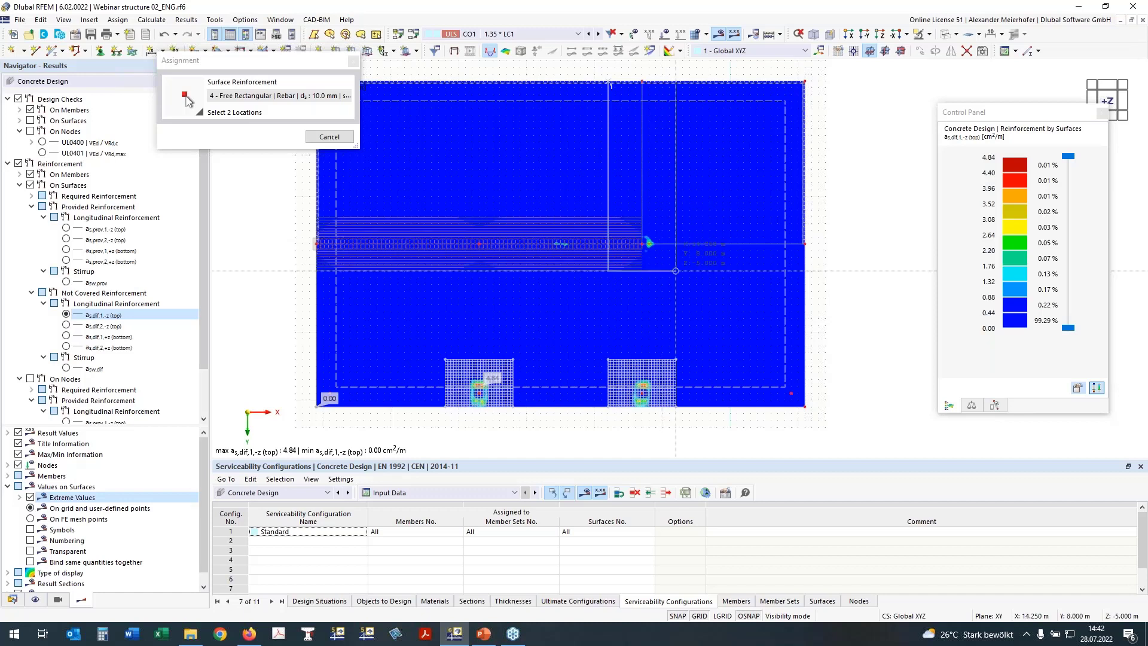
left_click(676, 271)
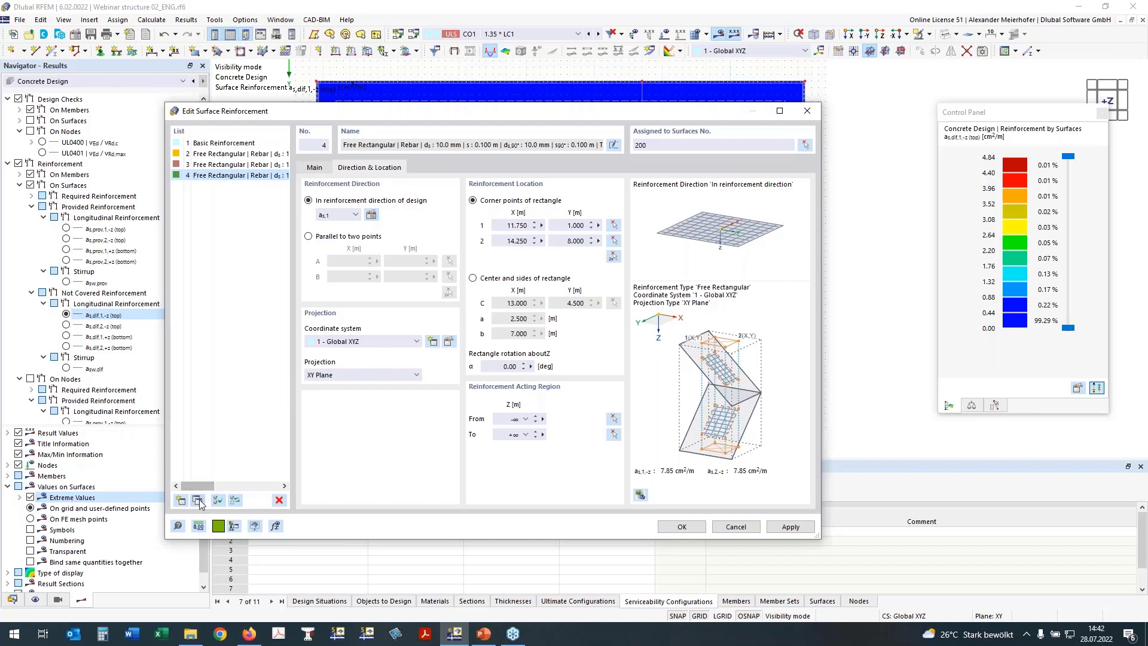
Copy region 4 as region 5 with reinforcement direction a_s,2.
left_click(198, 501)
left_click(352, 215)
left_click(339, 237)
Show a_s,dif,2,-z results and pick region 5 from X 1.000/Y 5.750 to X 19.000/Y 8.500.
left_click(611, 259)
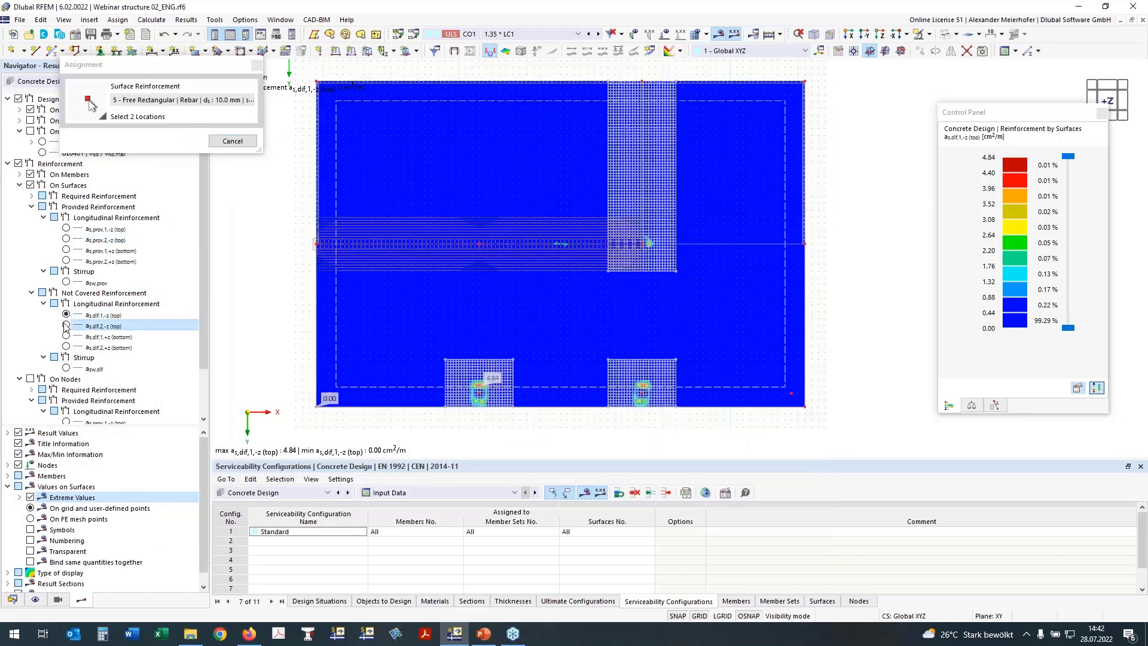
left_click(66, 325)
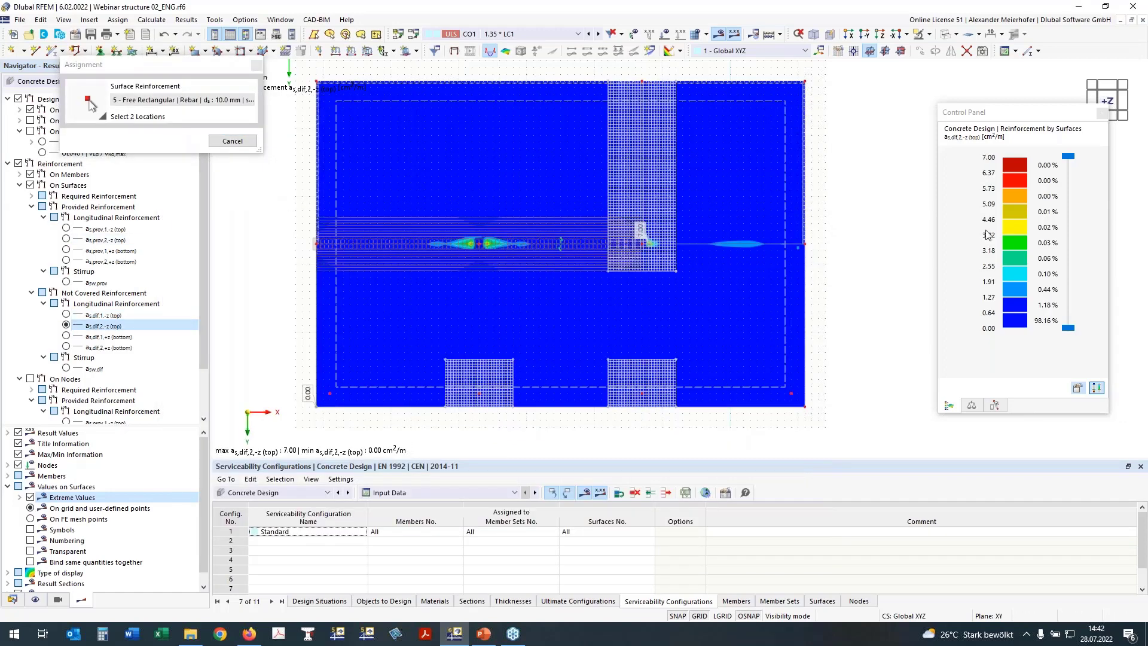
left_click(318, 210)
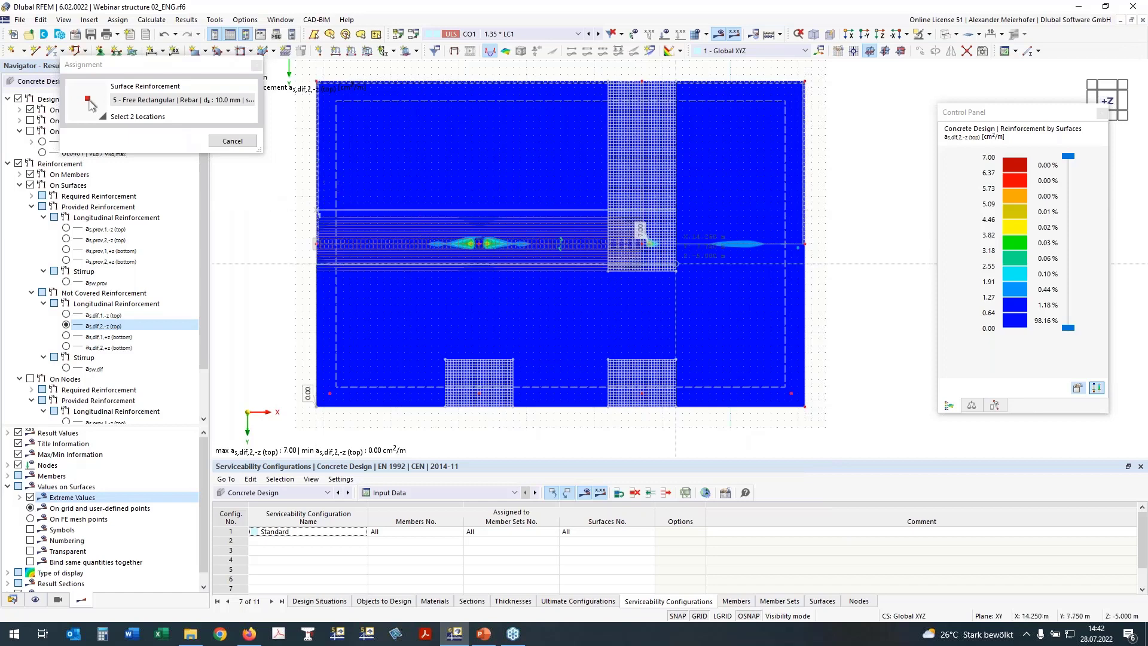
left_click(805, 271)
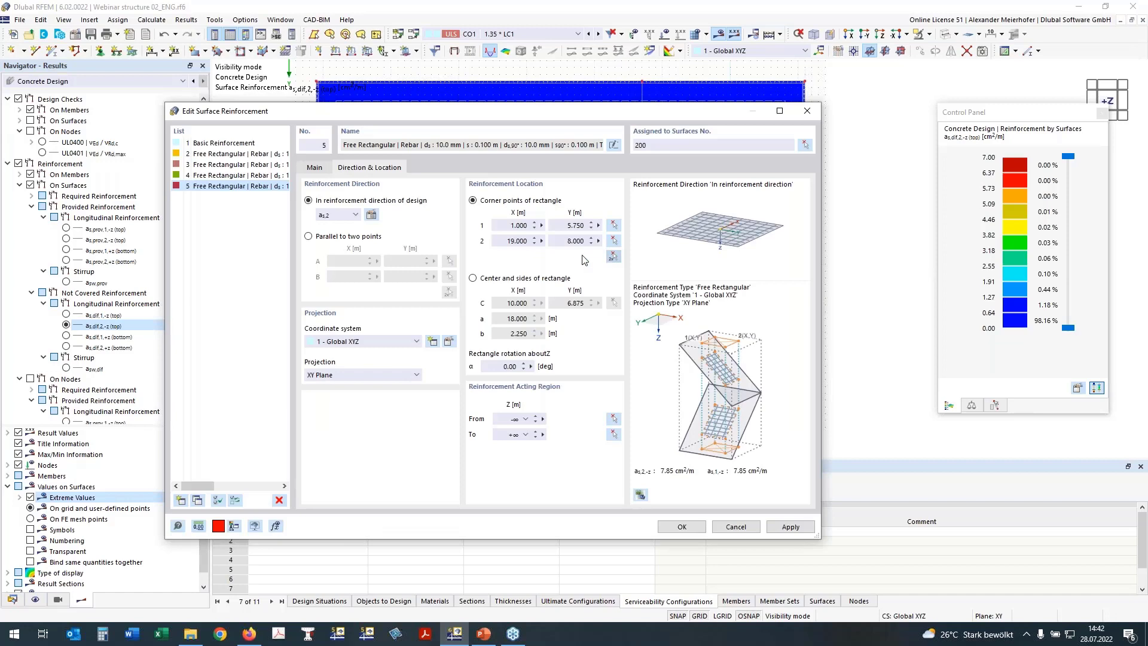
left_click(371, 214)
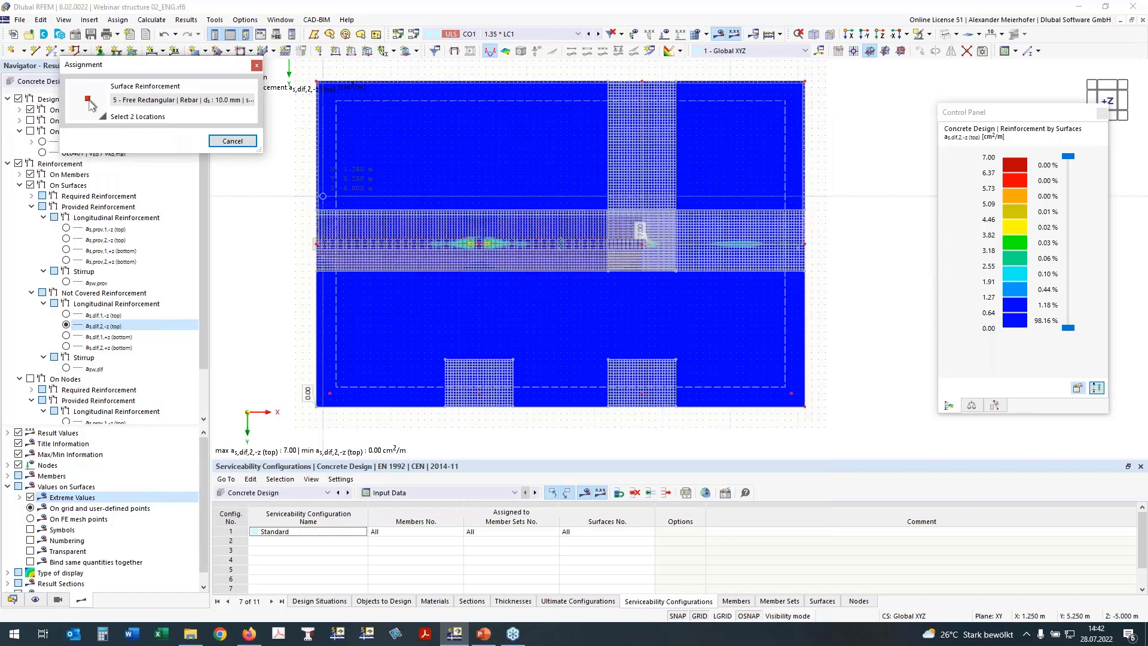
left_click(317, 212)
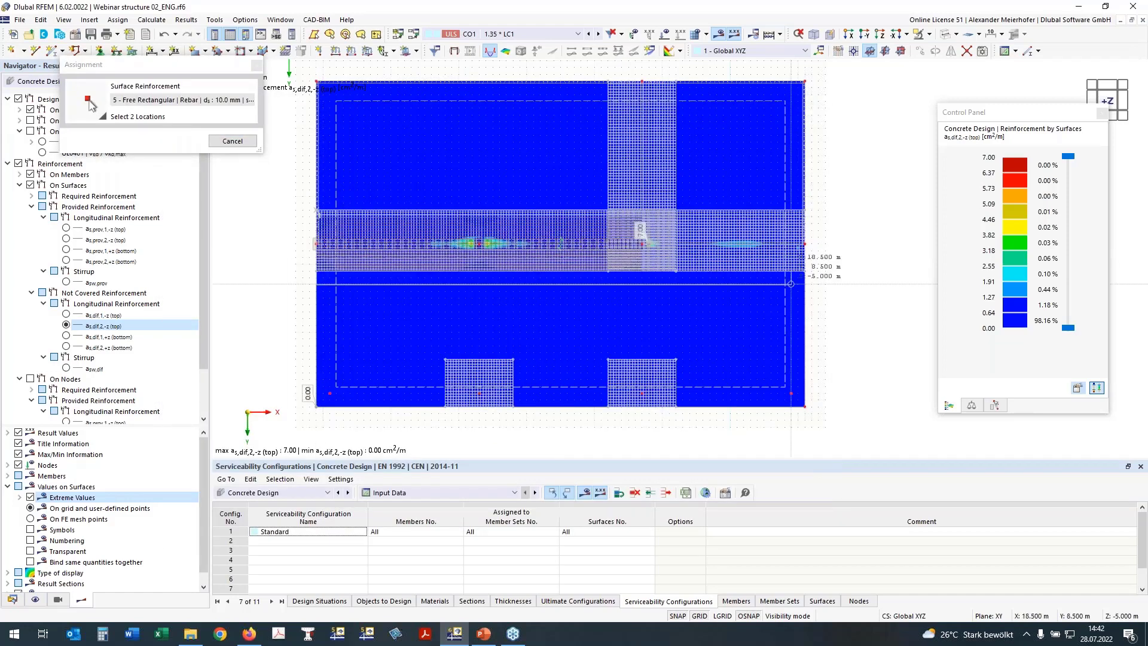
left_click(805, 244)
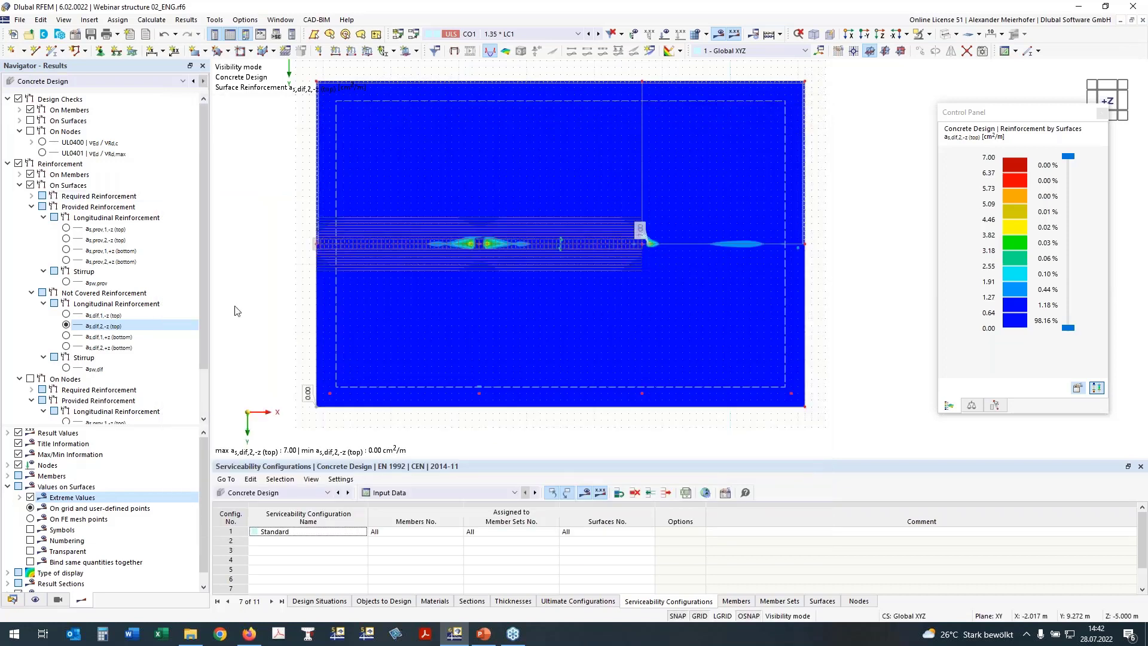
mouse_move(233, 330)
middle_mouse_down("ctrl")
mouse_move(254, 277)
mouse_move(233, 323)
middle_mouse_up("ctrl")
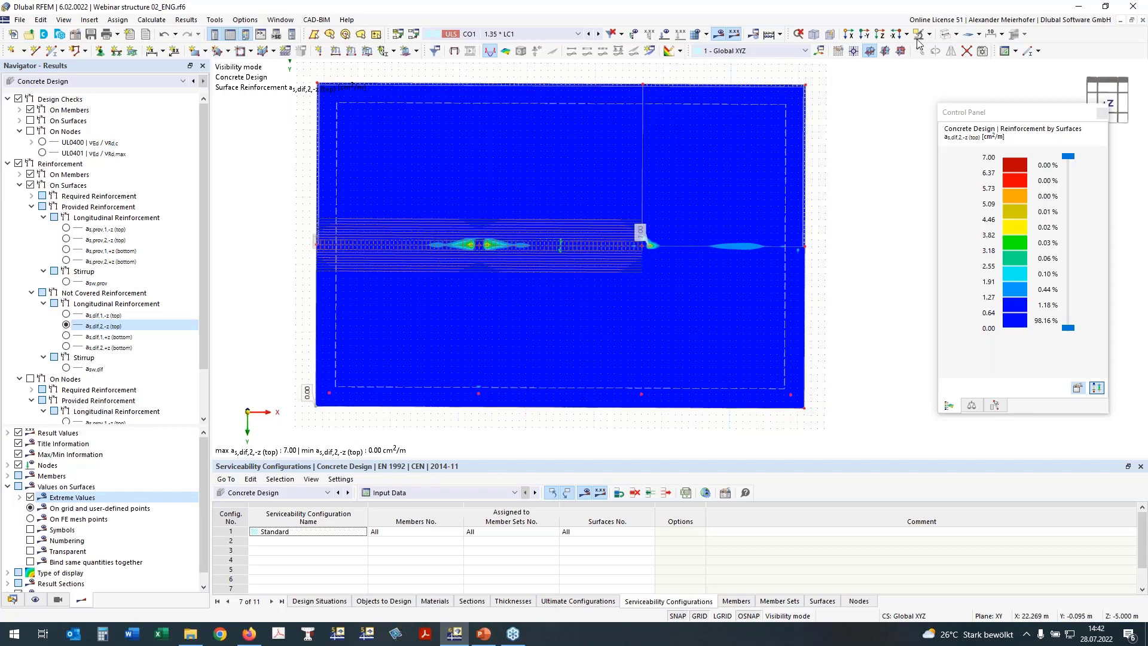
Show only the surface reinforcement regions, without results or member bars, and open region 5 for editing.
left_click(30, 185)
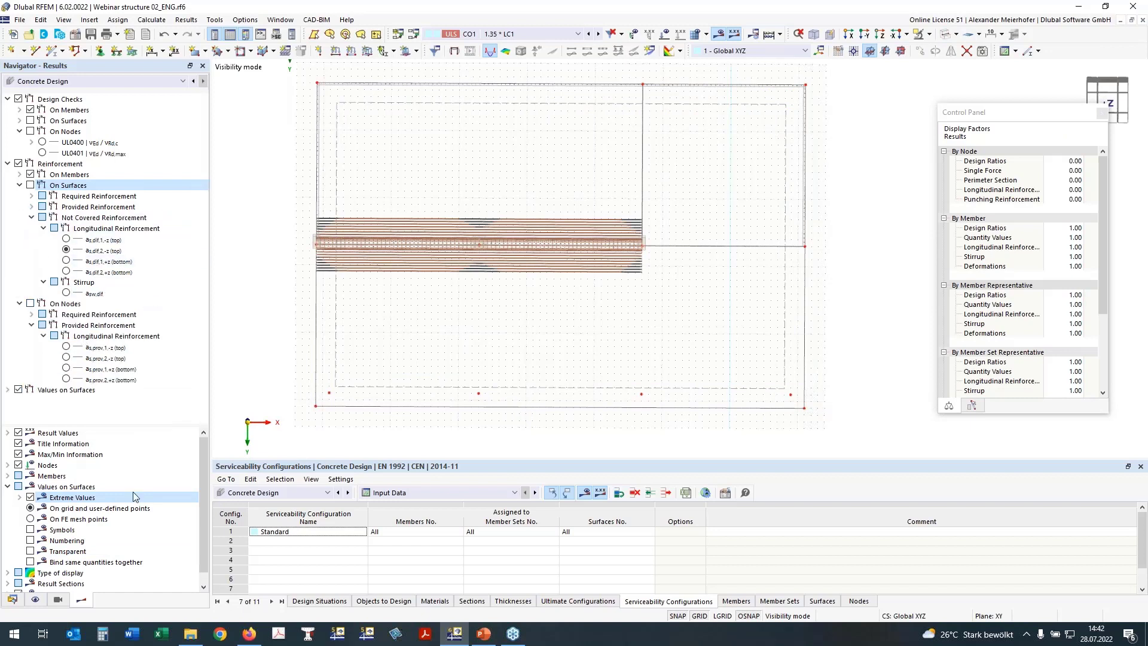
left_click(36, 599)
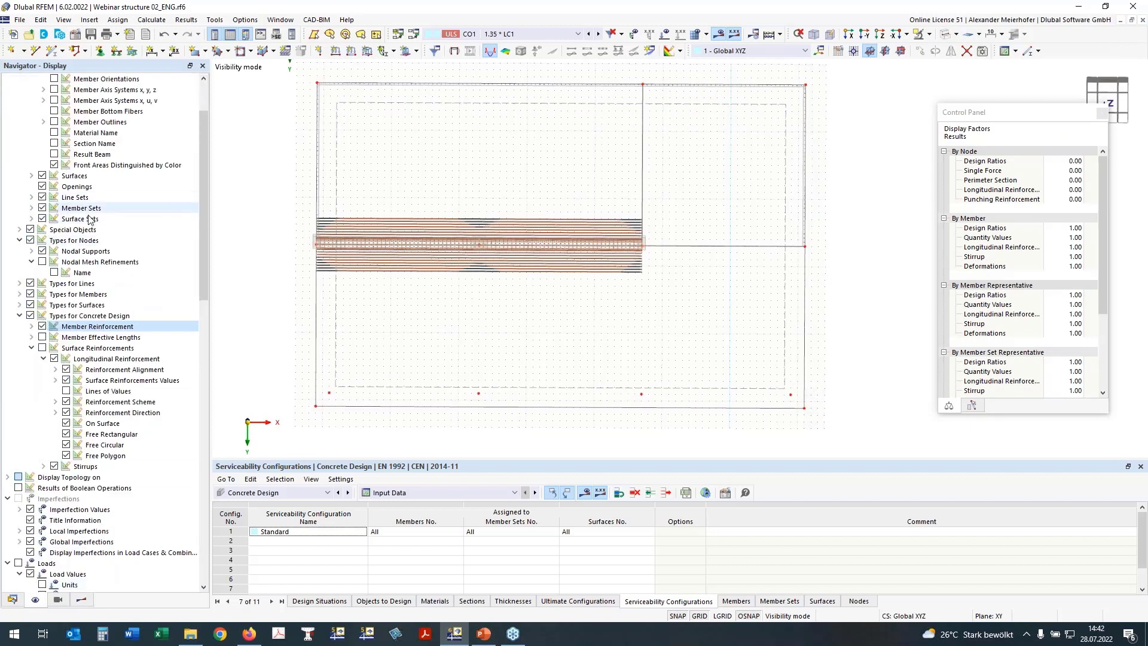
left_click(44, 351)
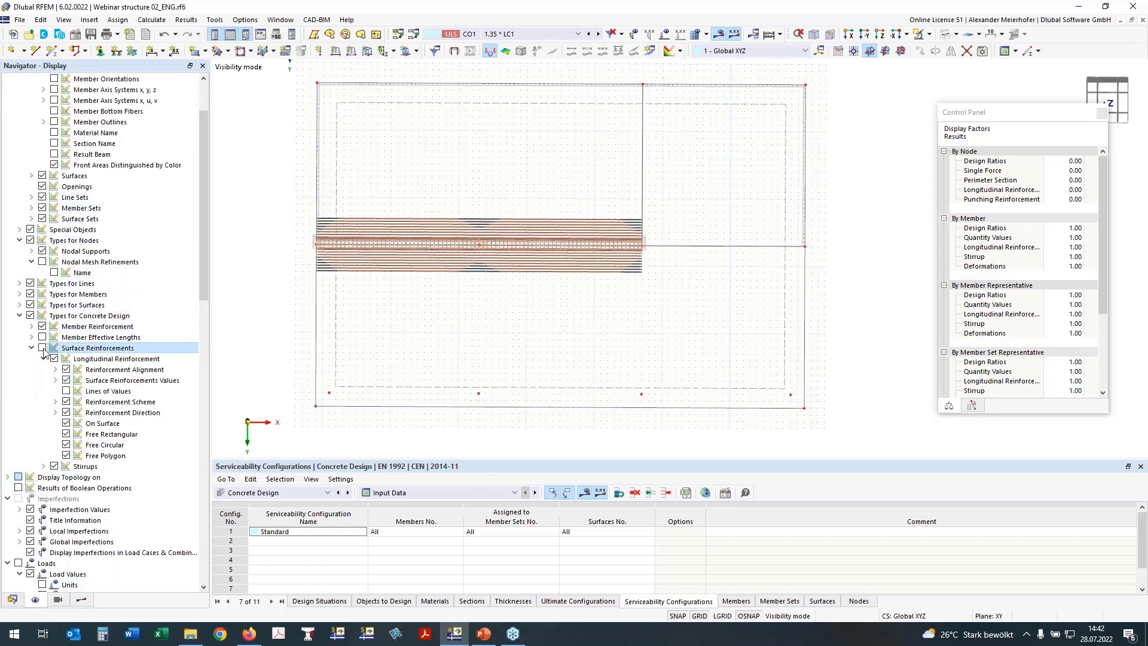
left_click(42, 349)
left_click(66, 426)
left_click(66, 424)
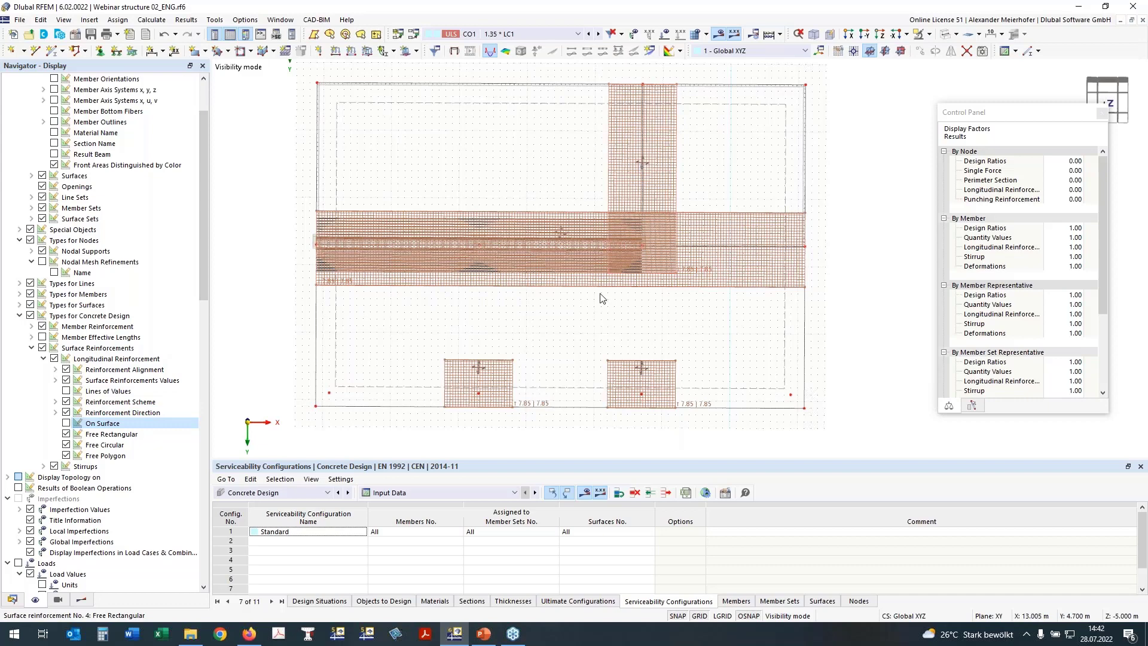
left_click(42, 326)
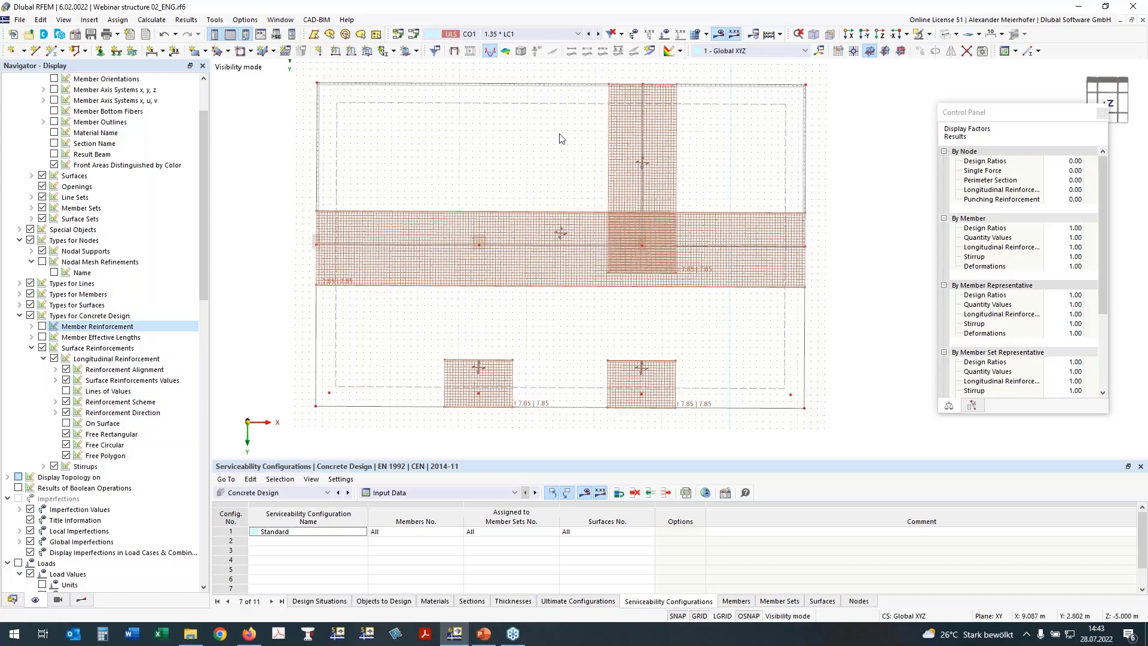
scroll(421, 263, "up", 3)
double_click(351, 296)
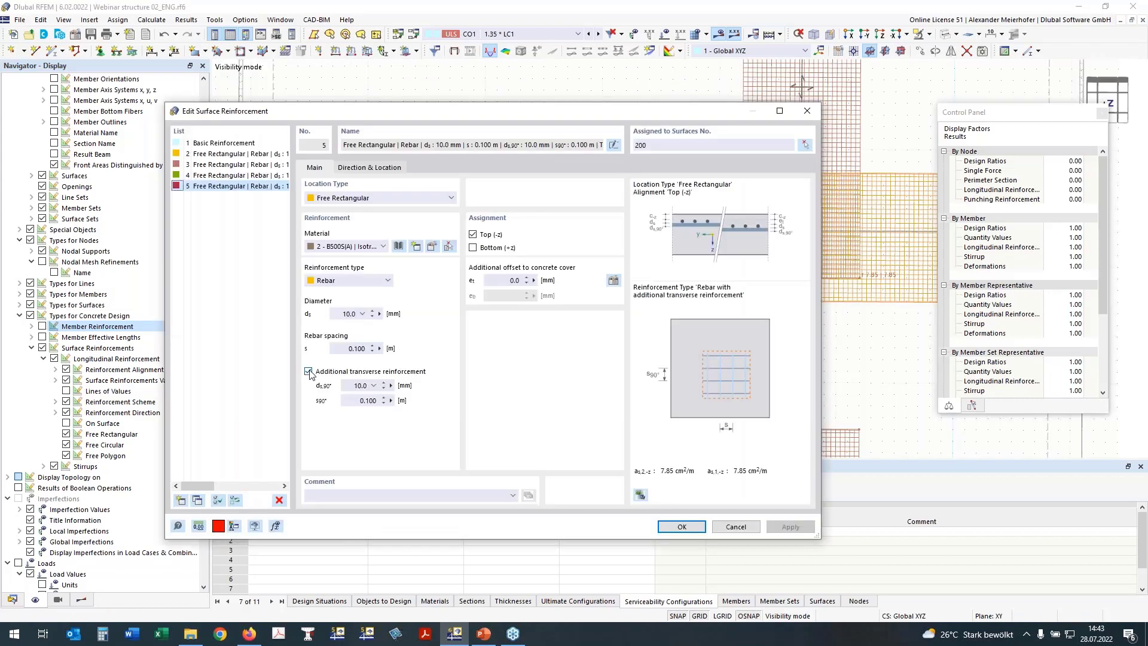
Untick additional transverse reinforcement for reinforcements 5 and 4, leaving 10 mm top rebars at 0.100 m.
left_click(308, 372)
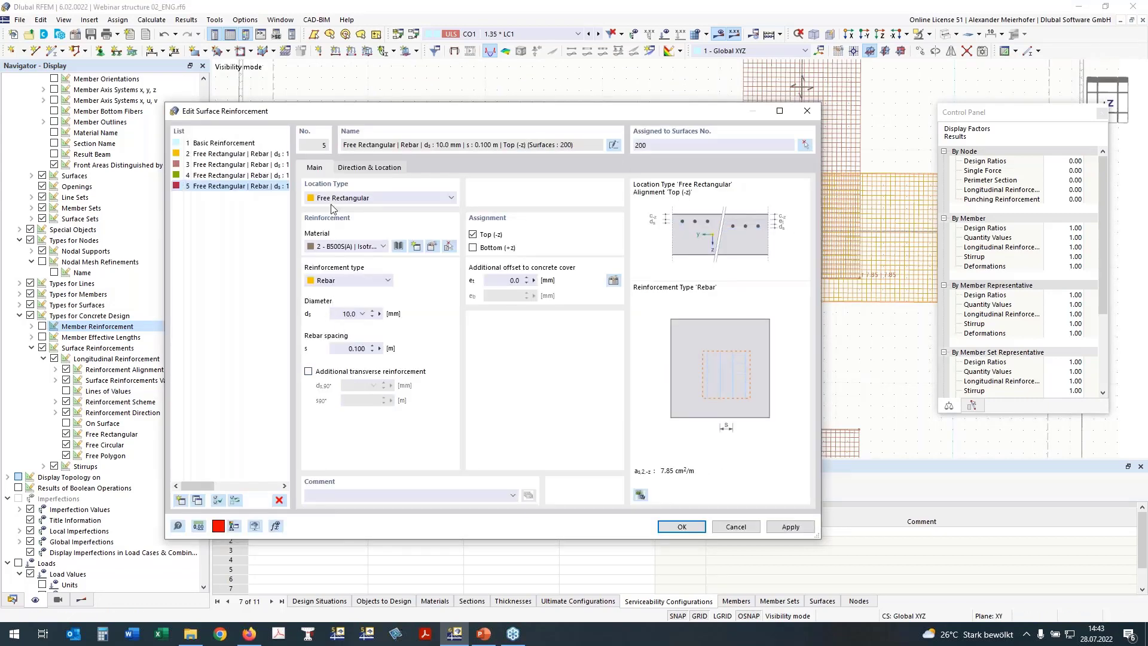
left_click(361, 168)
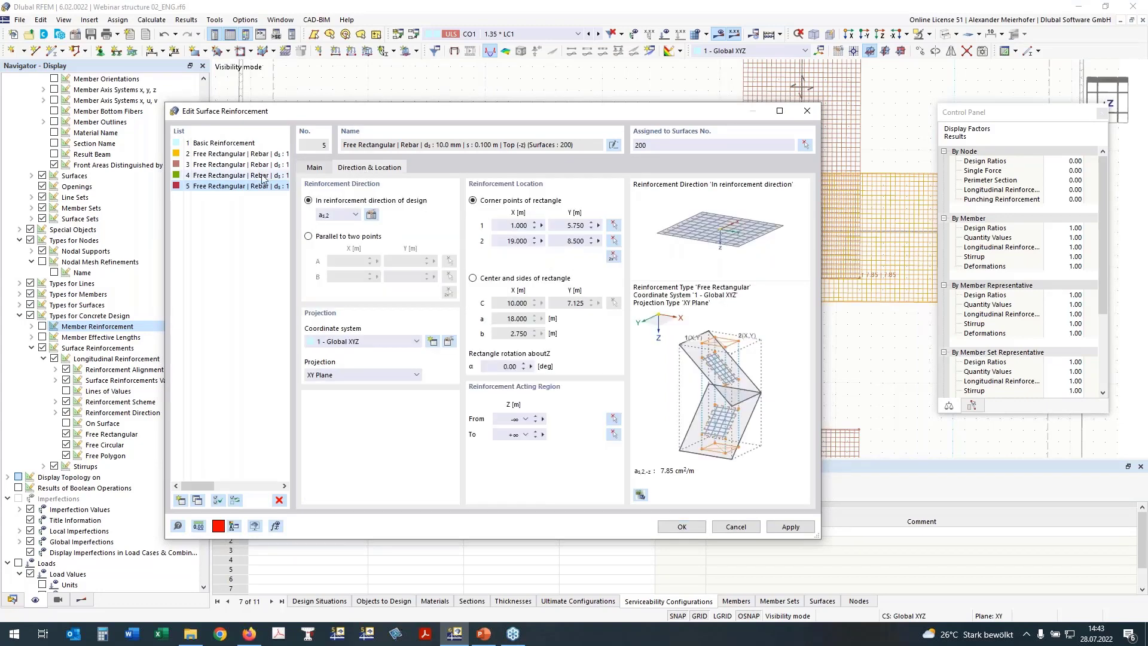
left_click(263, 176)
left_click(317, 168)
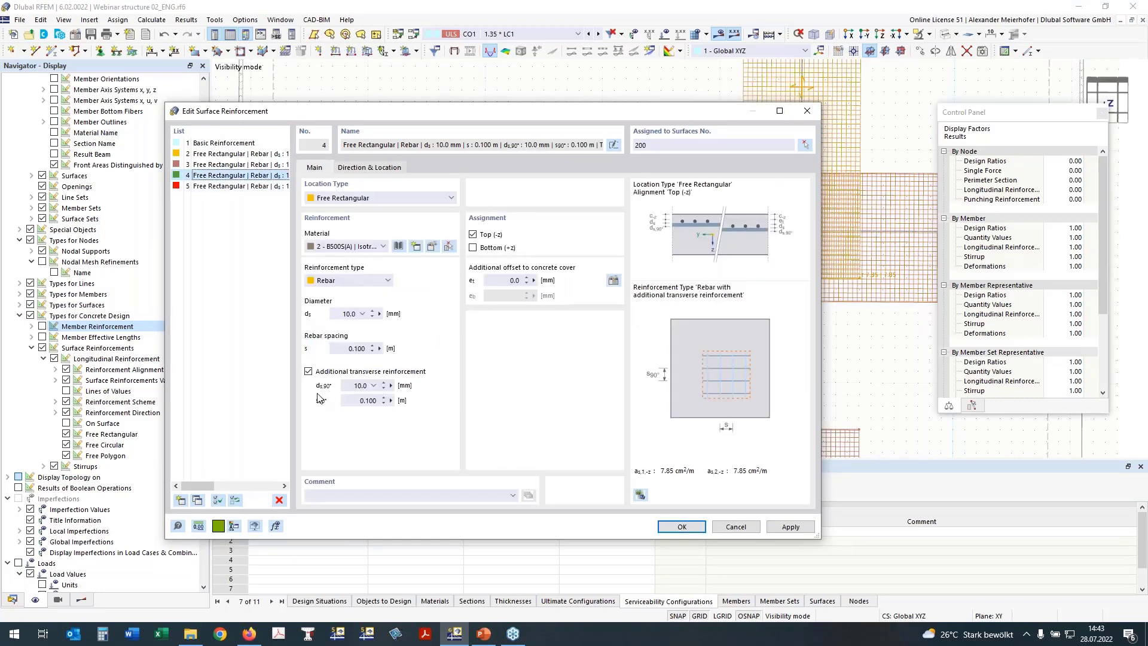
left_click(309, 371)
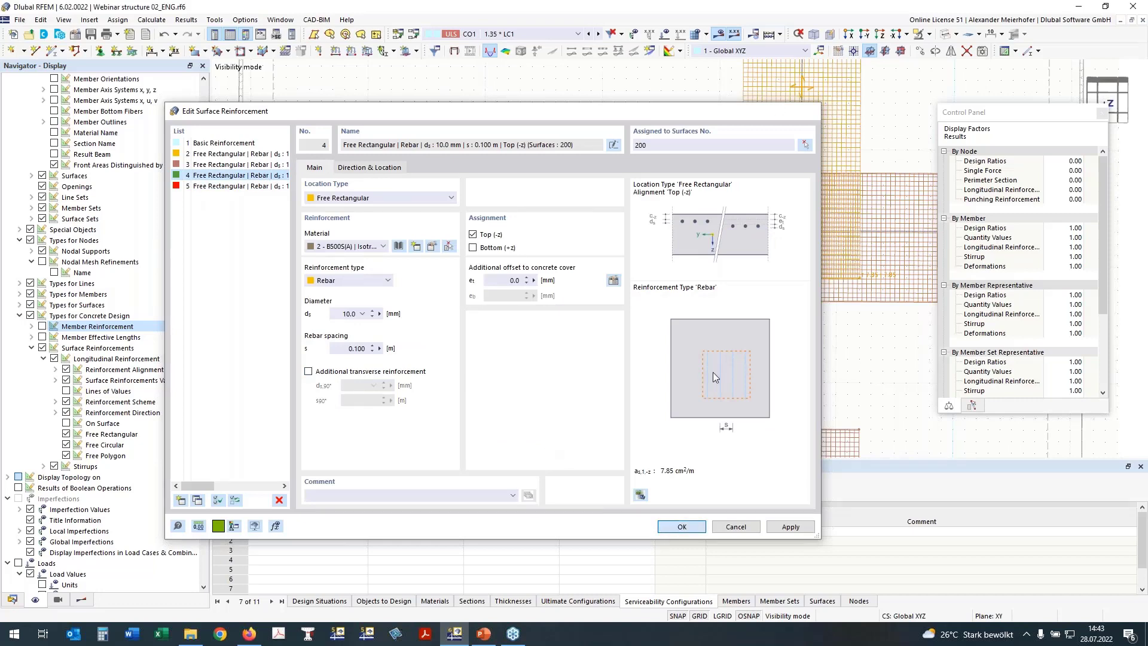
key("Return")
scroll(553, 253, "down", 3)
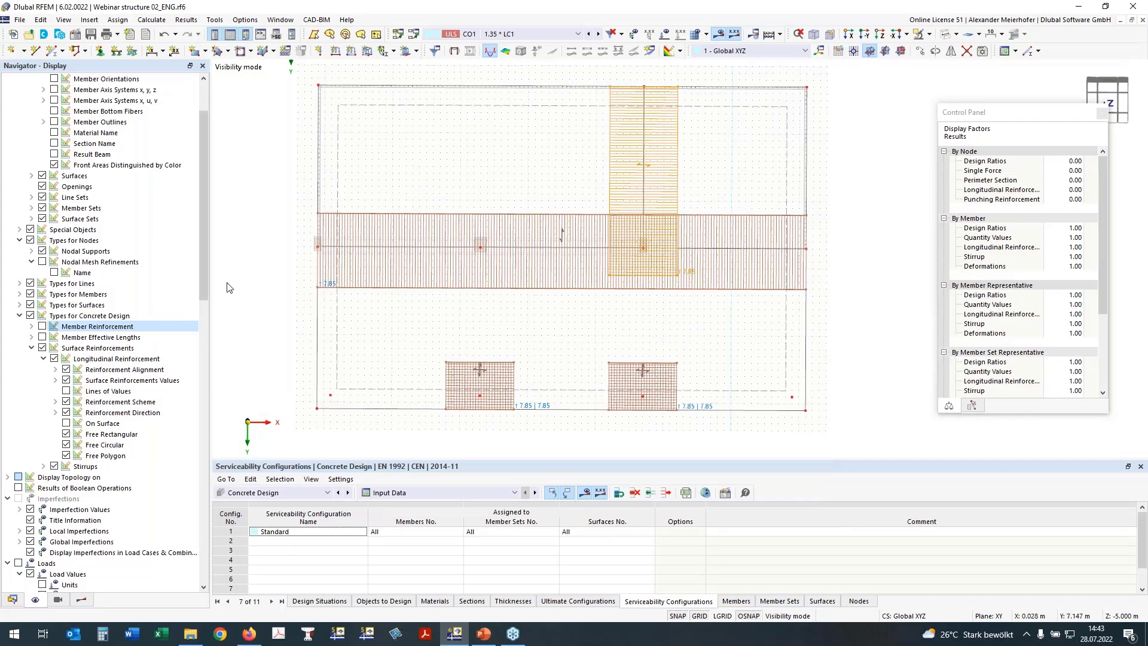
Hide surface reinforcements and isolate the selected T-beam in a -Y side elevation.
left_click(42, 347)
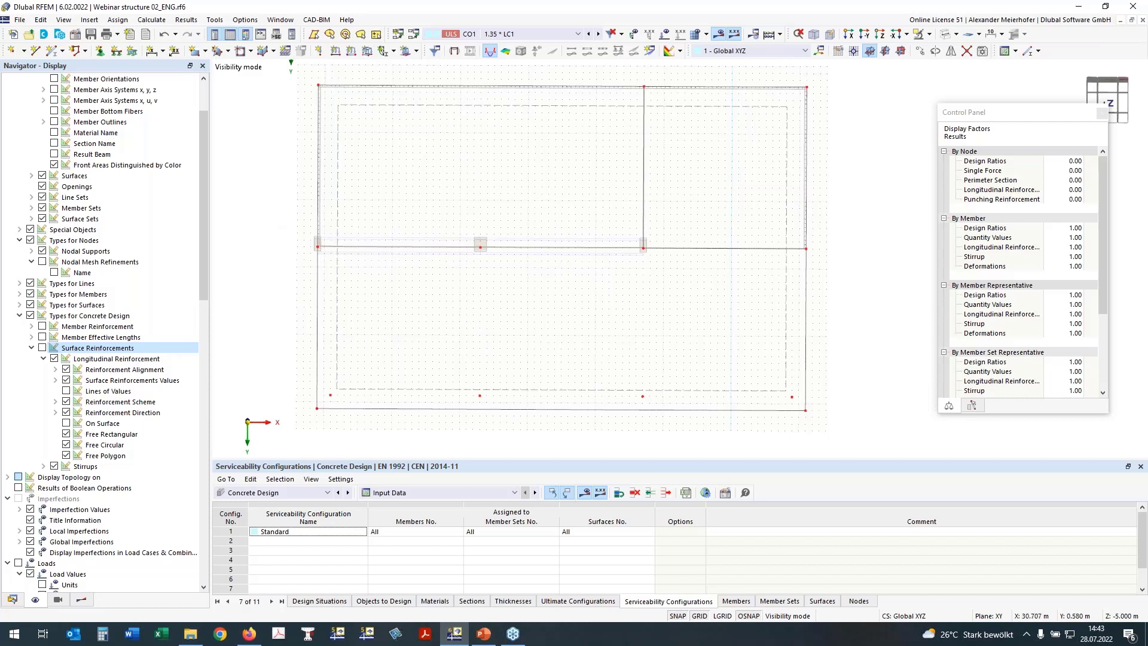
left_click_drag(299, 206, 655, 280)
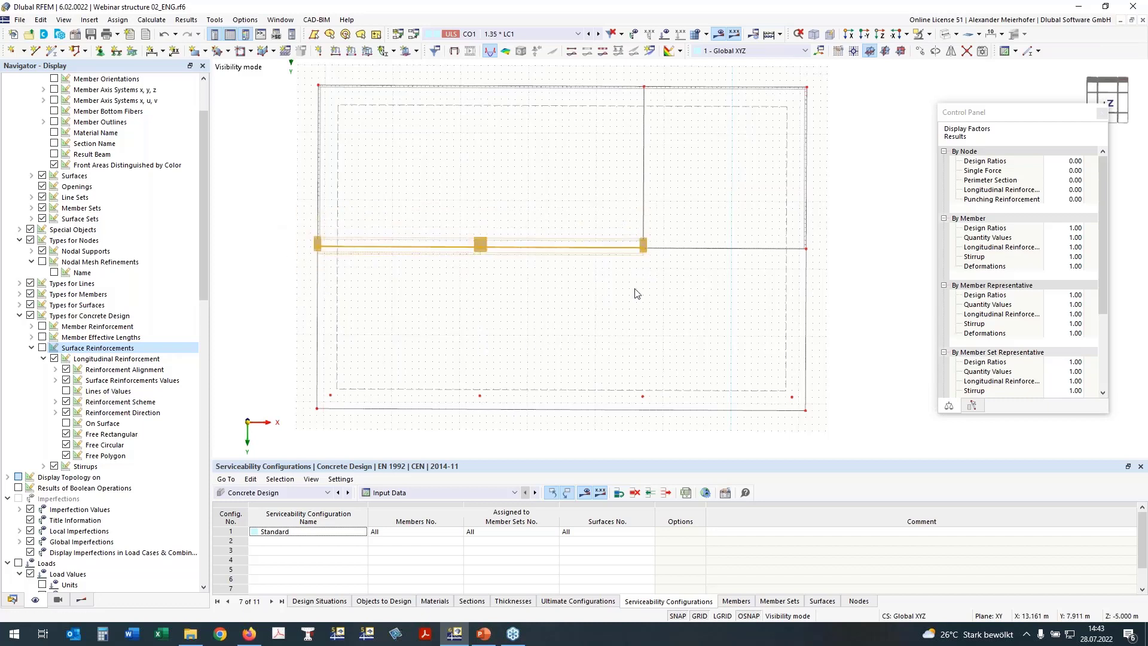
left_click(919, 35)
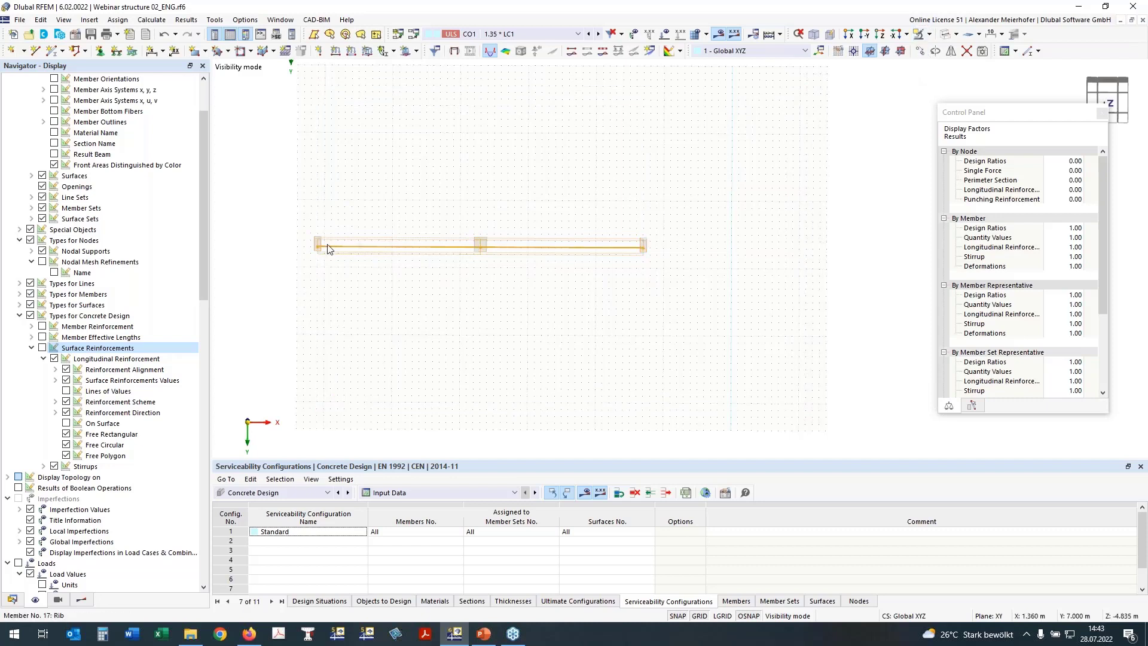
left_click(876, 37)
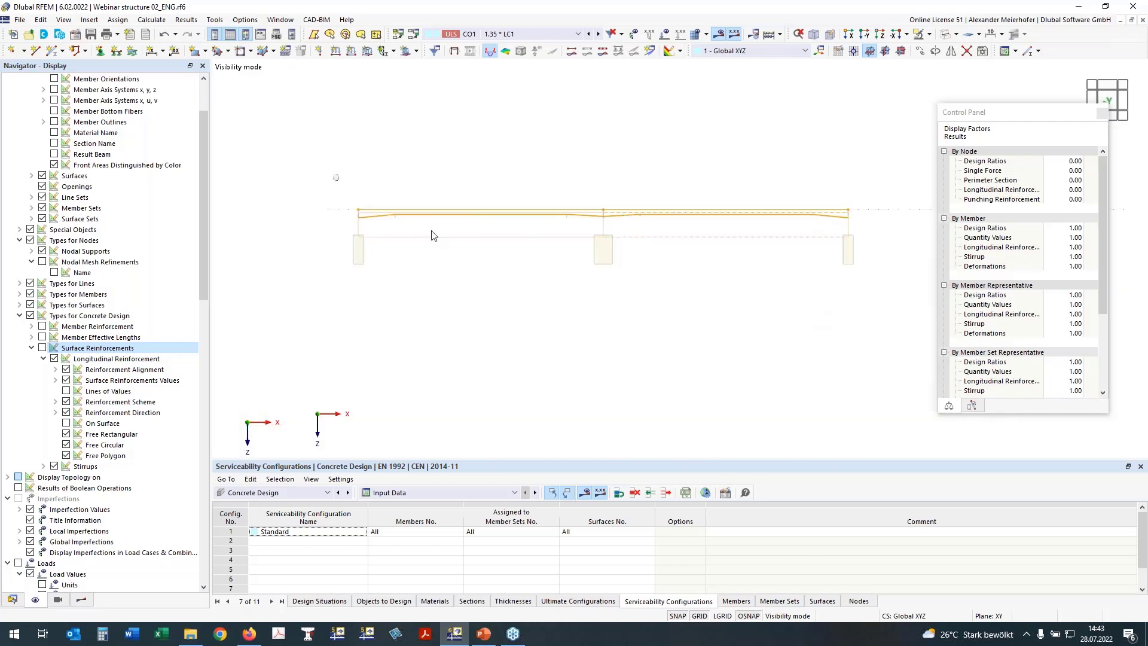
Save the beam's nodes, lines and members as object selection OS220 named 'T-Section'.
right_click(740, 219)
left_click(641, 451)
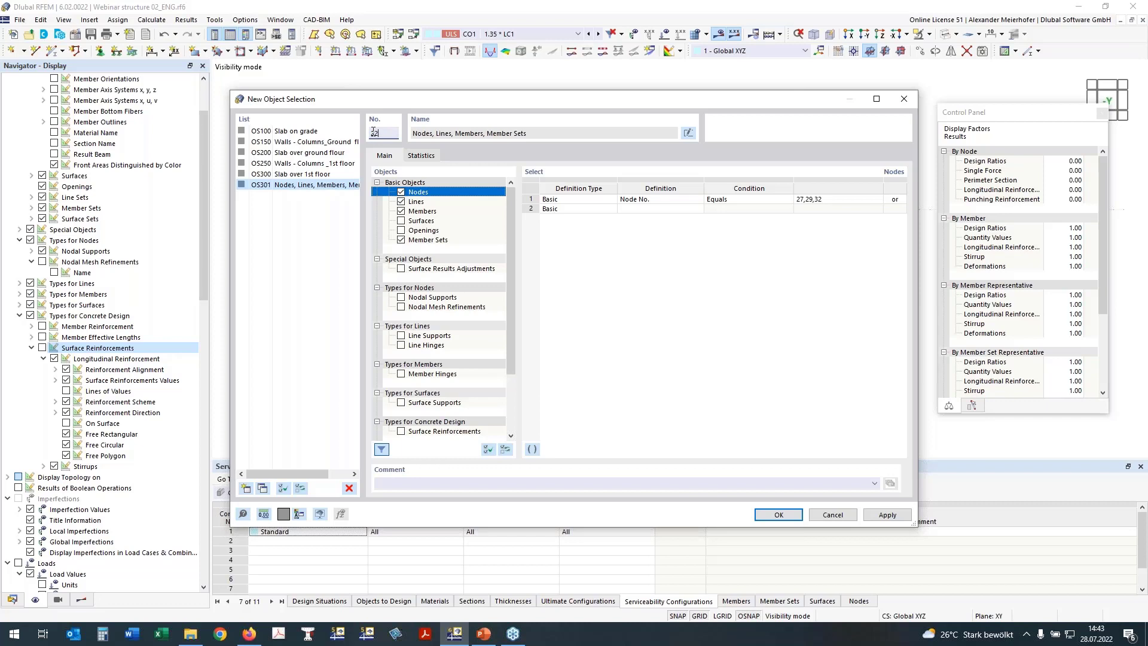
left_click(499, 134)
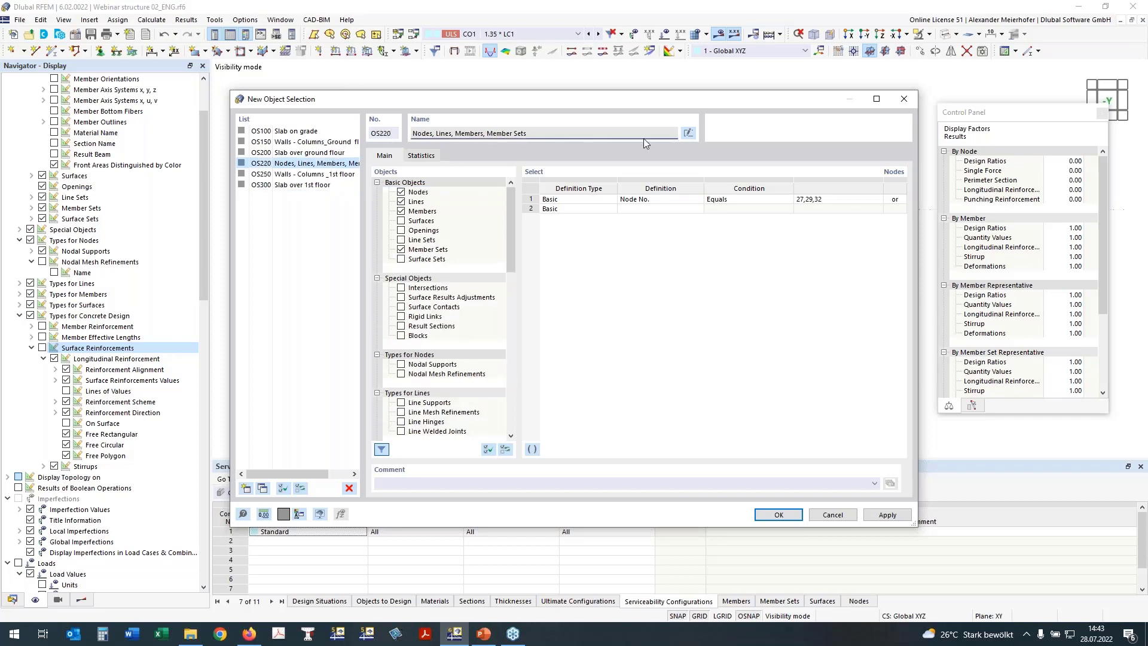
left_click(691, 133)
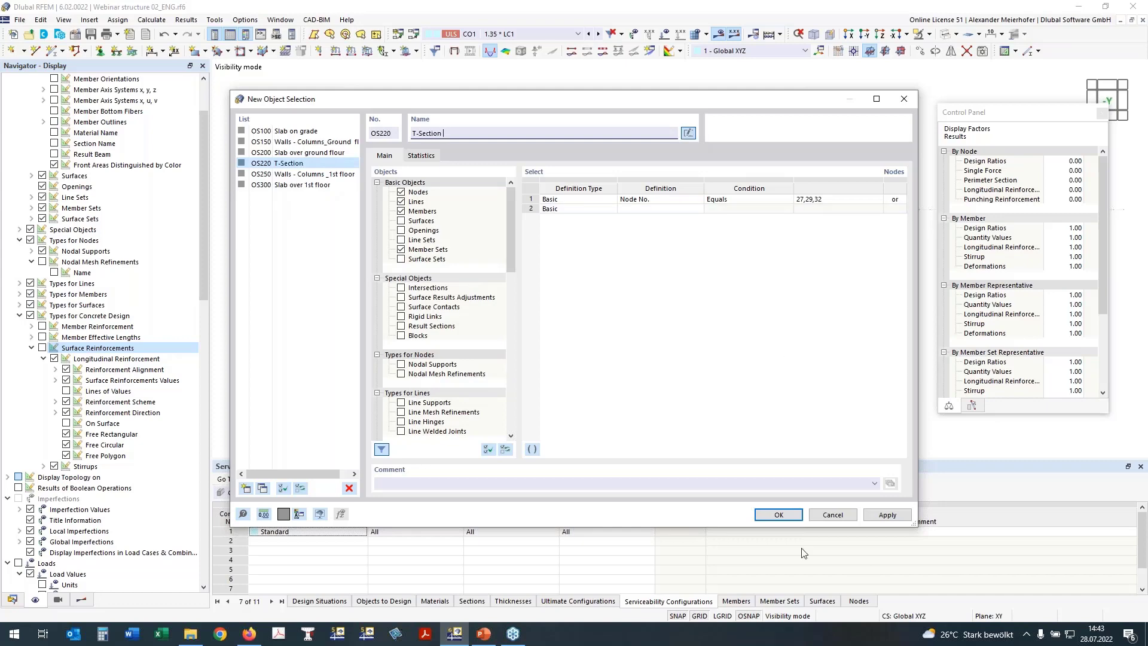
left_click(780, 515)
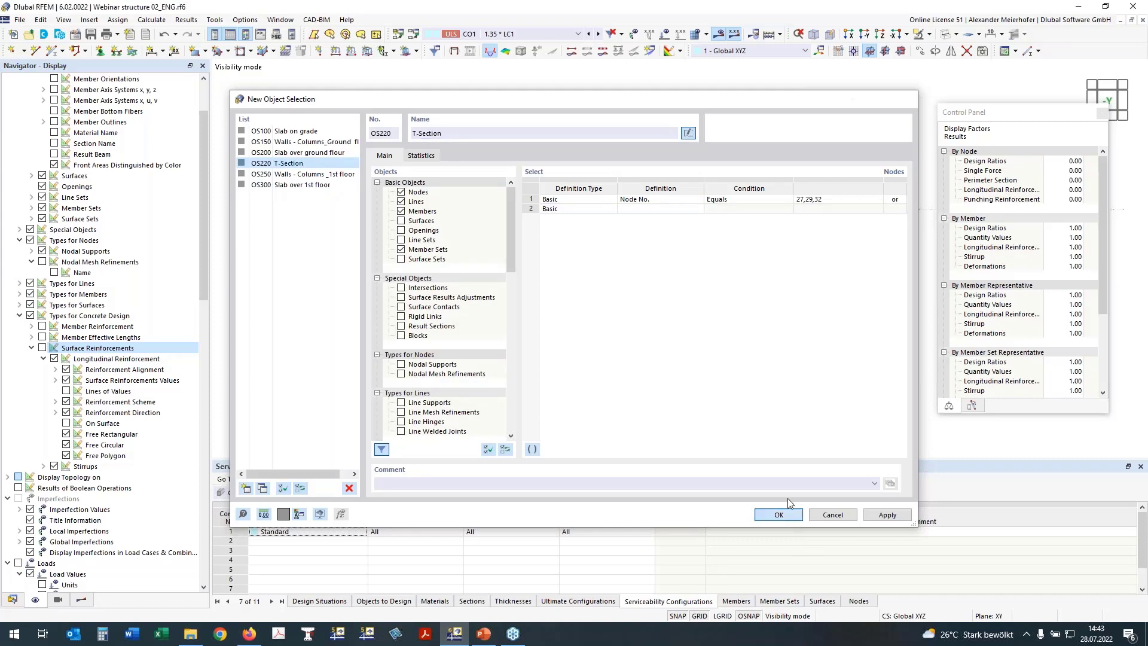
left_click(82, 599)
Expand member design checks and review the UL0100 and UL0200.02 ratio diagrams along the beam.
left_click(21, 110)
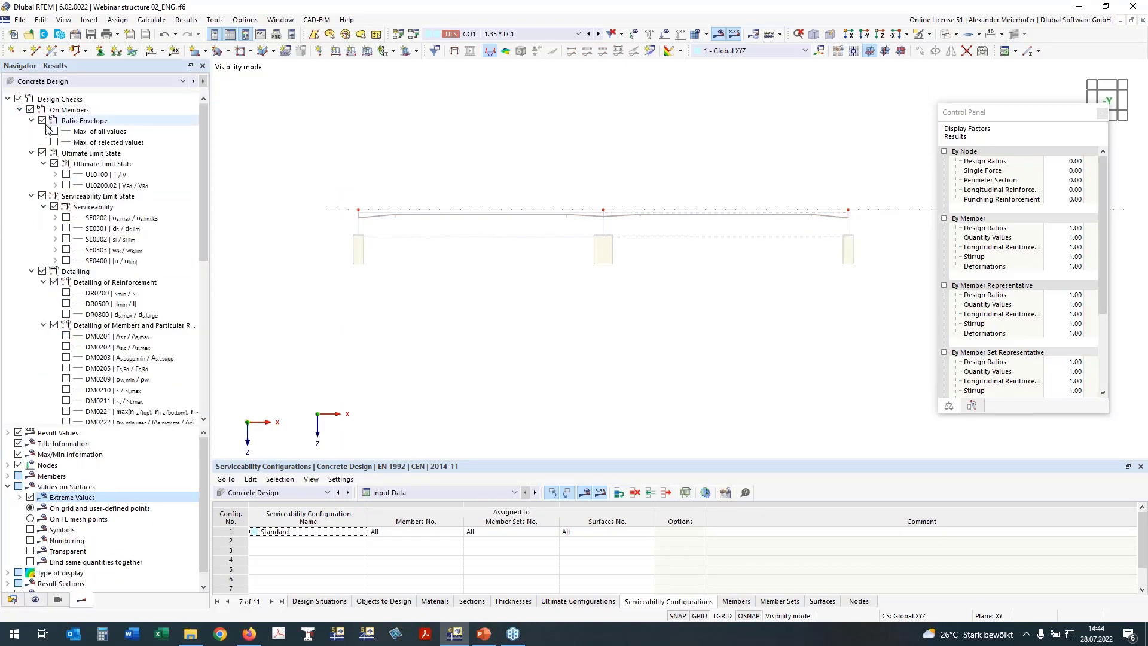
left_click(66, 174)
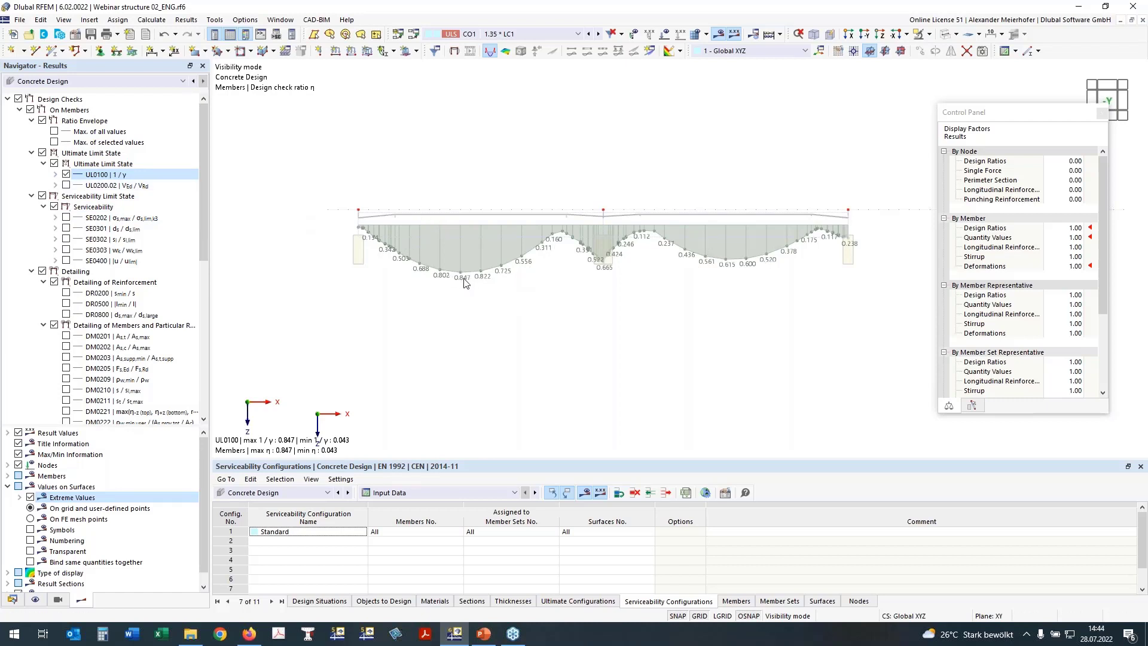
left_click(66, 185)
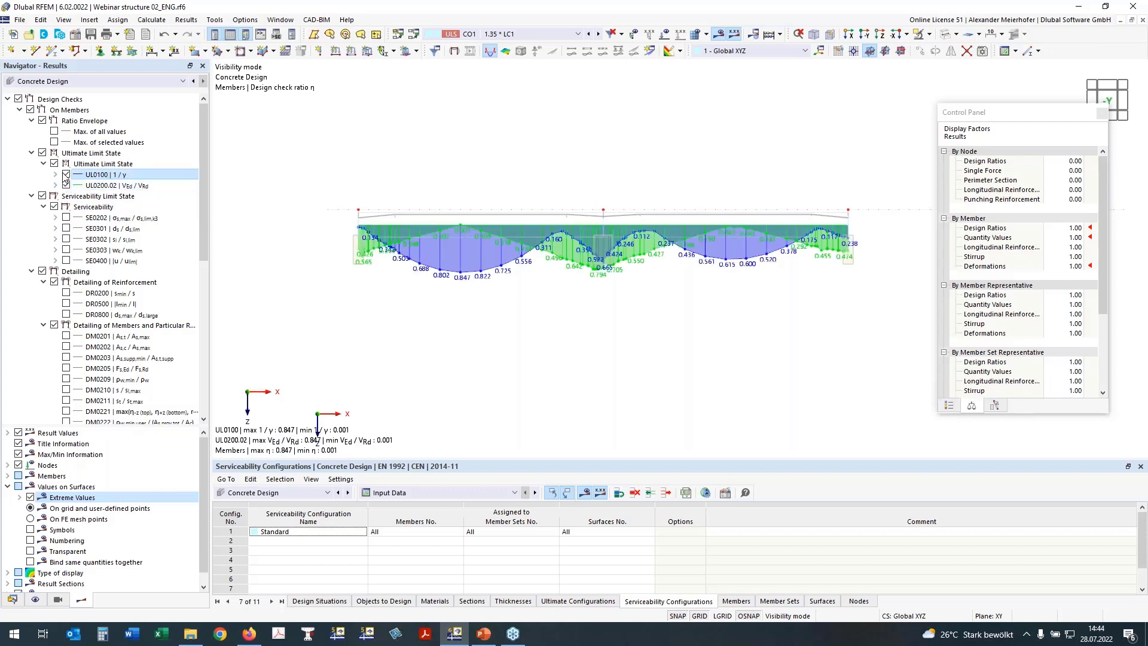
left_click(66, 175)
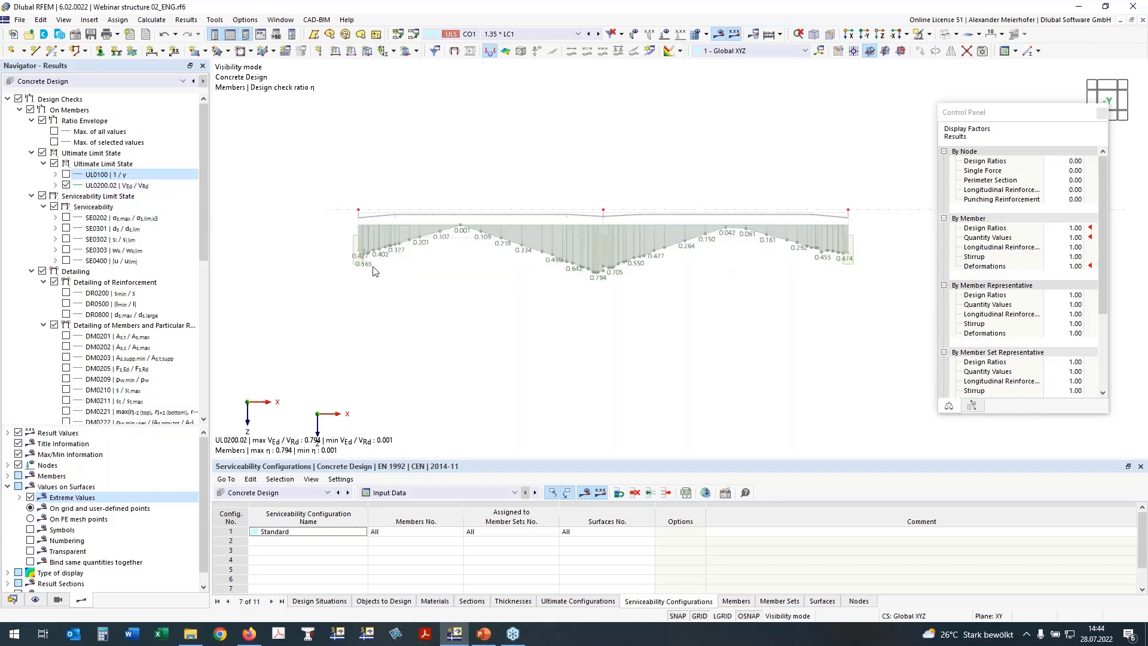
left_click(67, 186)
left_click(67, 186)
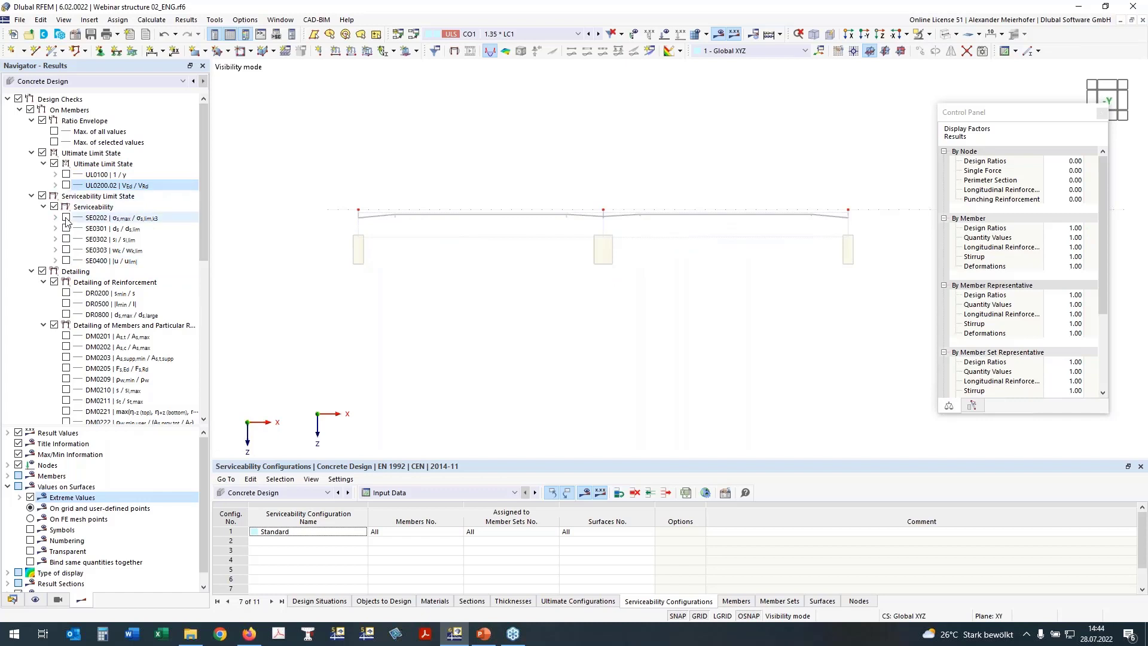
Review the SE0202 steel stress ratio diagram and its stress sub-results, then hide it.
left_click(67, 219)
left_click(67, 218)
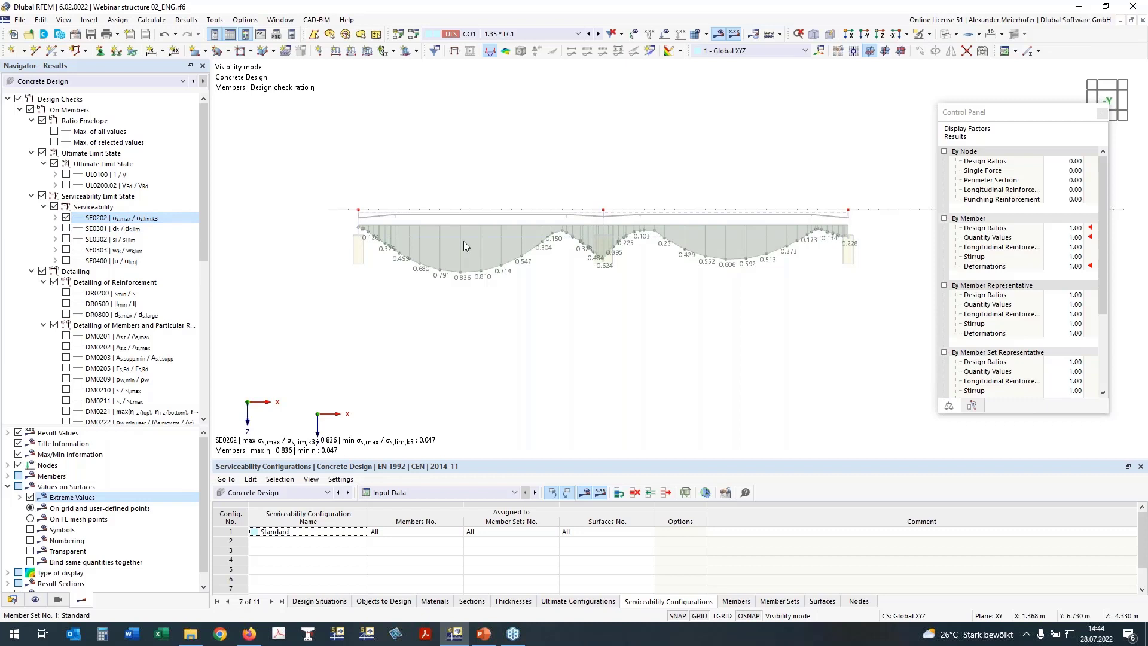
left_click(55, 217)
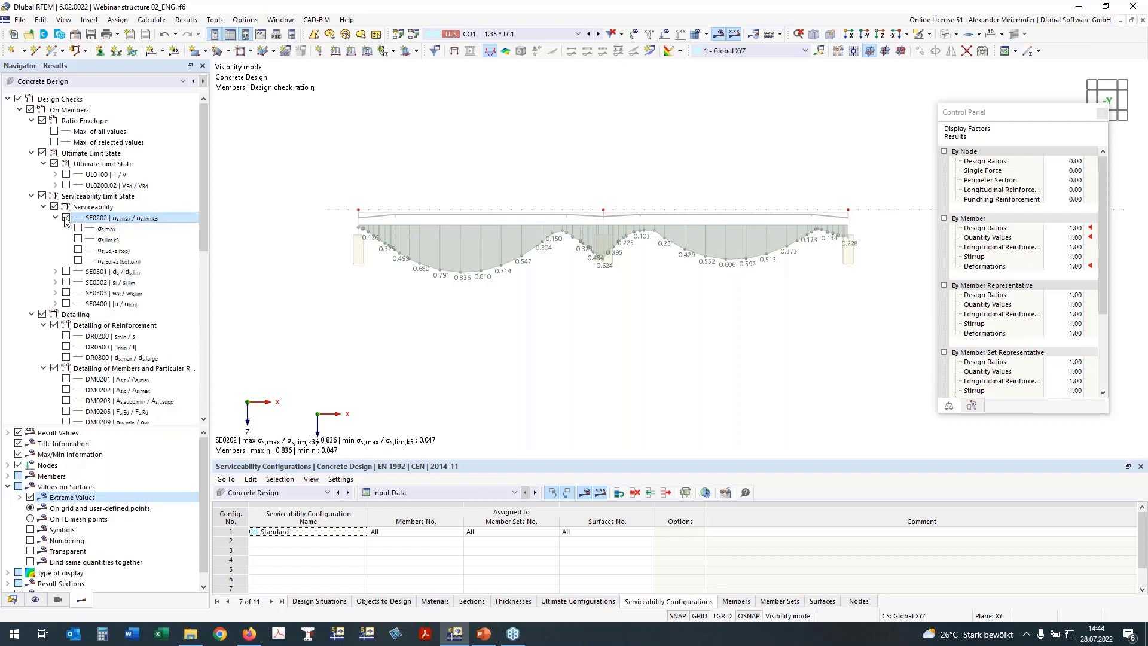
left_click(66, 218)
left_click(67, 294)
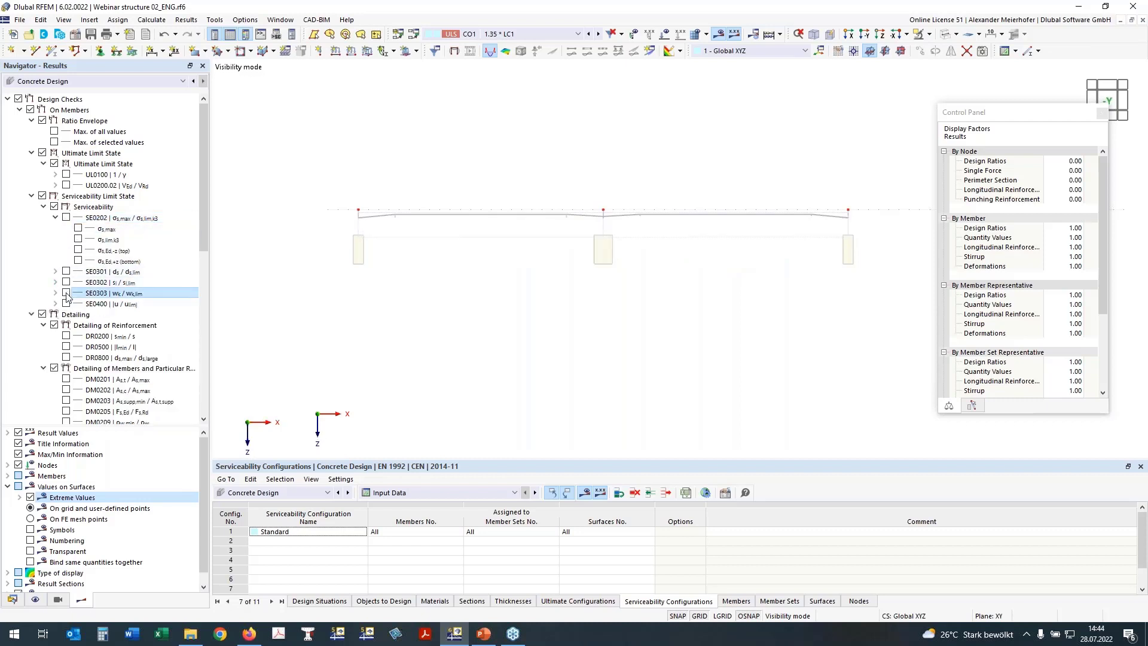
Check SE0303 crack widths, including the 0.264 mm bottom wk,+z, then plot SE0400 deflection ratios.
left_click(56, 217)
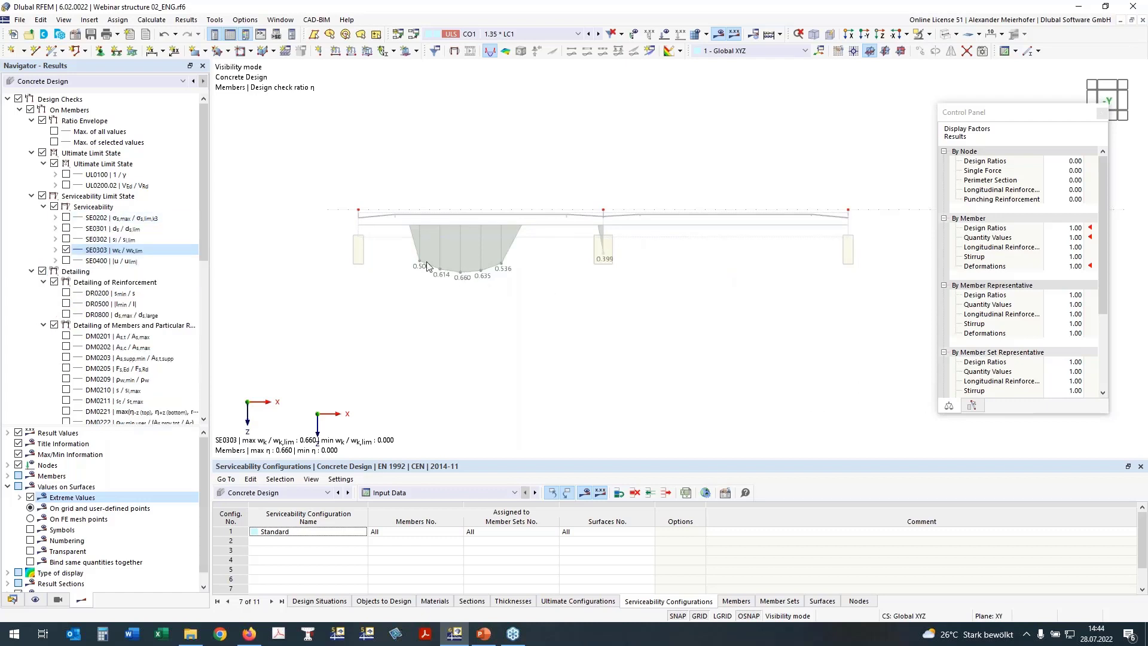
left_click(56, 250)
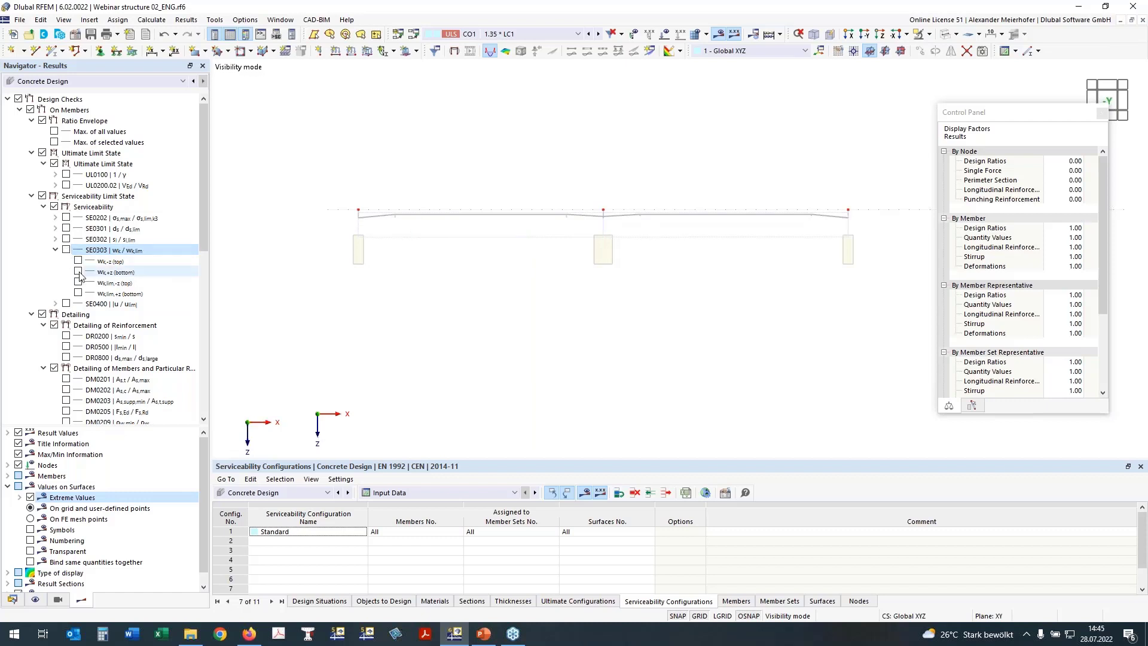
left_click(78, 271)
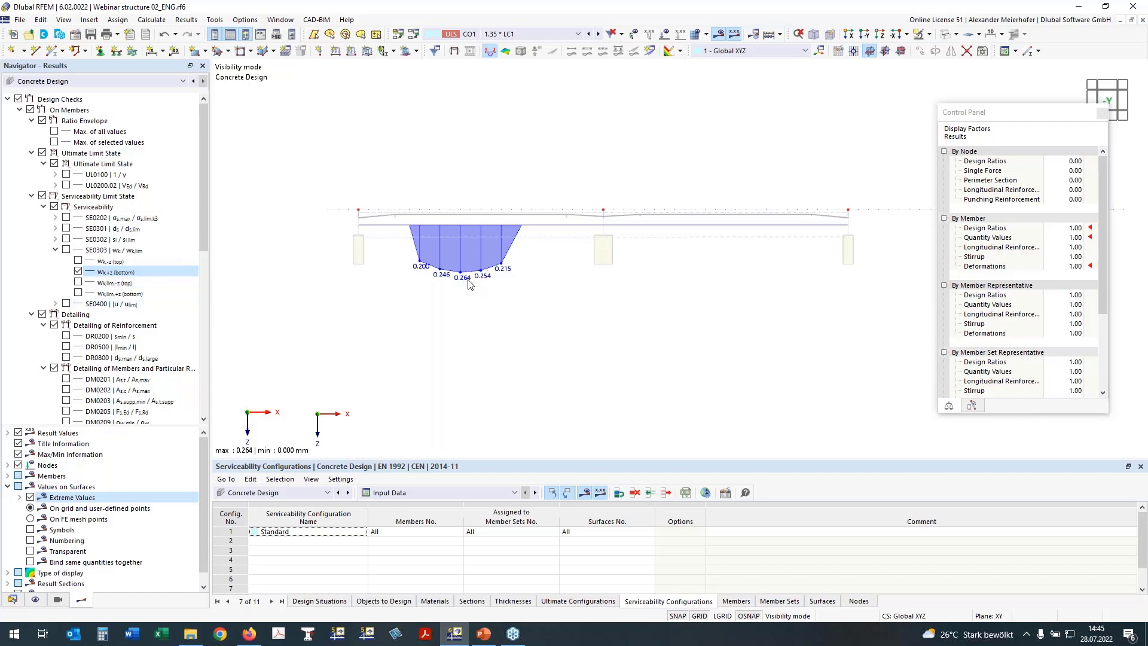
left_click(78, 271)
left_click(66, 304)
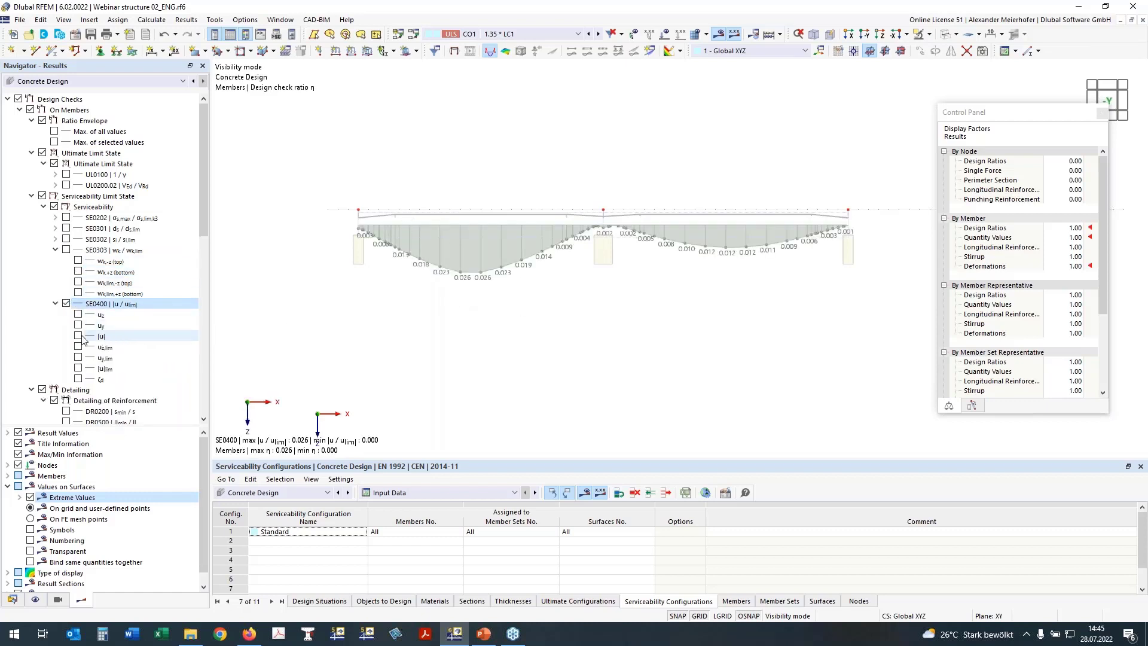
Inspect the uz deflection diagram peaking at 0.6 mm, then hide uz and SE0400 and collapse it.
left_click(77, 314)
left_click(66, 304)
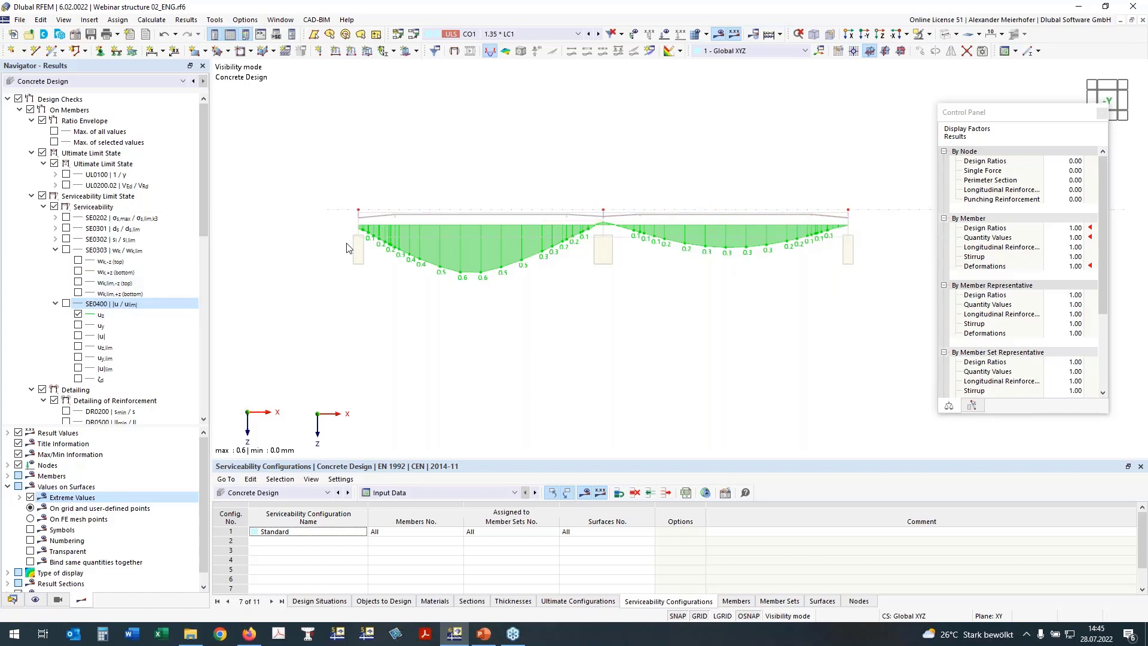
left_click(67, 303)
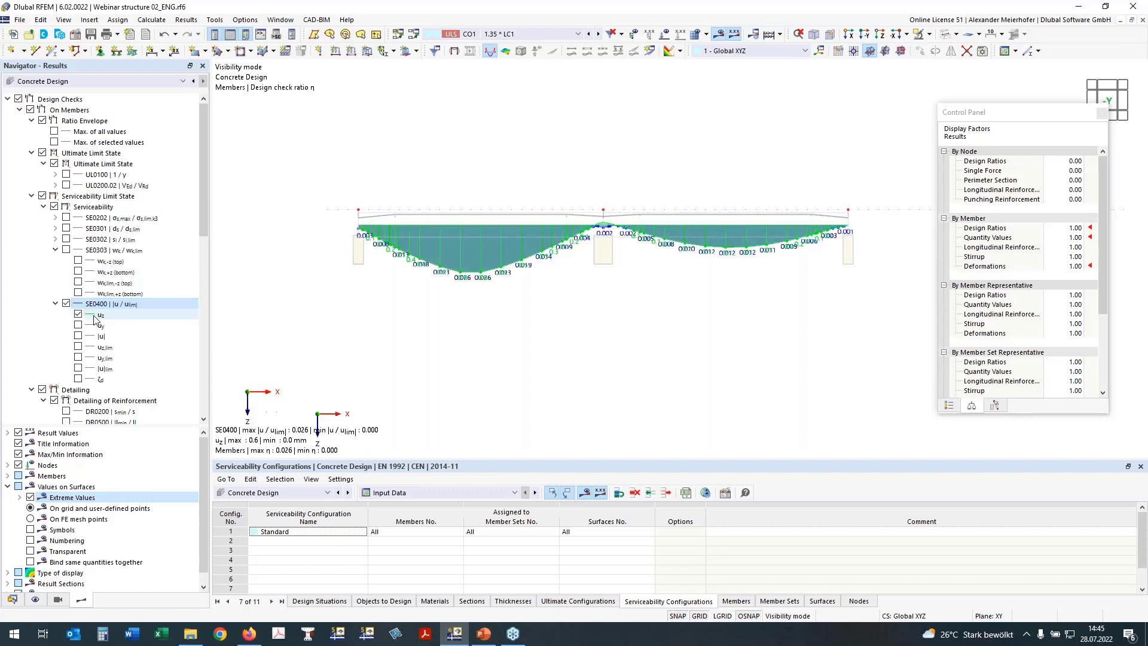
left_click(78, 314)
left_click(67, 303)
left_click(54, 303)
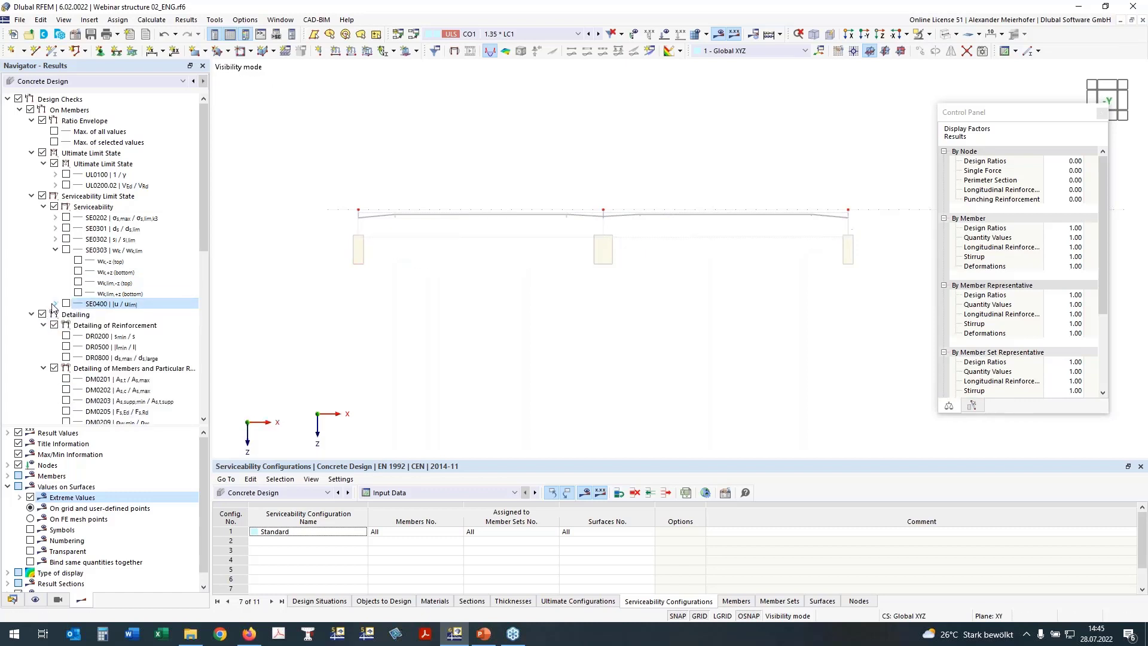
Tilt the view to show the full slab in 3D and collapse the Detailing results branch.
scroll(464, 289, "down", 4)
middle_click_drag(527, 283, 616, 287, "ctrl")
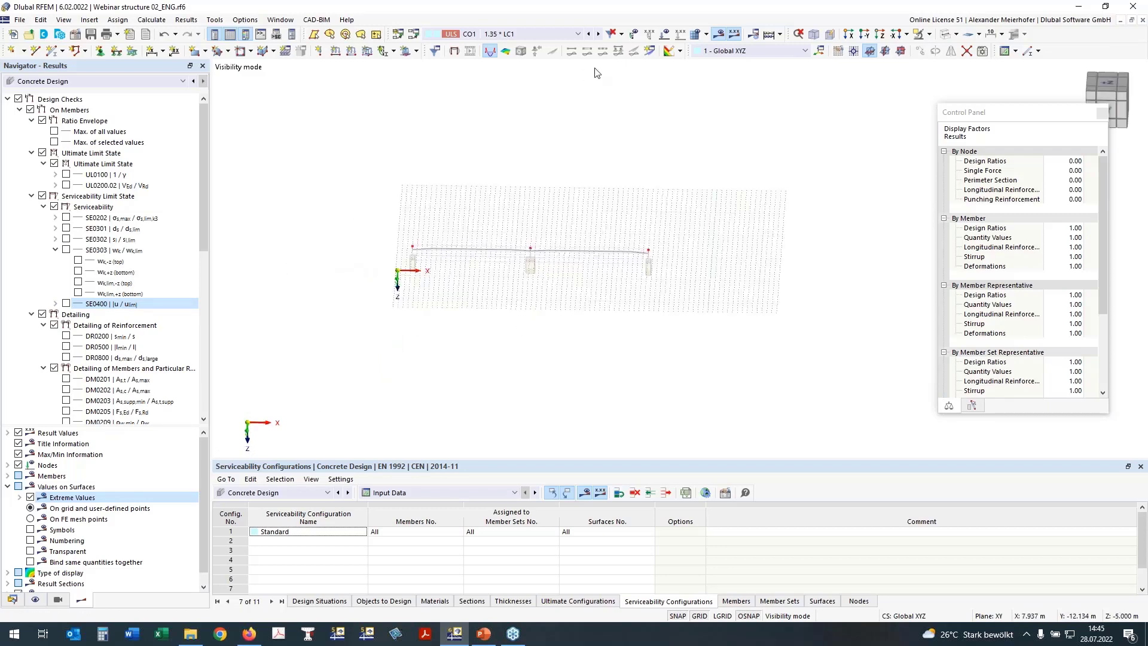
scroll(149, 308, "down", 7)
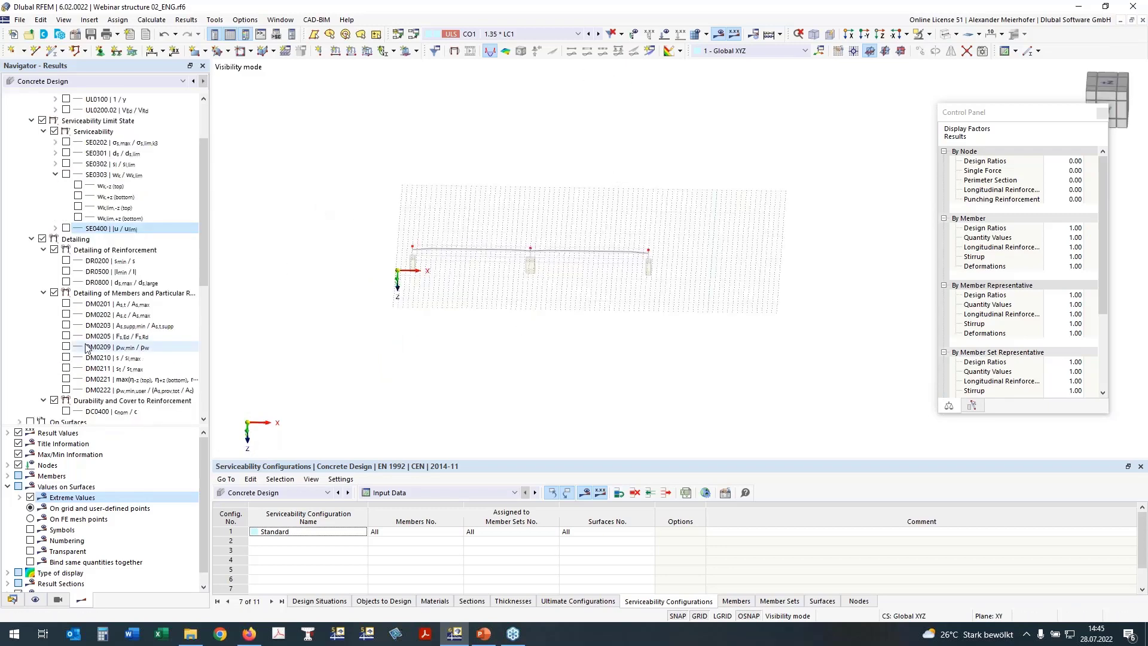
middle_click_drag(454, 364, 433, 346, "ctrl")
scroll(119, 357, "down", 4)
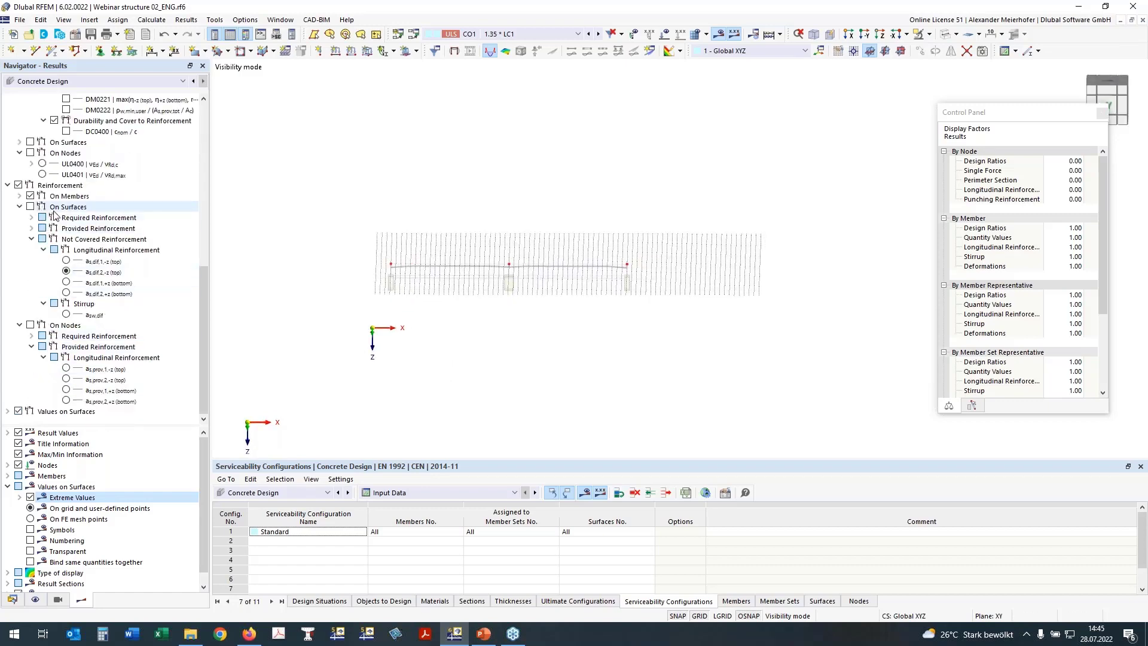
scroll(40, 216, "up", 7)
left_click(31, 186)
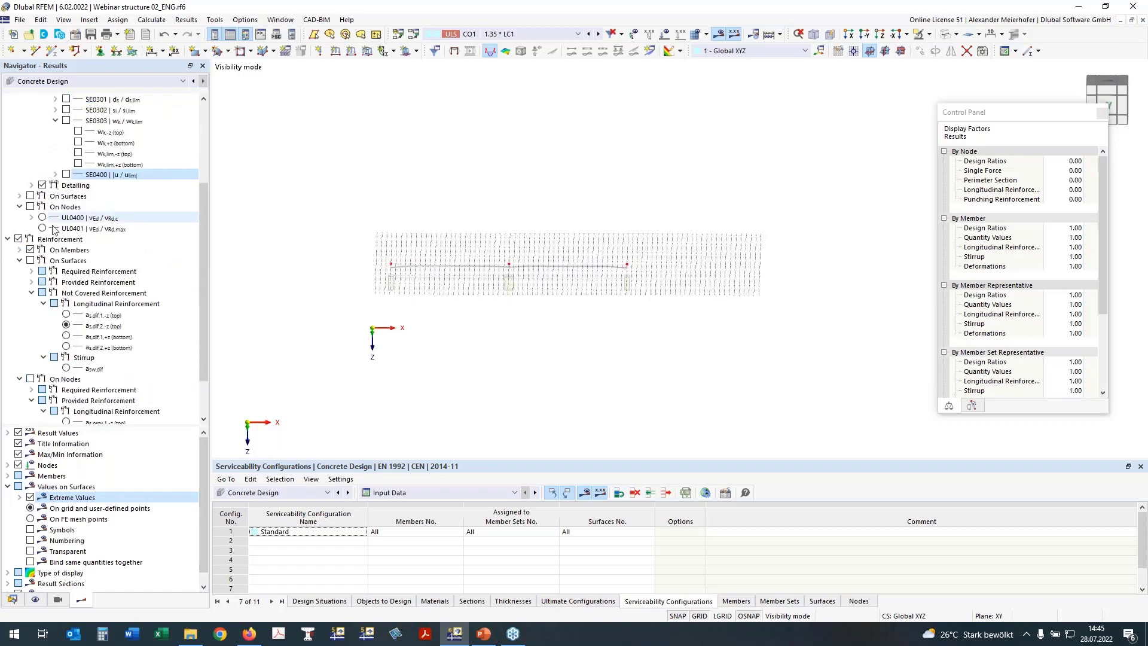
Plot As,req,tot top and bottom on the beam, peaking at 17.13 cm² and 18.63 cm².
left_click(20, 260)
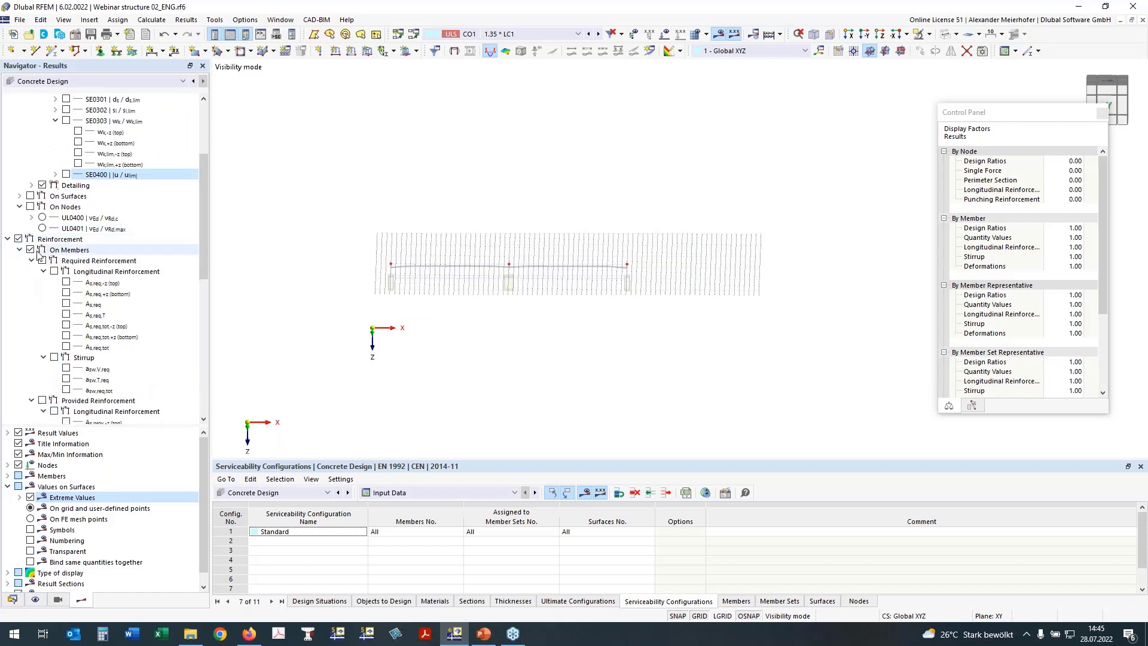
left_click(20, 250)
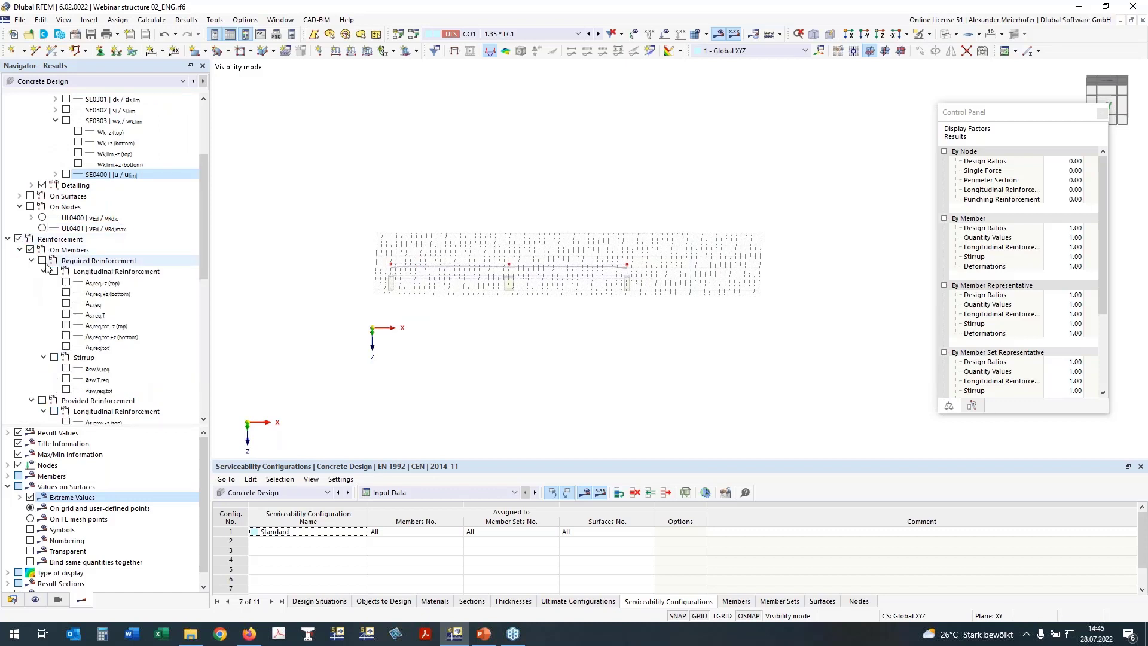
left_click(65, 325)
left_click(66, 337)
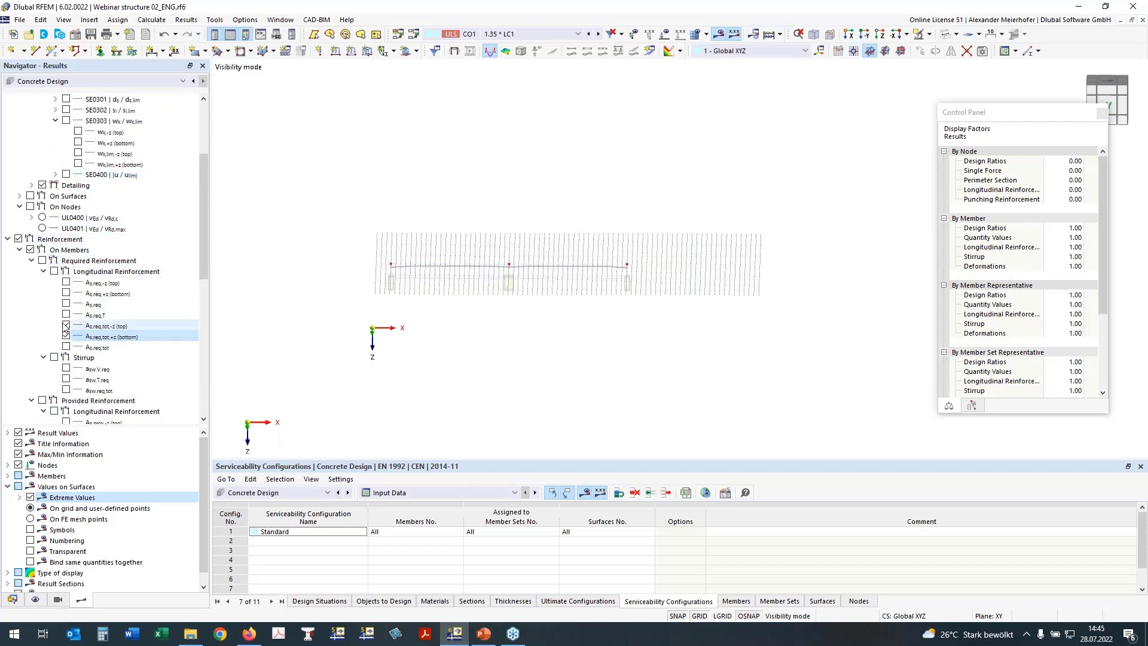
left_click(41, 261)
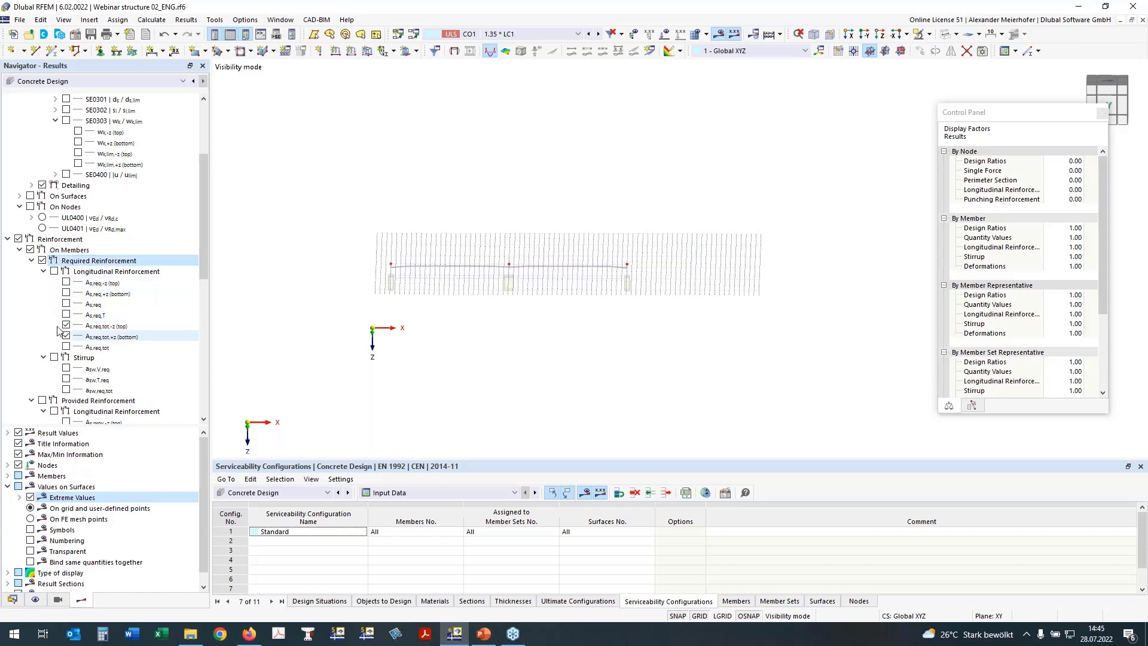
left_click(54, 271)
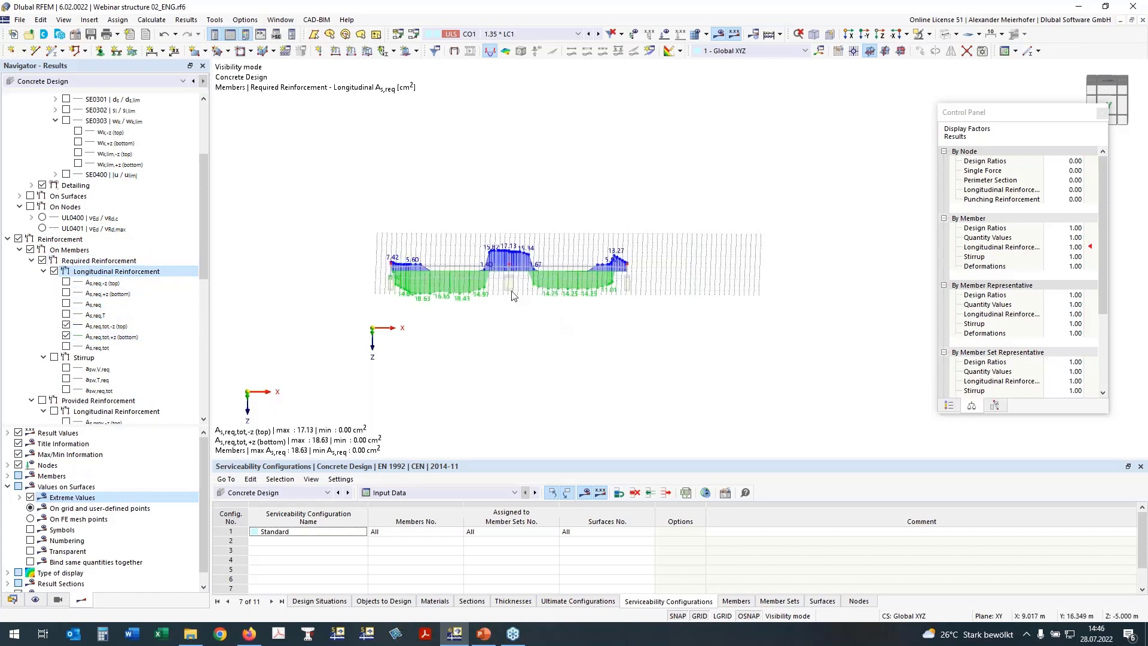
scroll(501, 293, "up", 3)
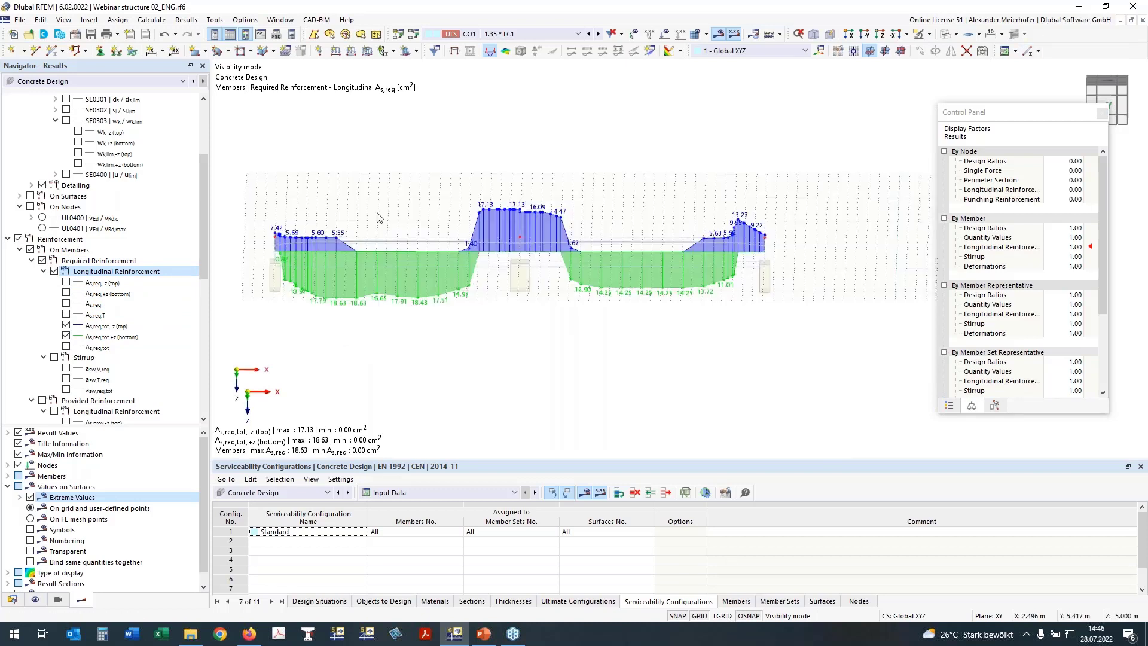
middle_click_drag(492, 339, 521, 339)
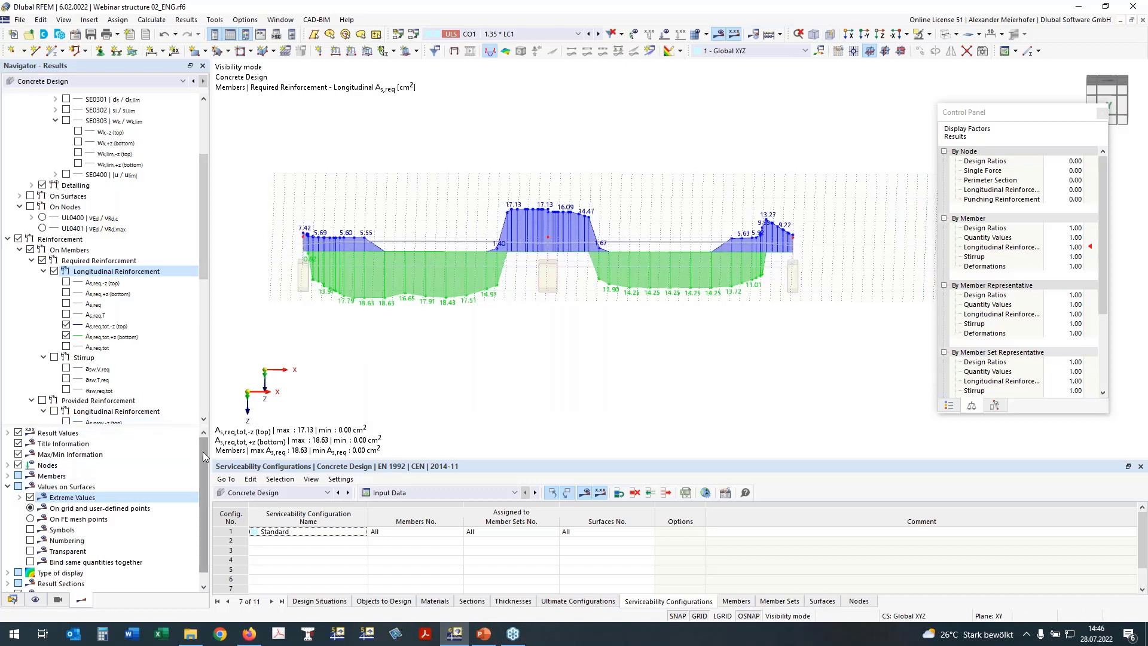
left_click(7, 487)
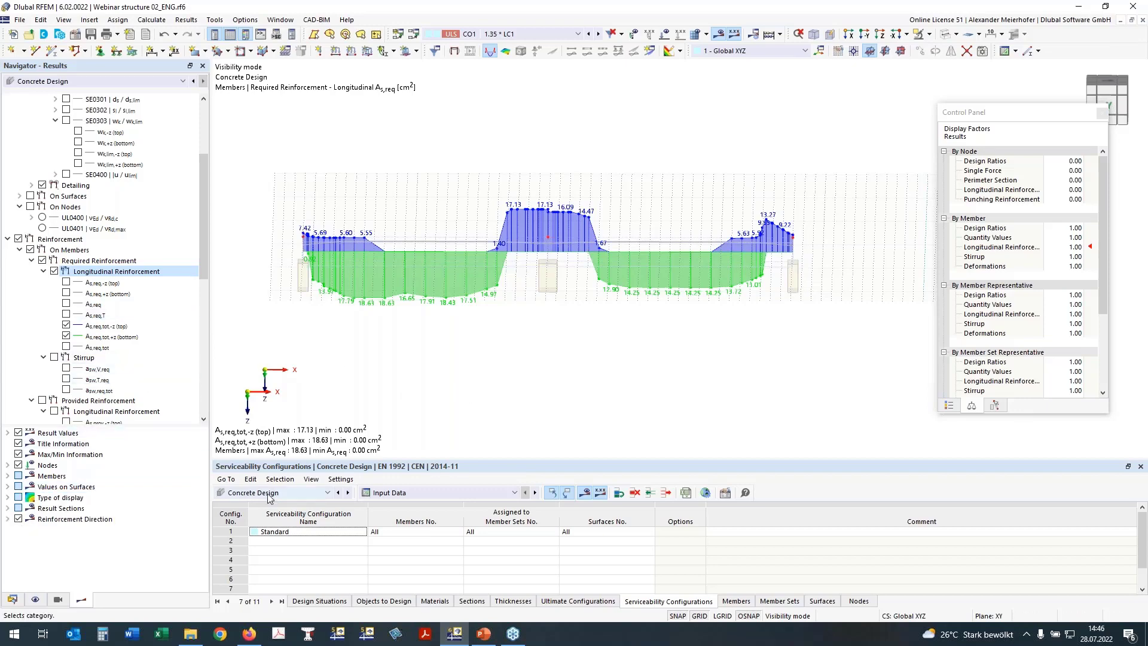
scroll(441, 342, "down", 3)
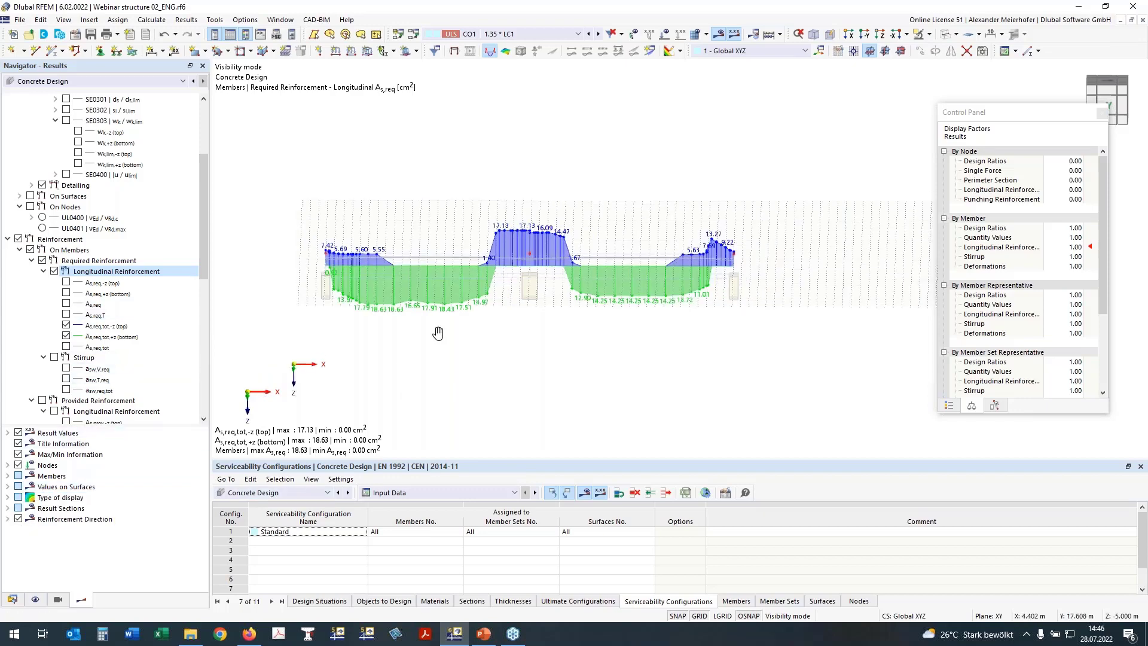
middle_click_drag(441, 335, 441, 308, "ctrl")
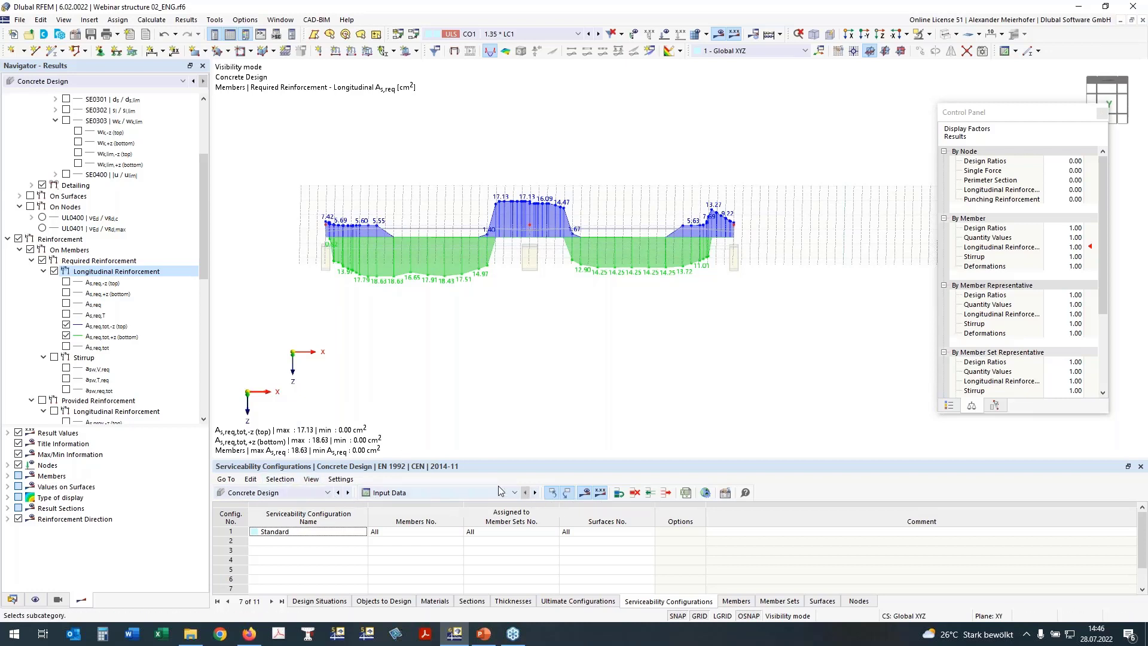
Enable 'Delete add-on results by changing input data' in Global Settings, accepting deletion of existing results.
left_click(704, 492)
left_click(359, 394)
left_click(357, 393)
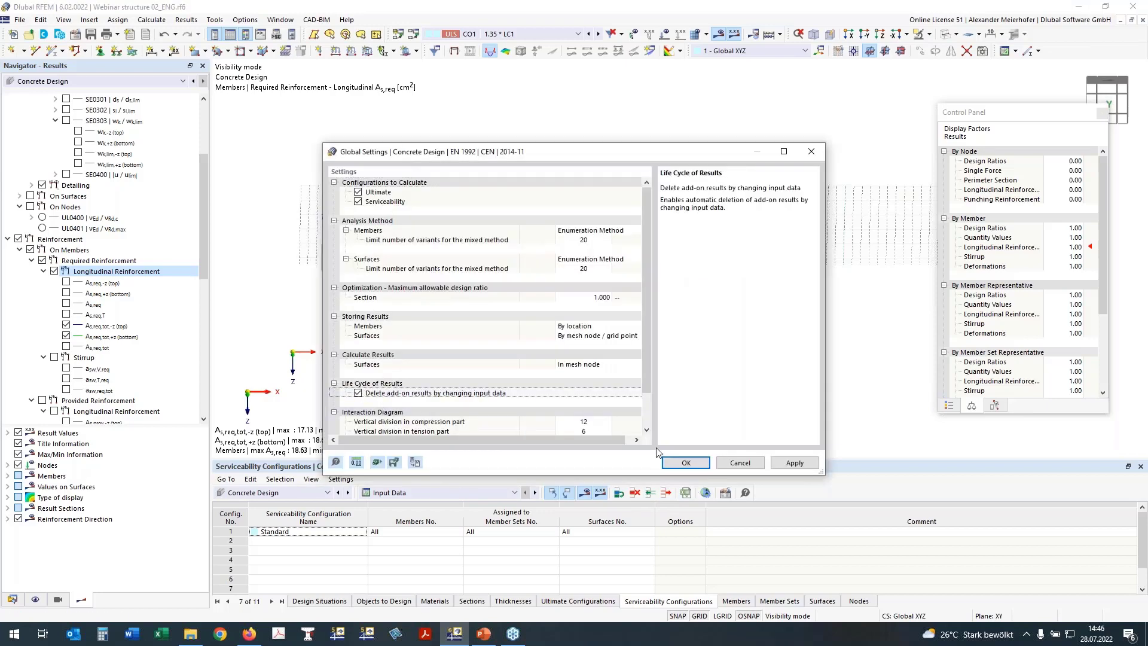
left_click(687, 464)
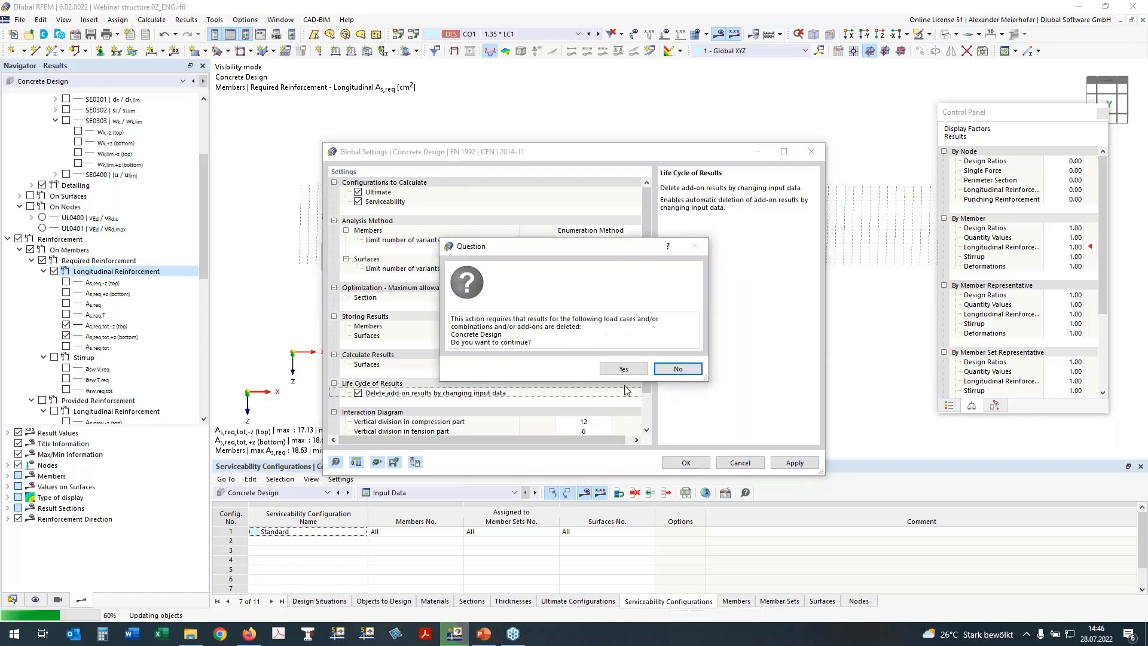
left_click(624, 371)
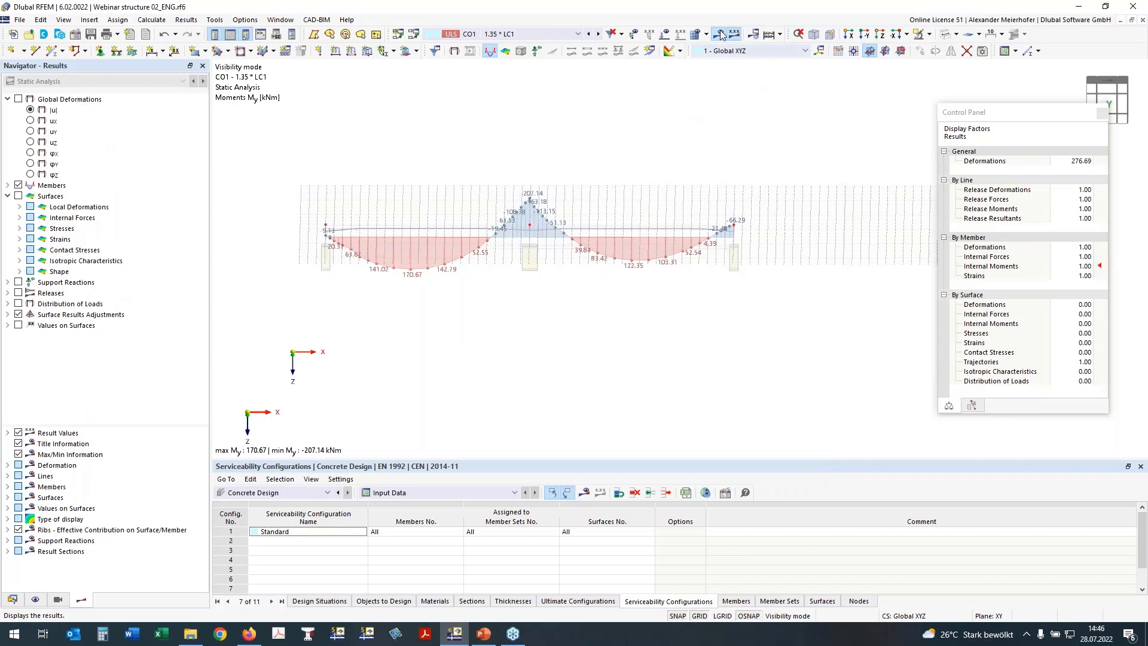
Run the Concrete Design calculation only, reporting SE0301 (3.659) and DM0211 (1.017) warnings.
left_click(780, 34)
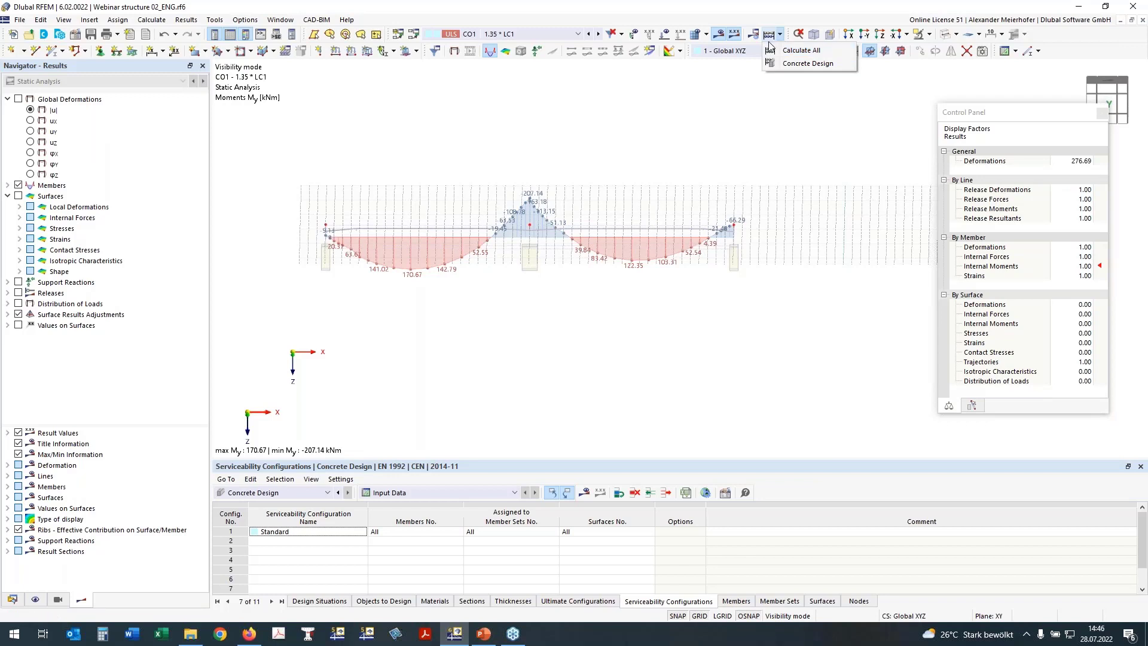
left_click(790, 63)
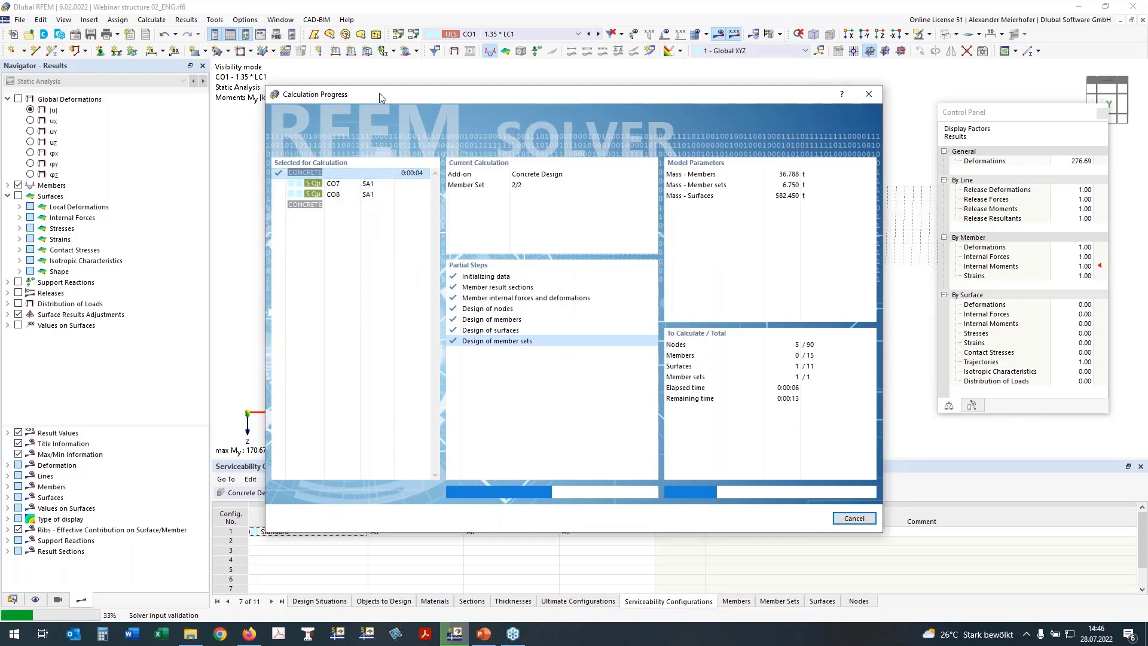
left_click_drag(380, 98, 400, 113)
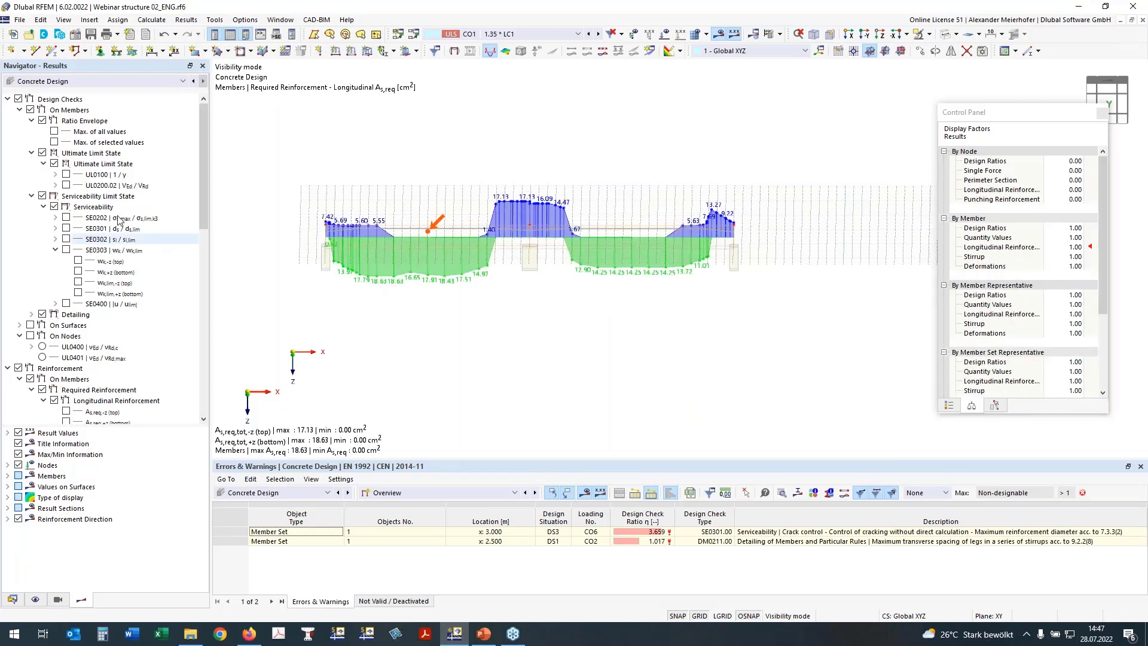
Switch the results table to Design Ratios on Members, showing a 3.659 maximum for member set 1.
left_click(440, 493)
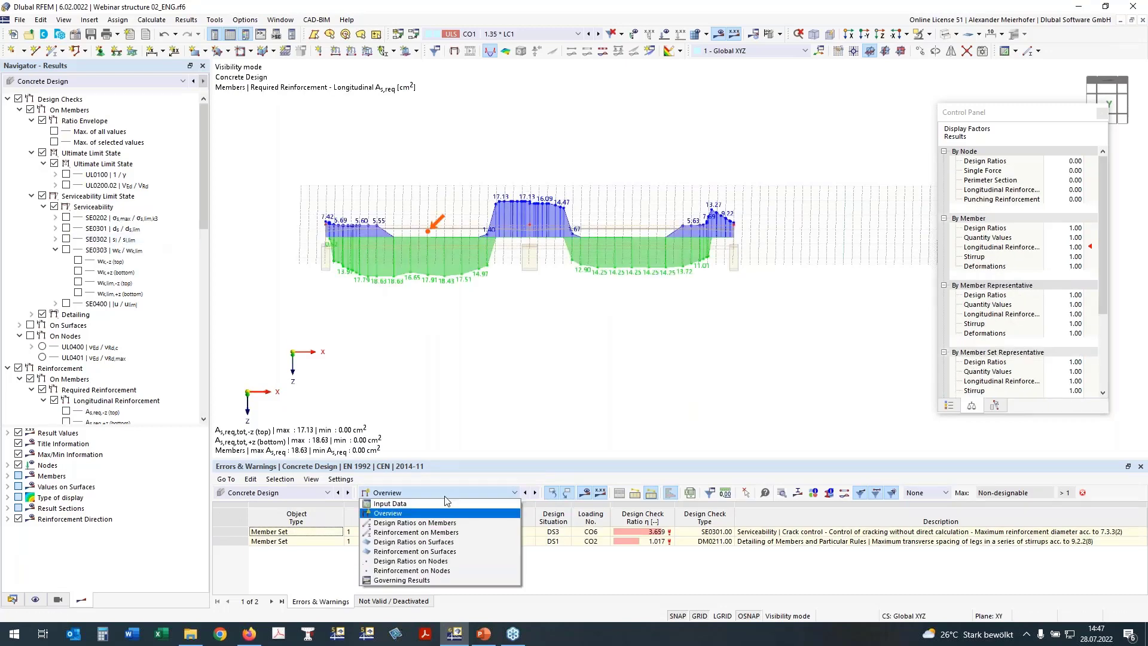
left_click(440, 561)
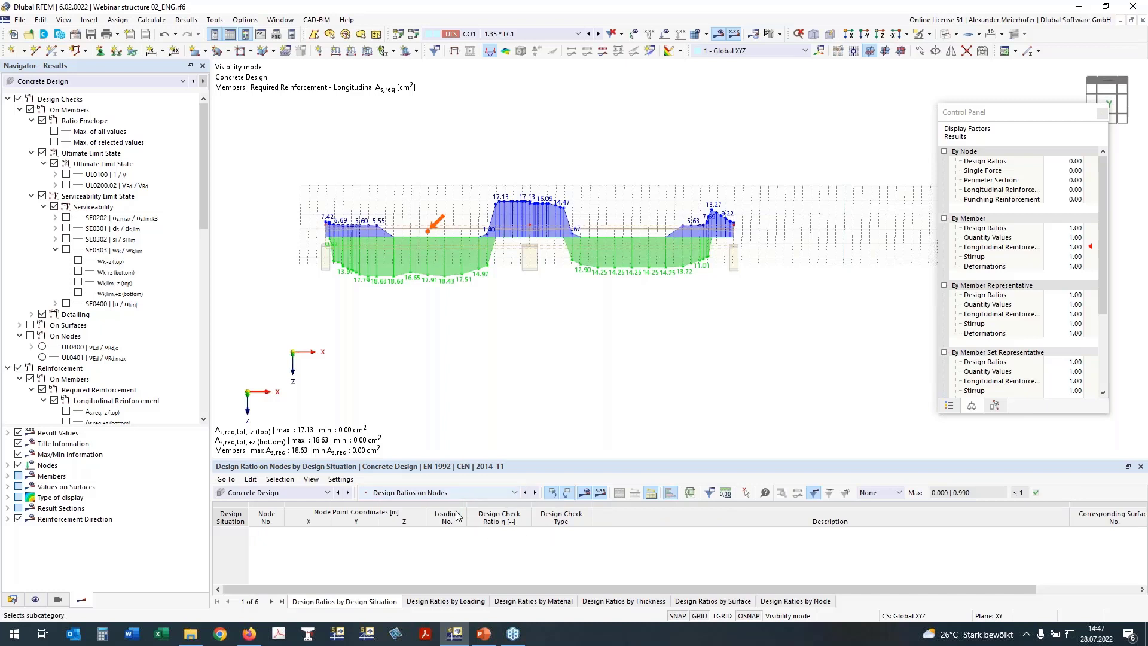
left_click(465, 602)
left_click(512, 602)
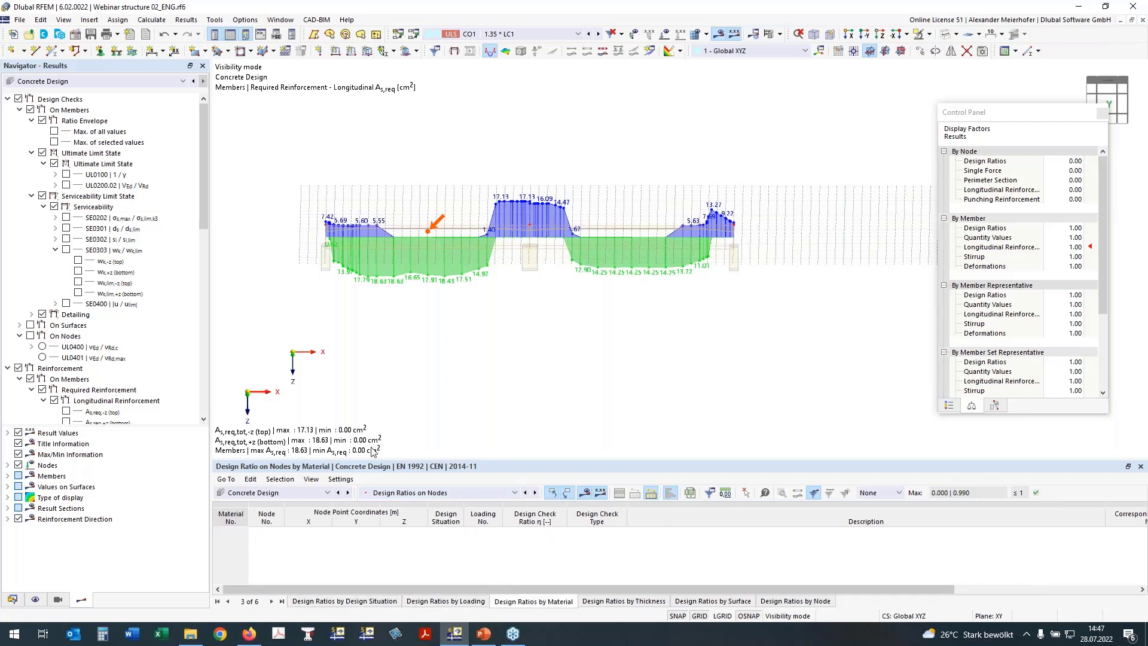
left_click(473, 493)
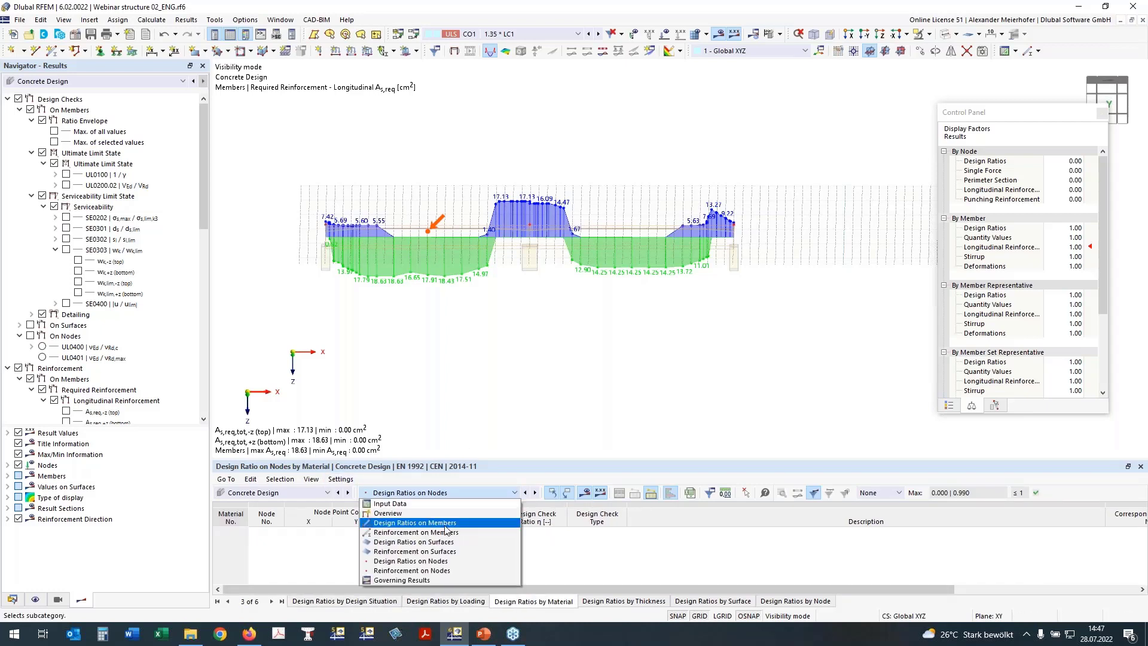
left_click(449, 525)
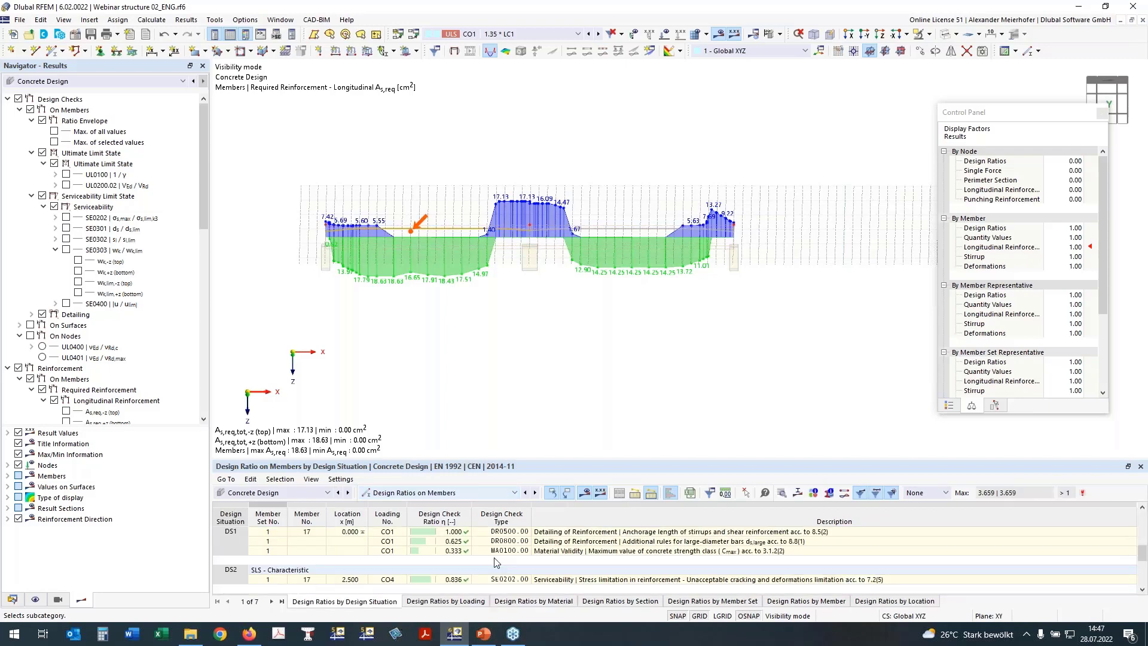
left_click(7, 520)
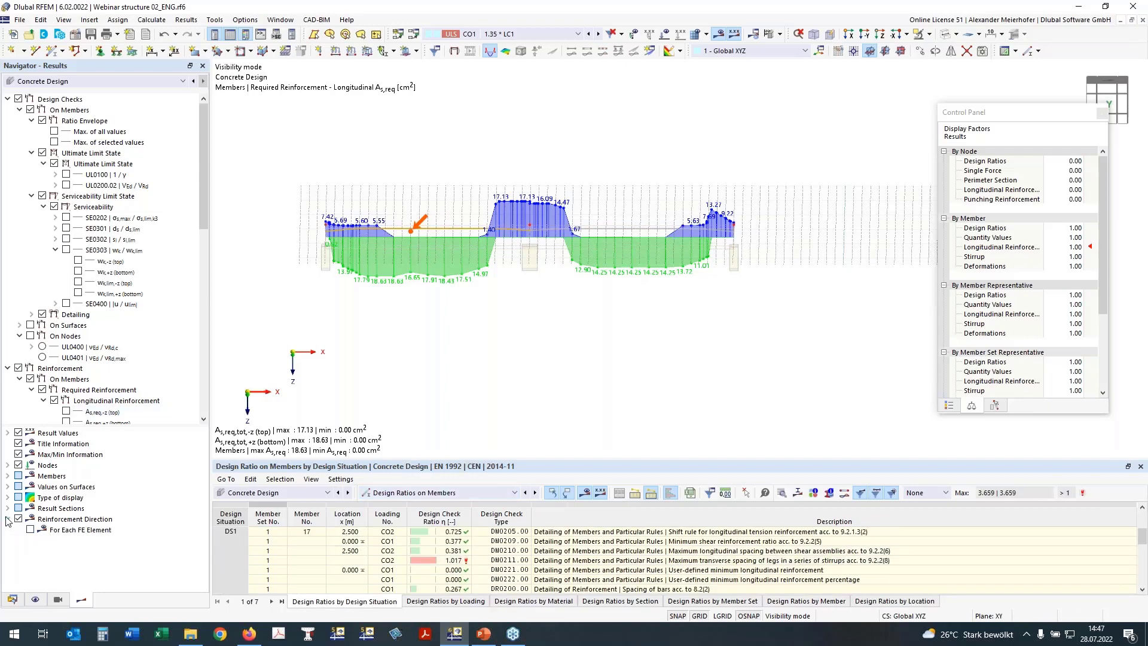
Bring up the Printout Reports context menu in the Data navigator.
left_click(13, 599)
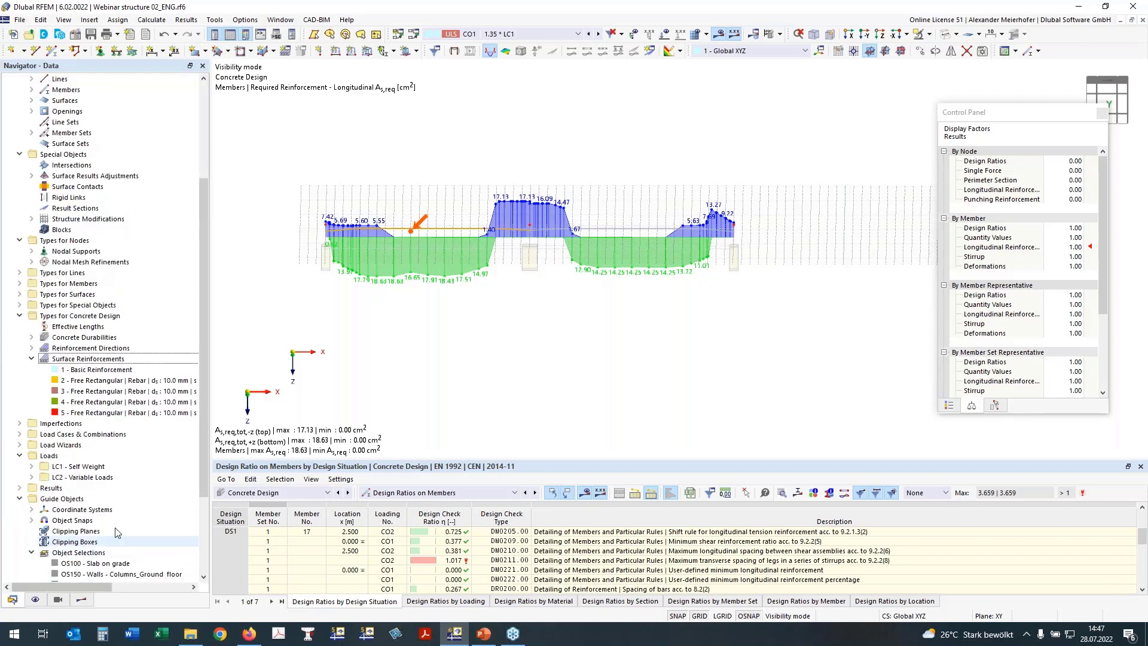
scroll(128, 508, "down", 4)
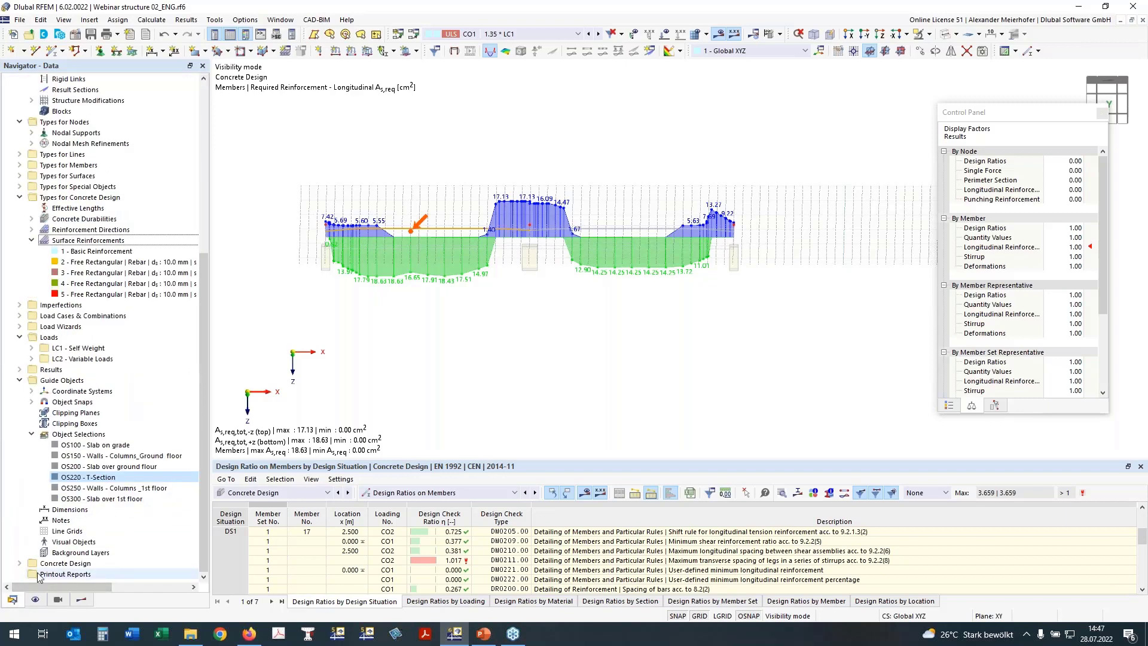
right_click(69, 576)
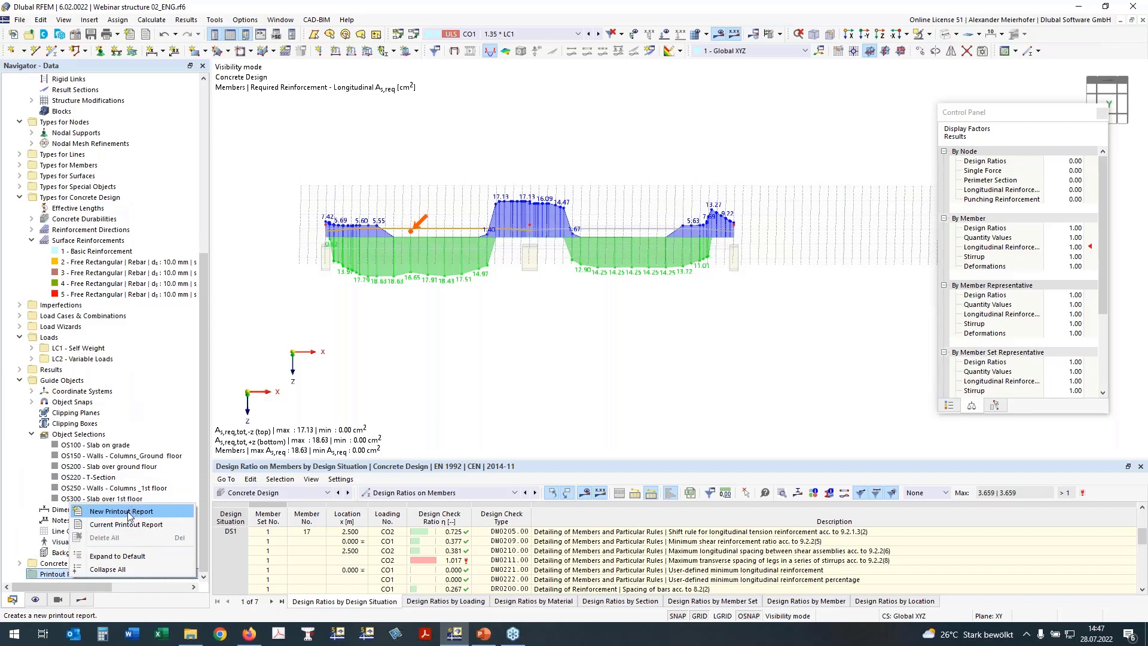
Create printout report 1 'Concrete Design' and exclude Model - Location from it.
left_click(129, 515)
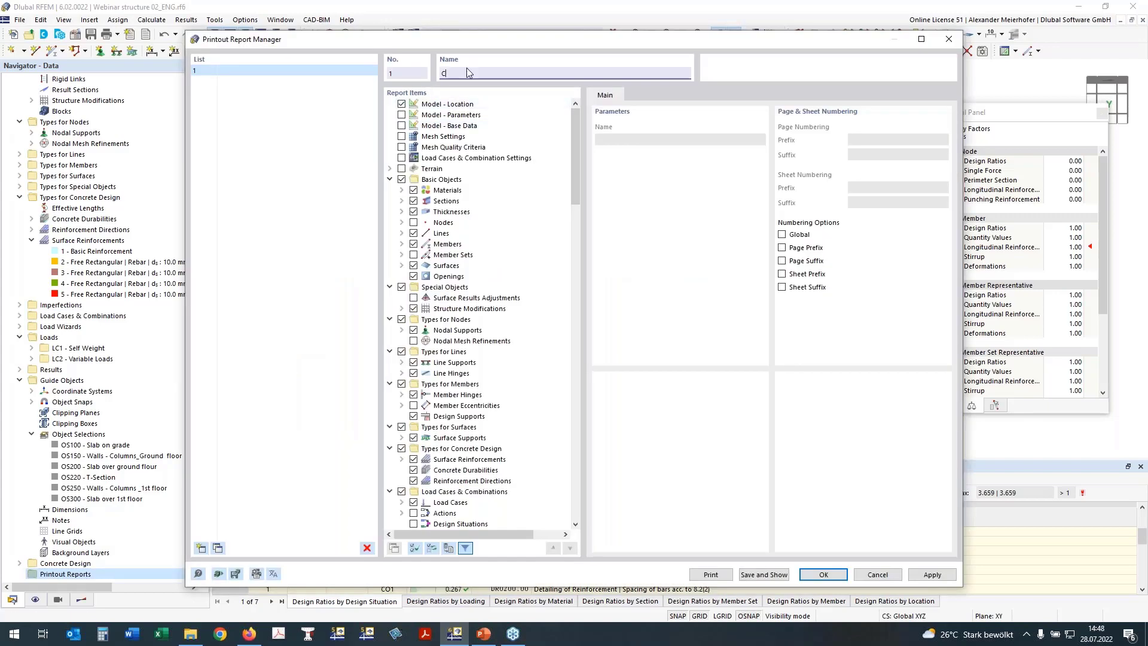
type("crete Design")
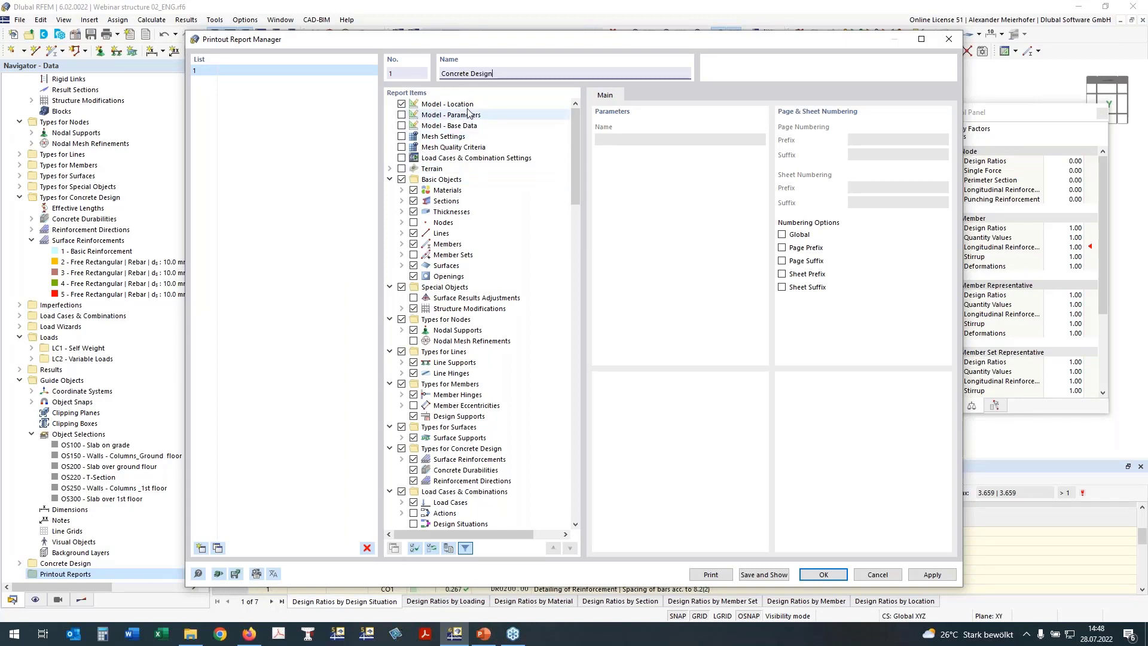
left_click(401, 104)
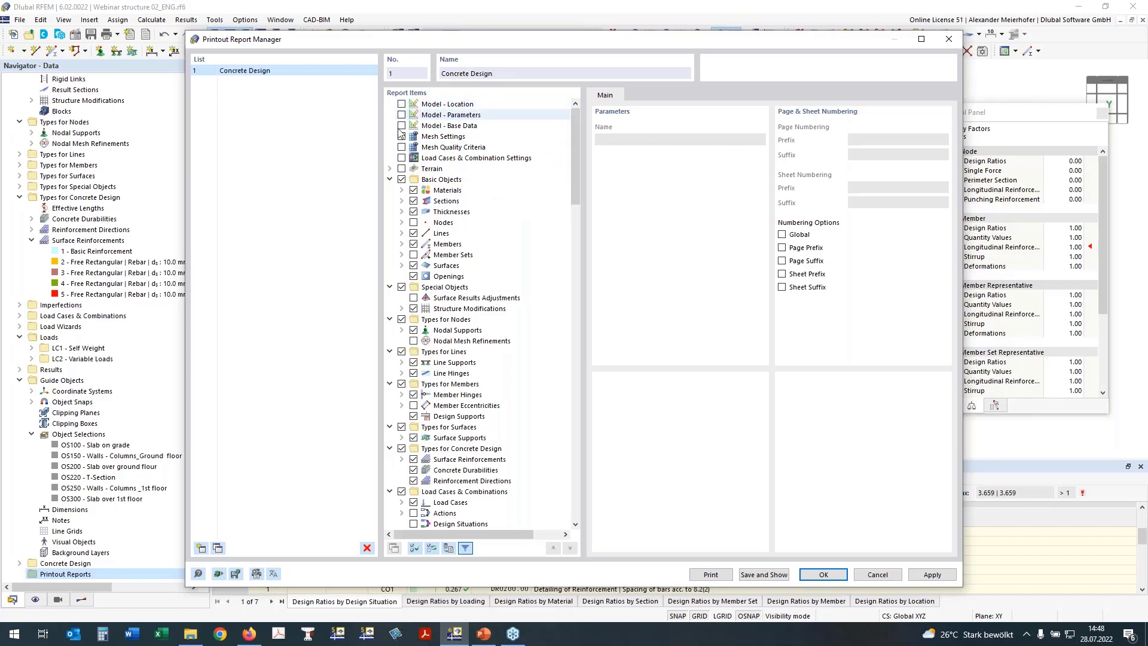
Collapse all report items, exclude Basic Objects, Special Objects and node-to-surface types, expanding Types for Concrete Design.
right_click(407, 181)
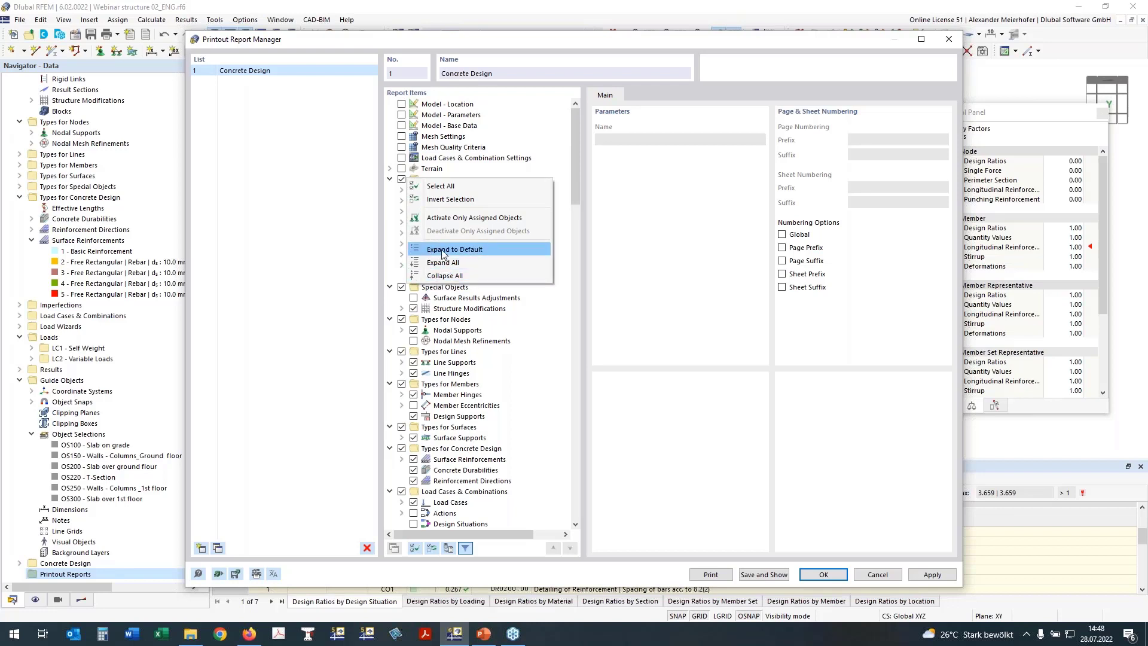
left_click(444, 276)
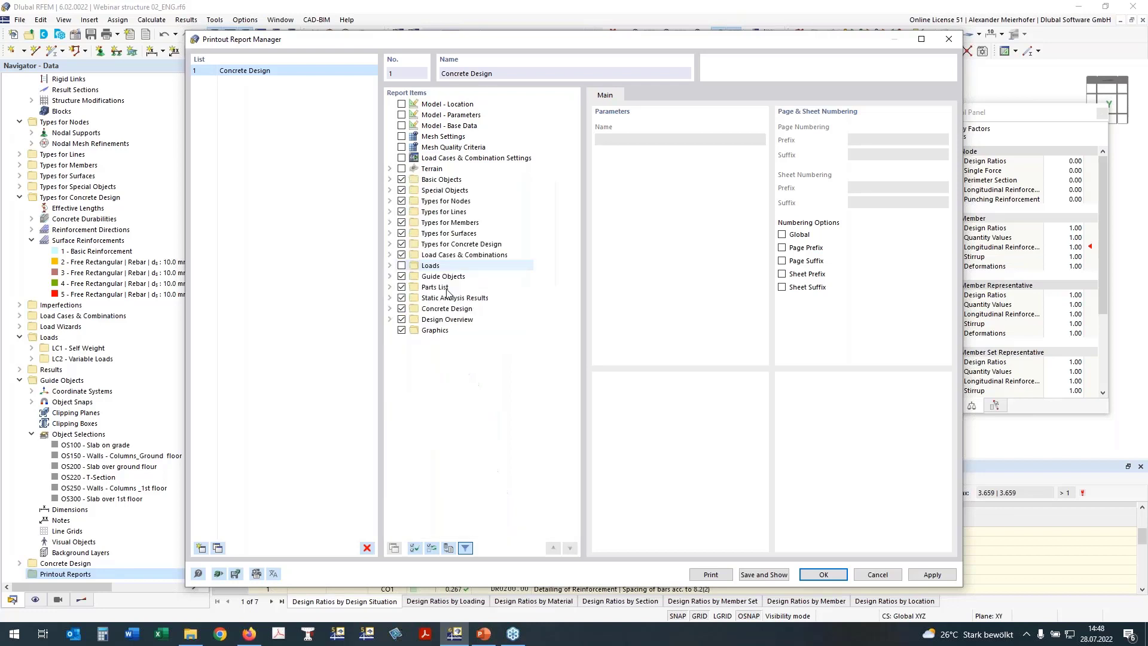
left_click(401, 180)
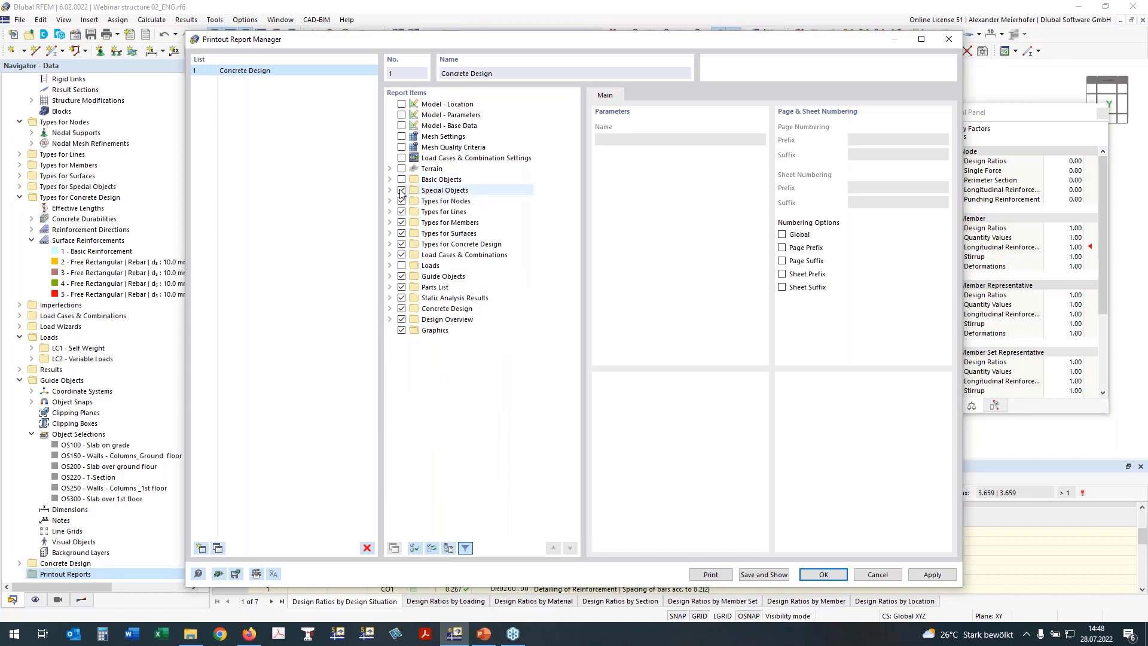
left_click(401, 190)
left_click(401, 201)
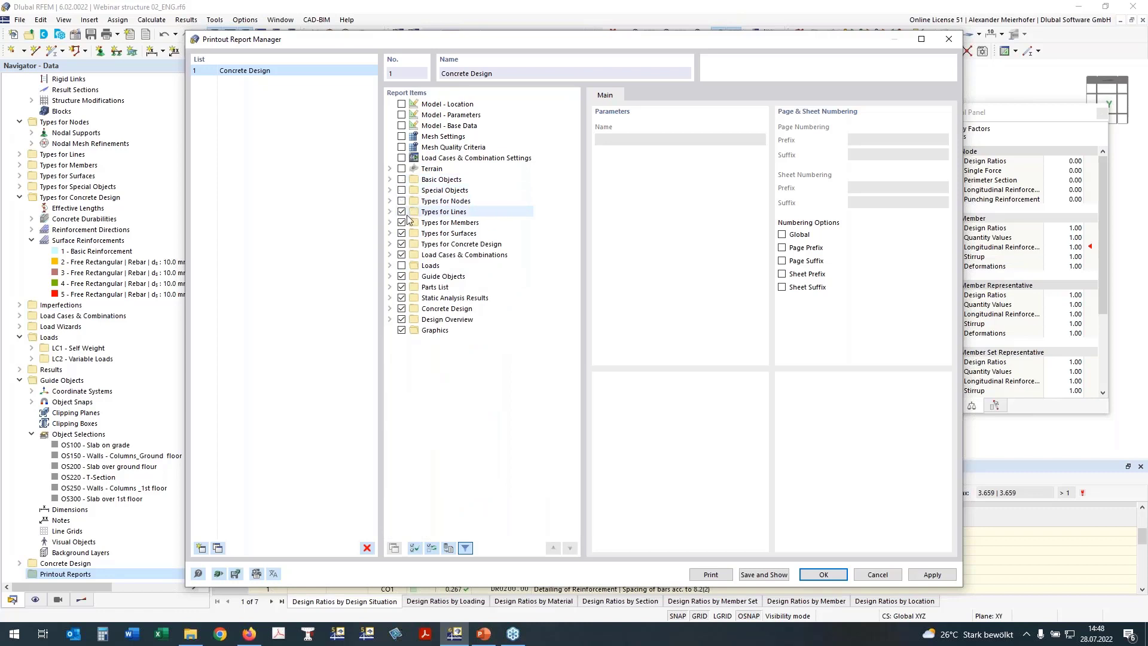
left_click(401, 222)
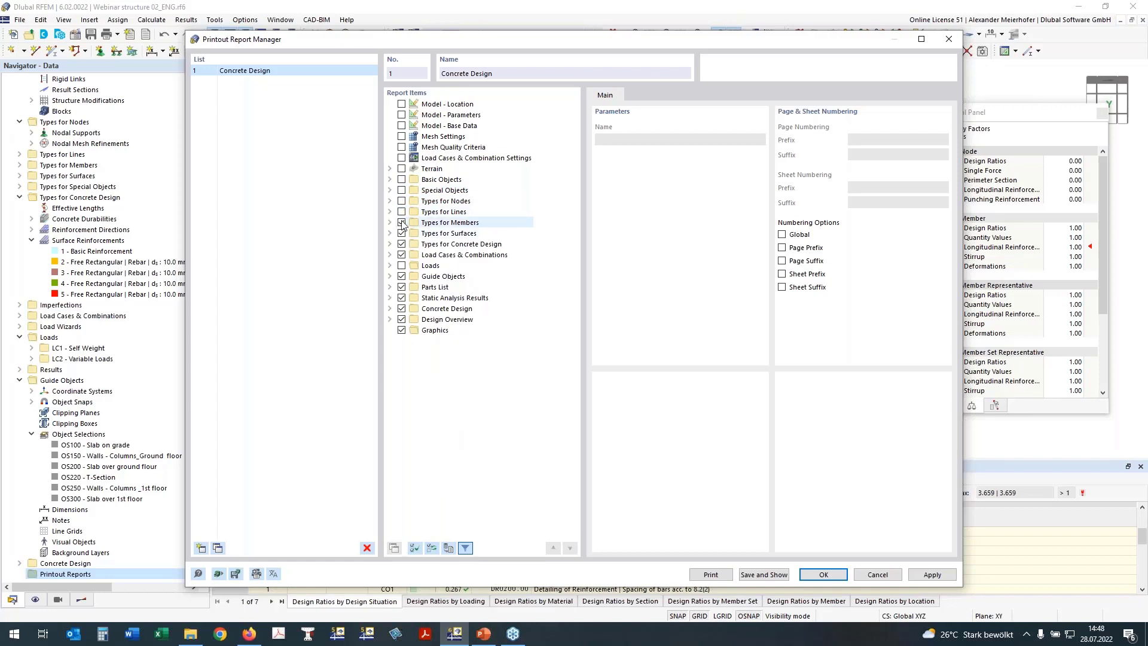
left_click(402, 233)
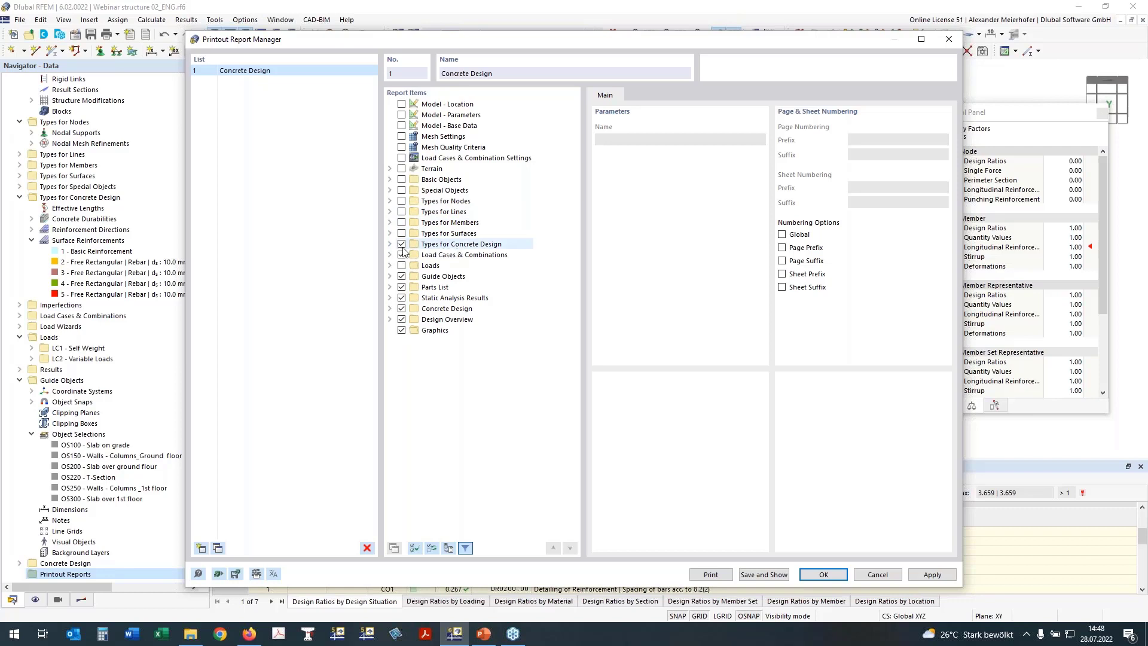
left_click(390, 244)
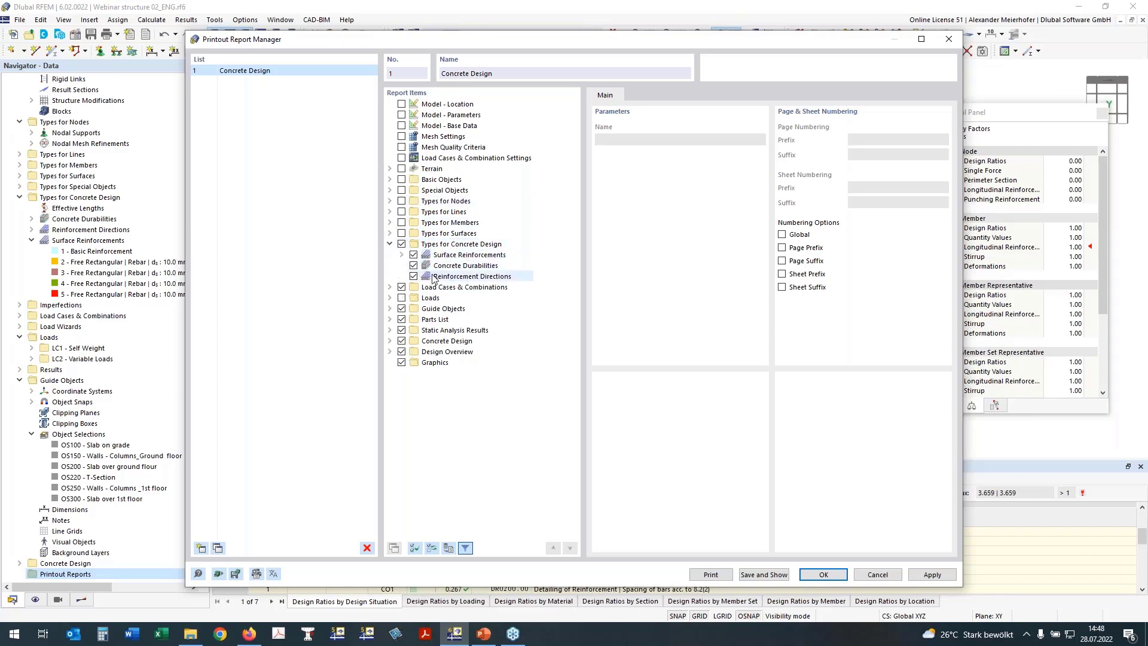
Drop Load Cases & Combinations, Guide Objects, Parts List and Static Analysis Results from the report.
left_click(401, 287)
left_click(402, 308)
left_click(402, 320)
left_click(401, 319)
left_click(401, 330)
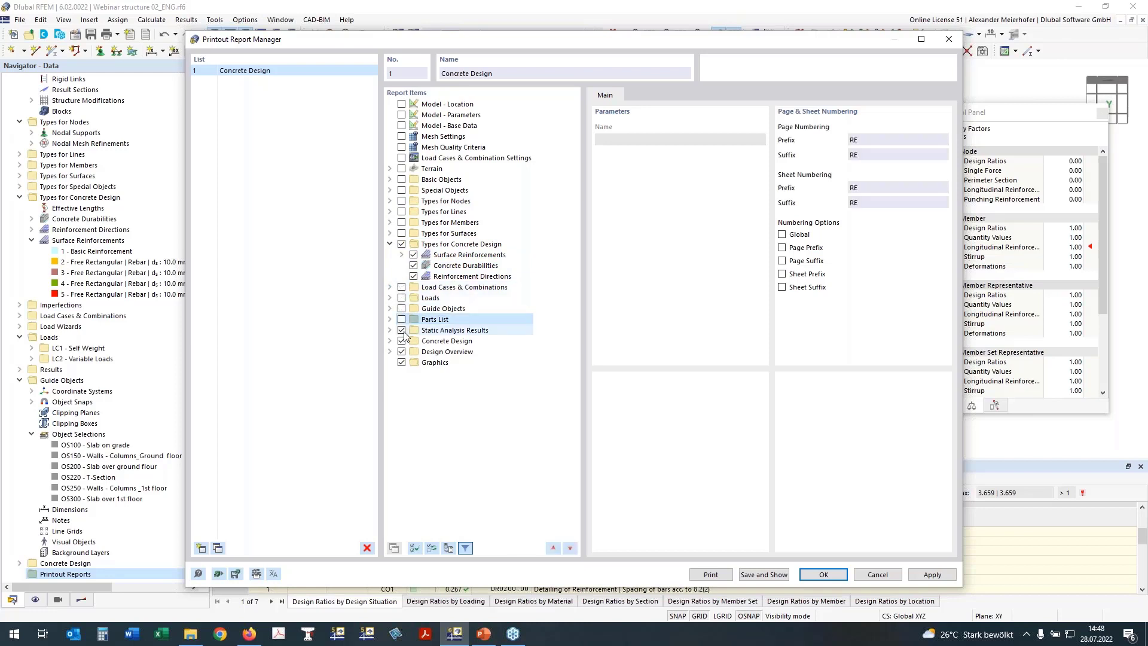
Under Concrete Design > Results, exclude the Design Ratio on Members by Member table.
left_click(391, 341)
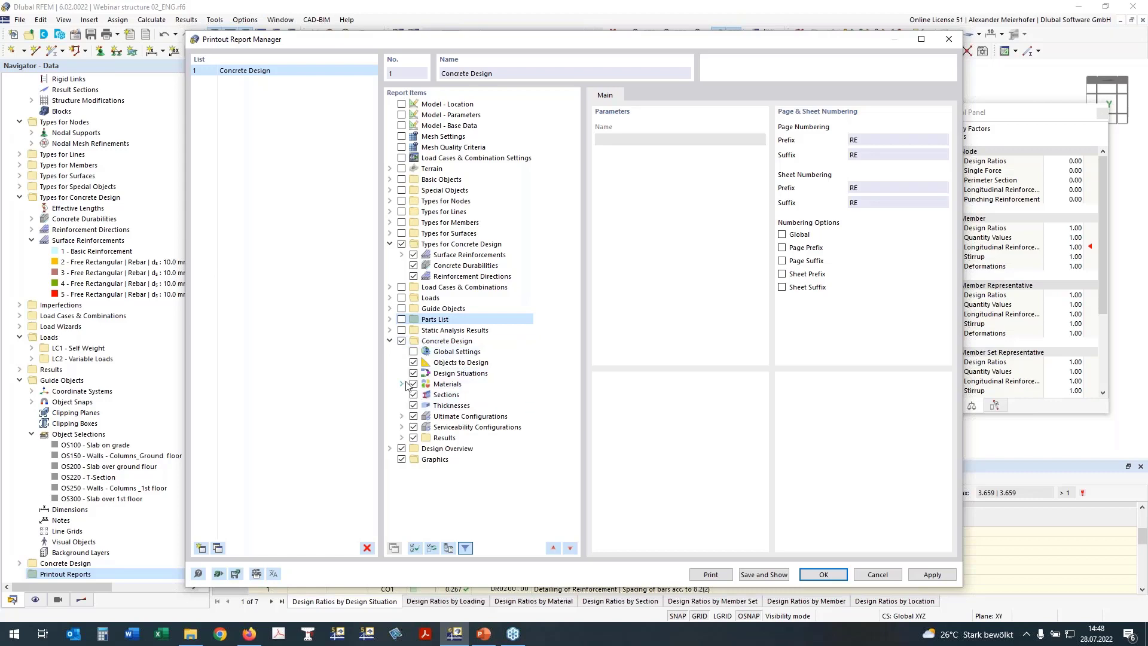
left_click(401, 438)
scroll(454, 219, "down", 7)
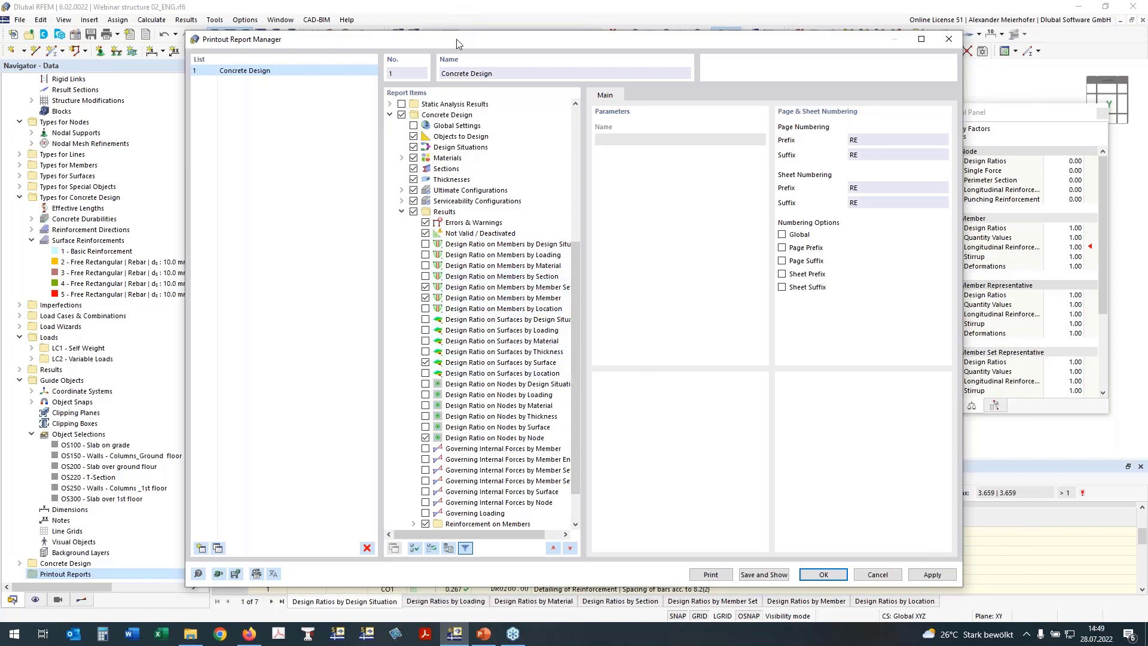
left_click_drag(457, 39, 385, 16)
double_click(386, 16)
left_click_drag(640, 7, 639, 38)
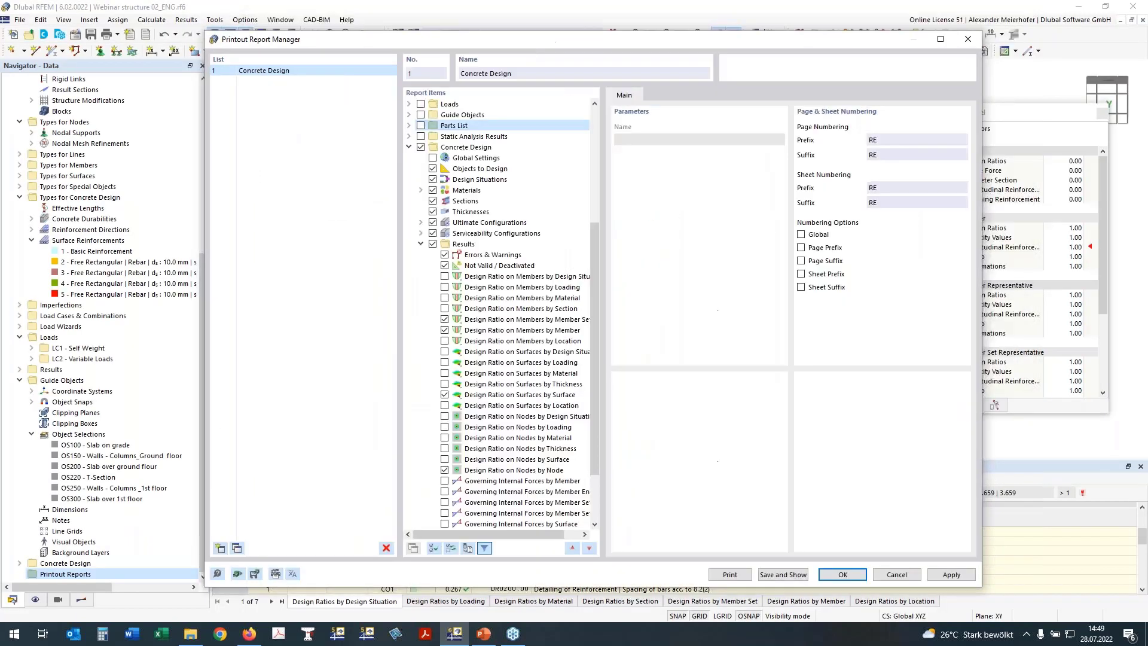
left_click(444, 331)
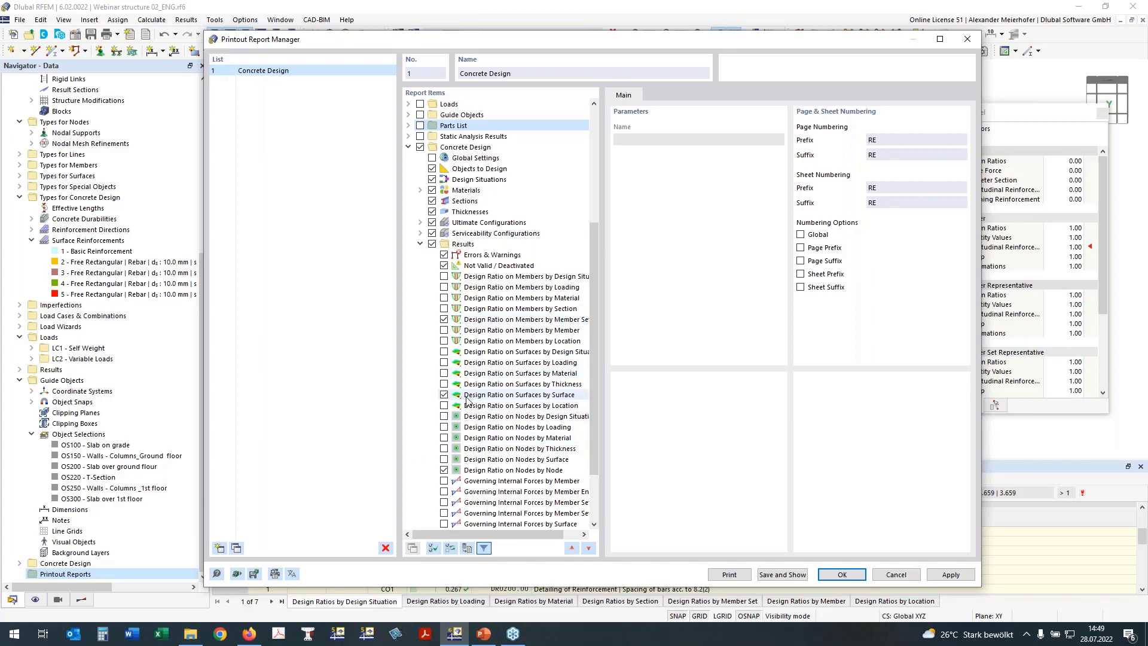
Exclude the Required and Provided Reinforcement by Member tables.
scroll(468, 400, "down", 3)
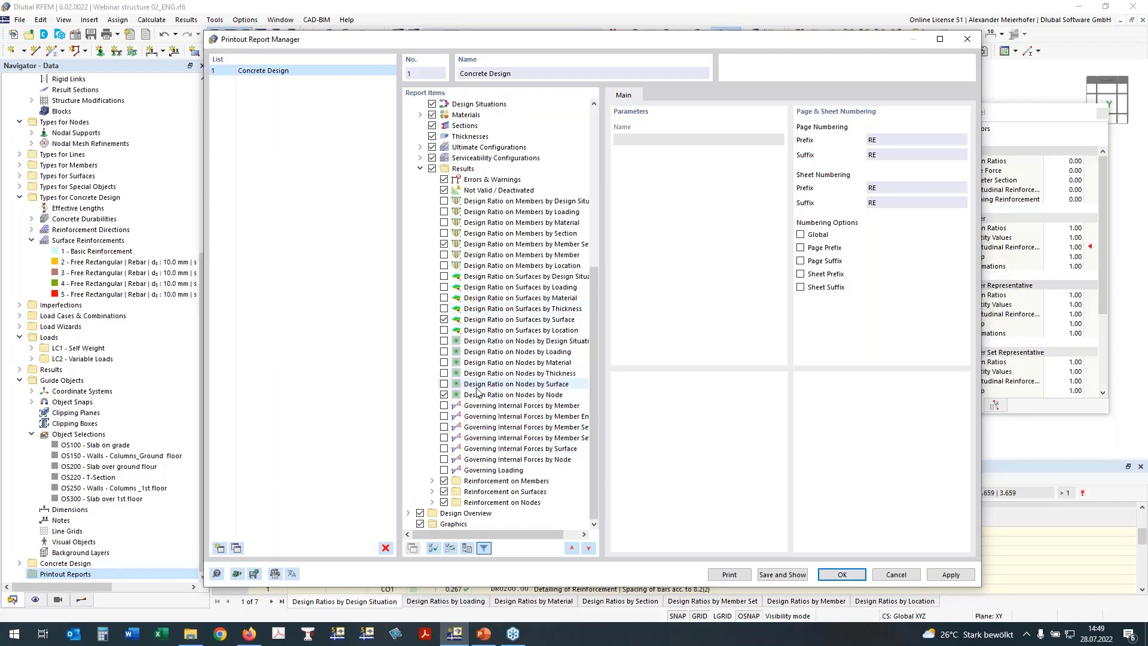
left_click(432, 481)
scroll(473, 455, "down", 3)
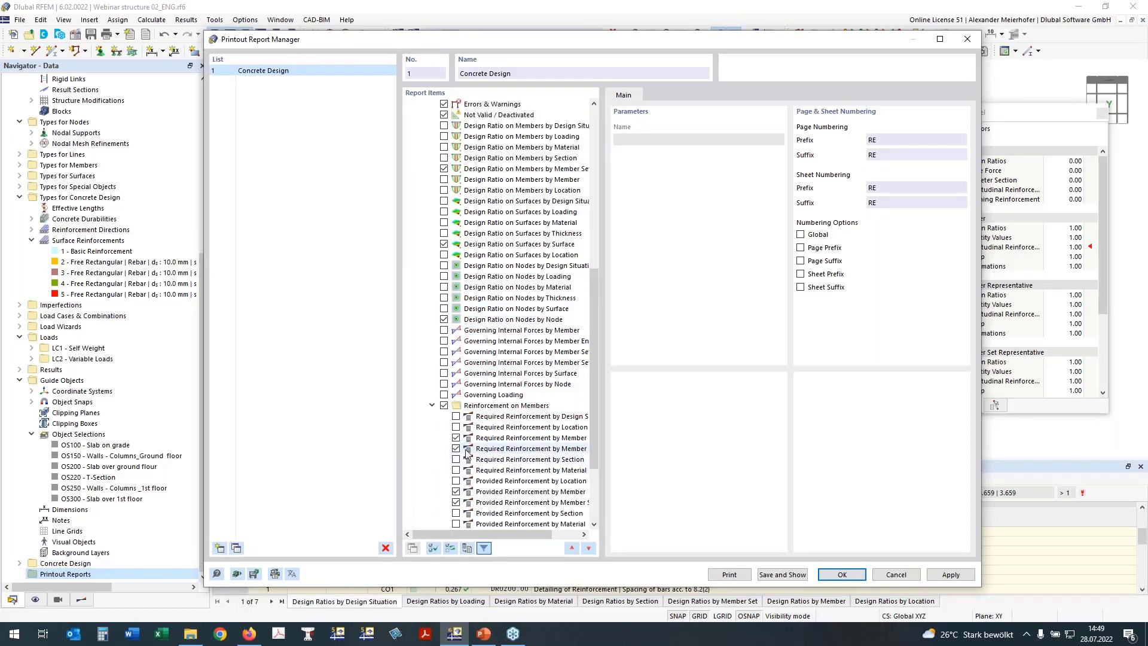
left_click_drag(456, 531, 477, 535)
left_click(442, 438)
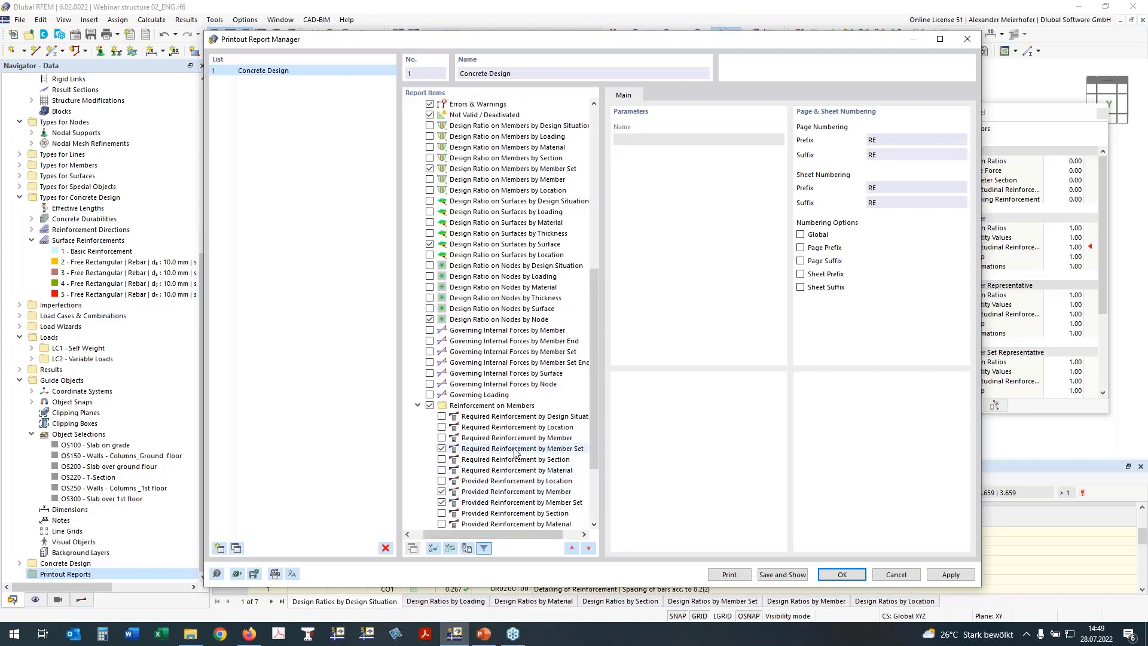
scroll(516, 452, "down", 3)
left_click(441, 417)
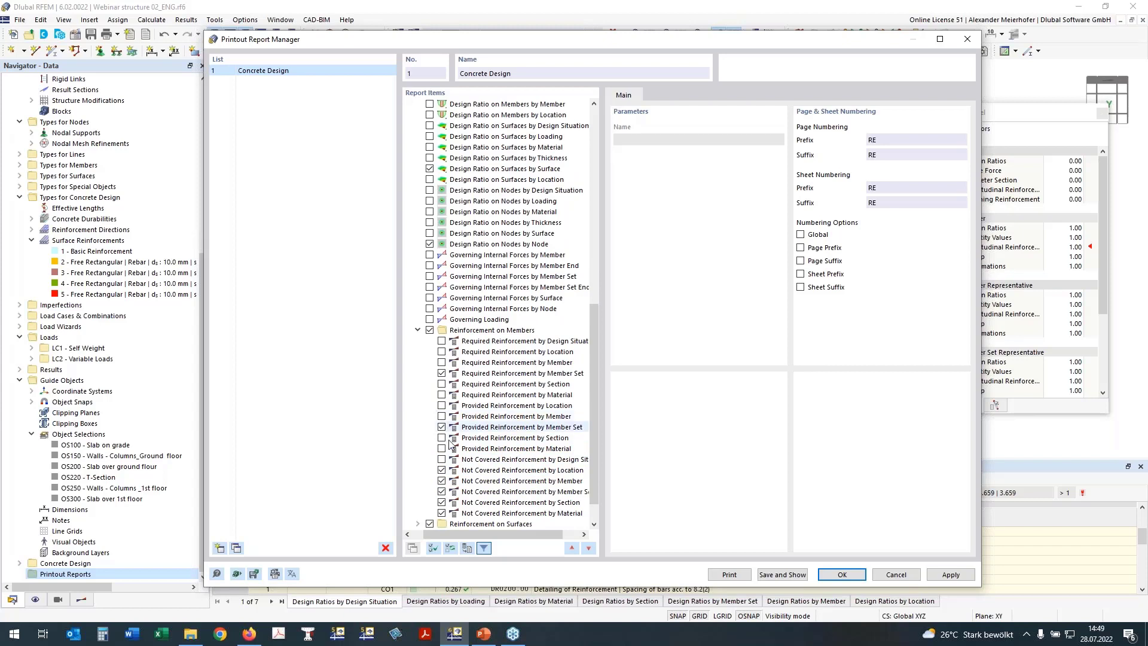
Exclude the Not Covered Reinforcement tables by location, member, member set, section and material.
scroll(479, 431, "down", 1)
left_click(442, 438)
left_click(442, 449)
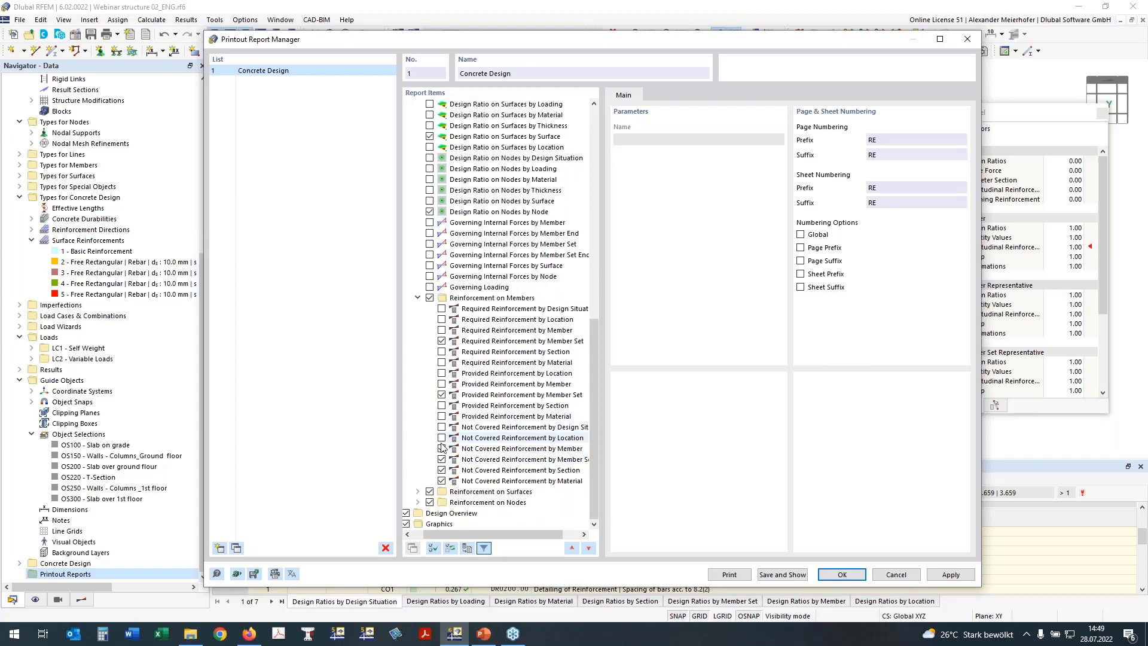
left_click(442, 459)
left_click(441, 470)
left_click(441, 480)
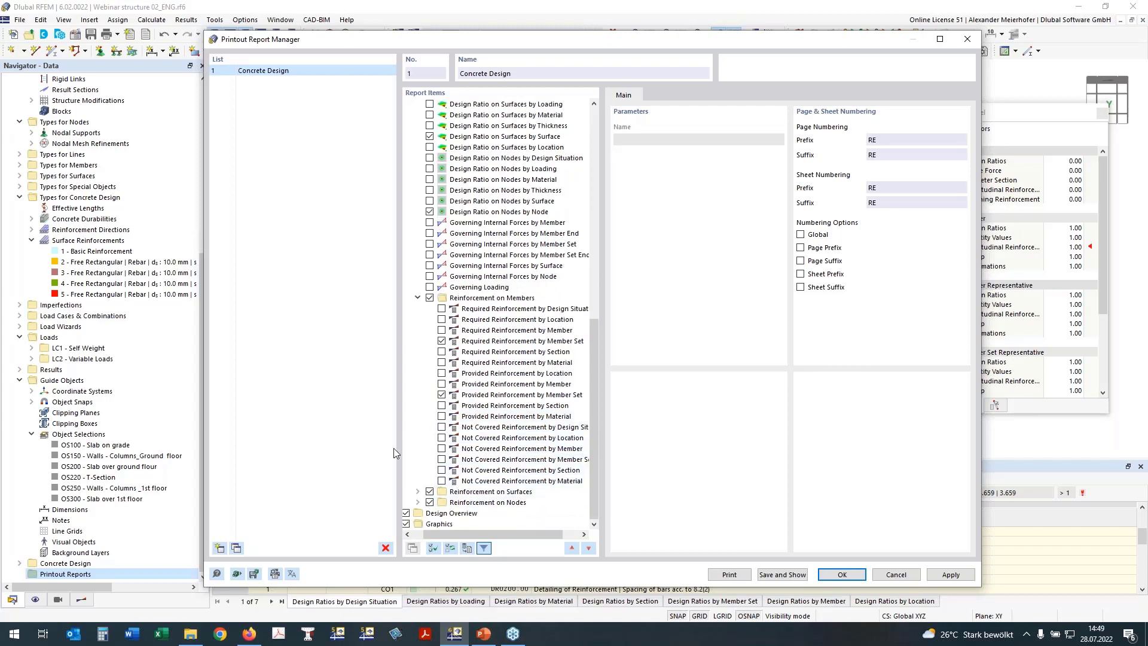
Save the item selection and generate the Concrete Design printout report.
left_click(418, 503)
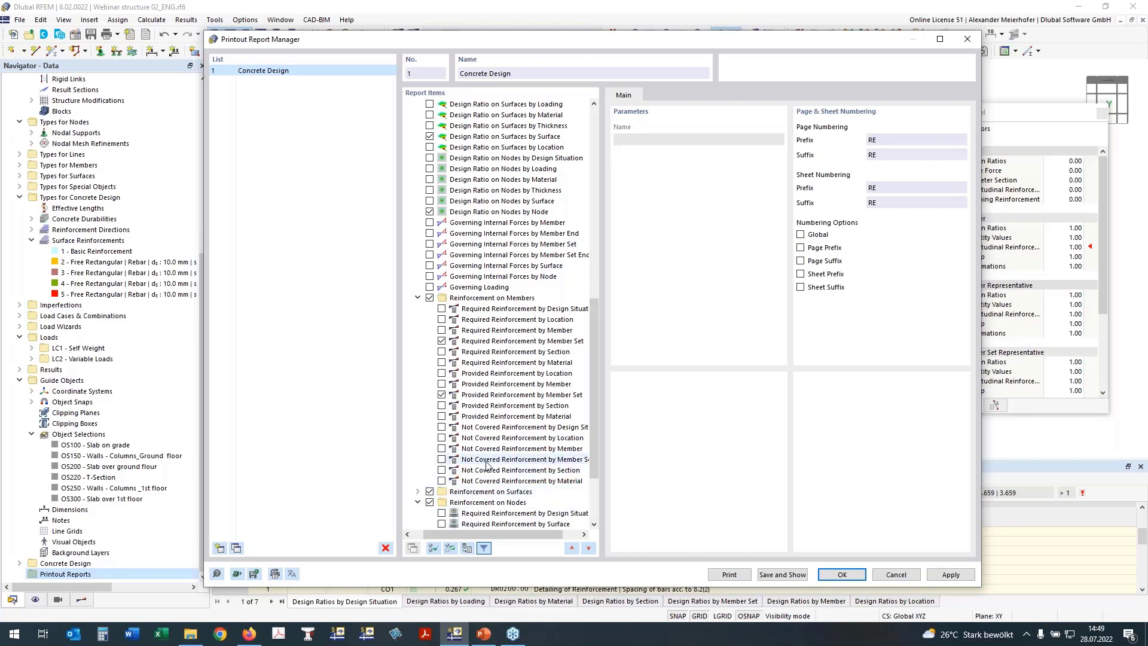
scroll(461, 472, "down", 1)
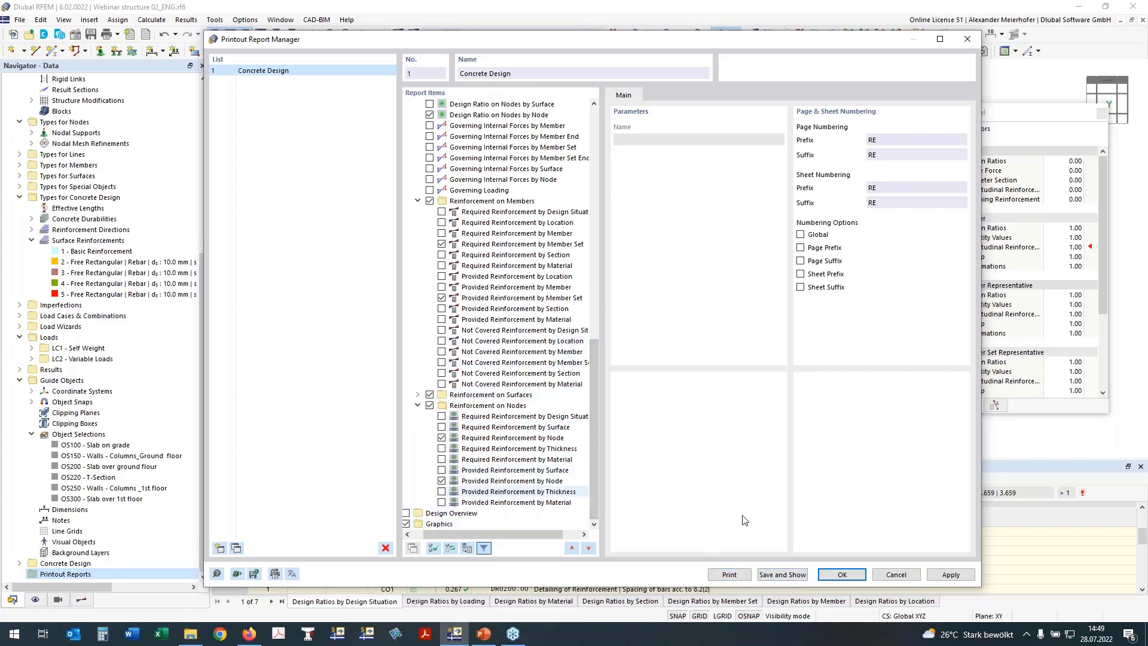
left_click(780, 576)
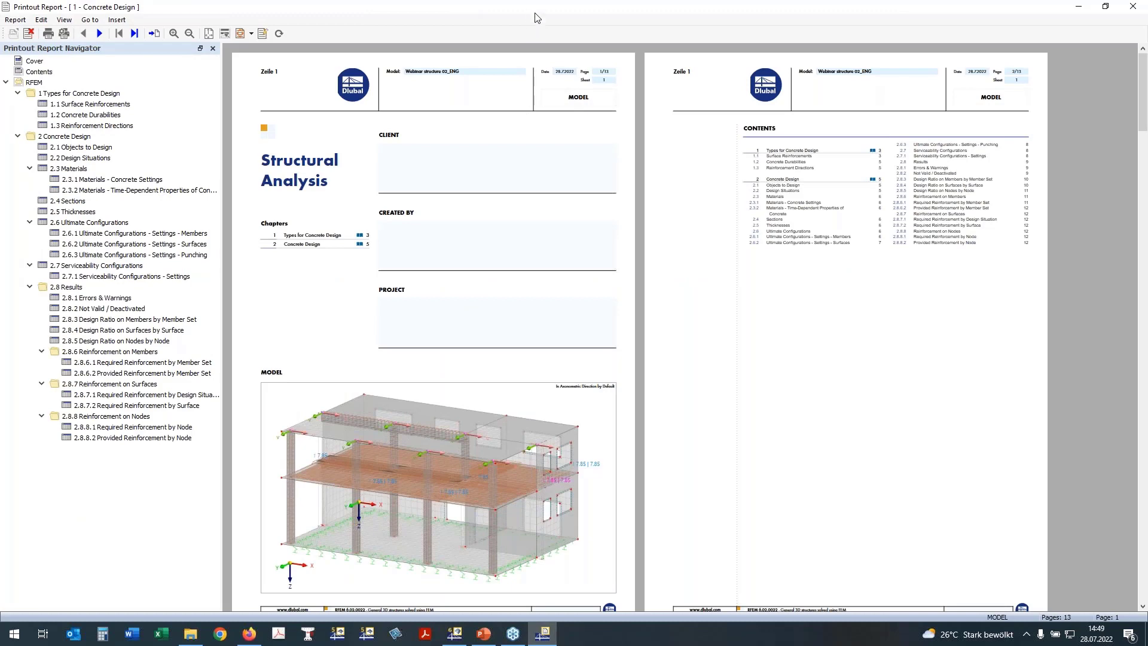
Restore the report window and review the Design Ratio on Members by Member Set table.
left_click_drag(536, 12, 539, 30)
scroll(464, 335, "down", 1)
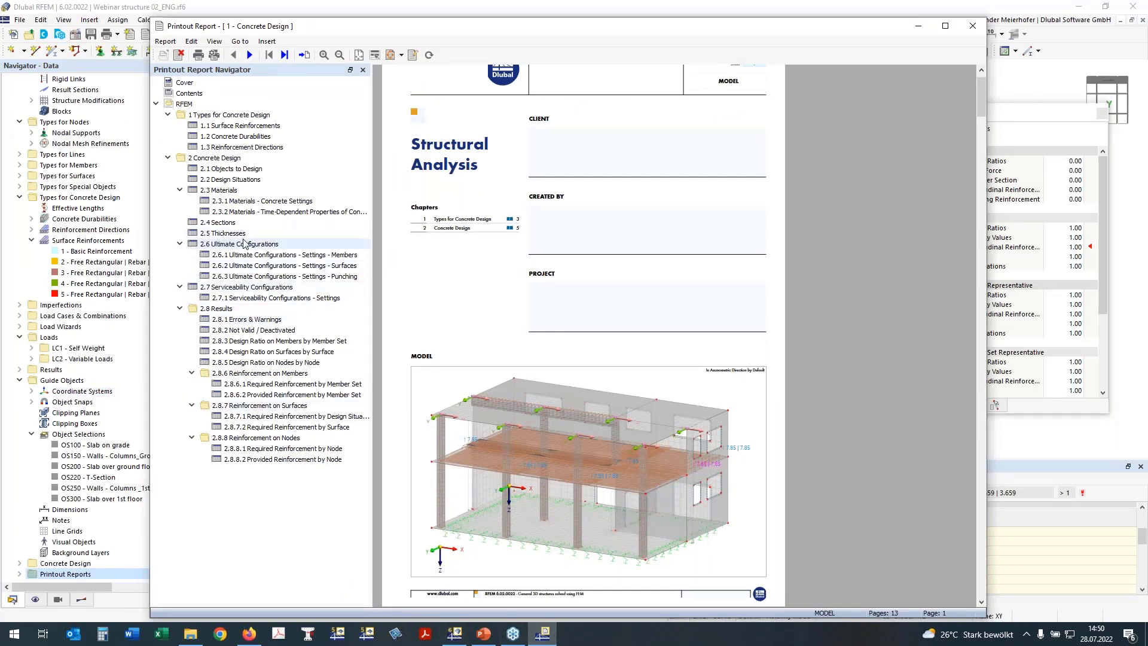
left_click(231, 341)
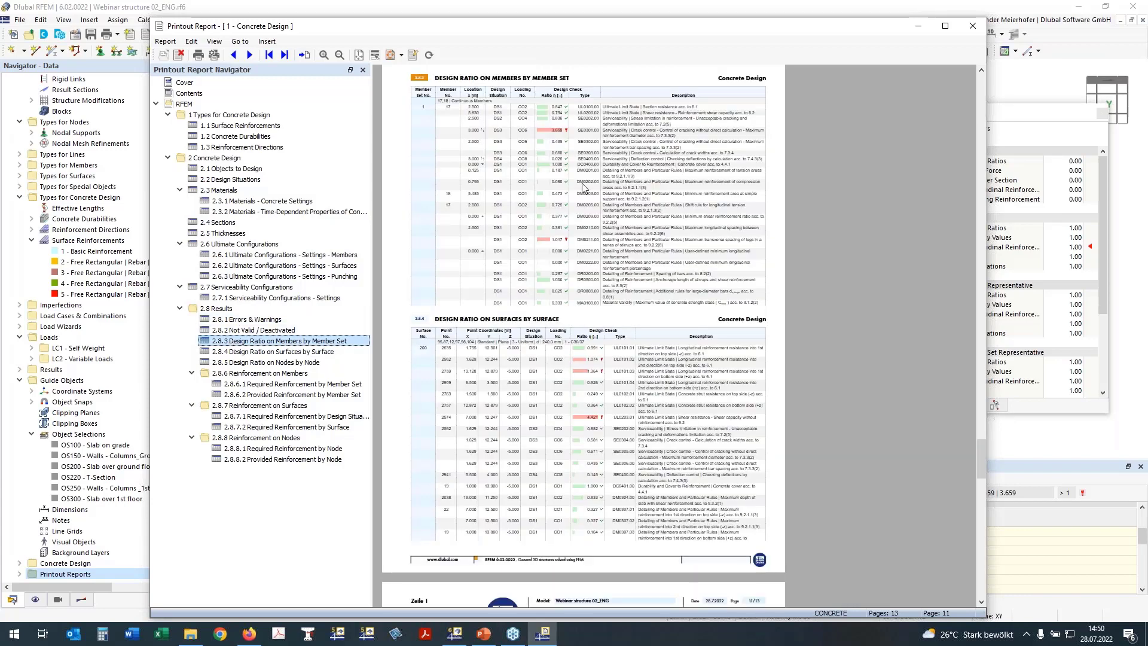
scroll(583, 186, "up", 3)
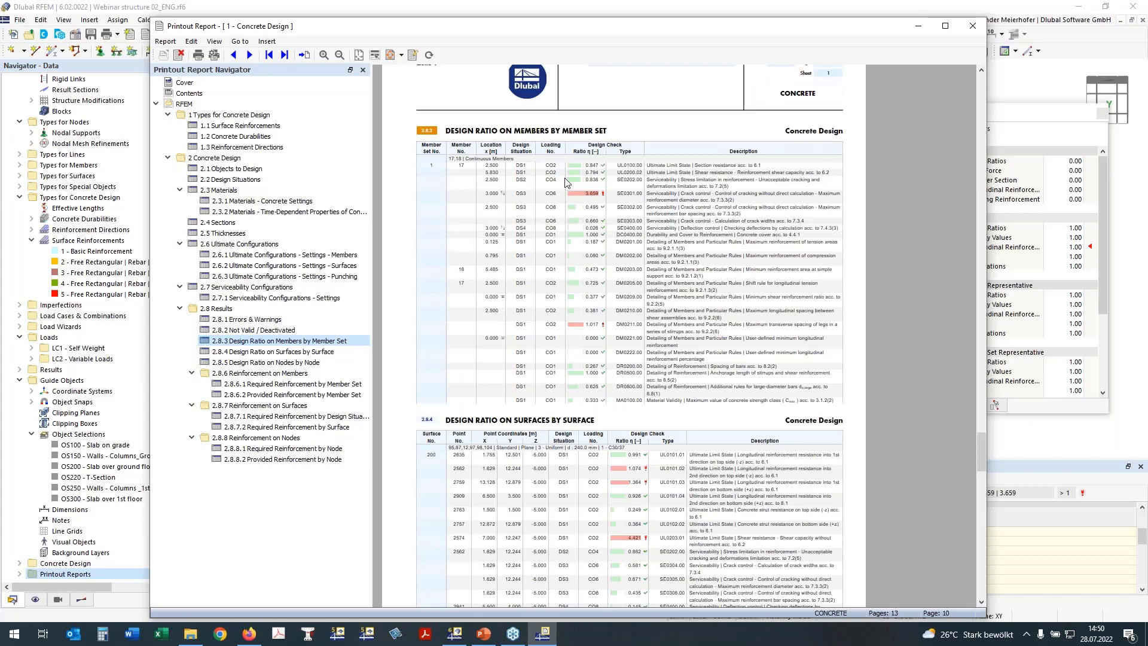
scroll(568, 183, "down", 1)
scroll(568, 183, "down", 3)
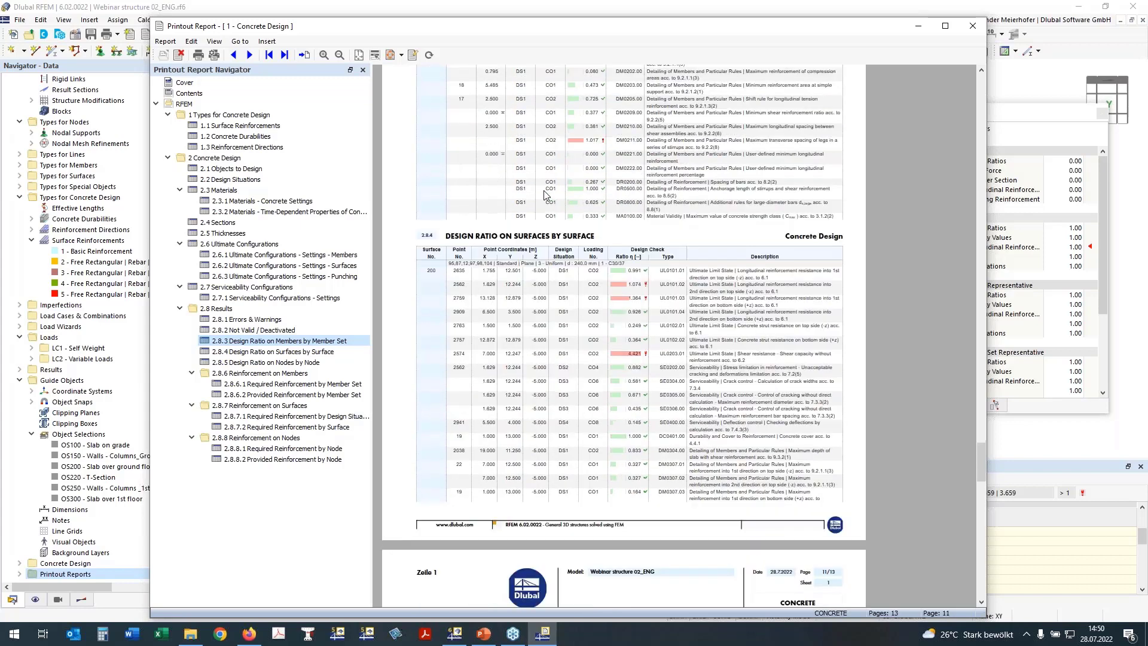
scroll(545, 194, "up", 5)
scroll(699, 328, "up", 2, "ctrl")
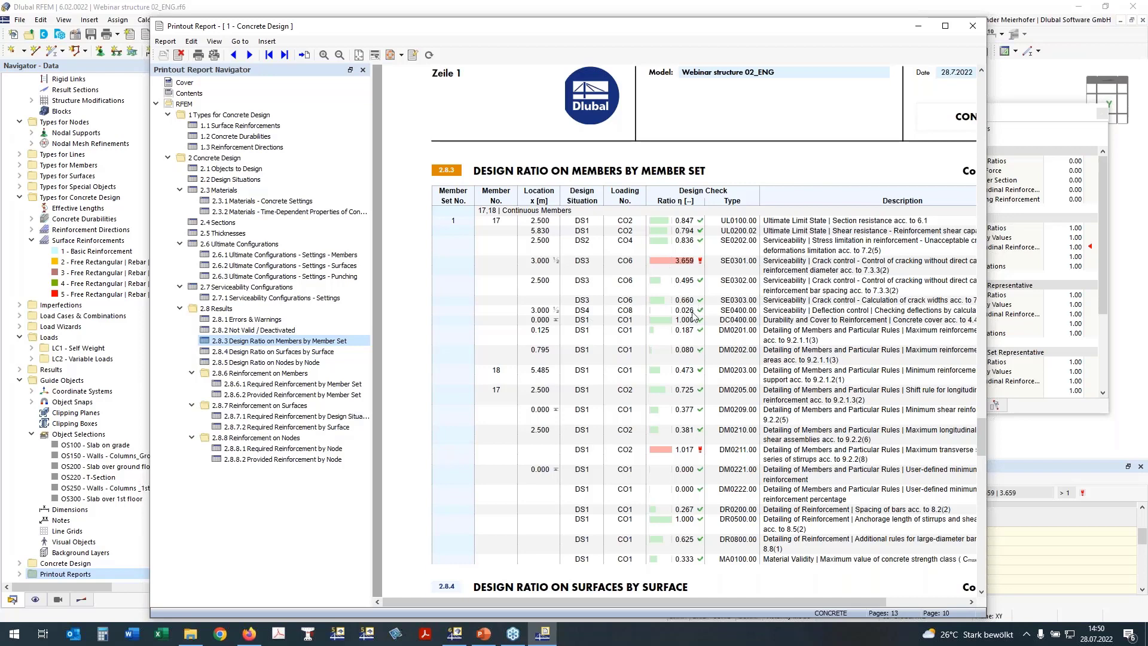
Review the Required Reinforcement by Member Set table, then return to the model window.
scroll(694, 315, "down", 3)
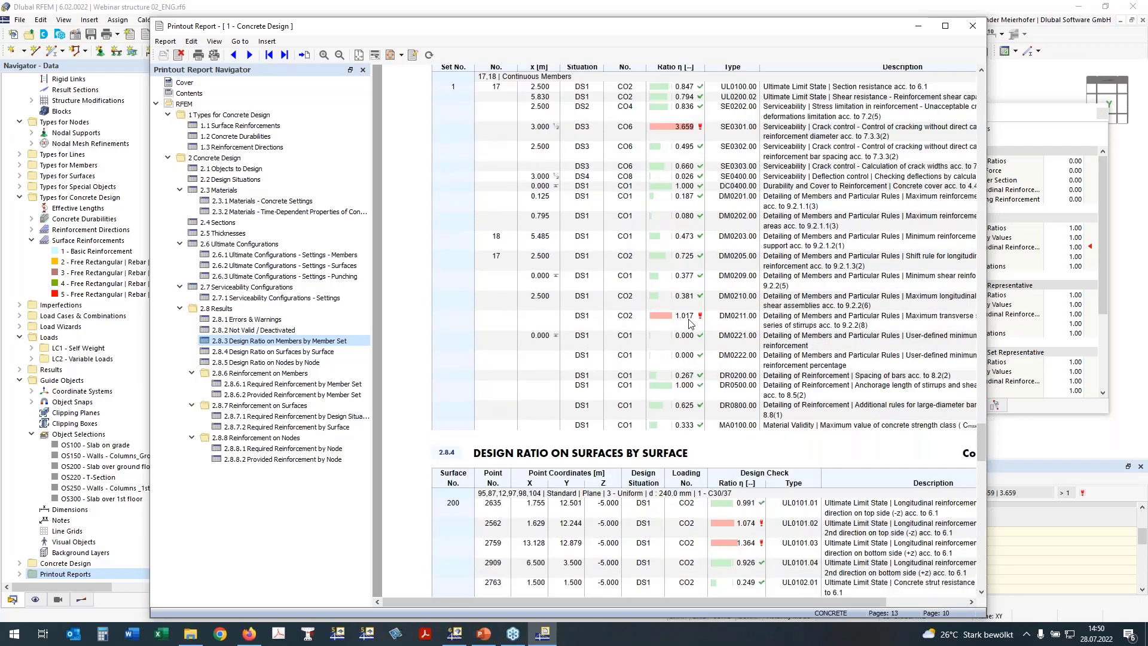
scroll(724, 327, "down", 2)
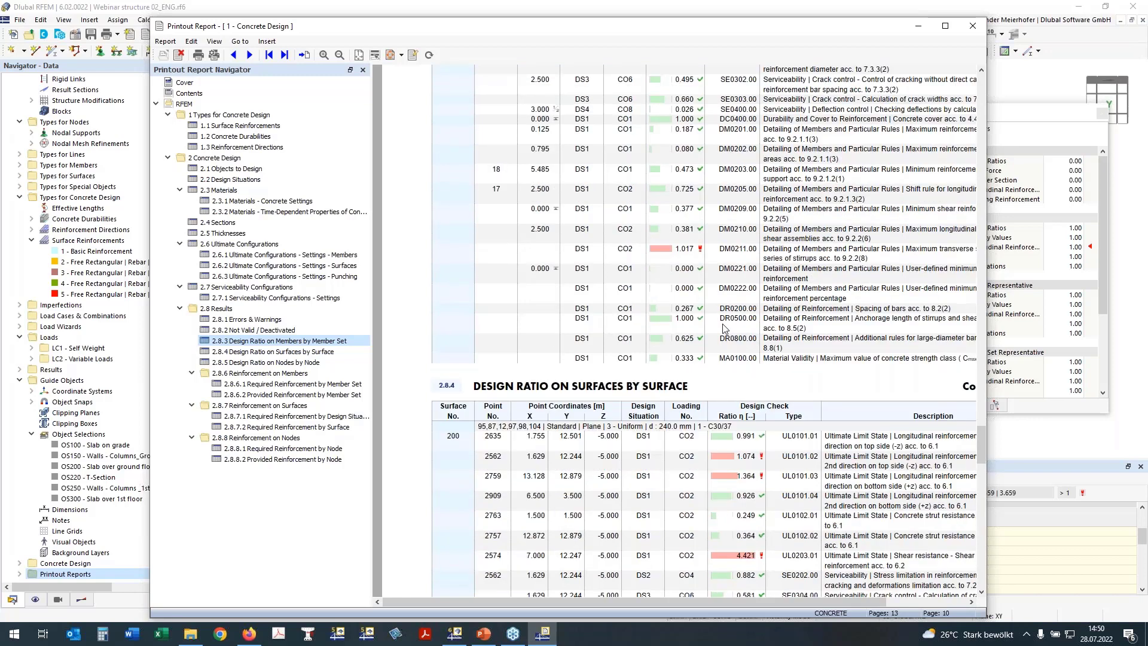
scroll(697, 308, "down", 2)
scroll(682, 296, "down", 10)
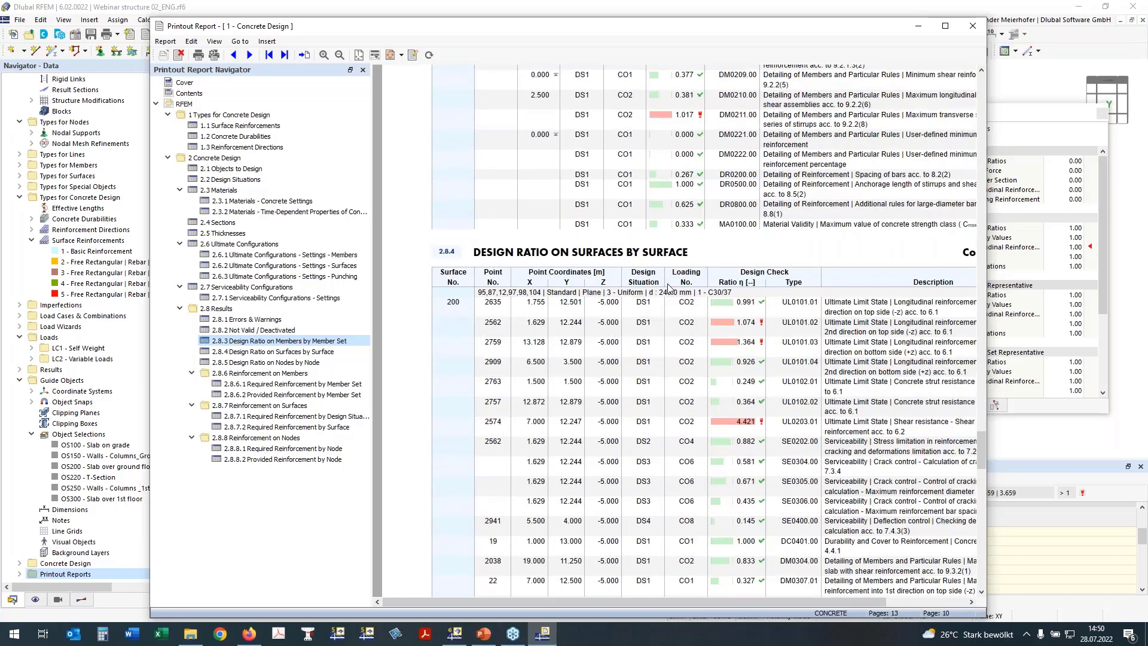
scroll(694, 301, "down", 15)
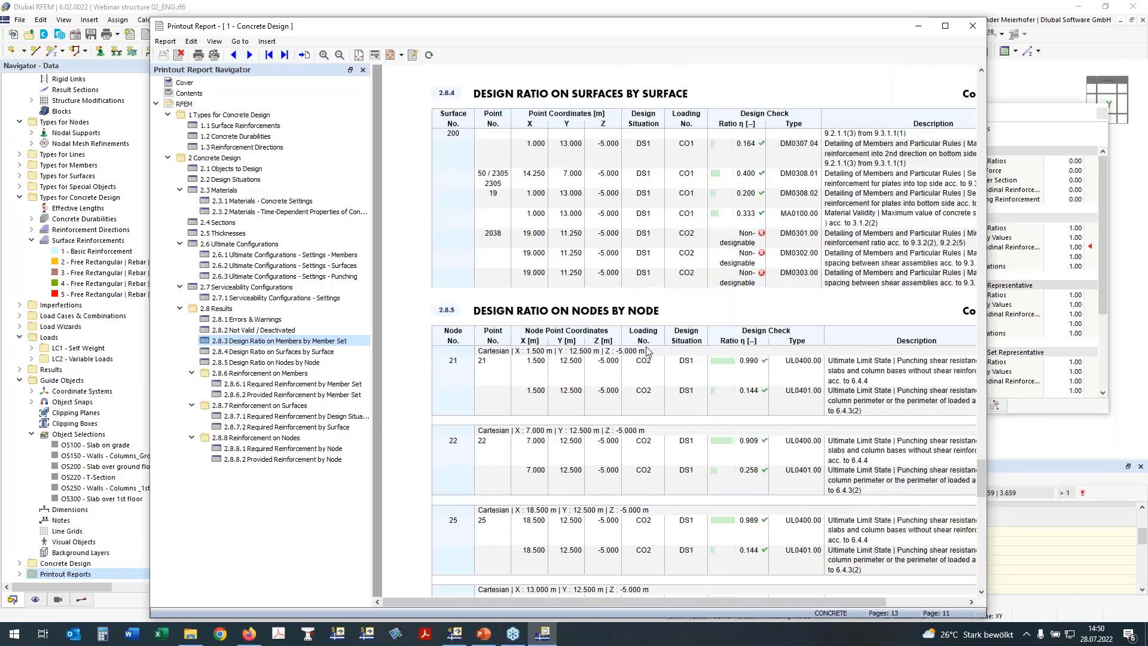
scroll(647, 346, "down", 2)
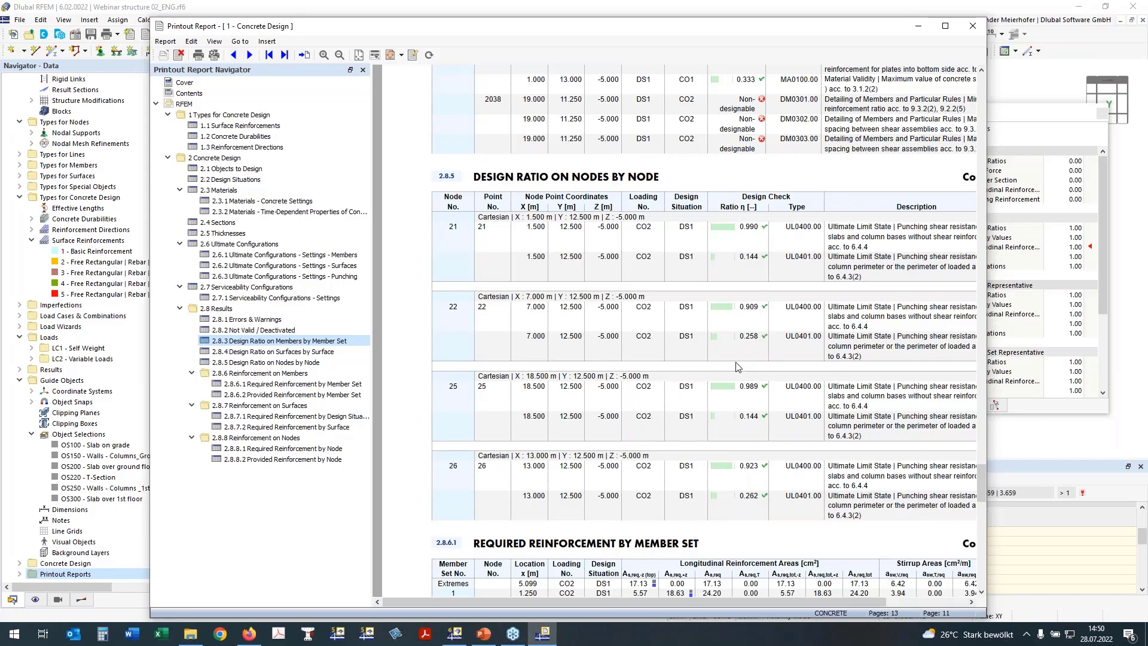
left_click(251, 386)
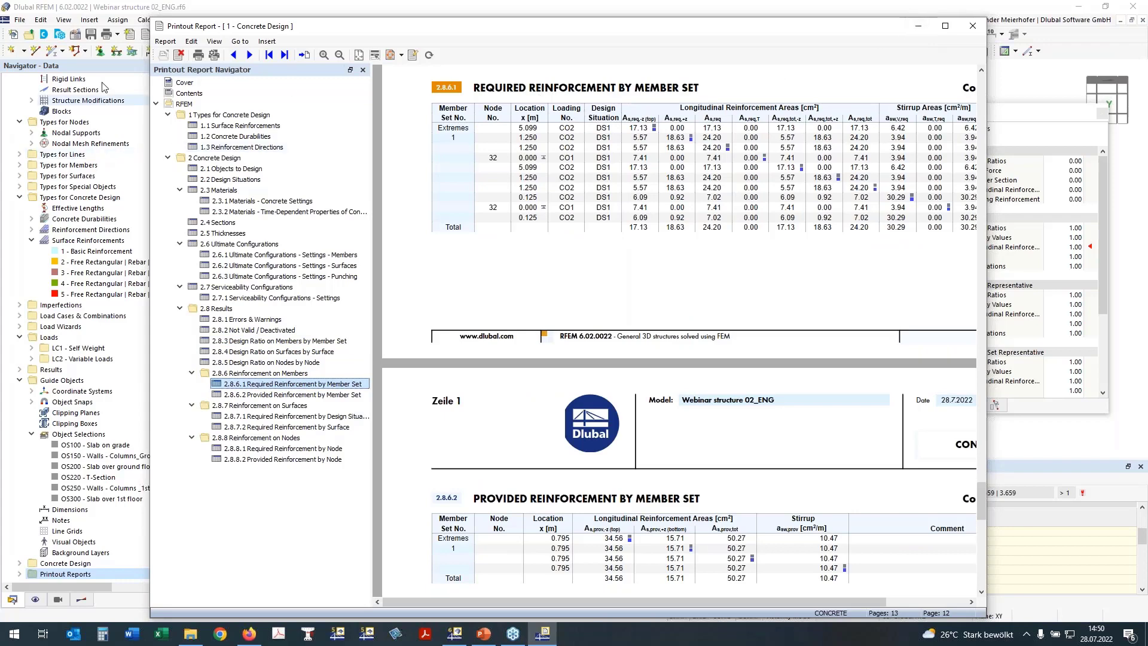
left_click(125, 7)
middle_click_drag(436, 376, 436, 390)
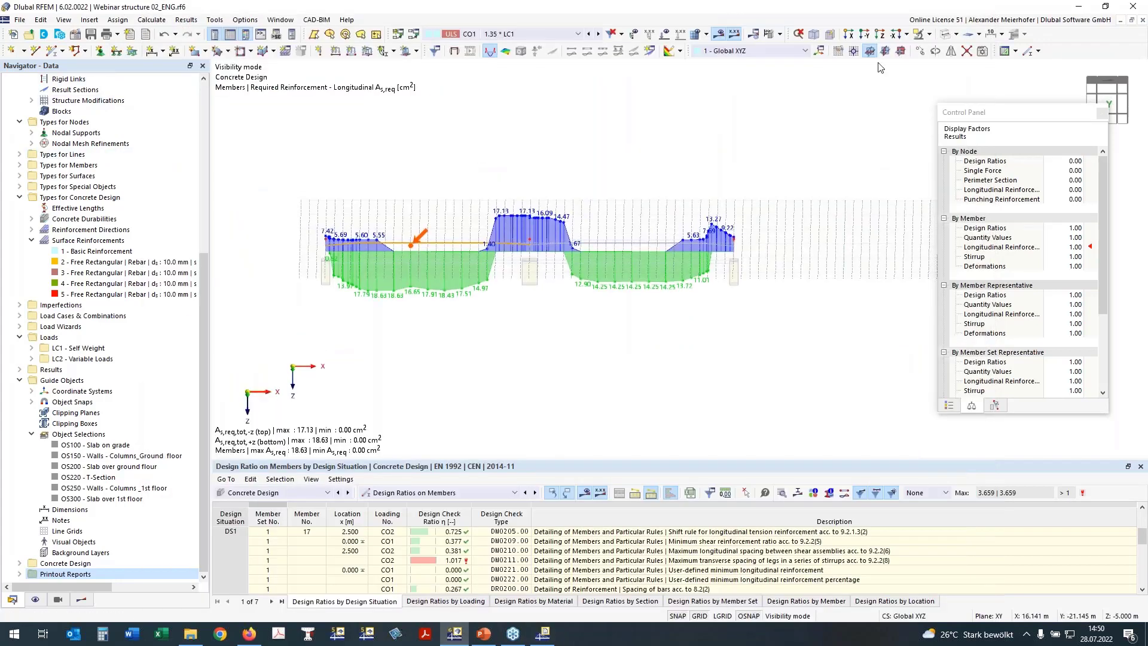
Show the beam in the XZ plane with the reinforcement diagram centred and zoomed to fit.
left_click(905, 50)
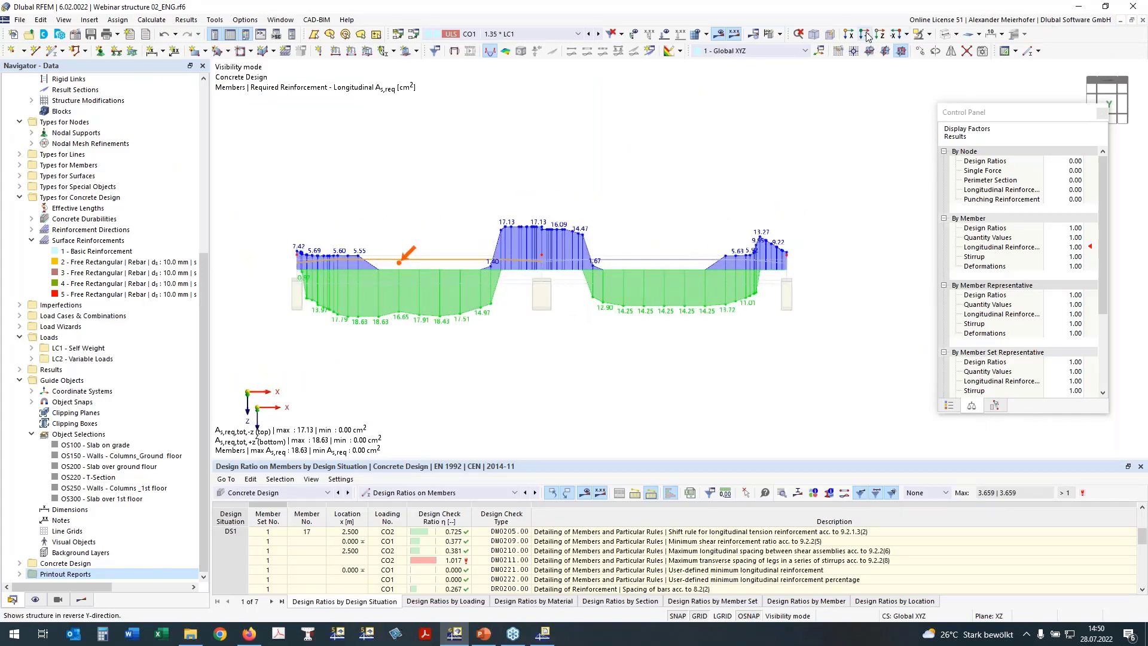
scroll(786, 151, "down", 1)
middle_click_drag(786, 150, 661, 170)
scroll(661, 169, "down", 1)
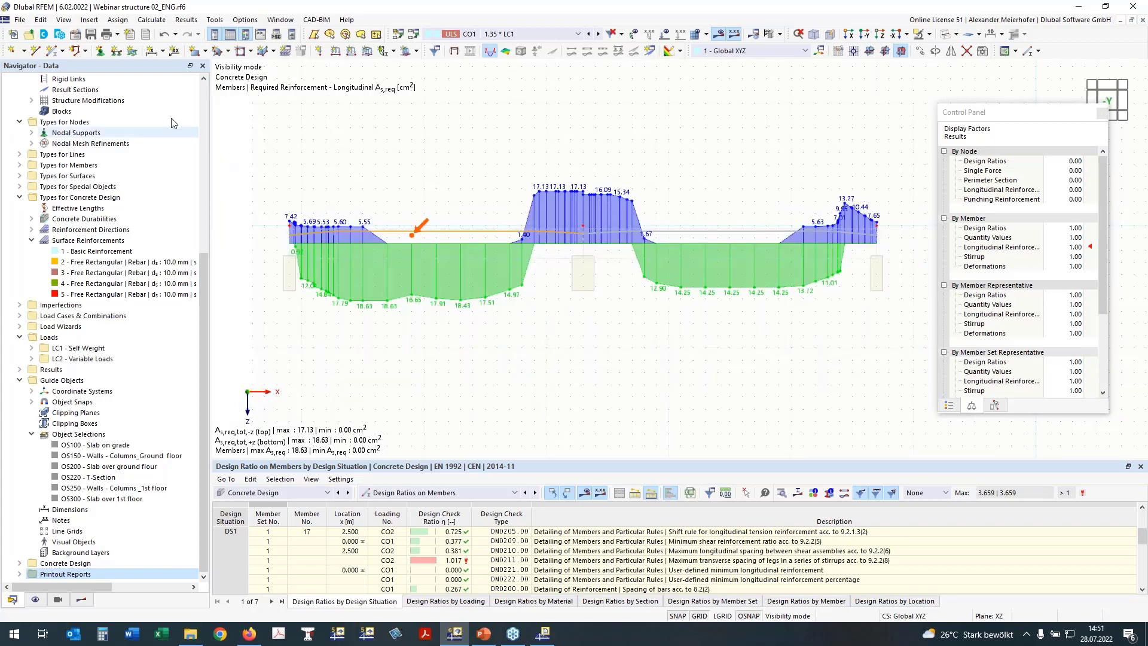
In the graphic print settings, choose Multi print for multiple windows.
left_click(120, 37)
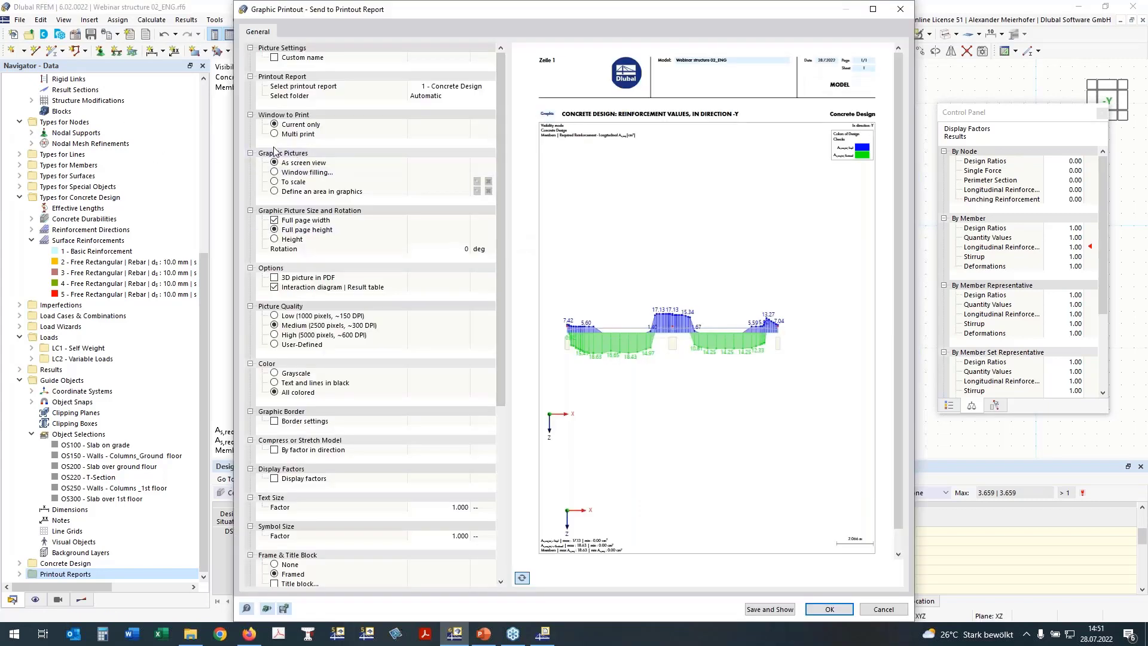
left_click(275, 134)
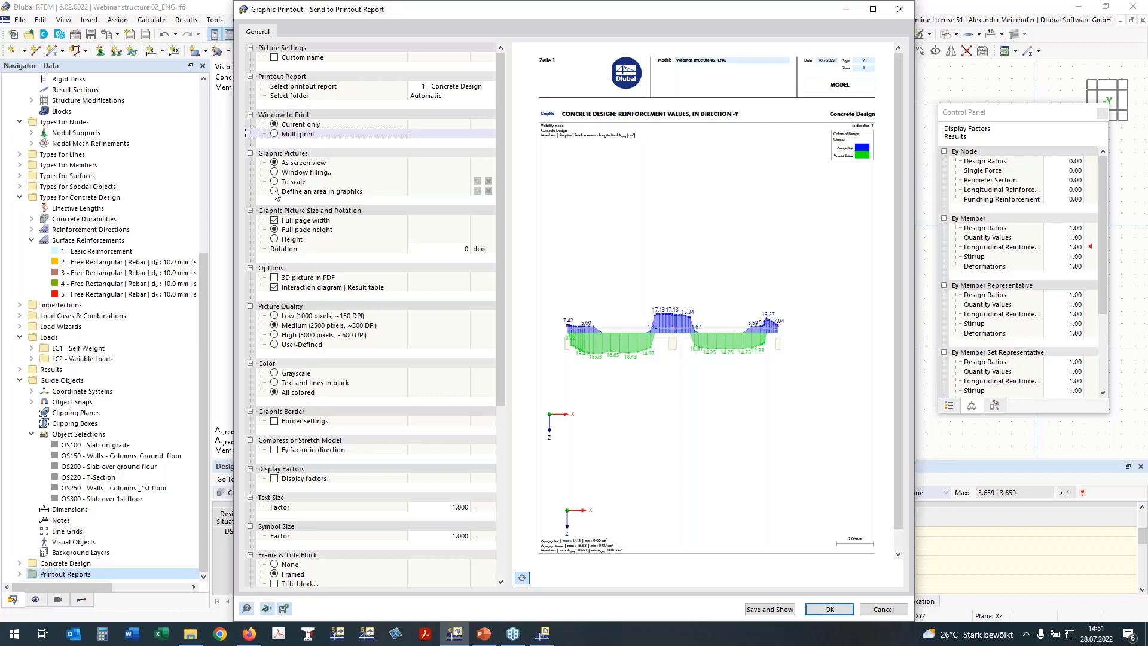
left_click(275, 133)
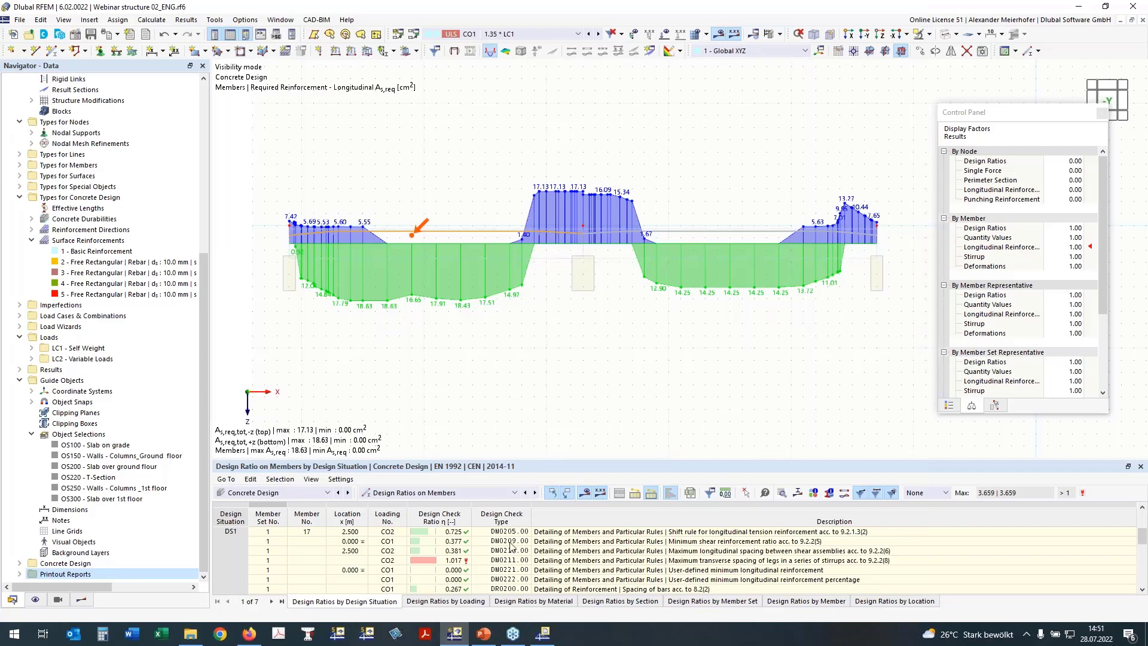
Print only the current window, clipped to a rectangle picked tightly around the reinforcement diagram.
left_click(275, 124)
left_click(275, 191)
left_click(477, 191)
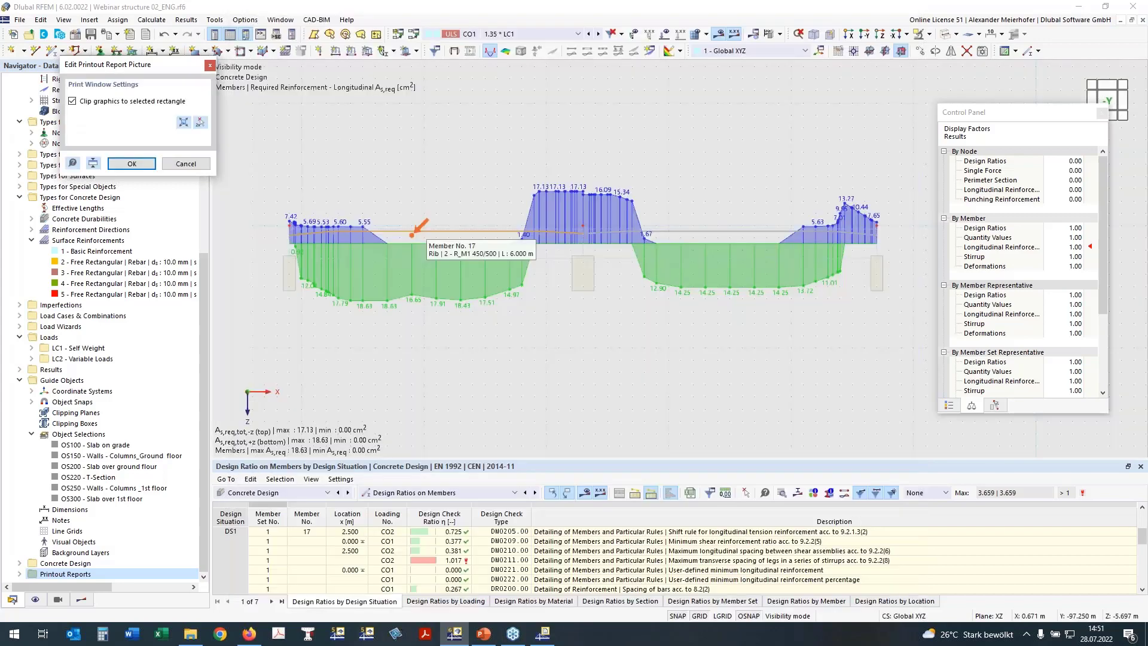
left_click(200, 122)
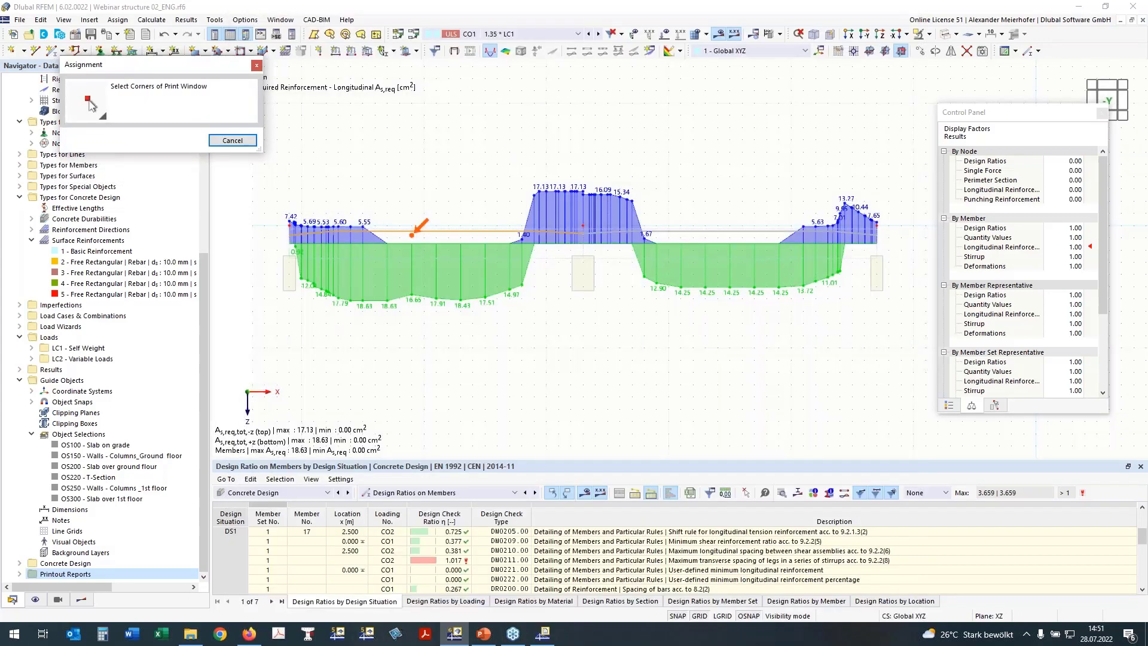
left_click(277, 152)
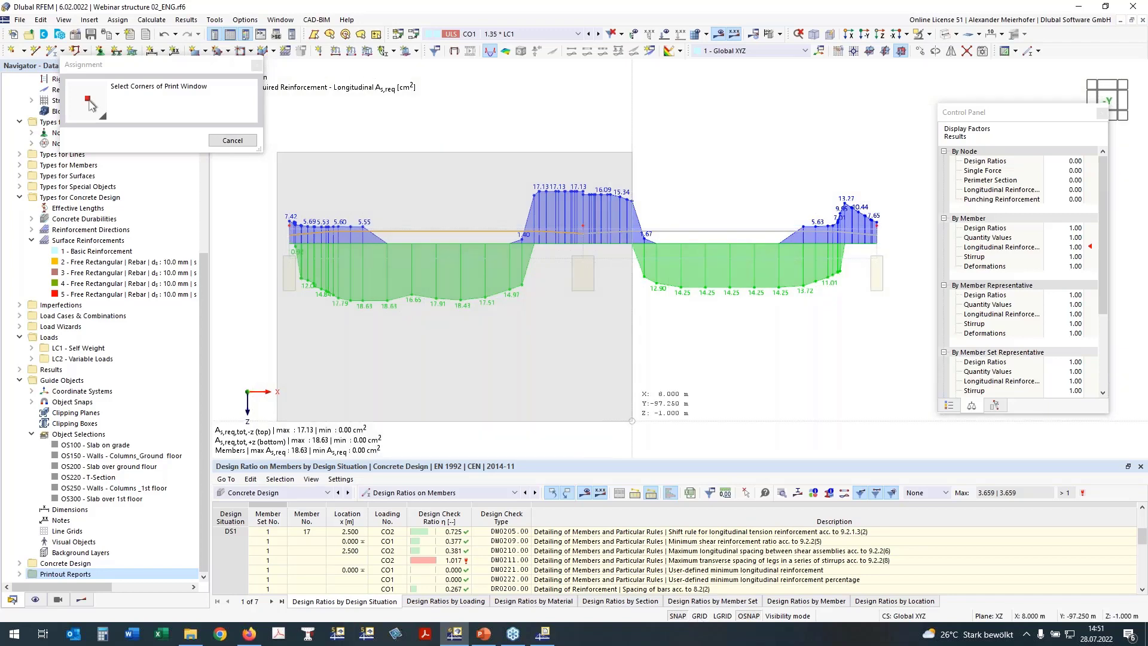
left_click(902, 347)
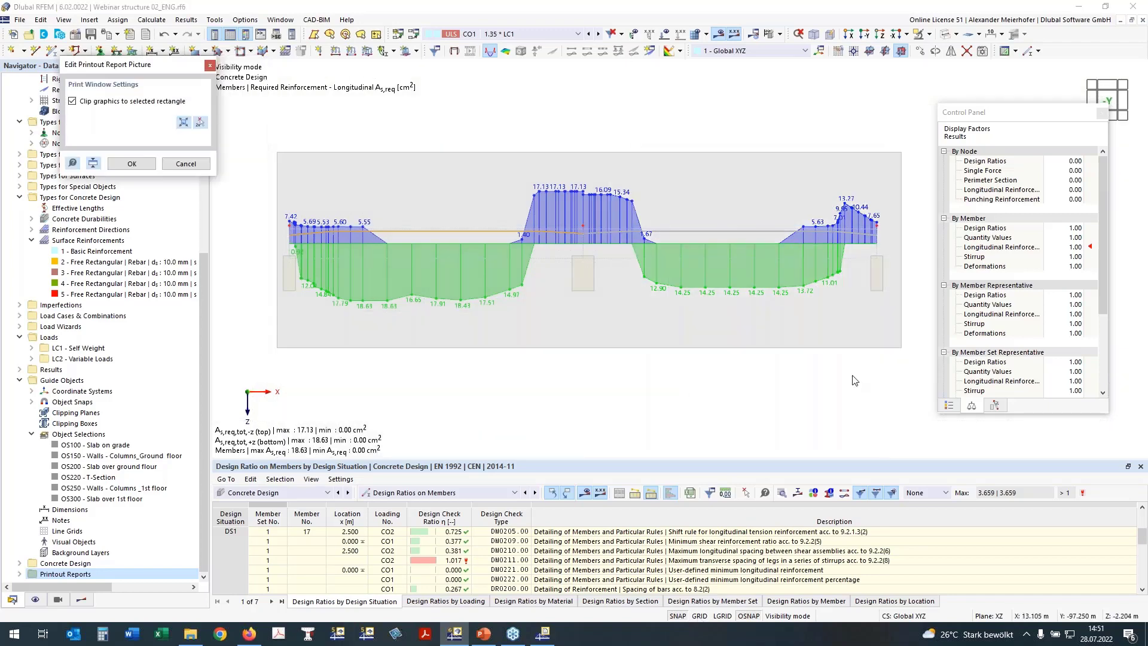
left_click(201, 122)
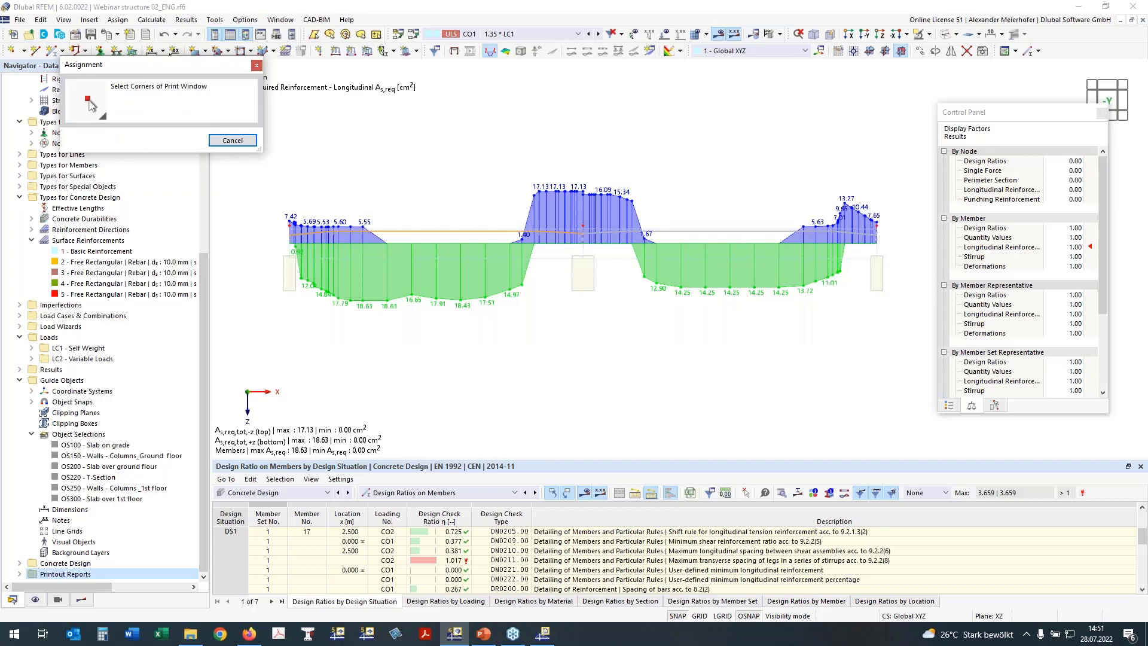
left_click(268, 148)
left_click(914, 360)
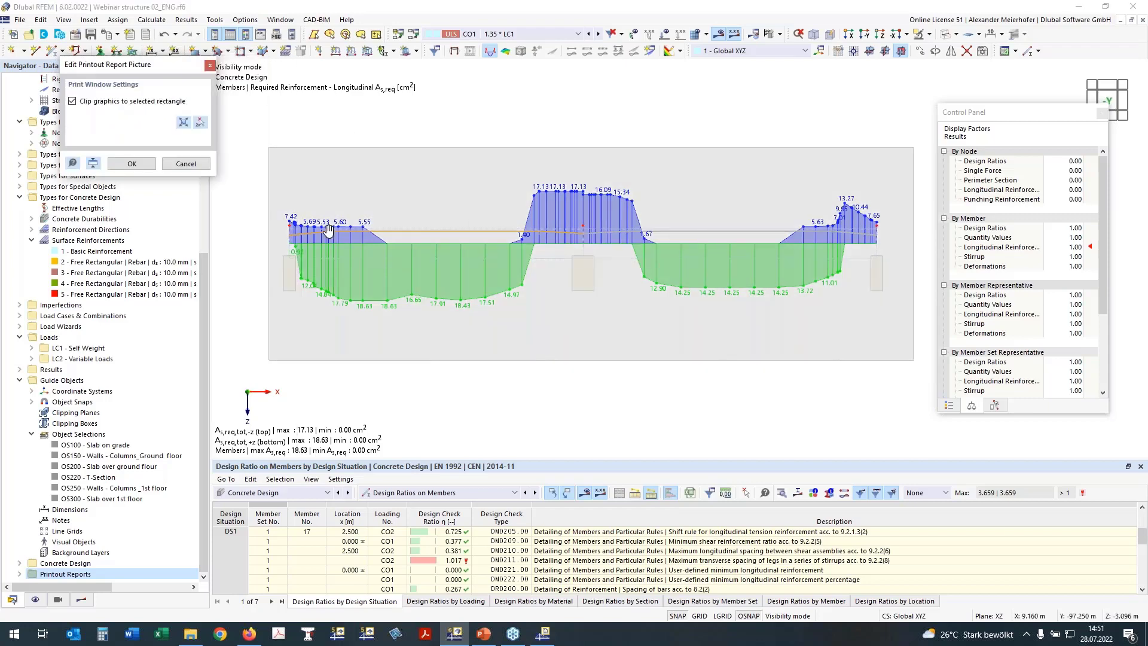
left_click(131, 164)
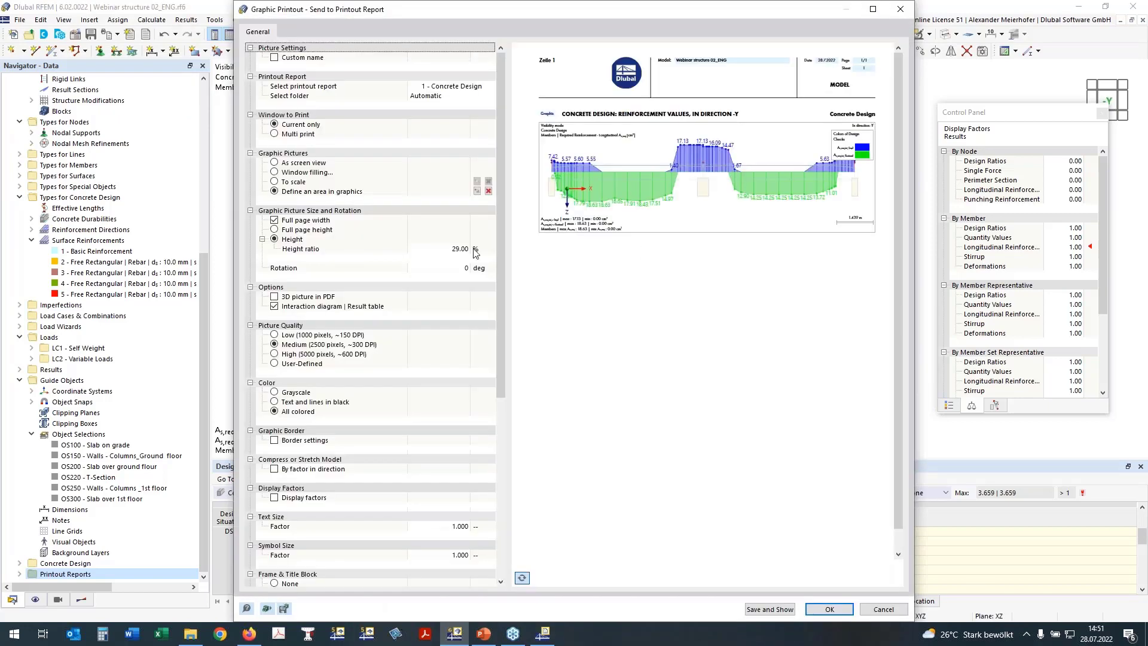
Set the picture height ratio to 33 % with the colour scale outside the graphic, and confirm.
left_click(467, 249)
type("33")
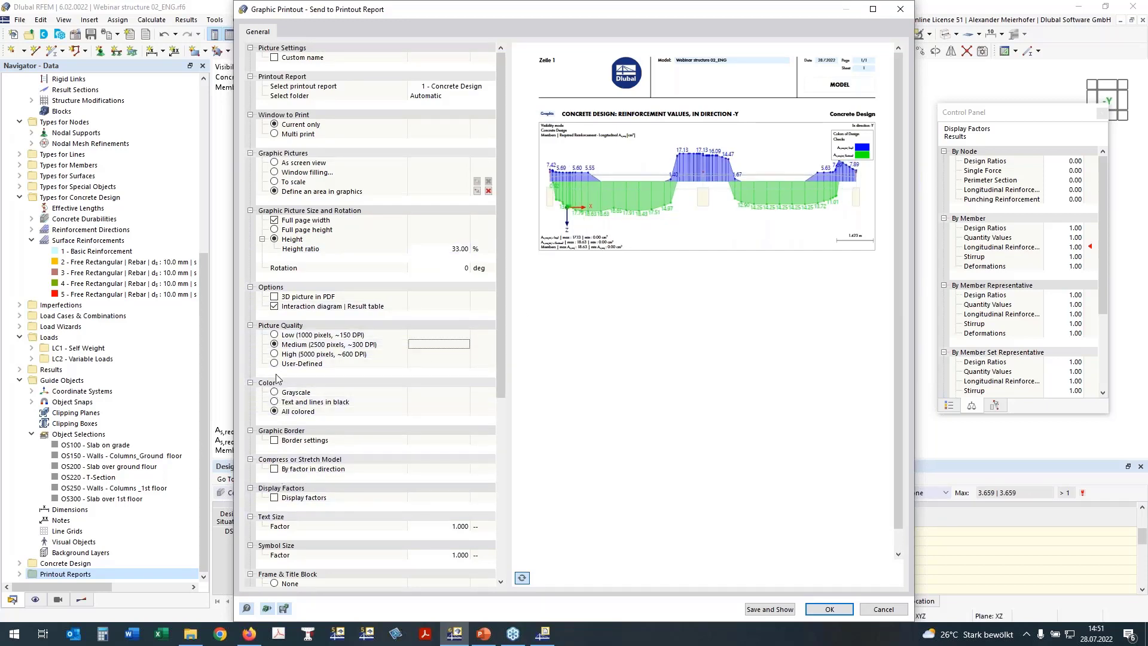
scroll(284, 362, "down", 2)
scroll(287, 513, "down", 2)
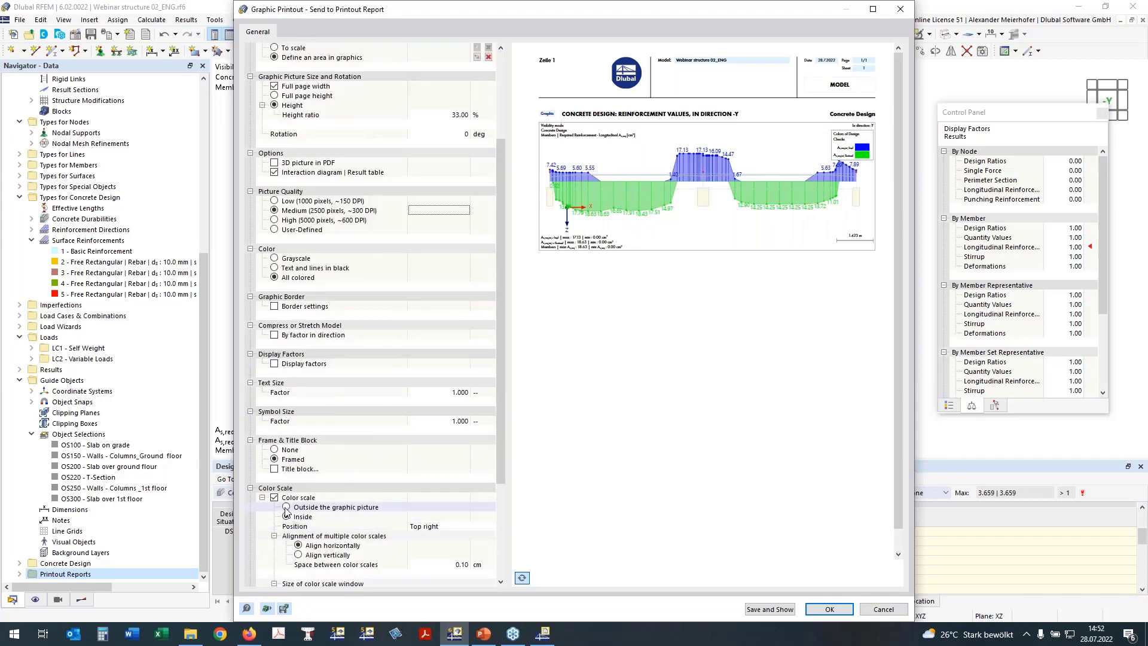
left_click(288, 510)
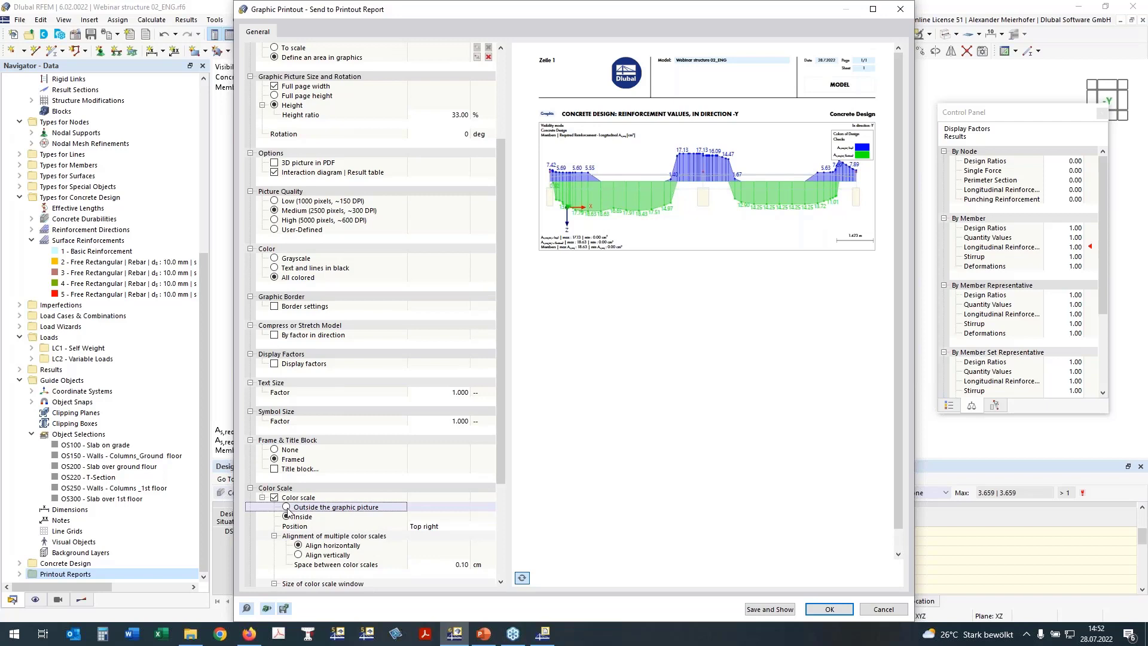
left_click(287, 508)
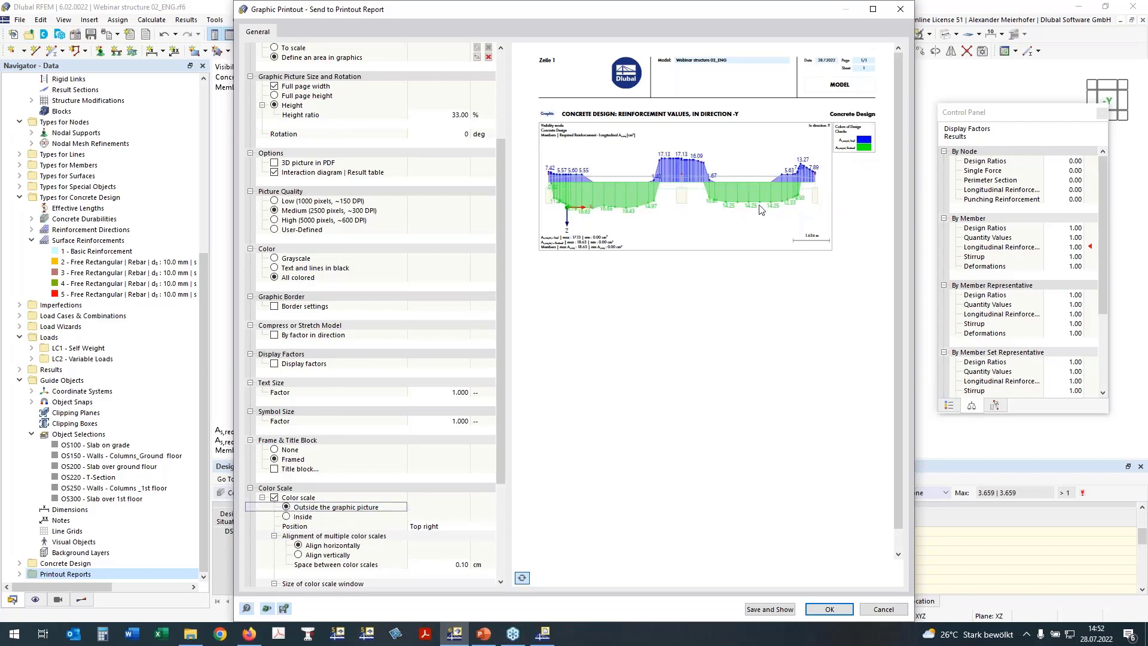
left_click(829, 610)
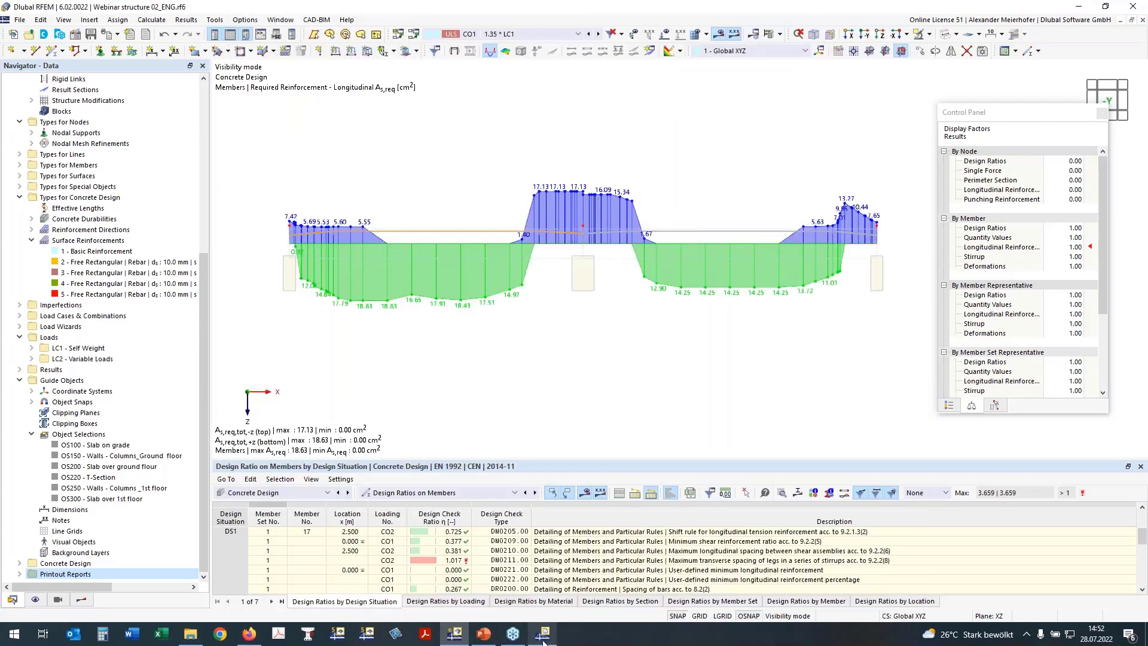
Check the new reinforcement graphic on page 13 of the printout report.
mouse_move(545, 640)
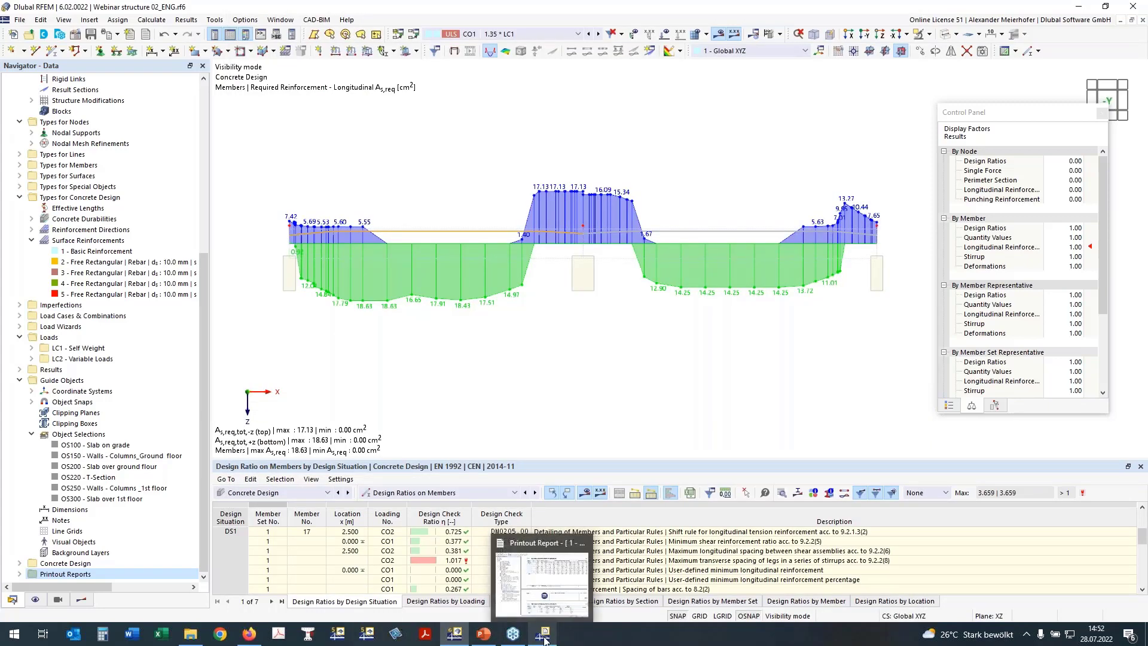
left_click(545, 637)
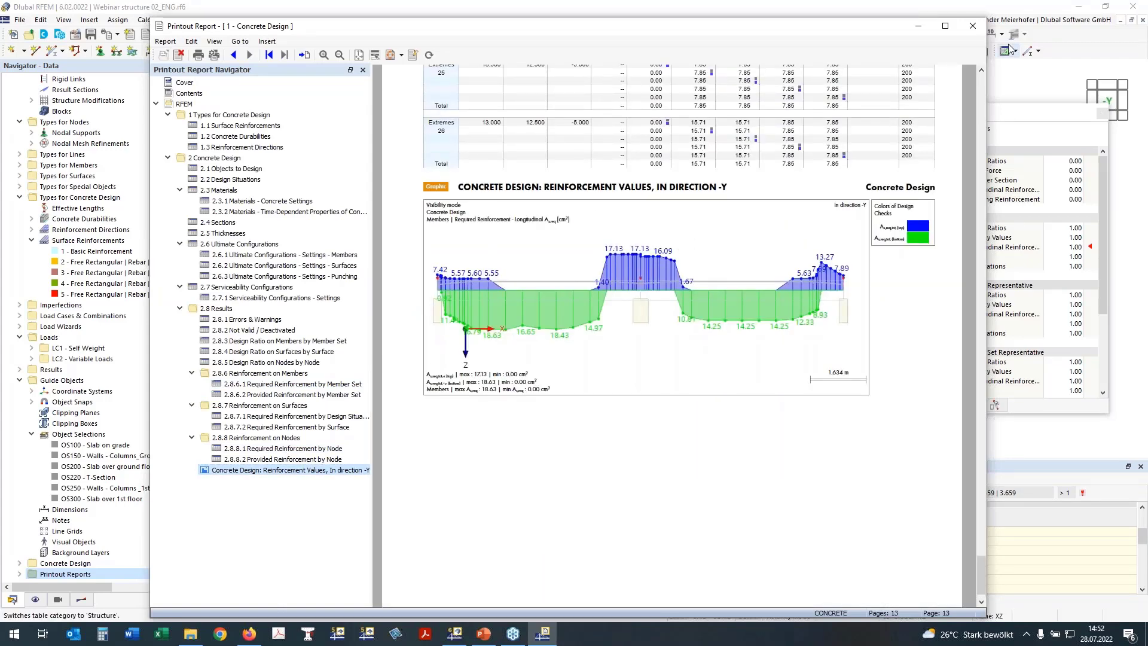
left_click(918, 26)
Recentre the diagram and list the Concrete Design result categories in the Results navigator.
scroll(539, 330, "down", 2)
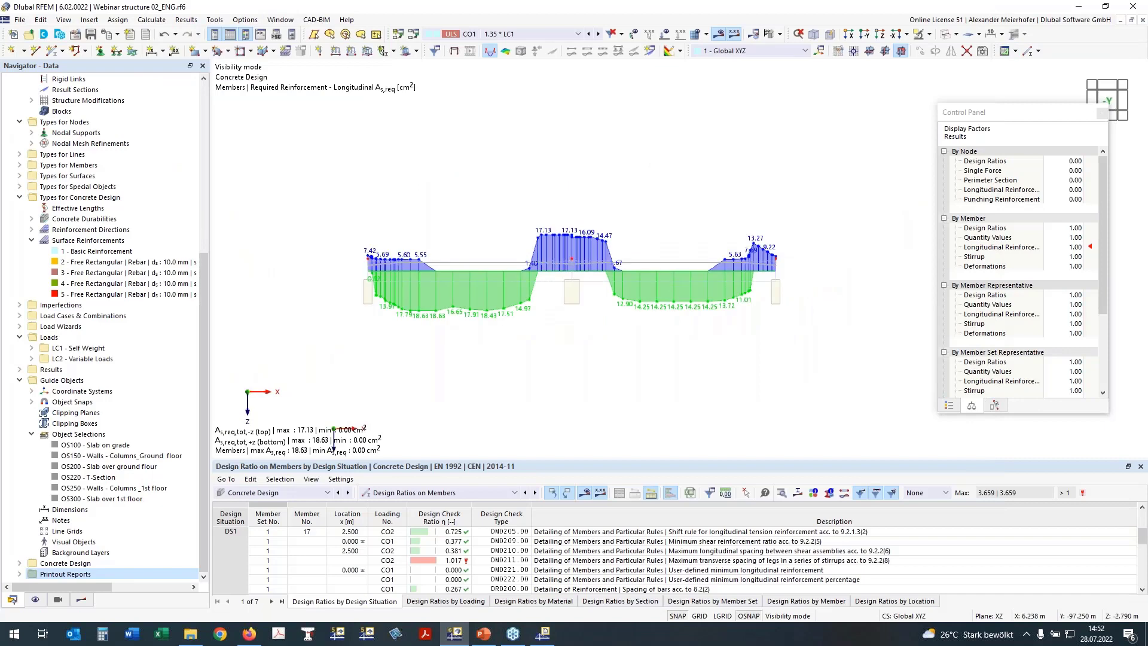
scroll(471, 231, "down", 1)
middle_click_drag(455, 209, 392, 169)
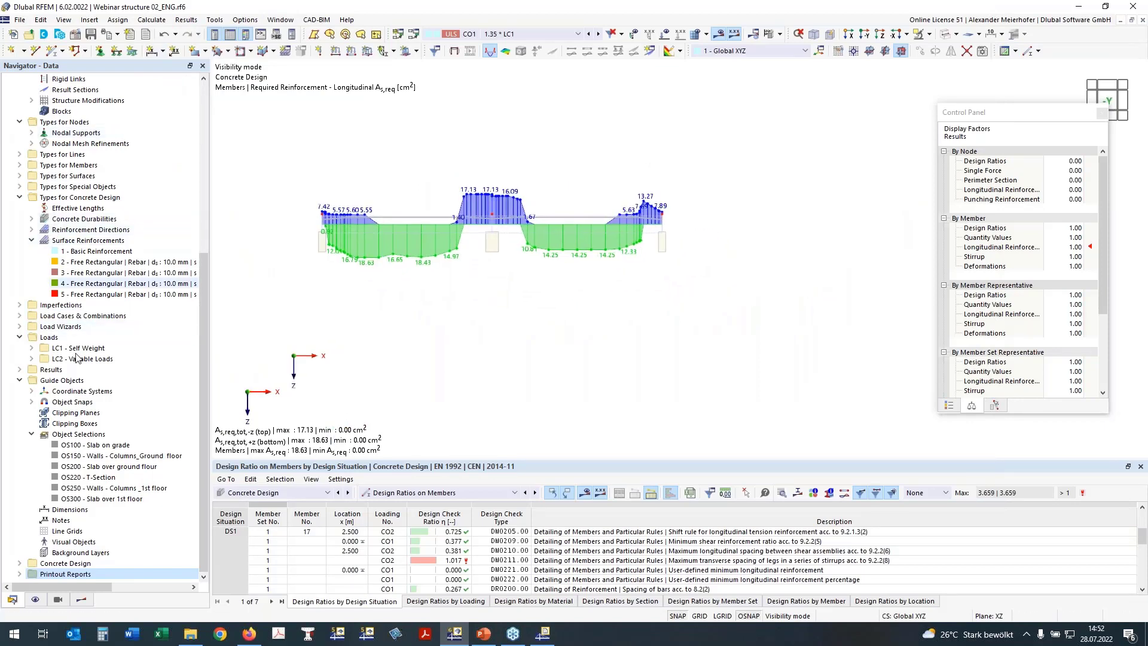
left_click(81, 600)
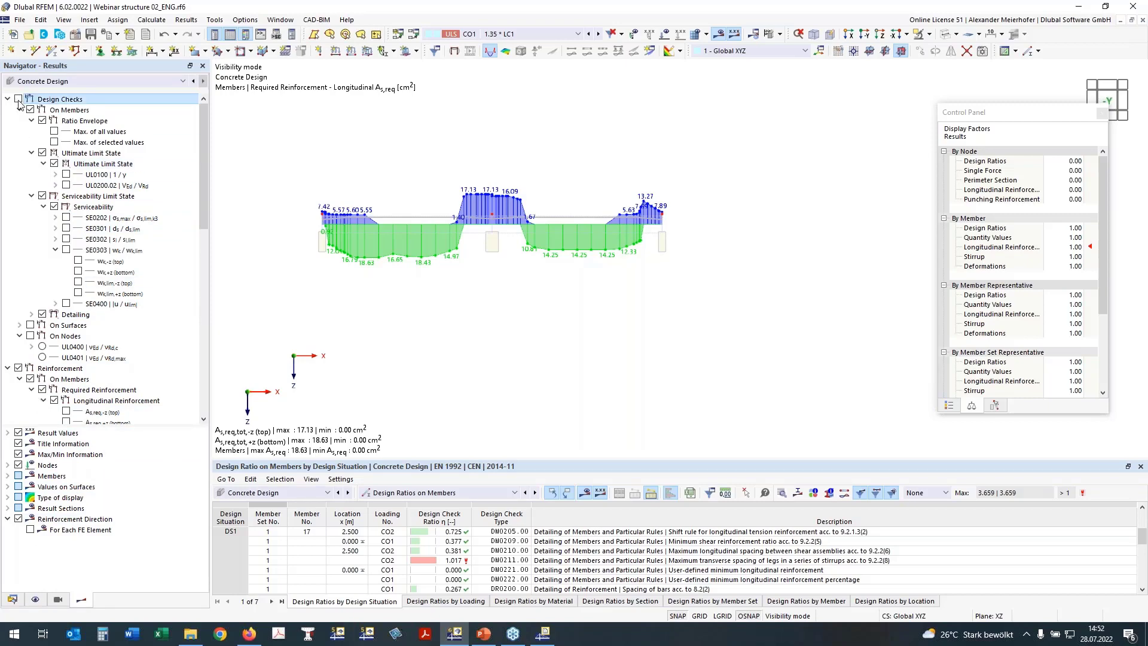
Hide the required-reinforcement diagram and display member reinforcement with top (-z) and bottom (+z) descriptions.
left_click(18, 368)
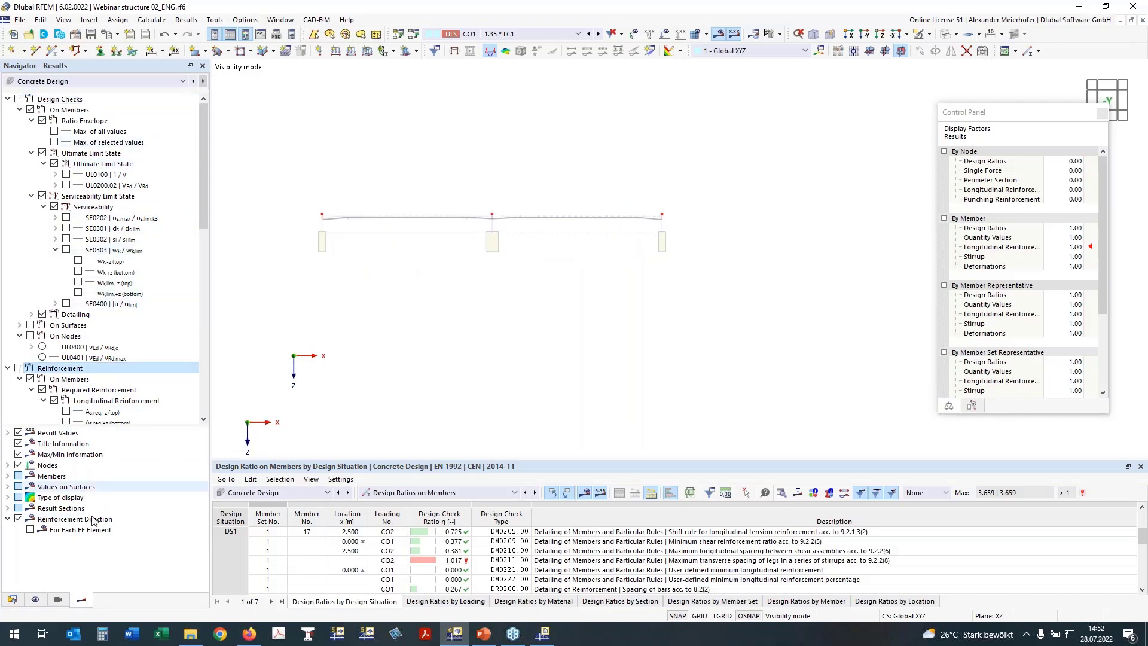
left_click(37, 599)
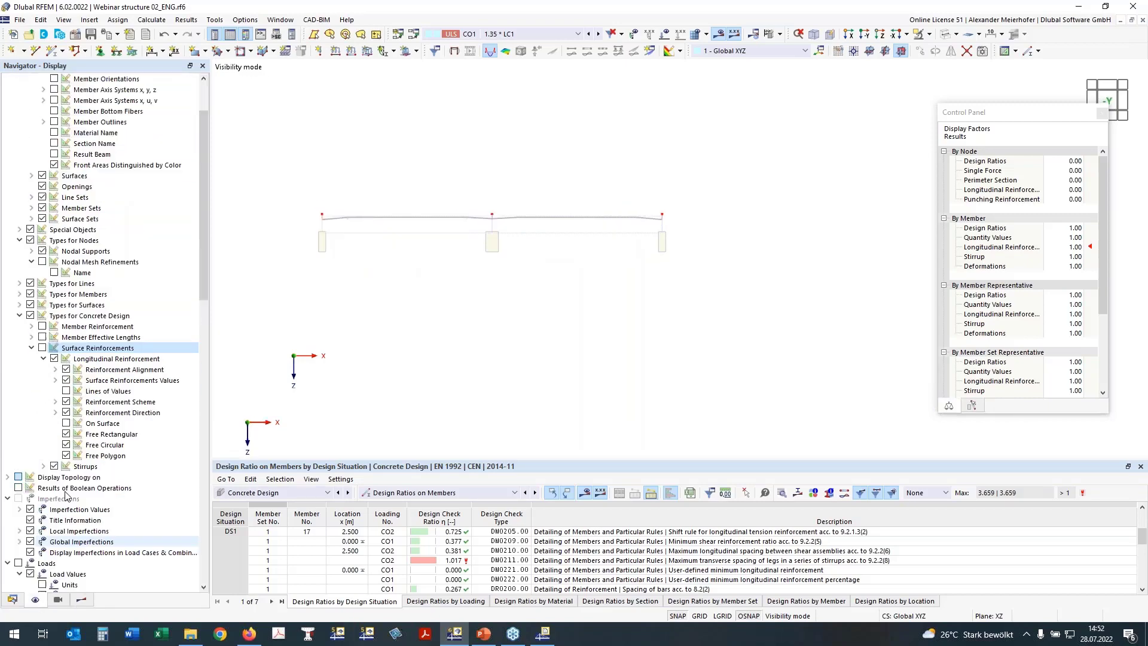
left_click(36, 331)
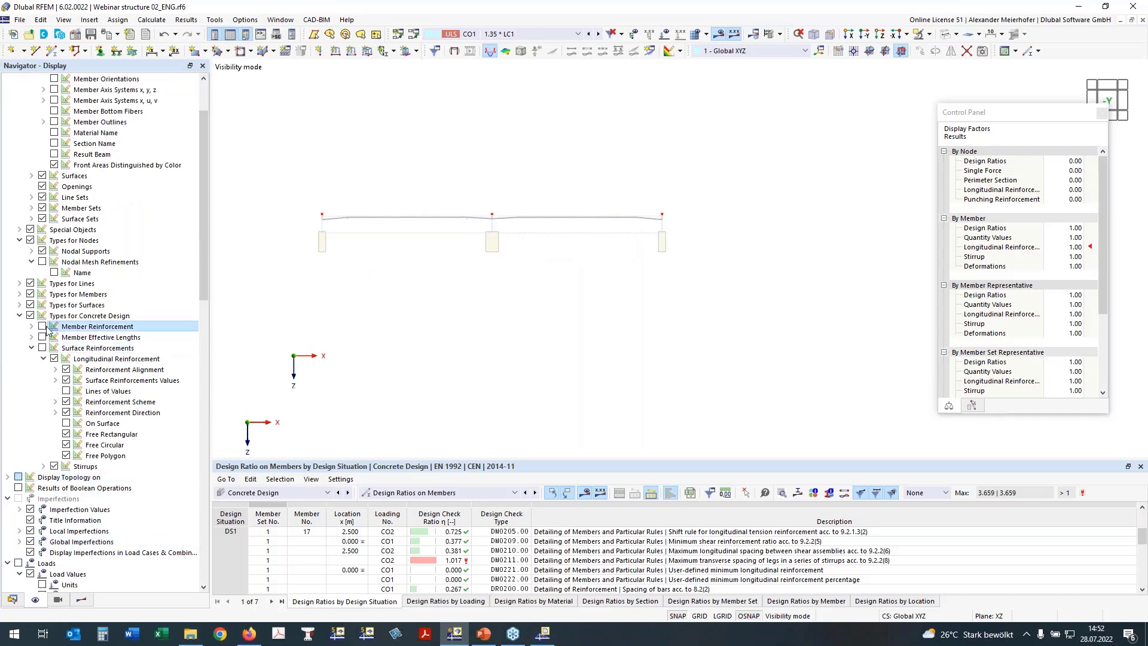
left_click(42, 327)
left_click(44, 337)
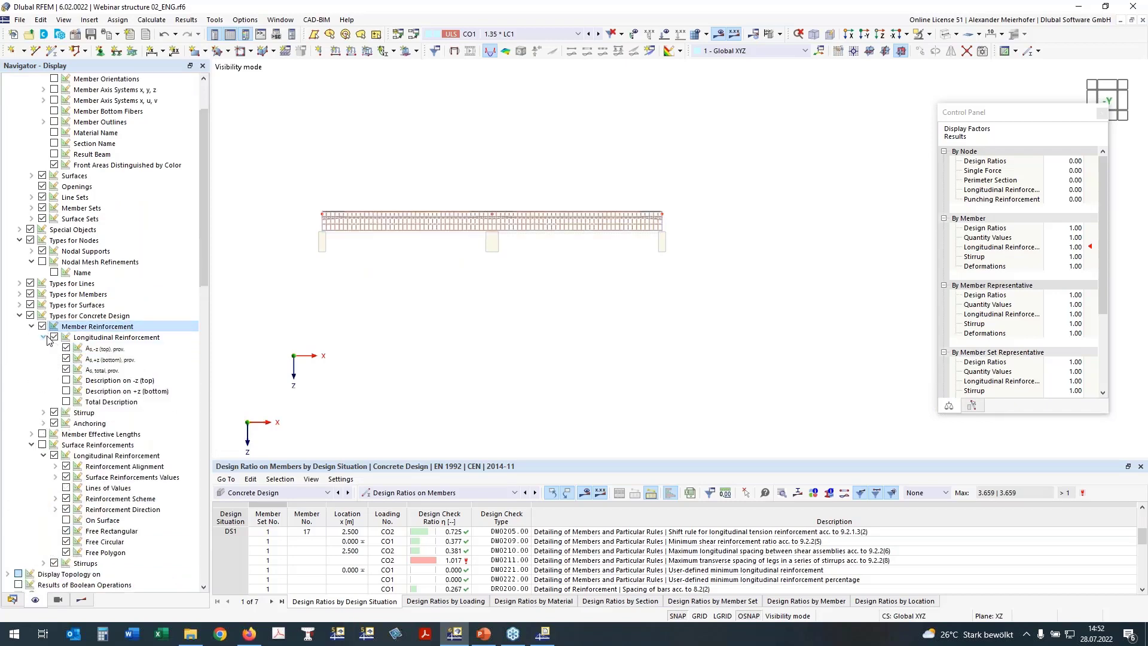
left_click(68, 386)
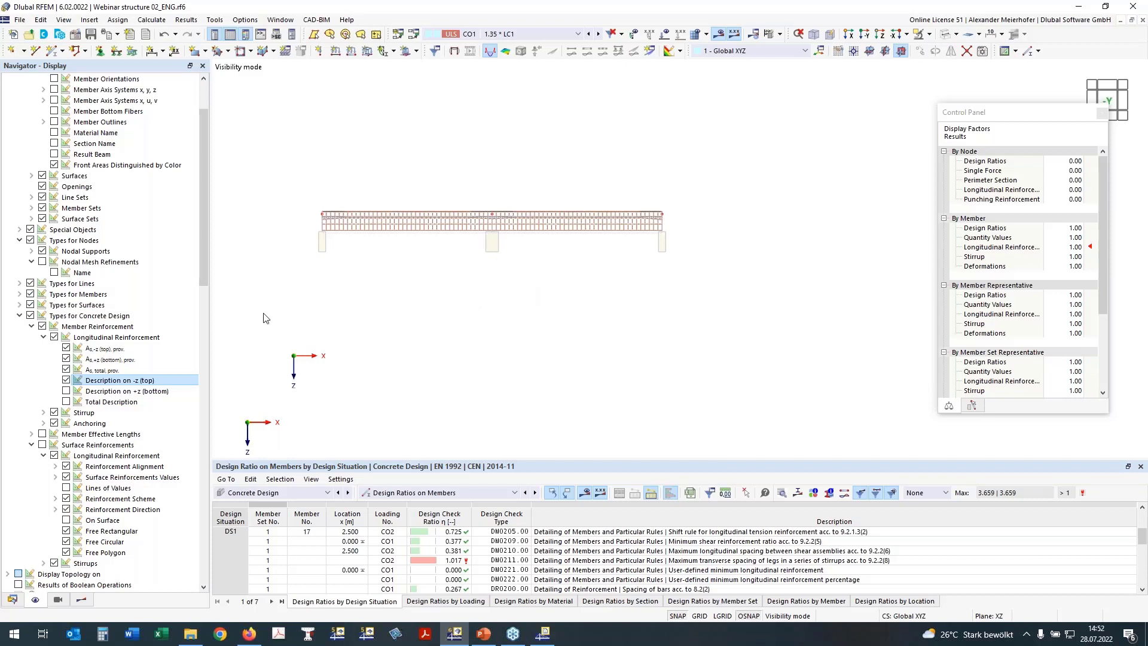
left_click(66, 391)
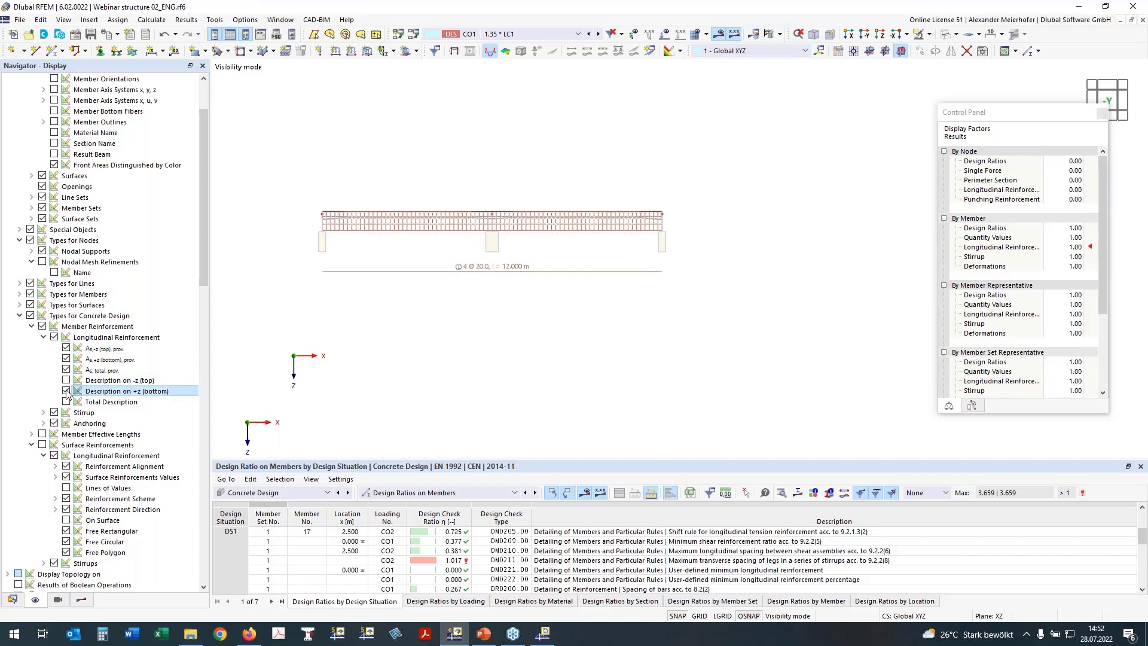
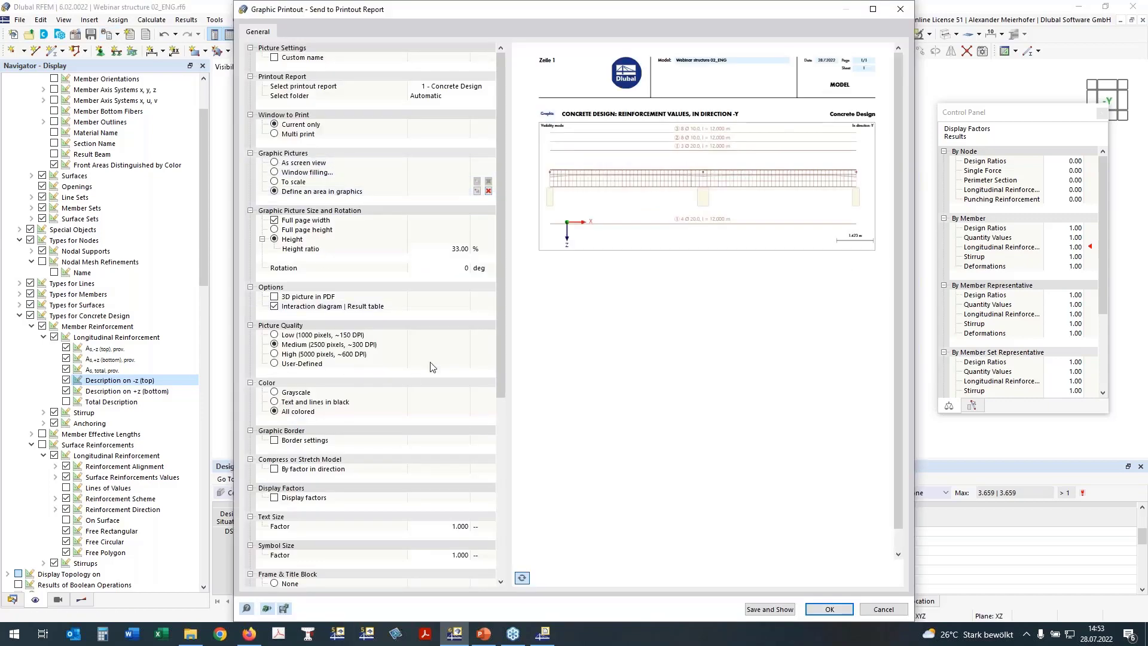
Send the direction -Y reinforcement graphic to printout report '1 - Concrete Design'.
left_click(829, 610)
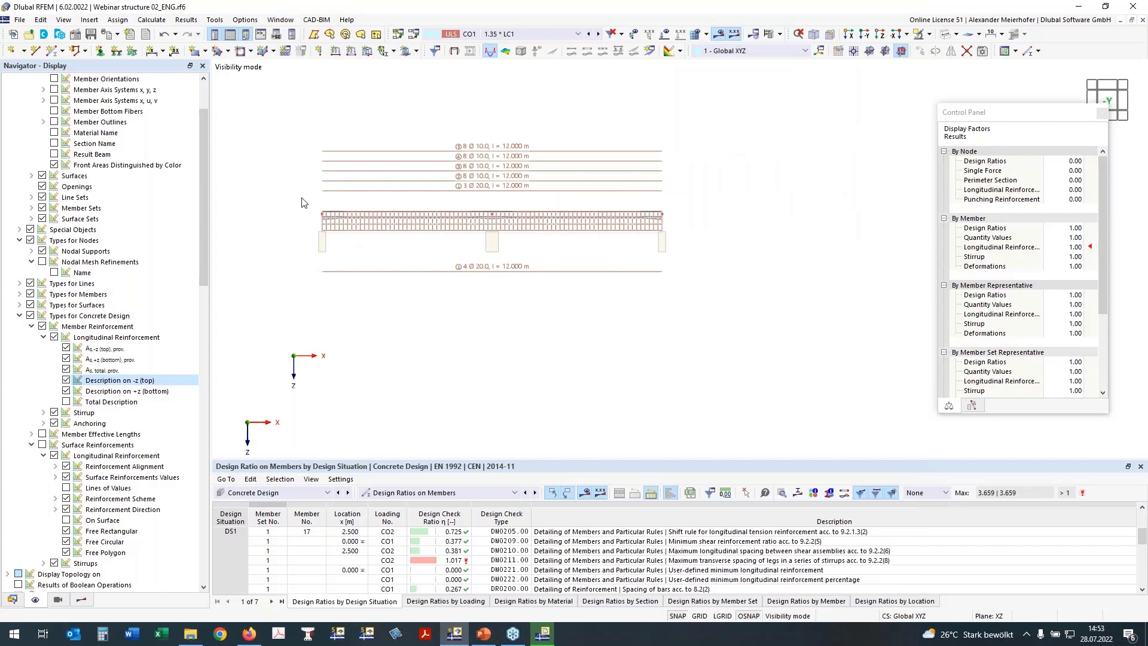
Exclude OS220 - T-Section and activate visibility so only OS200 - Slab over ground floor shows.
left_click(88, 600)
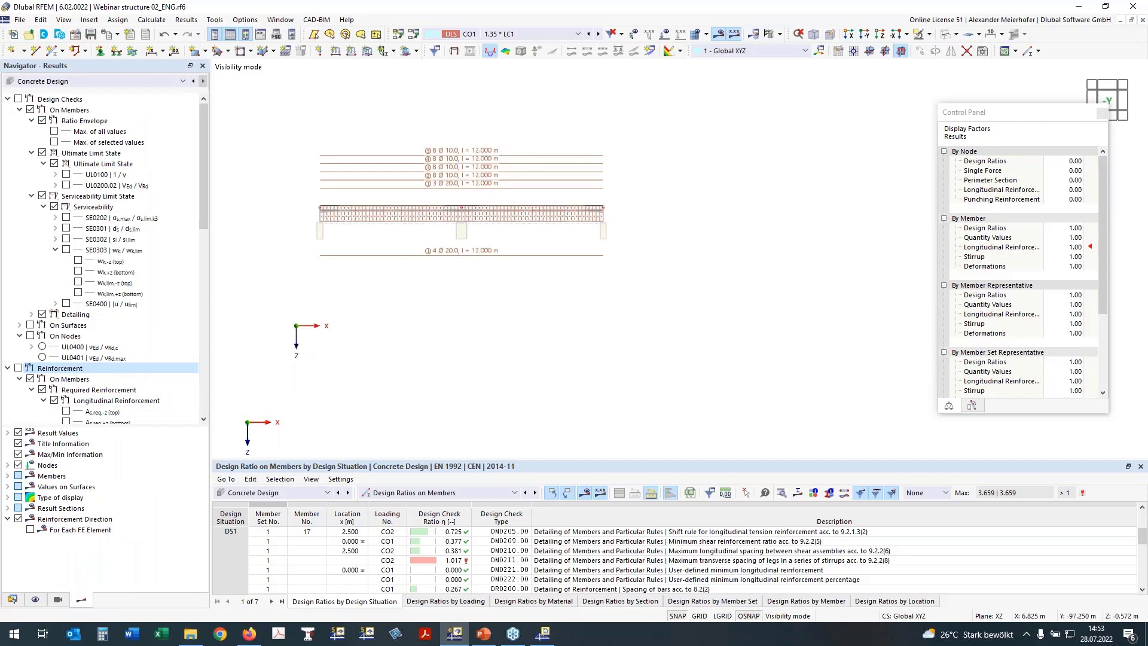
middle_click_drag(467, 311, 534, 309)
left_click(35, 600)
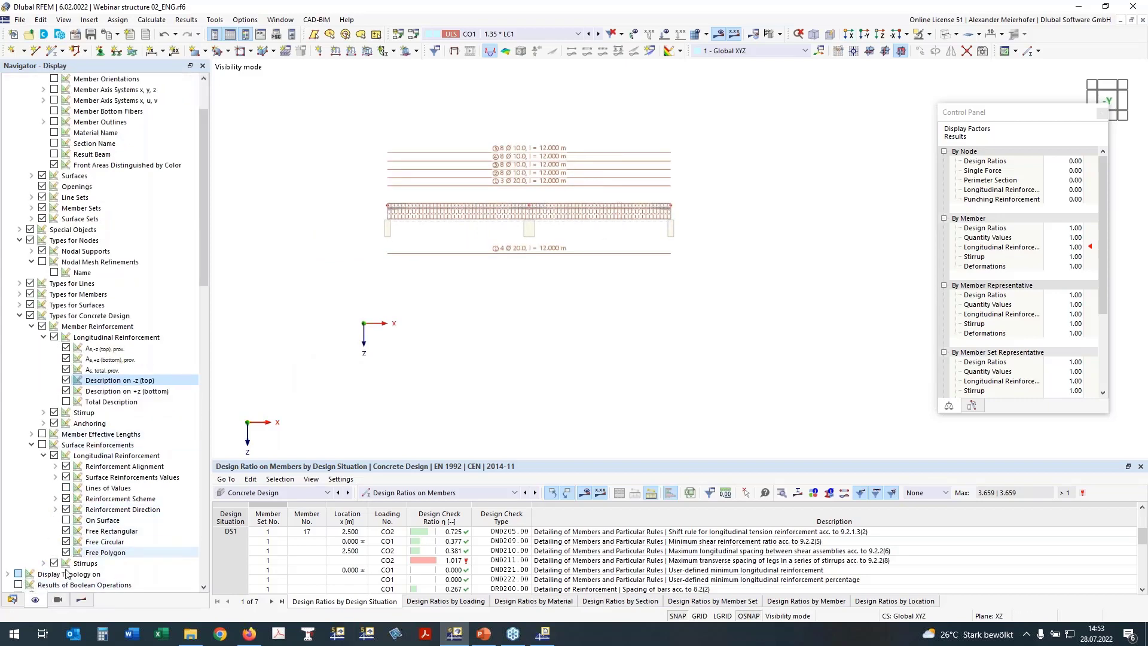
left_click(58, 599)
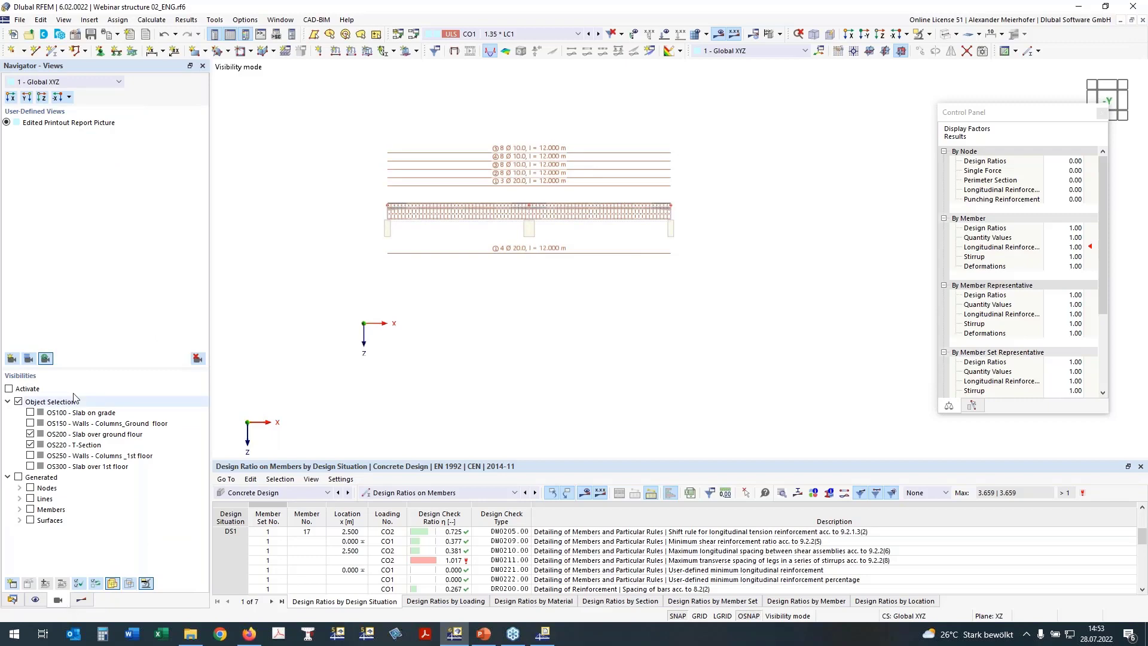
left_click(30, 445)
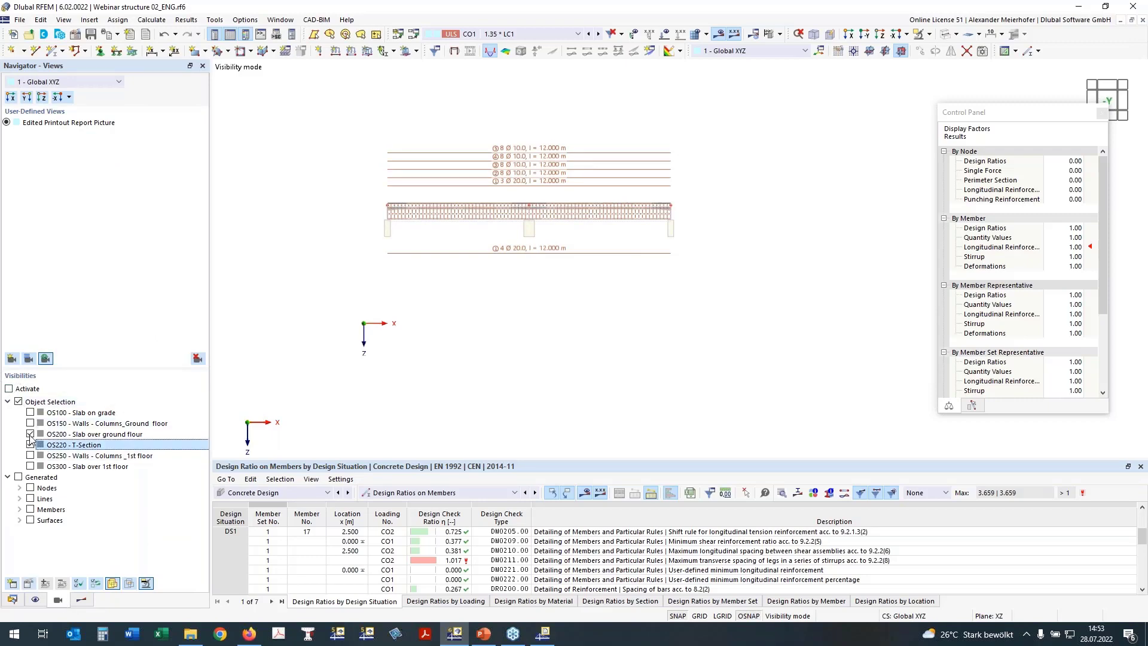
left_click(9, 391)
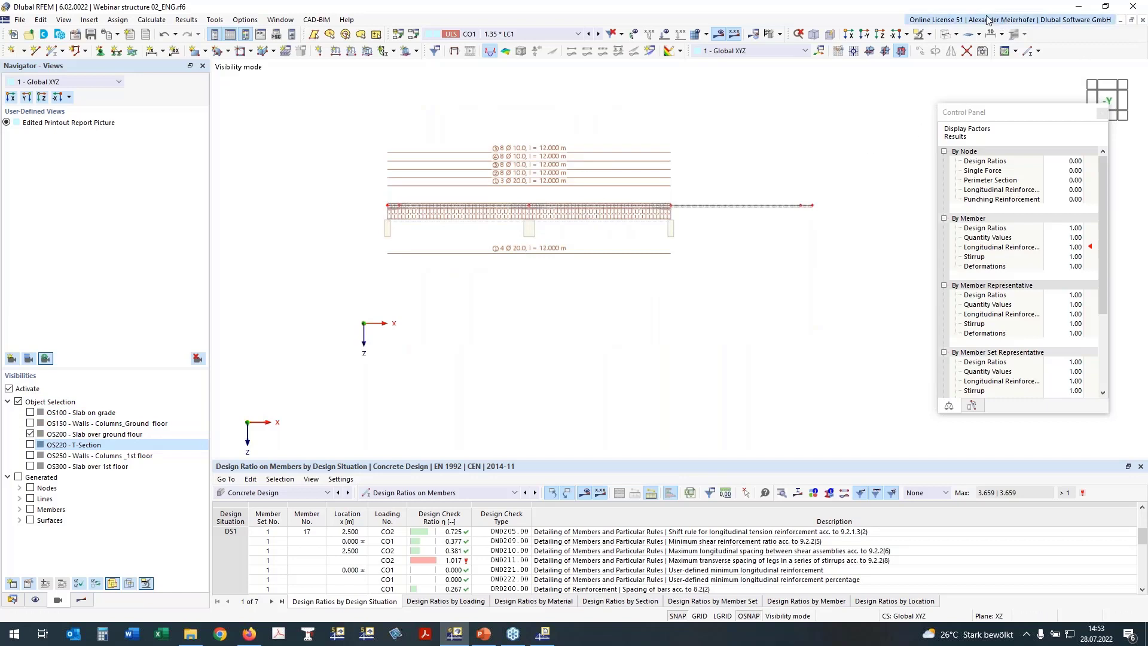
View the slab from above (+Z) and hide the member reinforcement drawing.
left_click(874, 37)
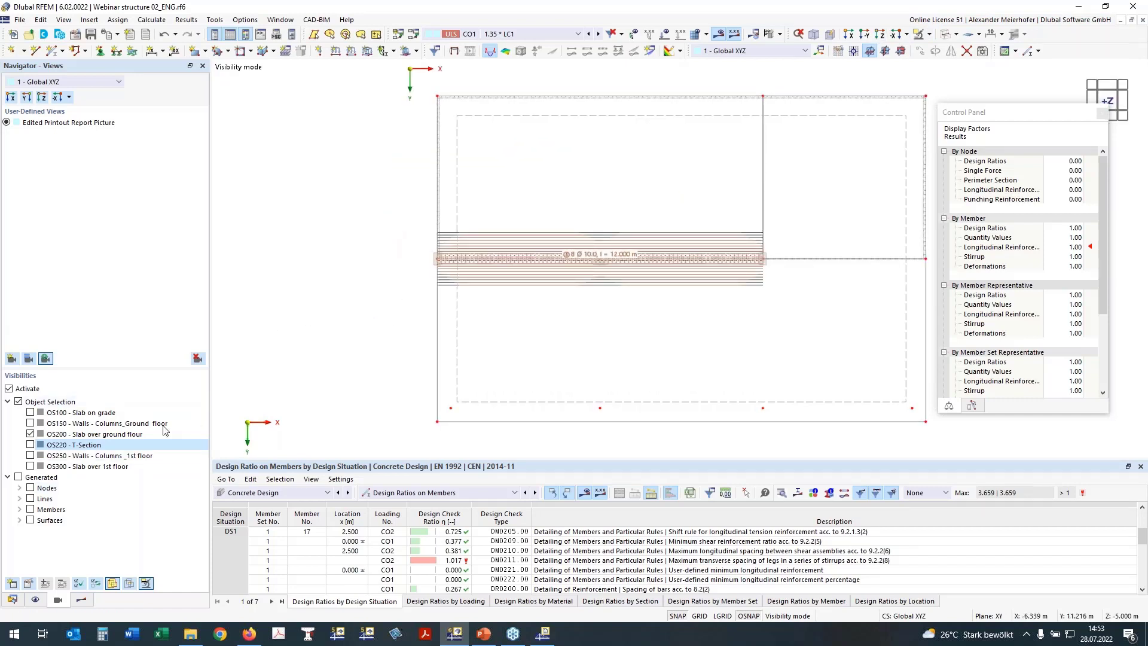
middle_click_drag(451, 329, 408, 332)
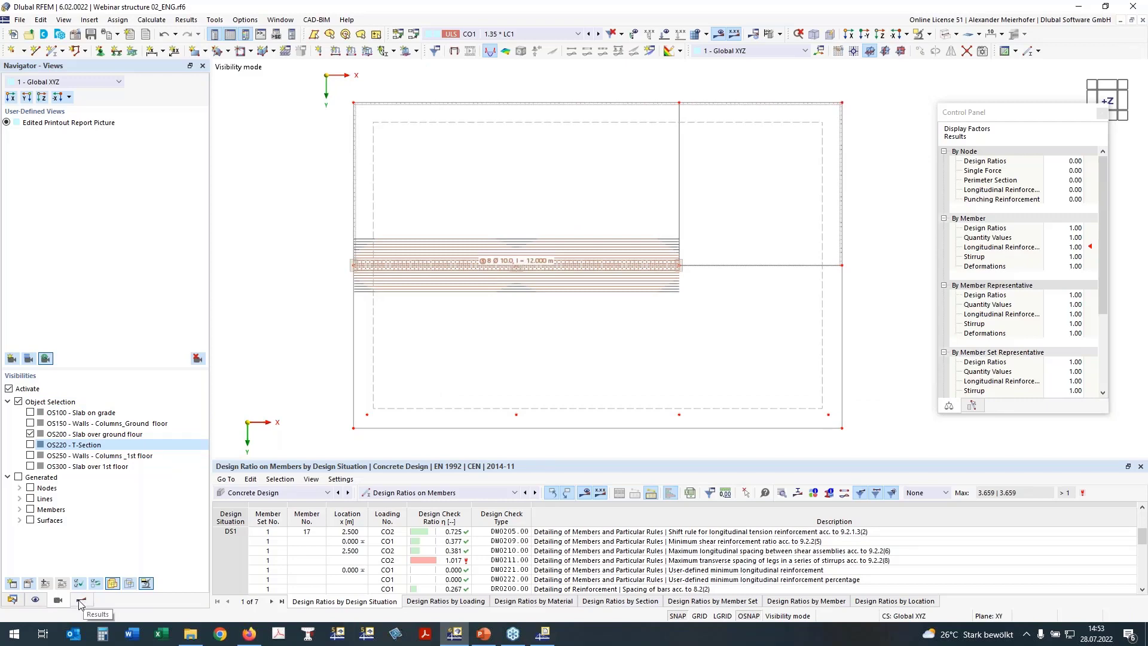
left_click(36, 599)
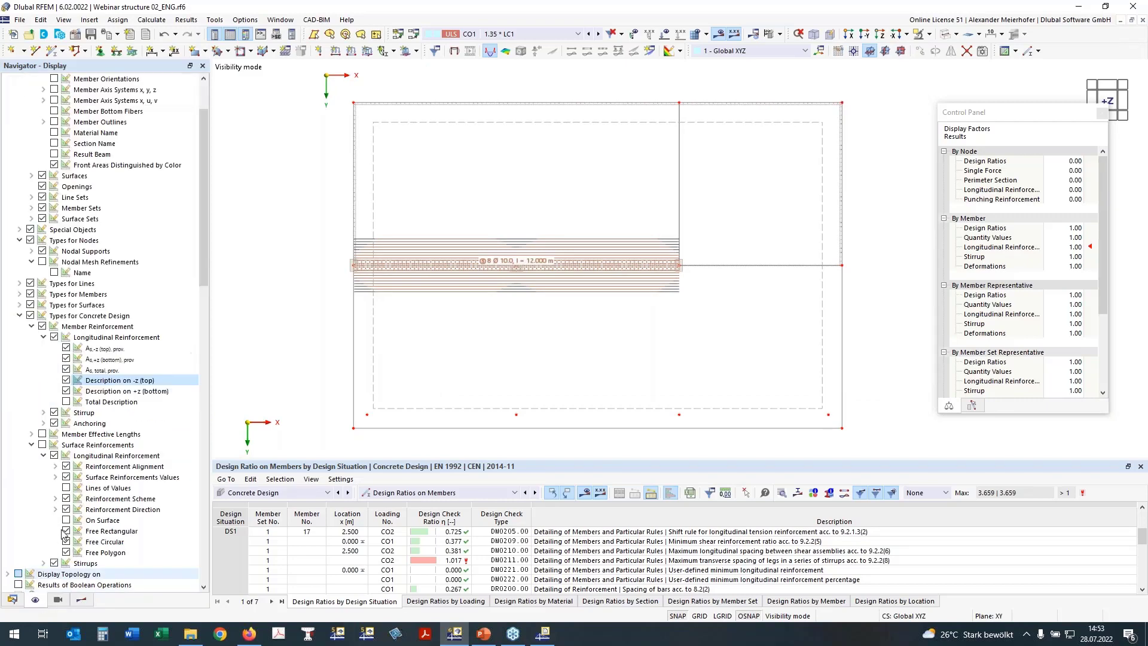
scroll(86, 255, "up", 3)
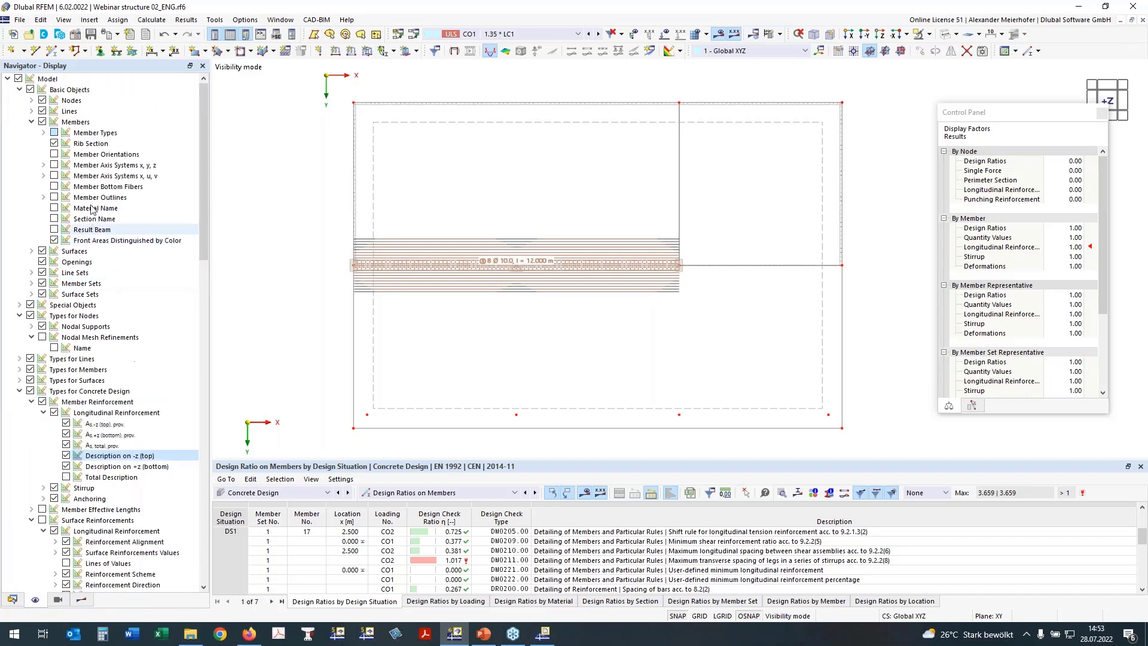
left_click(42, 402)
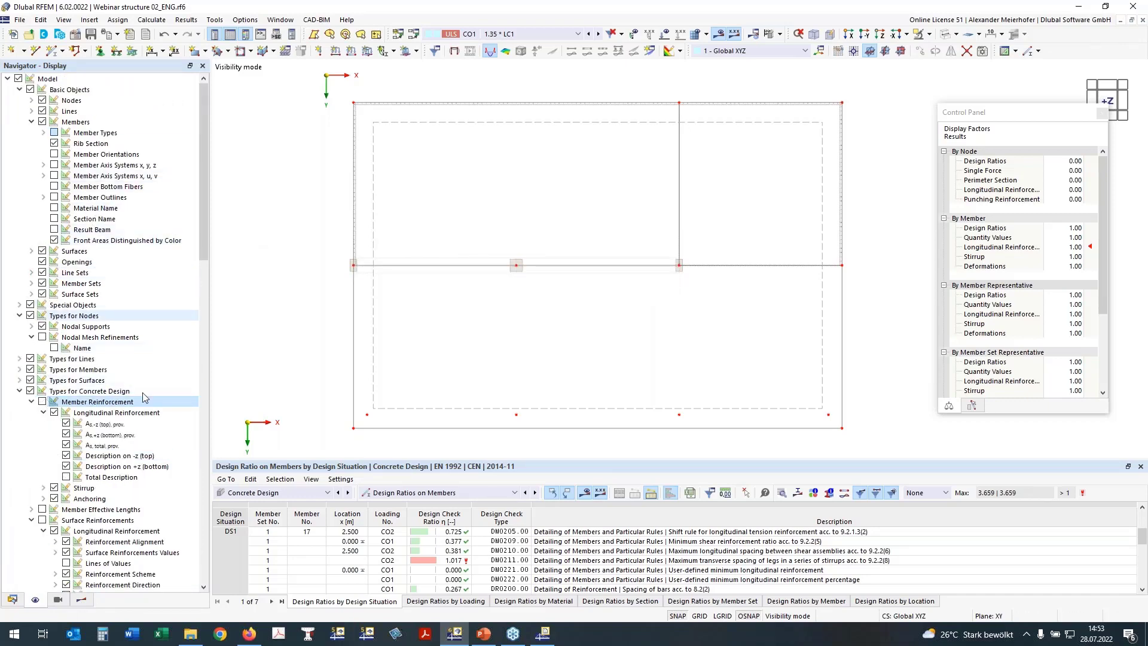
Turn off member checks and plot surface design check UL0101.01 on the slab.
left_click(81, 600)
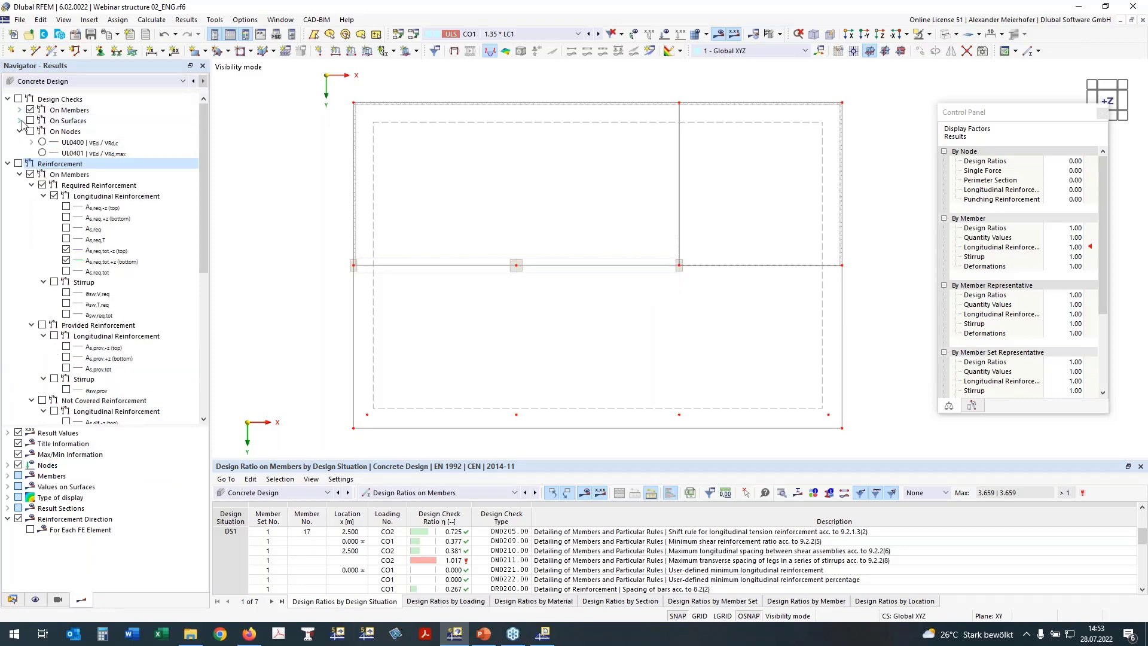
left_click(20, 120)
left_click(31, 111)
left_click(66, 153)
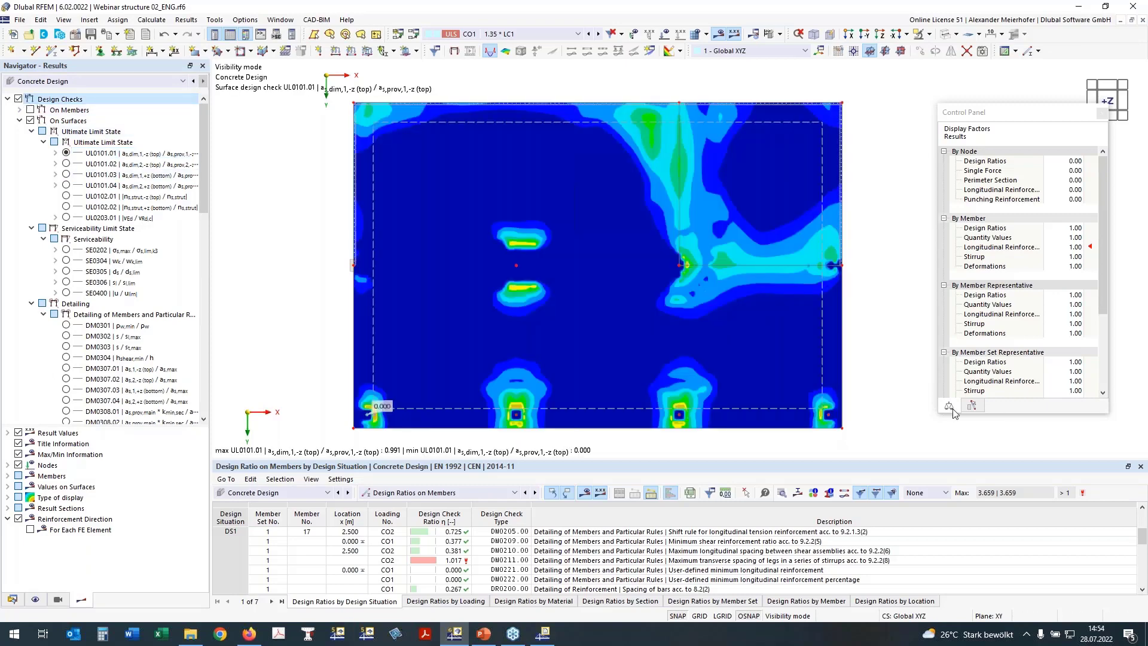
Browse surface check UL0101.02, serviceability check SE0400 and its uz deformation contour.
left_click(66, 164)
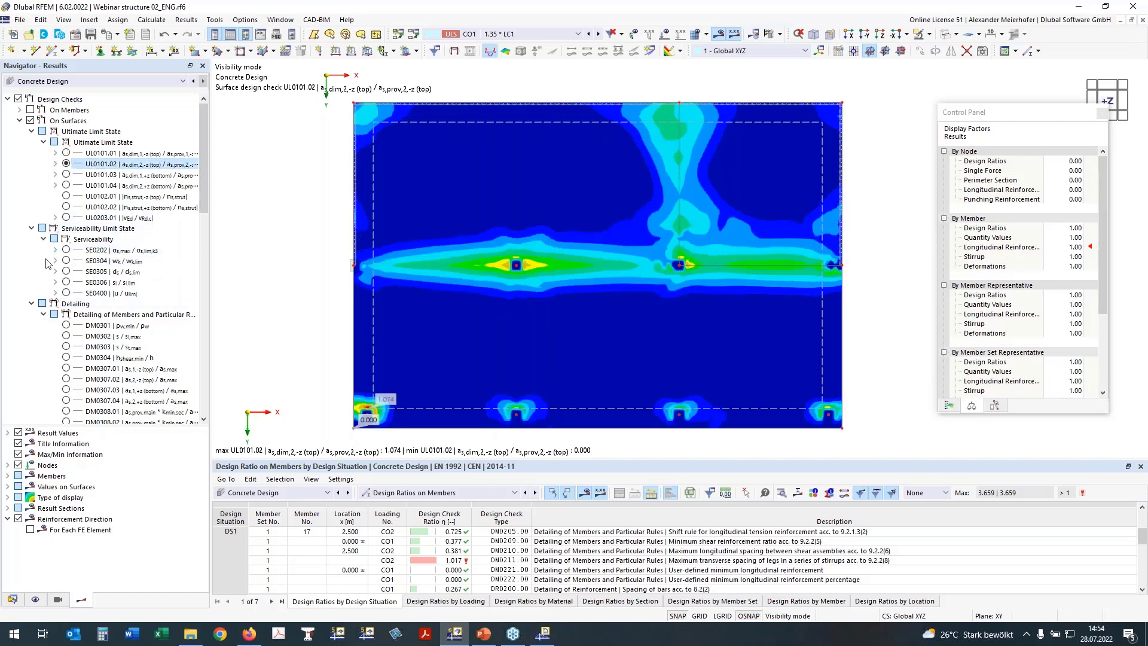
left_click(66, 293)
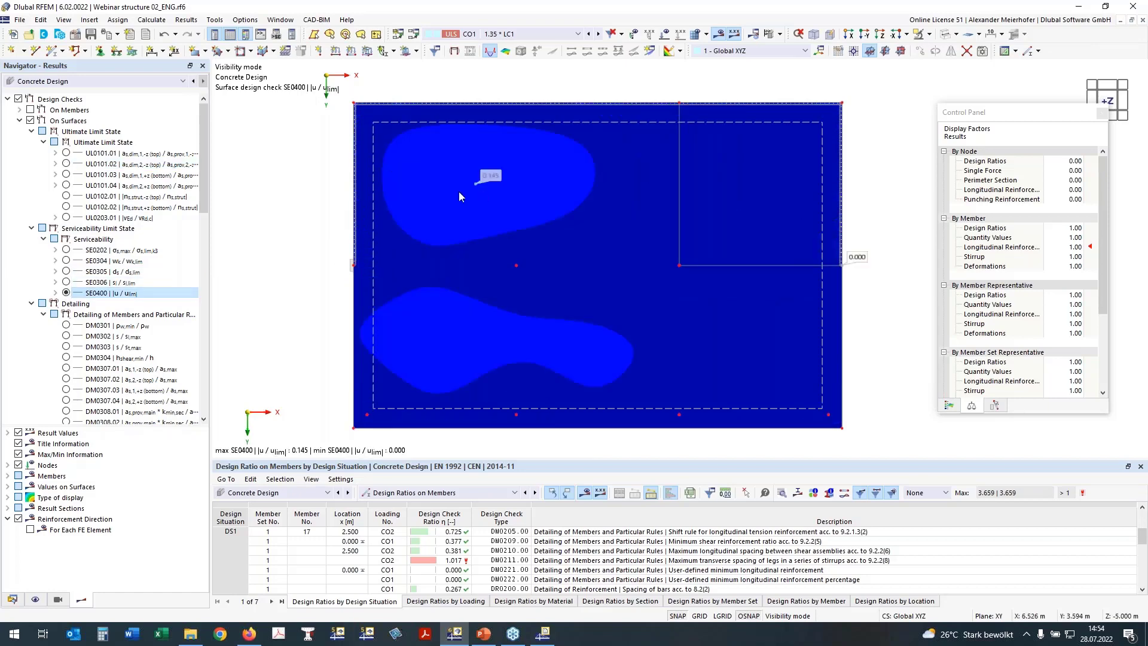
left_click(55, 293)
left_click(78, 303)
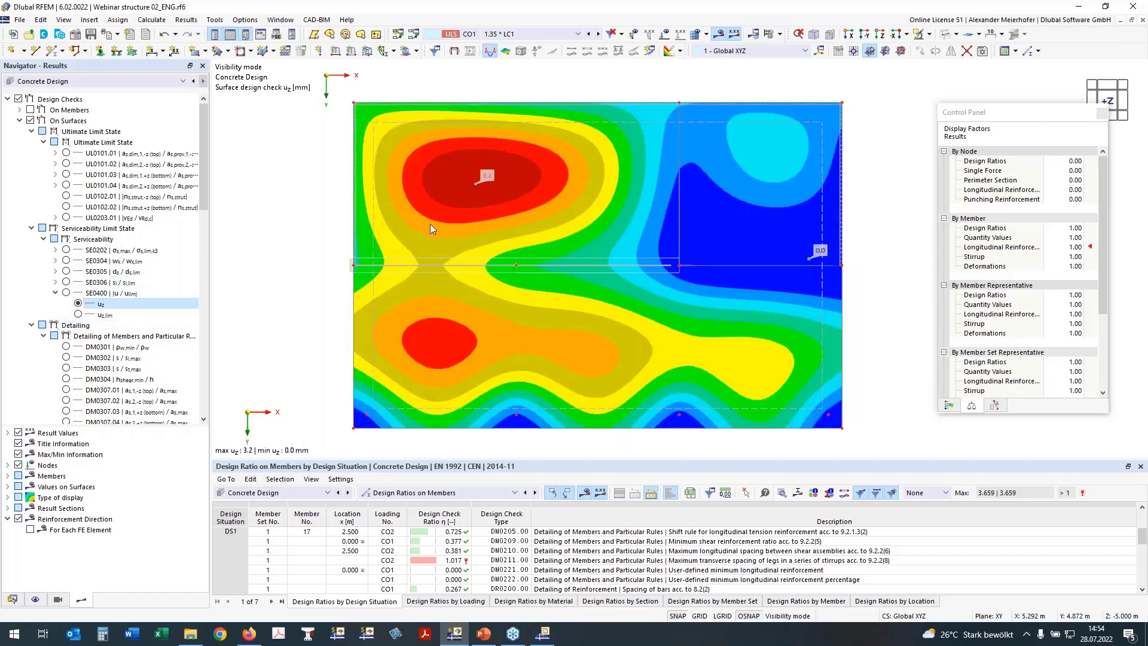
left_click(55, 293)
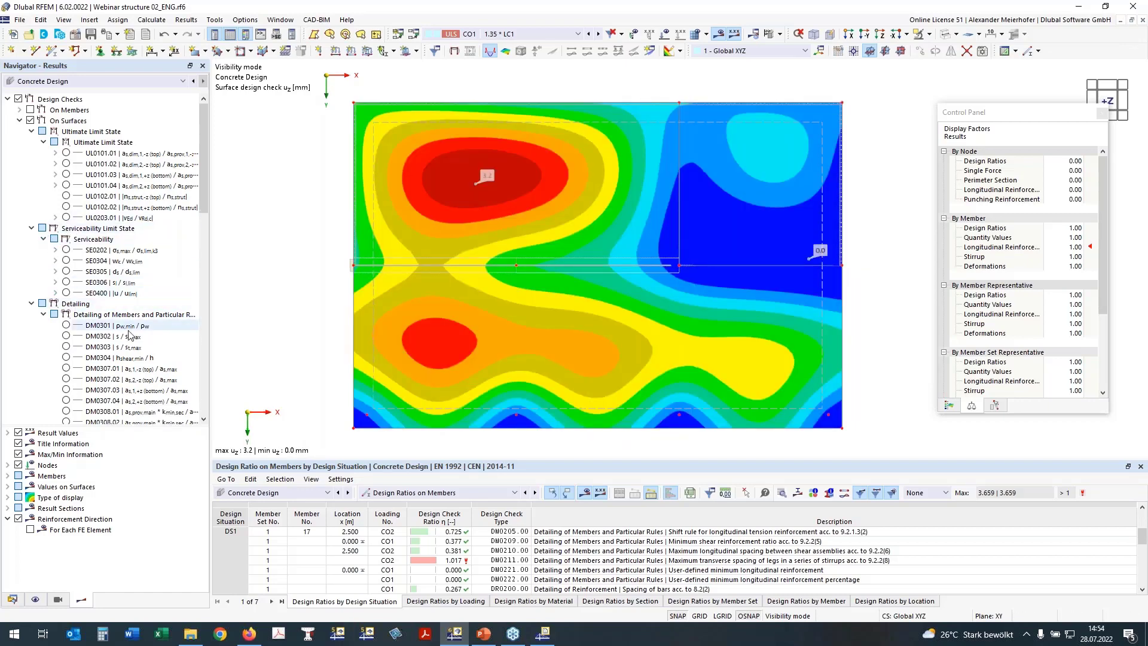
left_click(31, 304)
Show punching check UL0400 at the column nodes and hide the surface contours.
left_click(30, 314)
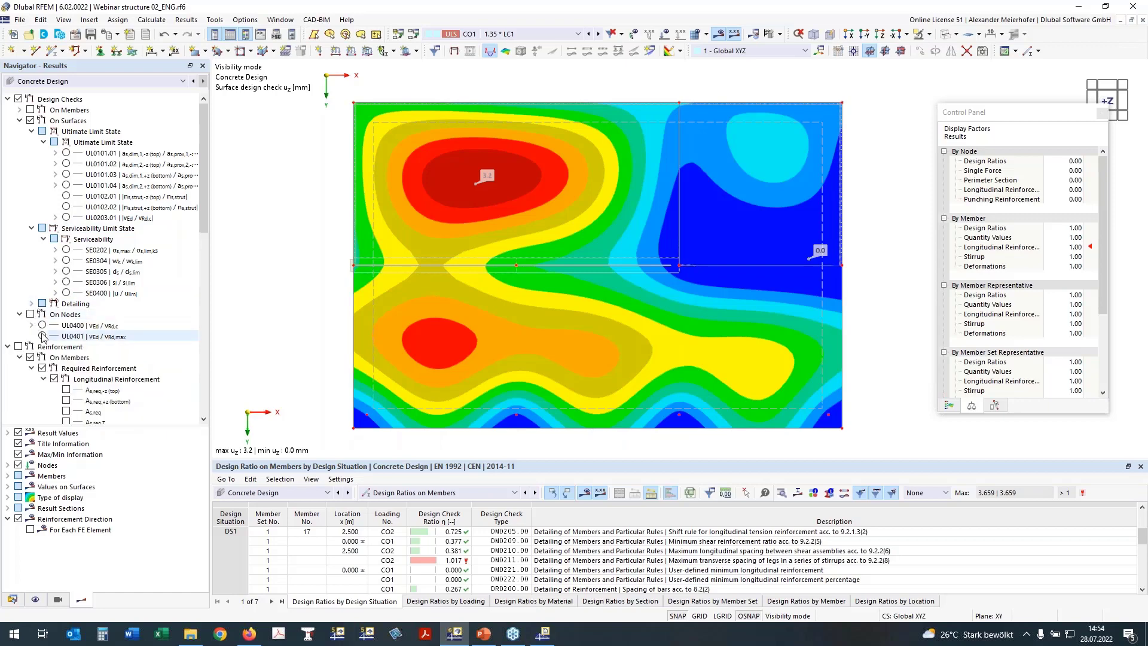
left_click(41, 326)
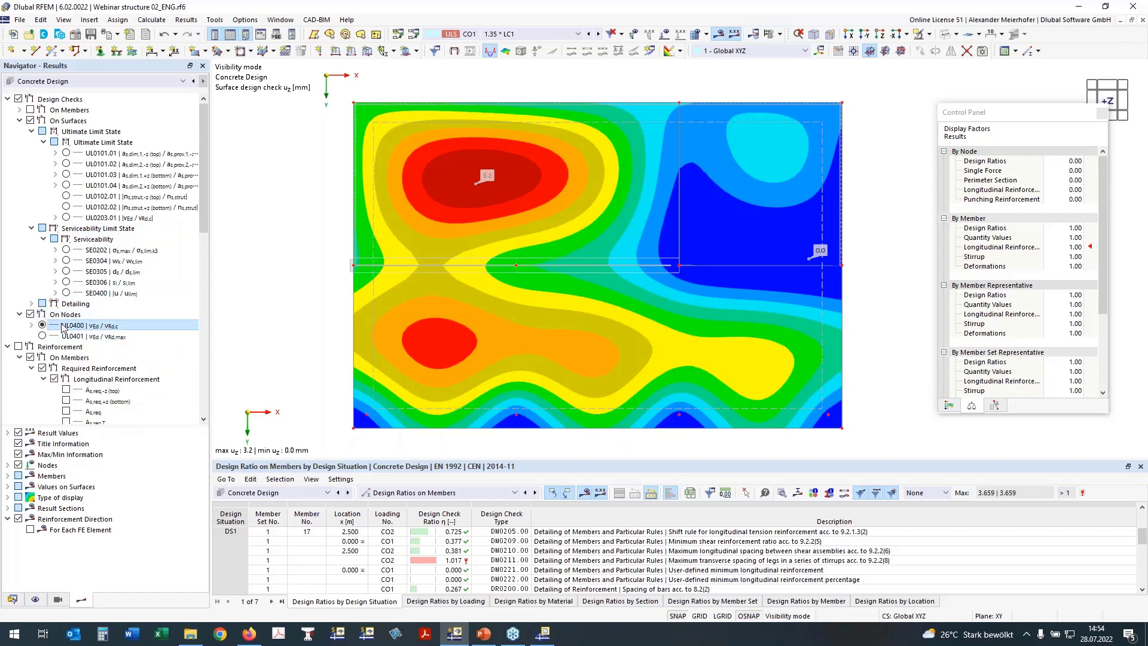
mouse_move(458, 320)
middle_mouse_down()
mouse_move(440, 284)
mouse_move(449, 306)
middle_mouse_up()
left_click(29, 120)
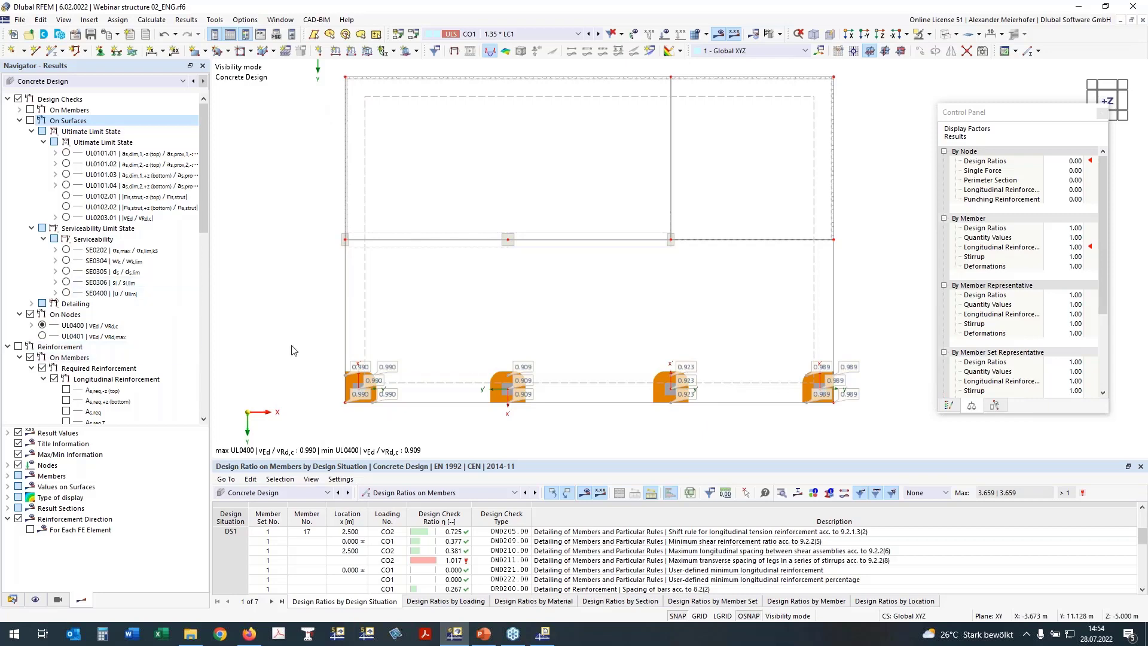
Collapse the Reinforcement branch and bring up the Concrete Design printout report.
left_click(8, 347)
middle_click_drag(452, 400, 479, 415)
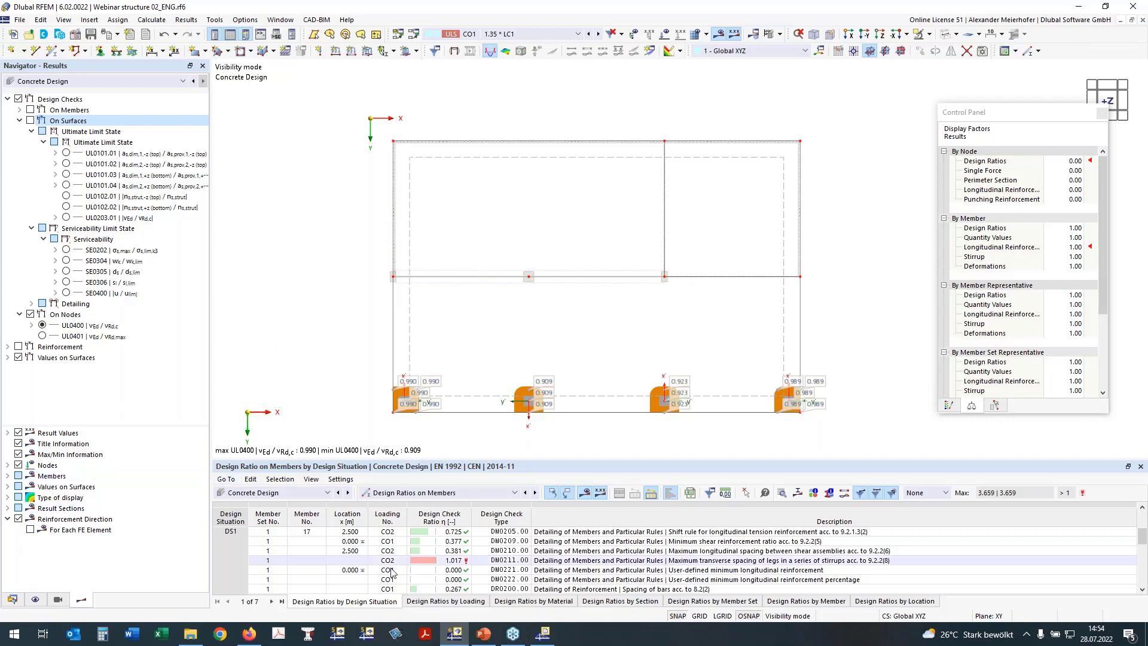
left_click(545, 633)
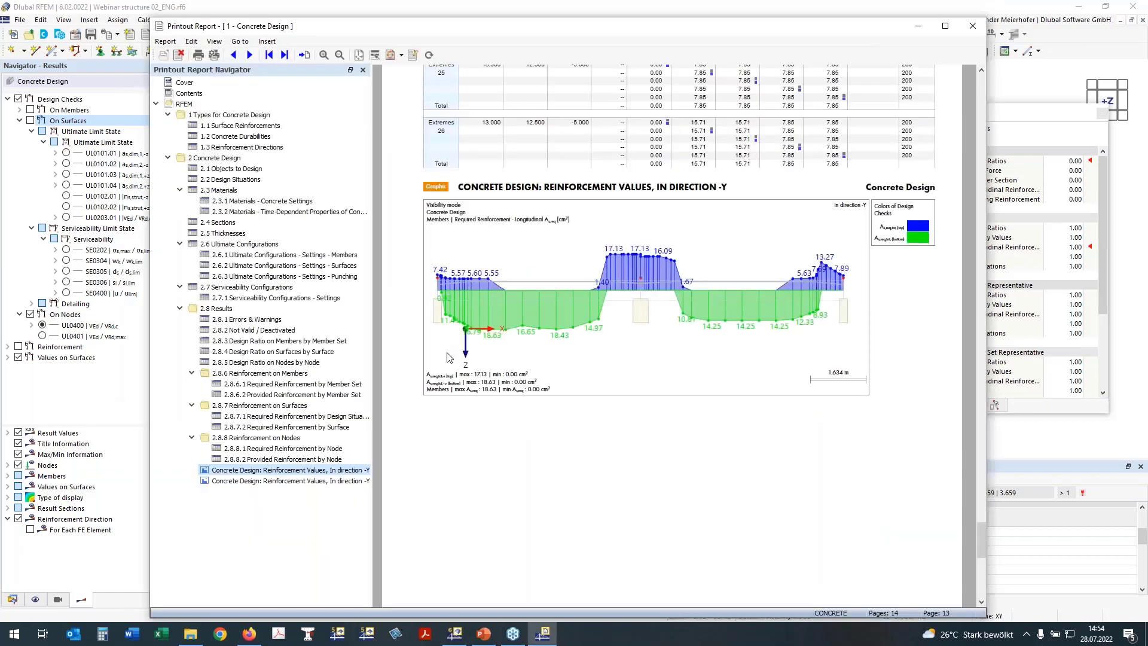
Scroll the report, minimise it, and call up the Printout Reports options in the Data navigator.
scroll(375, 357, "up", 10)
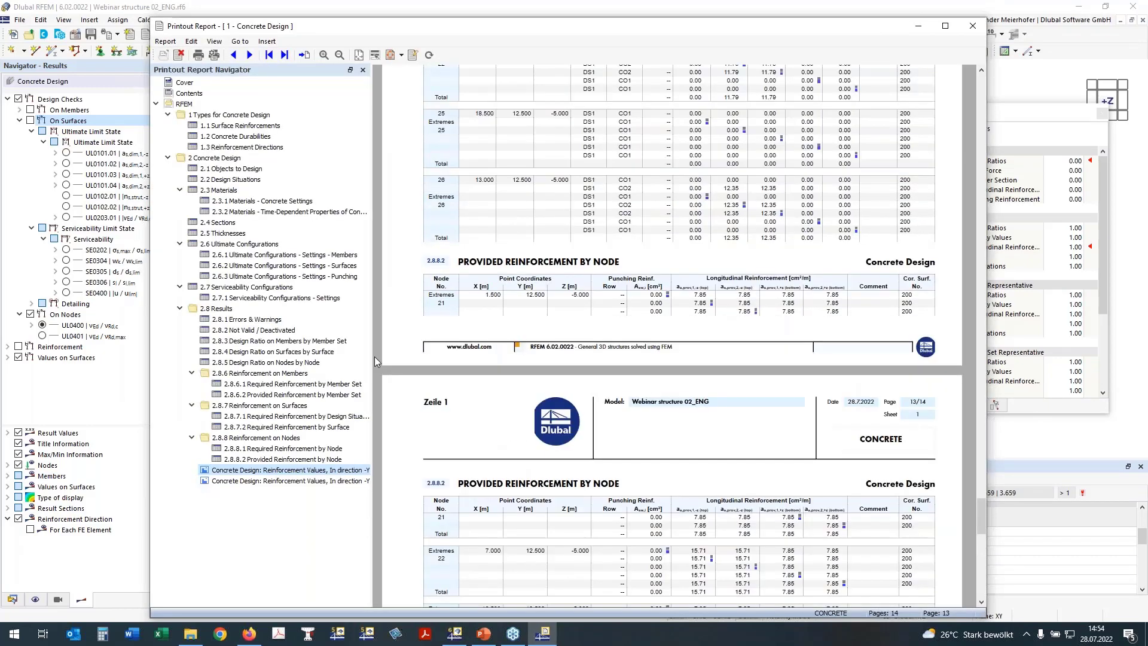
scroll(374, 356, "down", 8)
left_click(921, 31)
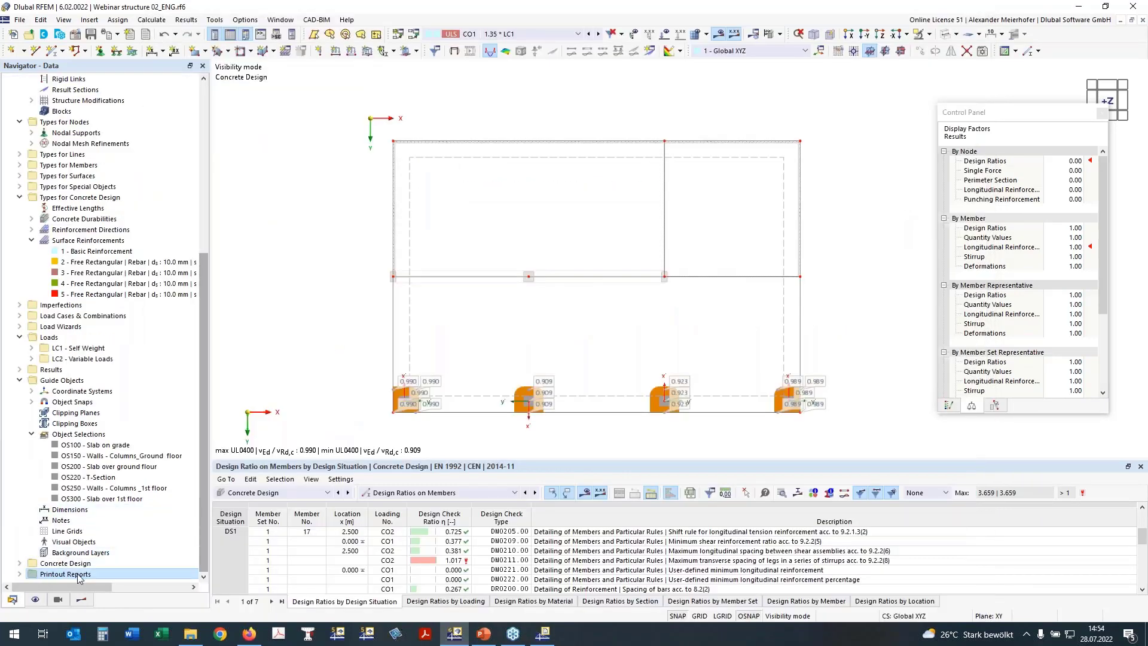
right_click(45, 574)
Create a new printout report named 'Annex for Plots' with all report items cleared.
left_click(91, 509)
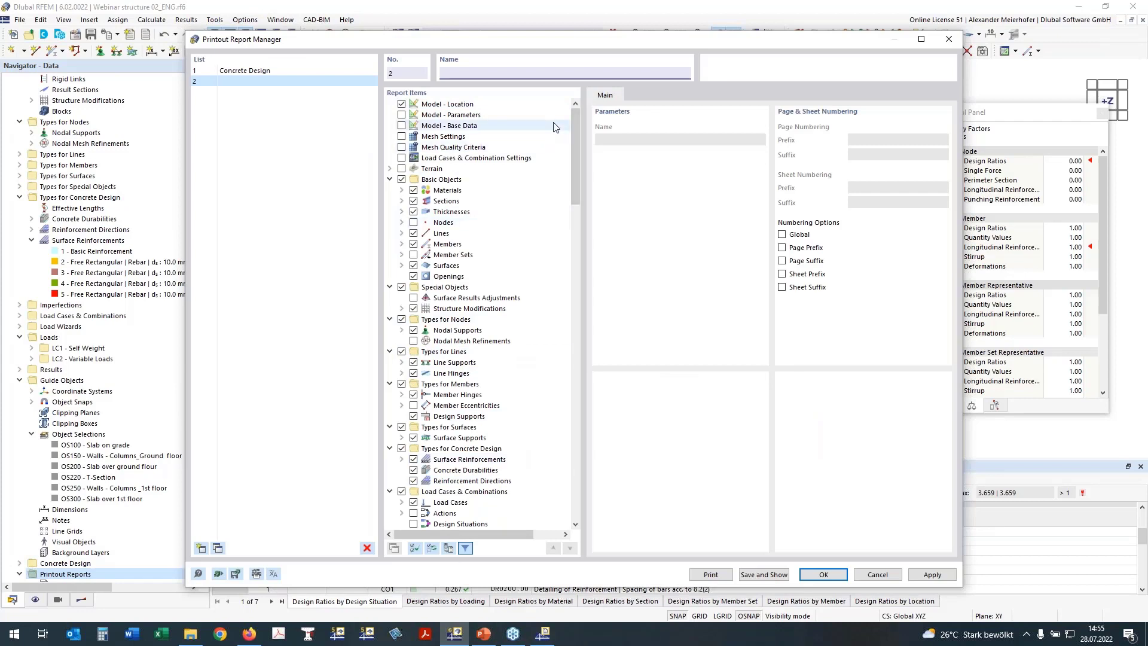
type("Annex for Plots")
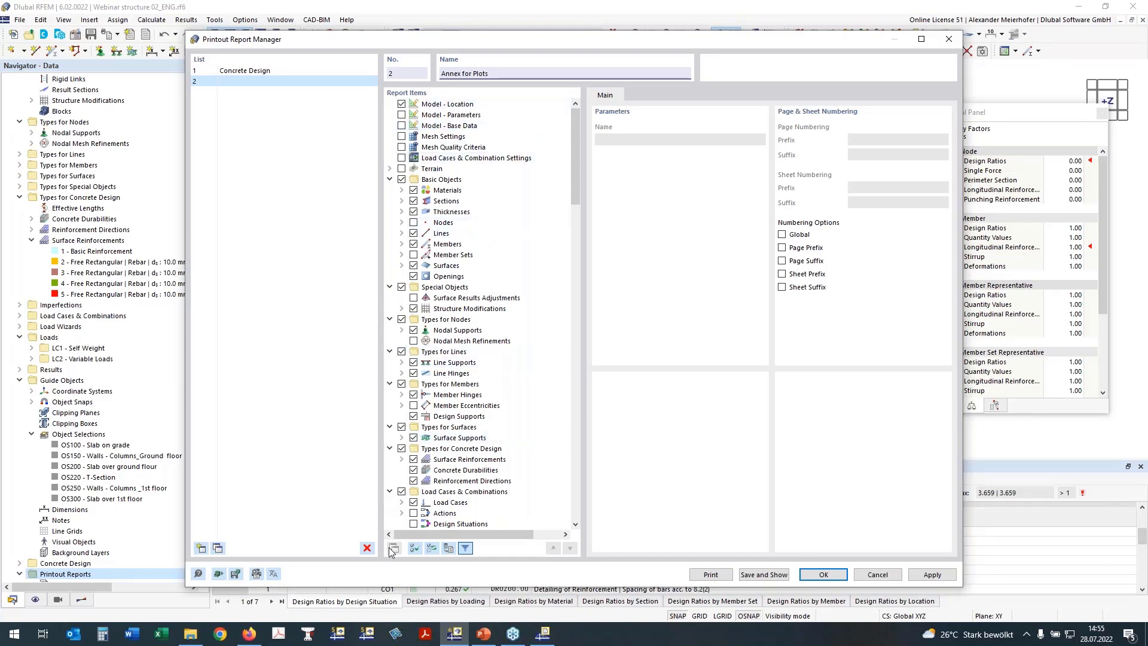
left_click(415, 549)
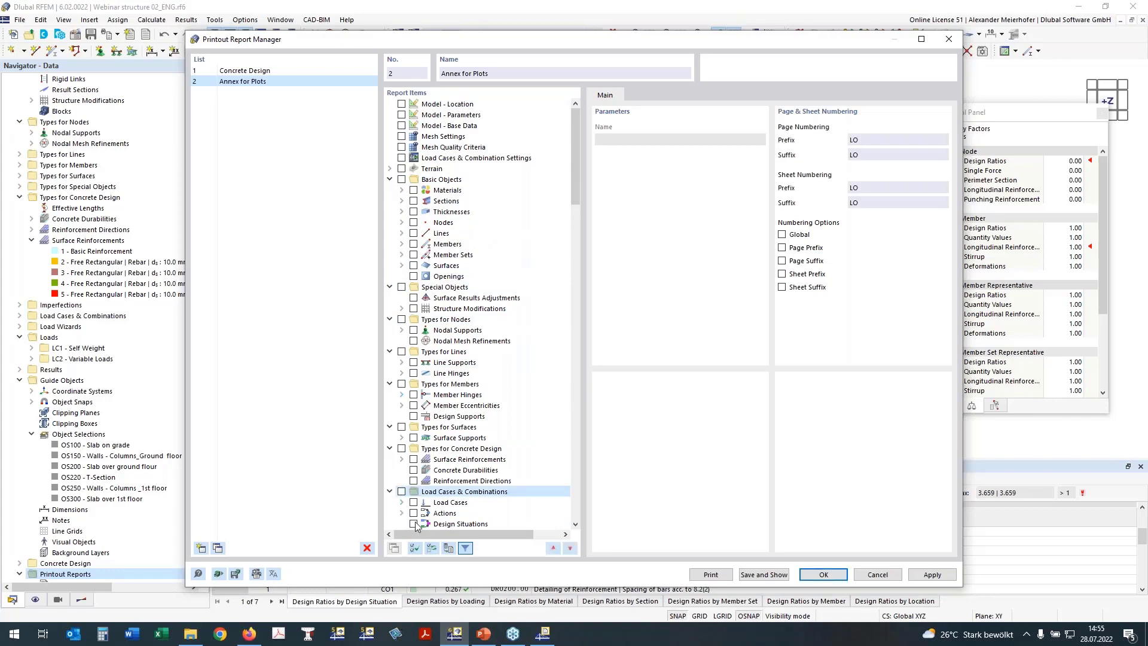
left_click(458, 524)
scroll(557, 477, "down", 7)
scroll(558, 477, "down", 15)
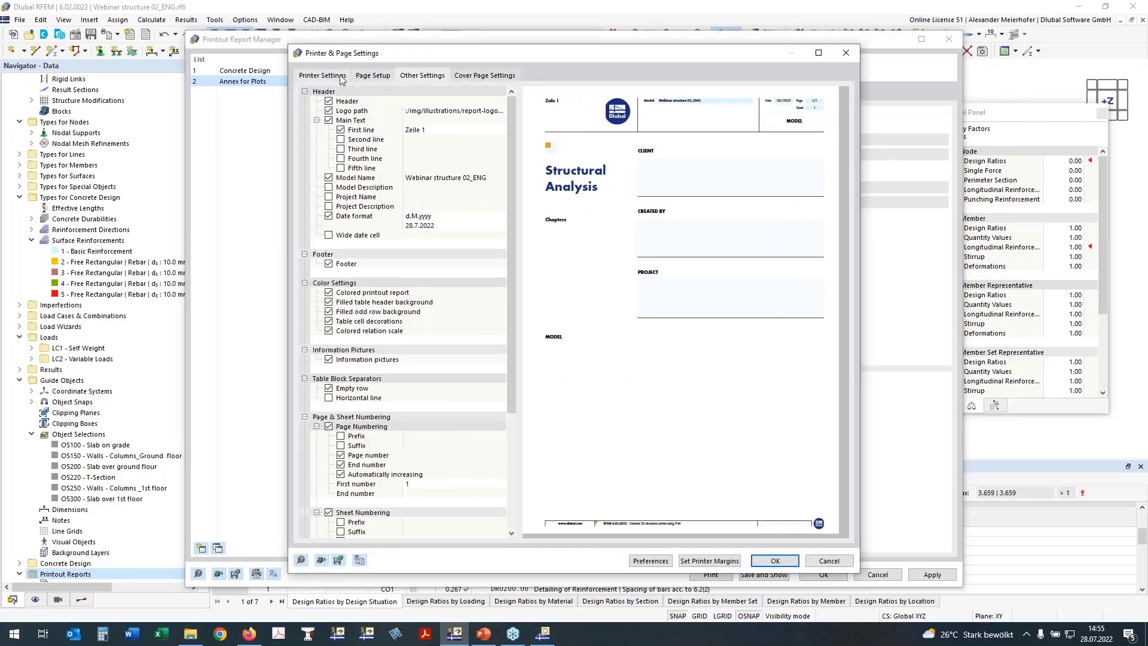
Select the iR-ADV 6065 as the report's printer.
left_click(373, 76)
left_click(334, 76)
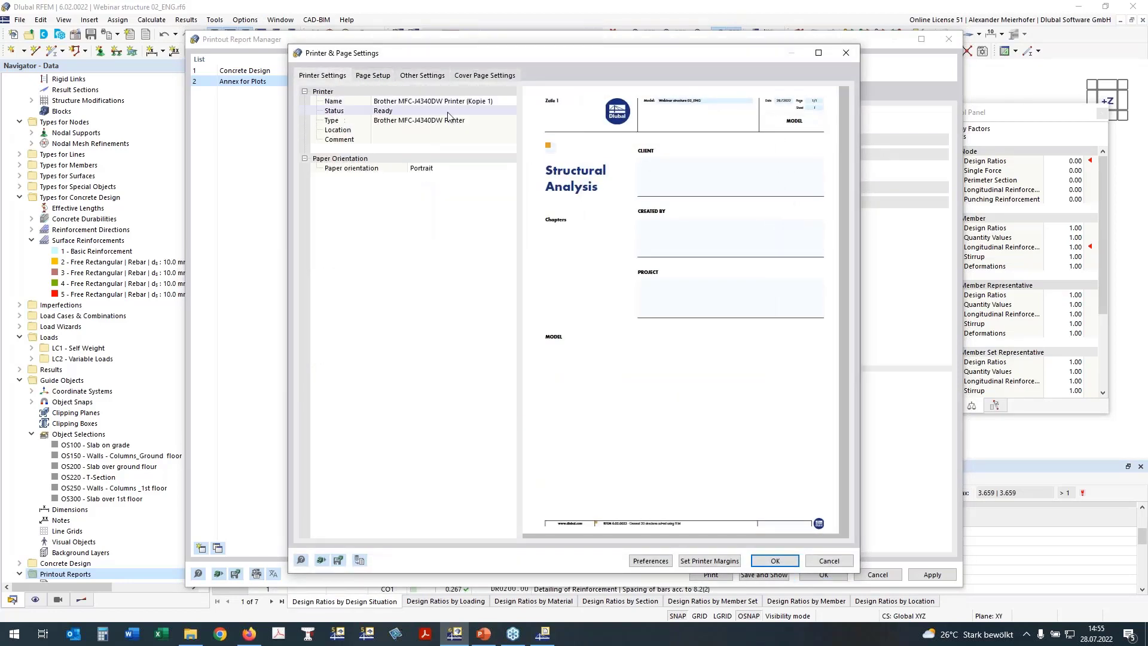
left_click(452, 103)
left_click(451, 102)
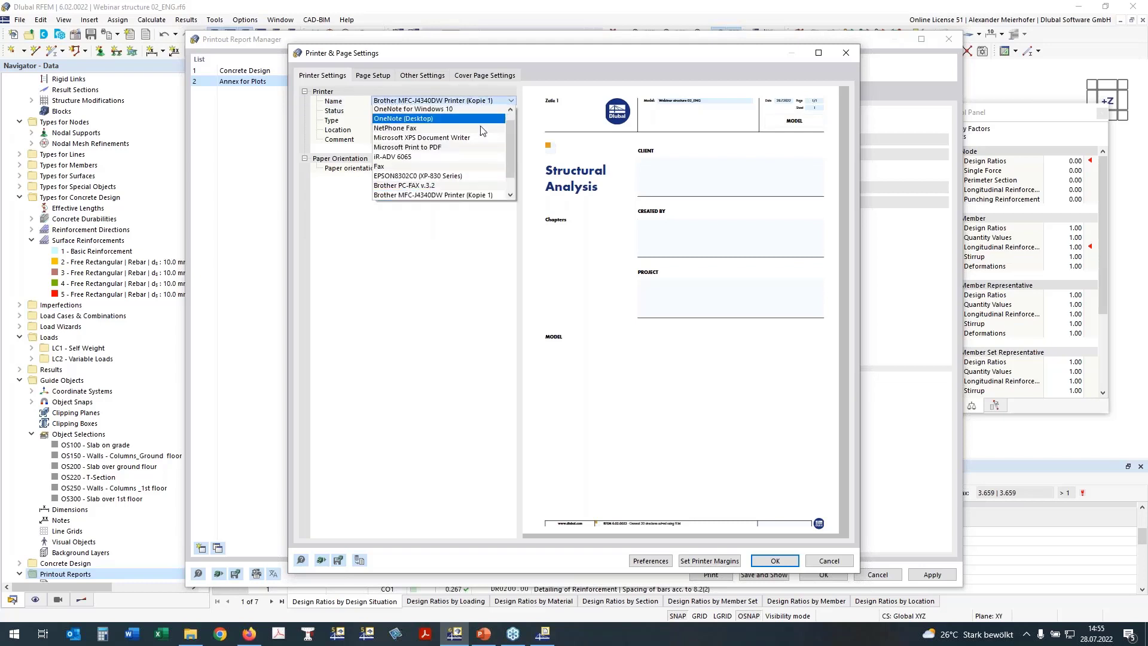
left_click(445, 158)
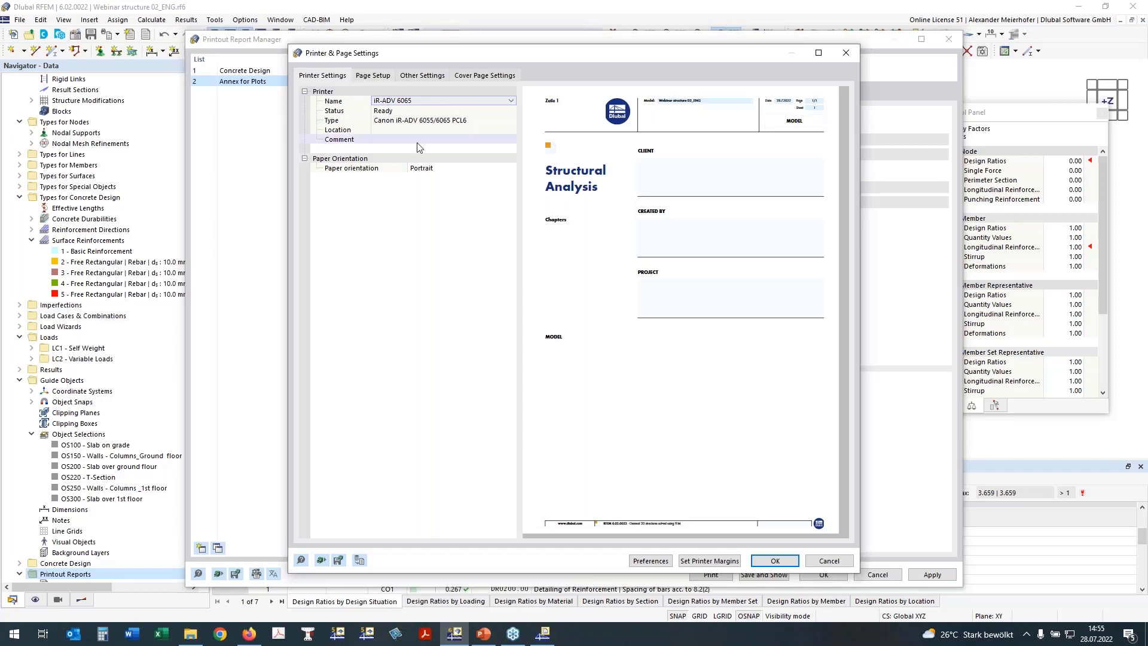
Set A3 paper with a 7 mm bottom margin, drop the cover page, and accept.
left_click(375, 78)
left_click(441, 101)
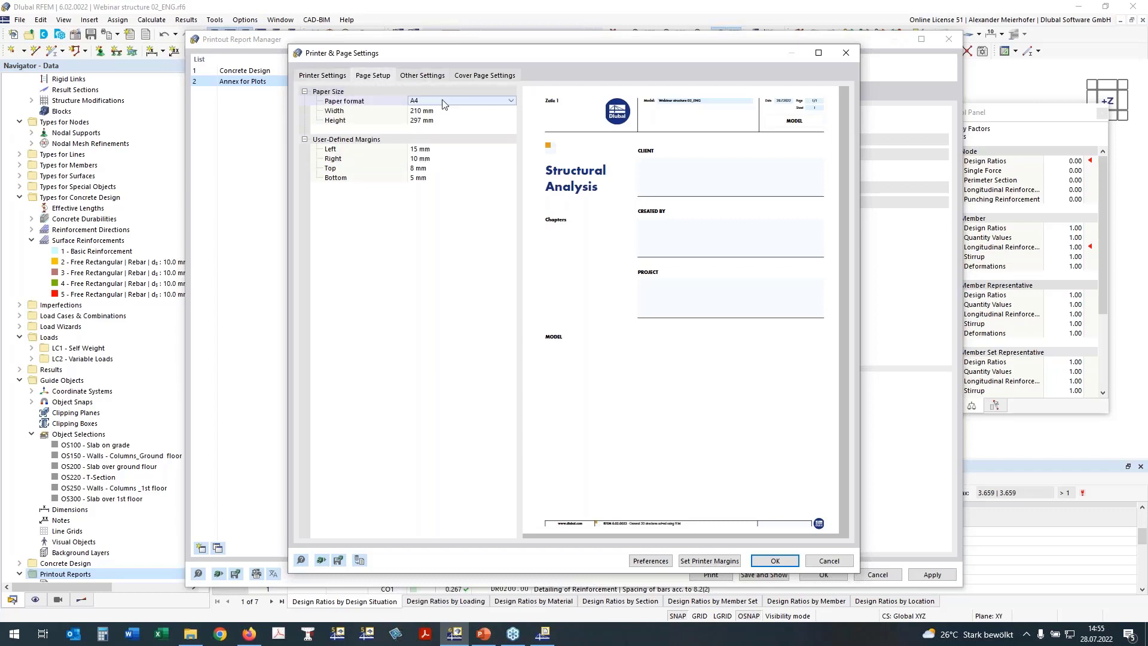
left_click(443, 101)
left_click(454, 185)
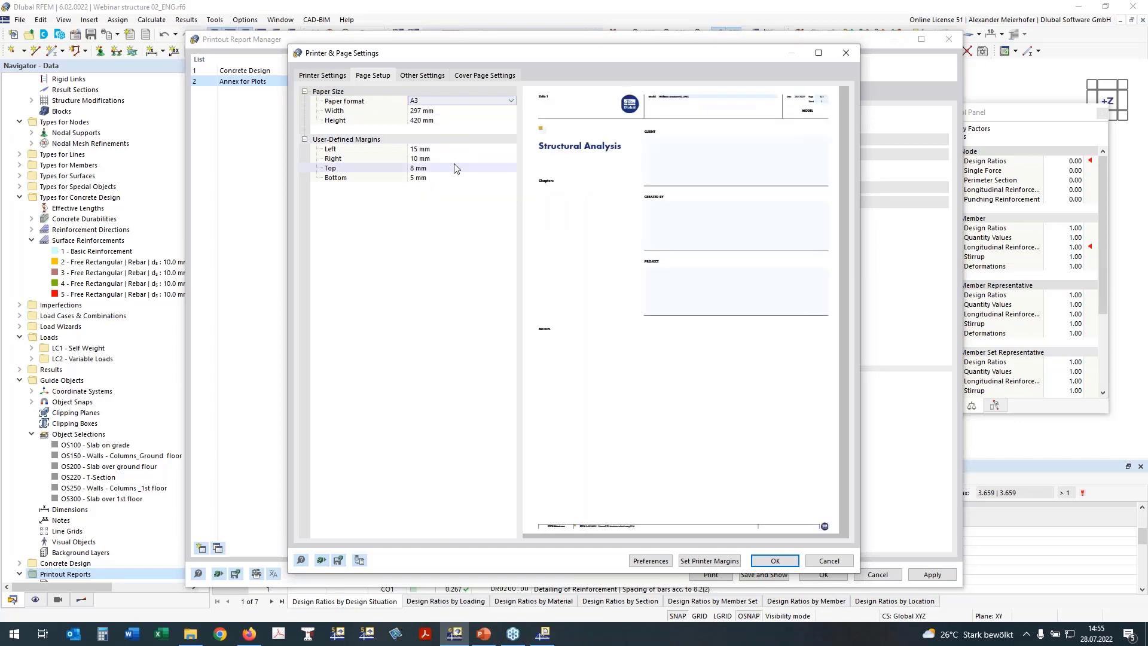
left_click(414, 178)
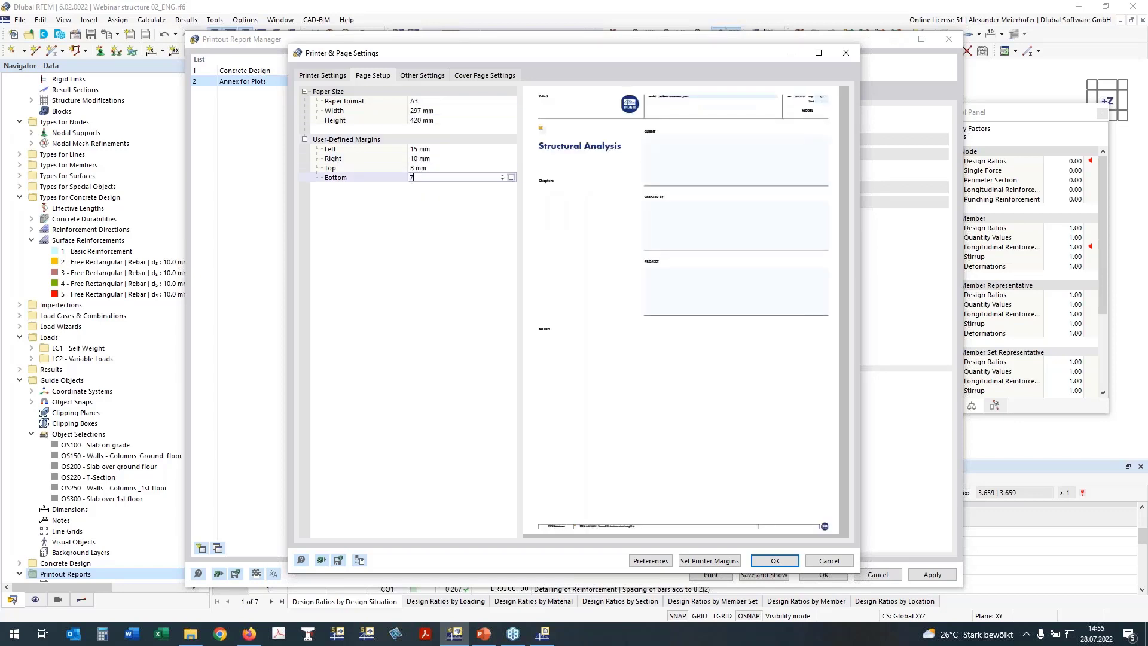
type("7")
key("Return")
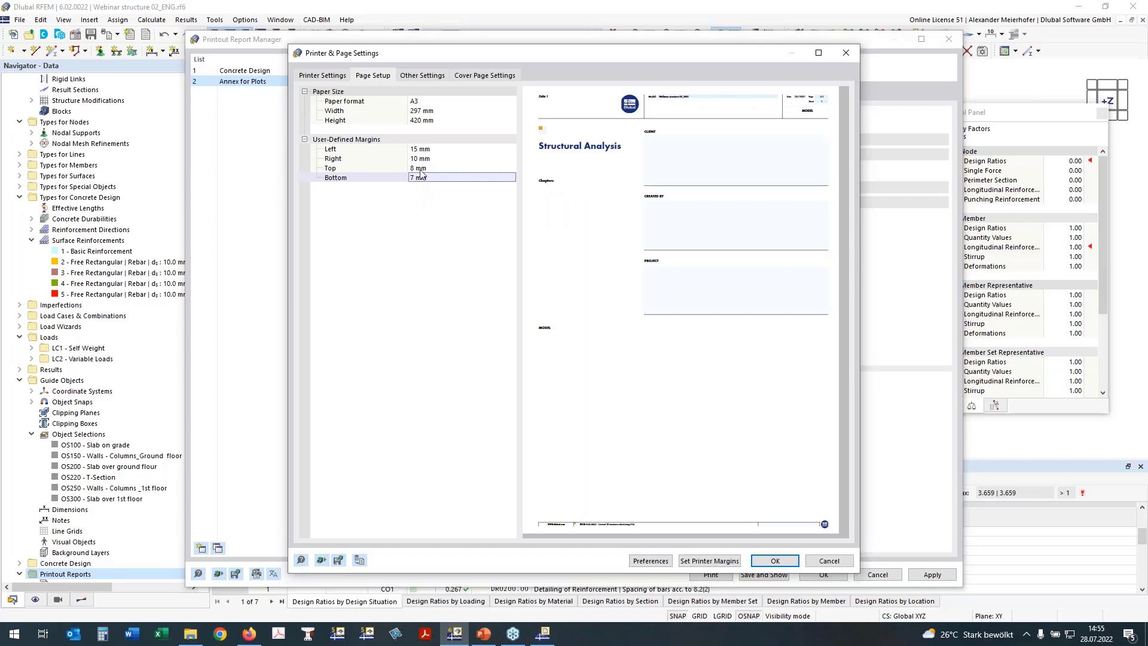
left_click(484, 75)
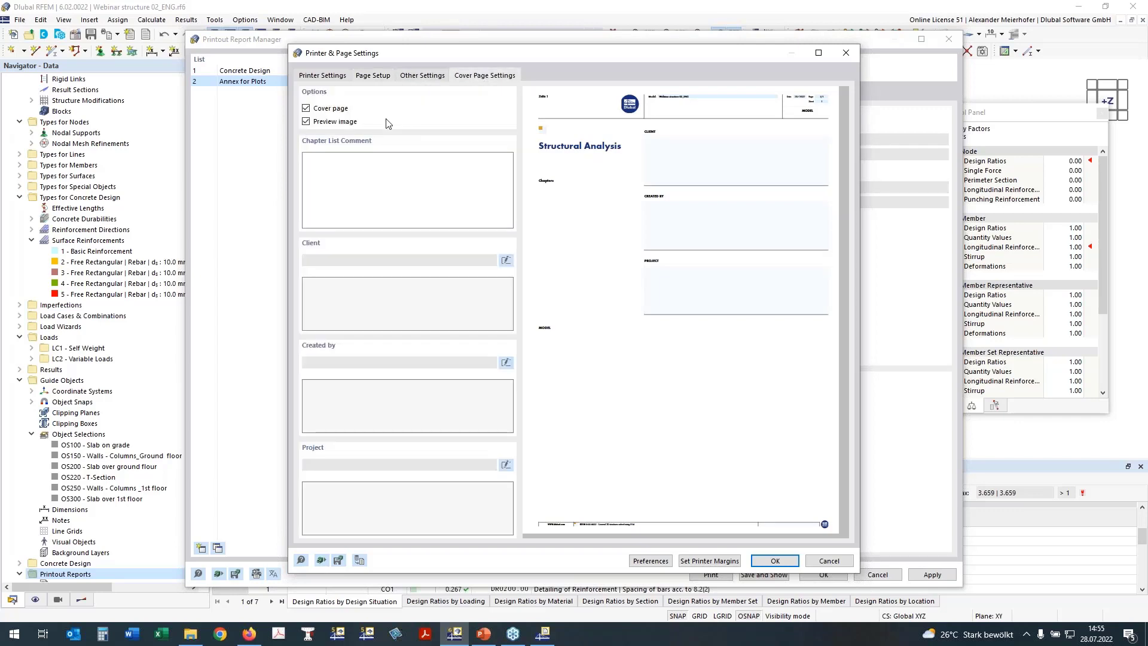
left_click(306, 109)
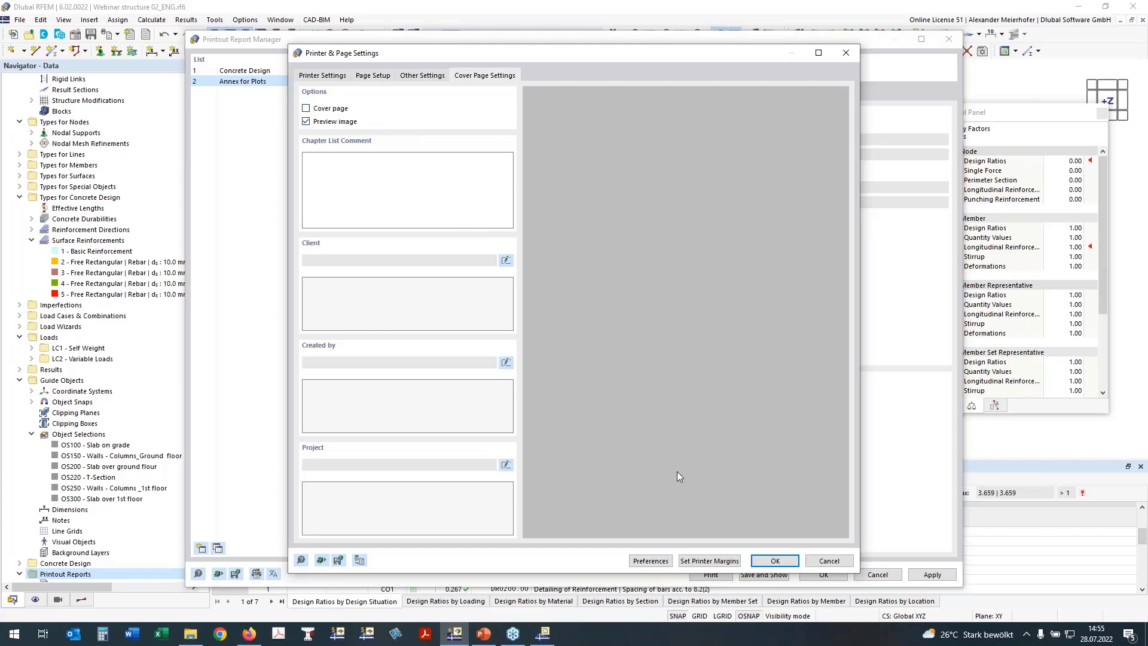
left_click(767, 562)
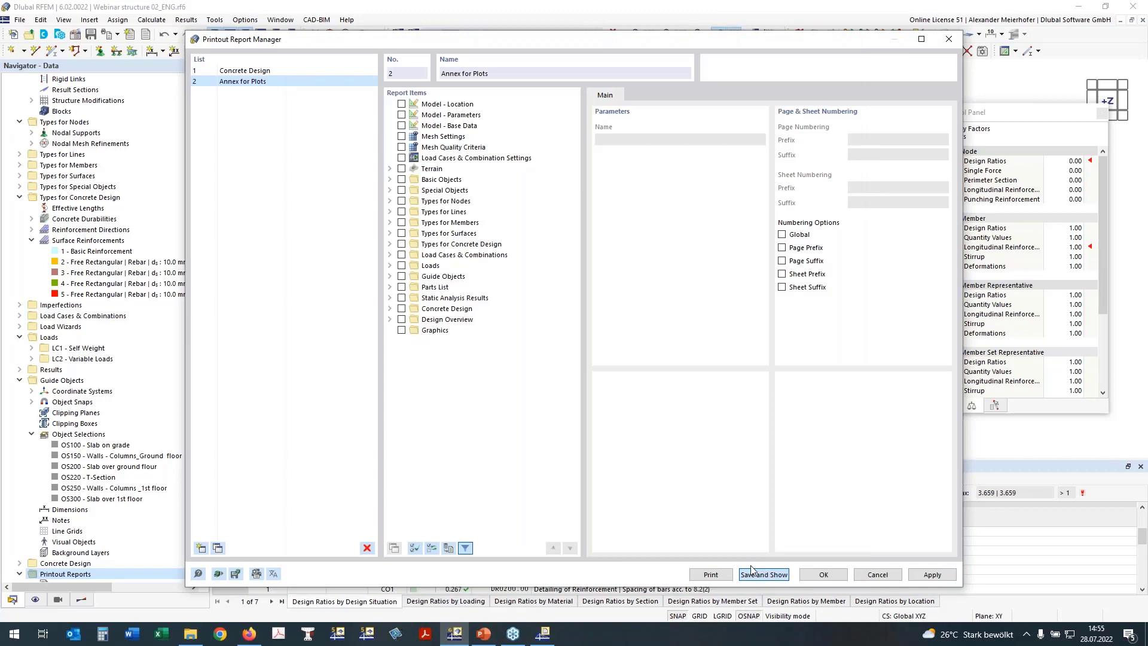
Close the report manager, check the Concrete Design and Annex for Plots reports, then minimise them.
left_click(751, 571)
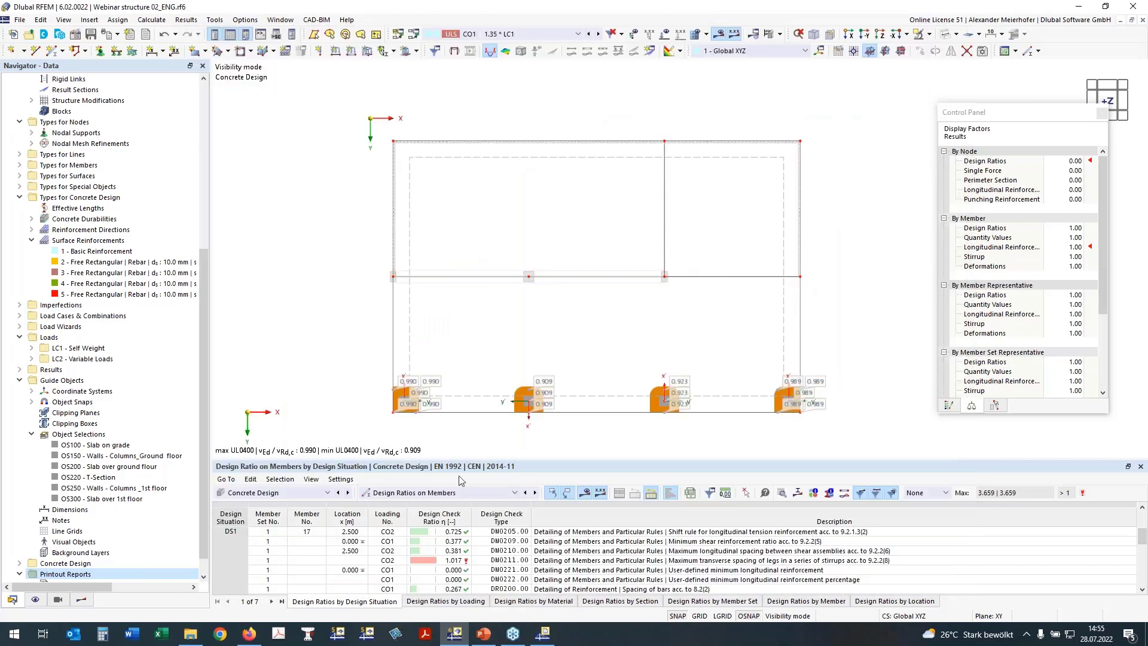
mouse_move(553, 640)
left_click(550, 639)
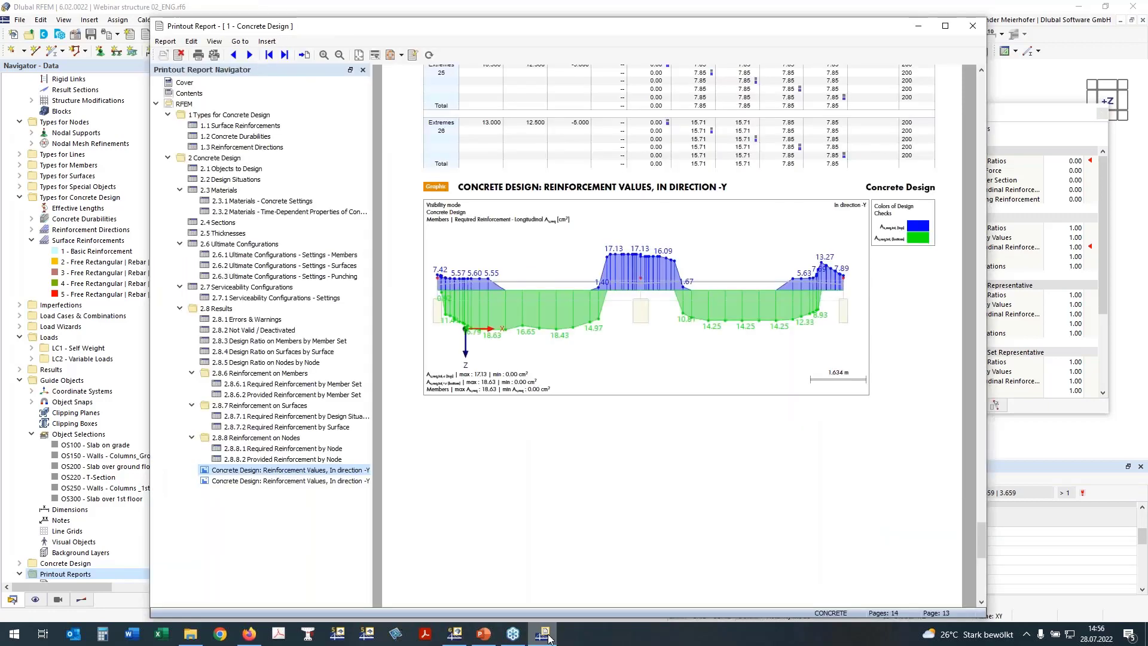
left_click(549, 639)
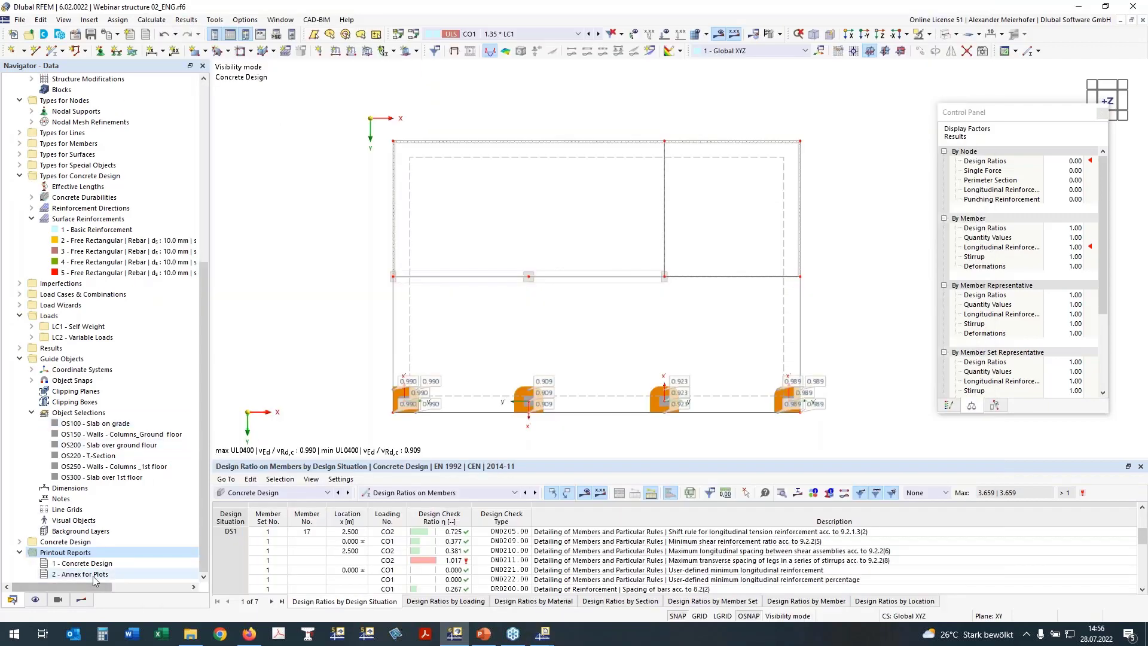
mouse_move(545, 638)
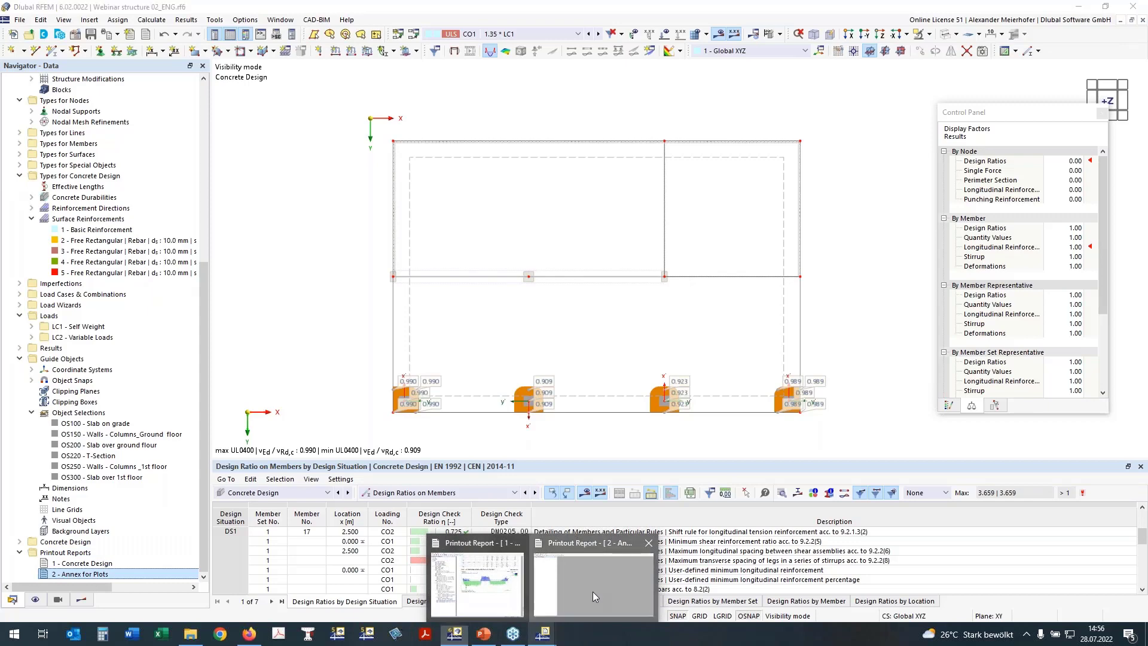
left_click(593, 591)
left_click(1078, 7)
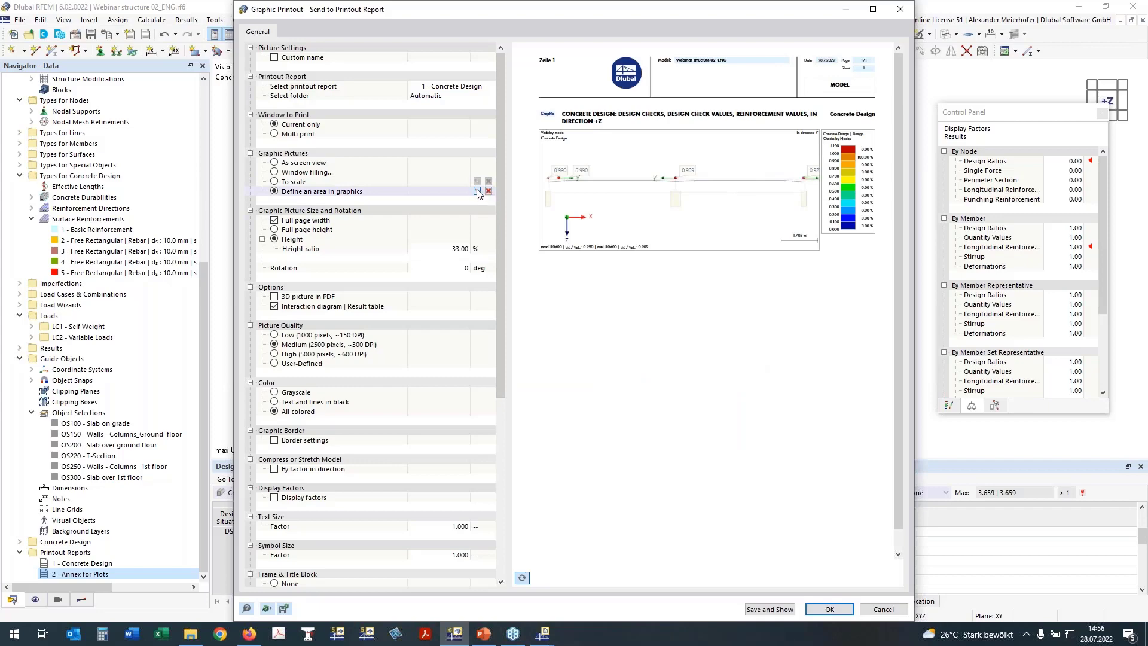
Frame the whole top view of the slab with a two-corner print area and confirm it.
left_click(476, 191)
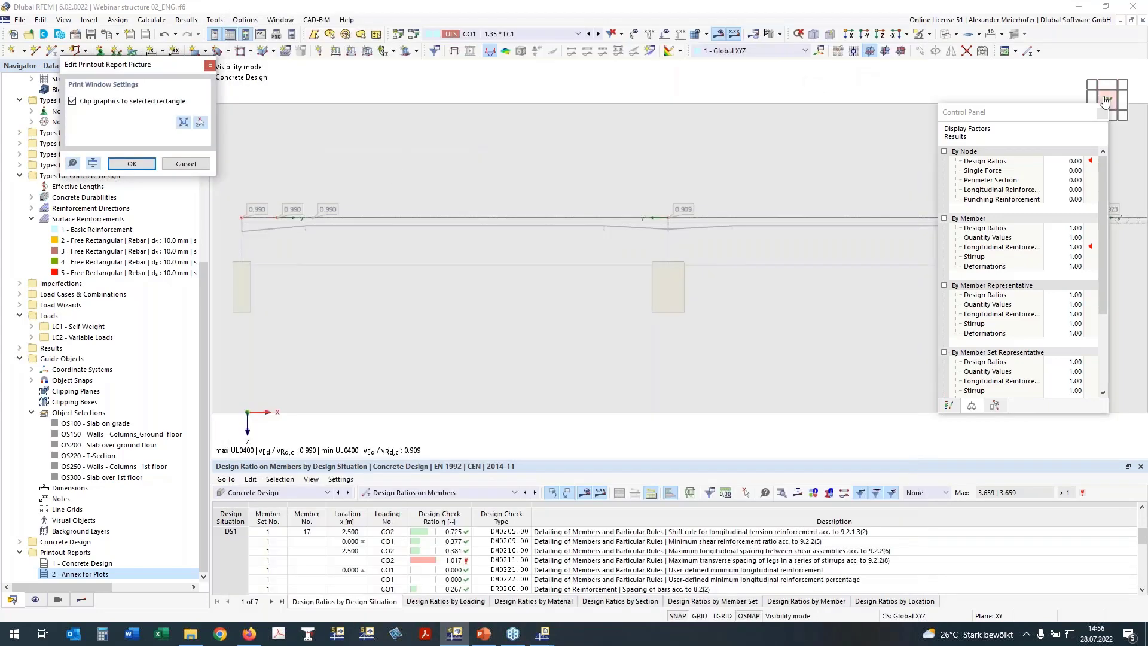
left_click(881, 35)
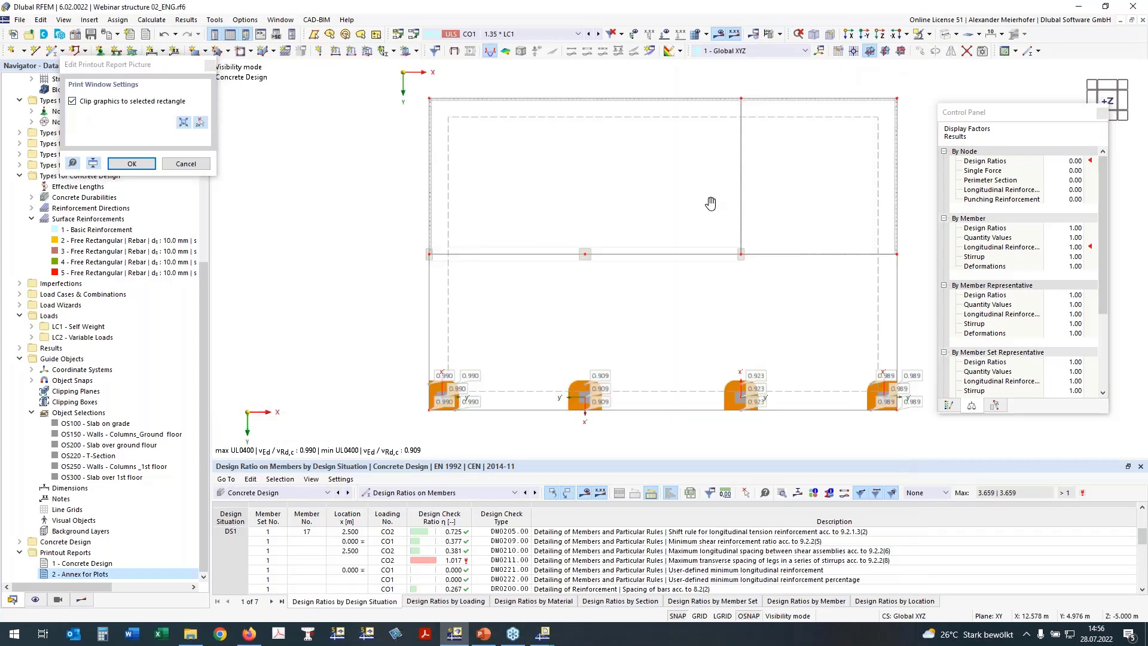
middle_click_drag(710, 204, 632, 207)
left_click(183, 122)
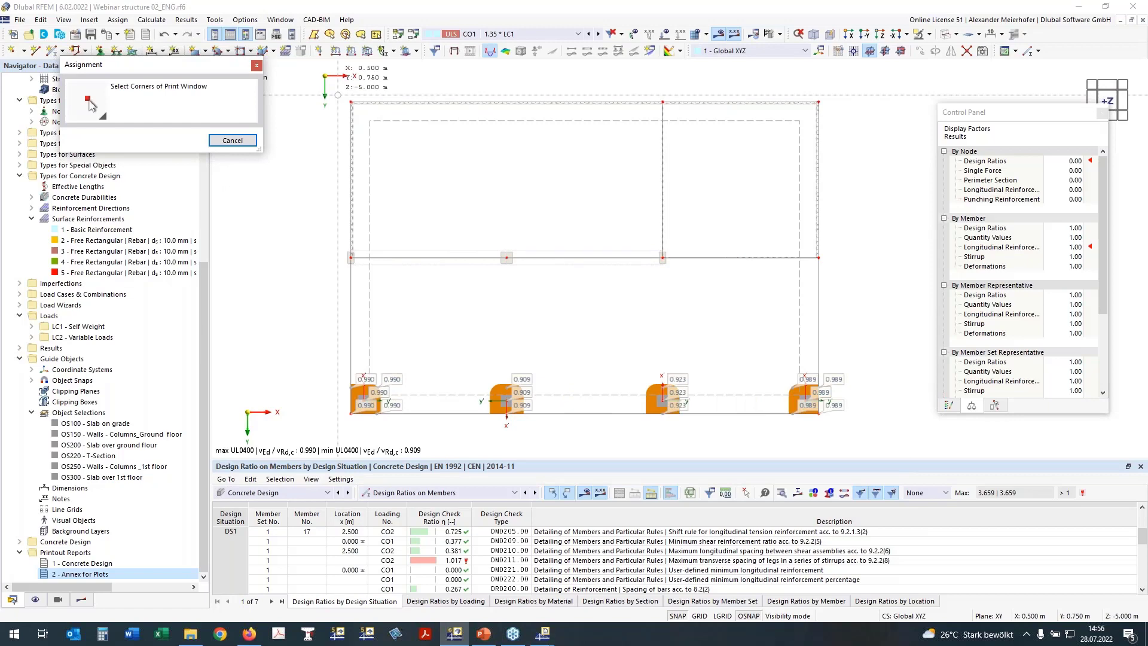
left_click(338, 93)
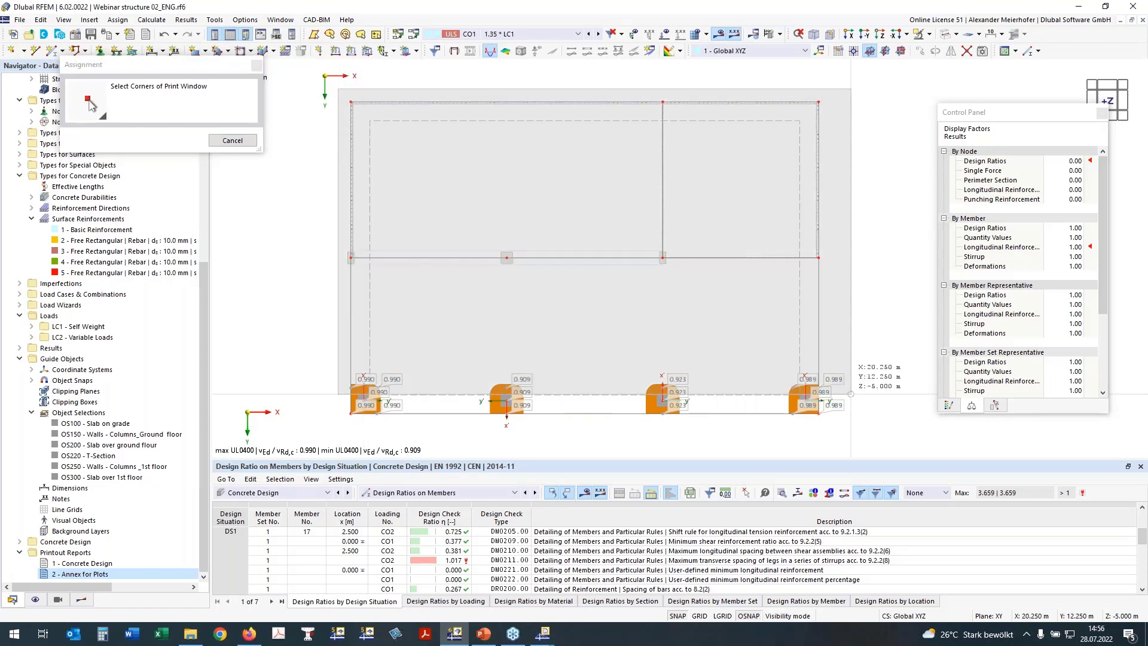
left_click(851, 433)
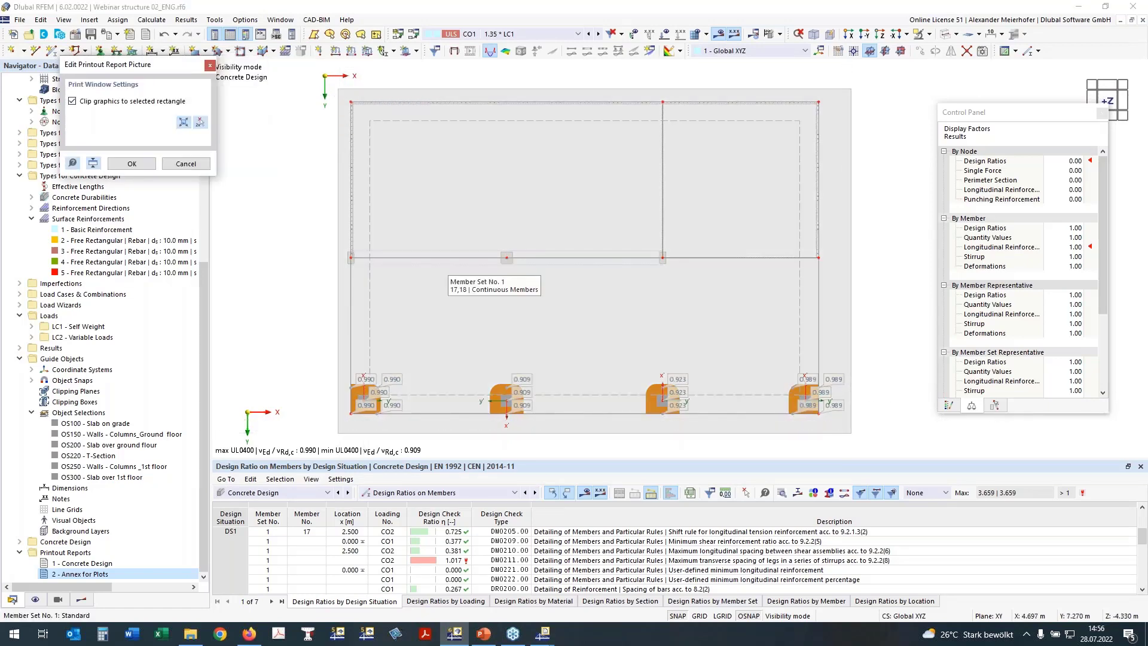
left_click(131, 163)
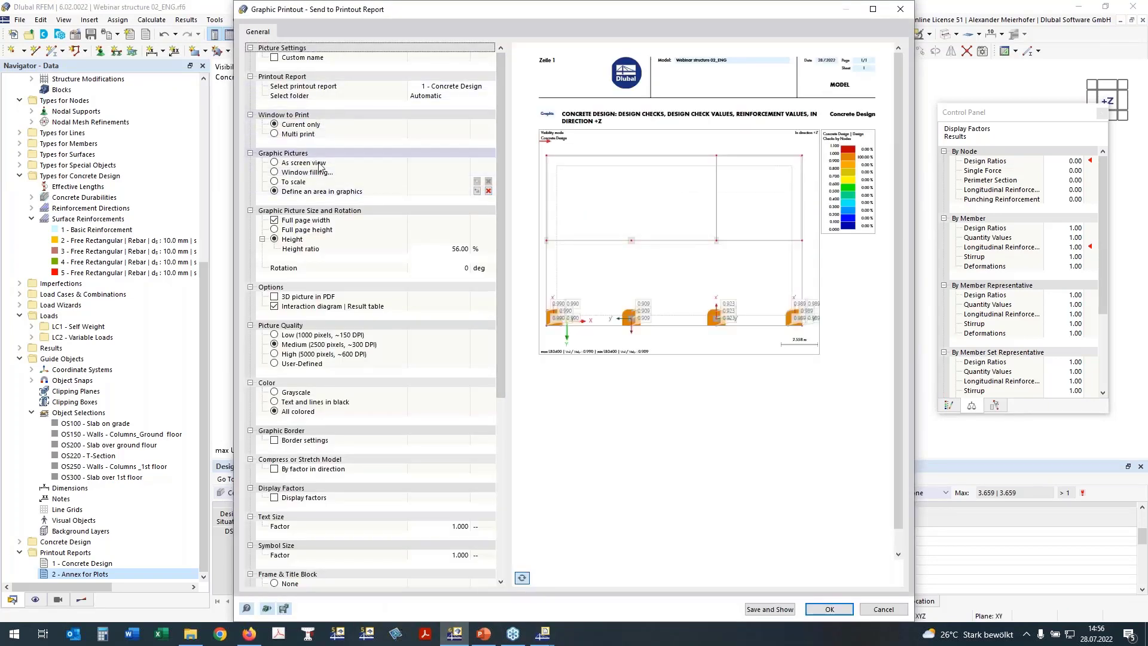
Switch the Graphic Printout to Multi print, leave out load case pictures, and reach the Add-ons checks.
left_click(275, 133)
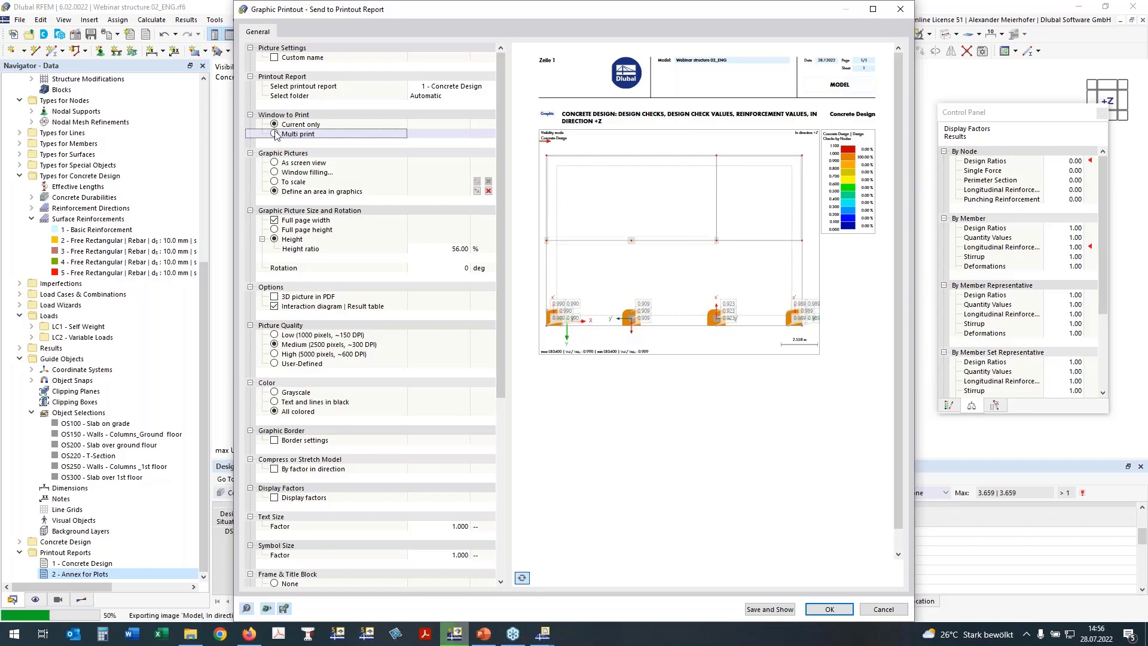
left_click(275, 134)
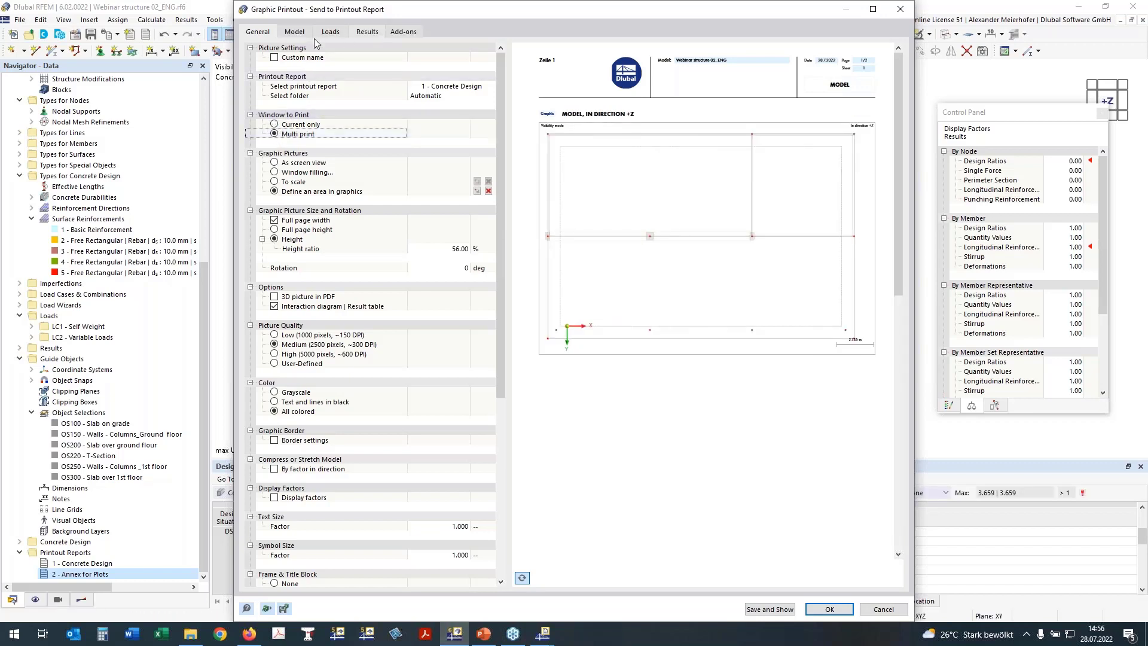
left_click(295, 33)
left_click(264, 48)
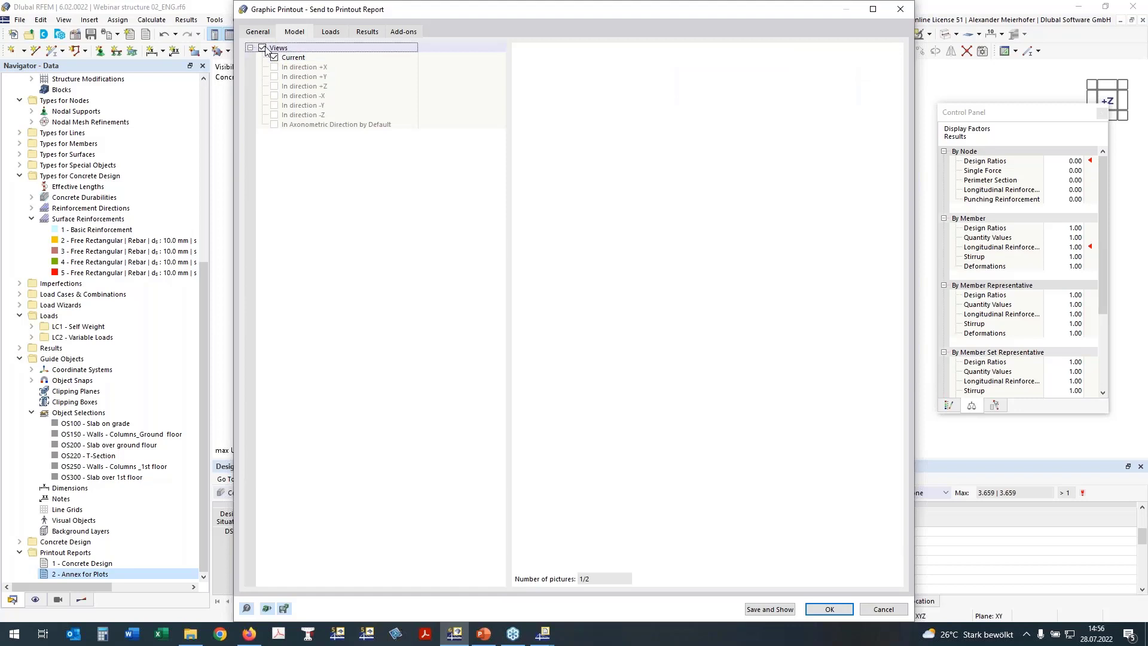
left_click(331, 32)
left_click(263, 49)
left_click(362, 33)
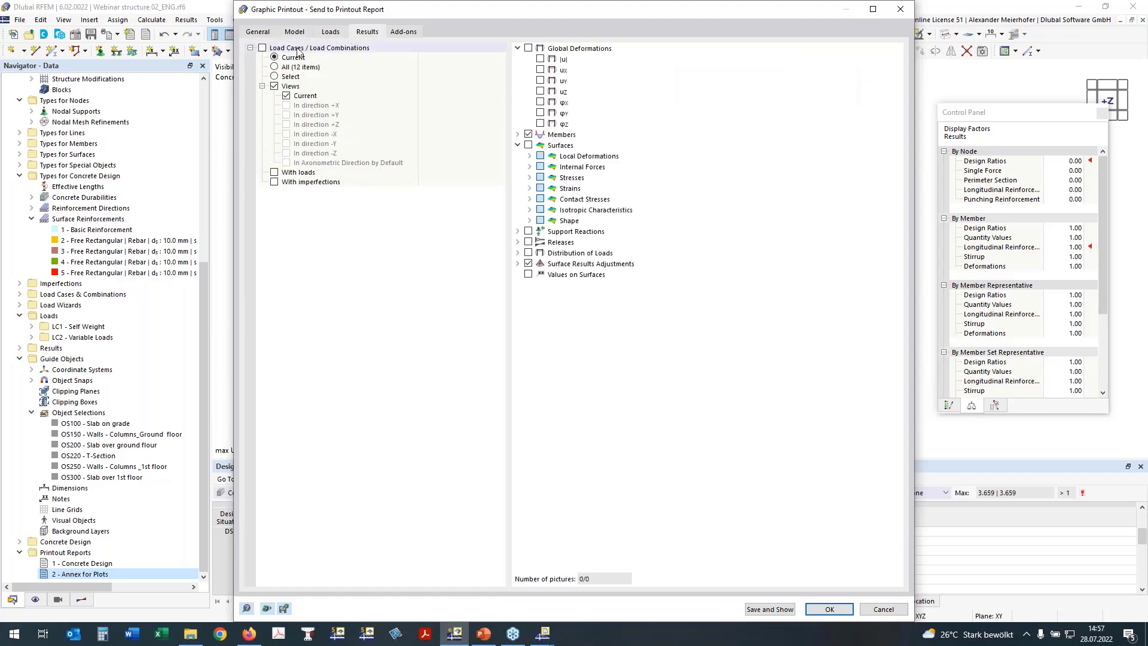
left_click(401, 32)
left_click_drag(521, 15, 406, 11)
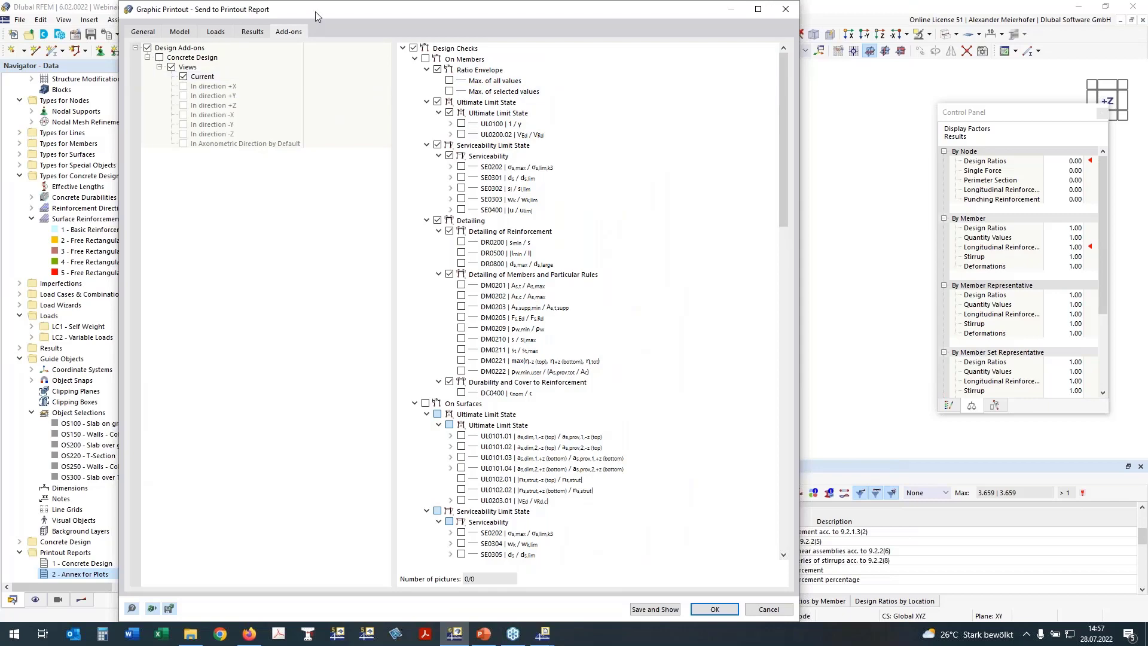
Include the four UL0101.01–UL0101.04 surface design check pictures.
left_click_drag(346, 15, 460, 25)
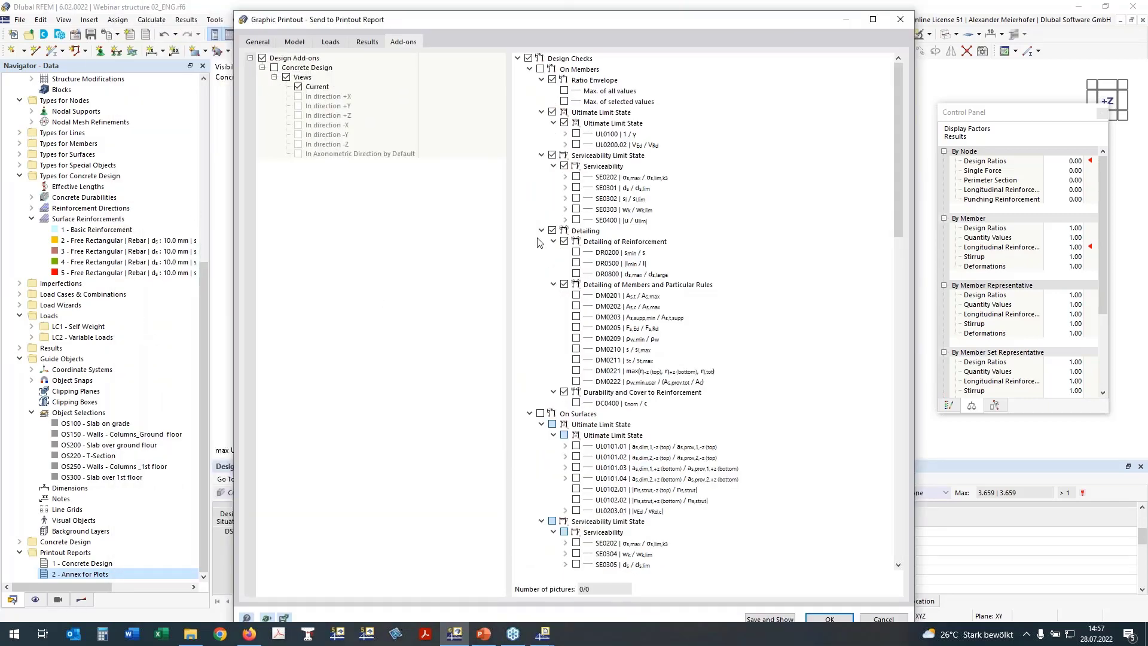
left_click(530, 69)
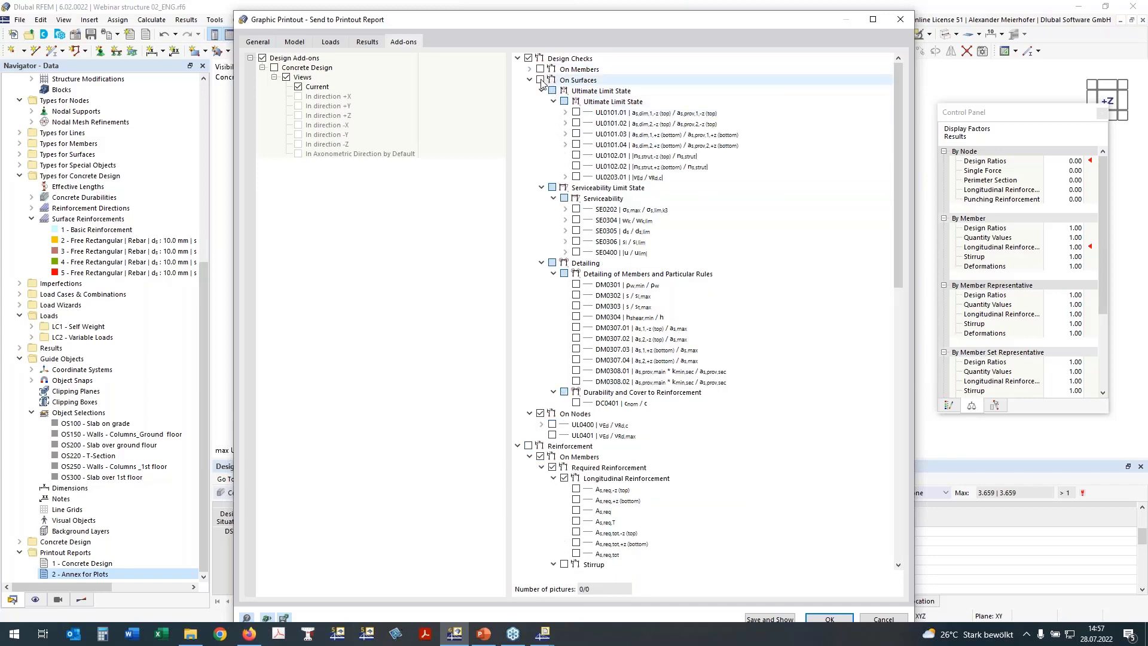
left_click(576, 112)
left_click(576, 133)
left_click(576, 144)
left_click(576, 122)
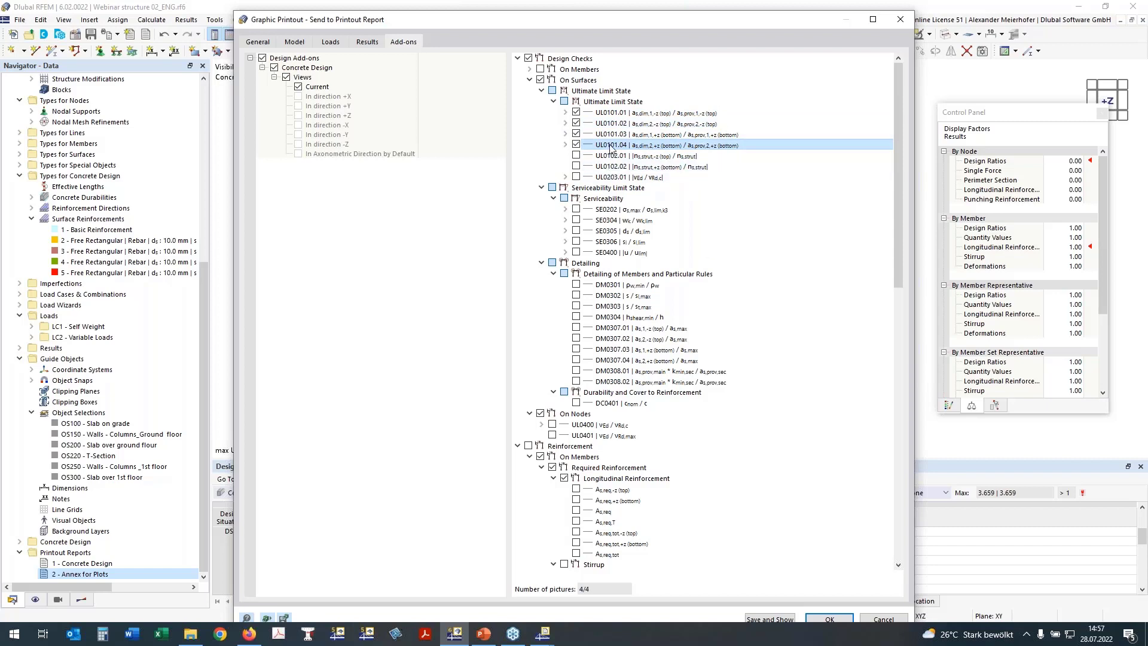
Add the SE0304 top and bottom crack width plots and the SE0400 uz deflection plot.
left_click(576, 220)
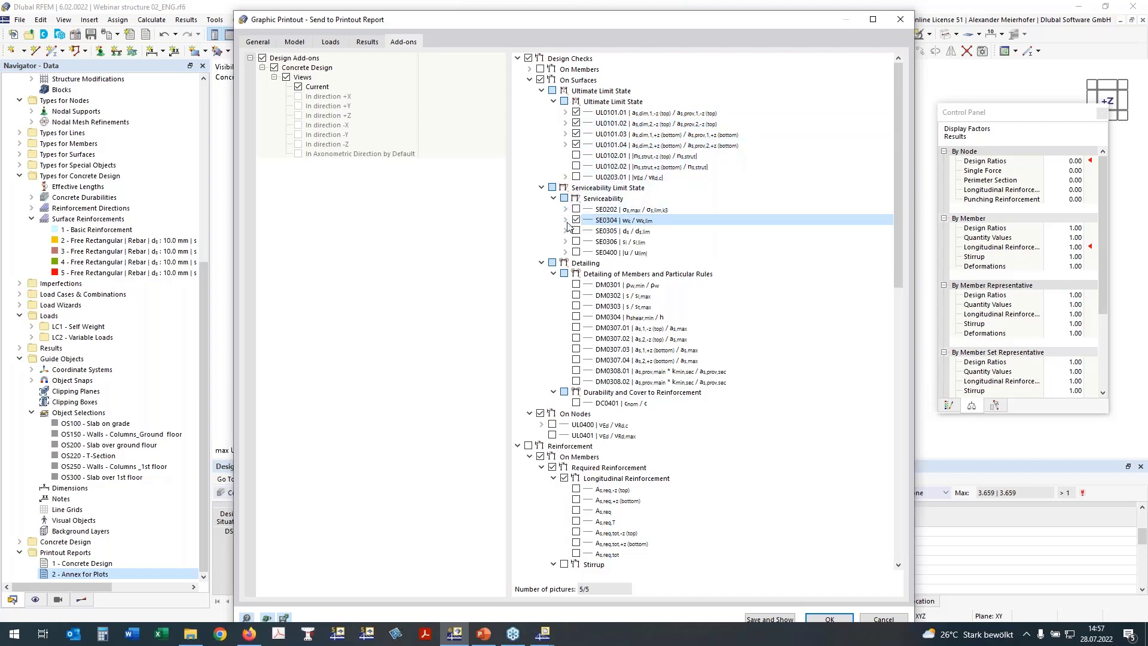
left_click(565, 220)
left_click(588, 242)
left_click(588, 231)
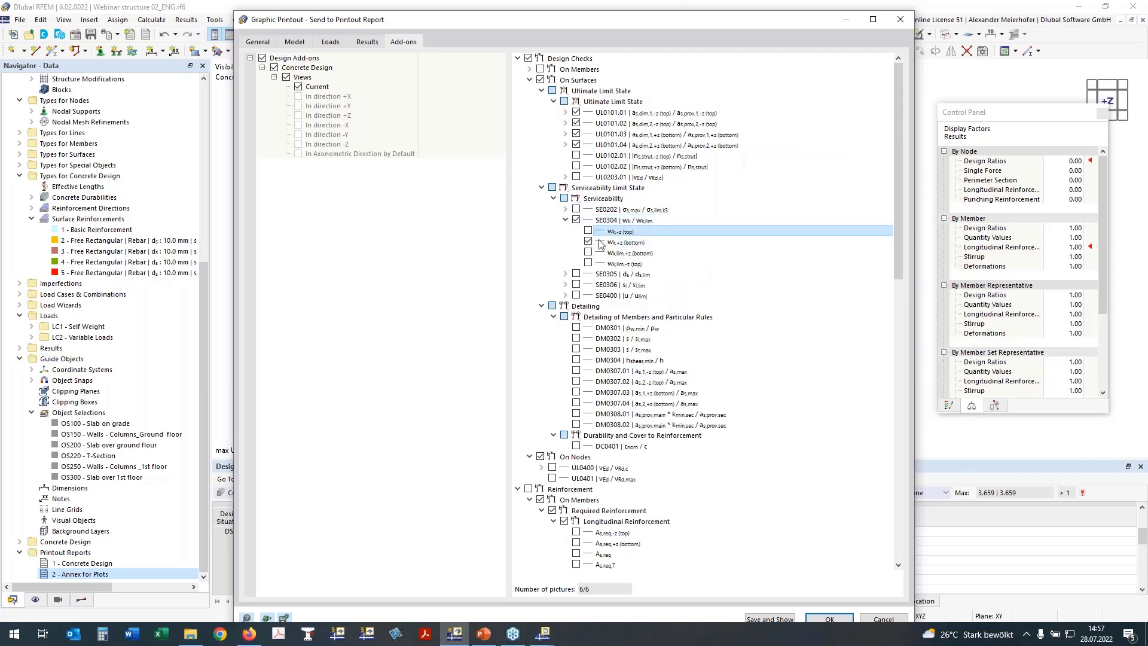
left_click(576, 294)
left_click(565, 294)
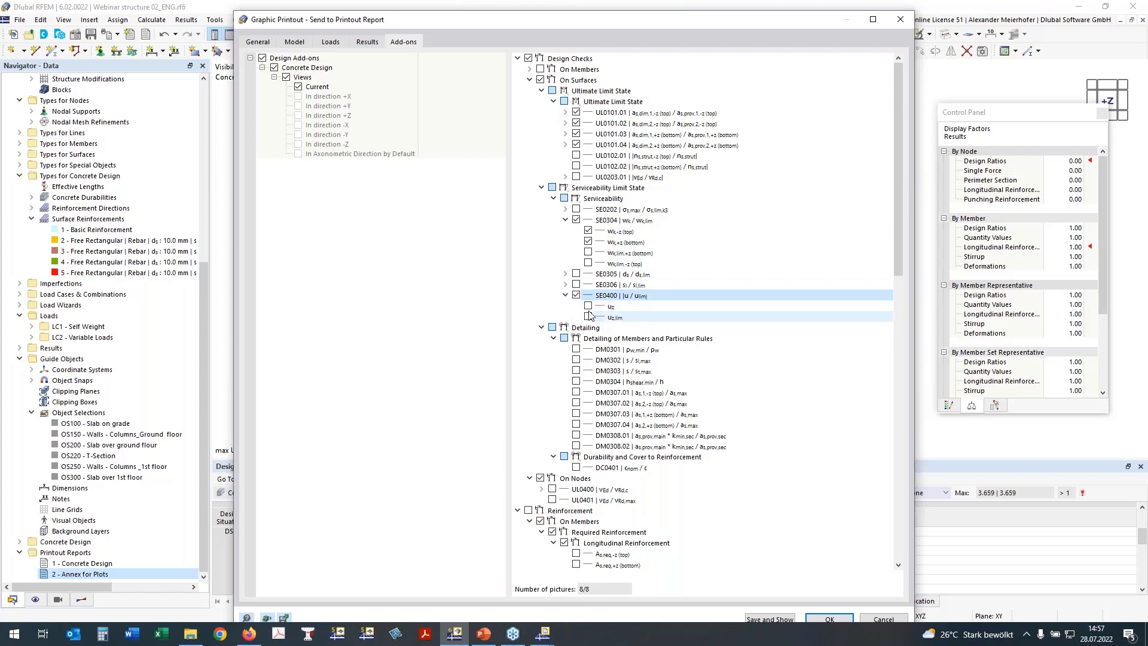
left_click(588, 306)
Include the UL0400 punching check on nodes with its VEd item.
scroll(637, 264, "down", 5)
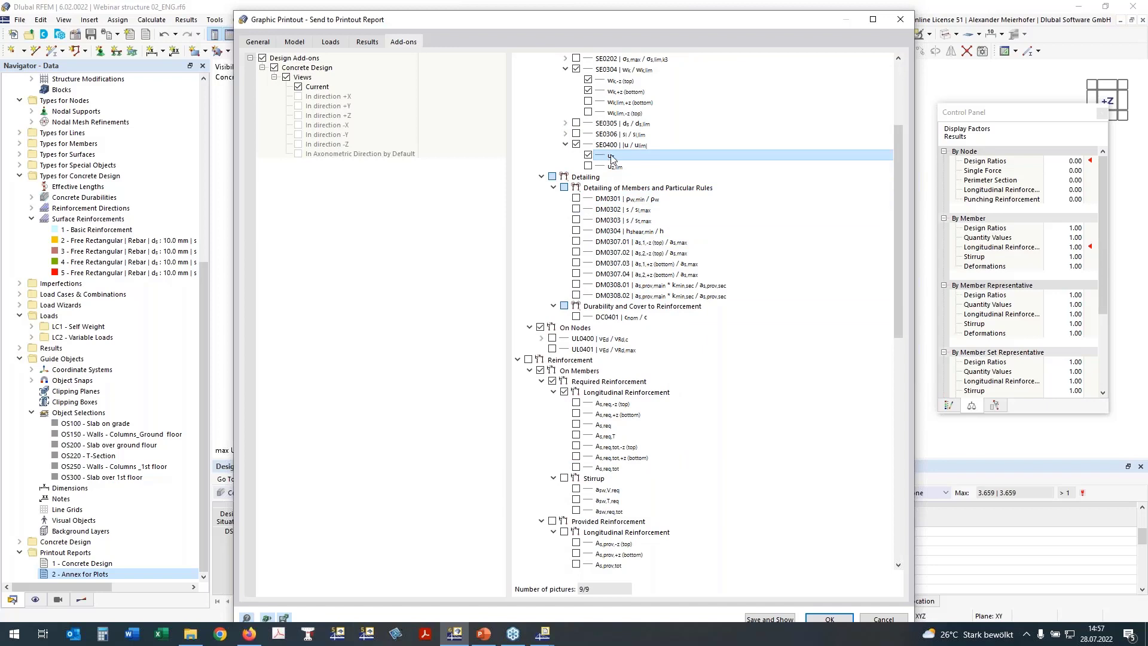
left_click(542, 177)
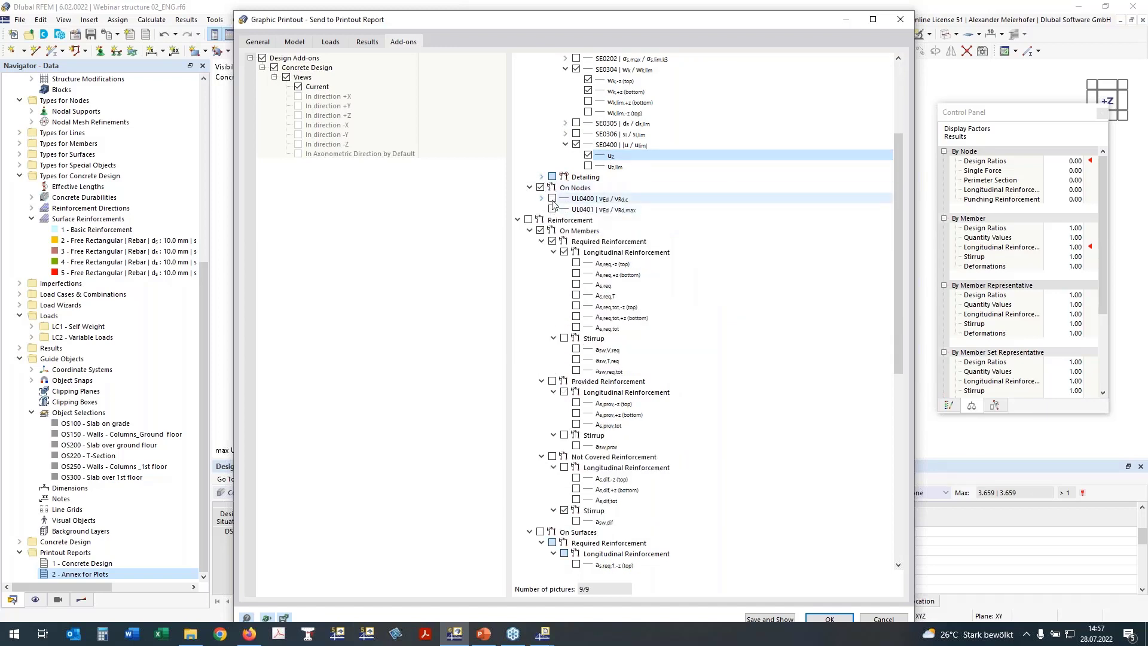
left_click(552, 202)
left_click(550, 199)
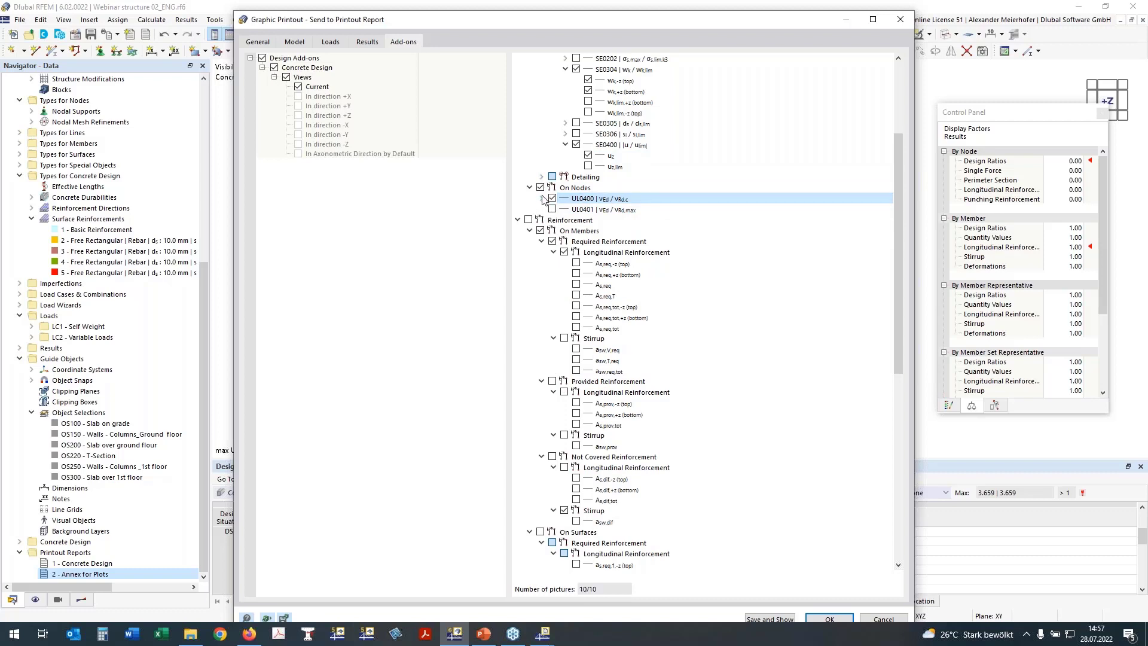
left_click(542, 200)
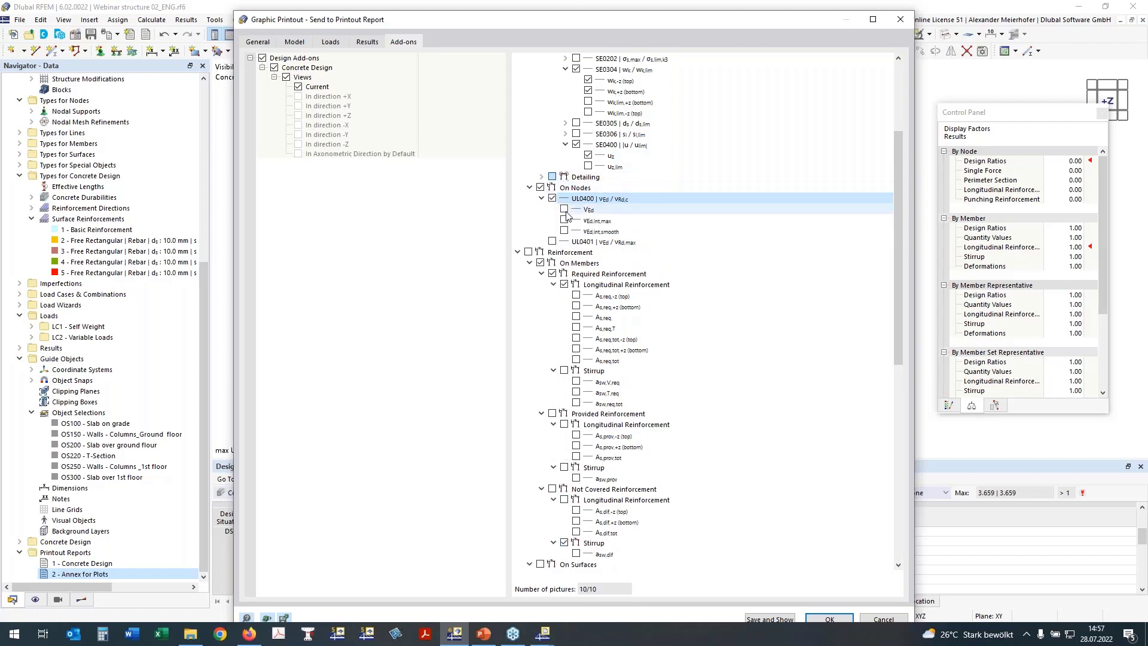
left_click(590, 211)
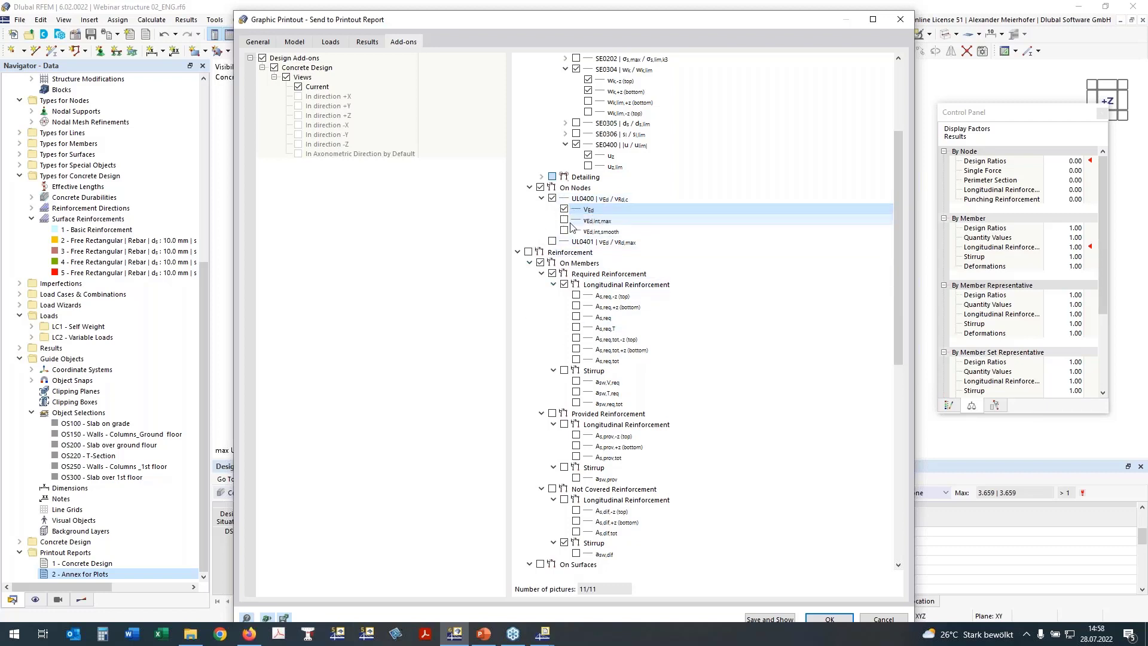
Add the required surface reinforcement plots as,req,1 and as,req,2 for top -z and bottom +z.
left_click(531, 267)
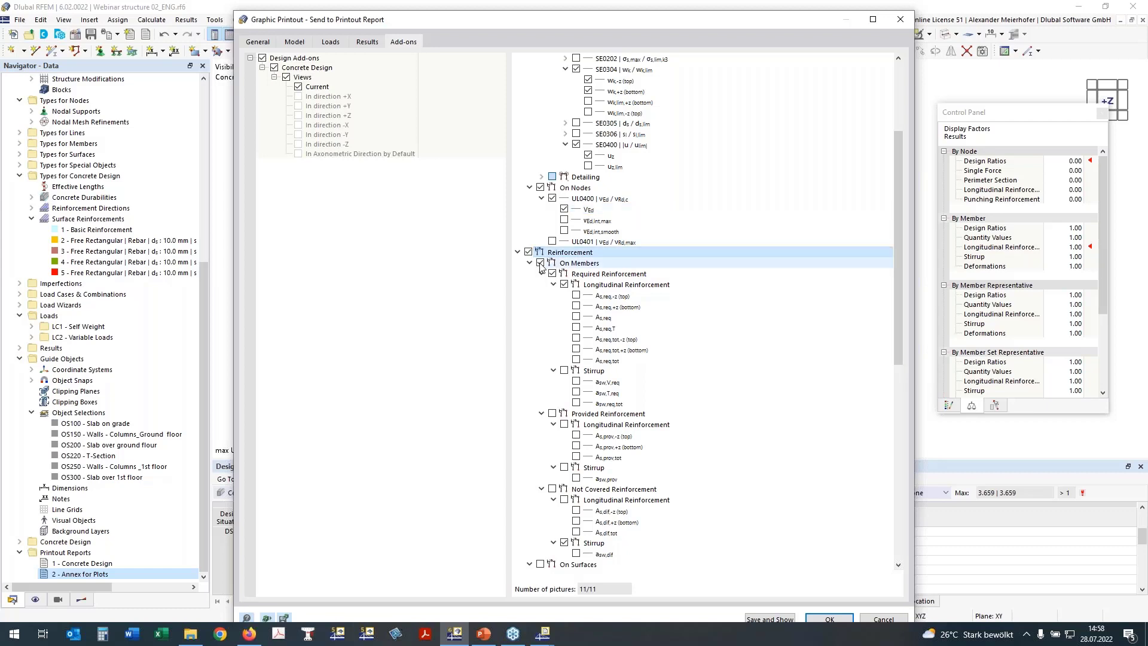
left_click(532, 267)
left_click(530, 274)
left_click(578, 307)
left_click(577, 317)
left_click(576, 329)
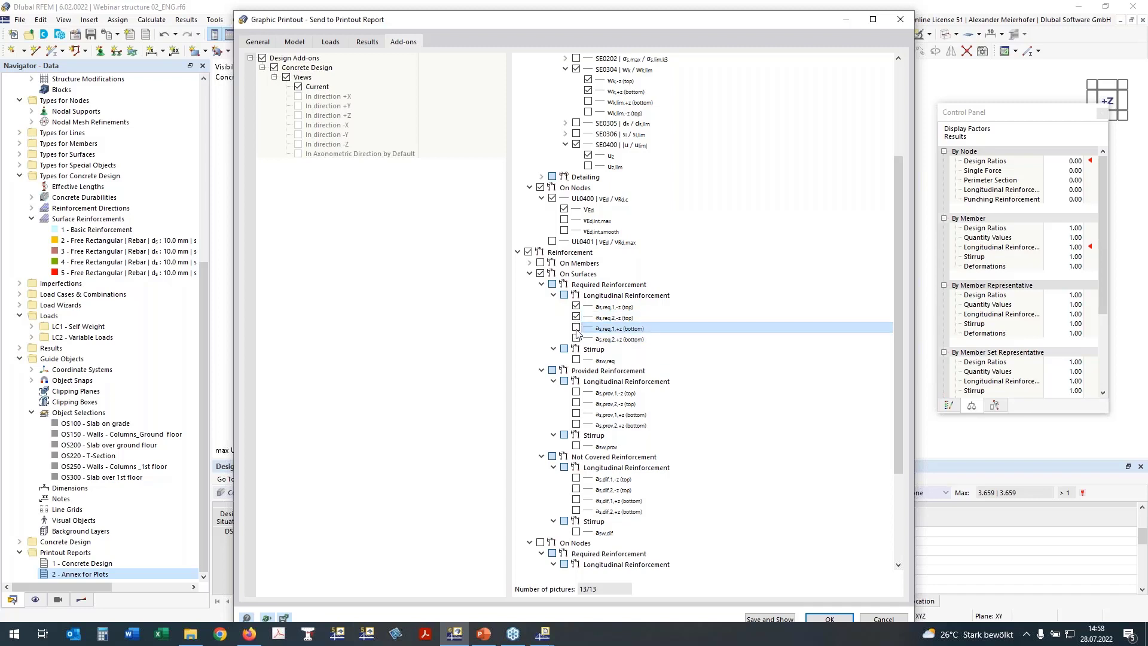
left_click(576, 328)
left_click(576, 339)
Add the provided surface reinforcement plots as,prov for the top and bottom faces.
scroll(625, 293, "down", 2)
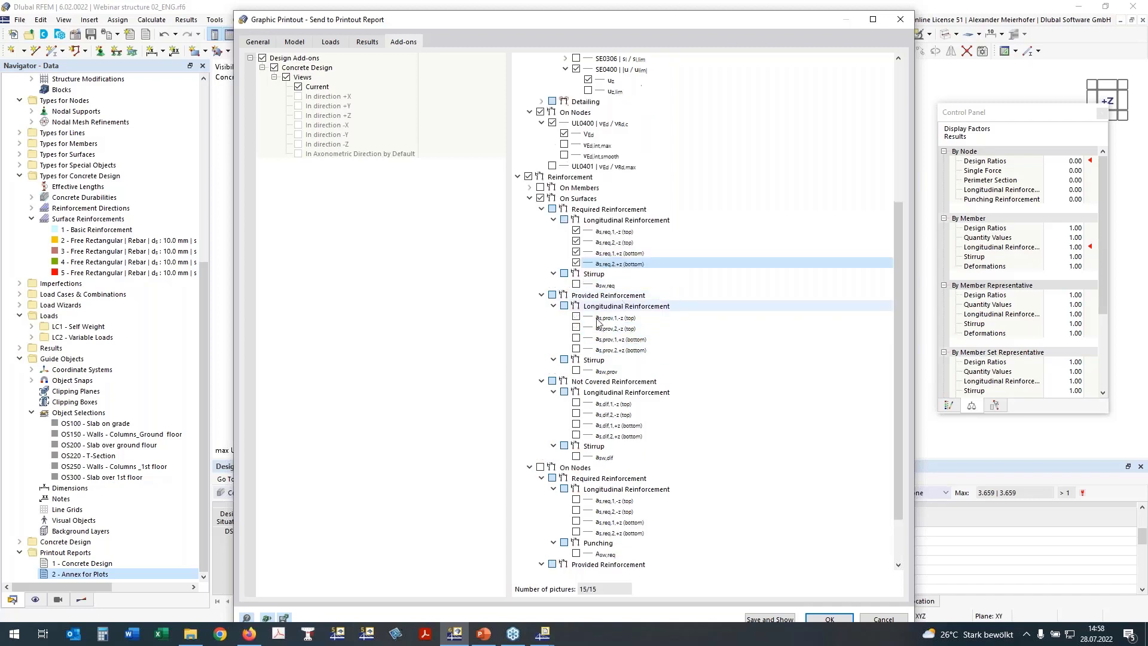
left_click(576, 318)
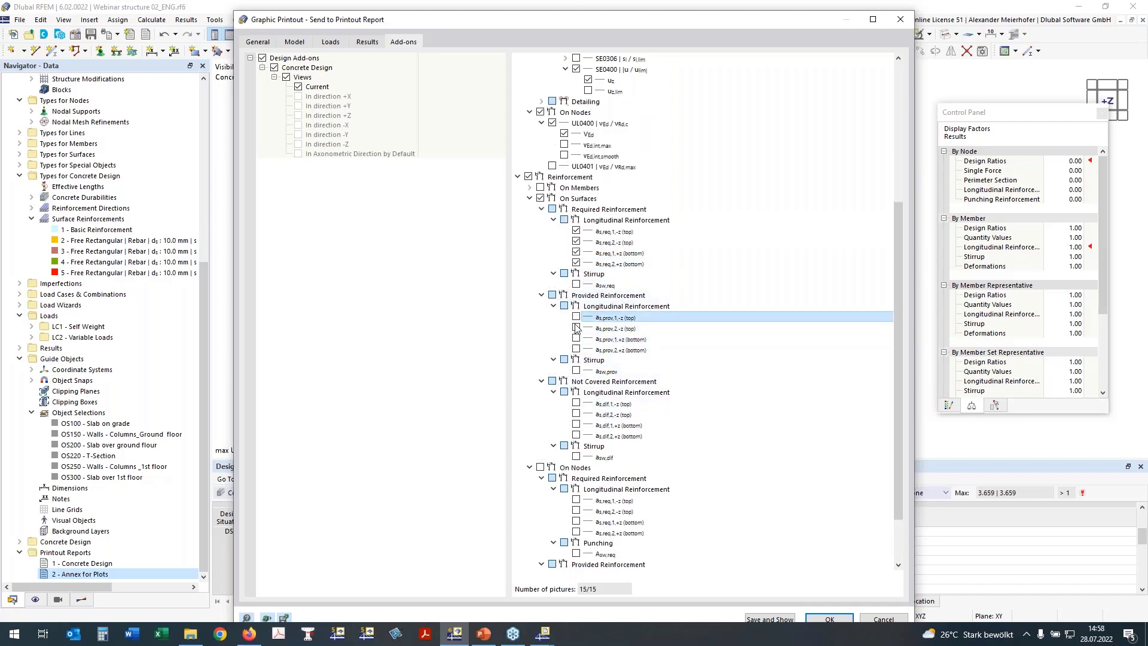
left_click(576, 328)
left_click(576, 339)
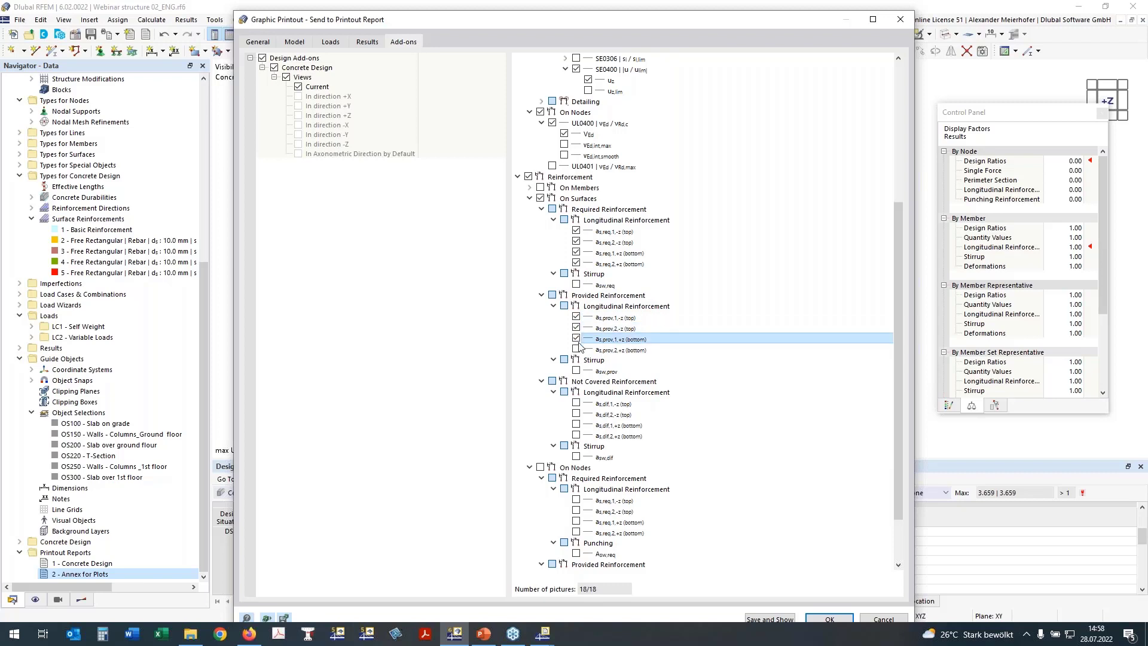
left_click(576, 350)
Add the required top node reinforcement plots as,req,1,-z and as,req,2,-z.
scroll(522, 231, "up", 1)
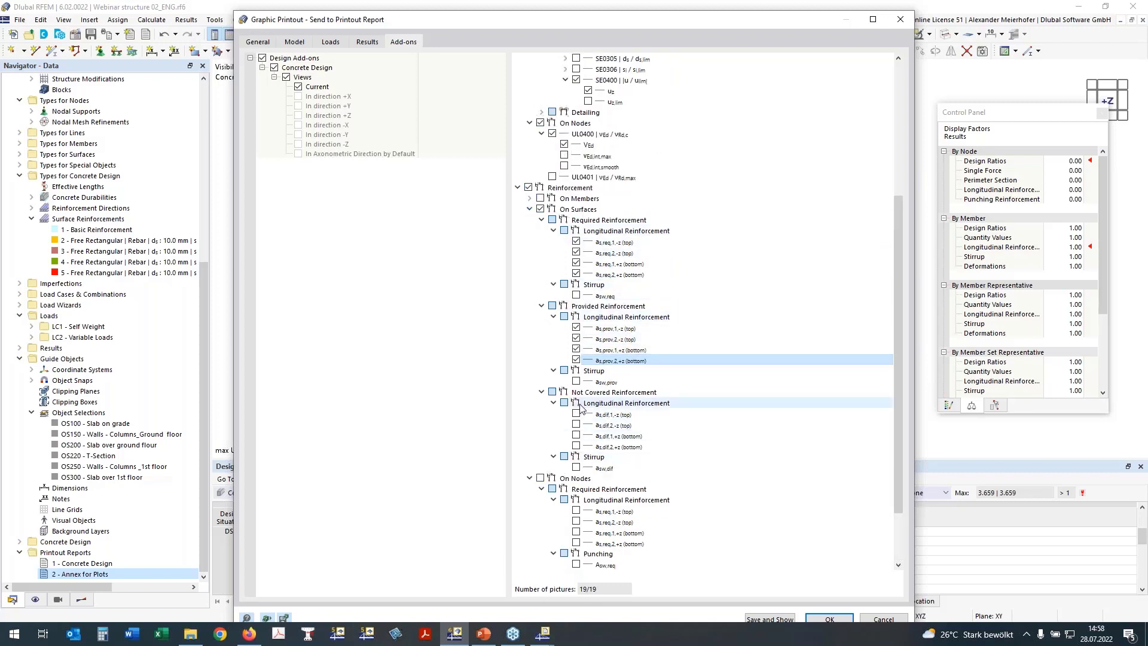
left_click(540, 482)
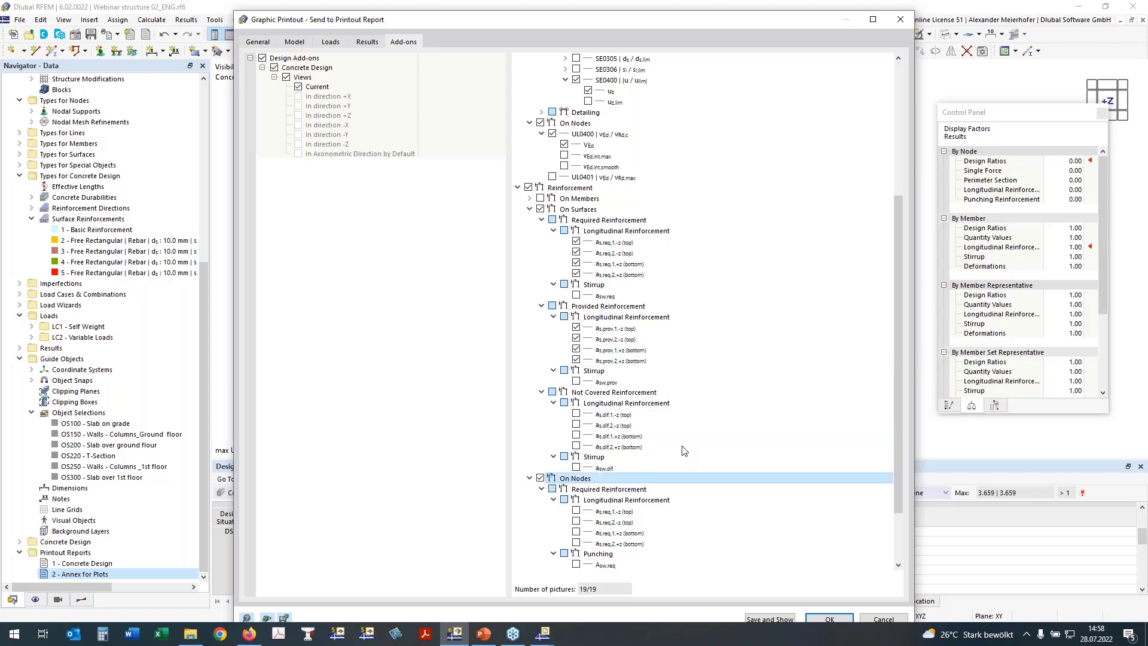
scroll(685, 451, "down", 3)
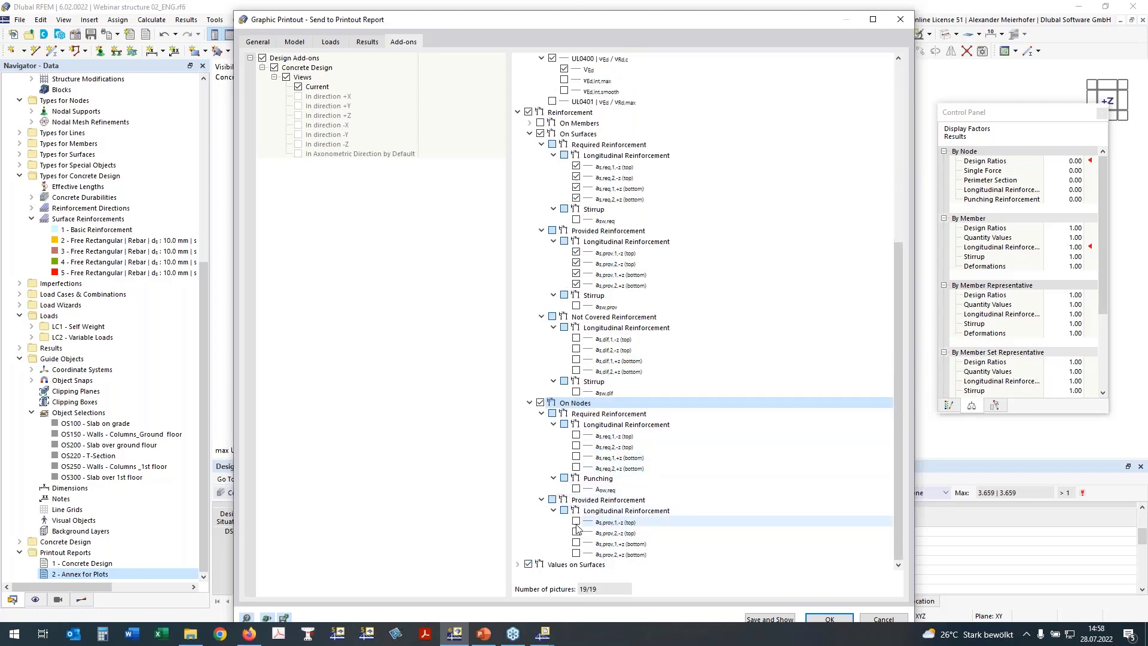
left_click(576, 434)
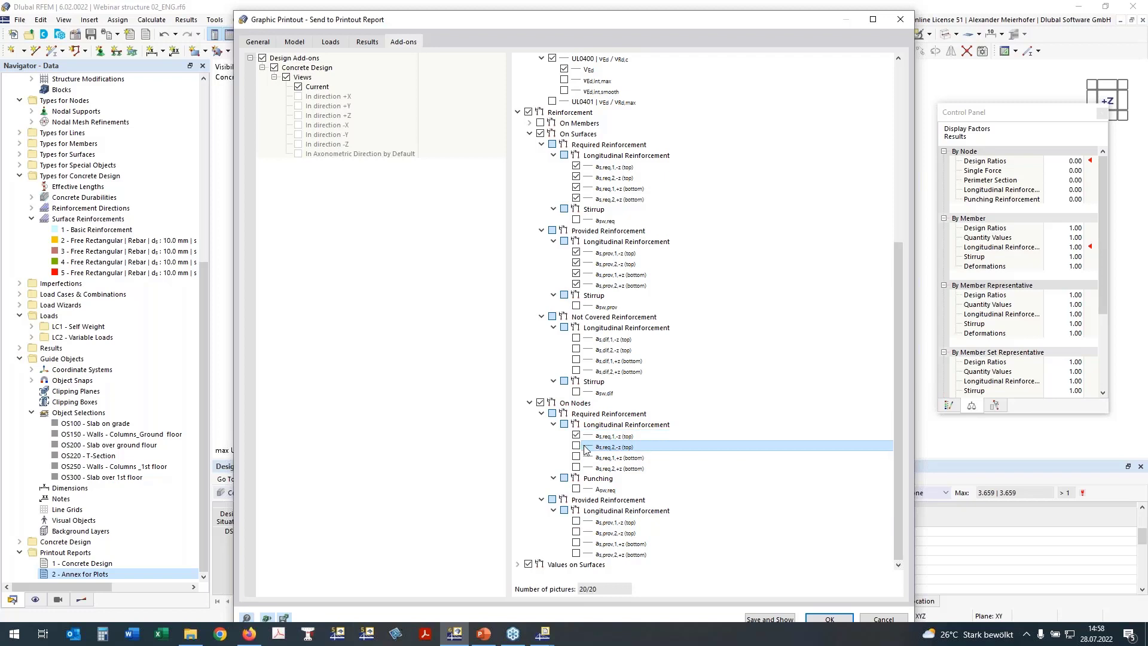
left_click(576, 445)
Save and show the Annex for Plots report, then return to RFEM while images export.
left_click(782, 621)
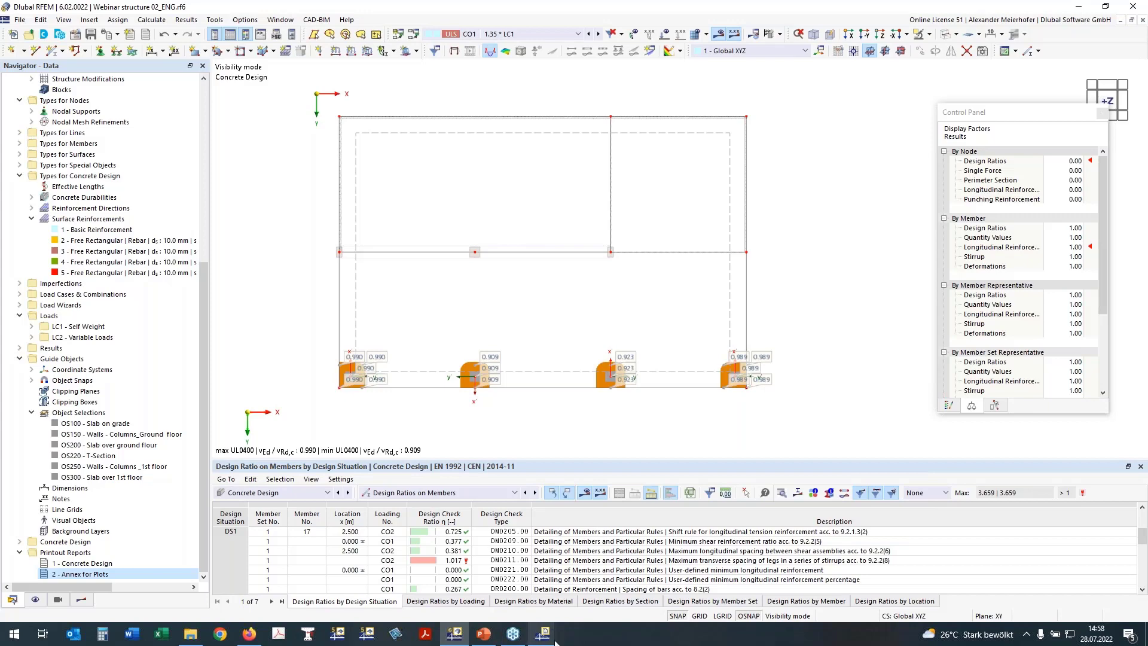
mouse_move(554, 638)
left_click(600, 577)
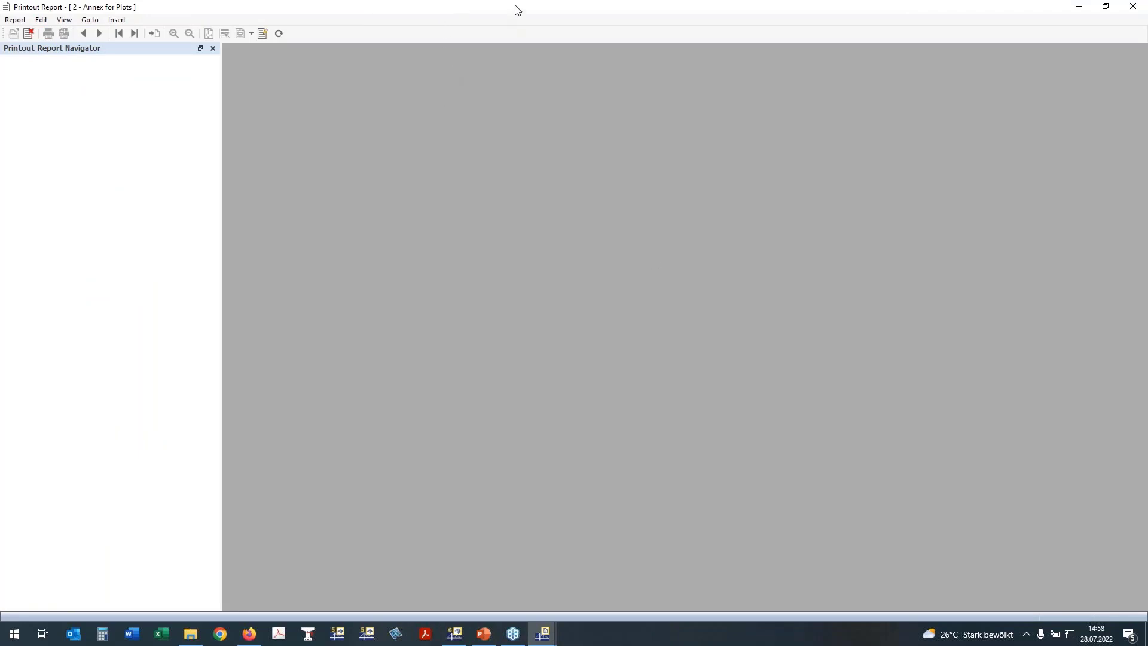
left_click_drag(516, 15, 650, 23)
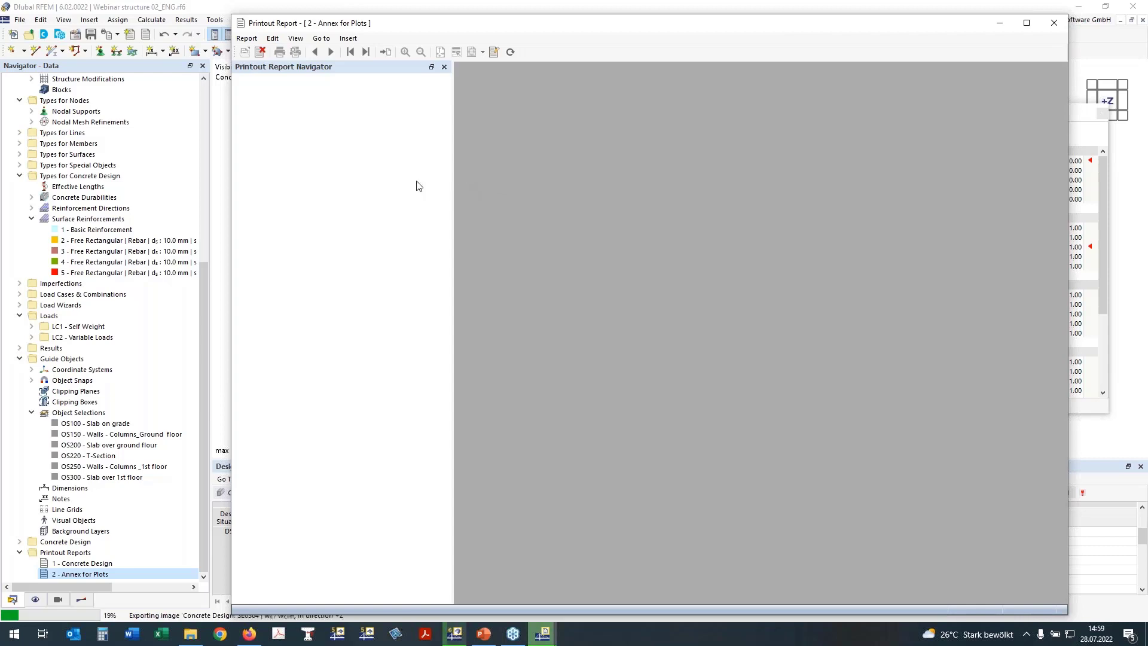
left_click(456, 639)
mouse_move(542, 634)
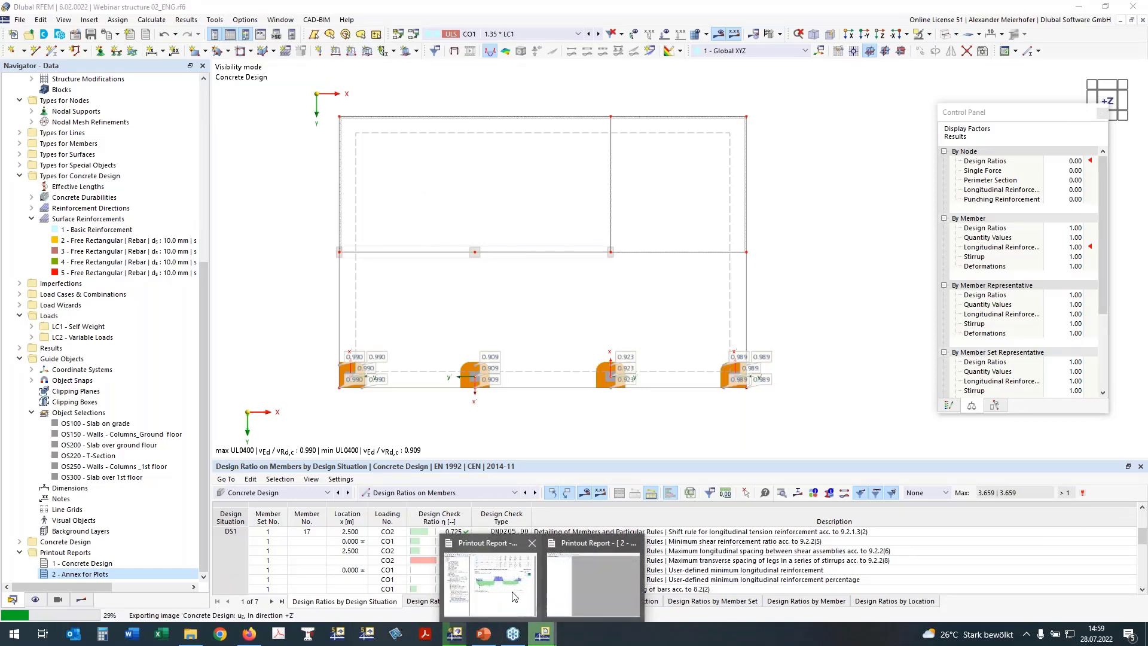
Browse the Concrete Design report's -Y reinforcement graphics and the UL0101.01 check plot.
left_click(489, 583)
left_click(240, 473)
scroll(408, 292, "down", 5)
scroll(408, 292, "down", 8)
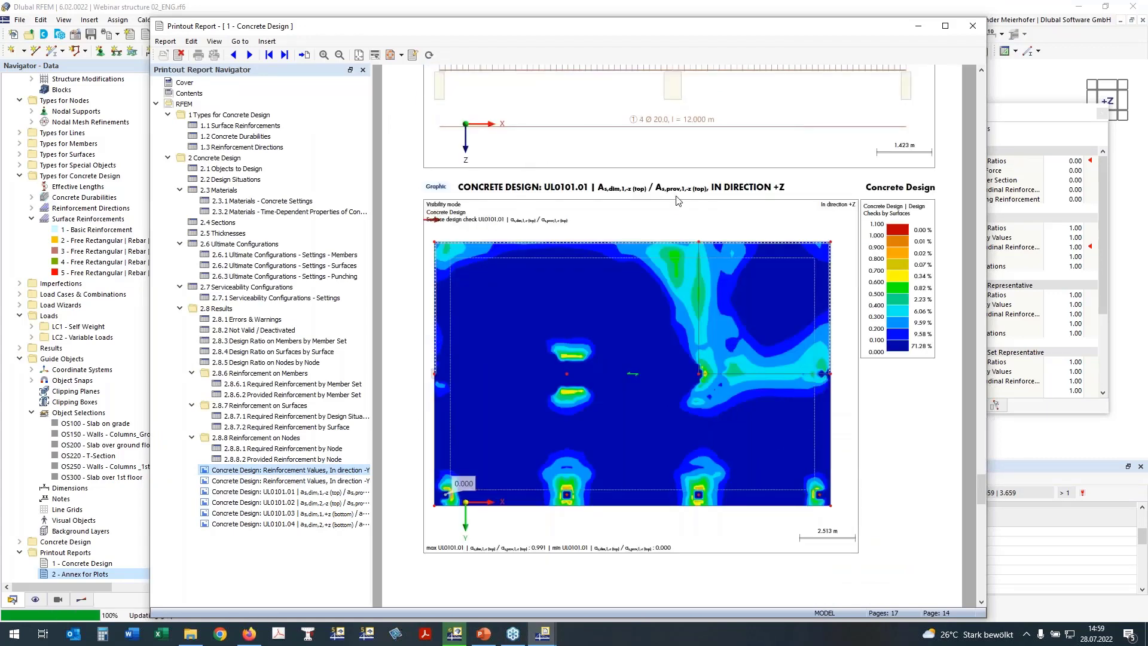
scroll(664, 278, "down", 1)
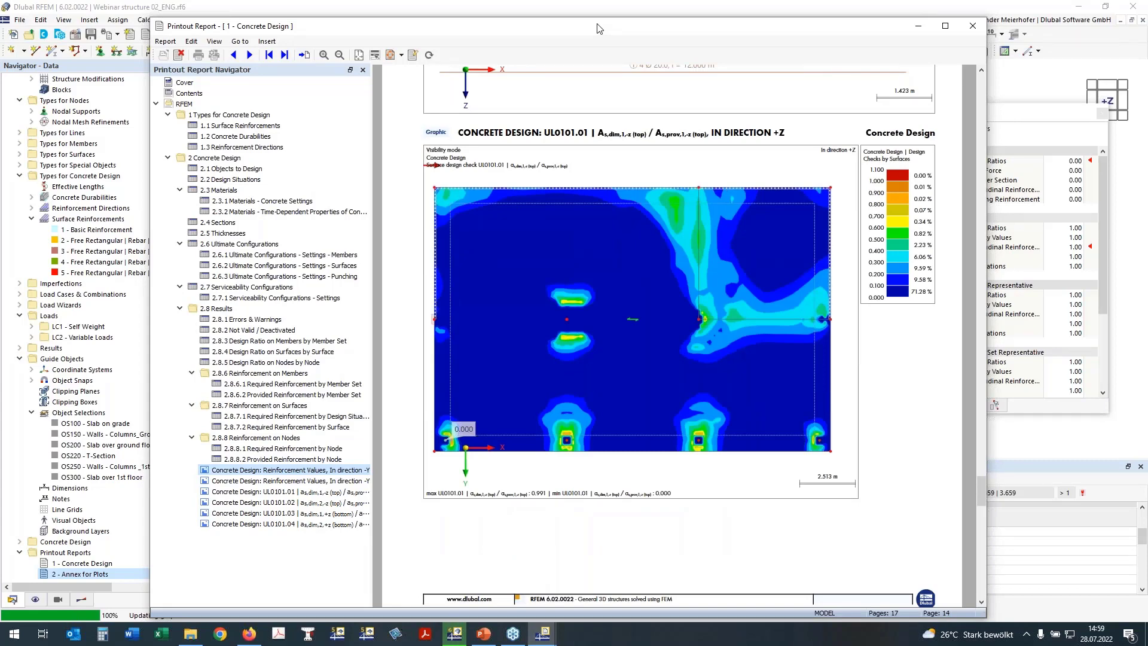
left_click_drag(599, 28, 541, 17)
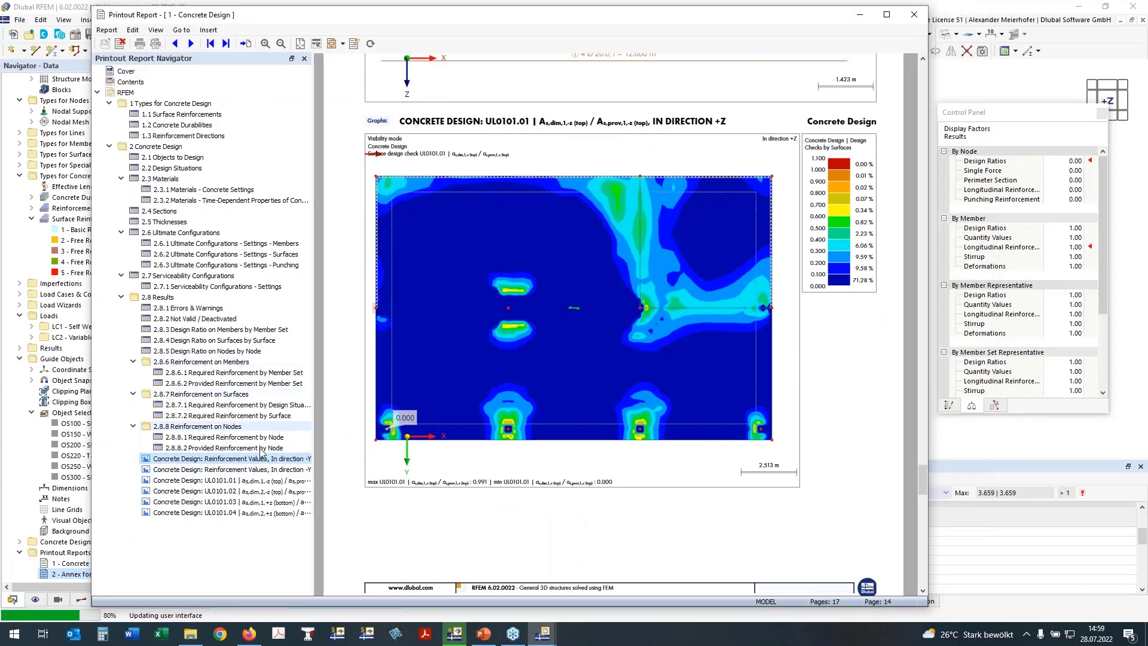
left_click(237, 470)
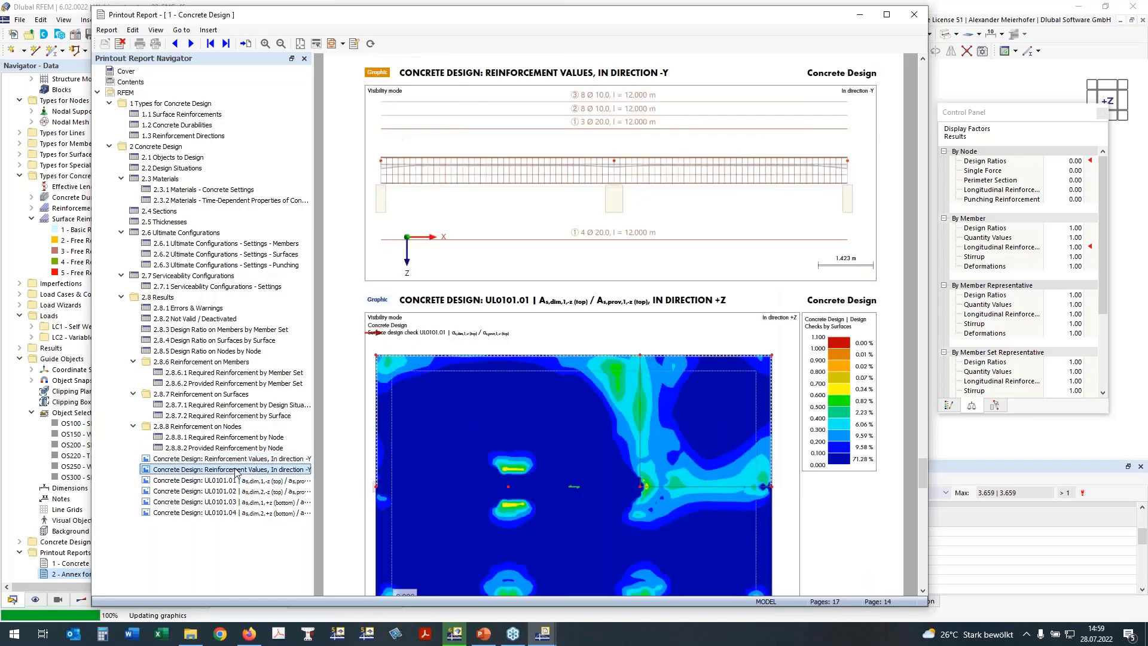
scroll(494, 385, "down", 2)
scroll(493, 384, "down", 1)
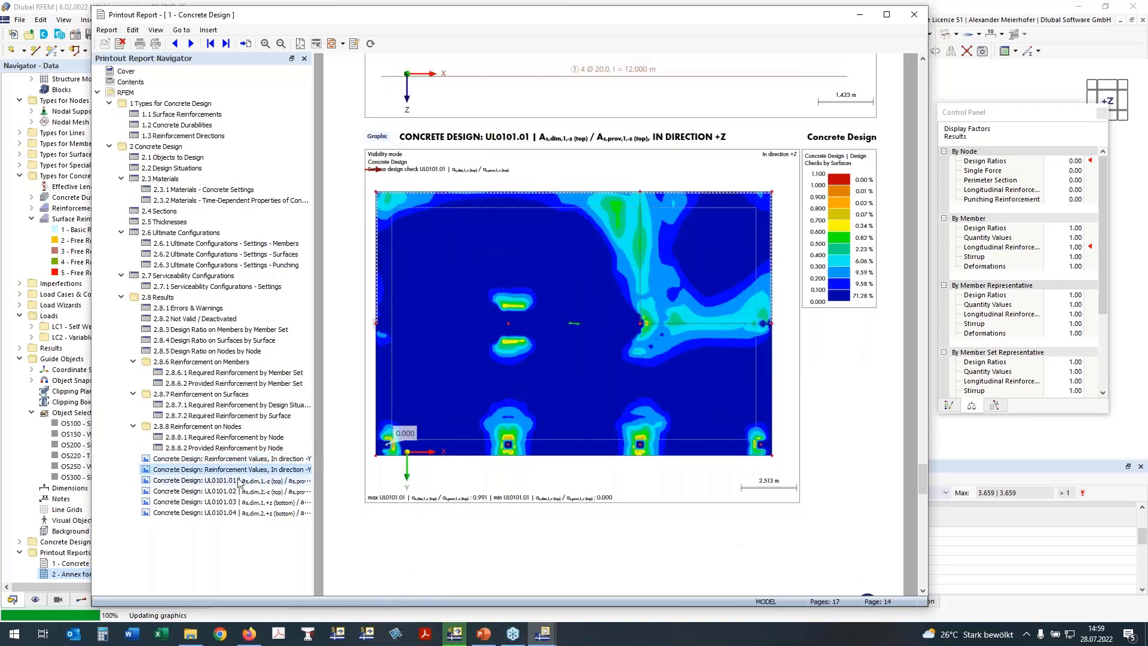
left_click(238, 482)
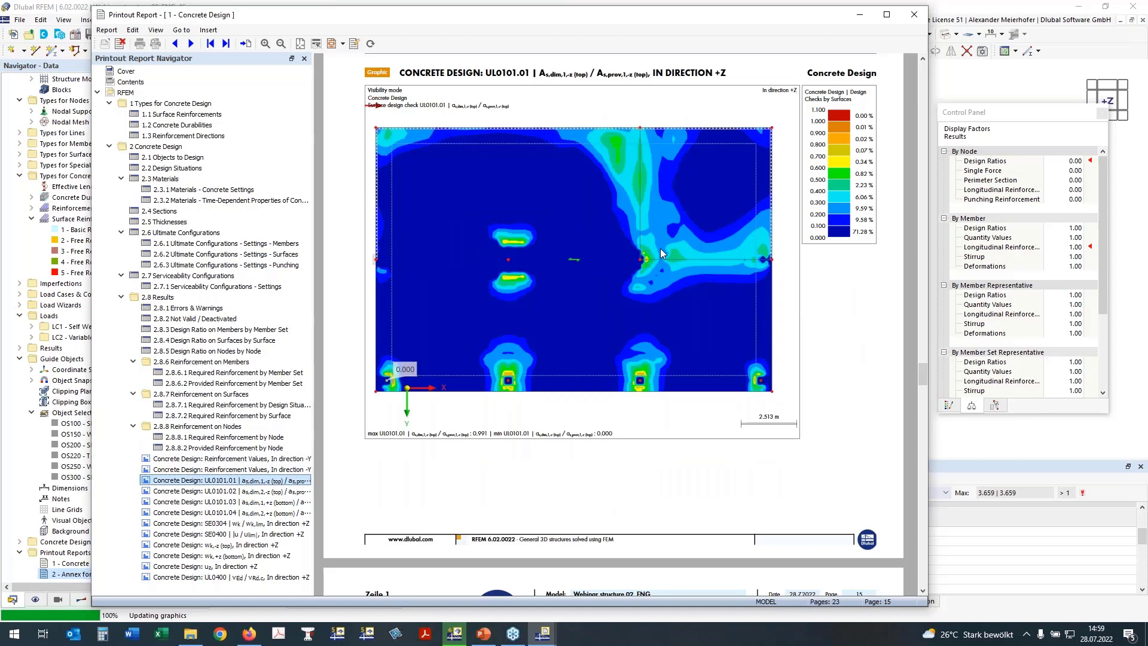
scroll(660, 249, "down", 2)
scroll(659, 250, "down", 6)
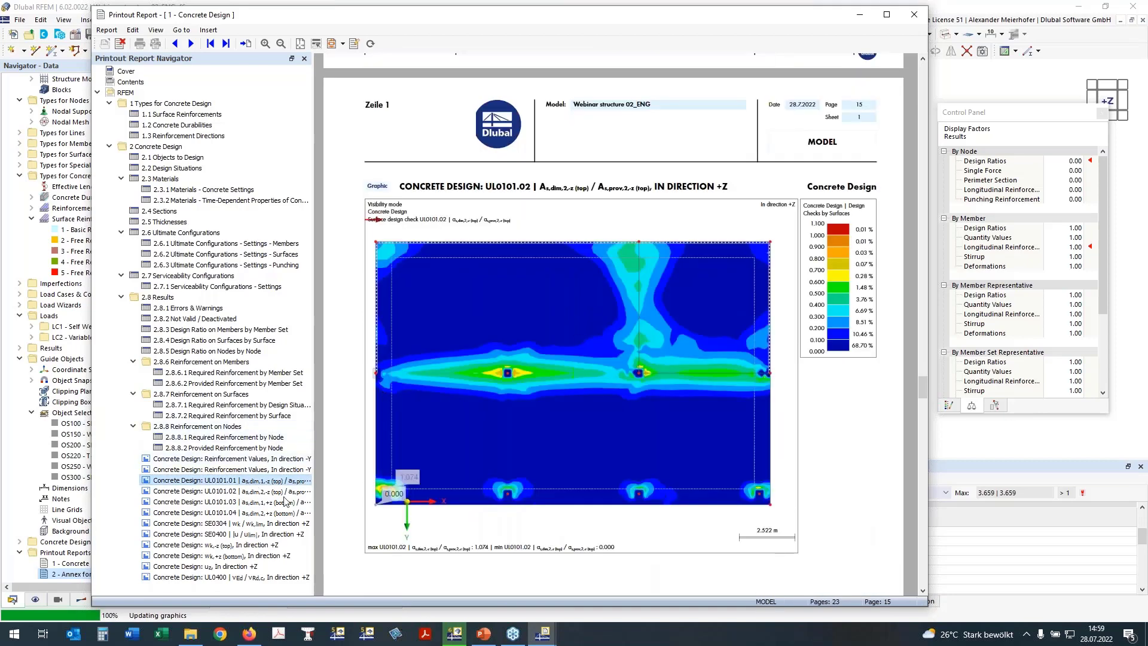
scroll(581, 363, "down", 8)
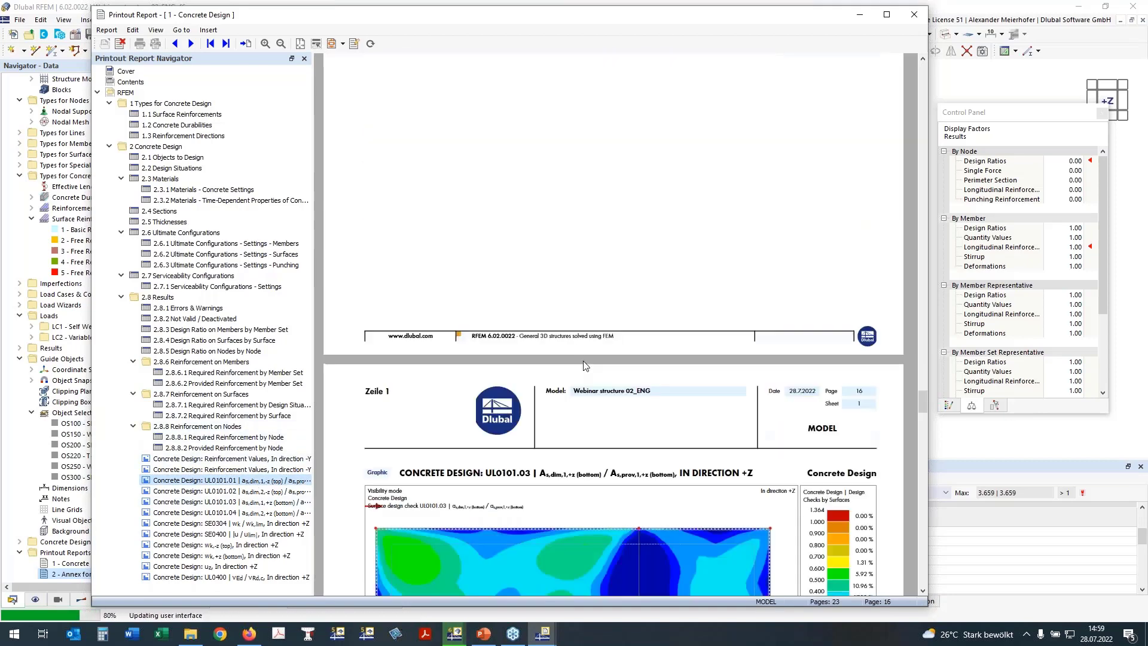
scroll(585, 365, "down", 10)
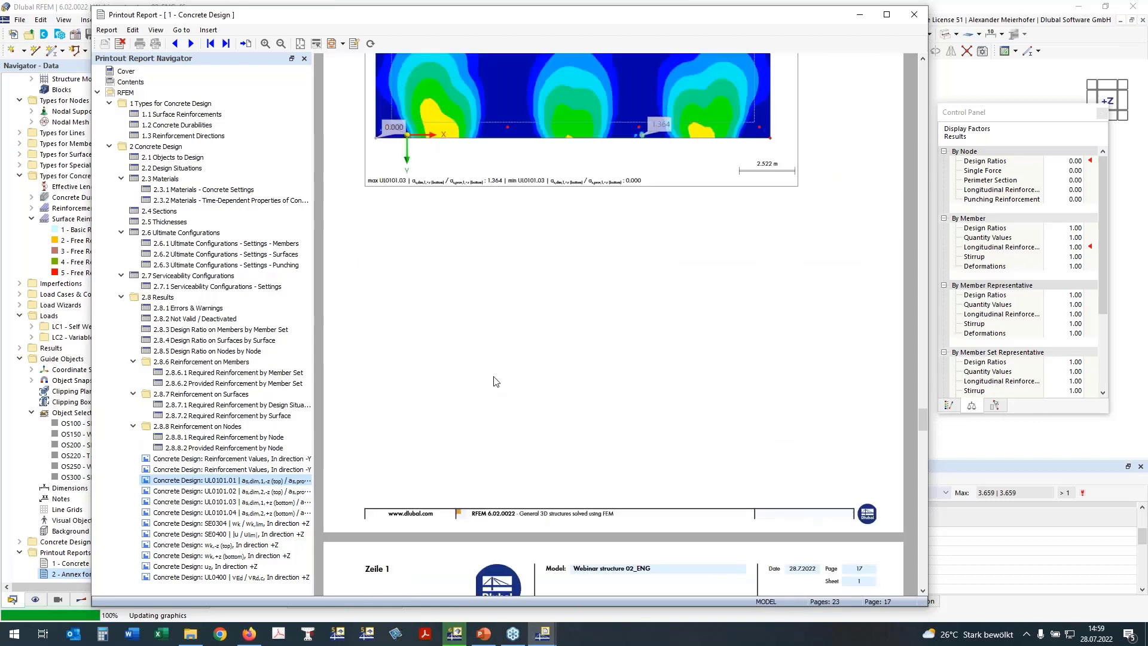
scroll(496, 381, "down", 8)
Review the SE0304, SE0400, top and bottom crack width, and uz deformation graphics.
left_click(217, 524)
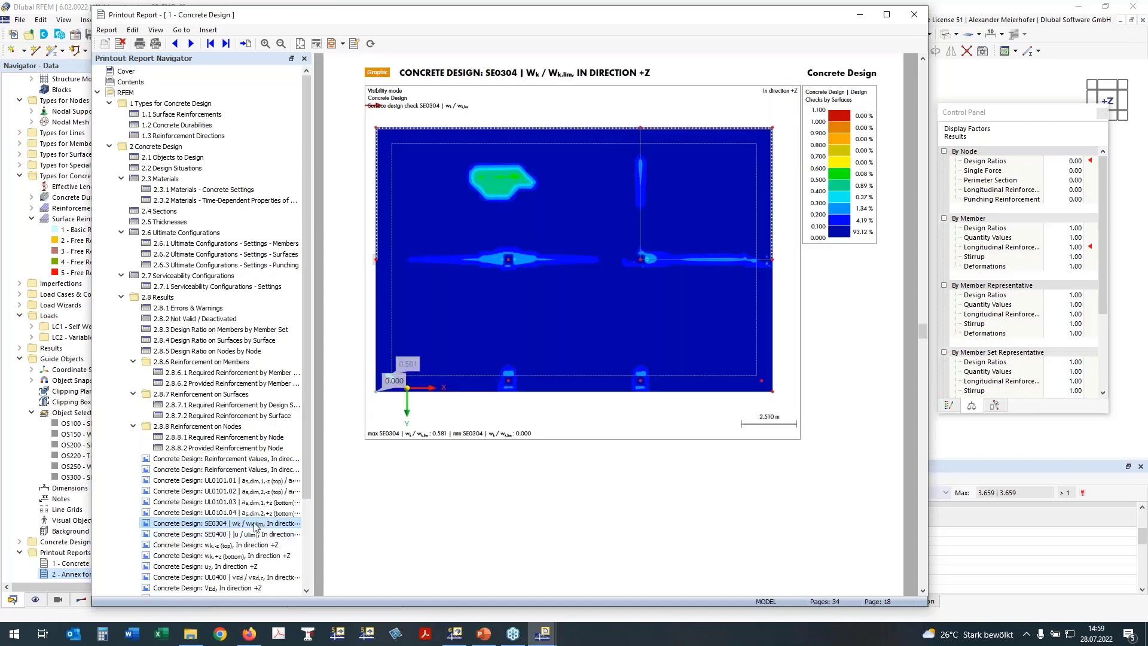
left_click(238, 536)
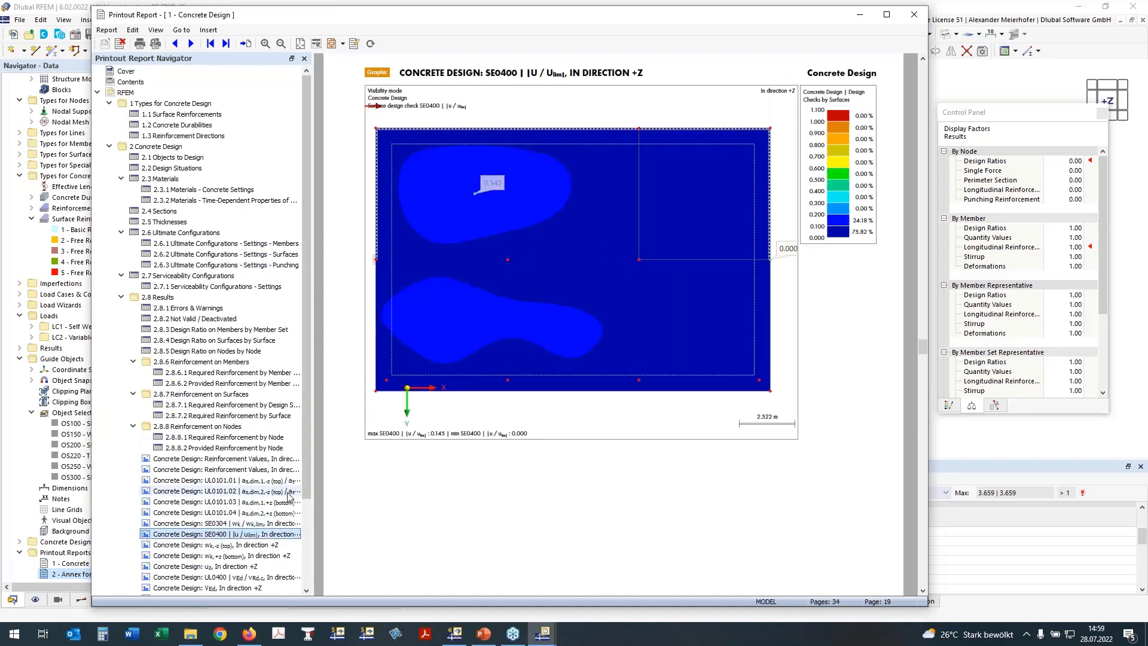
left_click(226, 546)
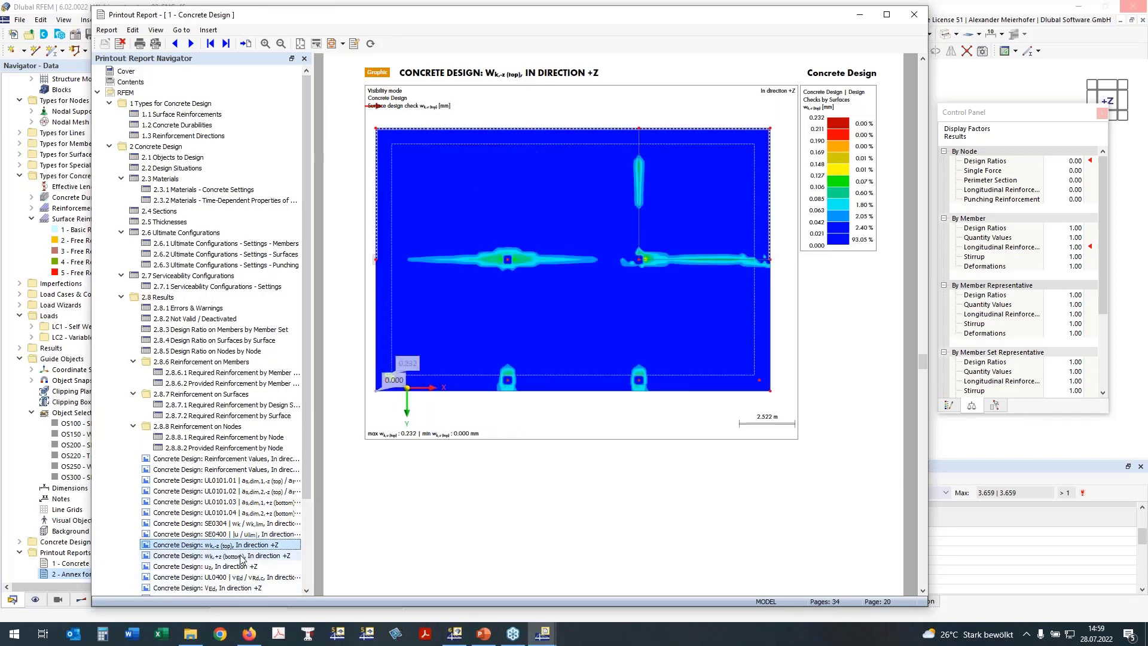
left_click(237, 557)
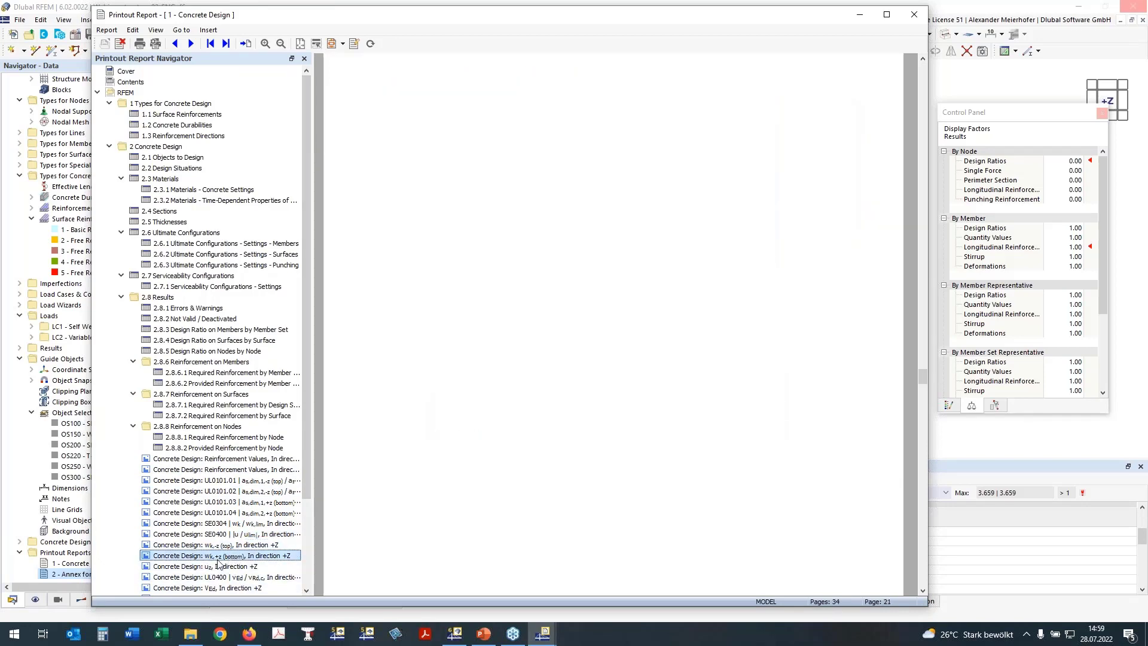
left_click(219, 524)
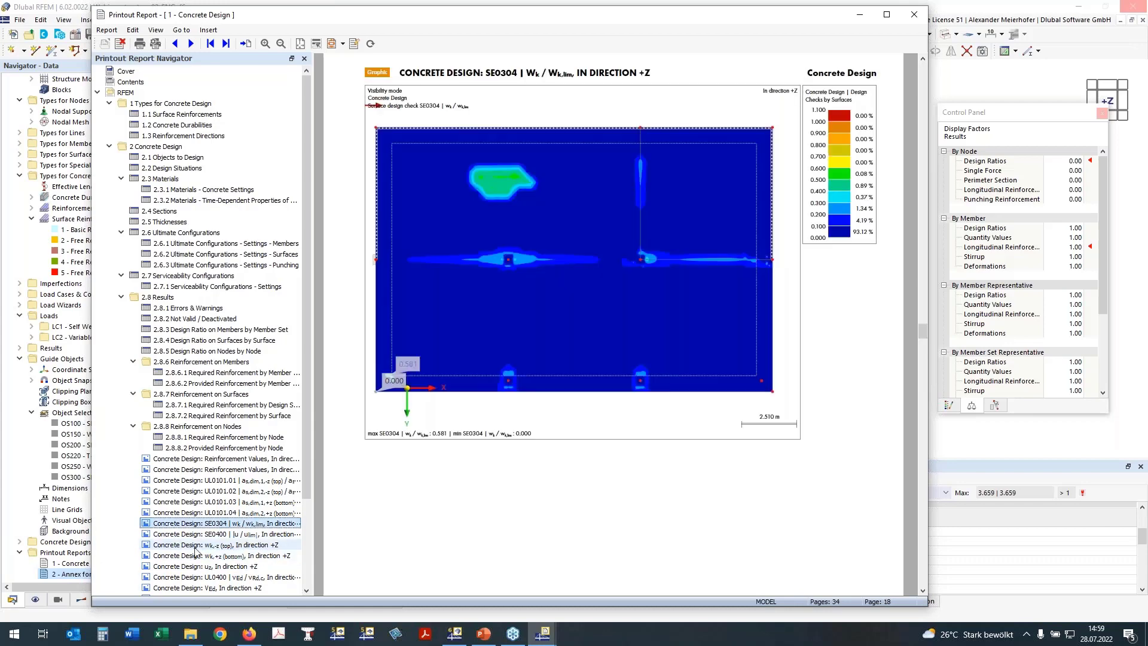
left_click(194, 547)
left_click(186, 566)
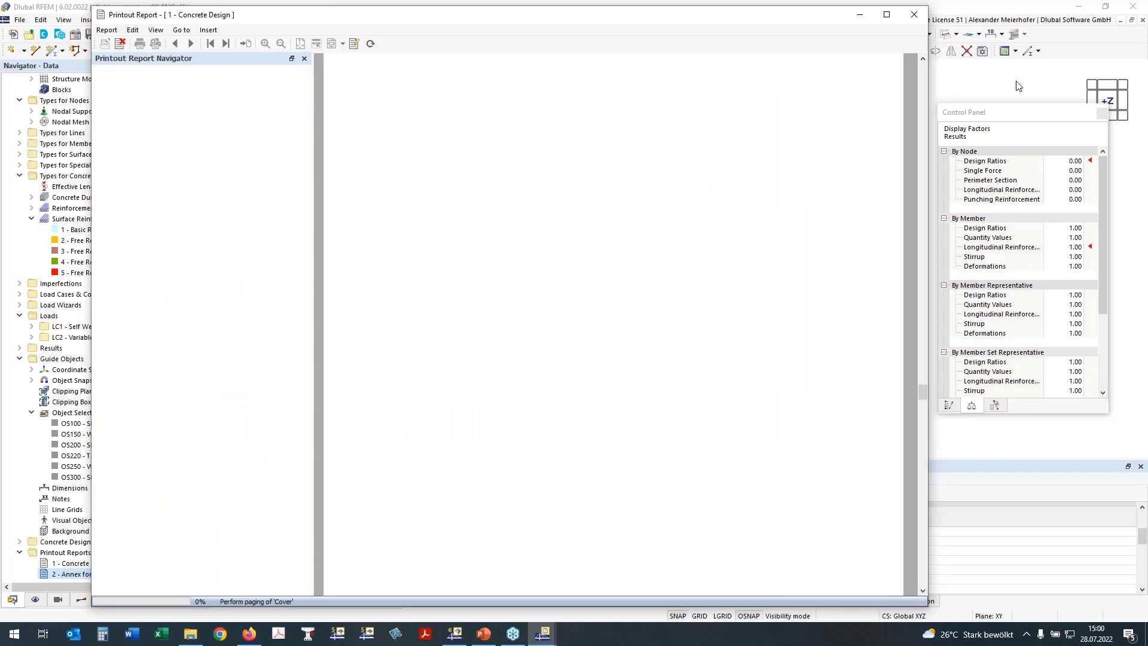
Minimize the Printout Report window to get back to the RFEM model.
left_click(859, 15)
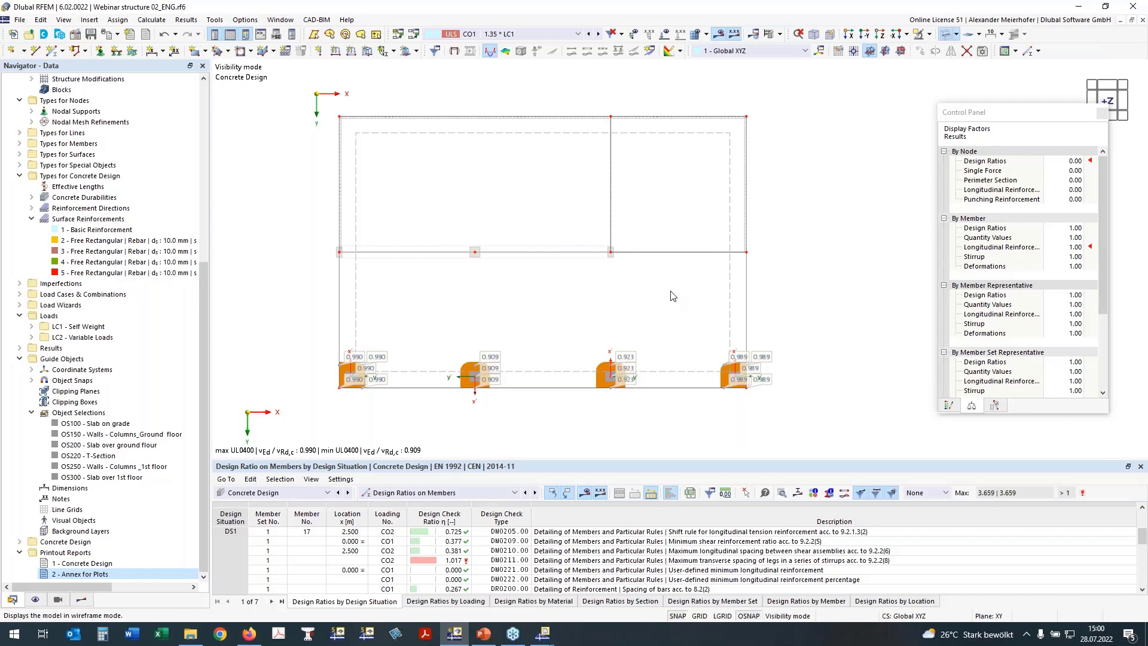
Display the model as transparent solids and cancel visibility mode to show the whole building.
left_click(945, 35)
middle_click_drag(426, 324, 778, 143, "ctrl")
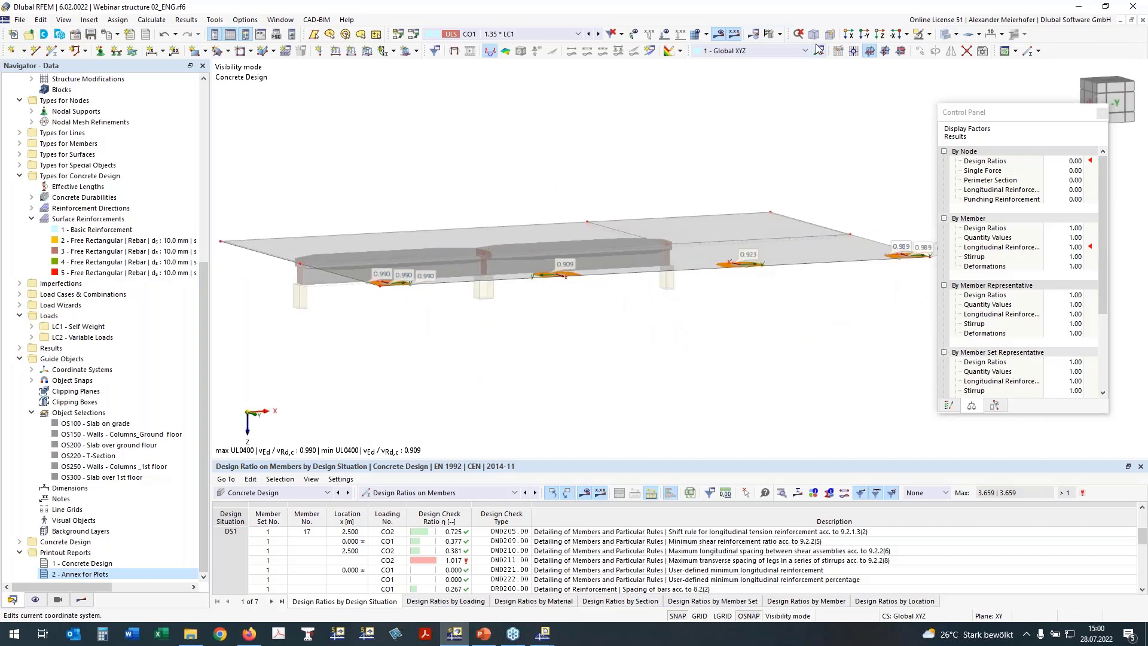
middle_click_drag(804, 134, 683, 195, "ctrl")
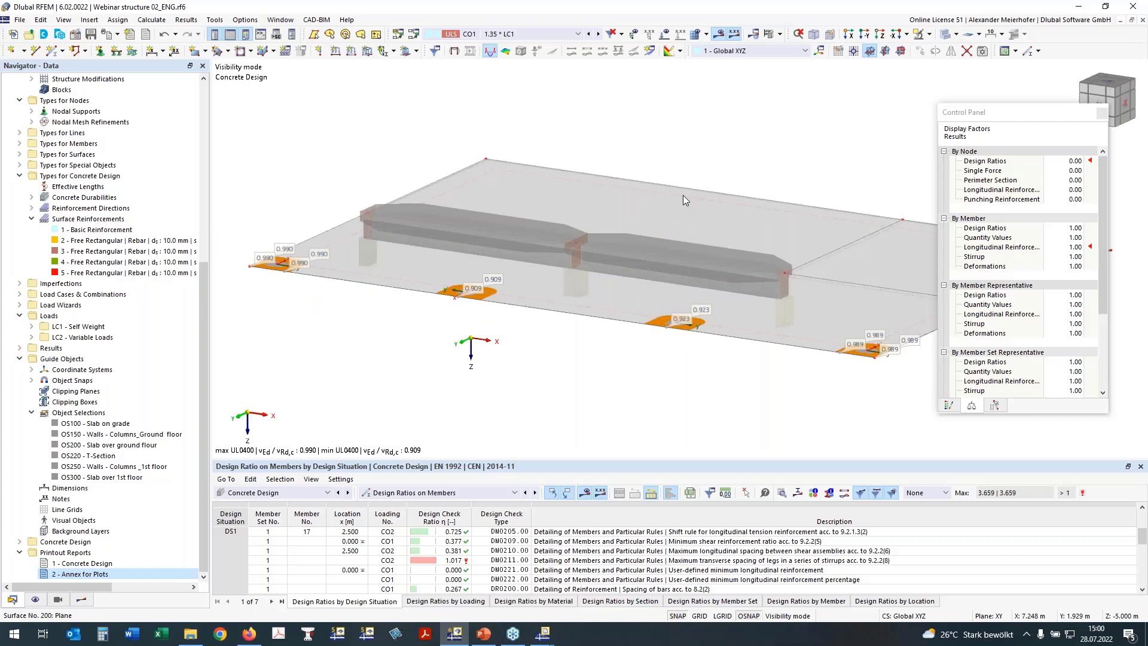
left_click(931, 36)
left_click(930, 114)
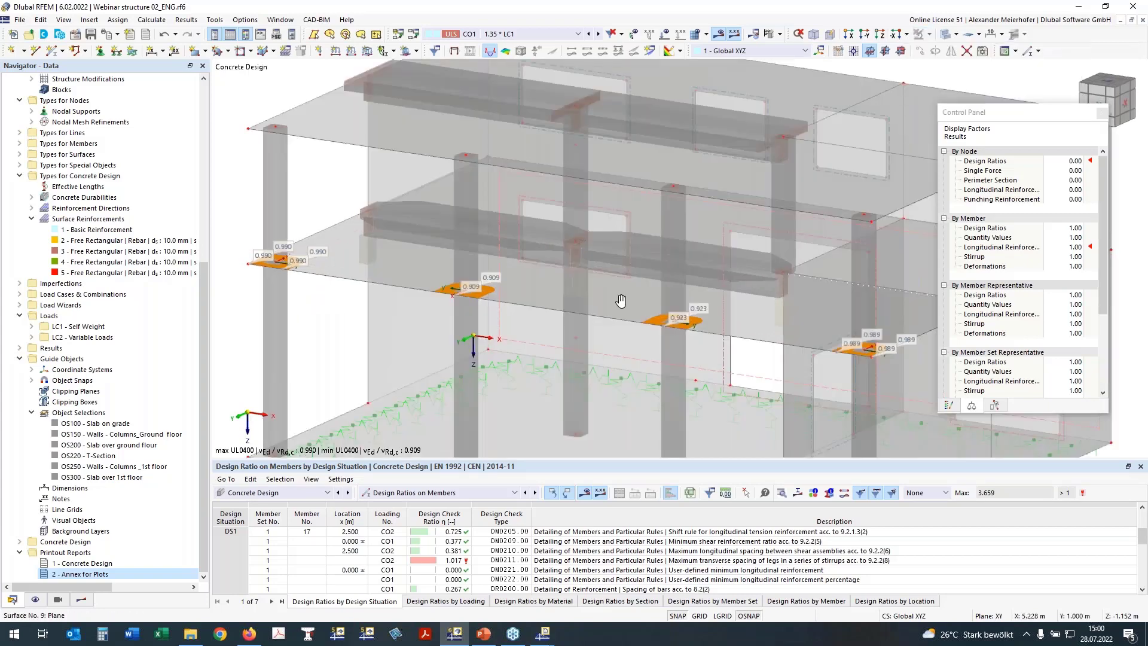
Turn the building to a frontal elevation and box-select around the foundation.
middle_click_drag(621, 301, 697, 266, "ctrl")
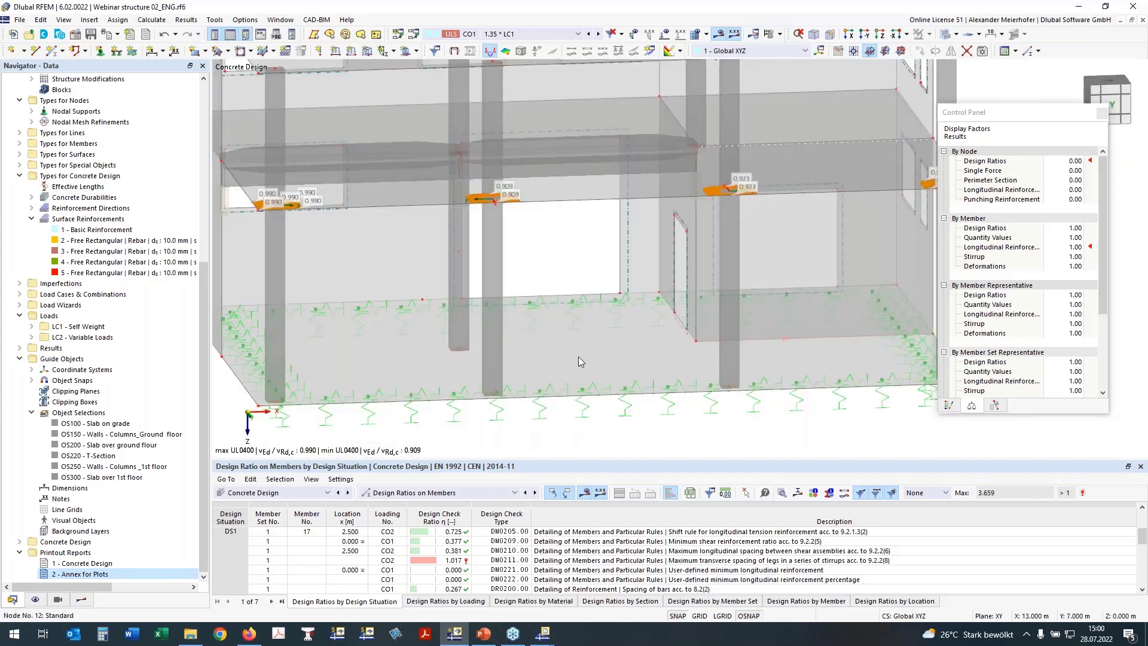
scroll(579, 357, "down", 2)
middle_click_drag(665, 372, 615, 330, "ctrl")
scroll(620, 334, "down", 3)
middle_click_drag(680, 377, 676, 362, "ctrl")
left_click_drag(333, 299, 823, 356)
middle_click_drag(441, 370, 443, 383, "ctrl")
right_click(442, 382)
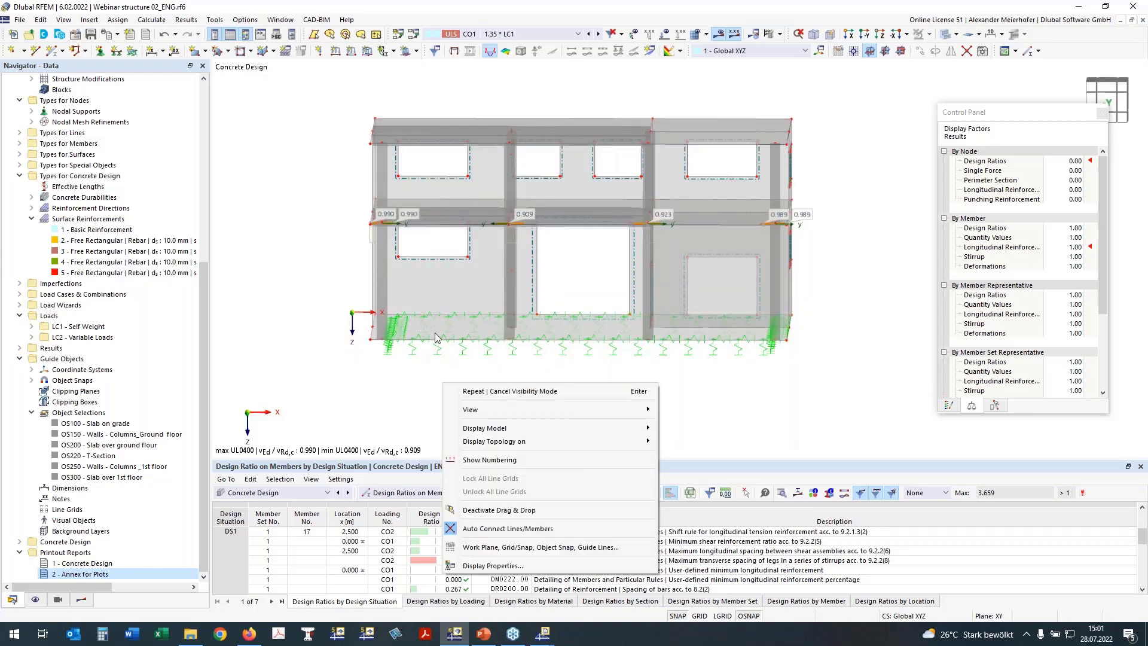
left_click(379, 386)
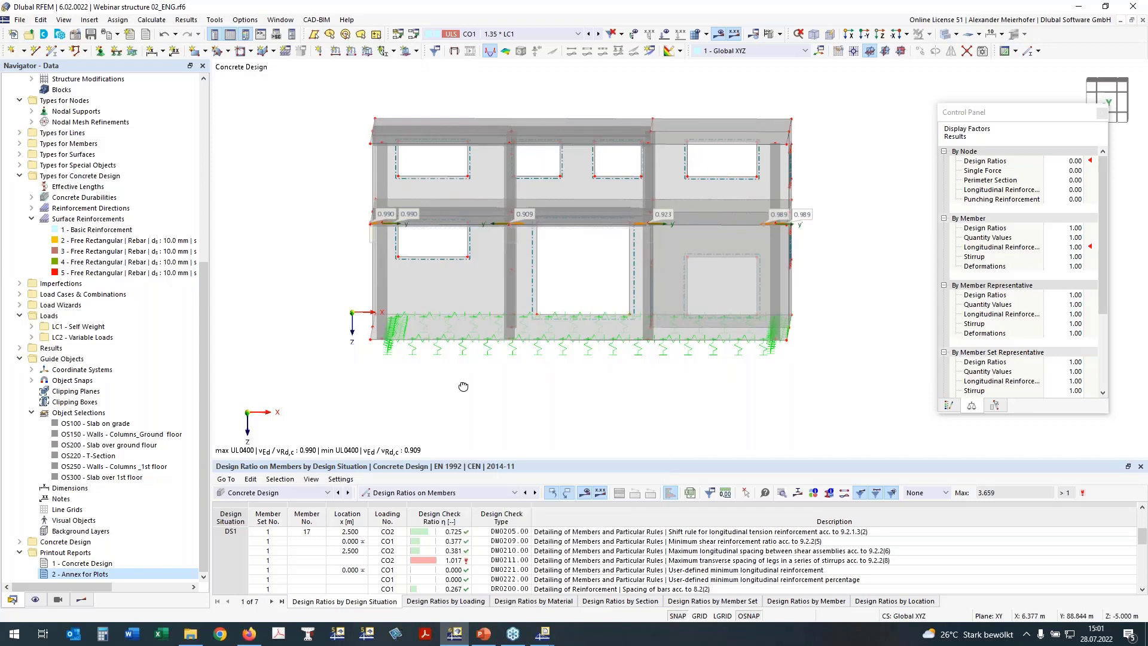
Select the ground slab and show only it with its related objects, viewed from near the top.
mouse_move(463, 387)
middle_mouse_down("ctrl")
mouse_move(448, 382)
mouse_move(459, 380)
middle_mouse_up("ctrl")
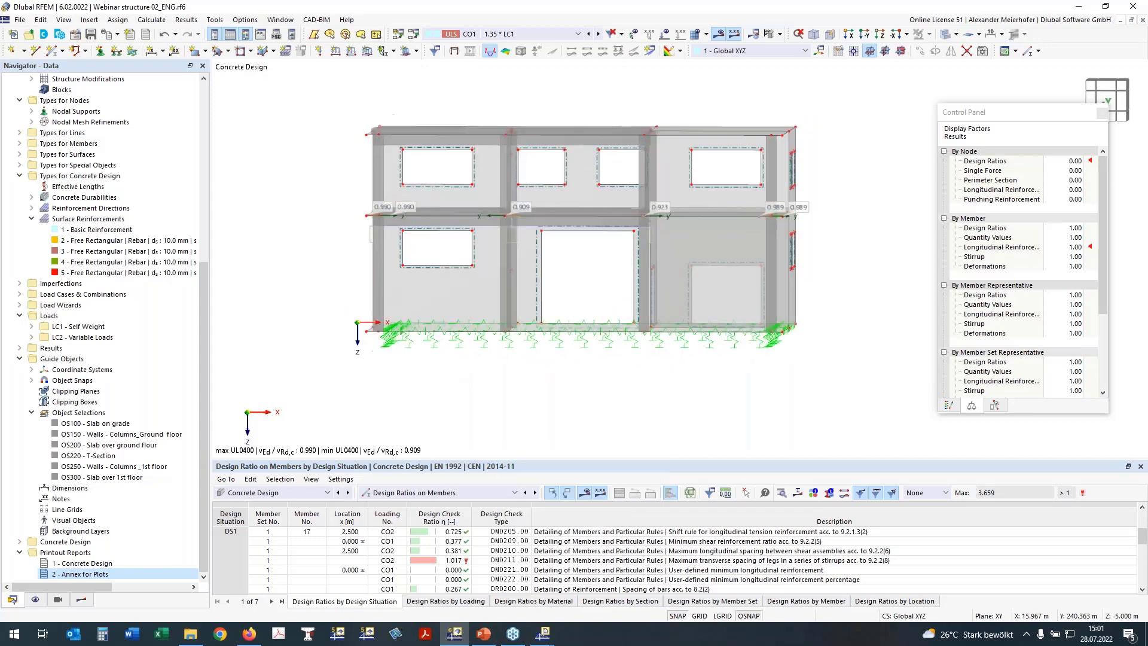
left_click_drag(352, 312, 840, 350)
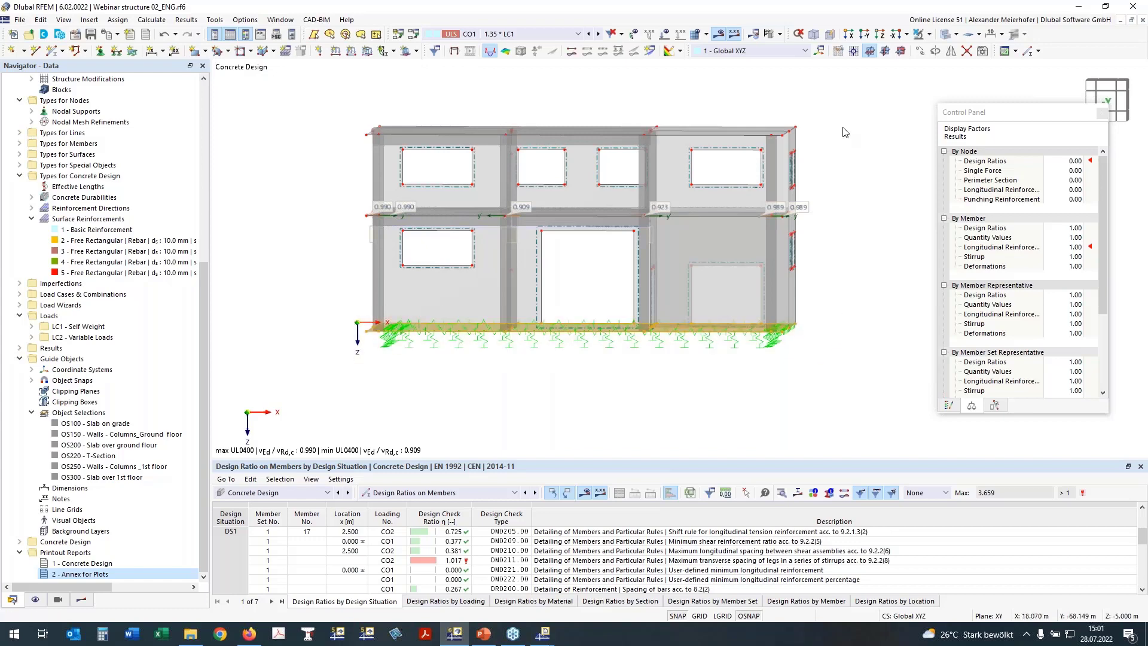
left_click(931, 35)
left_click(933, 53)
middle_click_drag(804, 183, 833, 218, "ctrl")
left_click(833, 218)
middle_click_drag(525, 275, 855, 94, "ctrl")
In Z-direction view, edit the eight selected slab nodes and accept deleting the concrete design results.
left_click(880, 34)
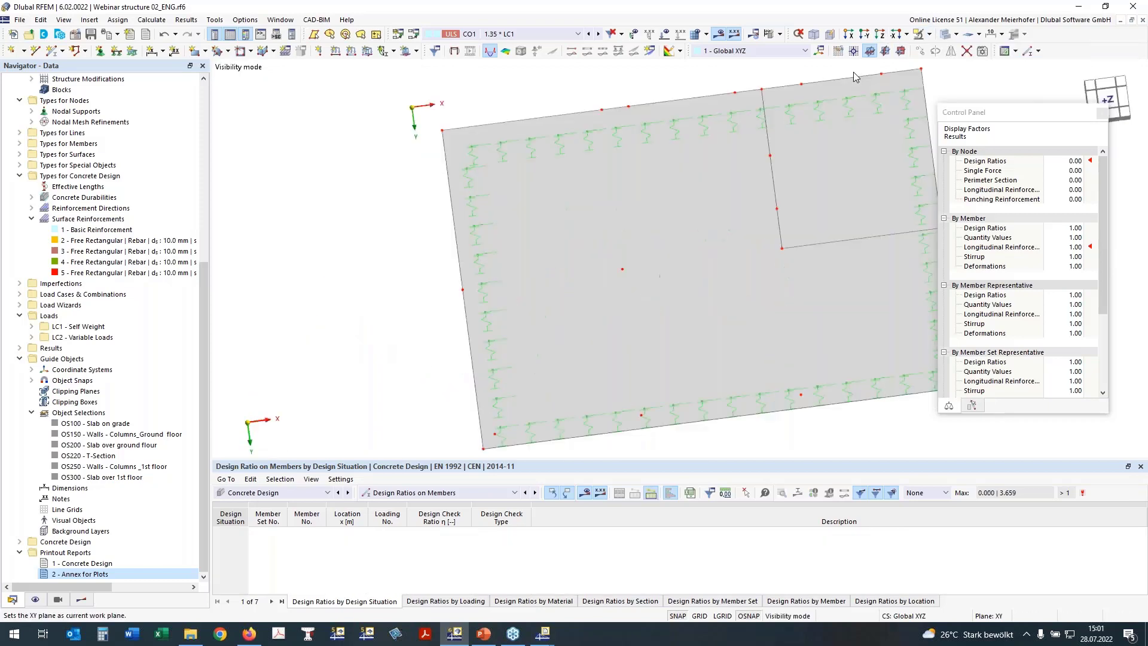
middle_click_drag(506, 283, 454, 262)
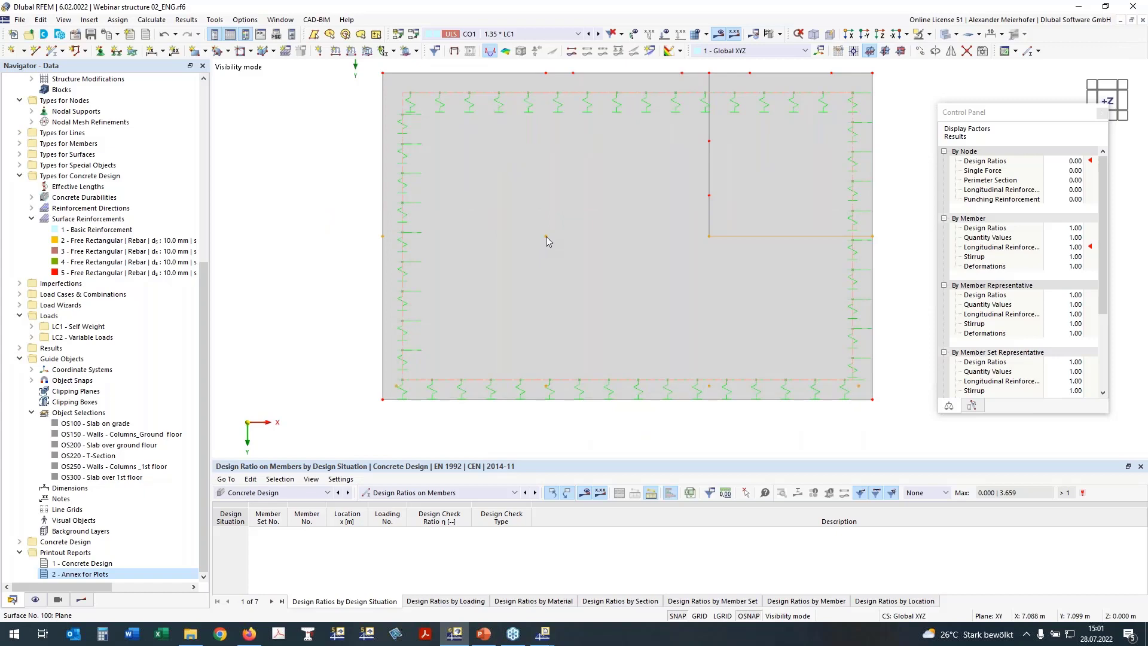
right_click(547, 237)
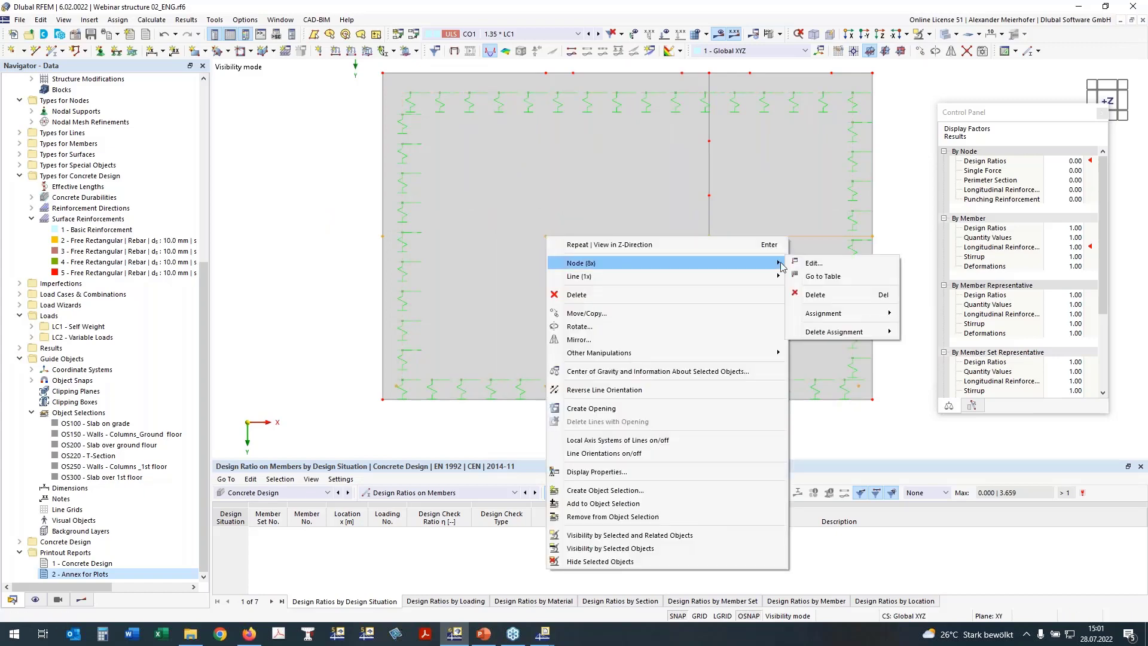
left_click(812, 263)
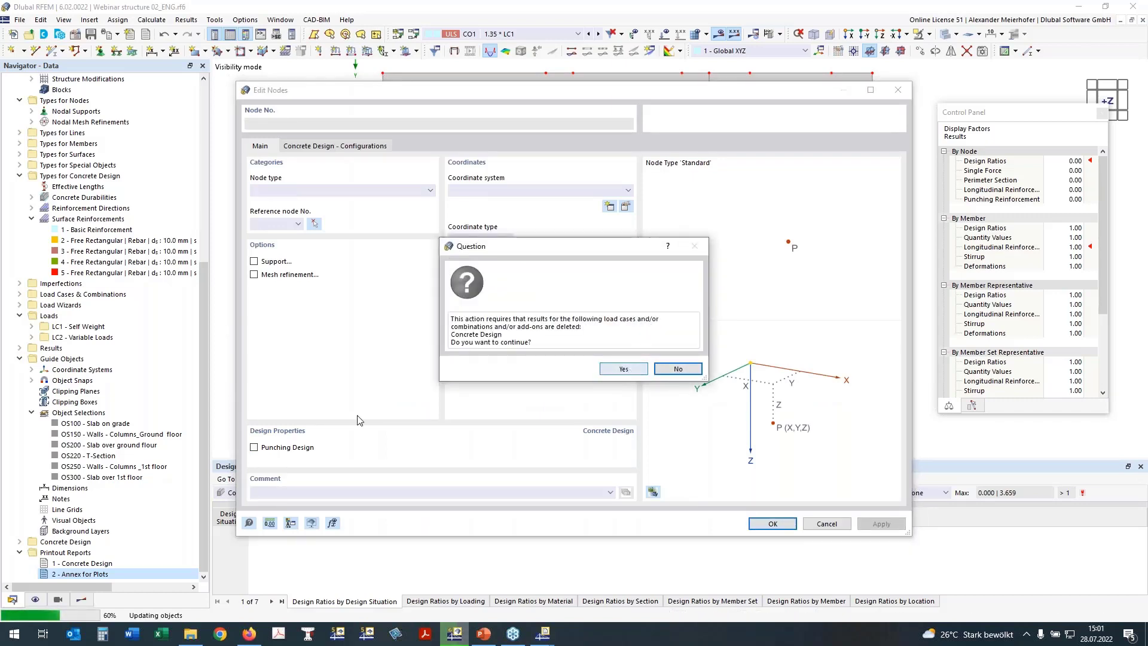
left_click(624, 370)
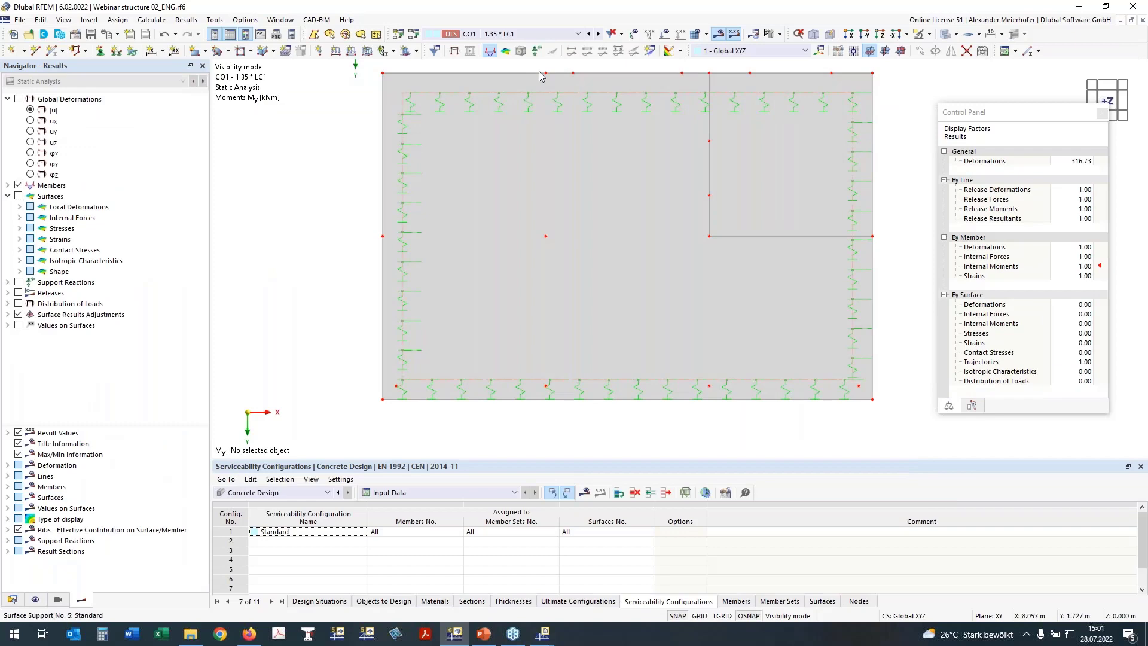
Assign '1 - Basic Reinforcement' to surfaces 100,200 from the Data navigator and confirm.
left_click(12, 599)
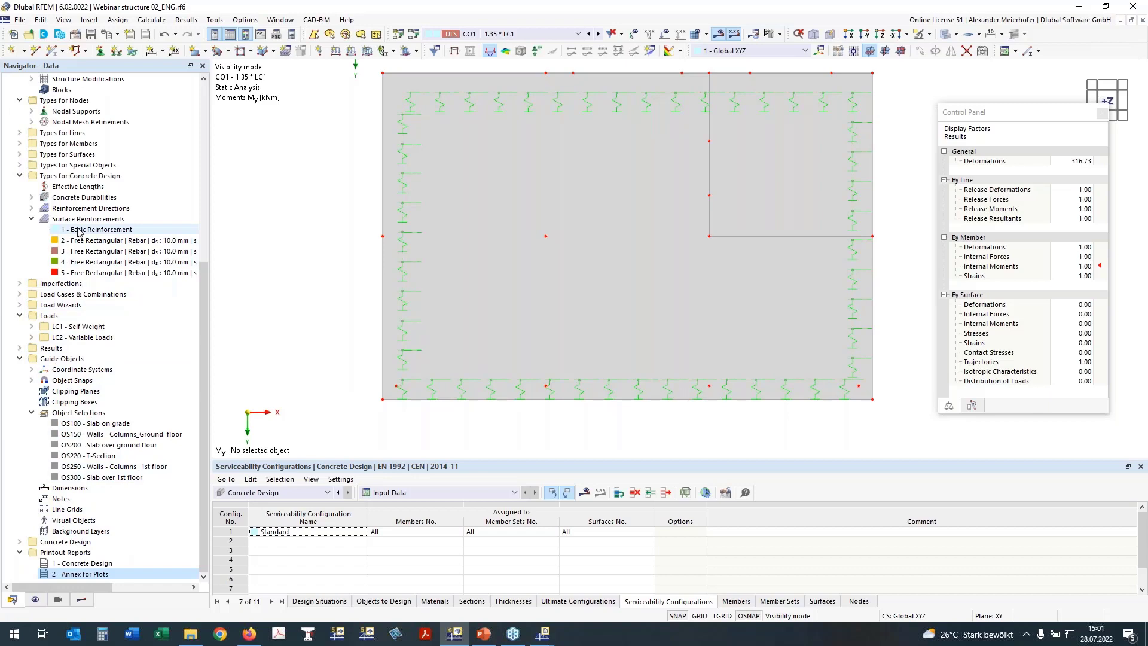
double_click(78, 230)
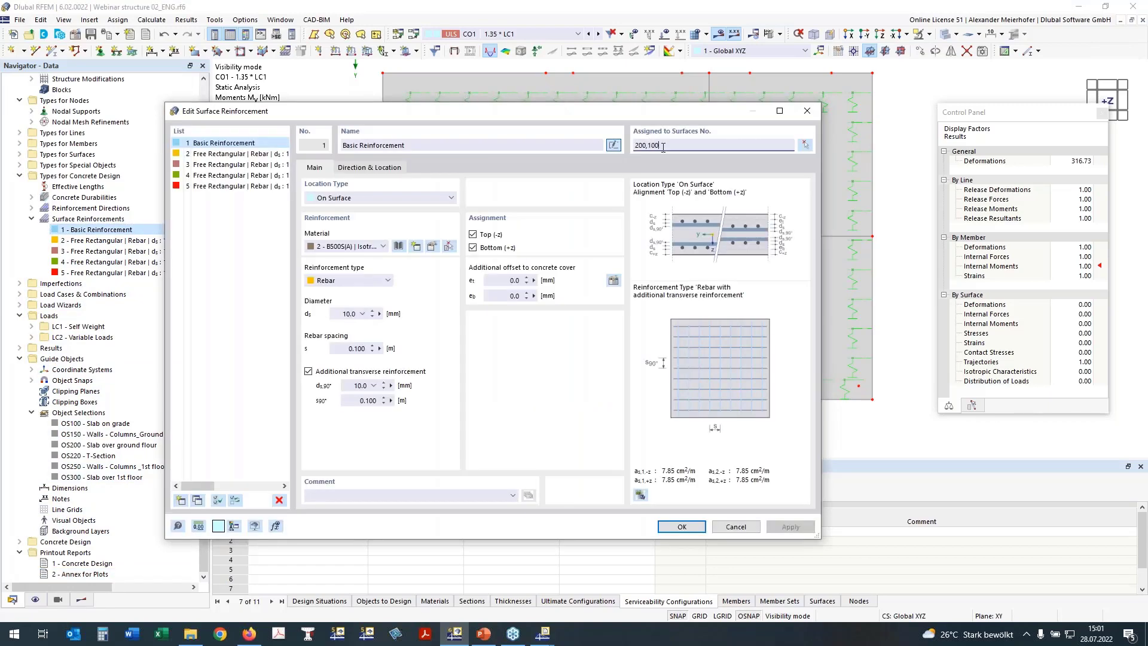
left_click(682, 525)
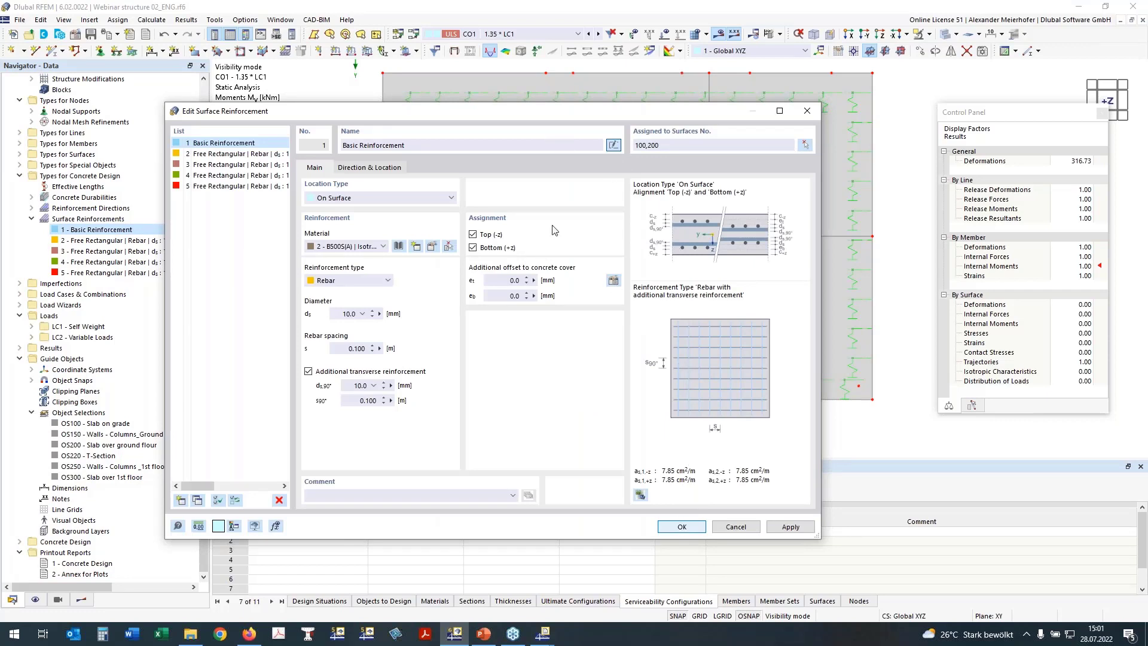
left_click(682, 528)
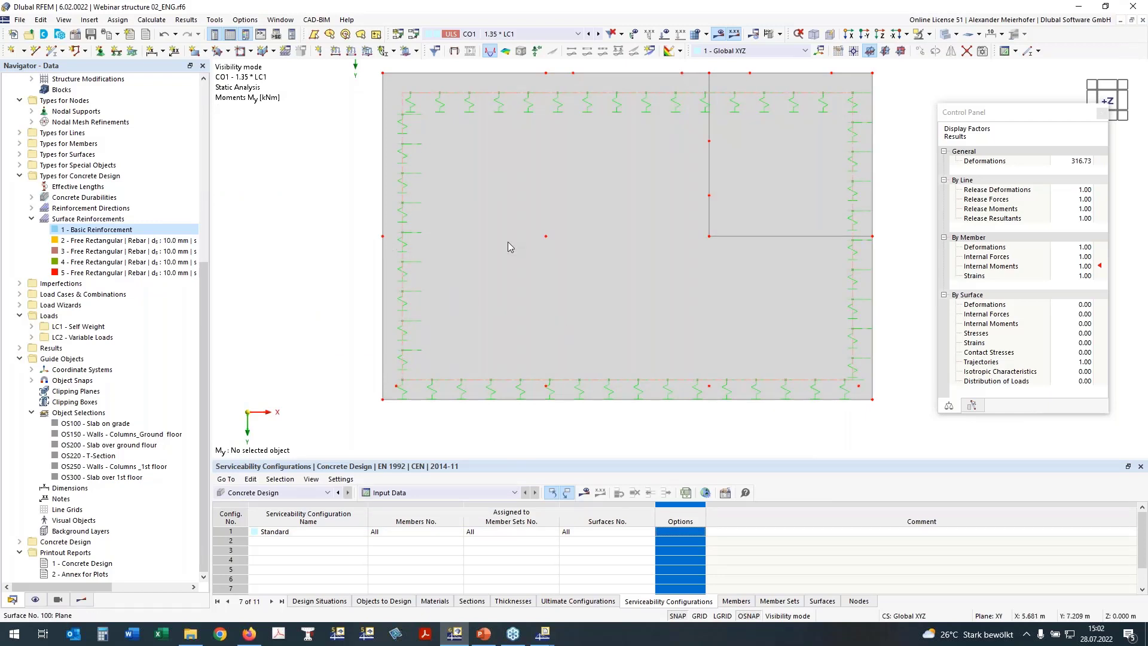
Cancel visibility mode and orbit the full building showing the CO1 My moments.
middle_click_drag(359, 290, 418, 239, "ctrl")
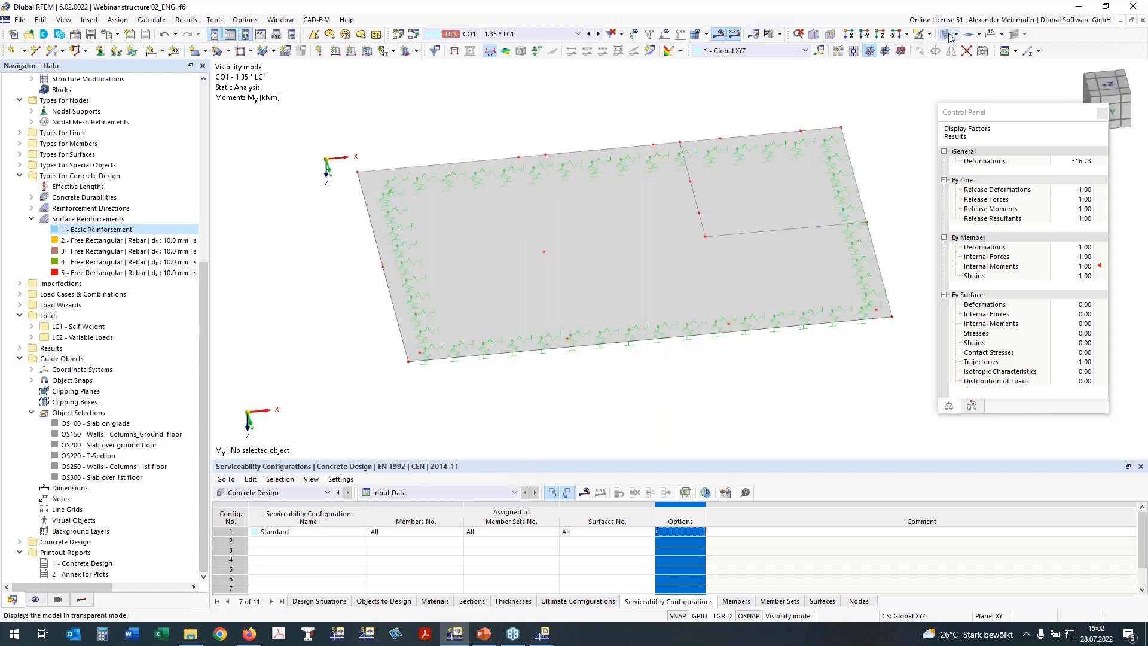
left_click(929, 35)
left_click(966, 114)
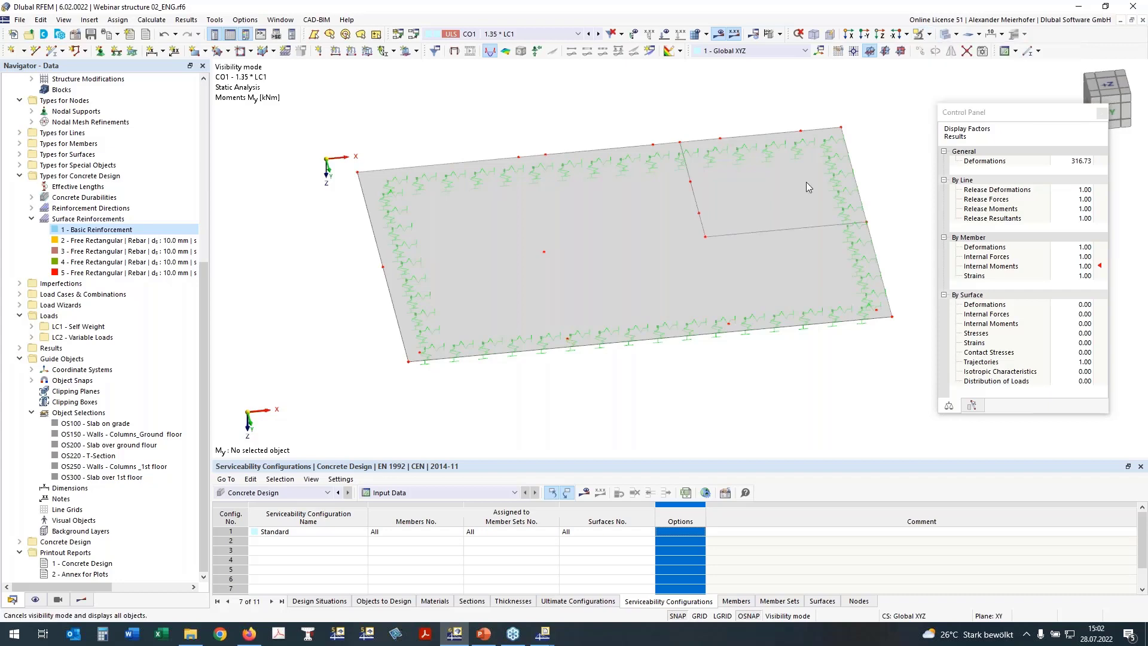
middle_click_drag(469, 394, 533, 363, "ctrl")
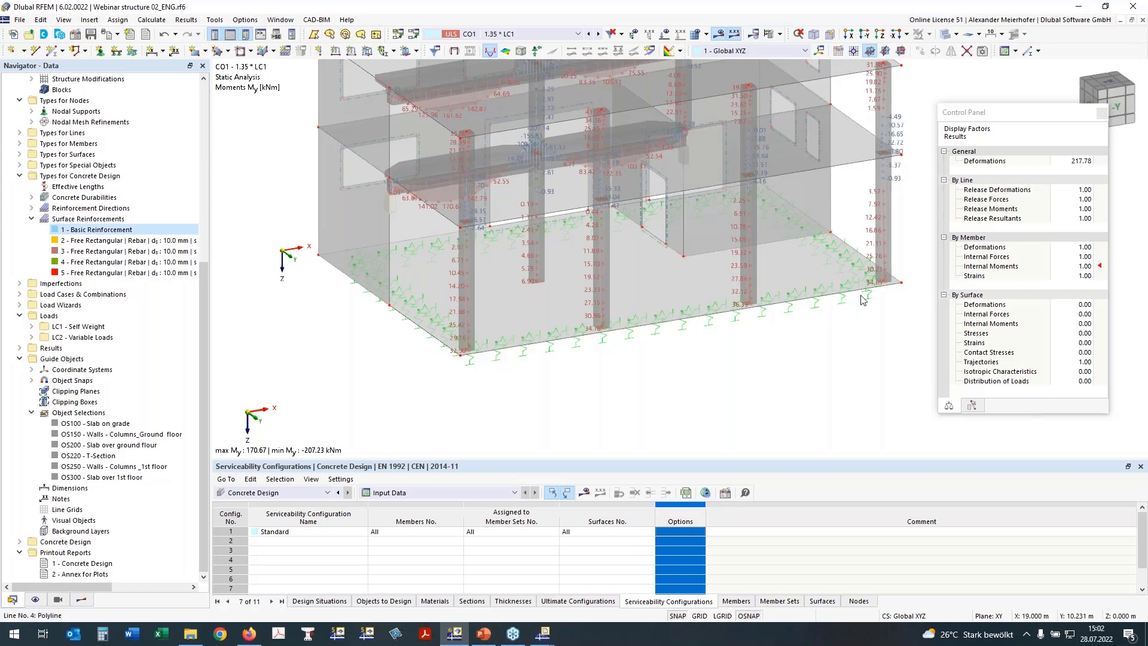
Remove members 17,18 and surface 200 from the concrete Objects to Design.
middle_click_drag(861, 301, 822, 277, "ctrl")
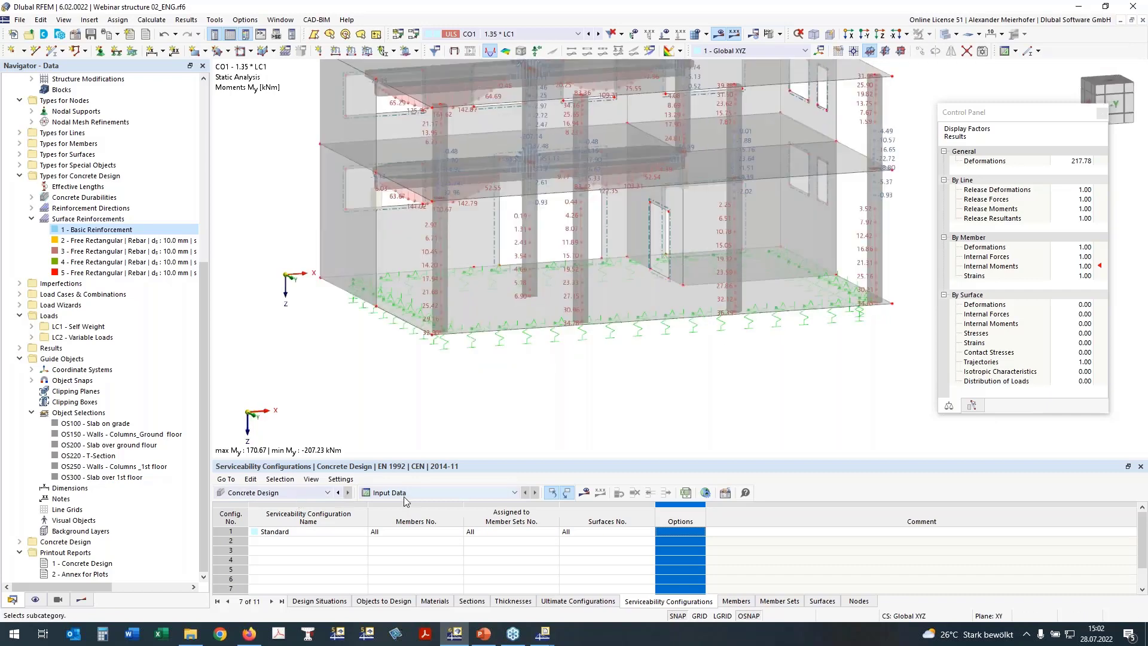
left_click(397, 602)
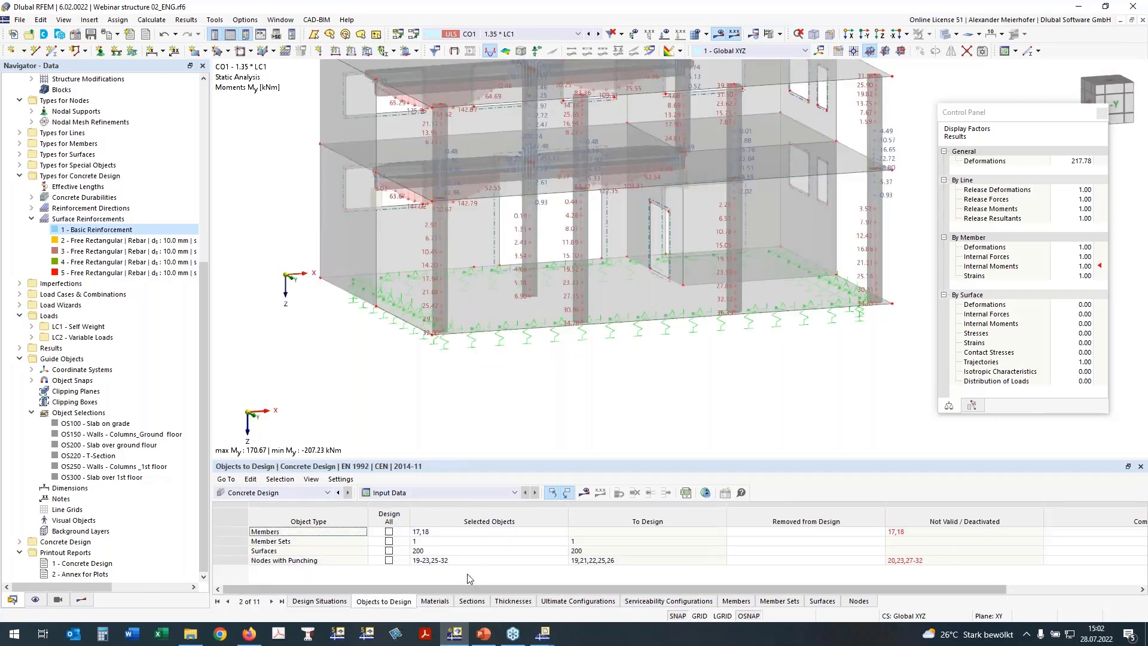
left_click(424, 532)
key("Delete")
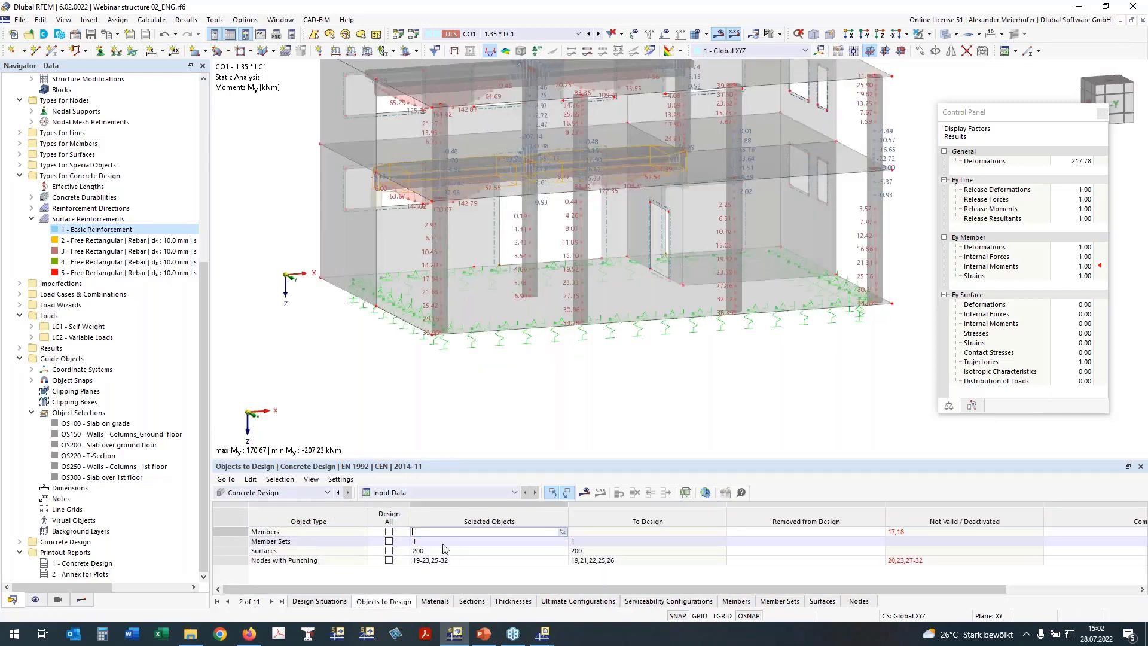
left_click(438, 542)
key("Delete")
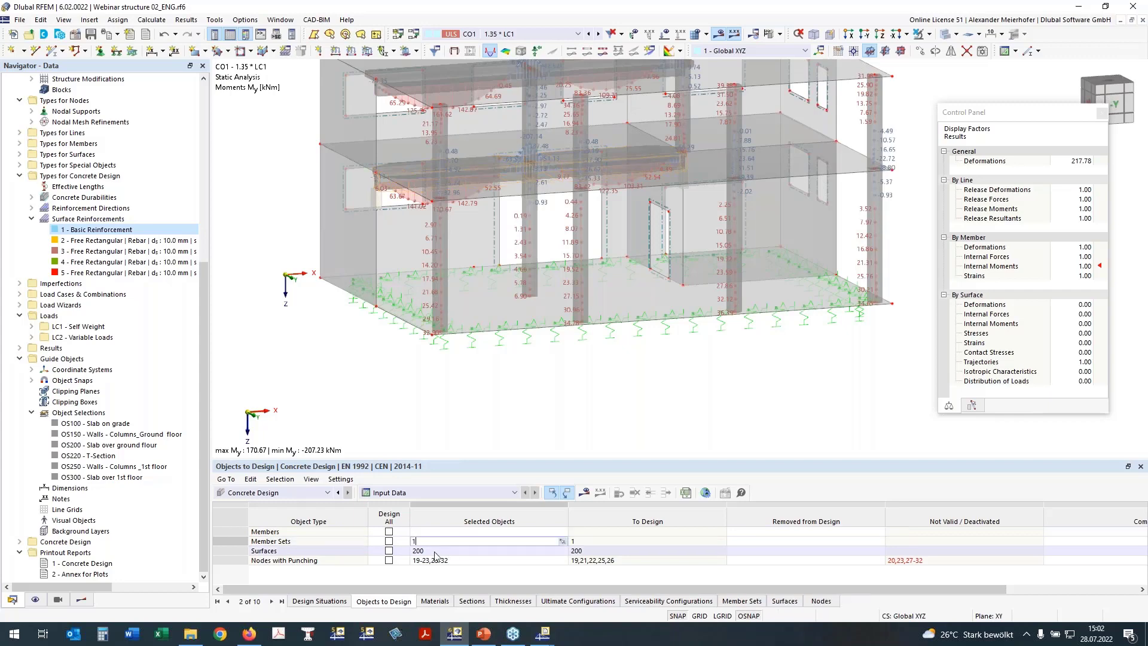
left_click(429, 549)
key("Delete")
Assign nodes 5,7,10-12,14,16,34 as the punching nodes to design.
left_click(454, 560)
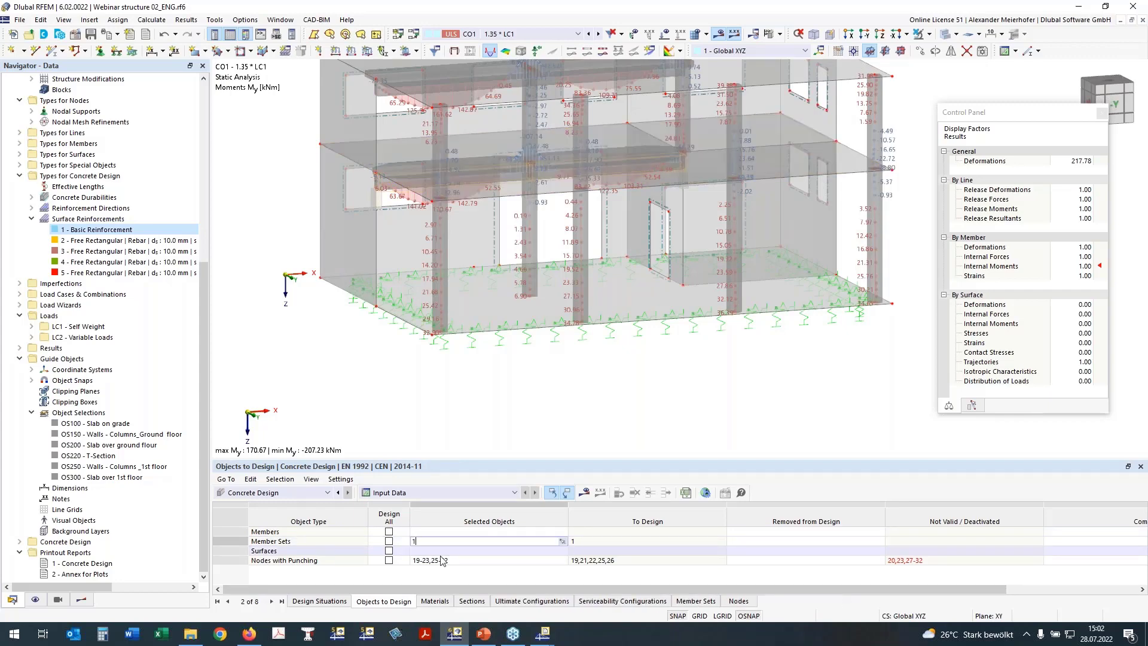
left_click(562, 560)
middle_click_drag(427, 405, 606, 390, "ctrl")
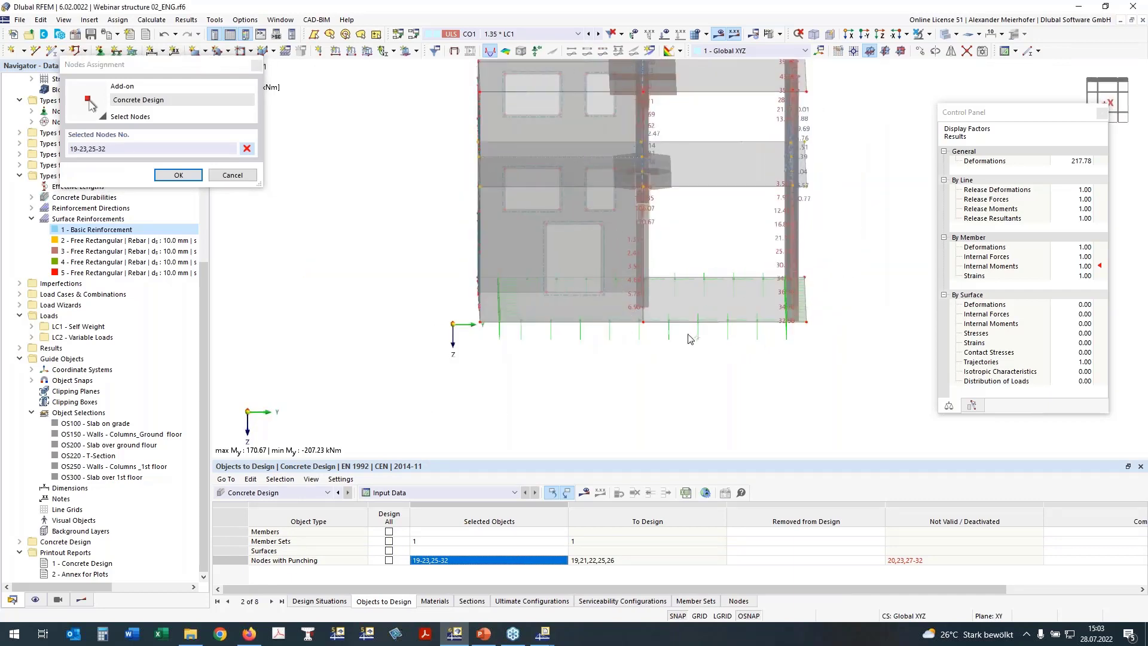
left_click(941, 34)
mouse_move(620, 257)
left_mouse_down()
mouse_move(707, 333)
mouse_move(802, 355)
left_mouse_up()
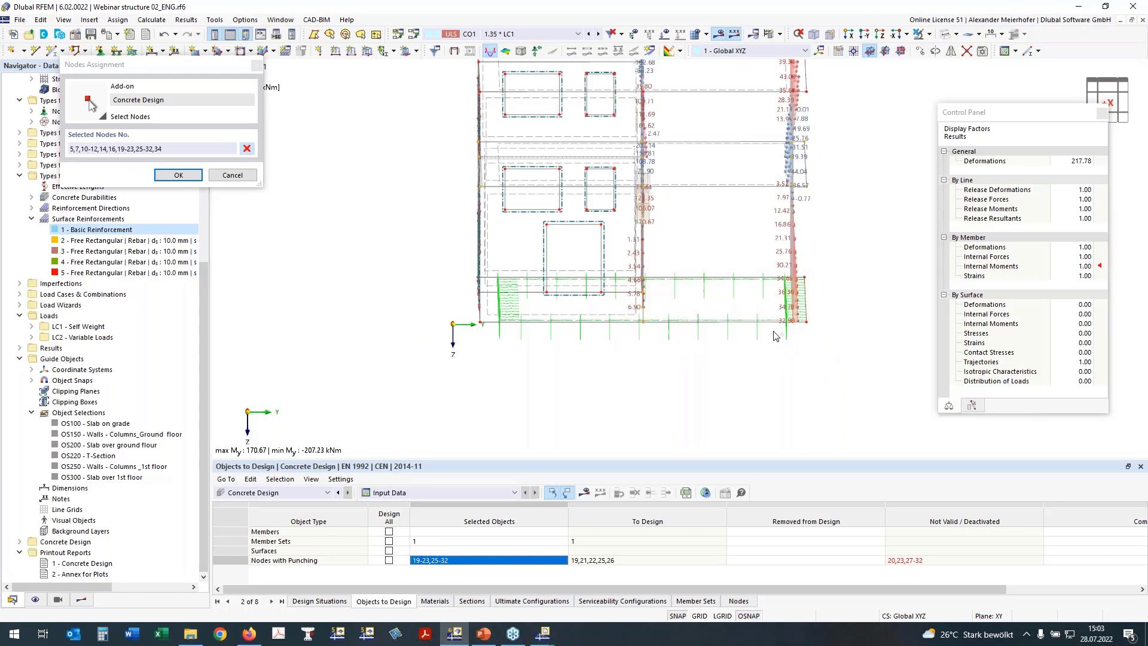
left_click(250, 150)
left_click(249, 150)
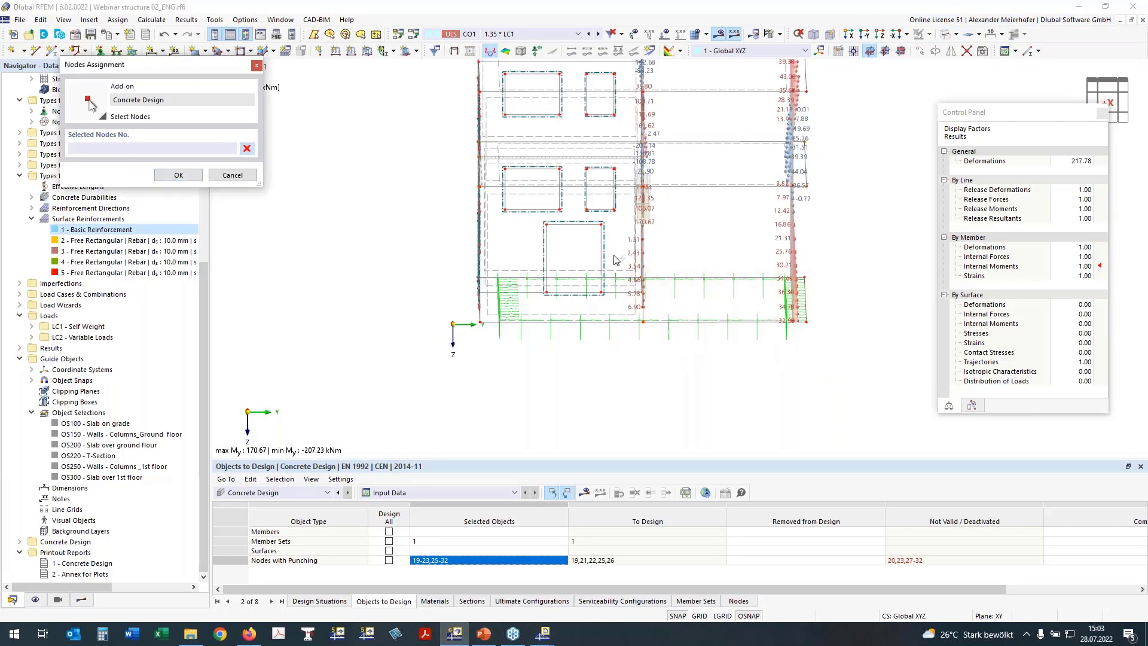
left_click_drag(614, 259, 815, 359)
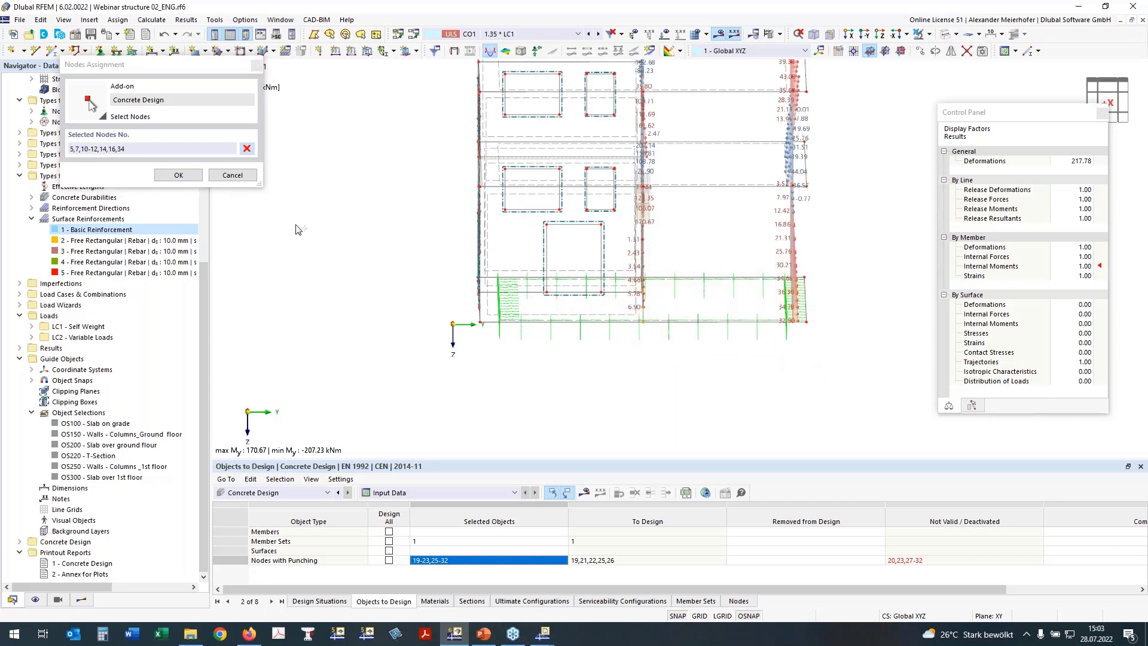
left_click(170, 175)
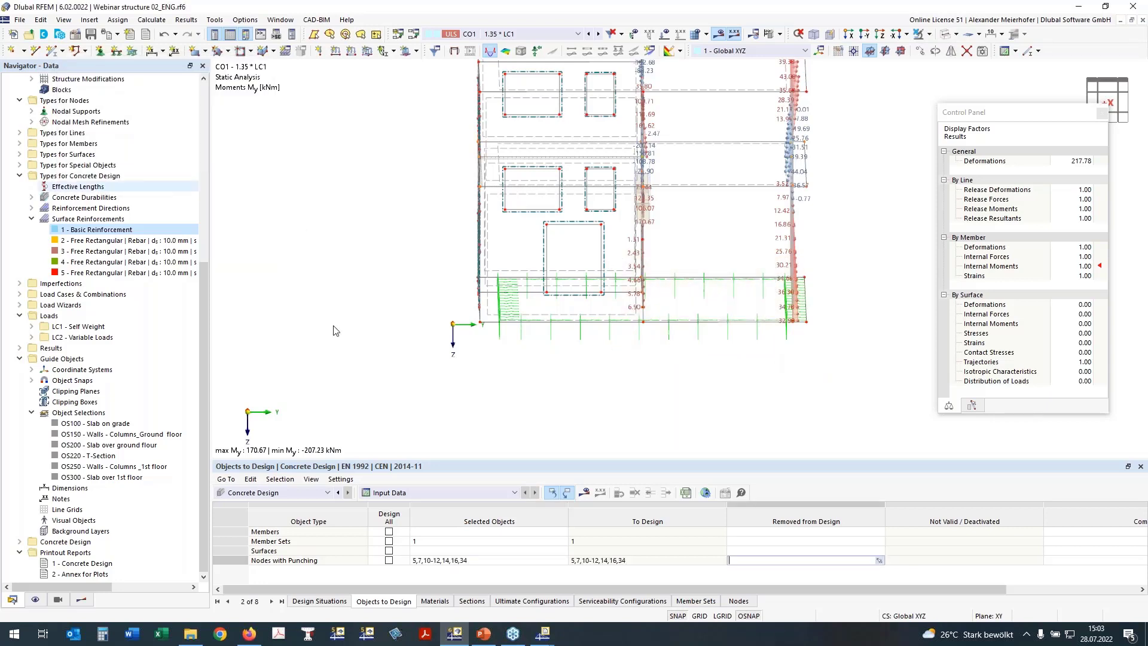
Remove member set 1 from the design, then run the concrete design calculation with results shown.
left_click(483, 542)
key("Delete")
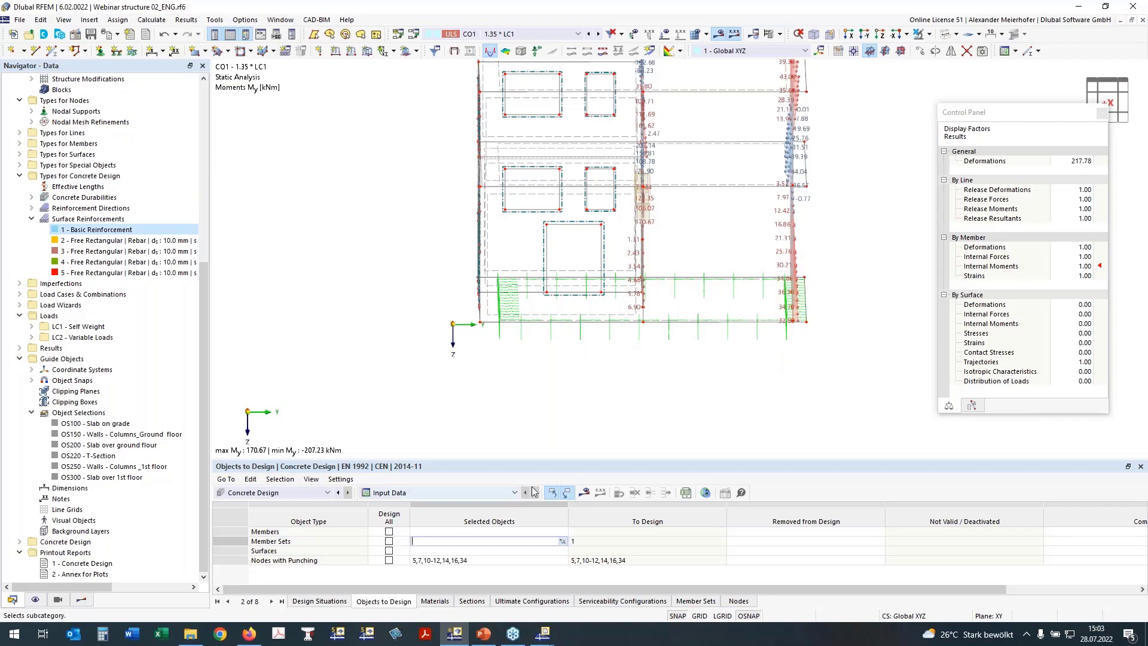
key("Return")
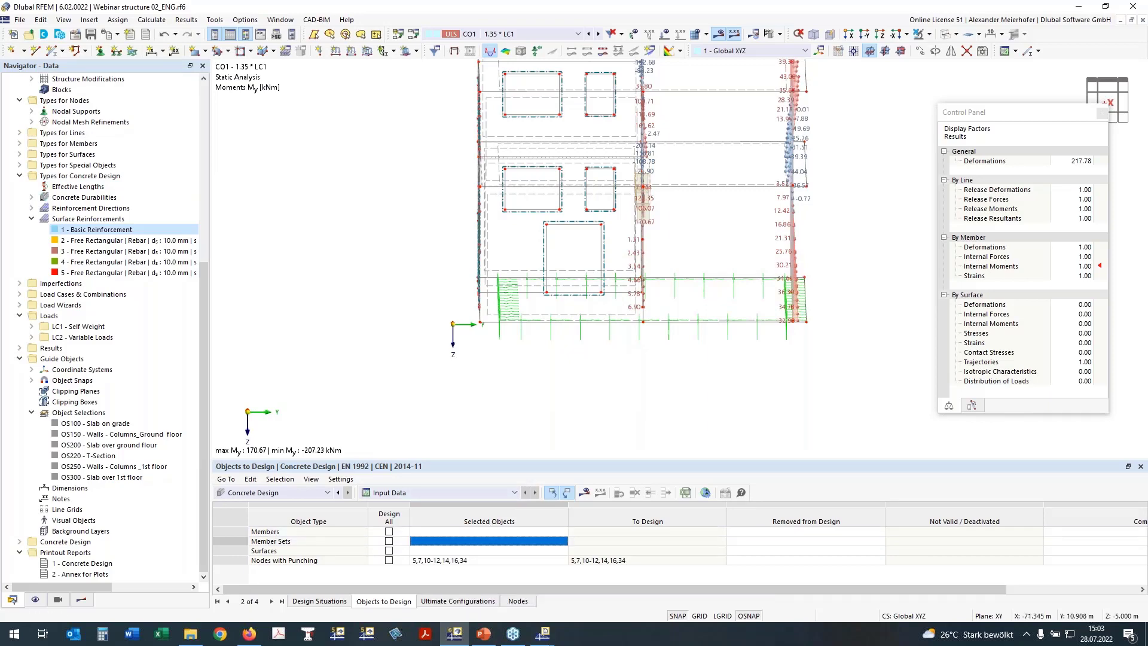
middle_click_drag(688, 359, 604, 413, "ctrl")
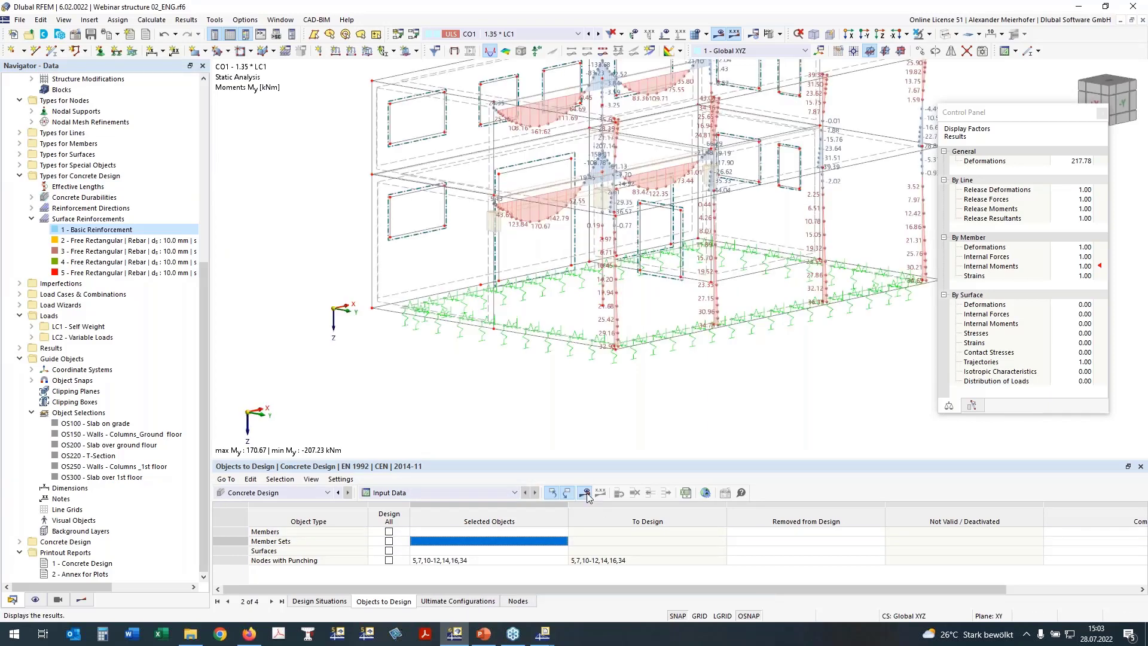
left_click(587, 492)
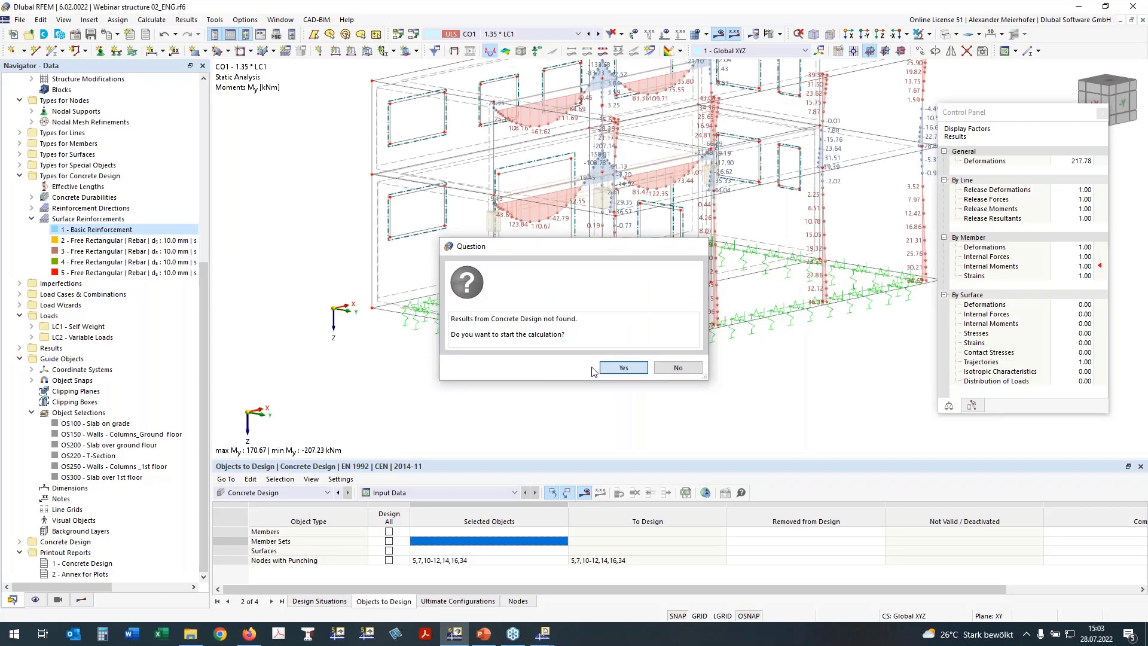
left_click(603, 368)
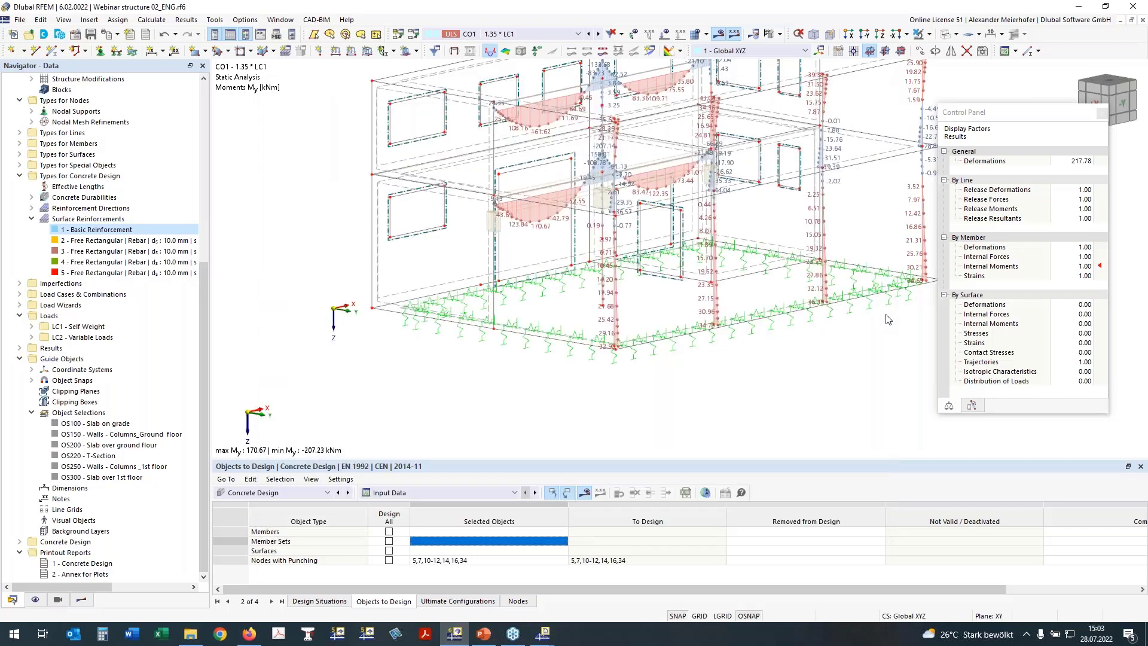
middle_click_drag(767, 382, 586, 359, "ctrl")
left_click_drag(349, 265, 894, 334)
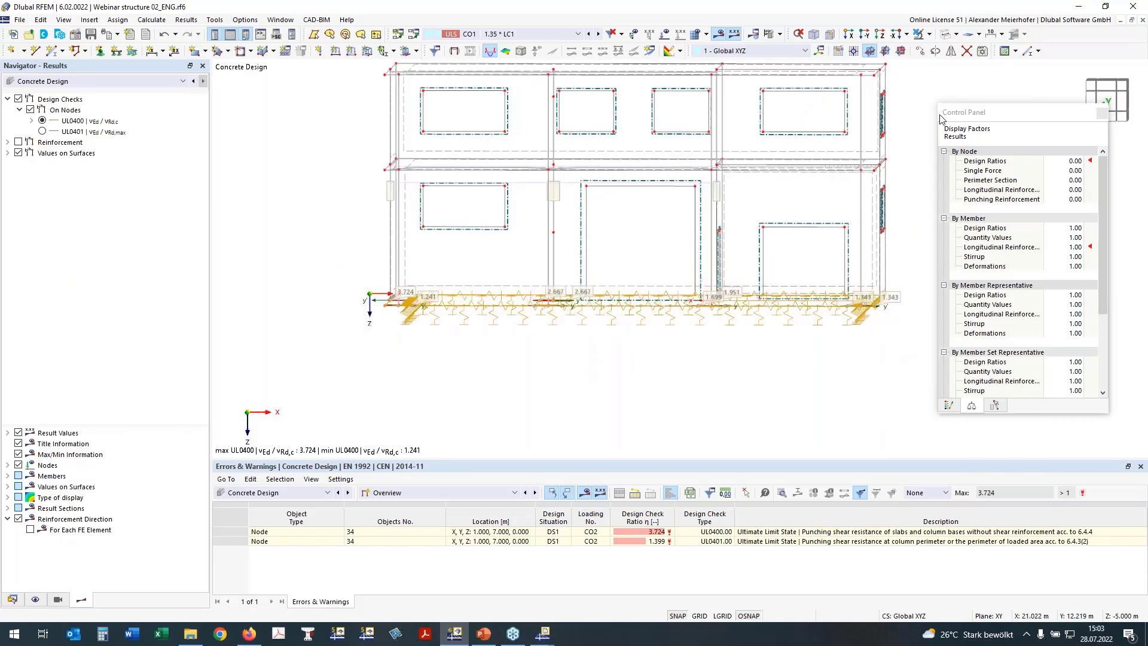
Isolate the selected base-level objects and inspect each column's punching ratios in +Z plan view.
left_click(929, 35)
left_click(924, 53)
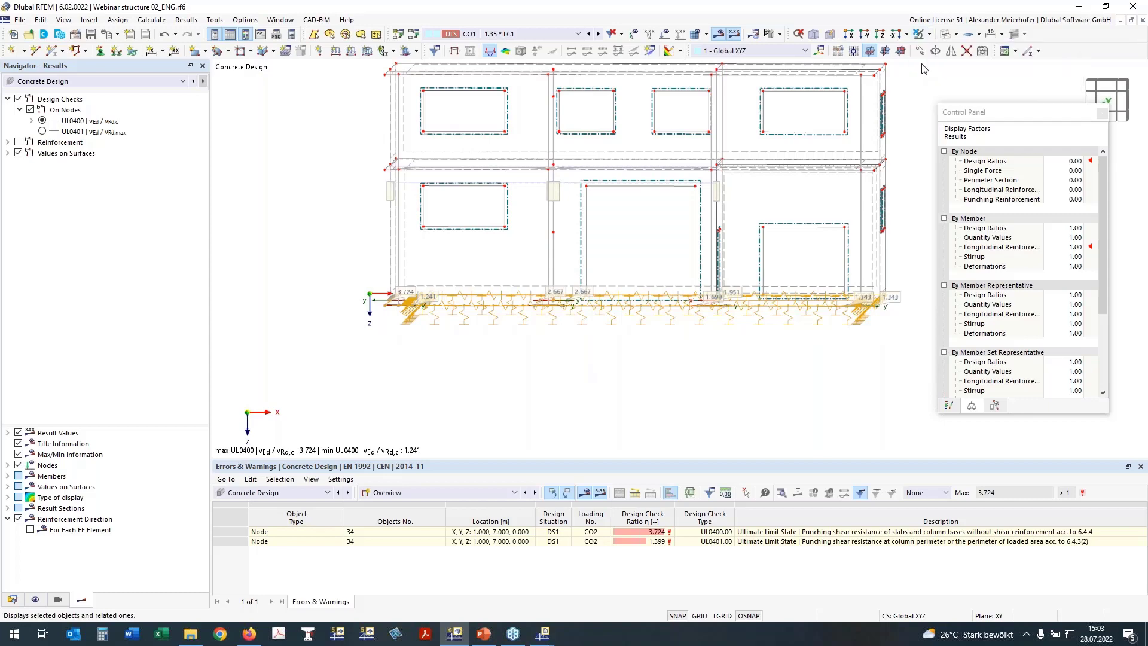
left_click(880, 34)
scroll(656, 177, "down", 1)
middle_click_drag(656, 178, 515, 204)
left_click(843, 230)
scroll(343, 321, "up", 3)
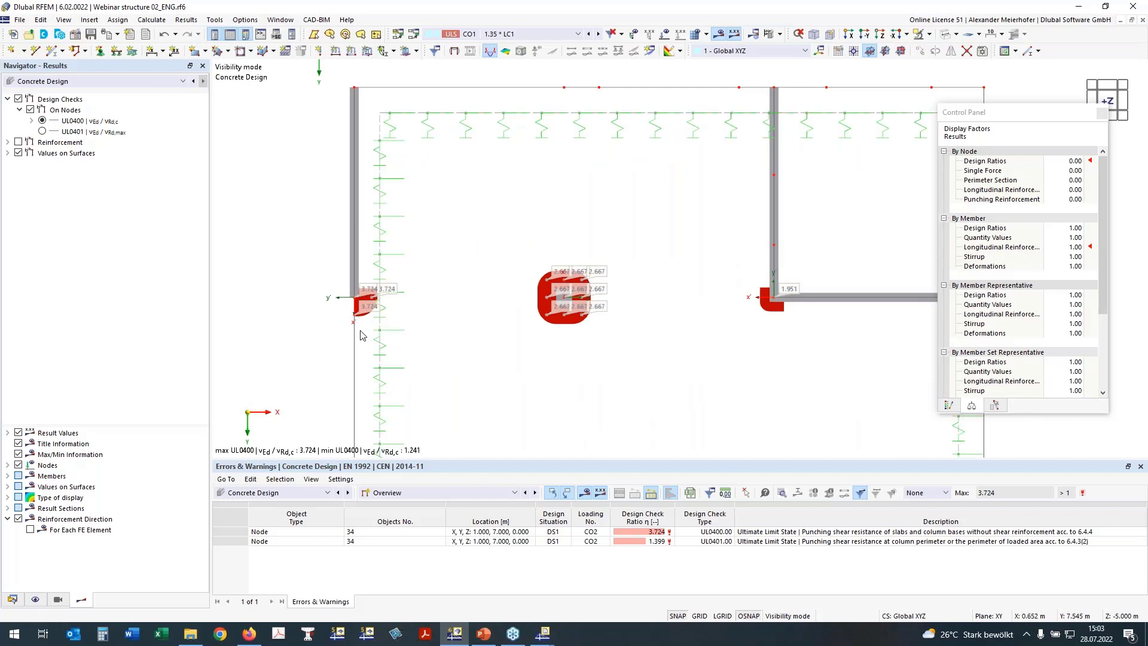
scroll(364, 327, "up", 3)
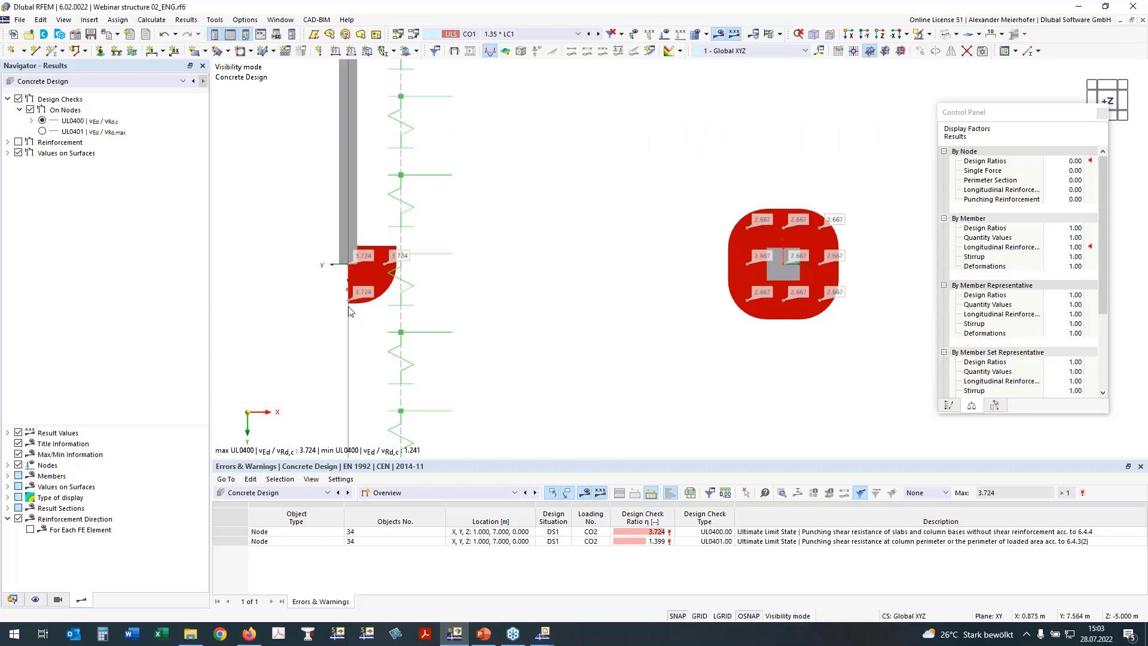
scroll(359, 260, "down", 2)
scroll(637, 276, "down", 1)
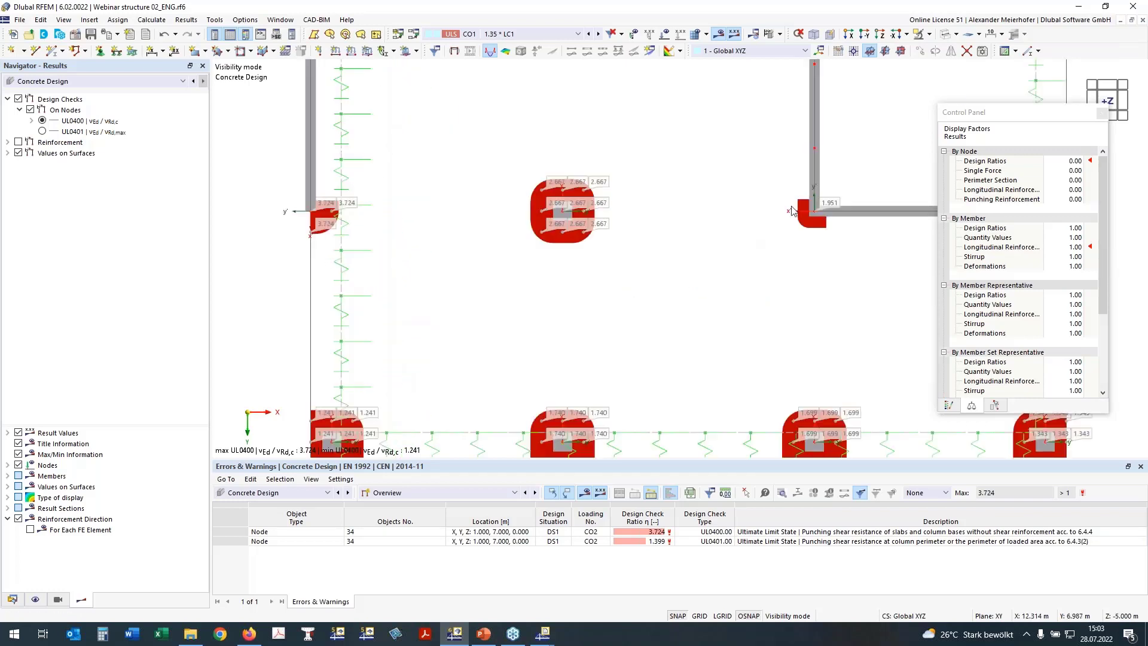
middle_click_drag(802, 246, 761, 210)
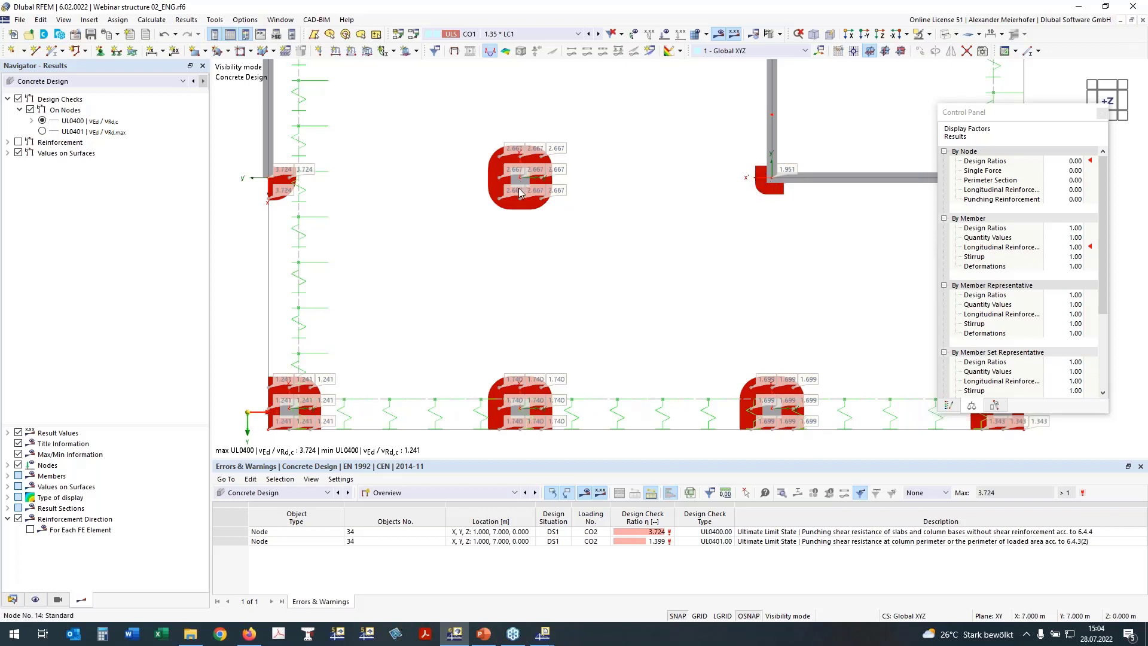
middle_click_drag(586, 269, 562, 249)
scroll(562, 249, "down", 2)
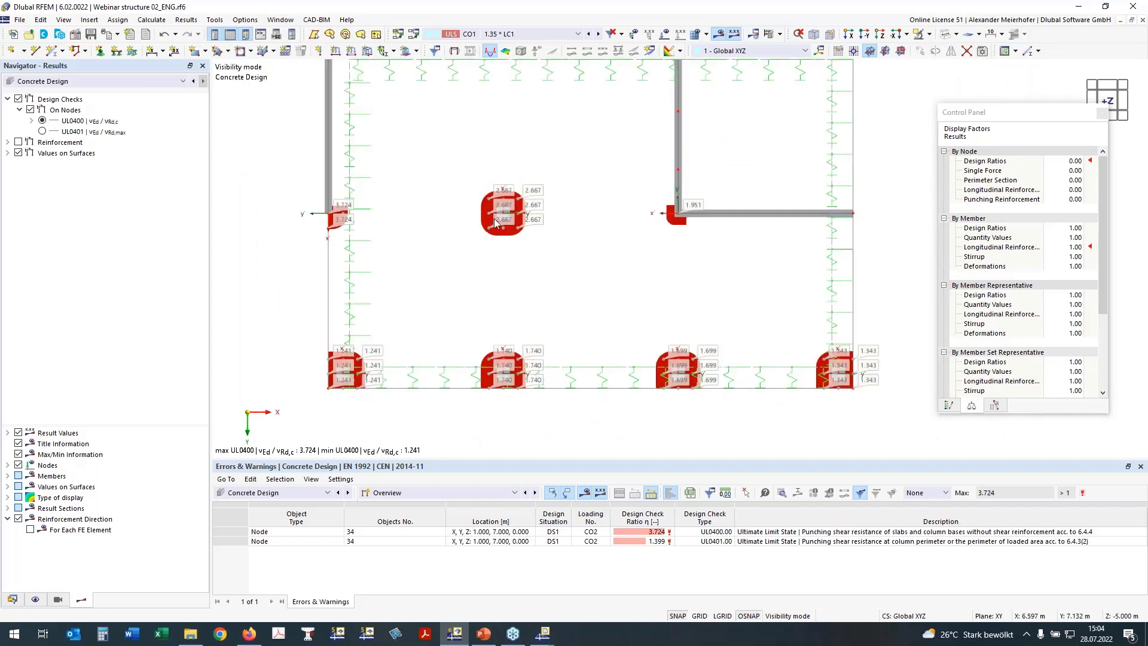
Hide the punching check results and show required punching reinforcement Asw,req instead.
left_click(7, 142)
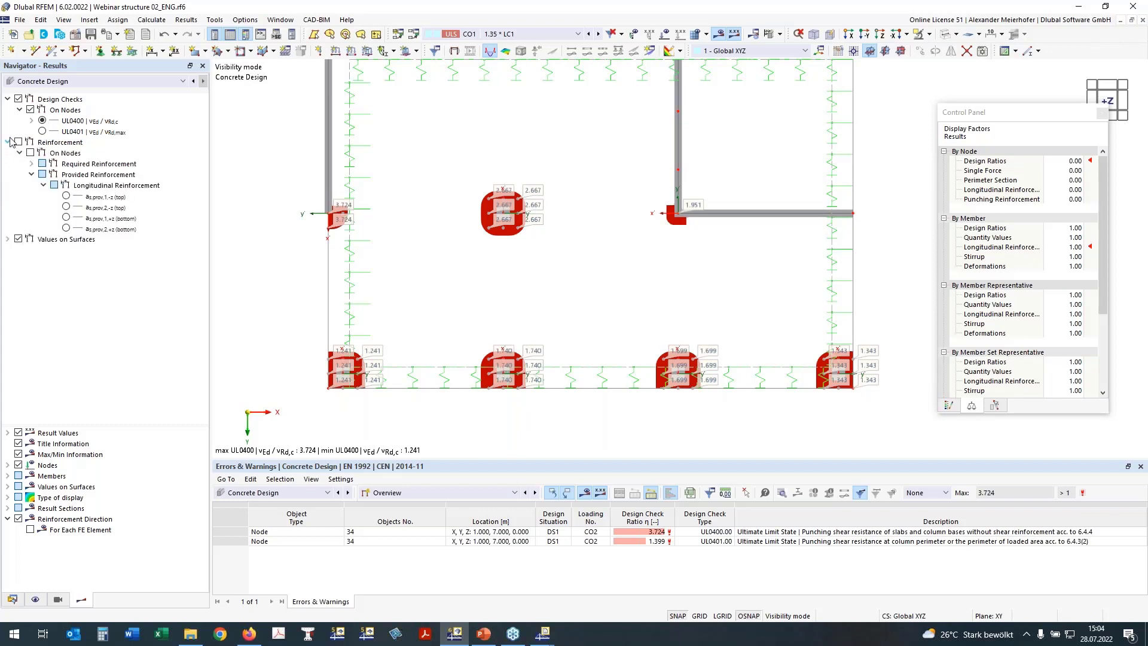
left_click(19, 143)
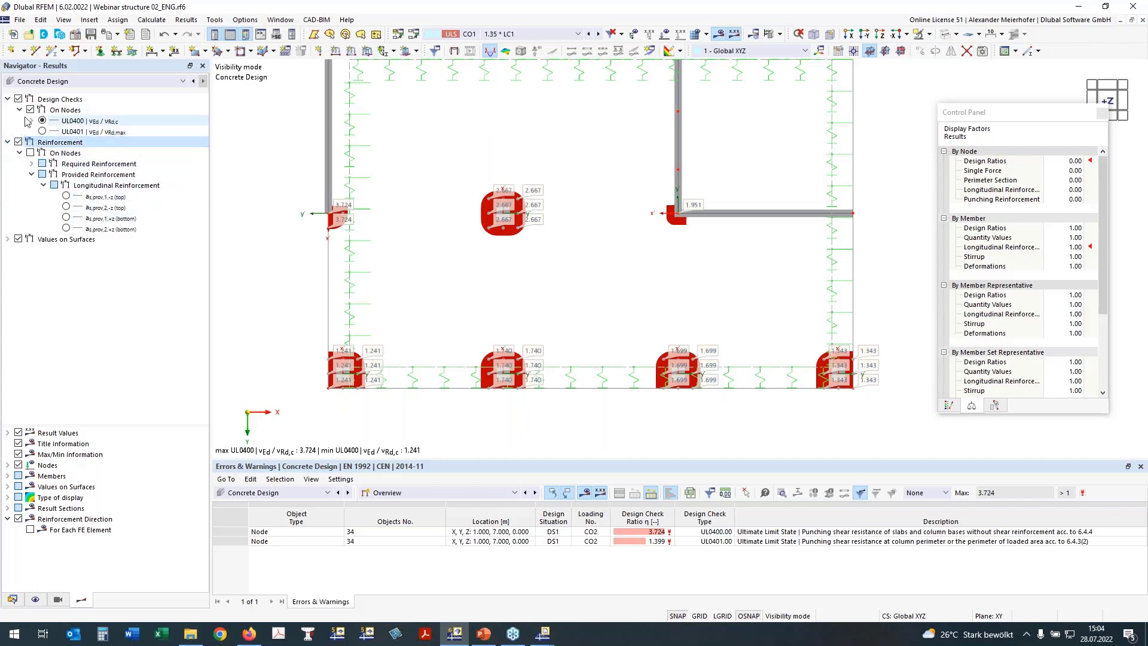
left_click(30, 110)
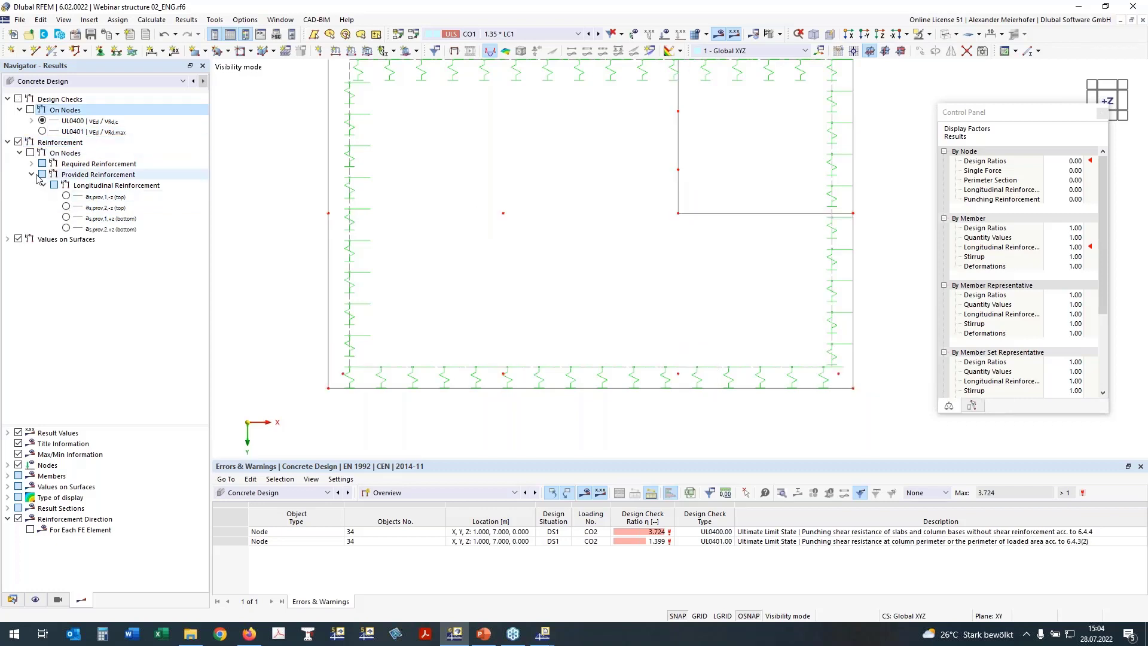
left_click(32, 174)
left_click(32, 163)
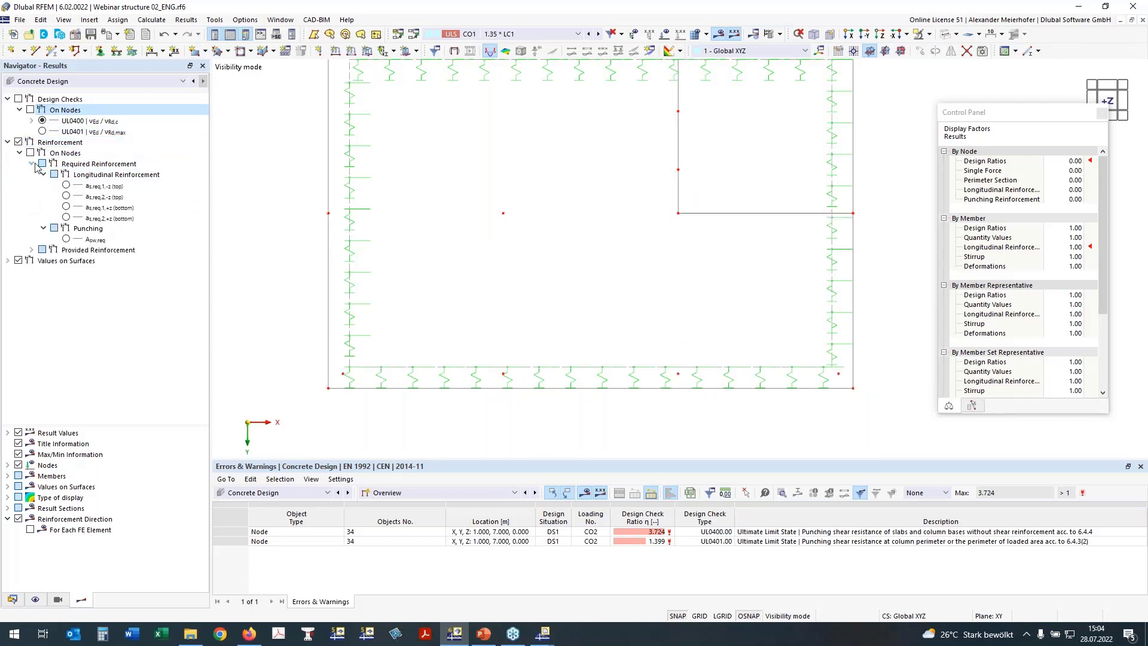
left_click(66, 238)
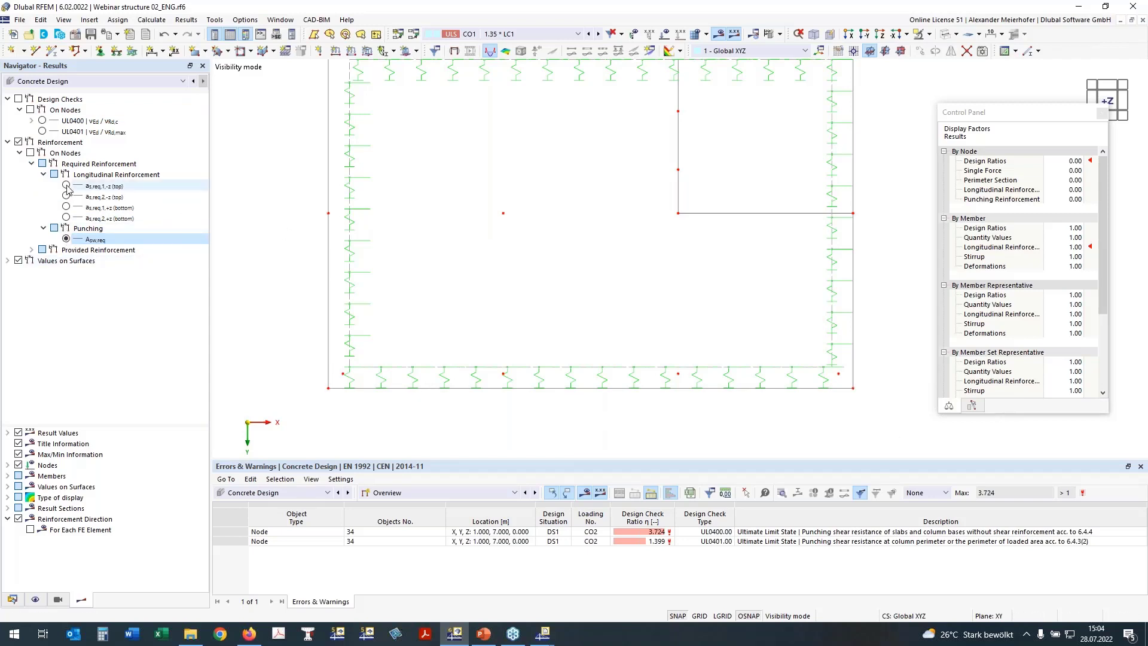
Compare the bottom reinforcement results and settle on as,req,1,+z, peaking at 53.99 cm²/m.
left_click(65, 205)
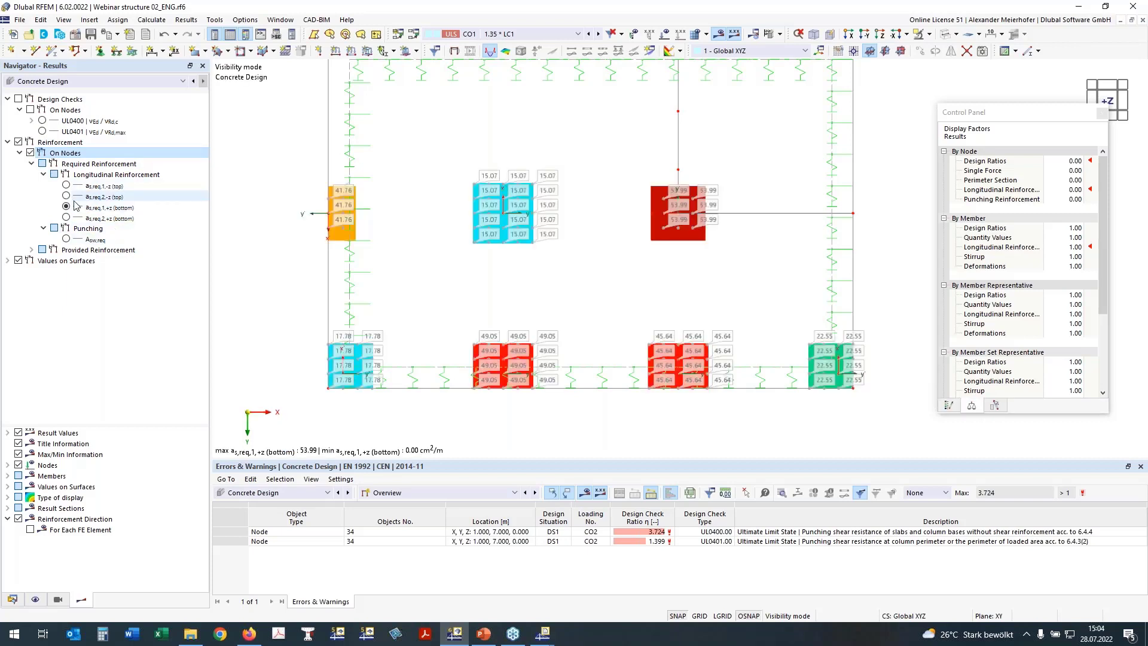
left_click(66, 238)
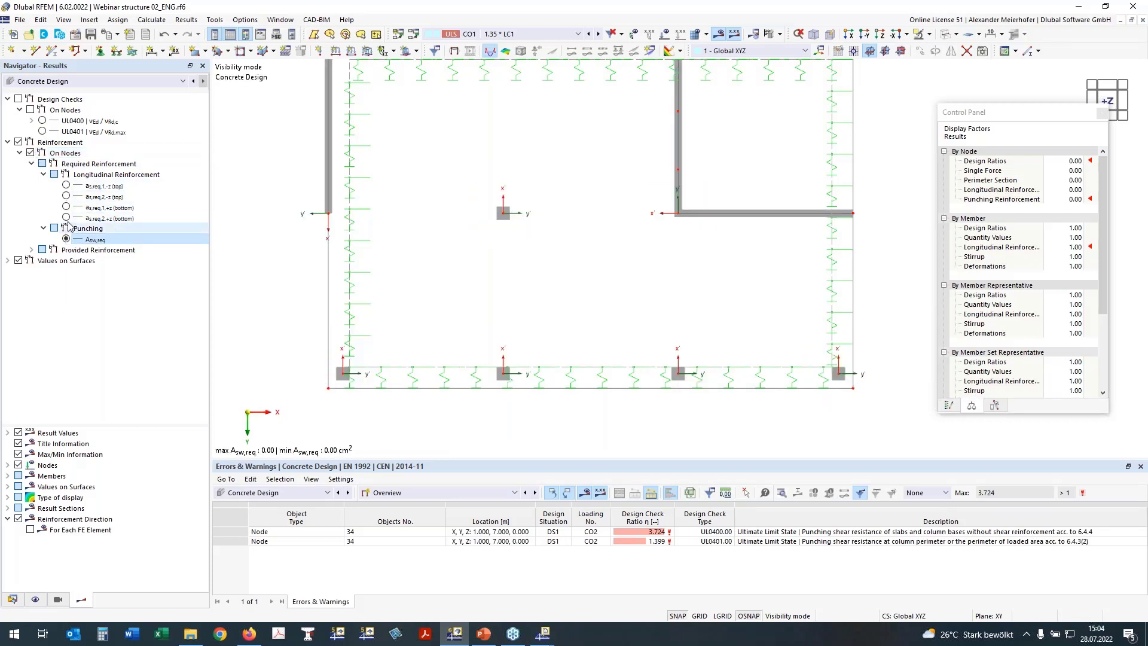
left_click(66, 218)
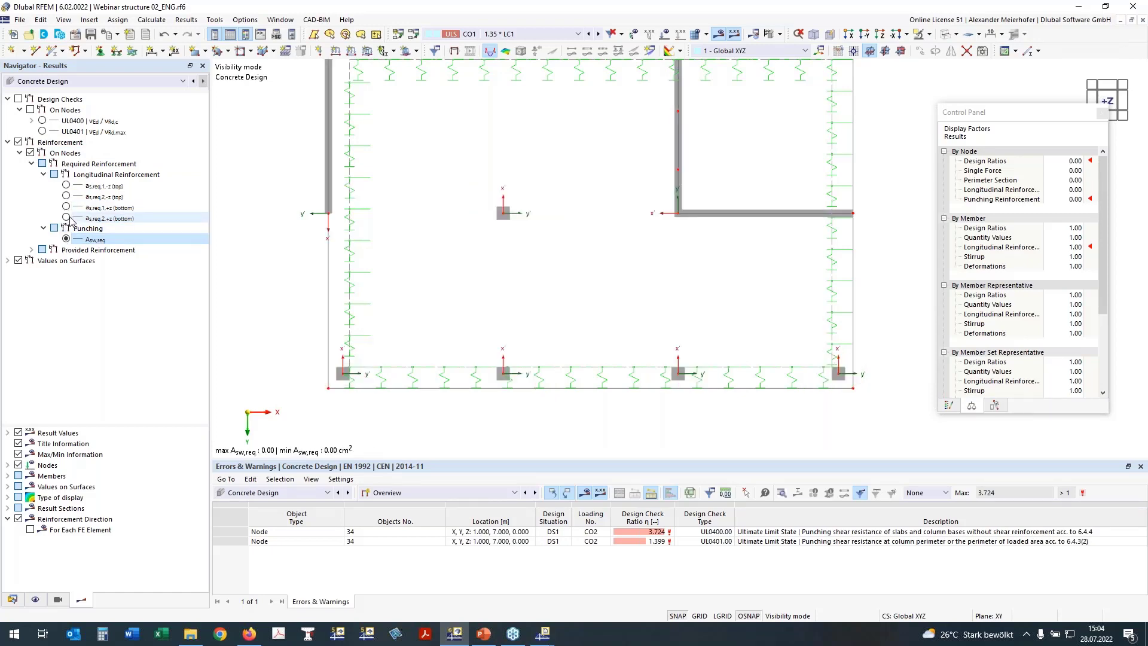
left_click(66, 217)
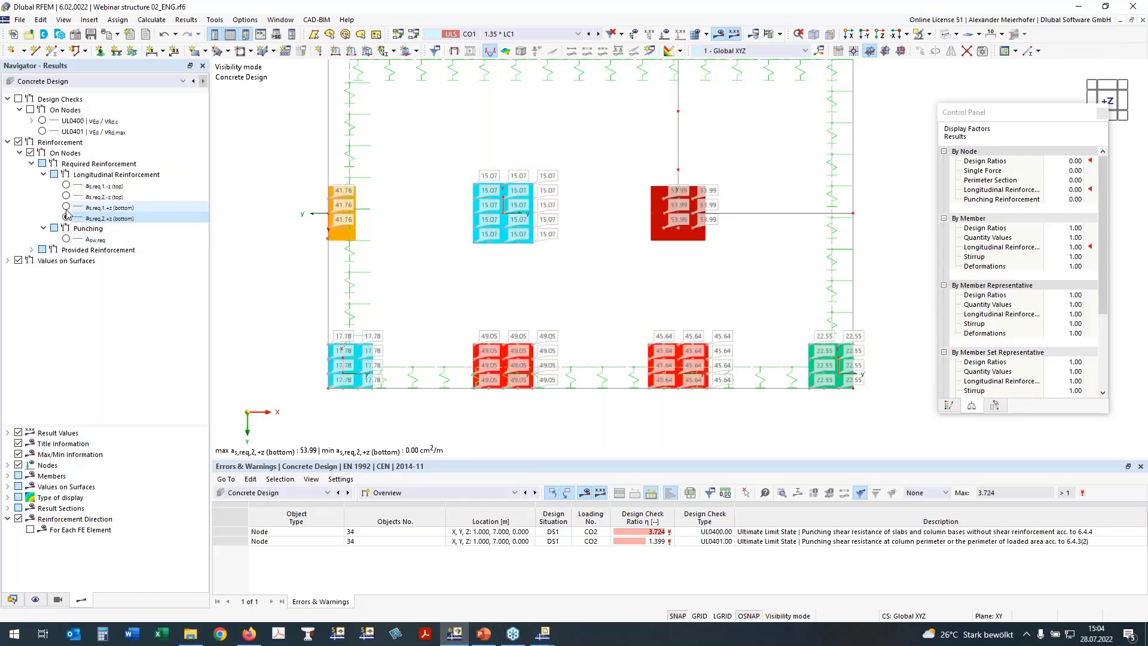
left_click(66, 207)
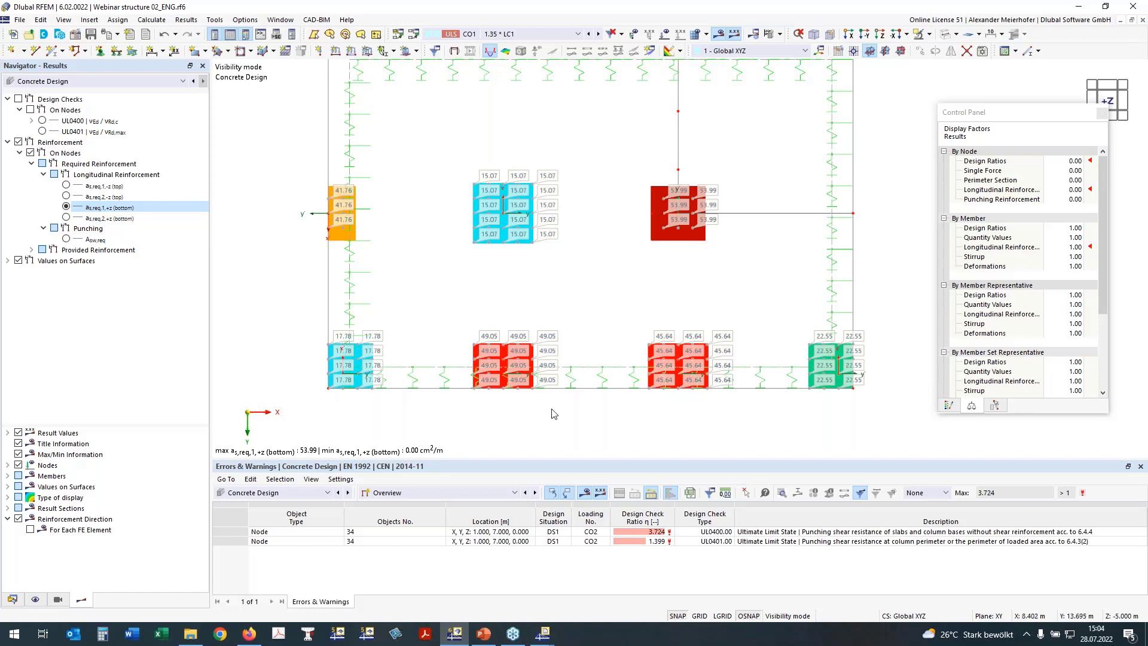
scroll(554, 414, "down", 1)
middle_click_drag(898, 279, 853, 228, "ctrl")
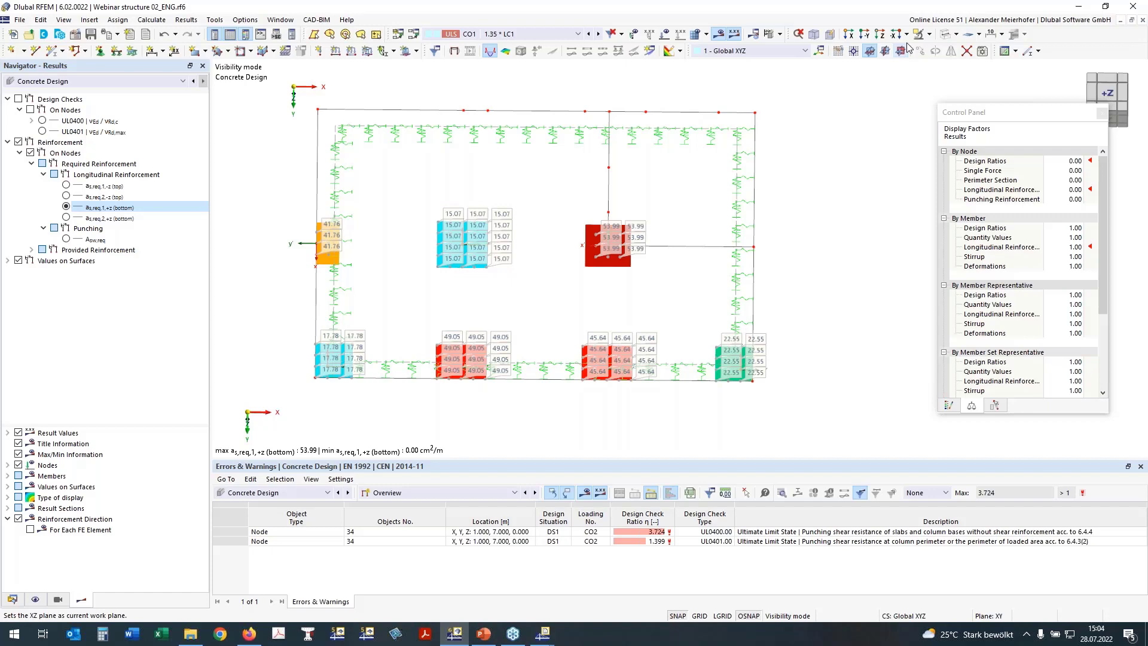
Cancel visibility mode and show the whole building in an axonometric 3D view.
left_click(816, 35)
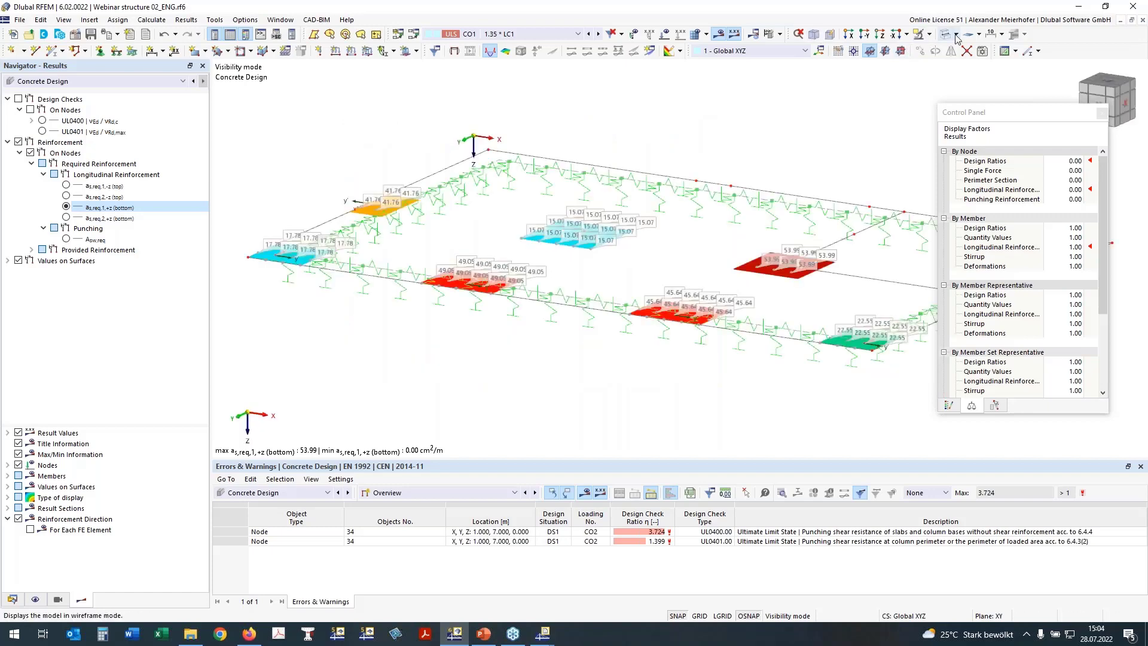
left_click(930, 36)
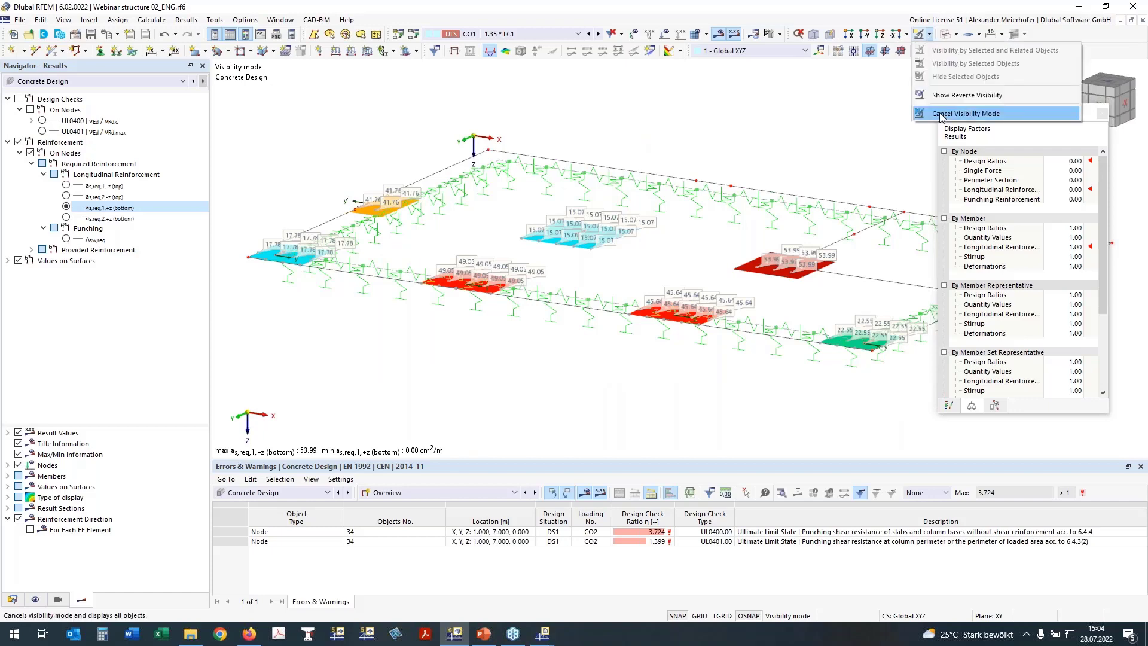
left_click(942, 115)
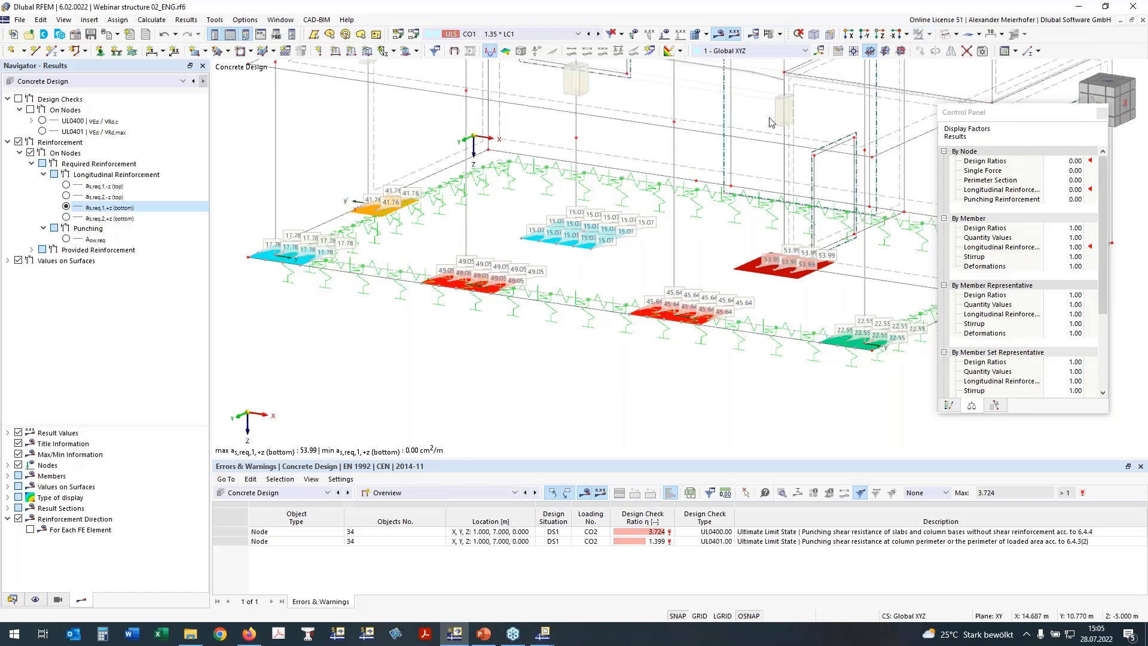
scroll(769, 119, "down", 3)
middle_click_drag(769, 122, 613, 245)
middle_click_drag(841, 146, 542, 360, "ctrl")
scroll(543, 360, "up", 2)
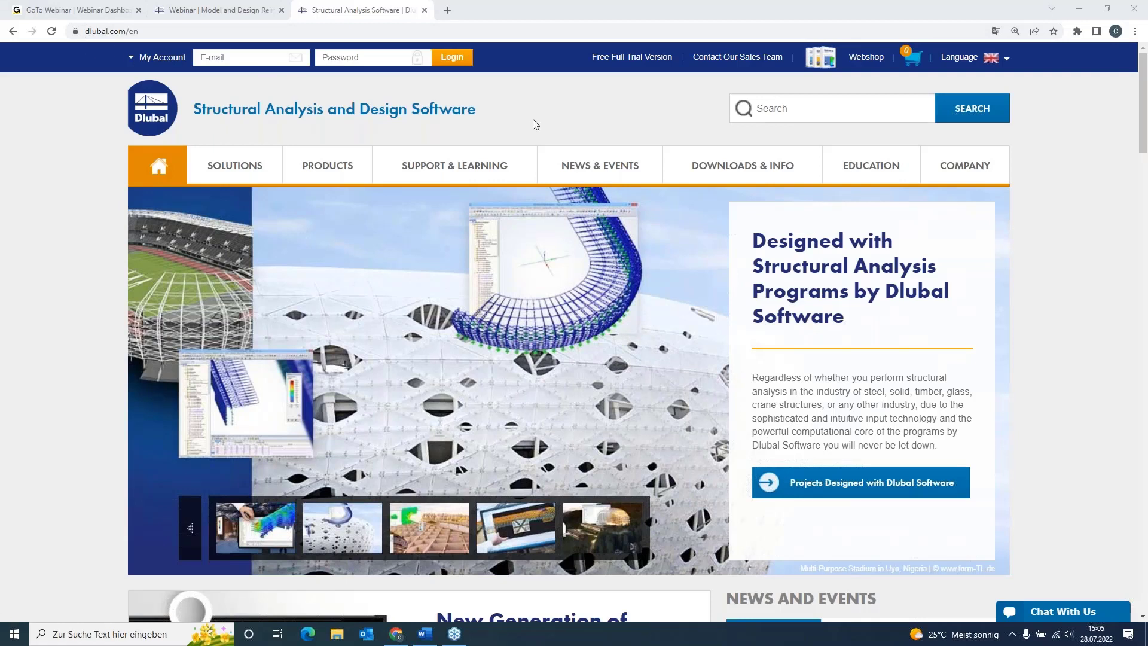
Browse the Free Full Trial Version page with the RFEM 6, RSTAB 9, RSECTION 1 and RWIND 2 trials.
left_click(642, 58)
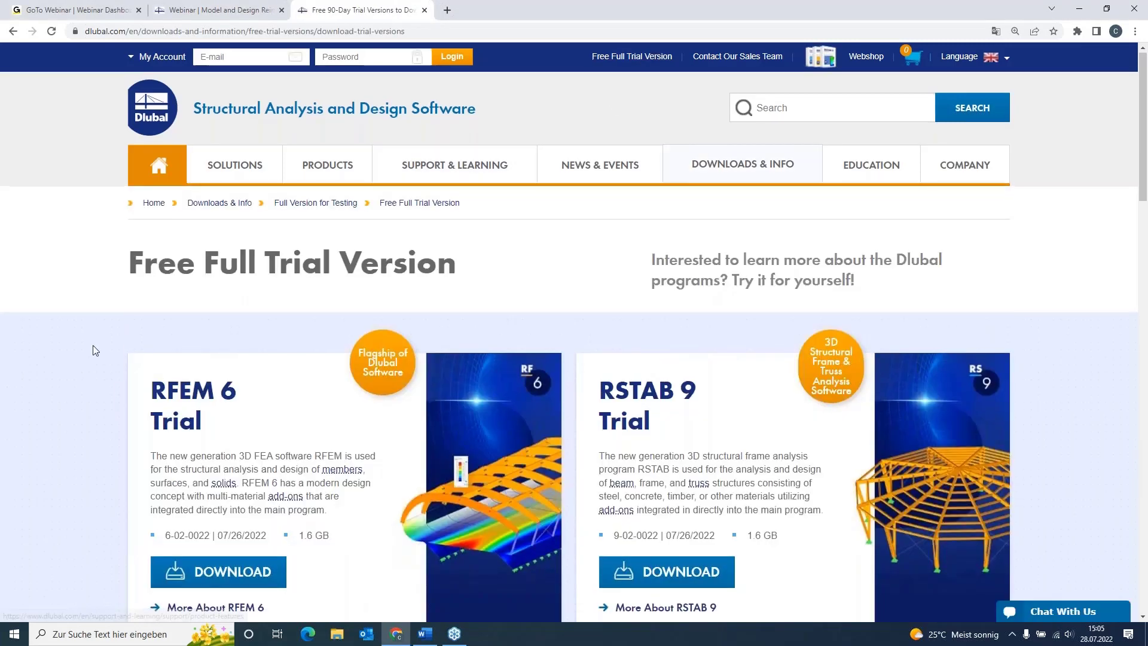
scroll(125, 371, "down", 1)
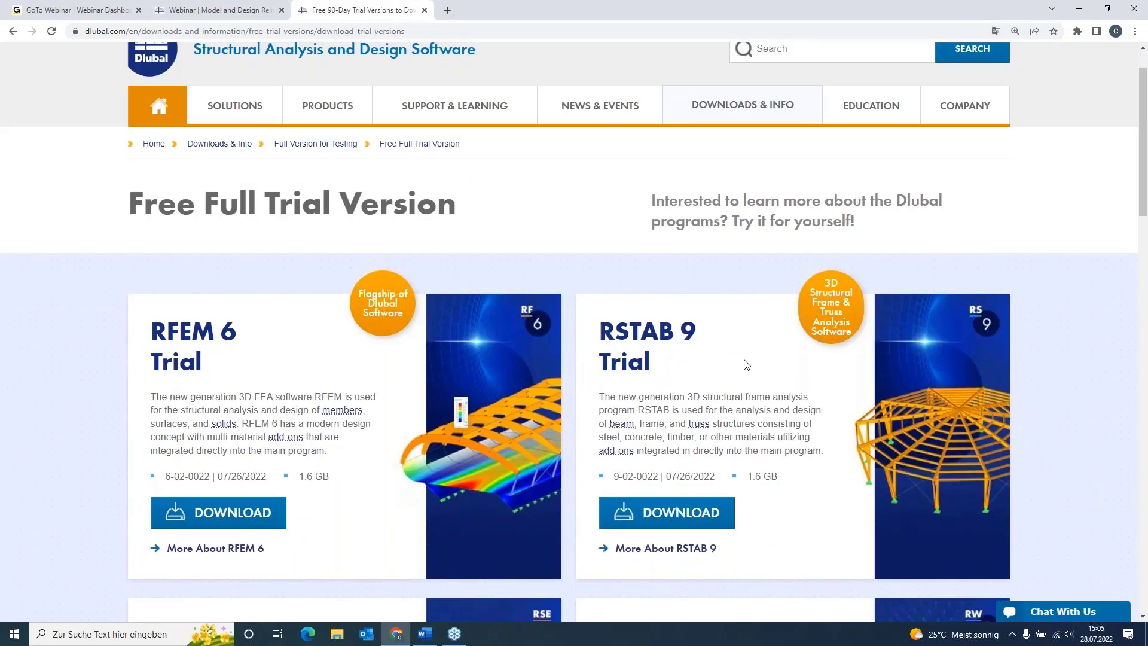
scroll(92, 313, "down", 3)
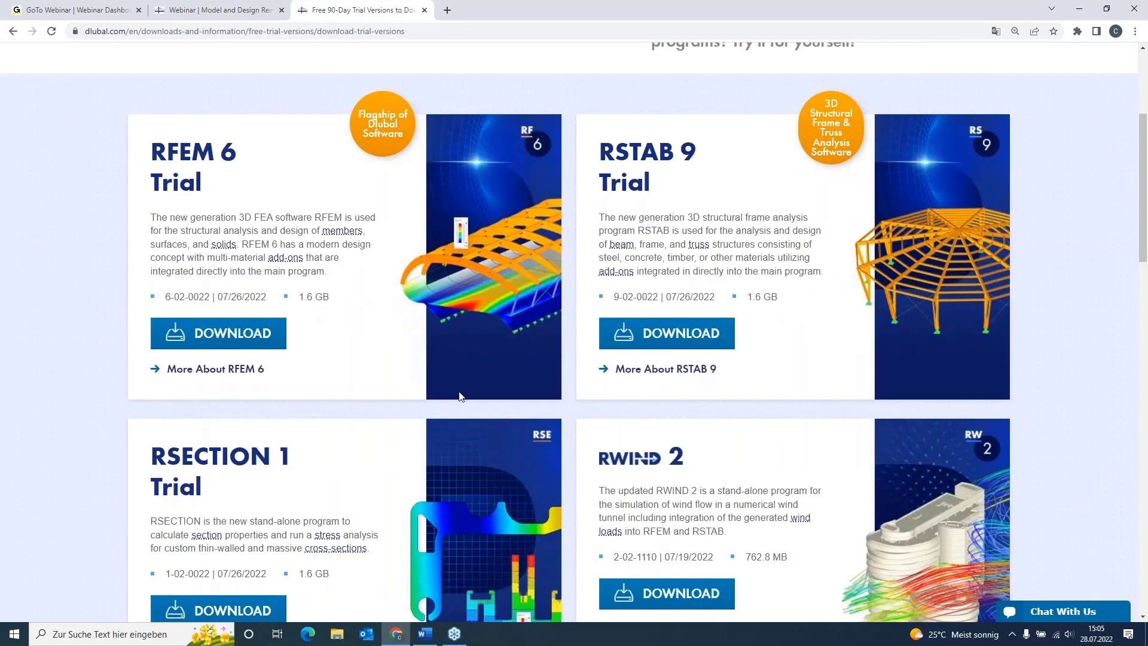
scroll(354, 362, "up", 2)
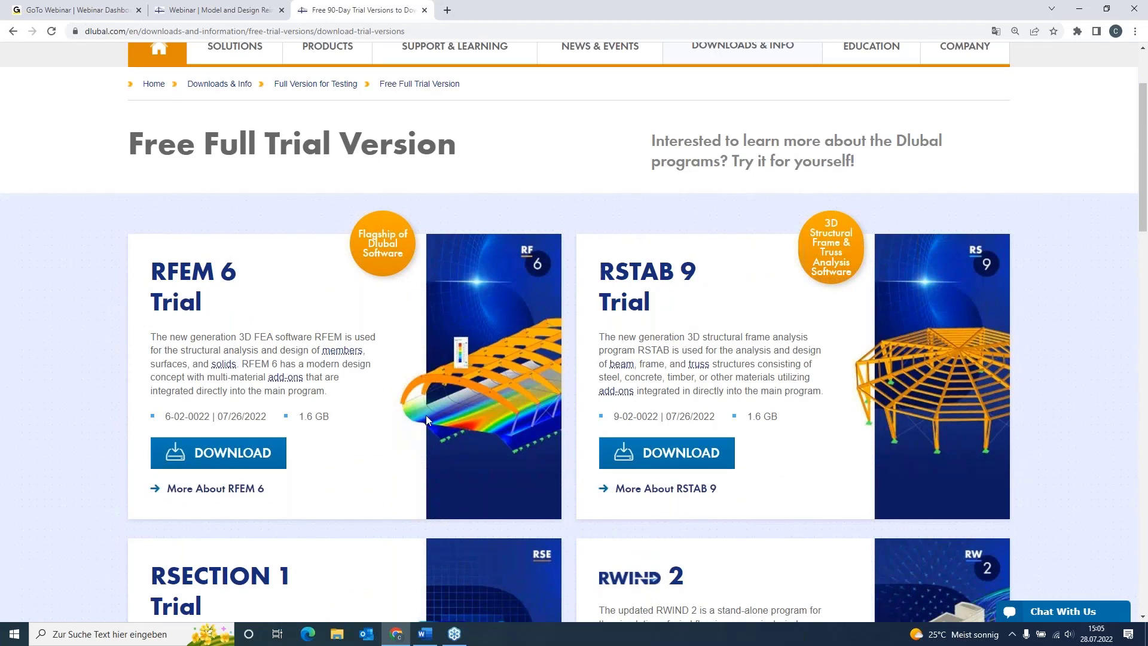
scroll(443, 403, "up", 2)
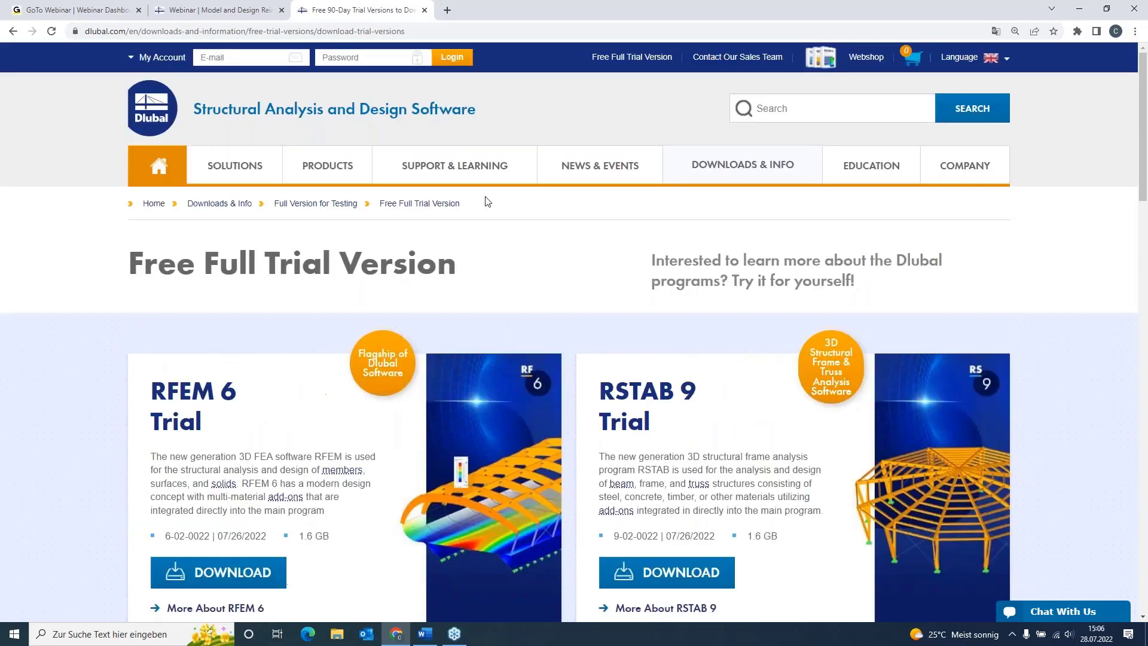
Go to the Webinars page and browse the list with the Upcoming/Past filter left at All.
mouse_move(610, 168)
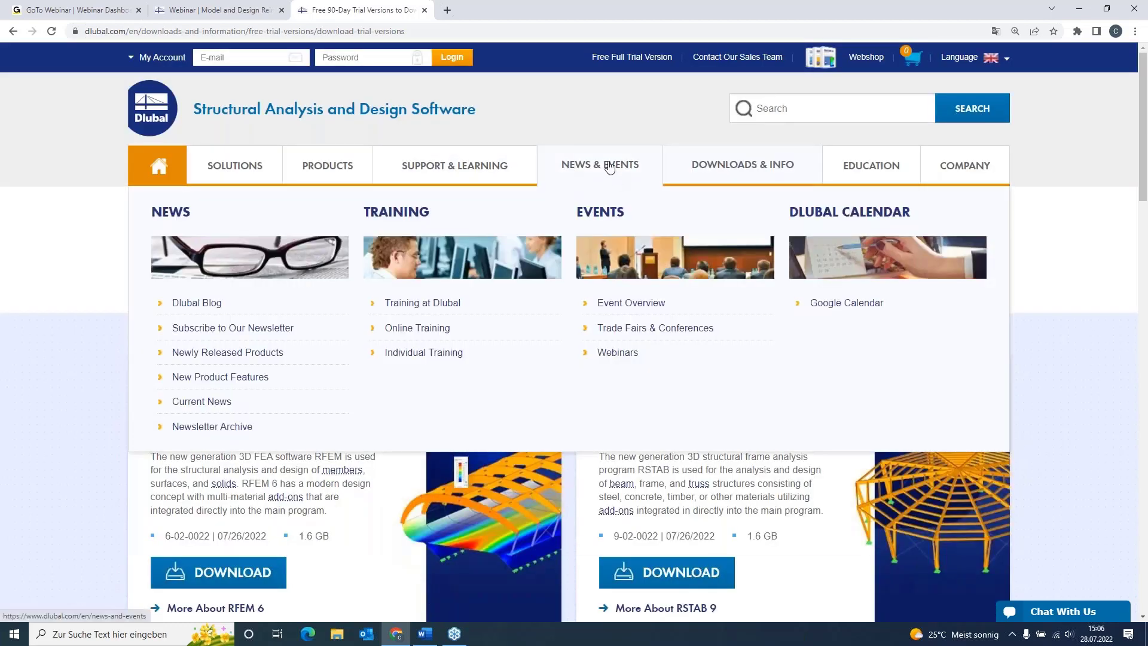
left_click(636, 354)
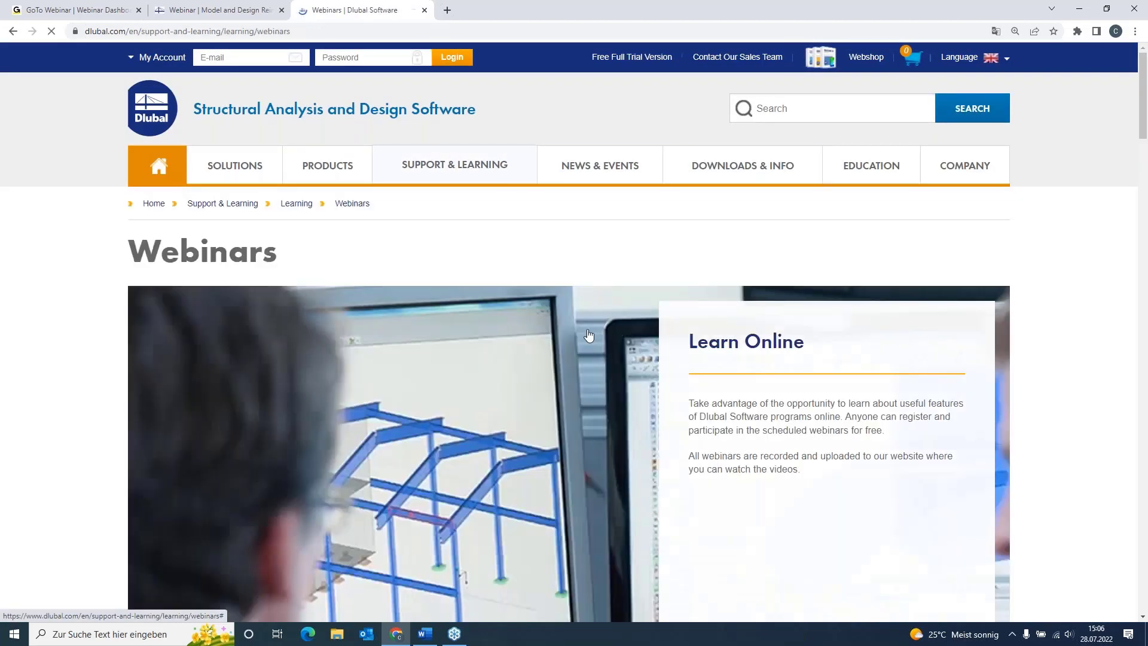
scroll(389, 261, "down", 2)
scroll(383, 265, "down", 7)
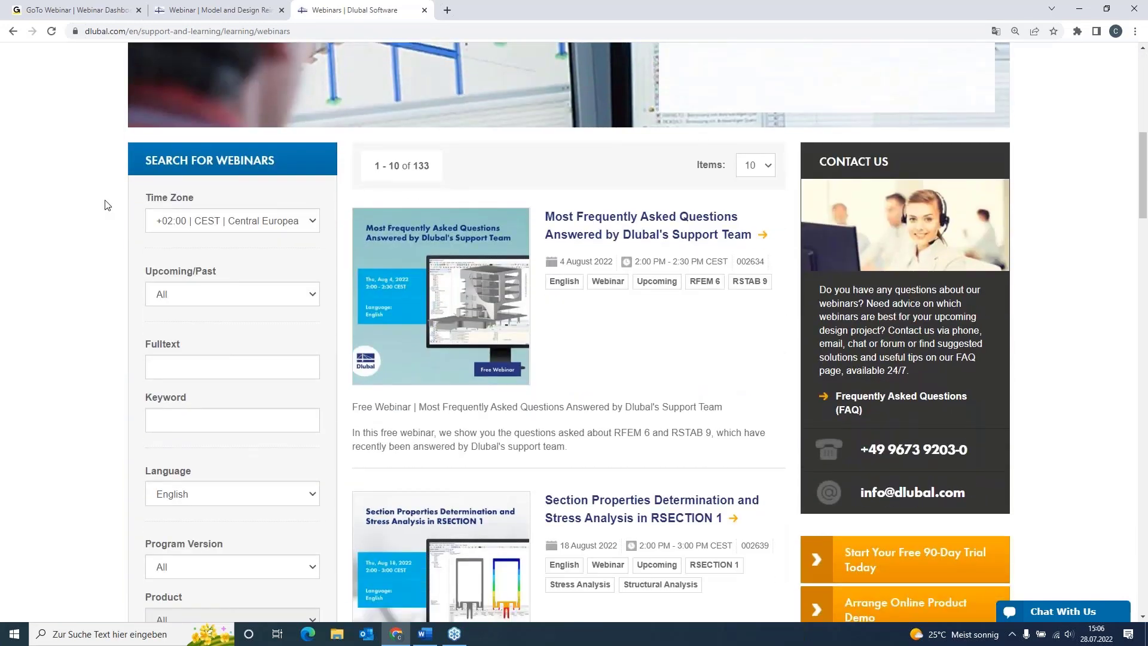
scroll(209, 236, "down", 1)
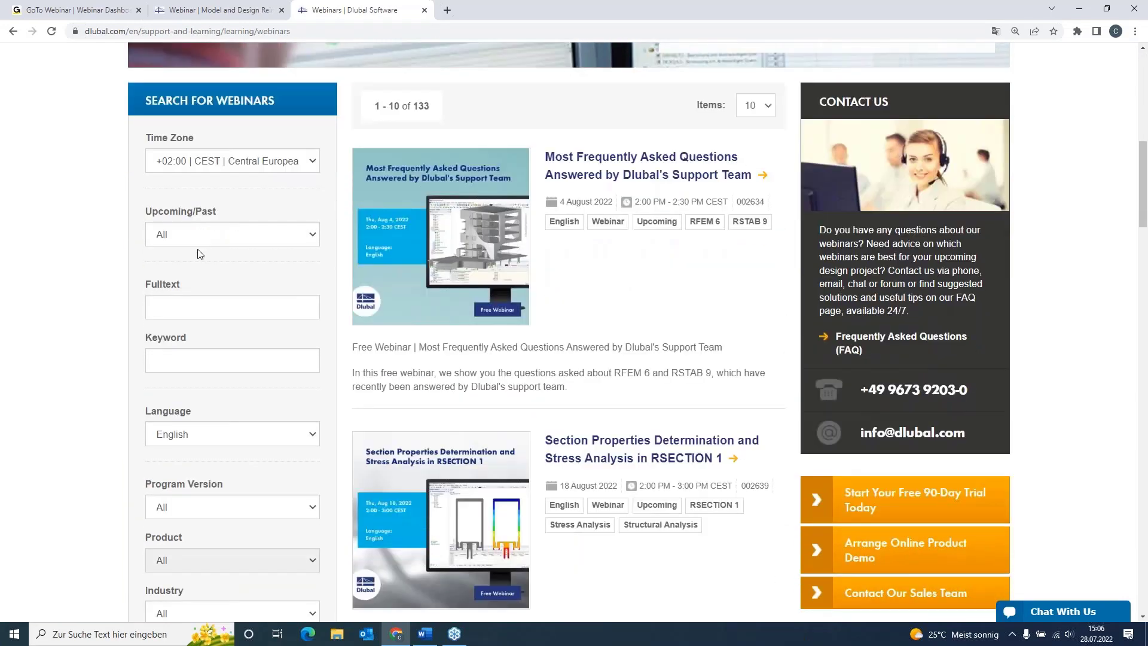
left_click(200, 234)
left_click(200, 234)
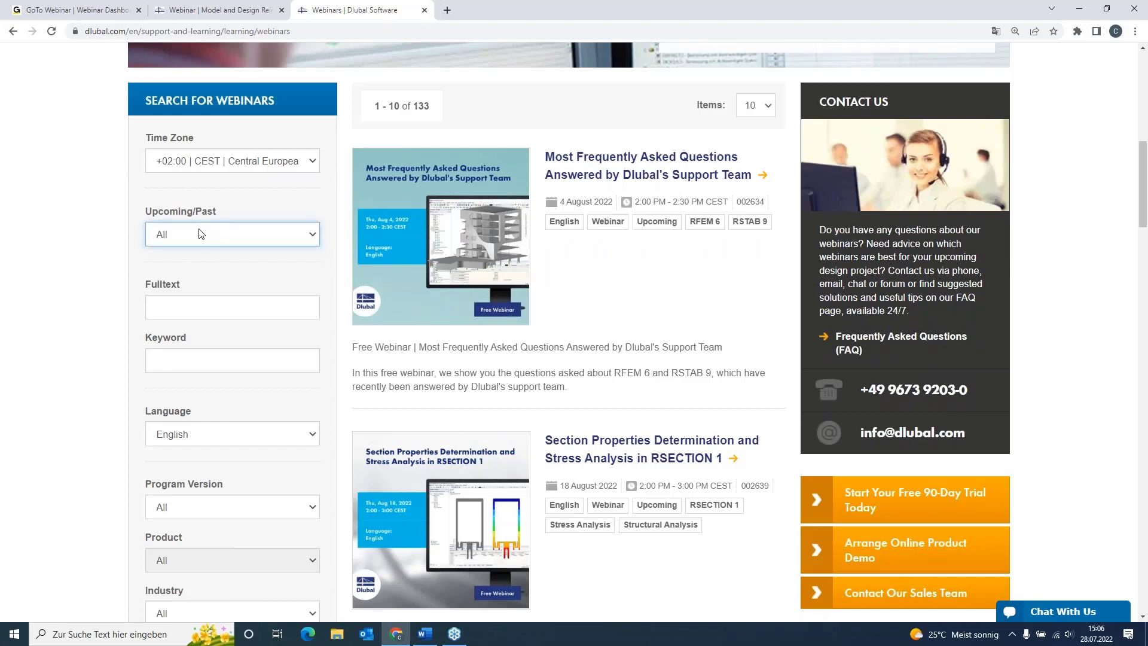
scroll(200, 234, "down", 6)
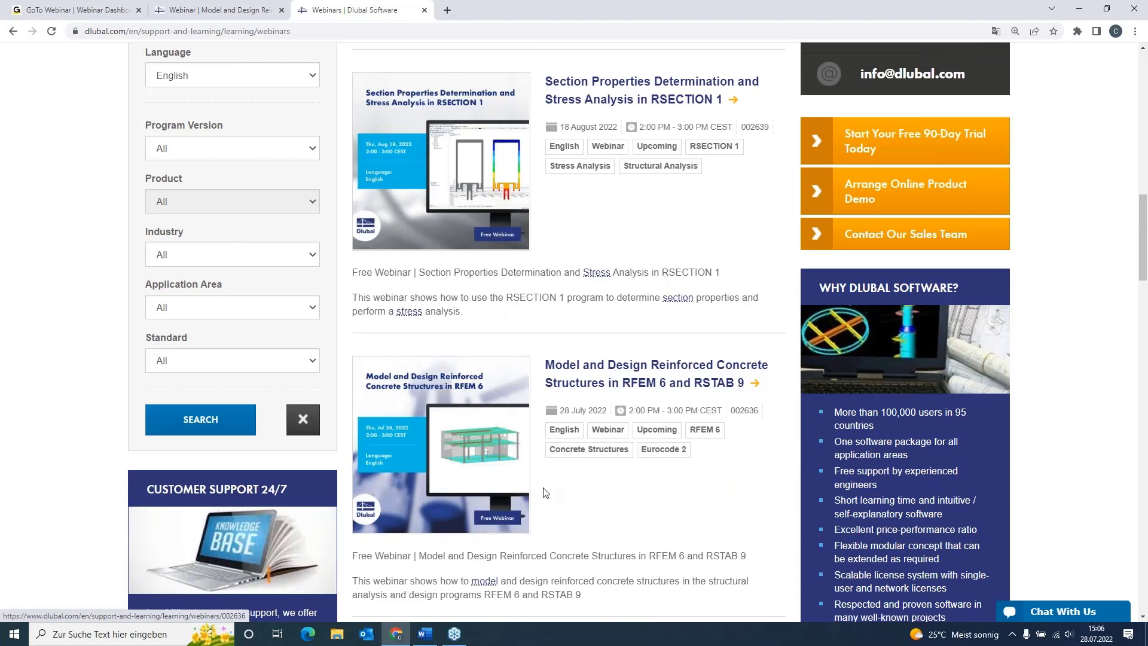
Read through the 'Model and Design Reinforced Concrete Structures in RFEM 6 and RSTAB 9' webinar page.
left_click(578, 363)
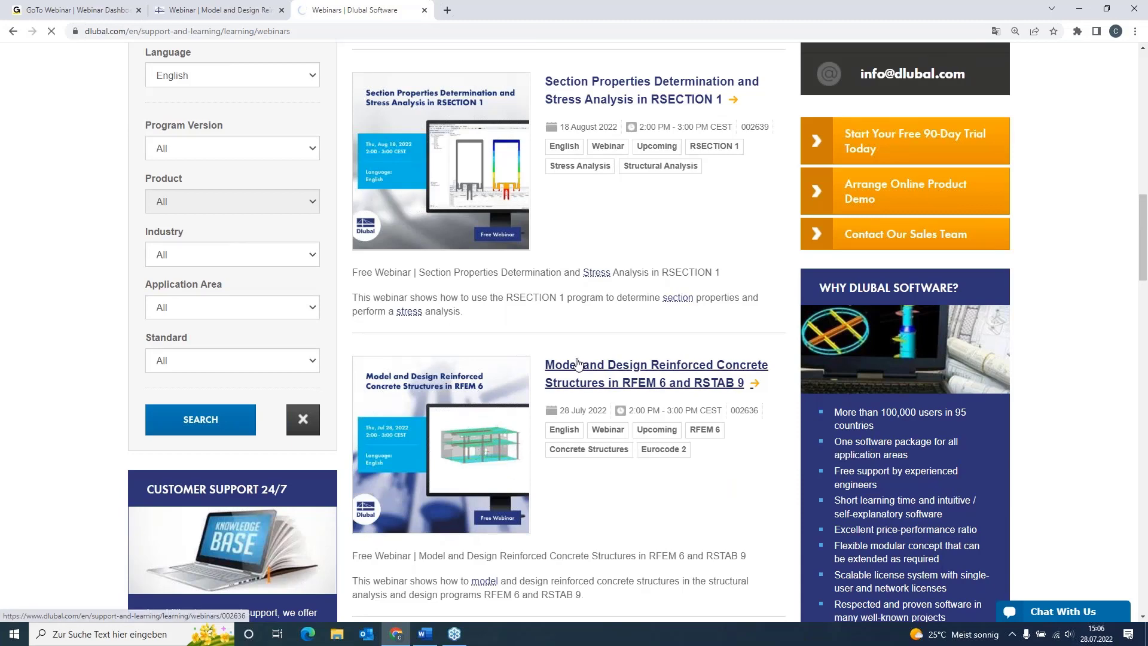
scroll(573, 360, "down", 3)
scroll(573, 360, "down", 5)
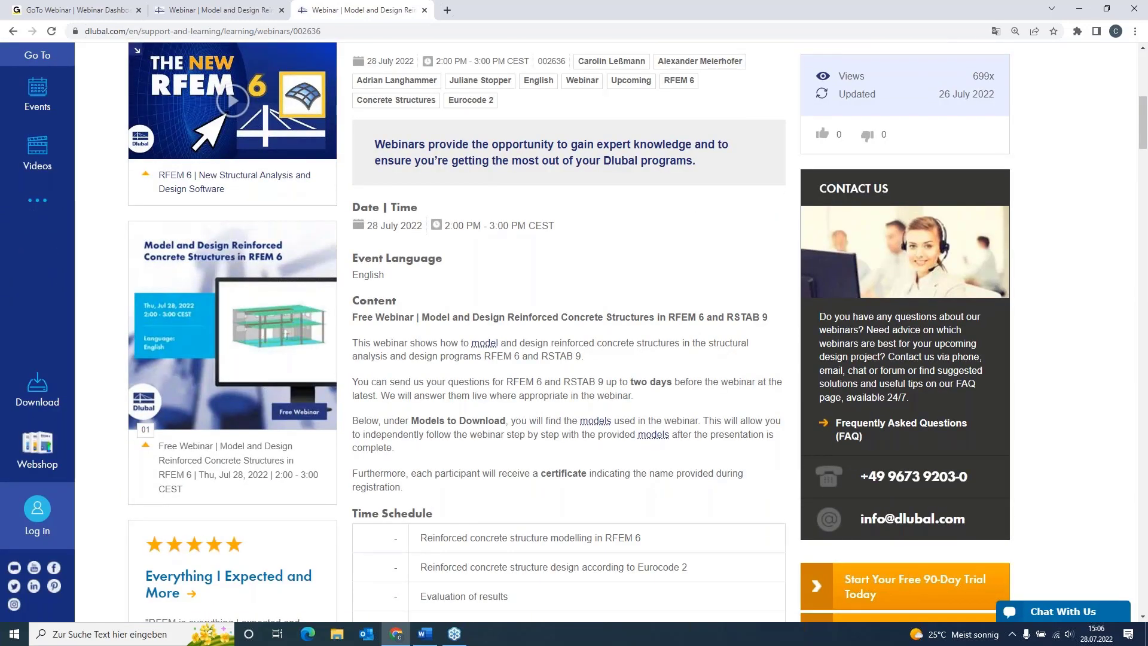
scroll(573, 360, "down", 12)
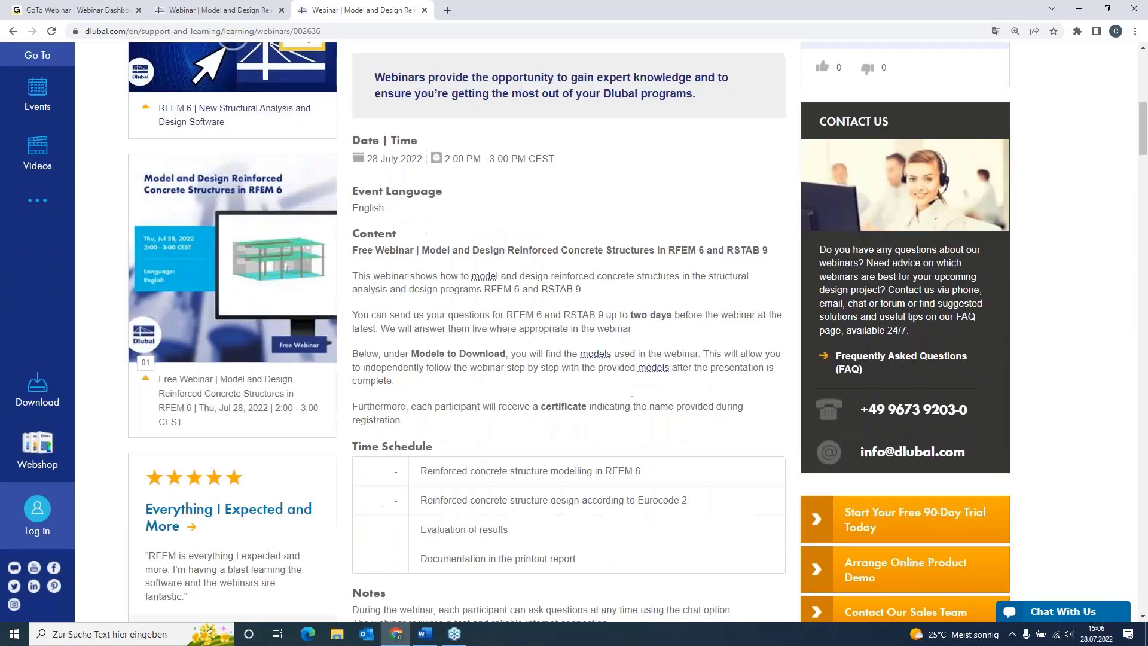
scroll(538, 359, "down", 5)
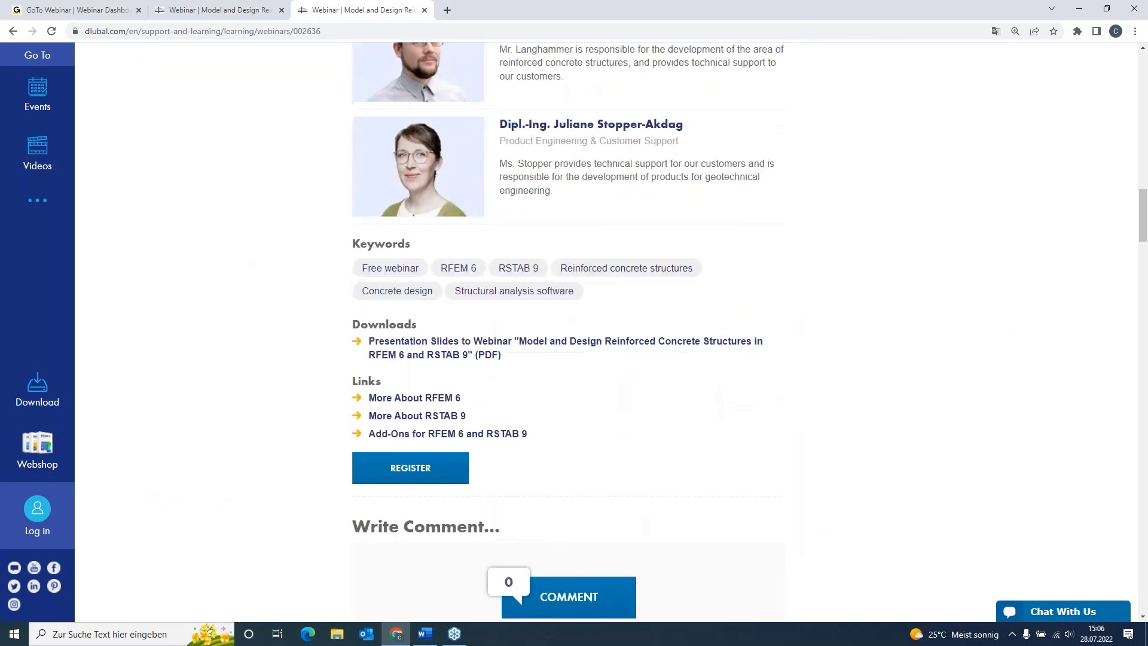
scroll(550, 374, "down", 4)
scroll(550, 374, "down", 15)
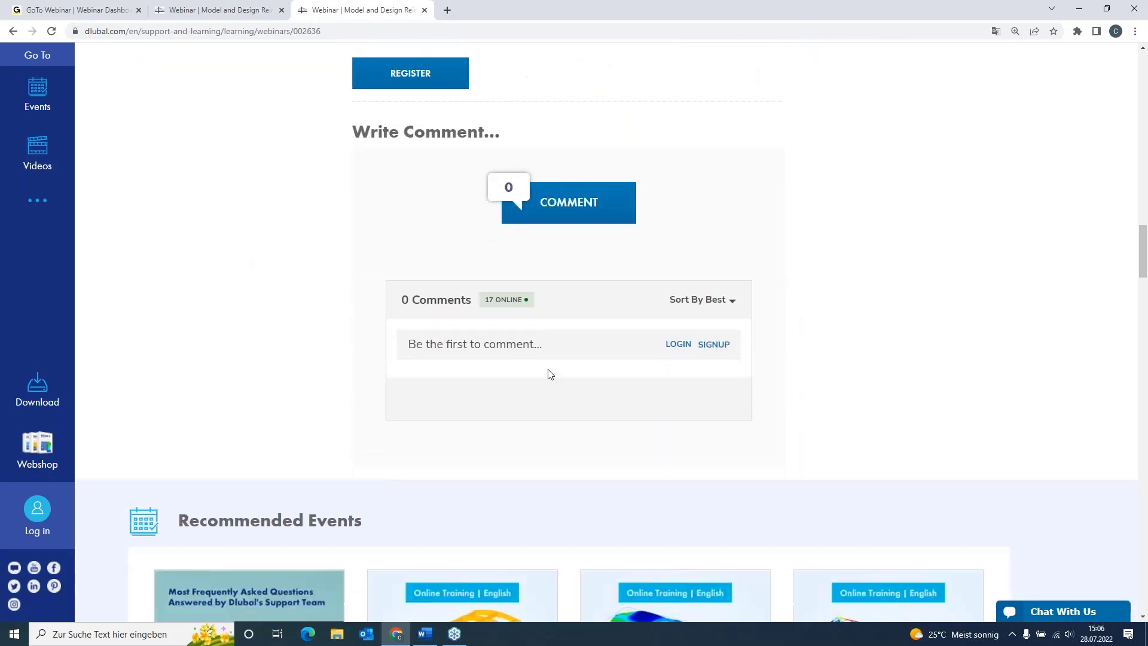
scroll(93, 277, "down", 2)
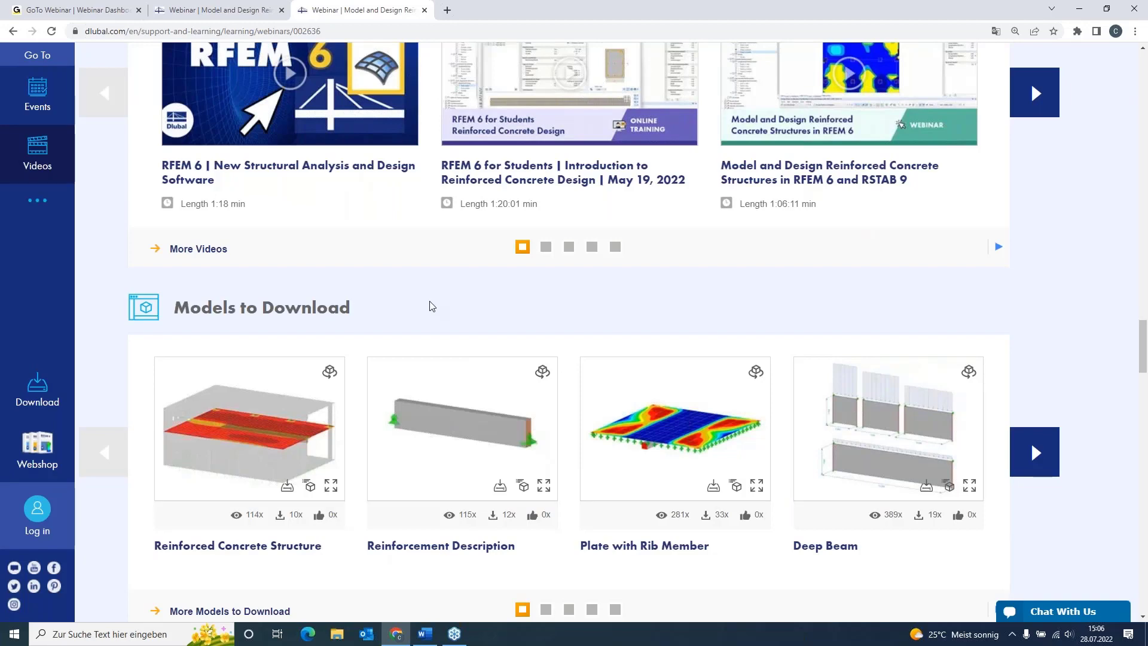
scroll(432, 306, "up", 10)
scroll(432, 307, "up", 16)
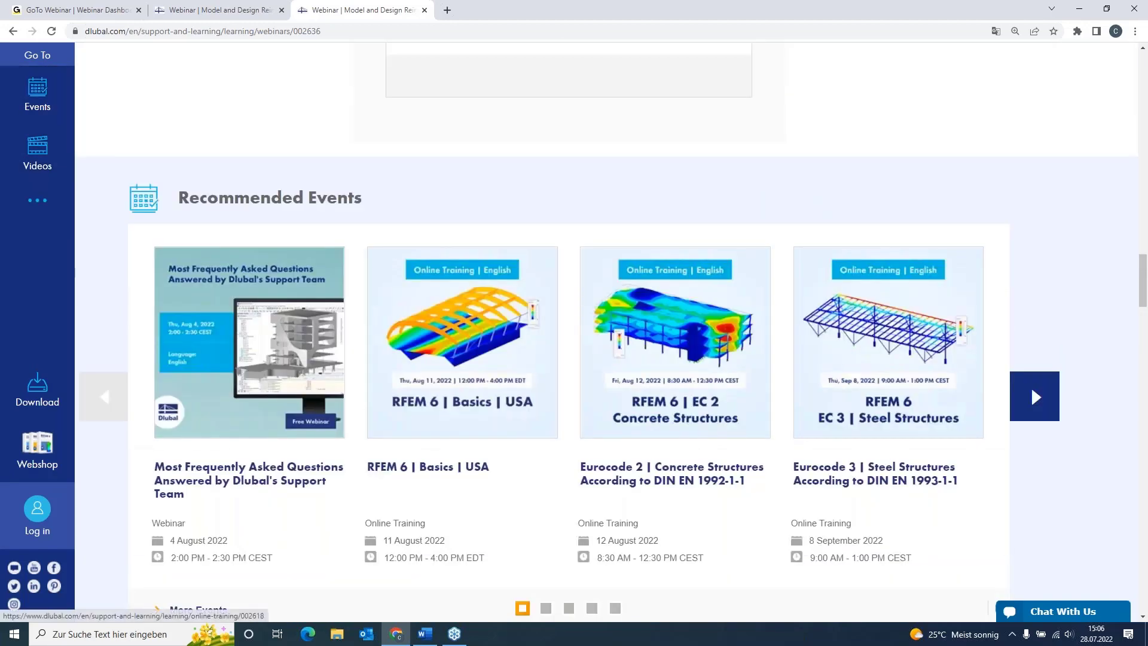
scroll(607, 331, "up", 17)
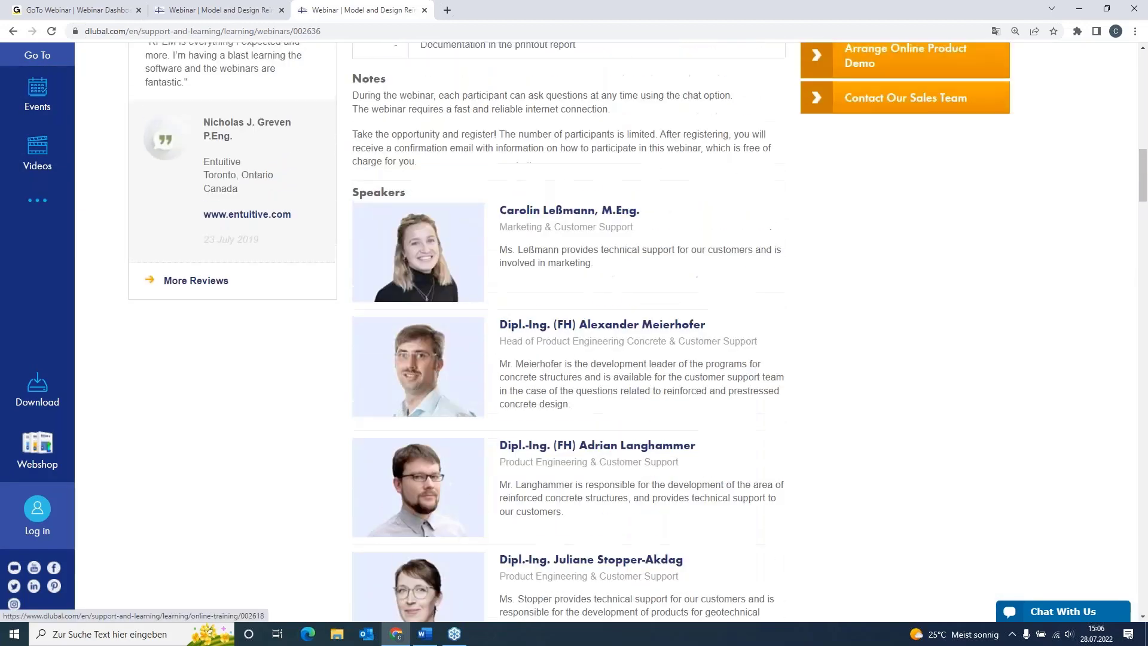